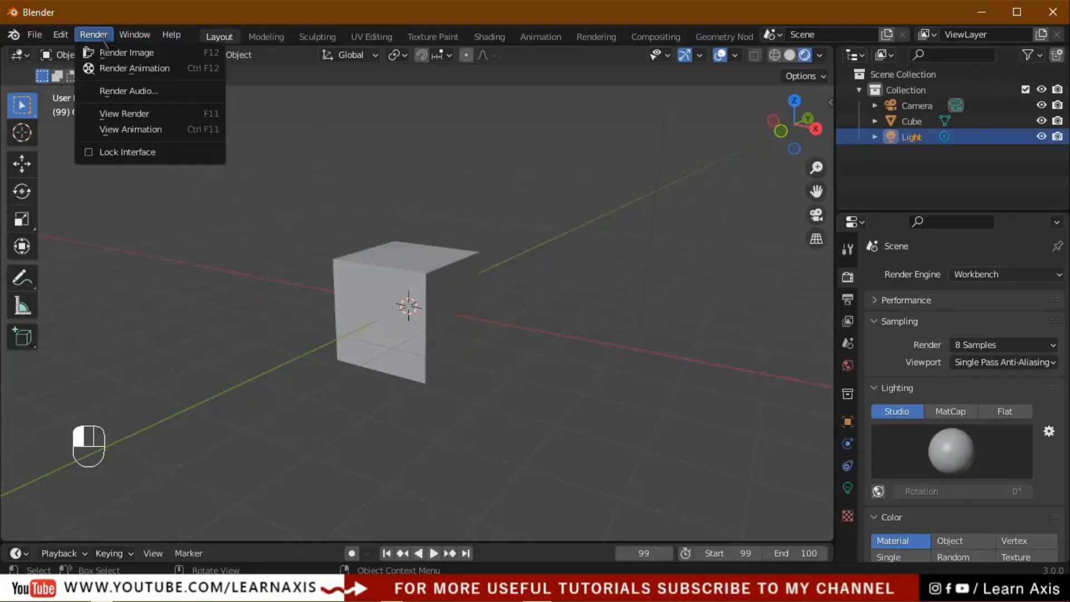
# Render a still image of the current frame and view the cube in the render result
pyautogui.click(126, 52)
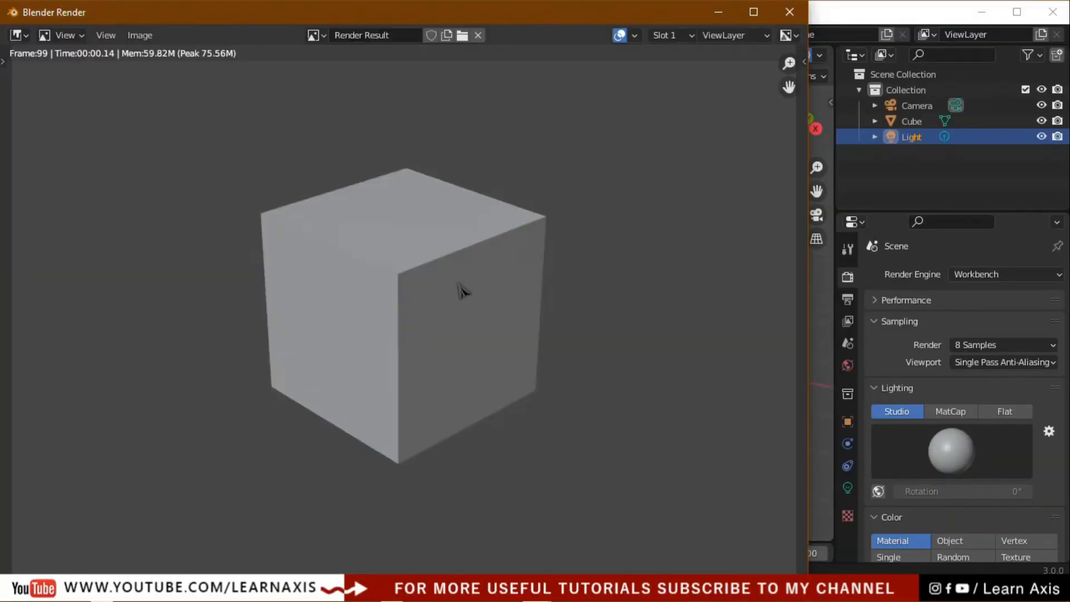
pyautogui.scroll(-3, 474, 287)
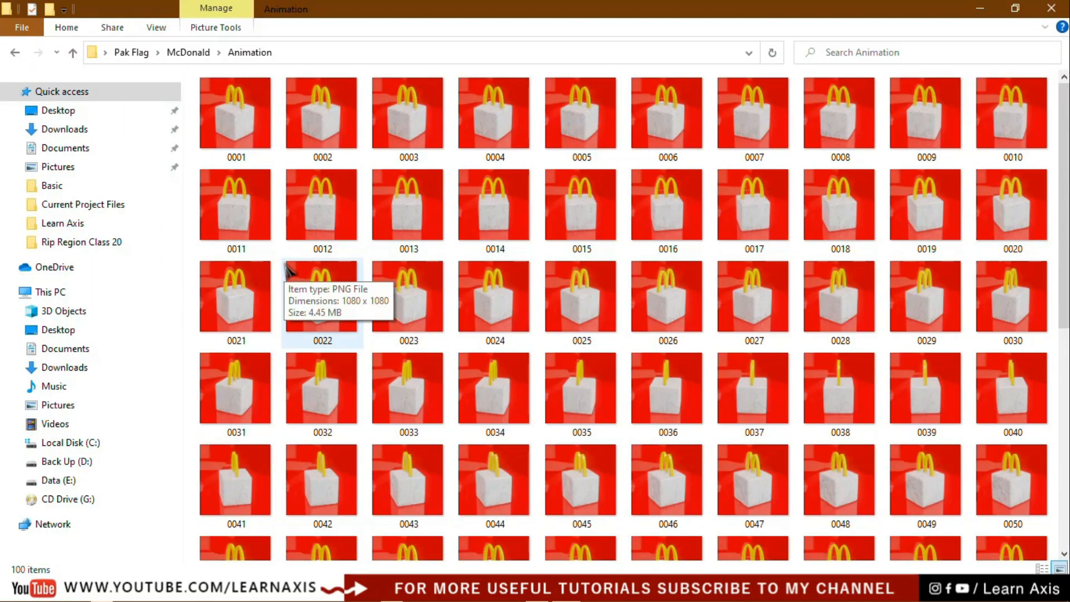
# Look through the numbered PNG frames of the rendered logo animation in the McDonald Animation folder
pyautogui.click(245, 128)
pyautogui.click(323, 129)
pyautogui.click(409, 128)
pyautogui.click(498, 137)
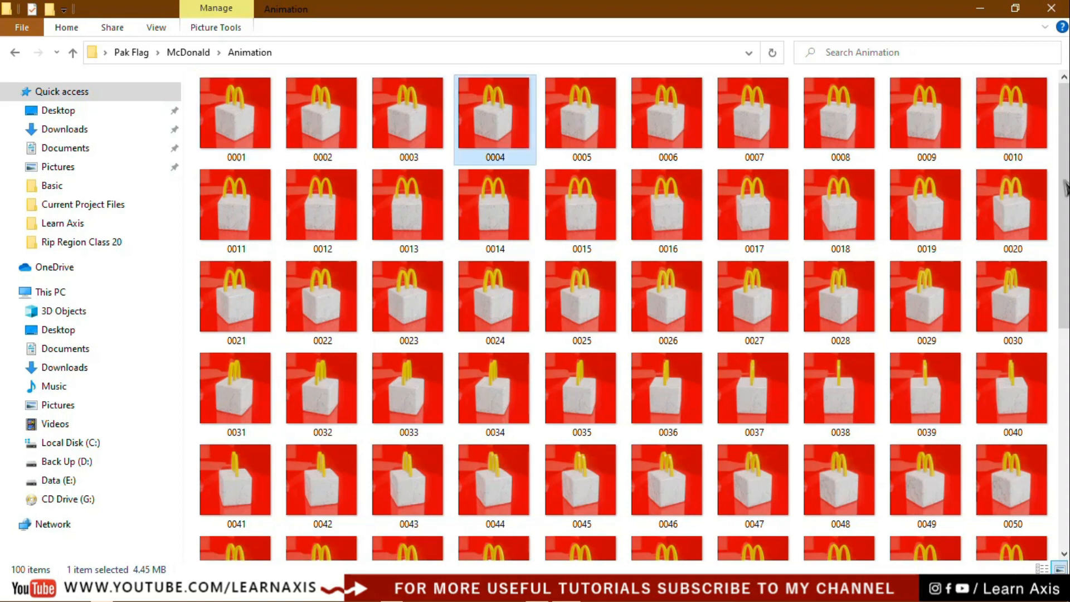
pyautogui.scroll(-5, 769, 136)
pyautogui.click(1011, 523)
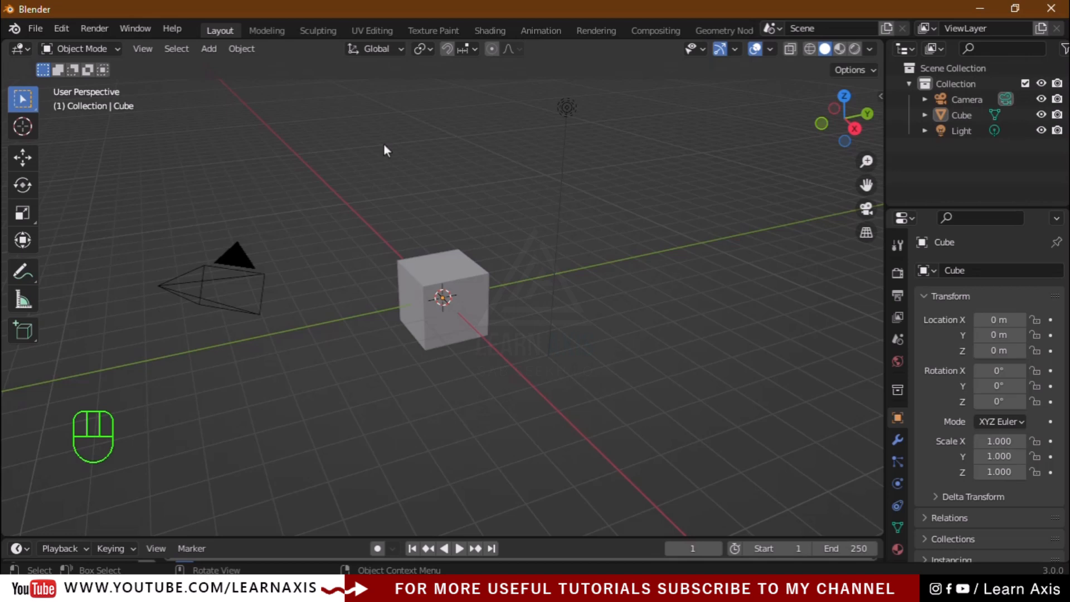
# Delete the default camera, cube and light from the scene
pyautogui.press('a')
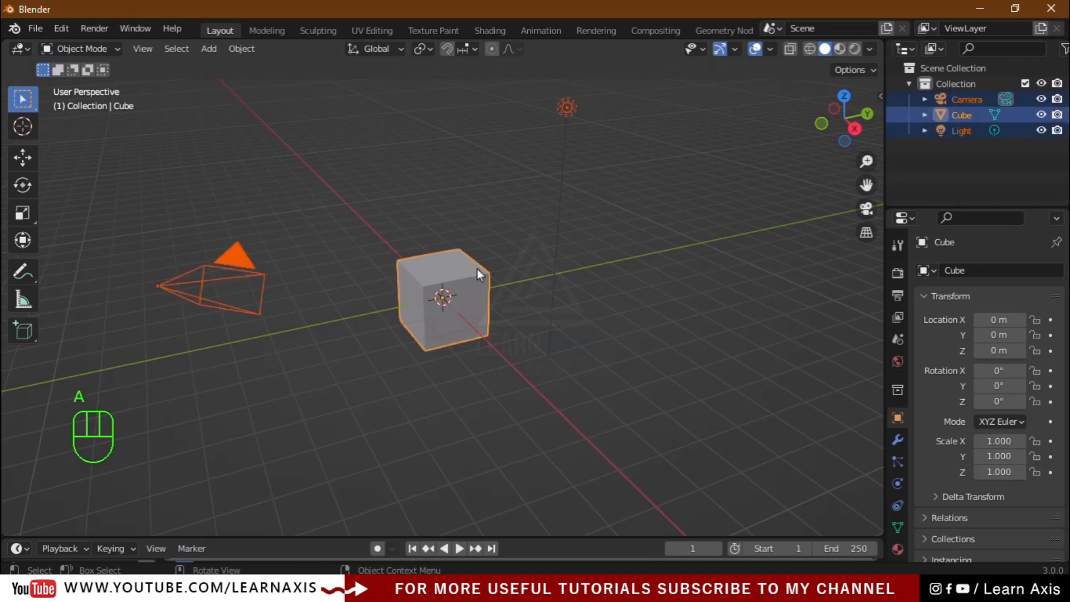
pyautogui.press('x')
pyautogui.click(446, 268)
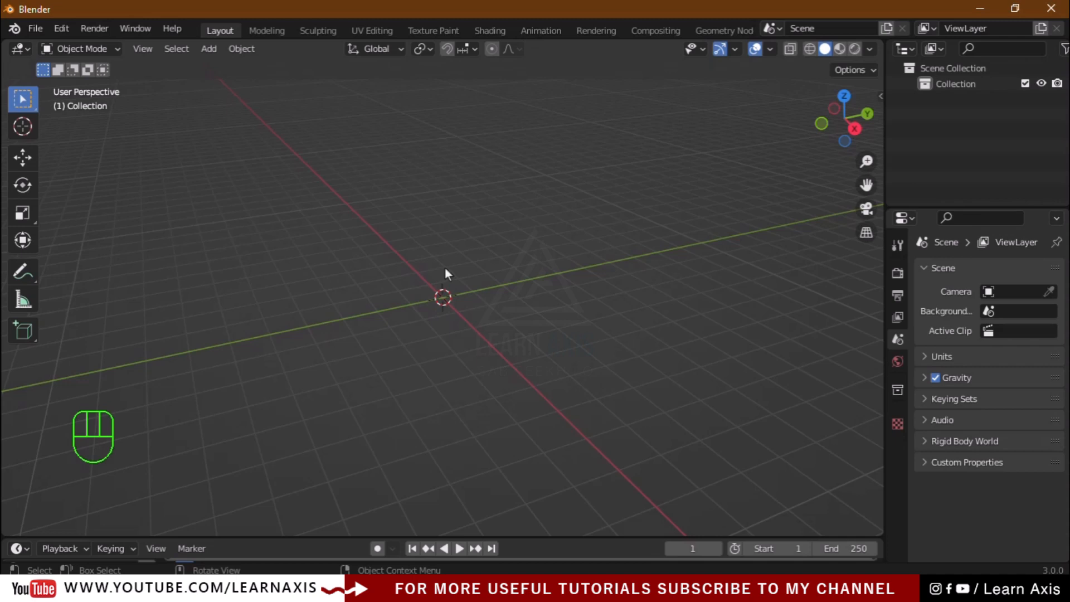
# Add a cylinder mesh at the world origin
pyautogui.hotkey('shift', 'a')
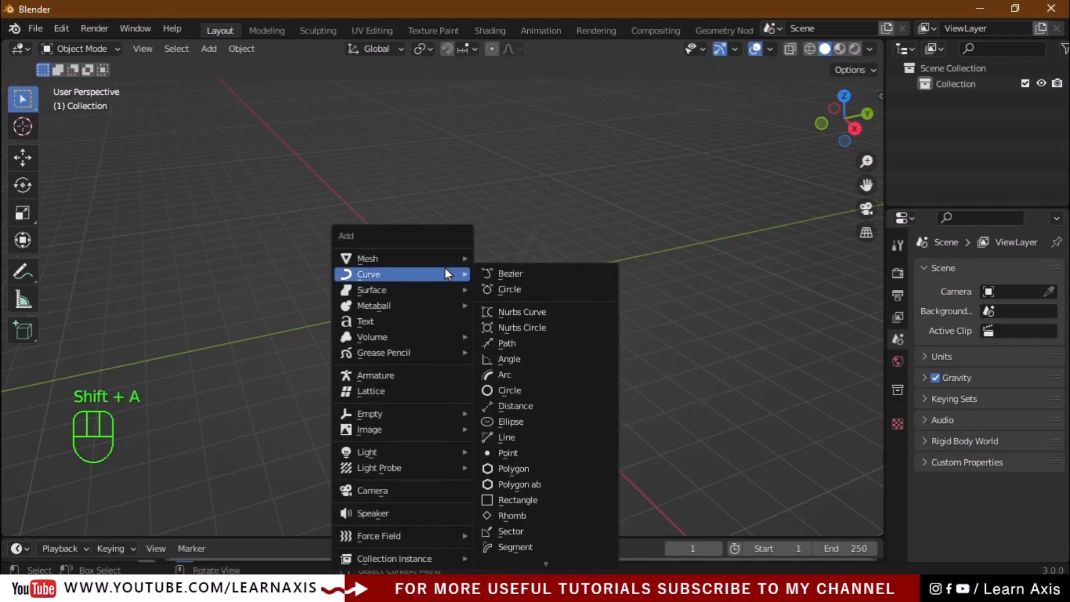
pyautogui.moveTo(430, 254)
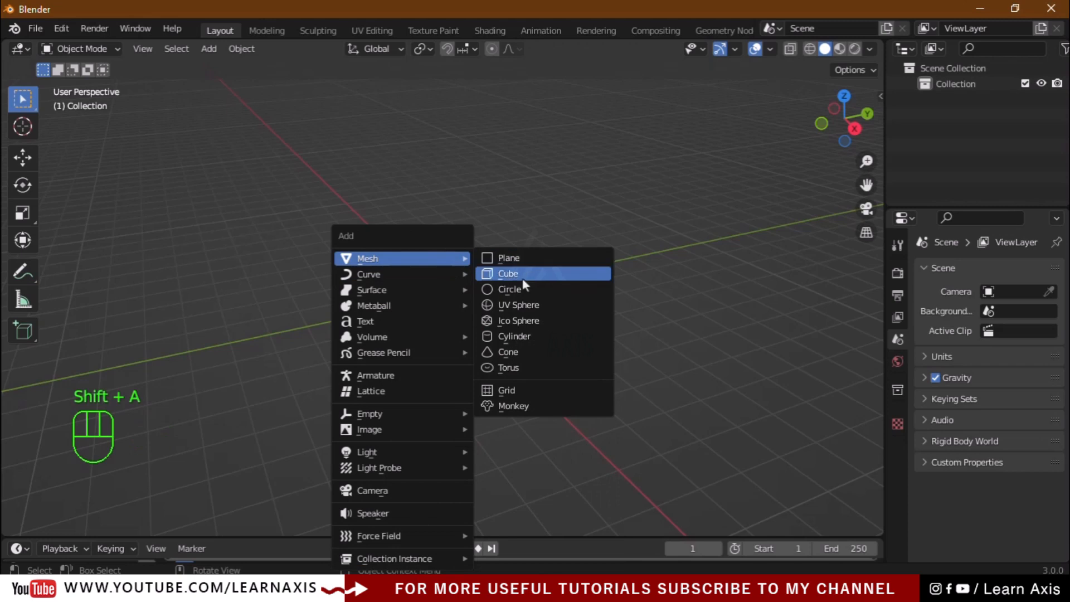
pyautogui.click(525, 337)
# Raise the cylinder 1 m along Z in front view so its base sits on the ground line
pyautogui.scroll(3, 360, 301)
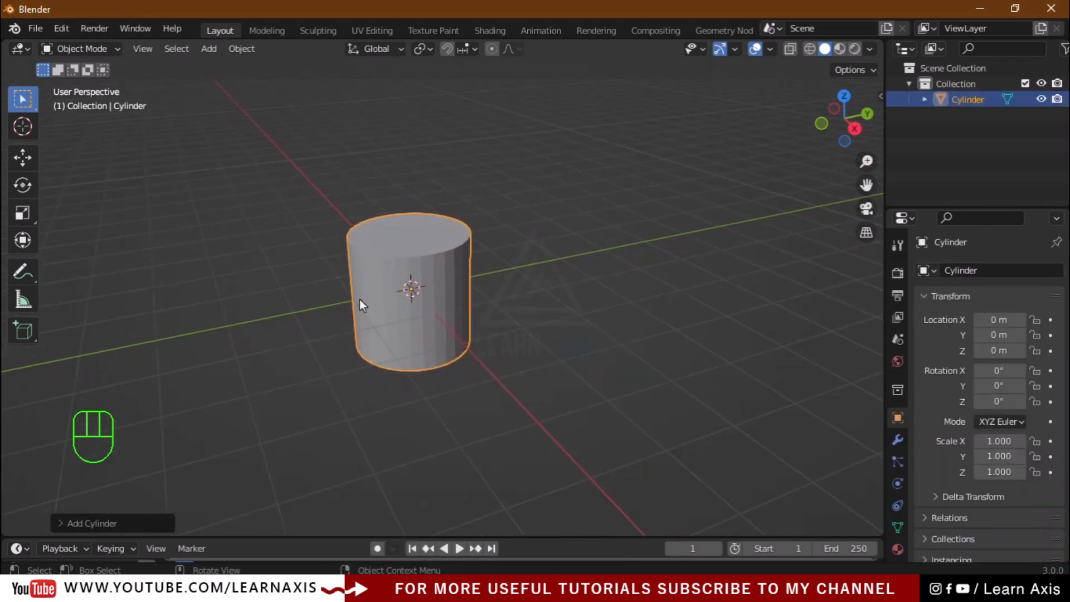
pyautogui.scroll(3, 359, 301)
pyautogui.moveTo(713, 389); pyautogui.dragTo(690, 359, button='middle')
pyautogui.scroll(-2, 690, 359)
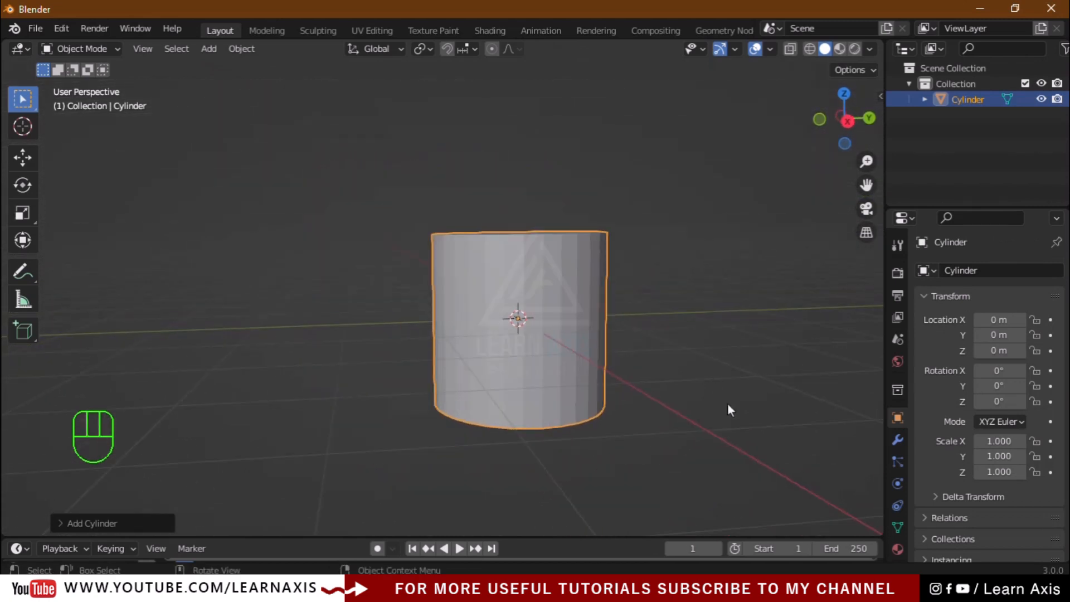
pyautogui.press('KP_1')
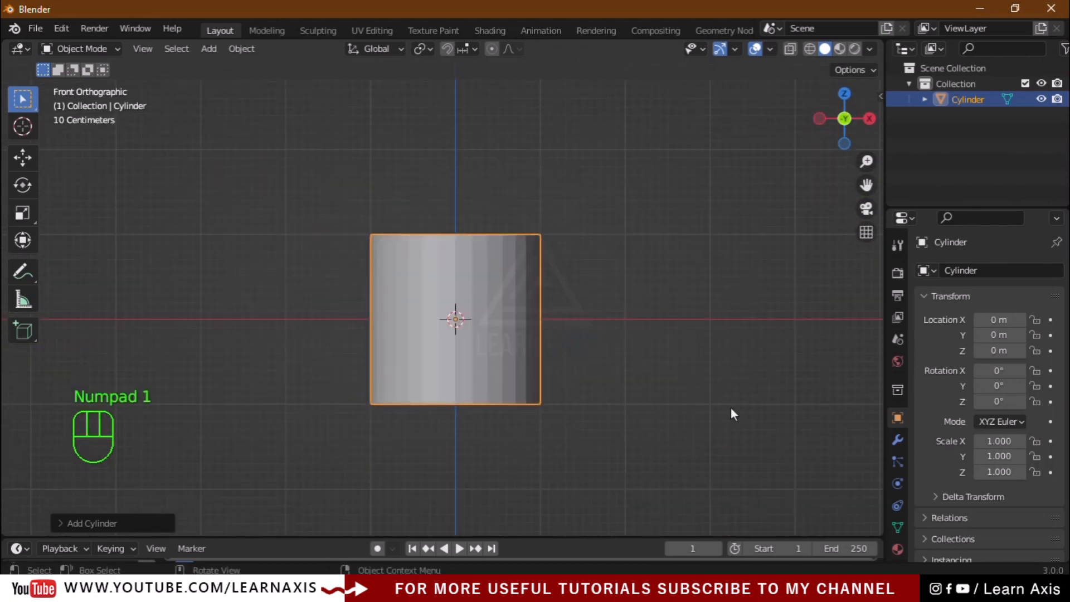
pyautogui.scroll(2, 532, 390)
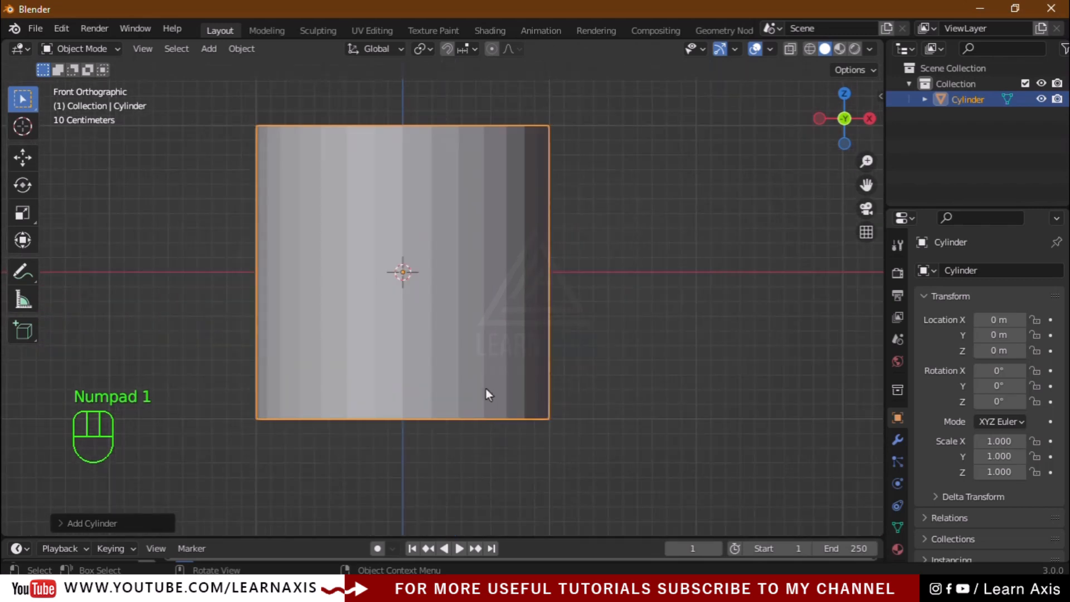
pyautogui.click(22, 158)
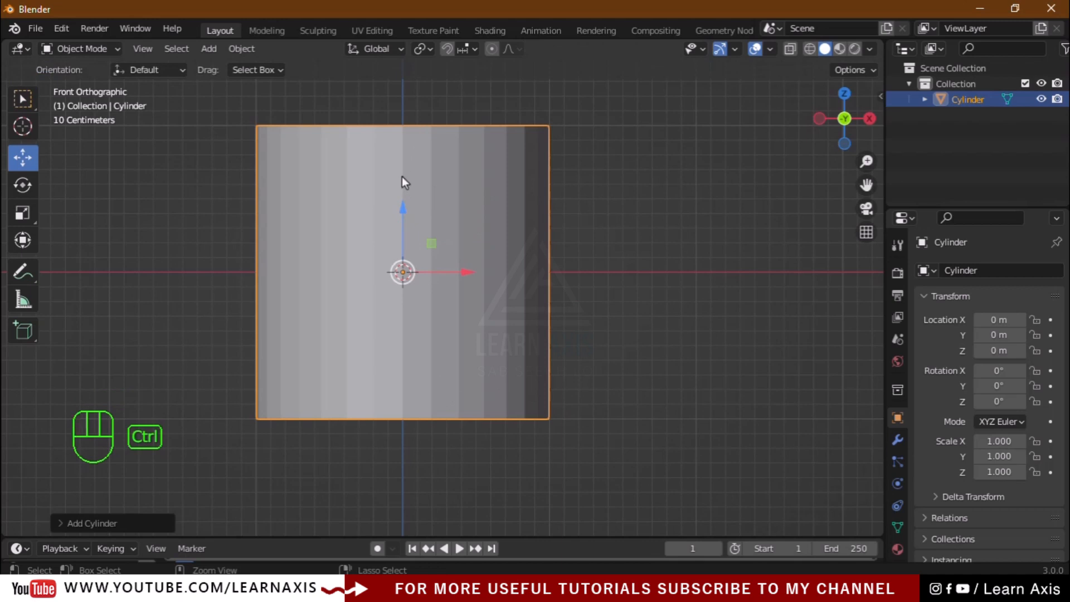
pyautogui.keyDown('ctrl'); pyautogui.moveTo(402, 211); pyautogui.dragTo(443, 63); pyautogui.keyUp('ctrl')
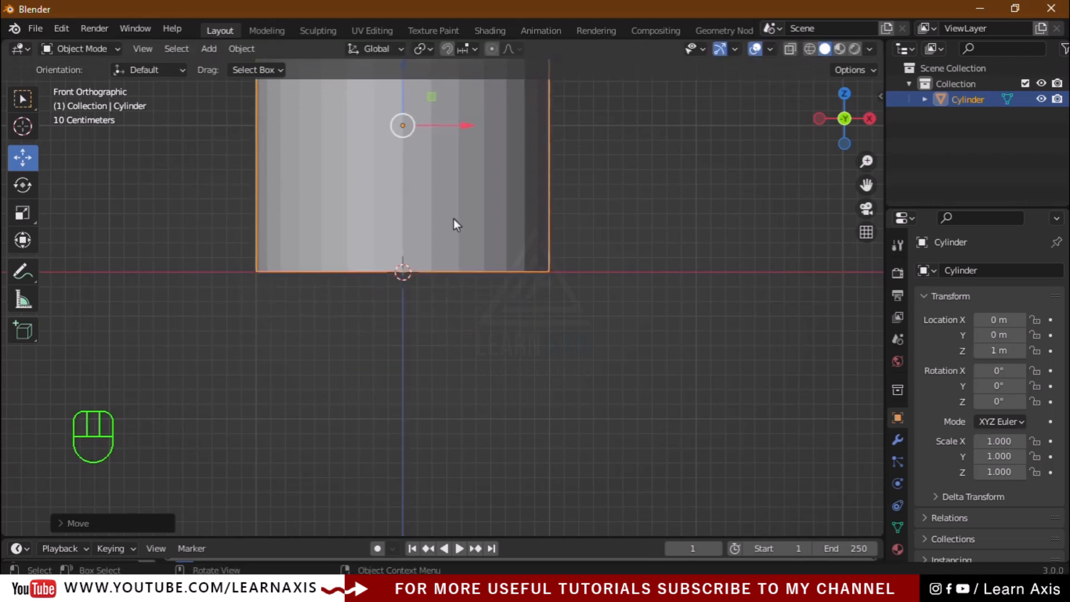
# In wireframe Edit Mode, lower all the cylinder's top vertices along Z in grid increments to make a disc about 0.2 m thick
pyautogui.press('KP_Decimal')
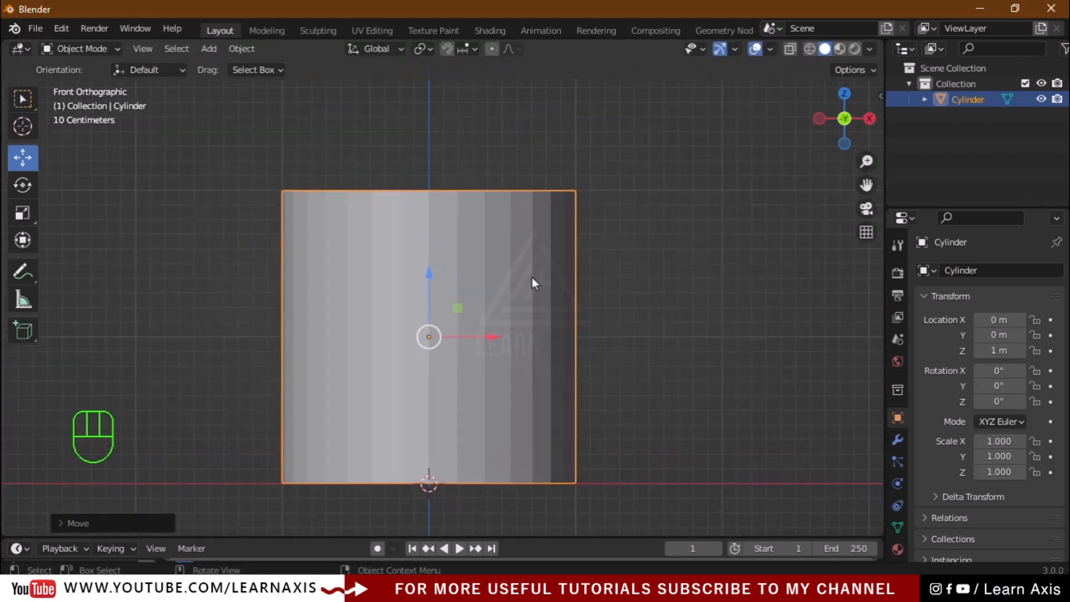
pyautogui.scroll(-2, 459, 392)
pyautogui.scroll(4, 459, 397)
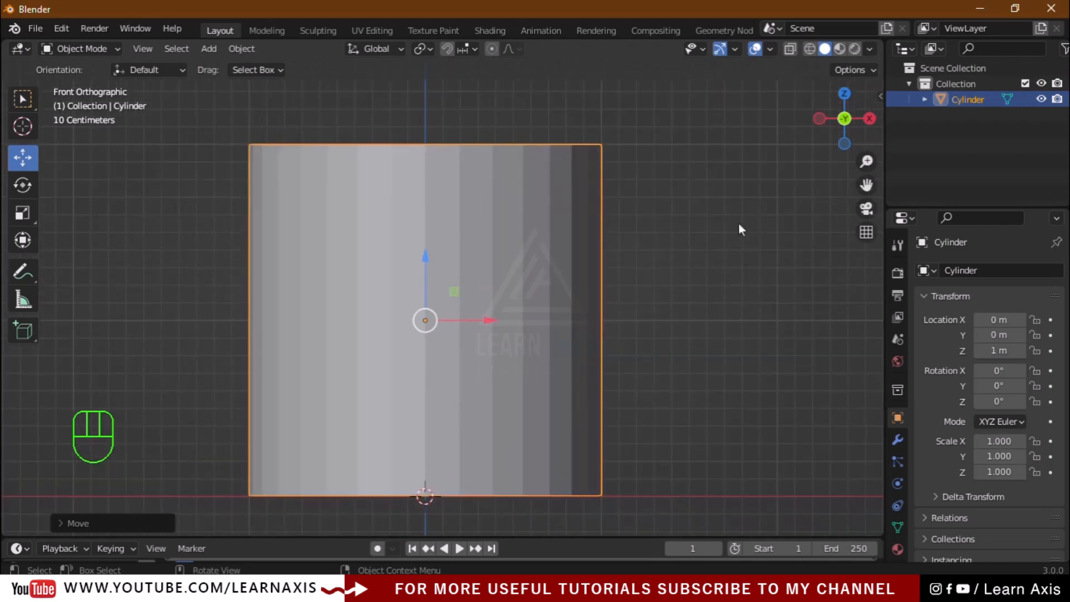
pyautogui.click(810, 48)
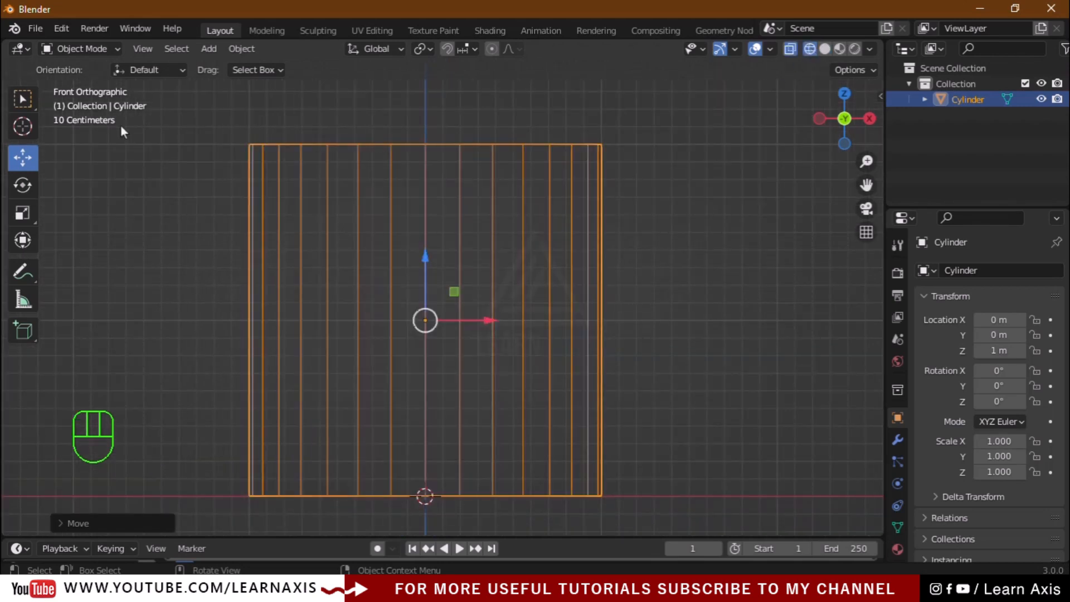
pyautogui.press('Tab')
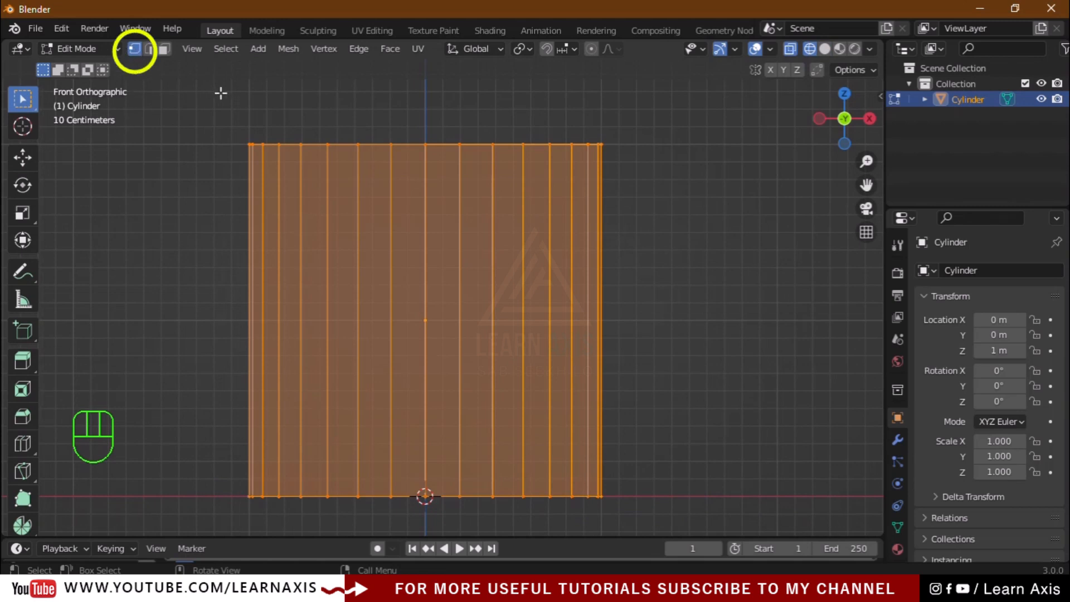
pyautogui.click(200, 109)
pyautogui.moveTo(202, 109); pyautogui.dragTo(723, 158)
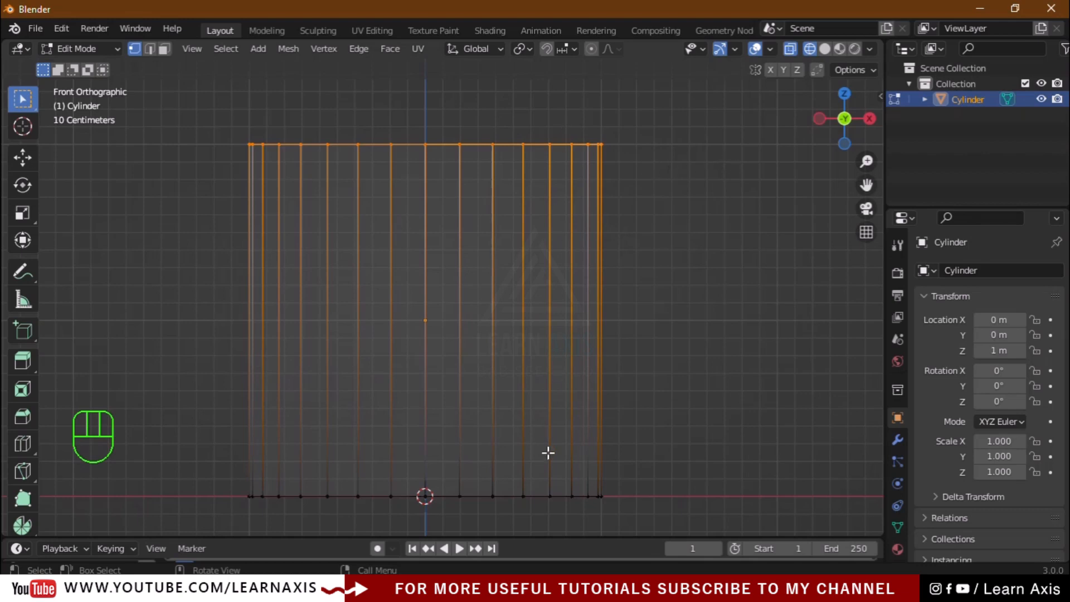
pyautogui.press('g')
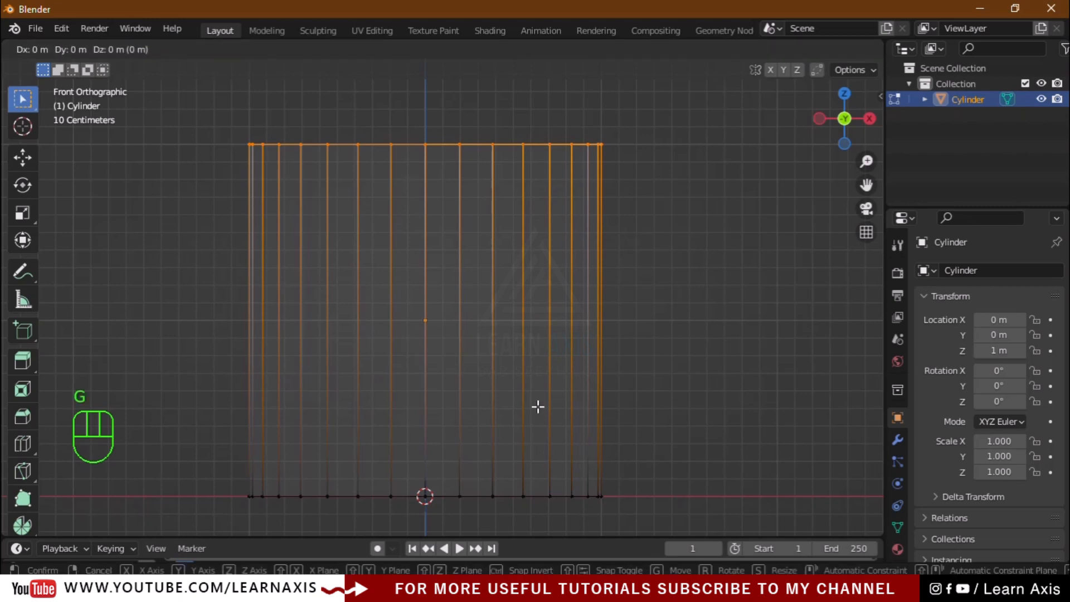
pyautogui.press('z')
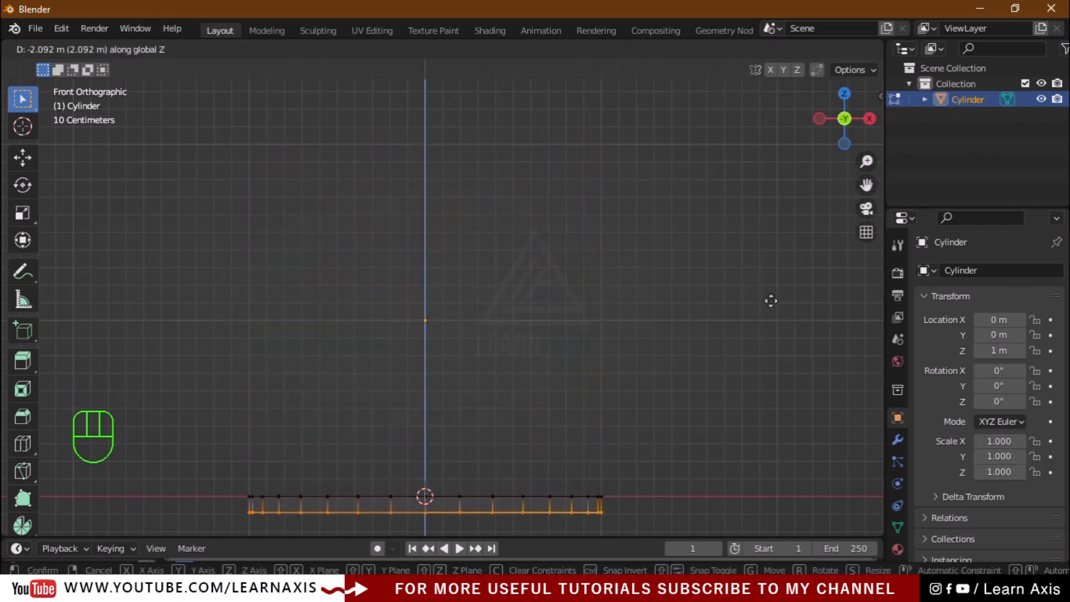
pyautogui.press('ctrl')
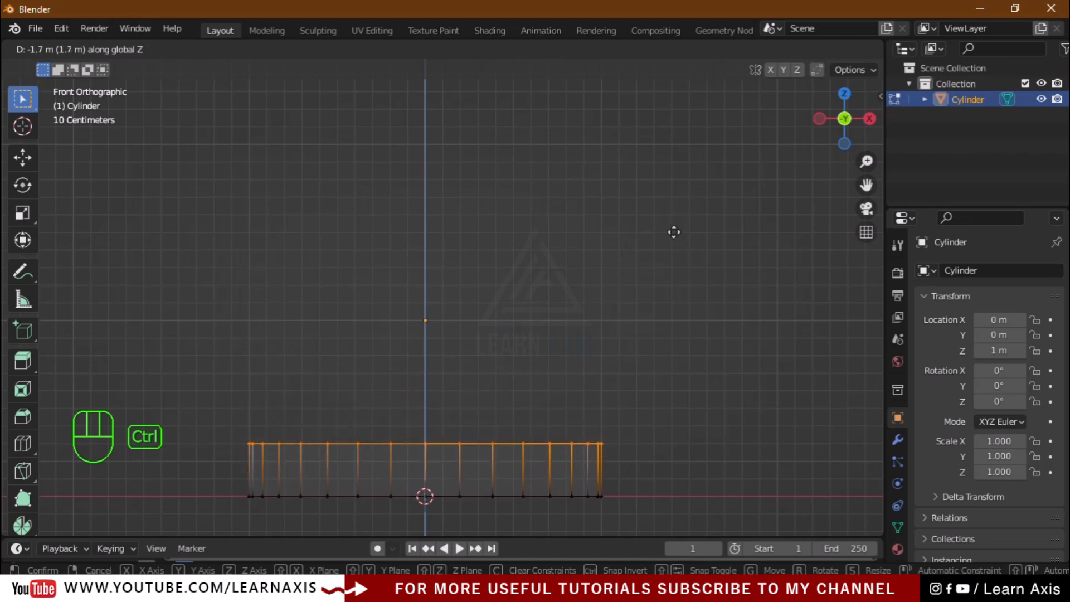
pyautogui.click(672, 252)
pyautogui.scroll(8, 681, 509)
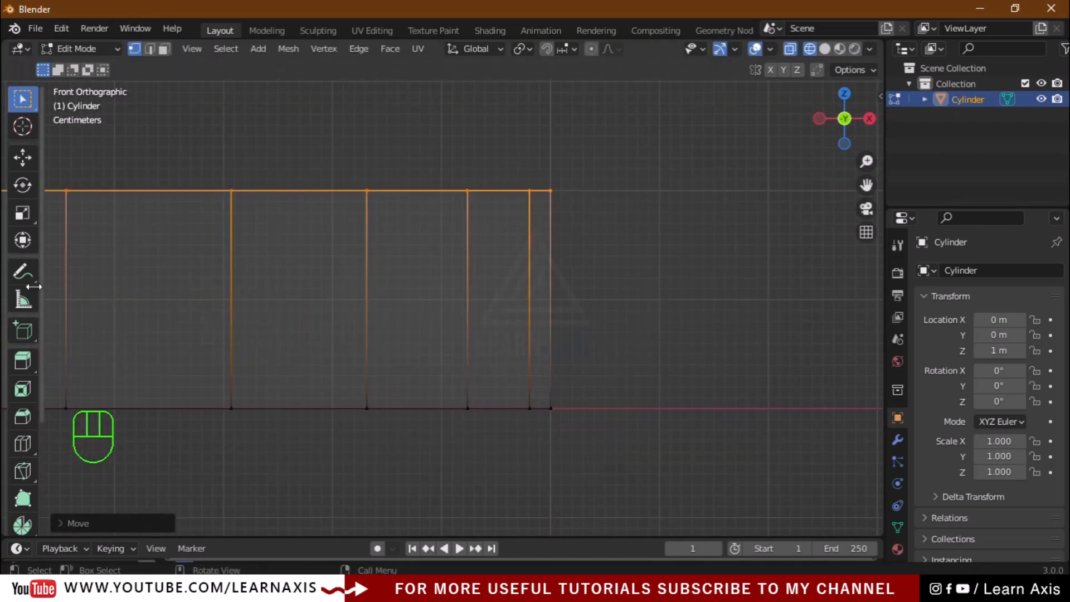
pyautogui.click(23, 273)
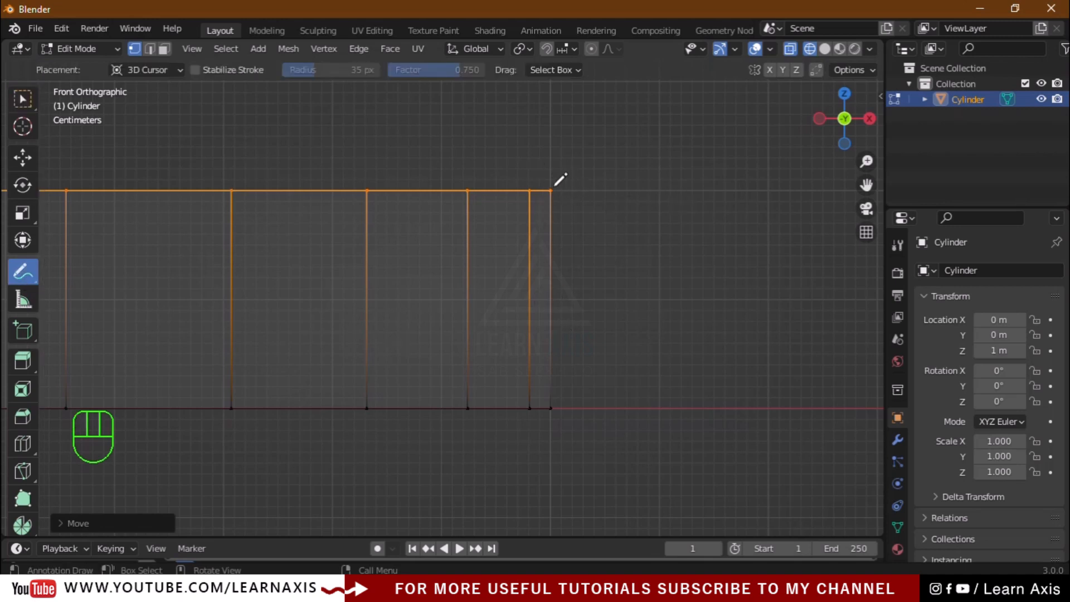
pyautogui.moveTo(553, 190)
pyautogui.mouseDown()
pyautogui.moveTo(658, 190)
pyautogui.moveTo(671, 405)
pyautogui.moveTo(578, 406)
pyautogui.moveTo(551, 191)
pyautogui.mouseUp()
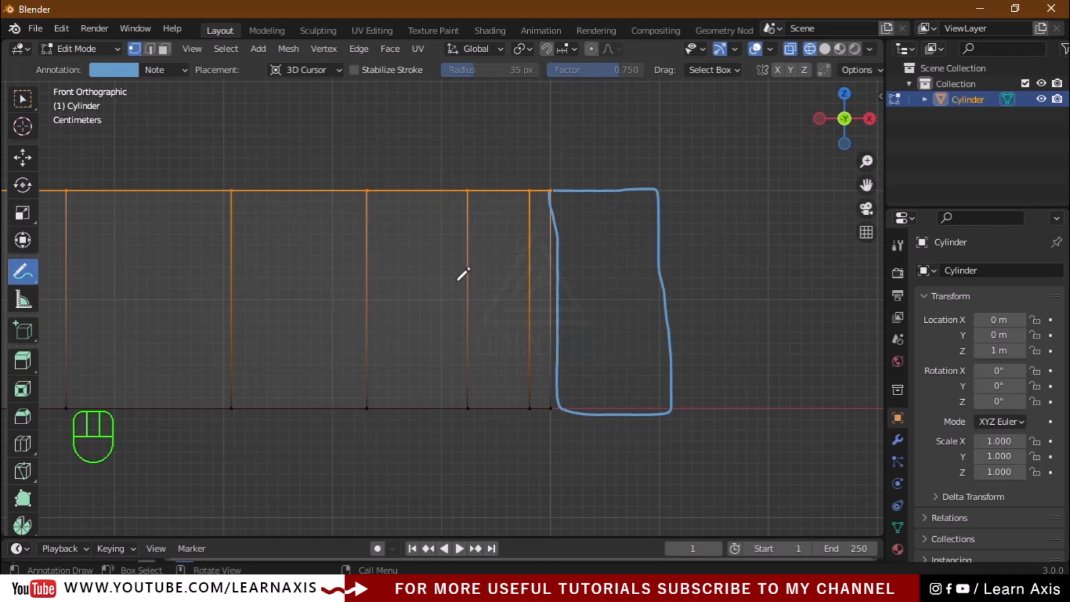
pyautogui.moveTo(663, 299)
pyautogui.mouseDown()
pyautogui.moveTo(555, 299)
pyautogui.moveTo(556, 269)
pyautogui.mouseUp()
pyautogui.hotkey('ctrl', 'z')
pyautogui.hotkey('ctrl', 'z')
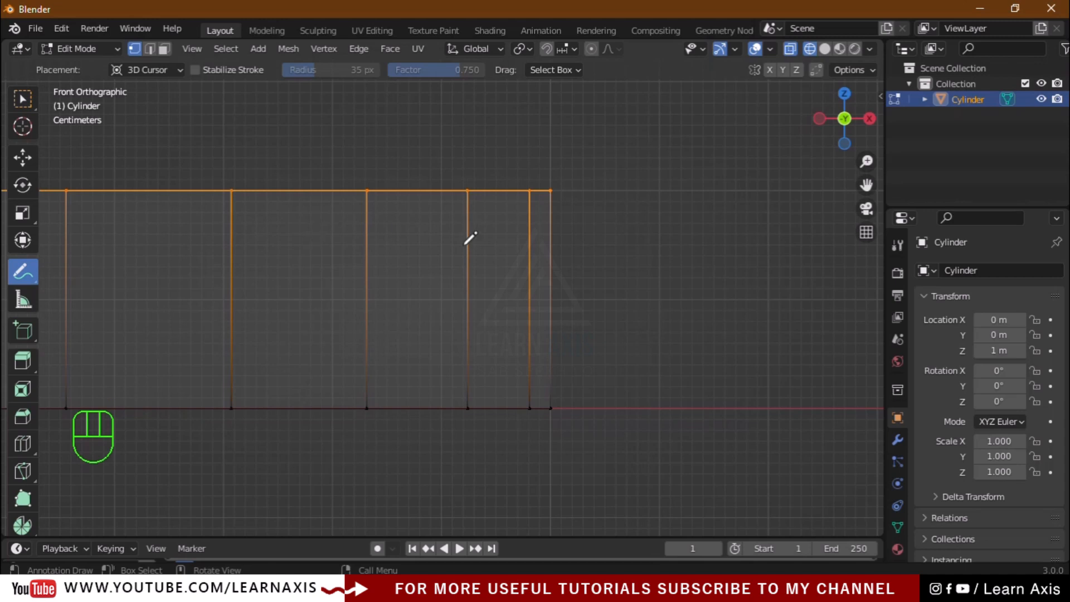
pyautogui.click(21, 102)
# Return to solid shading, centre the disc seen from above, and enable face selection
pyautogui.scroll(-10, 308, 265)
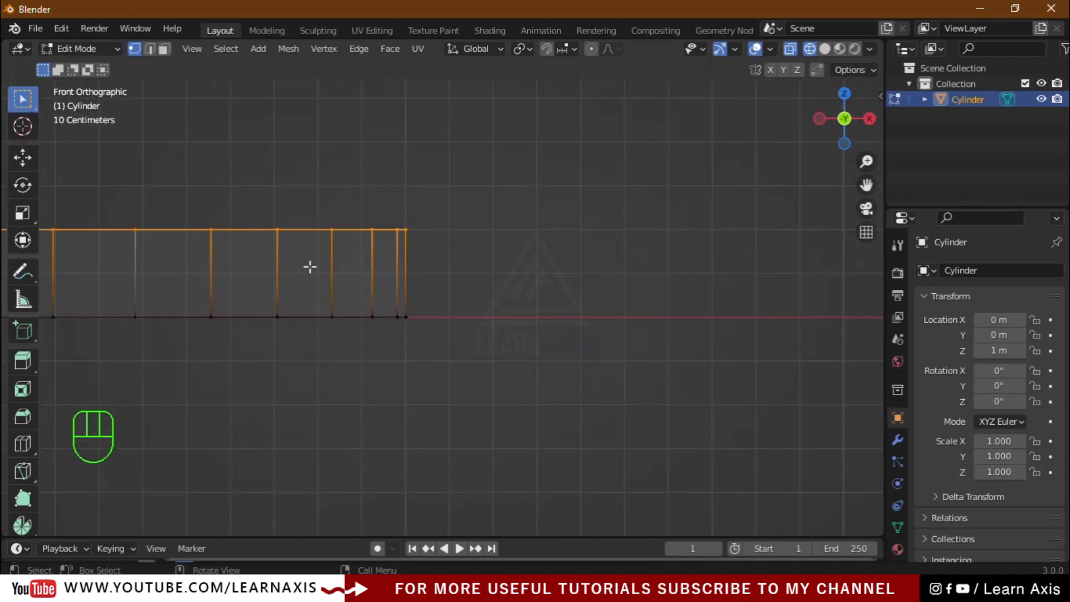
pyautogui.click(825, 48)
pyautogui.moveTo(139, 254)
pyautogui.mouseDown(button='middle')
pyautogui.moveTo(162, 301)
pyautogui.moveTo(261, 366)
pyautogui.mouseUp(button='middle')
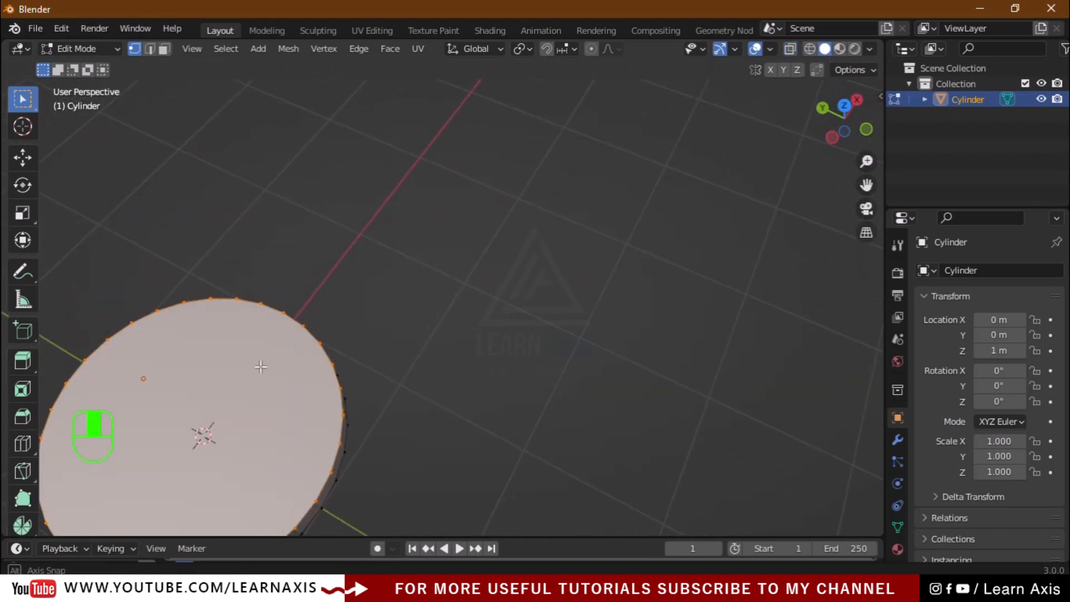
pyautogui.moveTo(866, 185); pyautogui.dragTo(1048, 27)
pyautogui.click(164, 50)
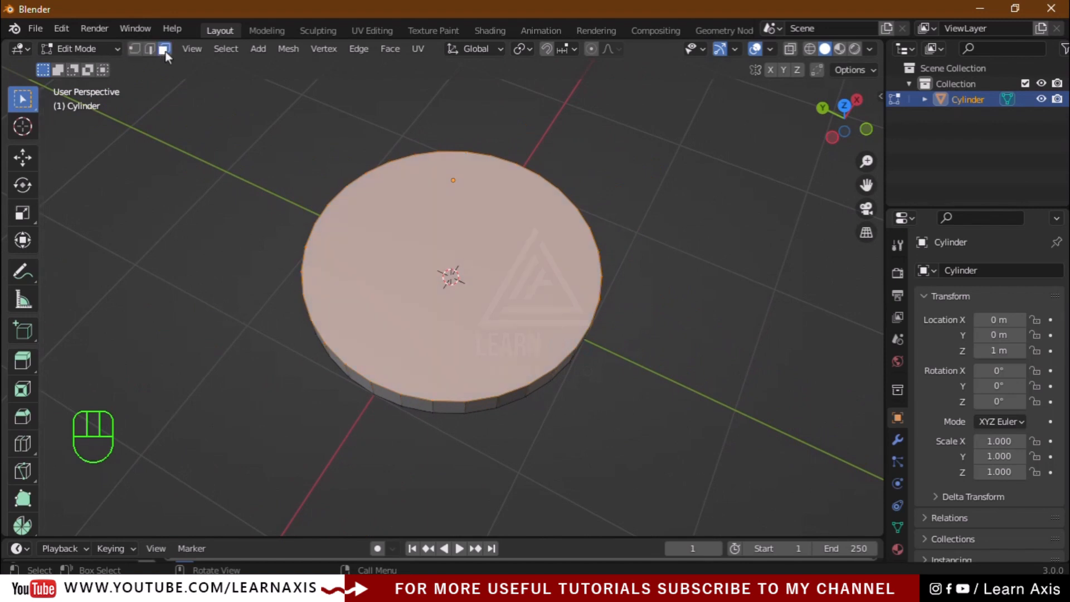
# Select the disc's top face and inset it by about 0.075 m in top view
pyautogui.click(526, 257)
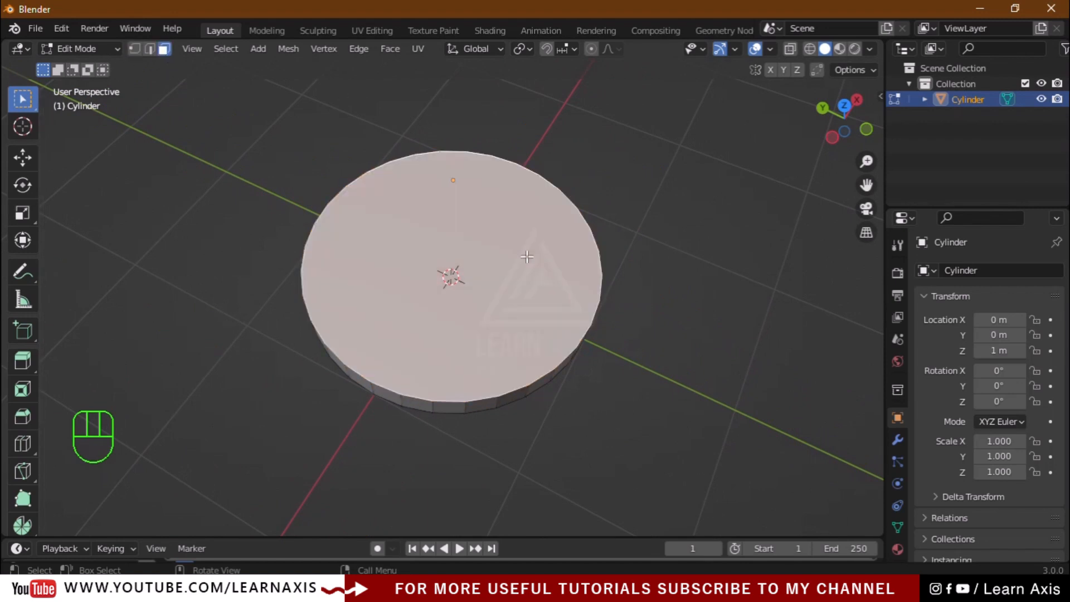
pyautogui.scroll(1, 676, 282)
pyautogui.moveTo(625, 304); pyautogui.dragTo(599, 303, button='middle')
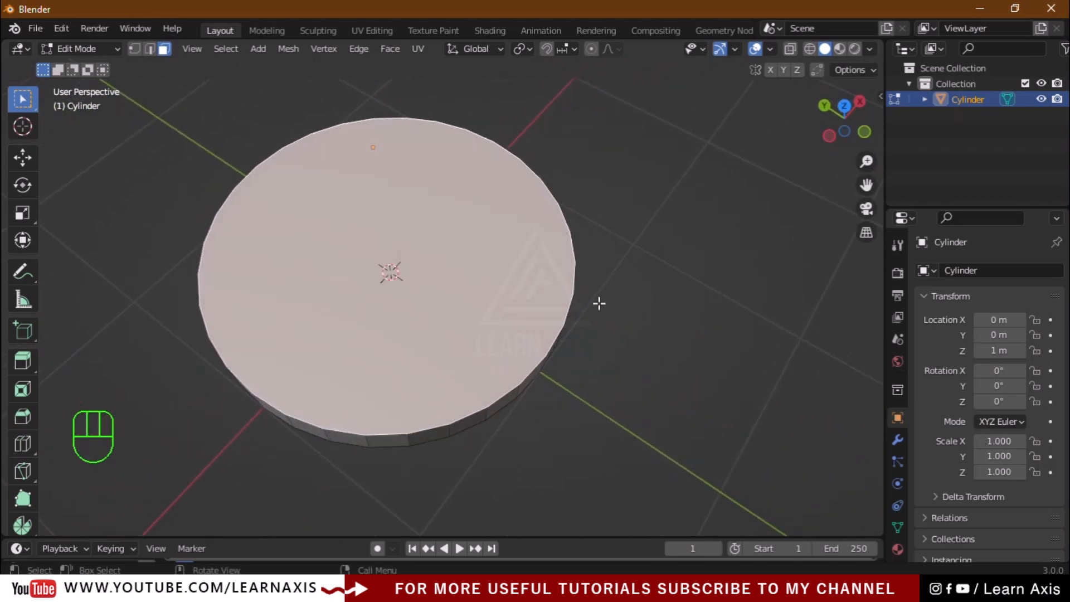
pyautogui.press('KP_7')
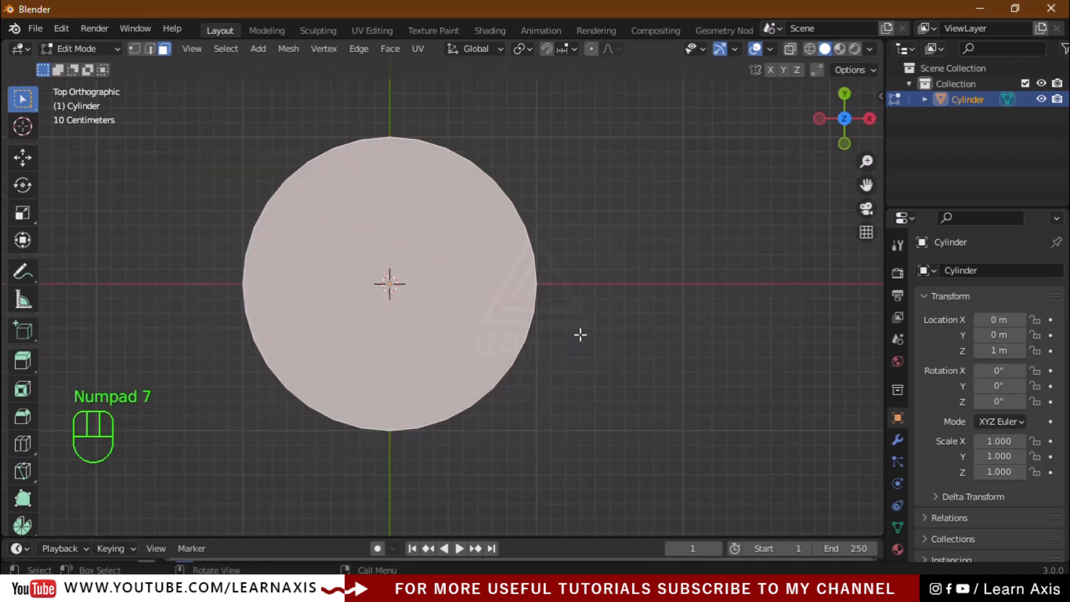
pyautogui.press('i')
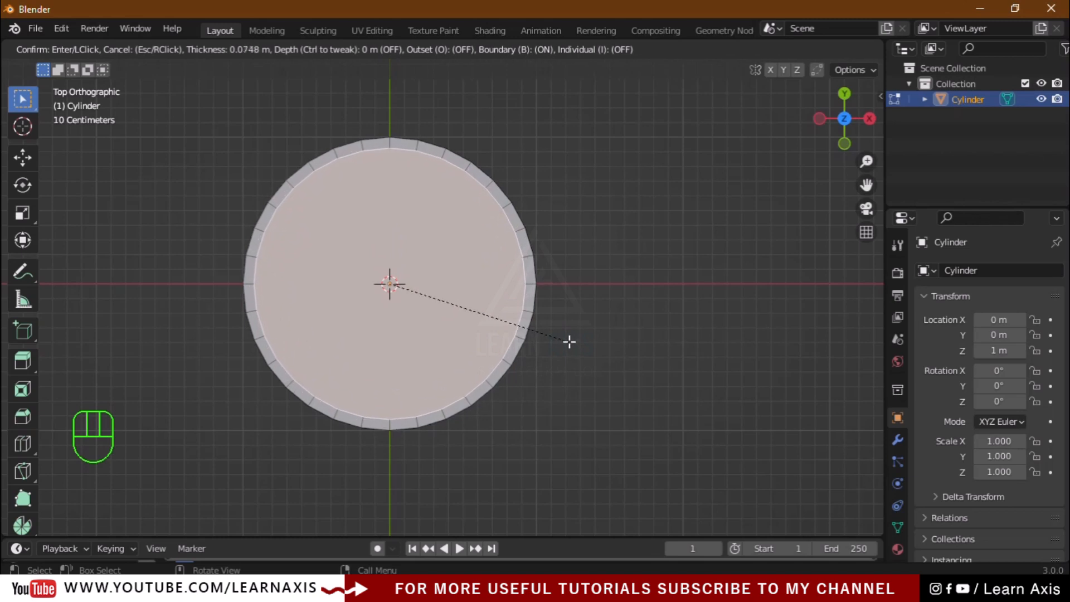
pyautogui.click(569, 342)
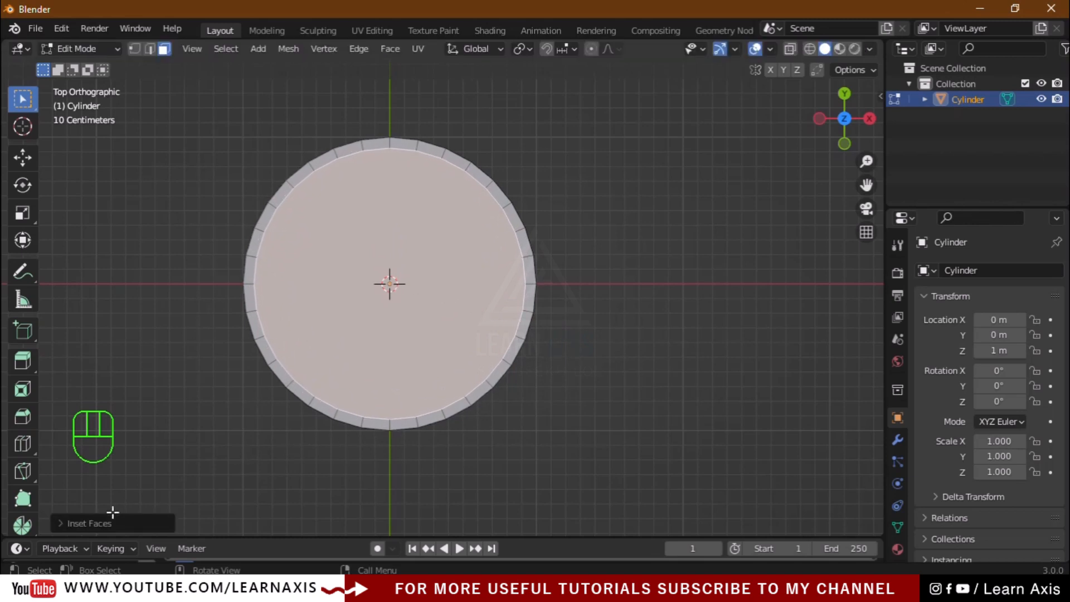
# Set the inset thickness of the disc's top face to 0.06 m
pyautogui.click(61, 523)
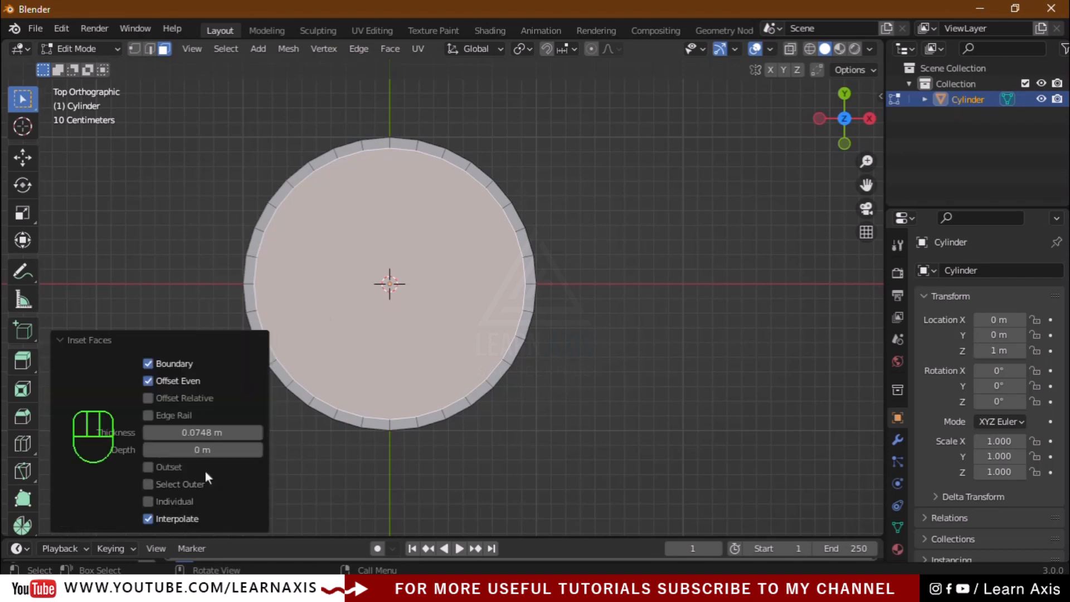
pyautogui.click(195, 433)
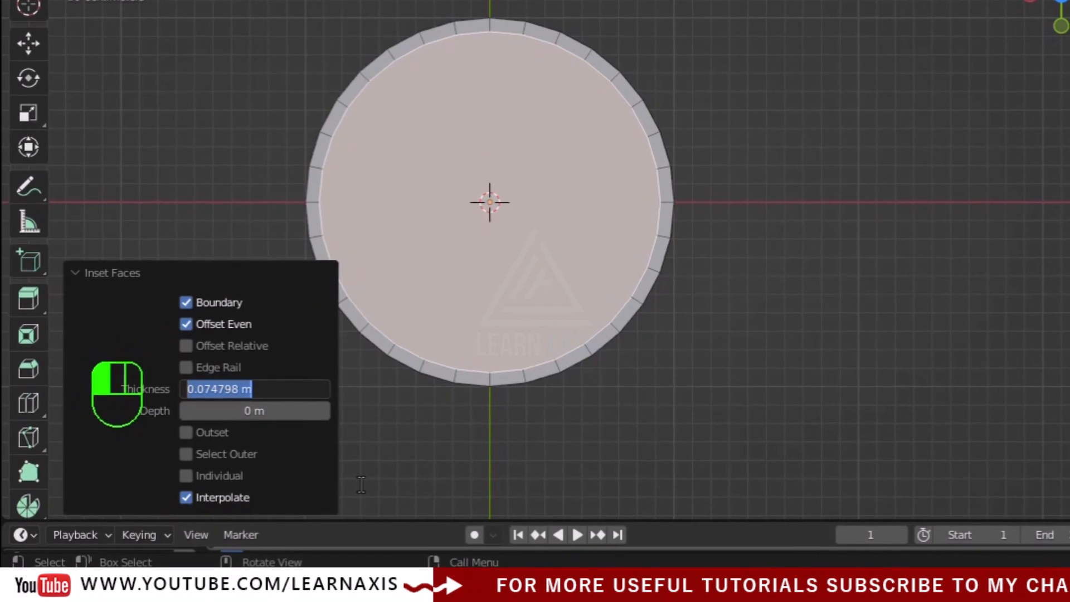
pyautogui.write('0.0')
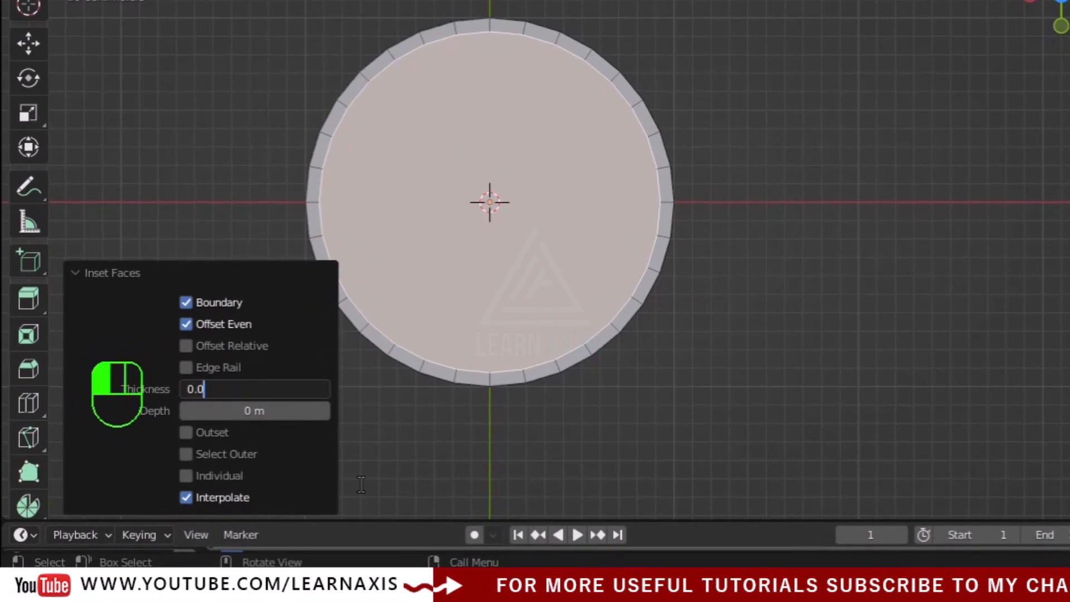
pyautogui.write('6')
pyautogui.press('Return')
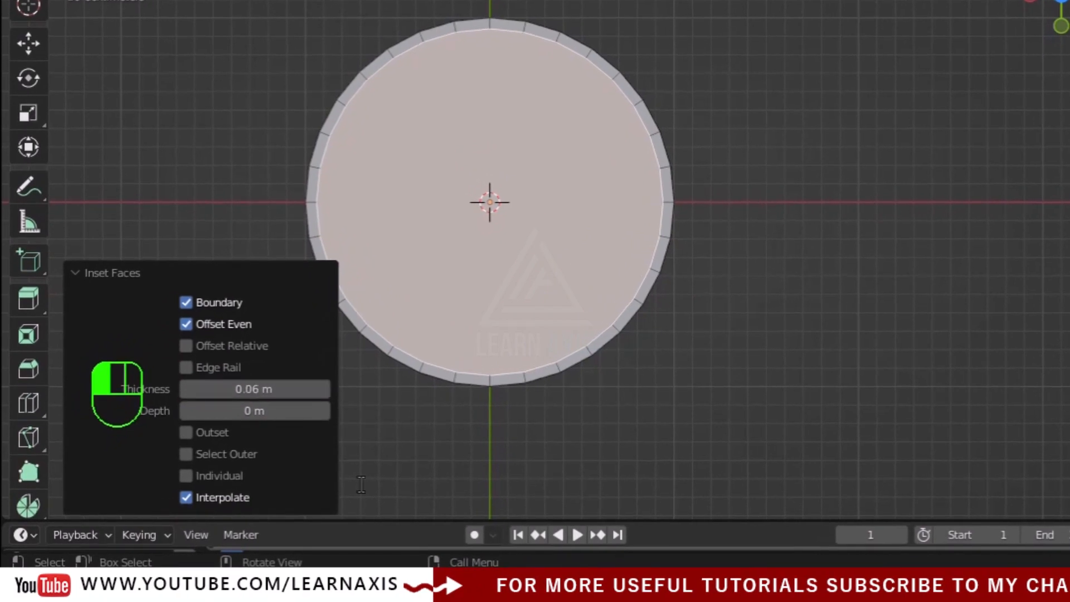
pyautogui.click(76, 273)
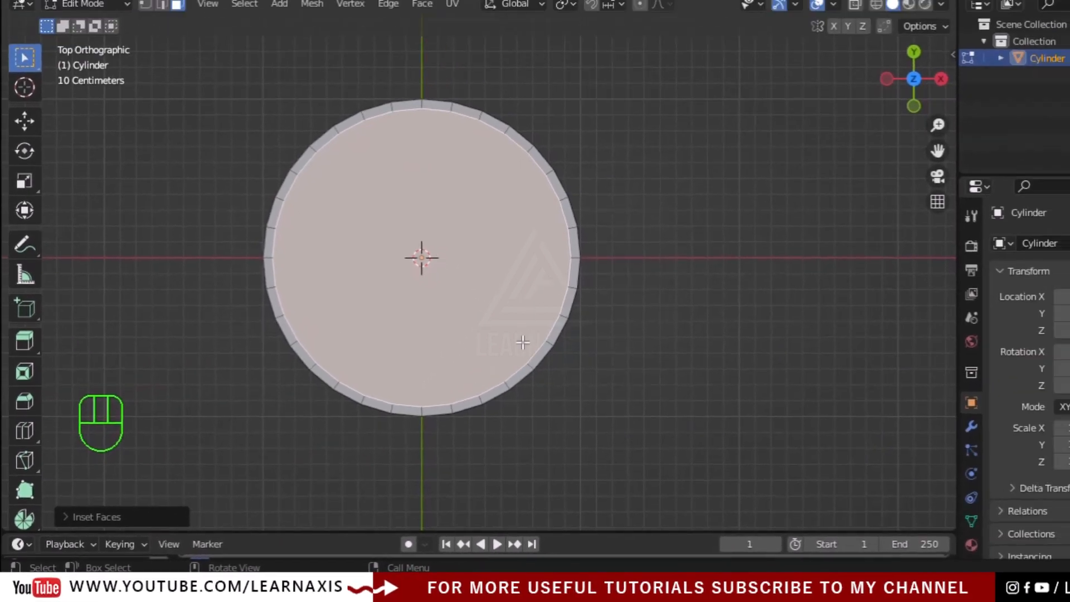
# Show the disc in right orthographic view with X-ray enabled in solid shading
pyautogui.moveTo(646, 384); pyautogui.dragTo(648, 383, button='middle')
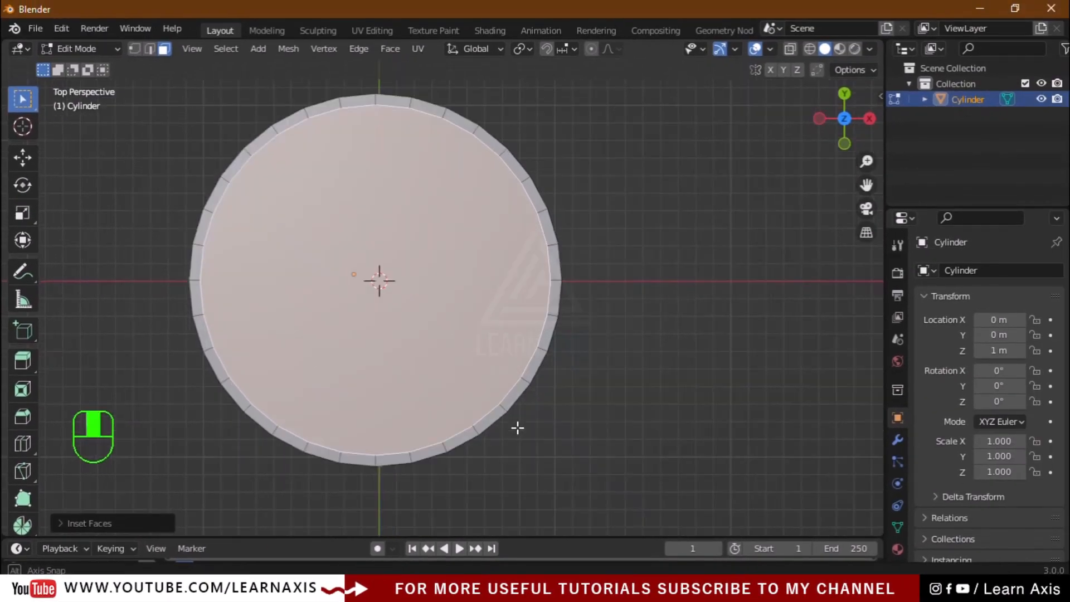
pyautogui.moveTo(518, 428); pyautogui.dragTo(556, 352, button='middle')
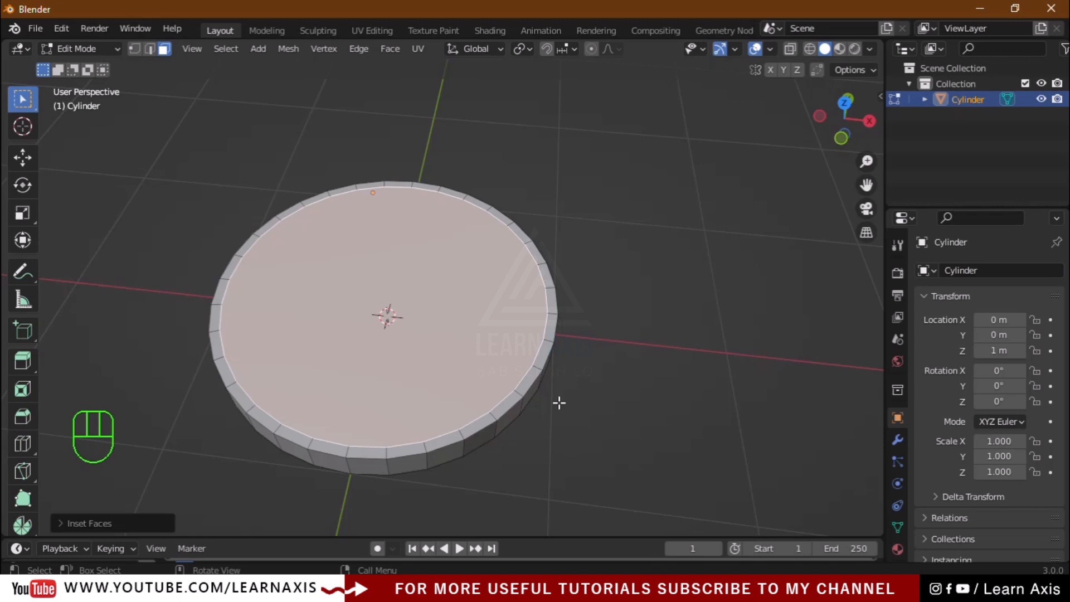
pyautogui.press('KP_3')
pyautogui.scroll(5, 478, 288)
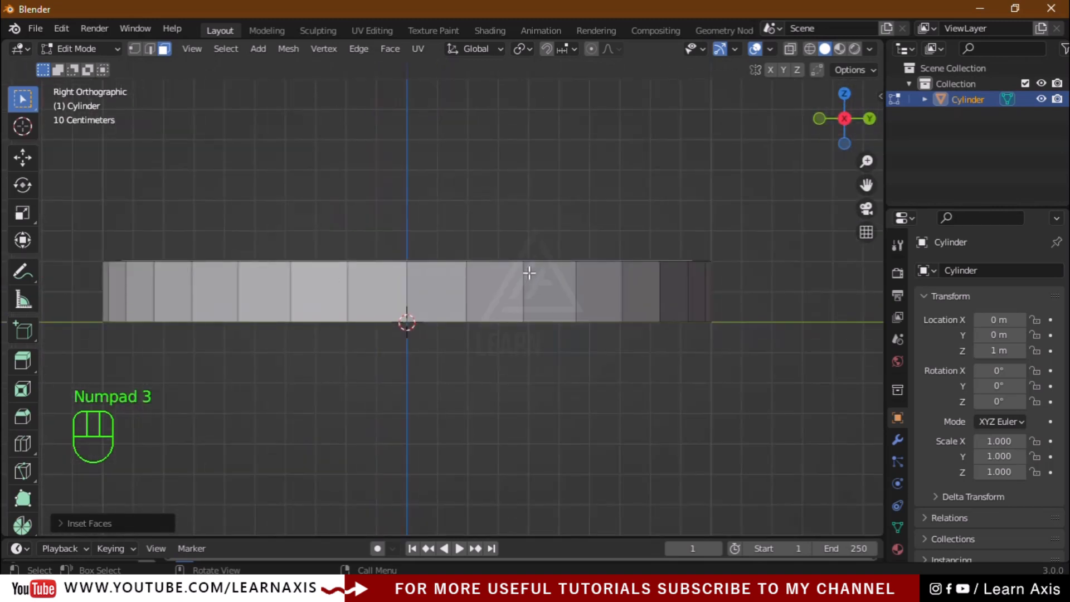
pyautogui.click(811, 54)
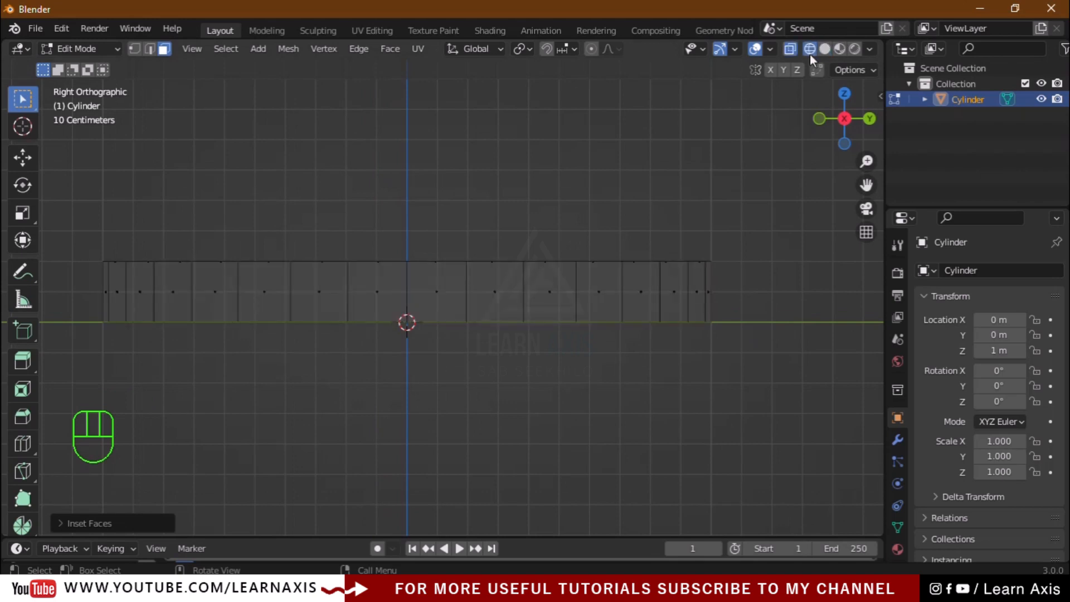
pyautogui.click(826, 49)
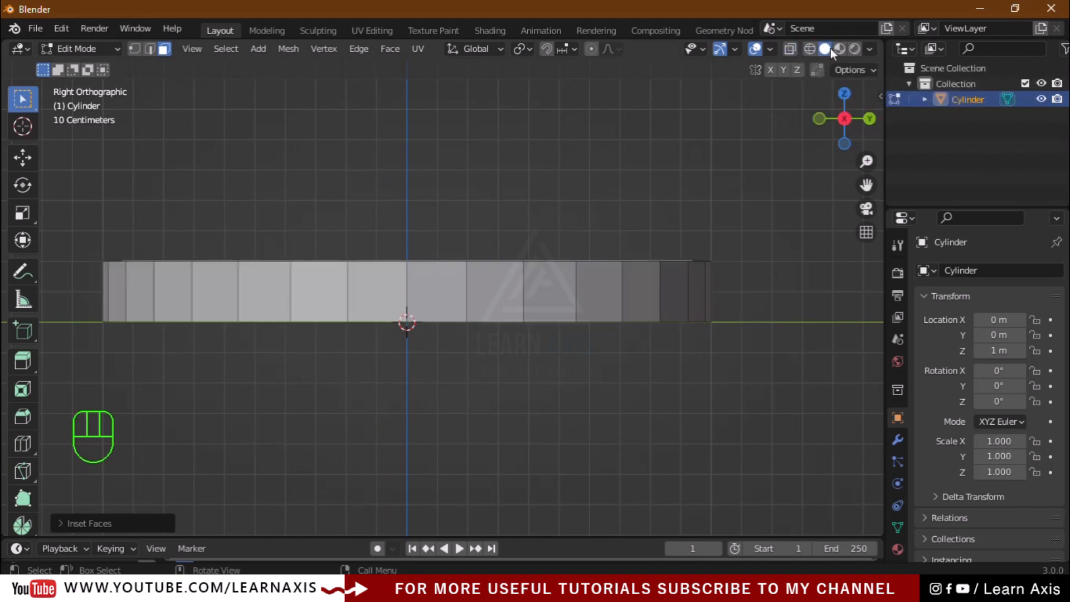
pyautogui.click(789, 48)
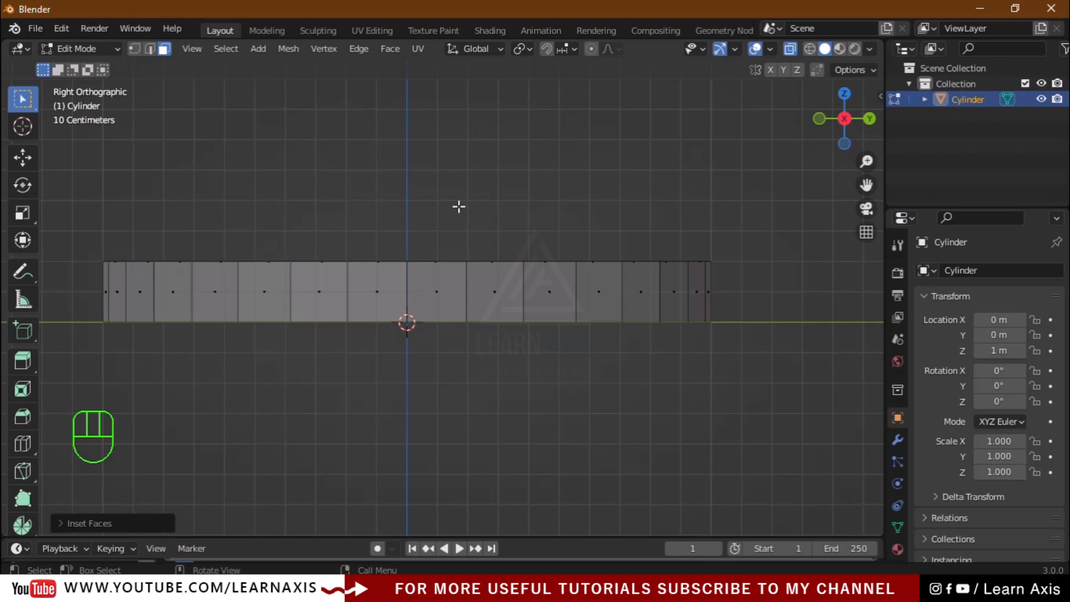
# Extrude the inset face about 0.1 m down into the disc with grid snapping to form a rimmed recess, and disable X-ray
pyautogui.press('e')
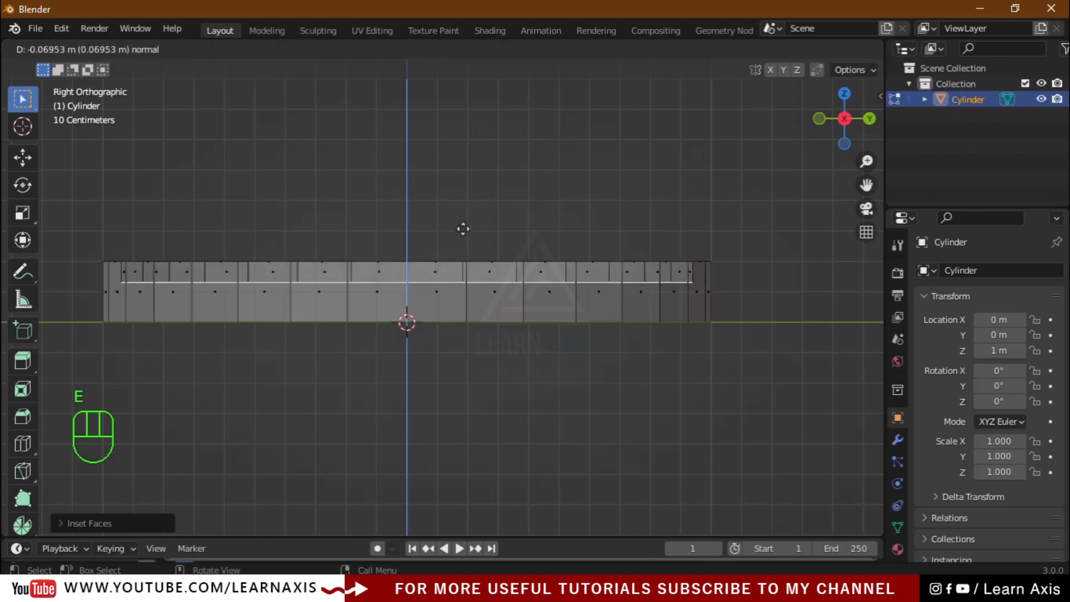
pyautogui.press('ctrl')
pyautogui.click(464, 241)
pyautogui.scroll(8, 736, 318)
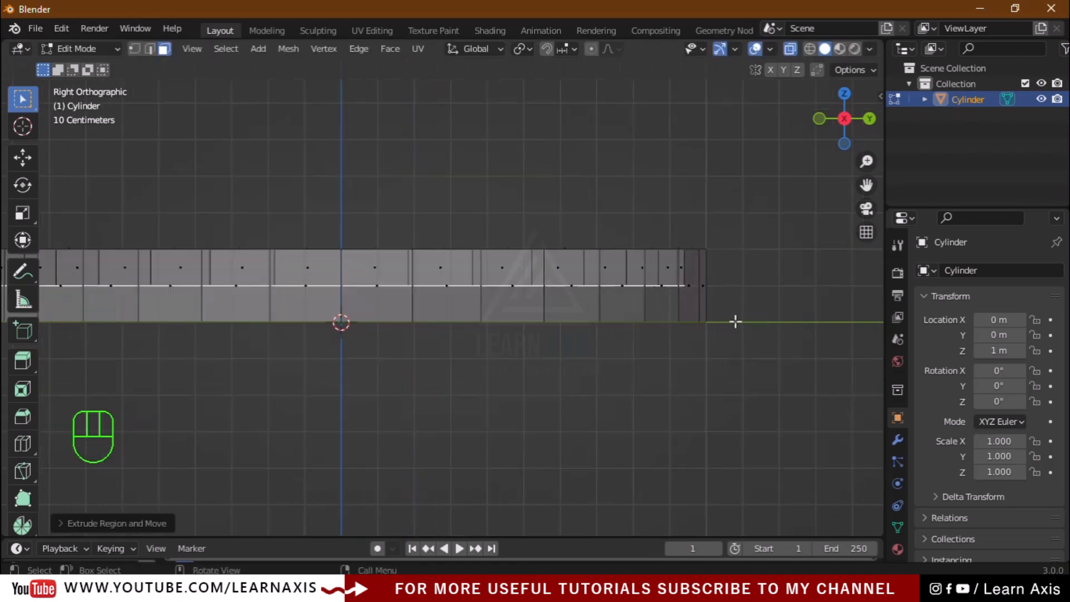
pyautogui.scroll(-1, 718, 250)
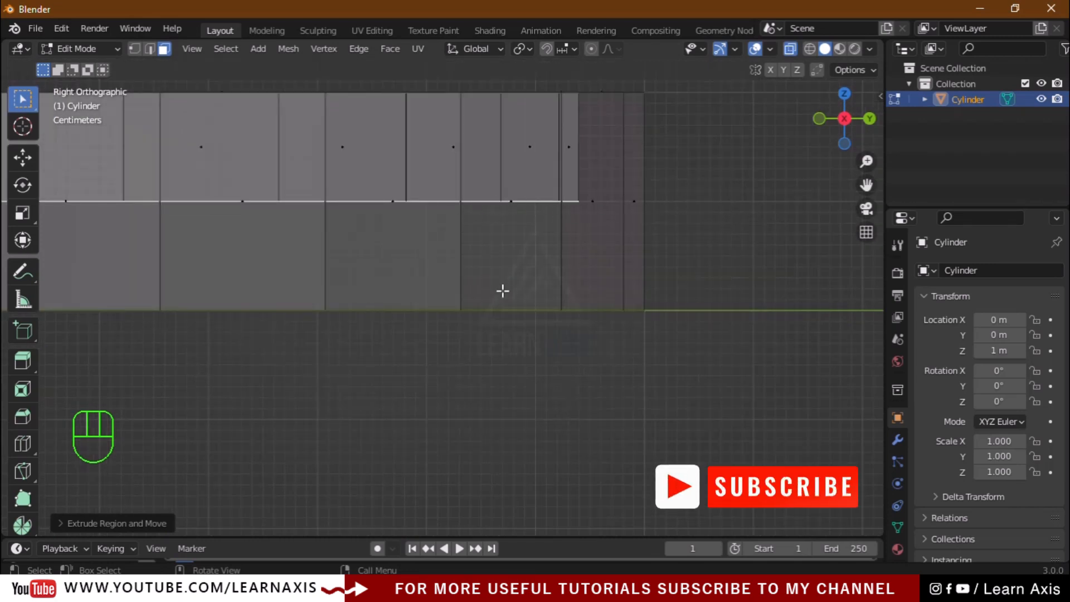
pyautogui.moveTo(501, 292); pyautogui.dragTo(496, 354, button='middle')
pyautogui.scroll(-3, 735, 168)
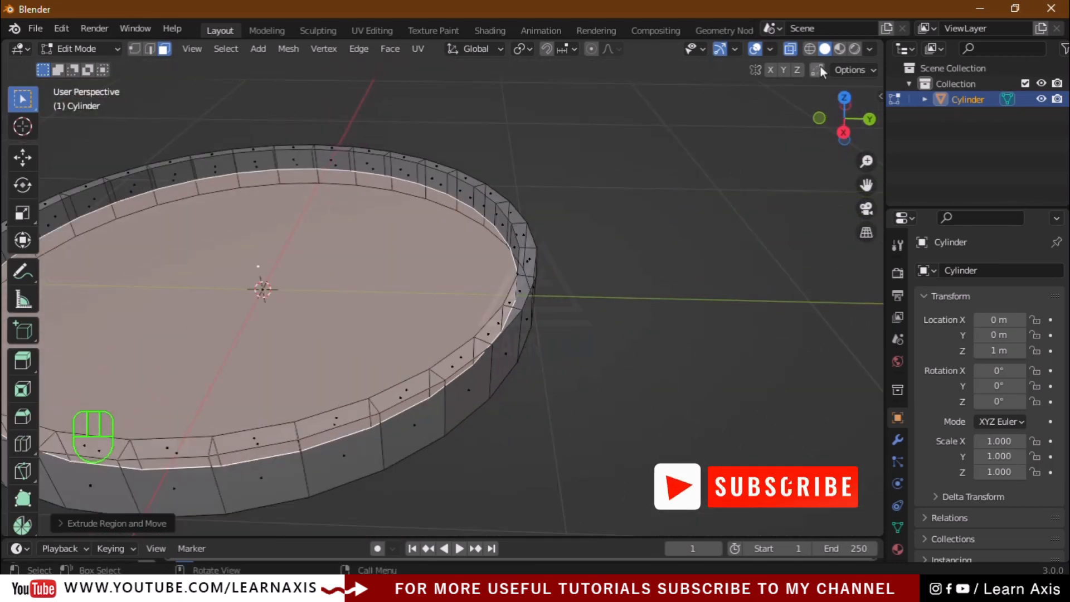
pyautogui.click(790, 48)
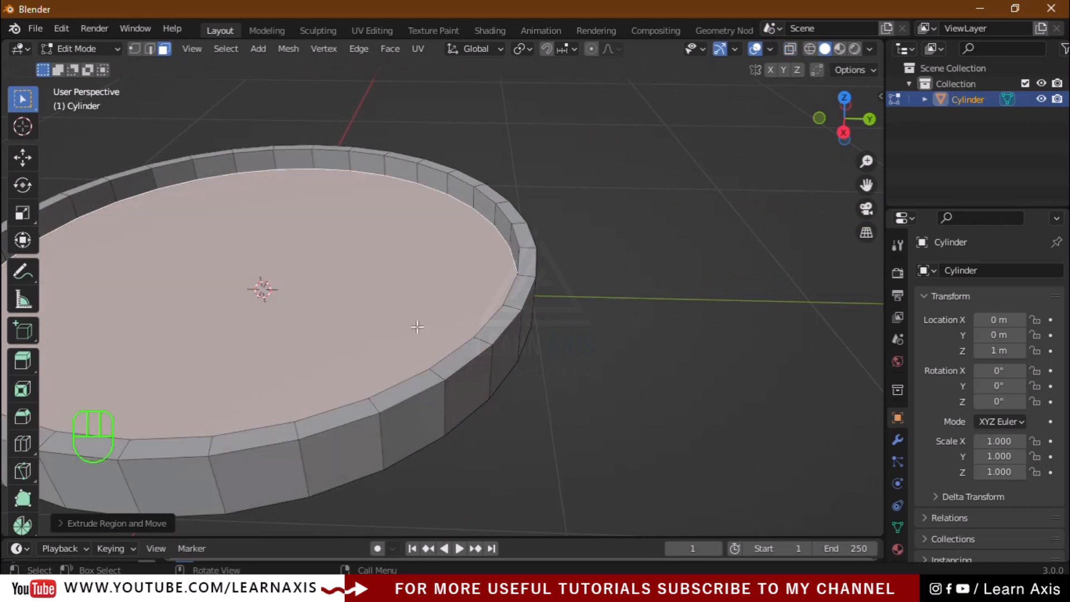
# Return to Object Mode and set the cylinder's origin to its geometry
pyautogui.press('Tab')
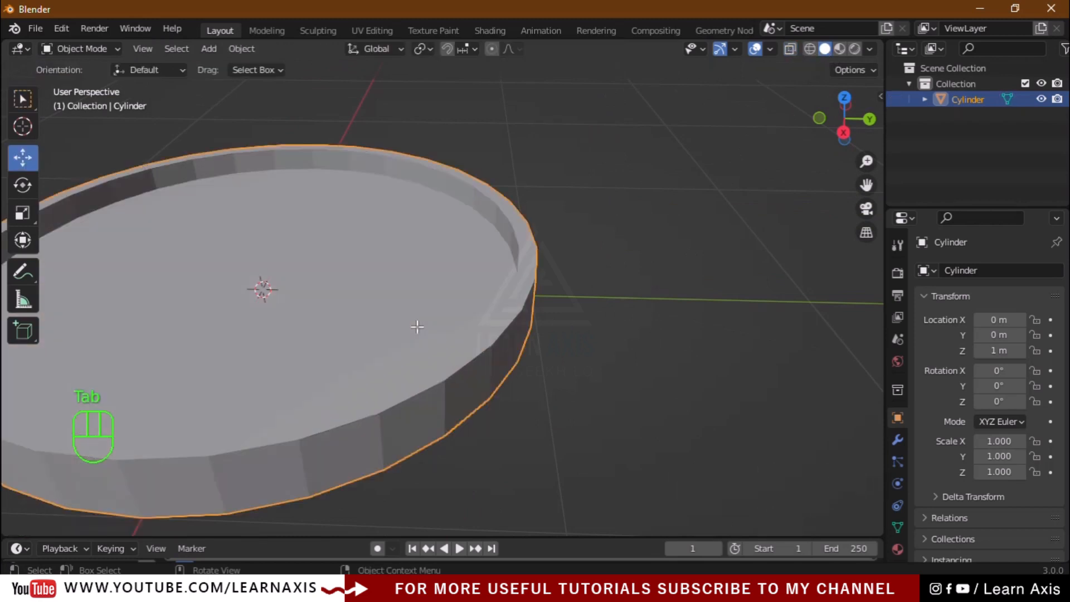
pyautogui.scroll(-6, 390, 340)
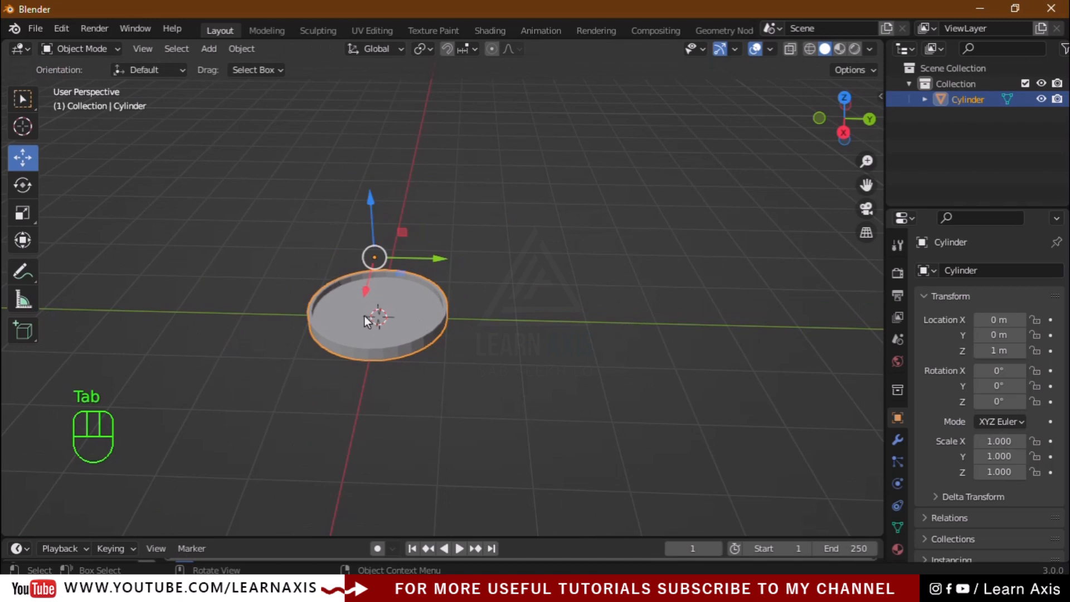
pyautogui.moveTo(236, 301); pyautogui.dragTo(303, 337, button='middle')
pyautogui.scroll(4, 304, 338)
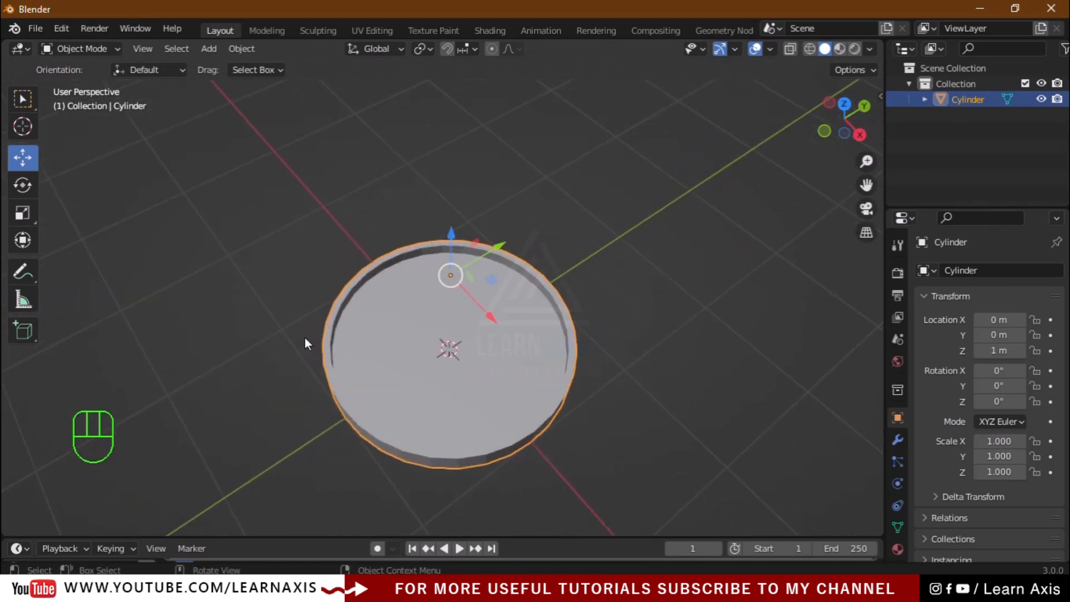
pyautogui.moveTo(493, 431); pyautogui.dragTo(435, 374, button='middle')
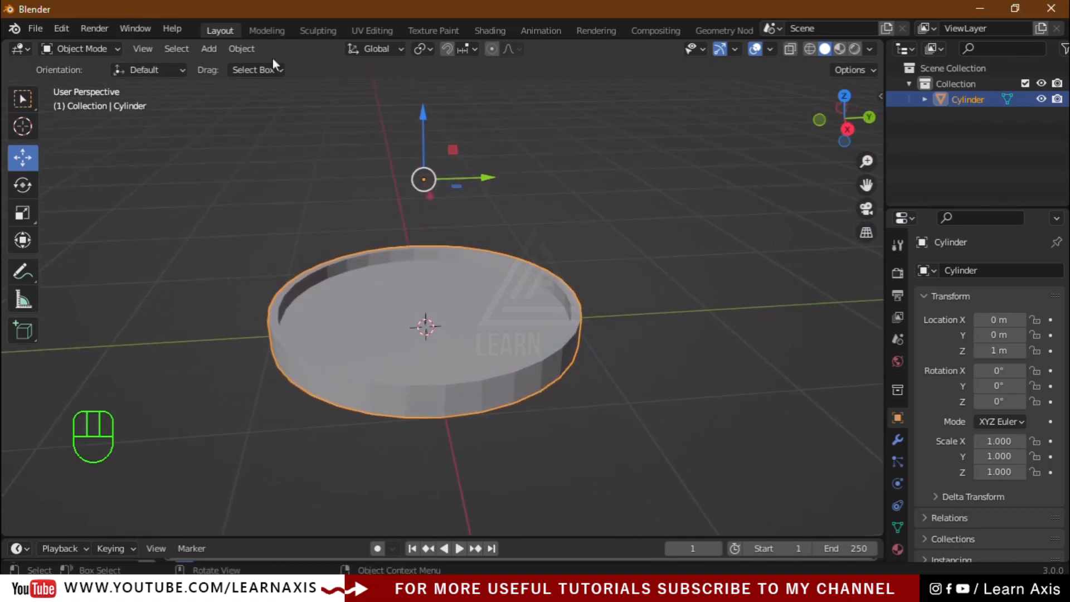
pyautogui.click(237, 52)
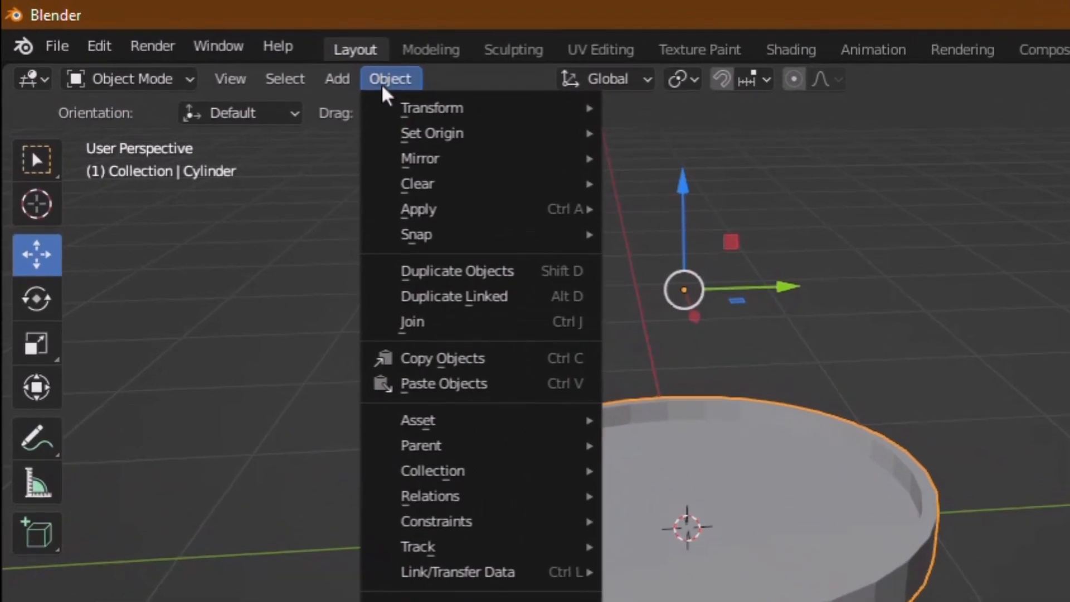
pyautogui.moveTo(322, 112)
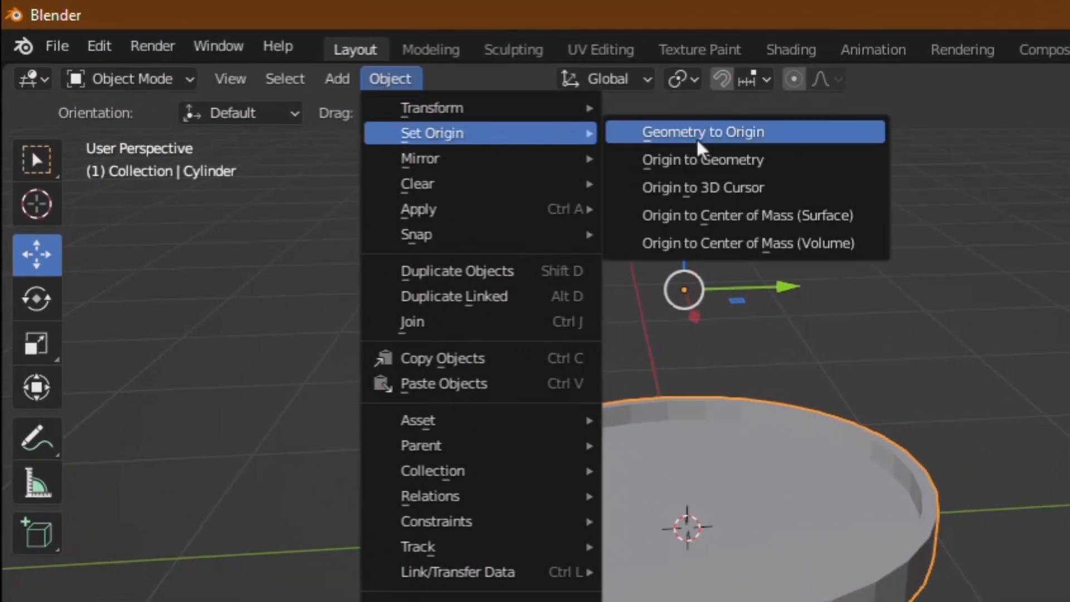
pyautogui.click(755, 162)
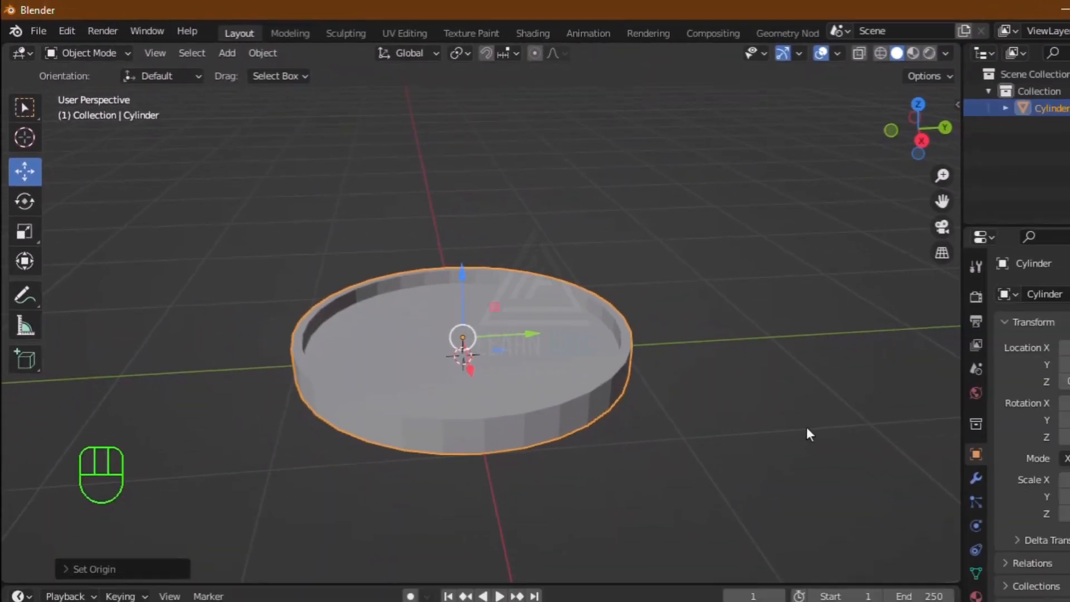
# Apply the scale of the recessed cylinder
pyautogui.moveTo(638, 436); pyautogui.dragTo(612, 415, button='middle')
pyautogui.click(483, 360)
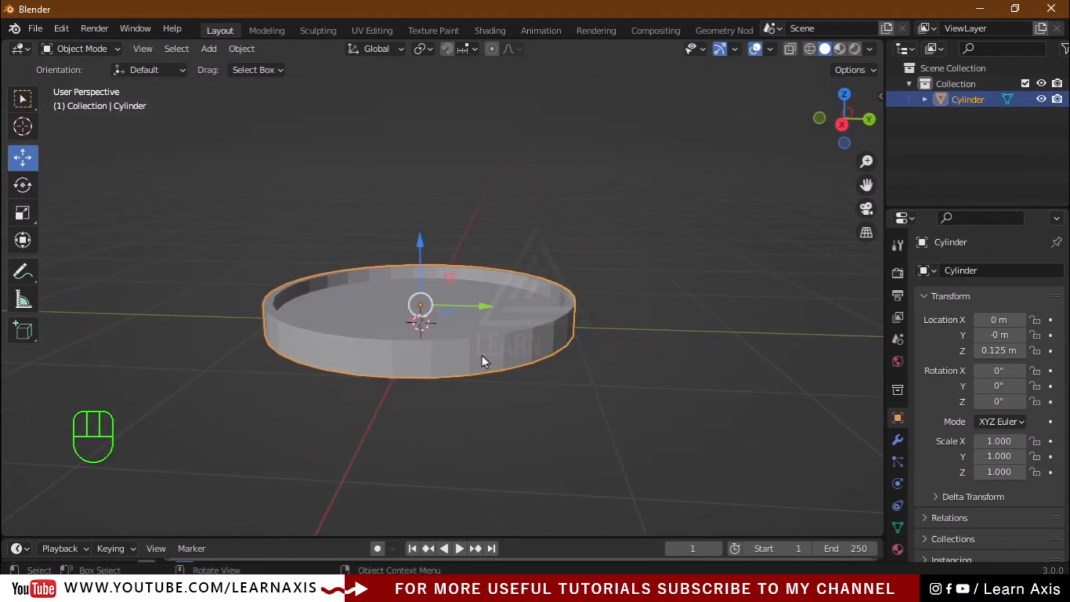
pyautogui.hotkey('ctrl', 'a')
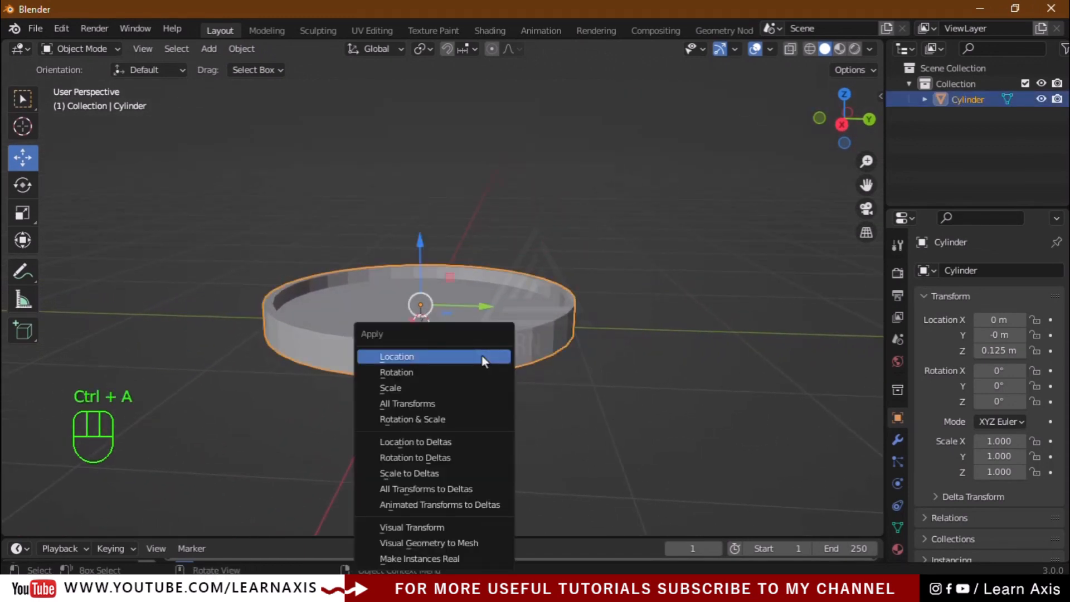
pyautogui.click(398, 392)
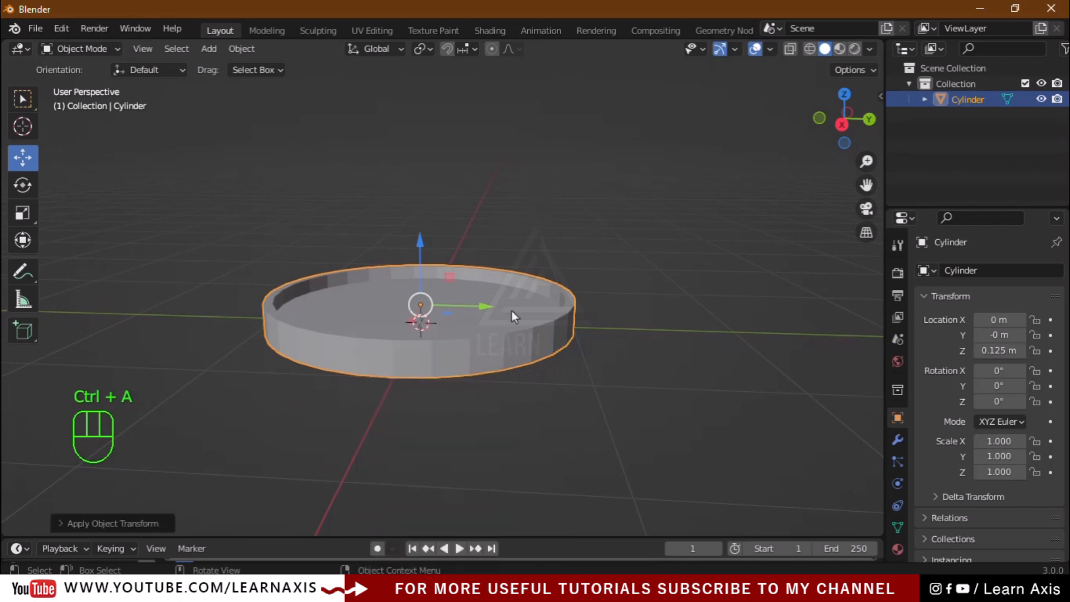
# Deselect everything and check the cylinder's normals with the Face Orientation overlay, switching the overlay off again when done
pyautogui.hotkey('alt', 'a')
pyautogui.moveTo(512, 309); pyautogui.dragTo(640, 313, button='middle')
pyautogui.click(770, 50)
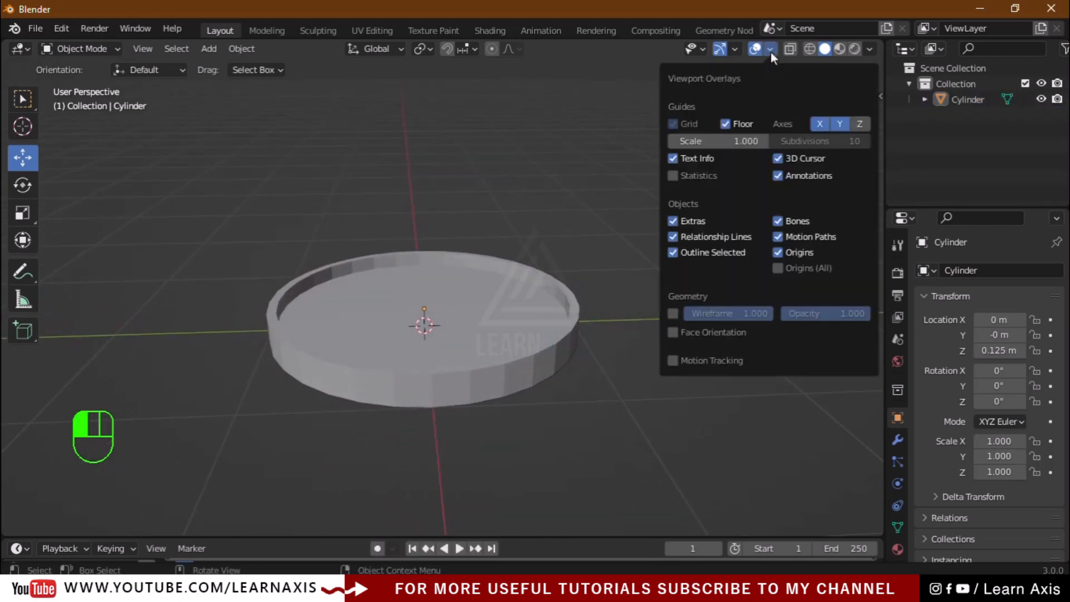
pyautogui.click(671, 335)
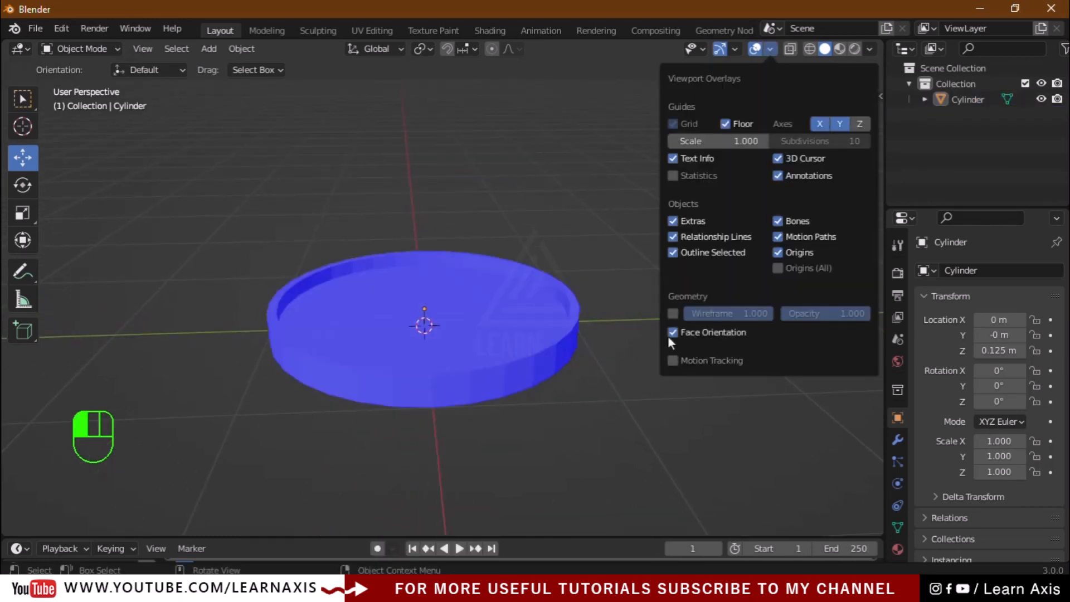
pyautogui.moveTo(521, 415); pyautogui.dragTo(741, 191, button='middle')
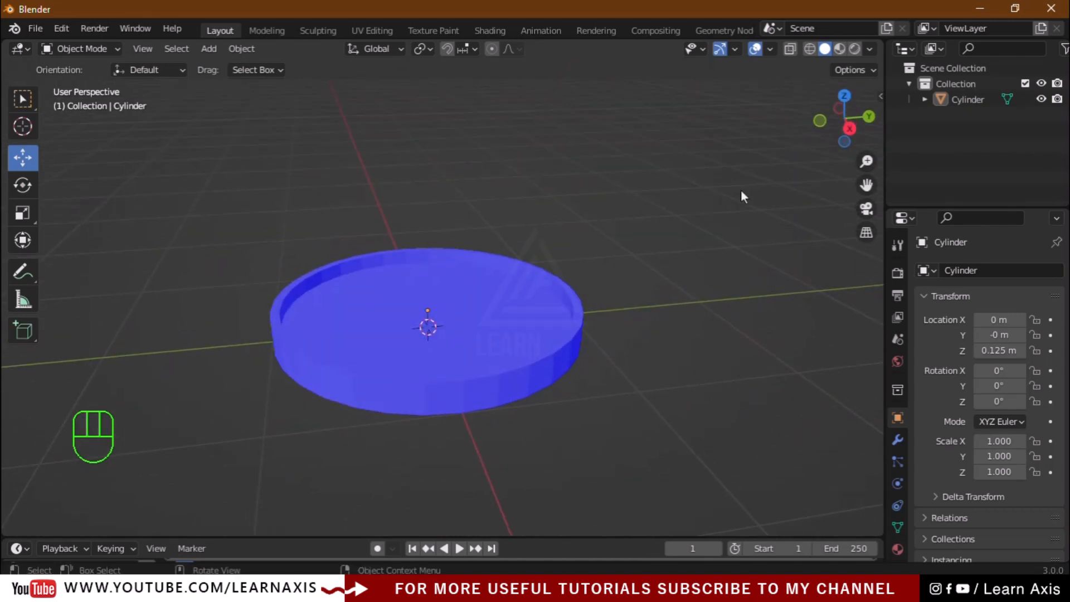
pyautogui.click(769, 49)
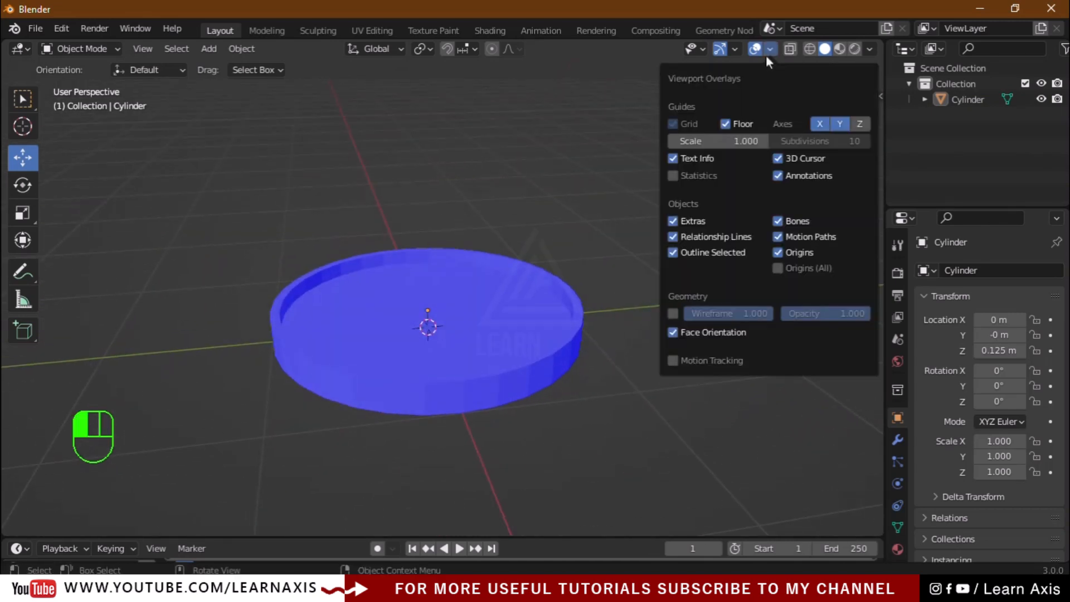
pyautogui.click(673, 335)
# Enter Edit Mode on the cylinder in edge select mode and select the inner edge loop along the top of the rim
pyautogui.scroll(2, 493, 302)
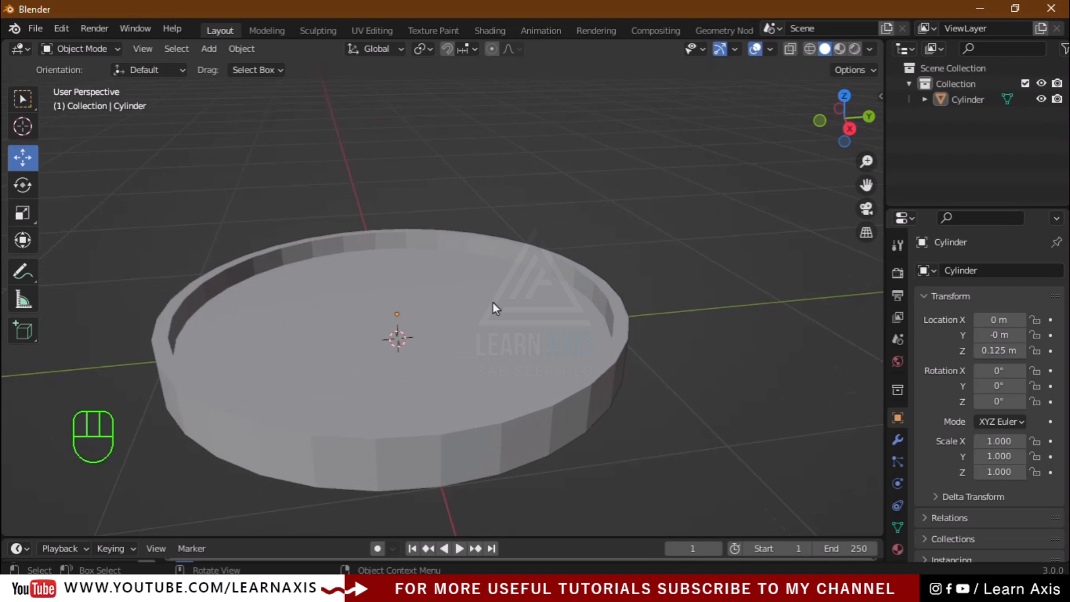
pyautogui.click(514, 370)
pyautogui.press('Tab')
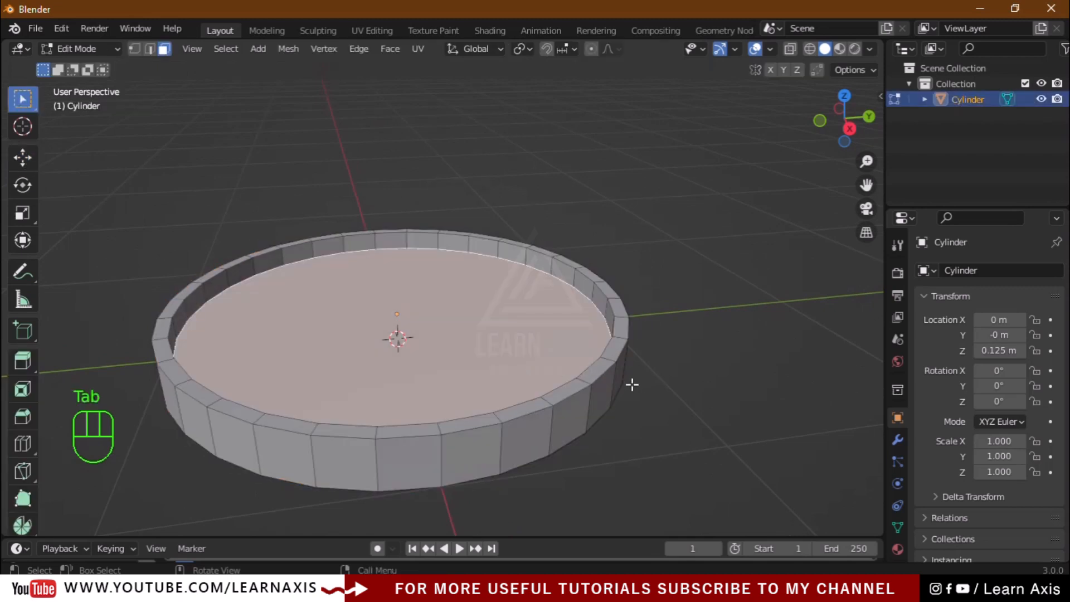
pyautogui.moveTo(633, 383); pyautogui.dragTo(602, 387, button='middle')
pyautogui.scroll(1, 469, 401)
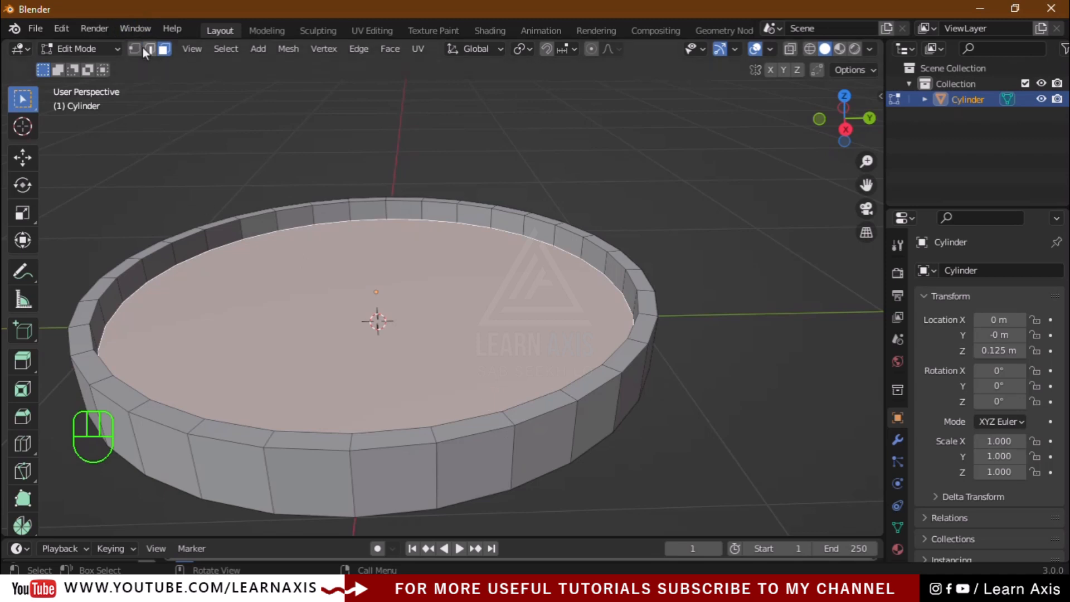
pyautogui.press('2')
pyautogui.scroll(1, 469, 340)
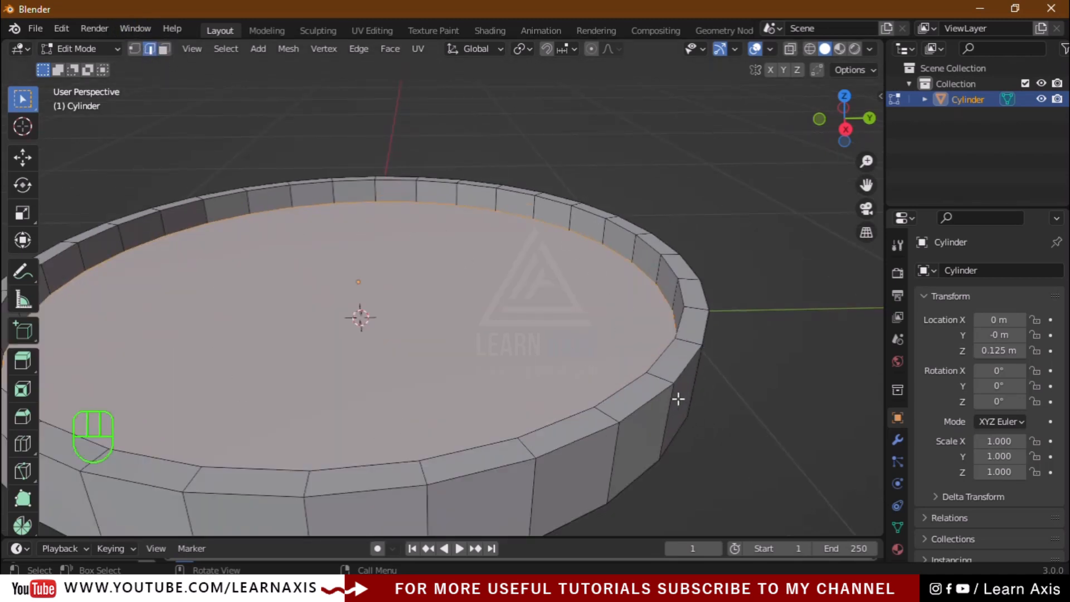
pyautogui.press('alt')
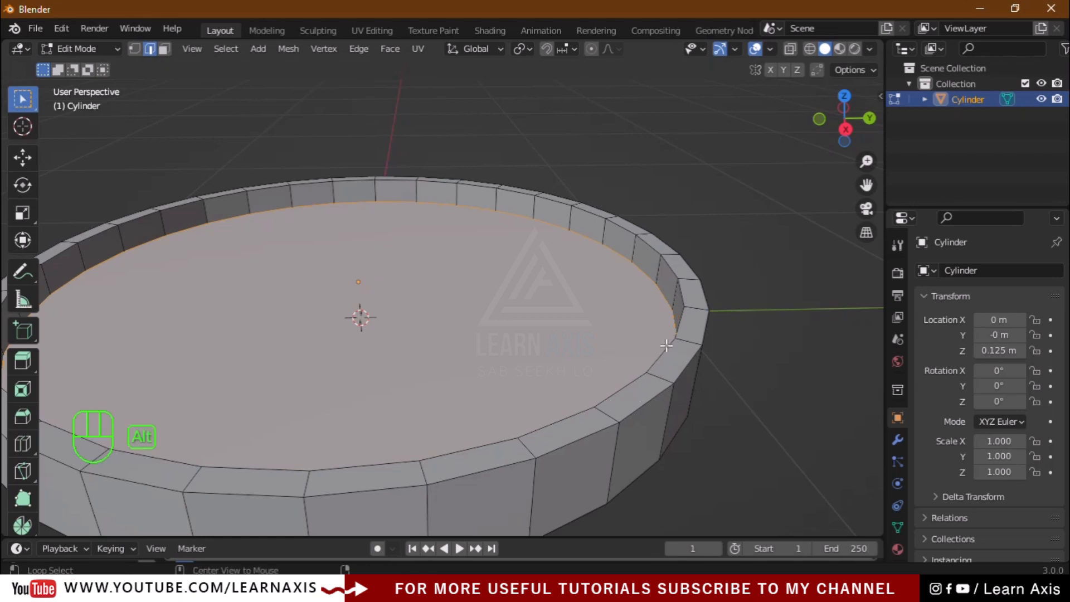
pyautogui.keyDown('alt'); pyautogui.click(666, 346); pyautogui.keyUp('alt')
# Duplicate the selected rim edge loop in place and separate the copy by selection into its own object
pyautogui.moveTo(620, 437)
pyautogui.mouseDown(button='middle')
pyautogui.moveTo(622, 403)
pyautogui.moveTo(614, 420)
pyautogui.mouseUp(button='middle')
pyautogui.scroll(-5, 609, 430)
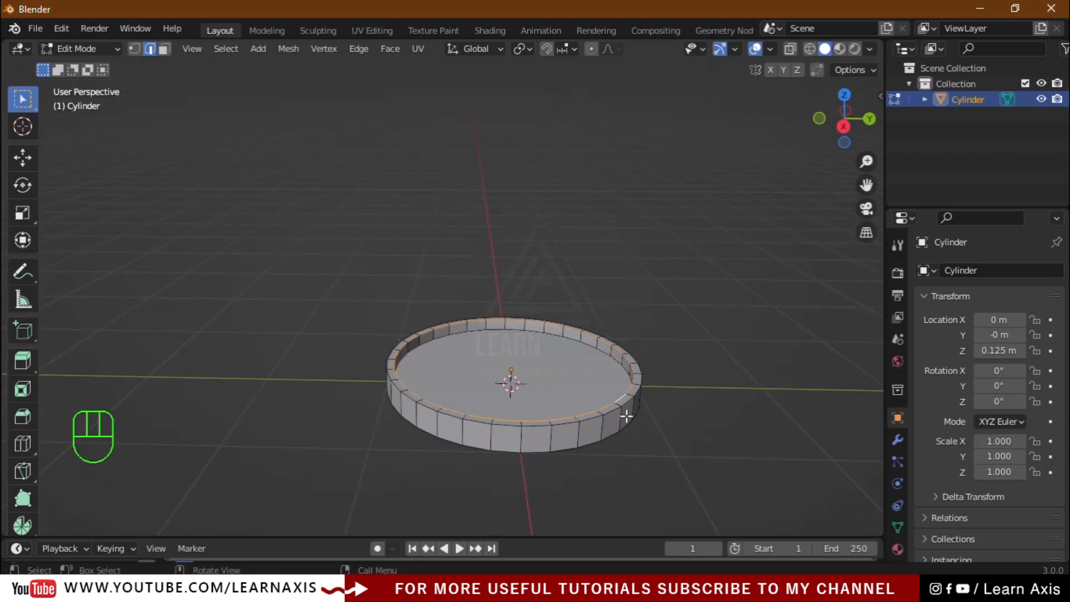
pyautogui.hotkey('shift', 'd')
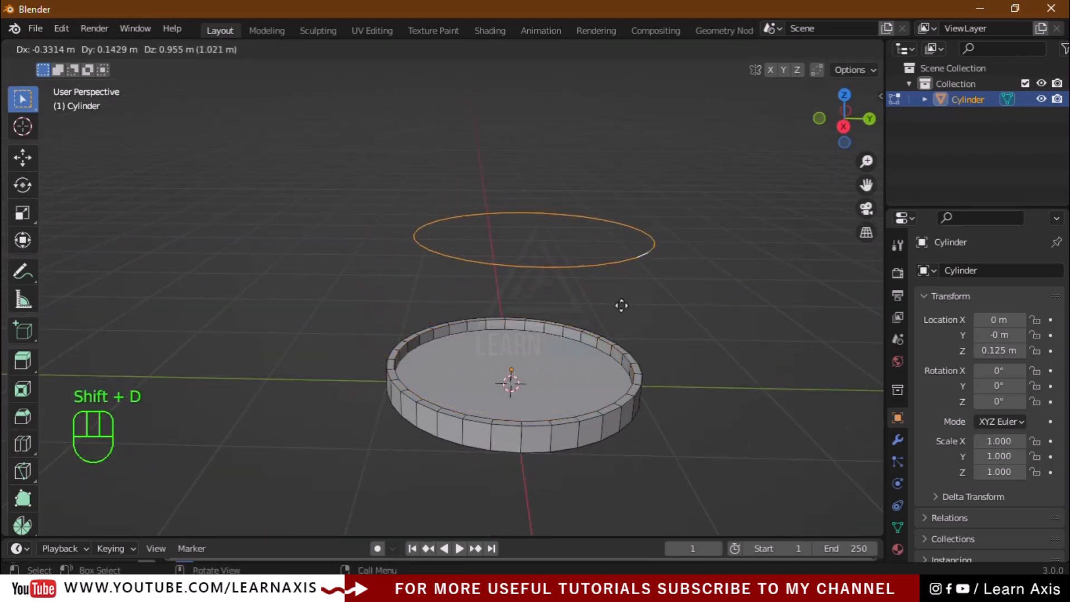
pyautogui.rightClick(609, 255)
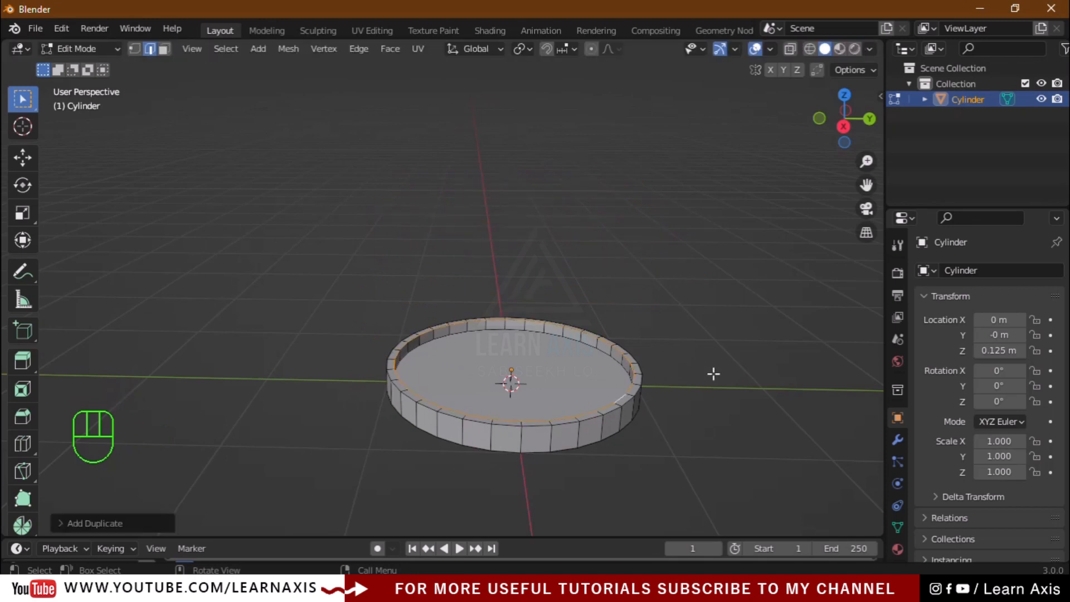
pyautogui.scroll(3, 661, 411)
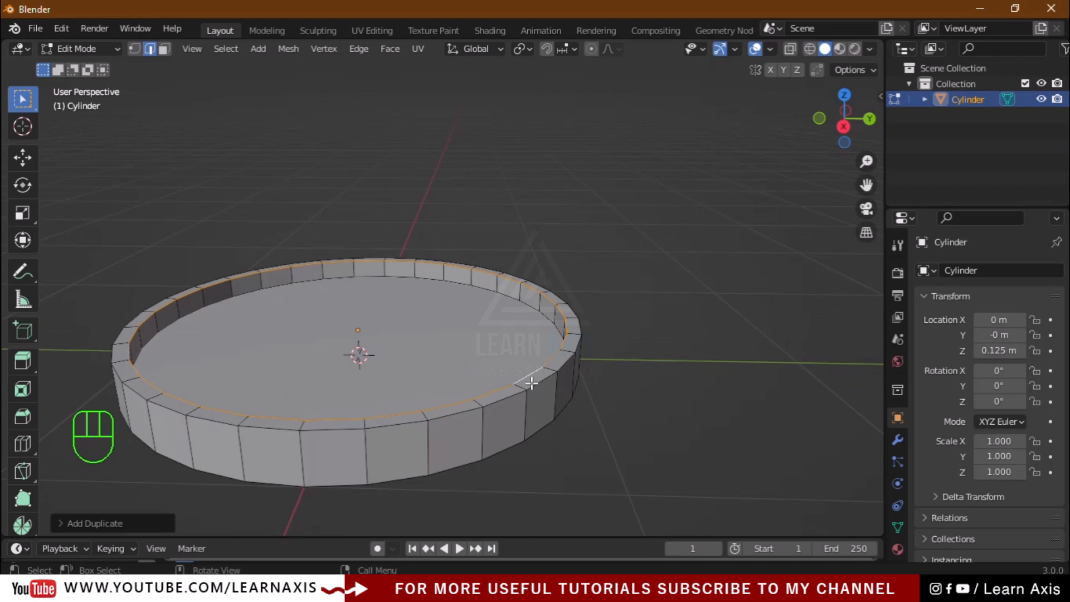
pyautogui.press('p')
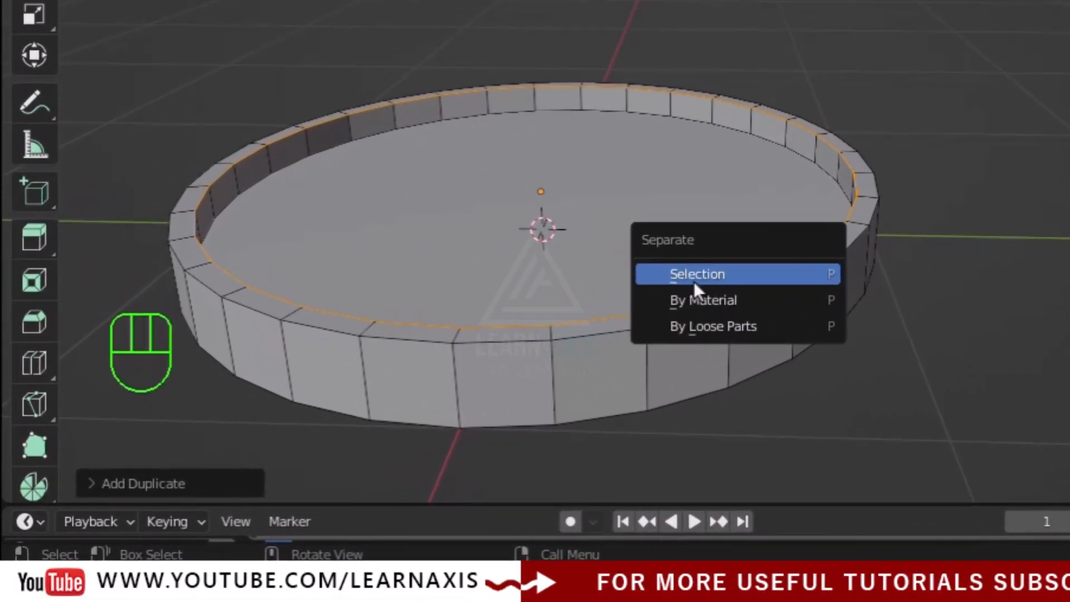
pyautogui.click(754, 276)
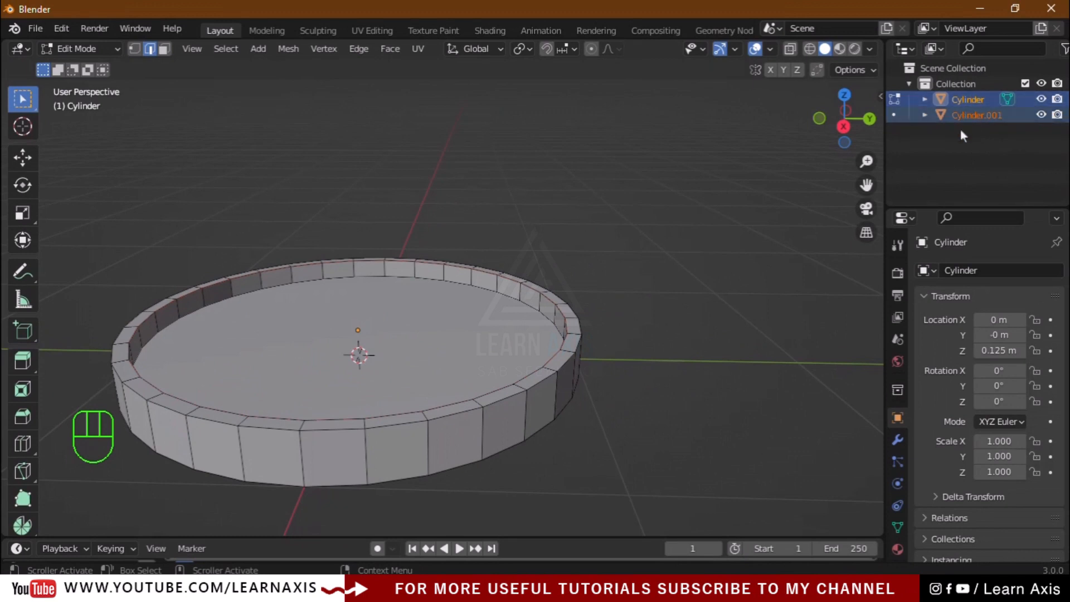
# Return to Object Mode and select only the separated rim loop object
pyautogui.press('Tab')
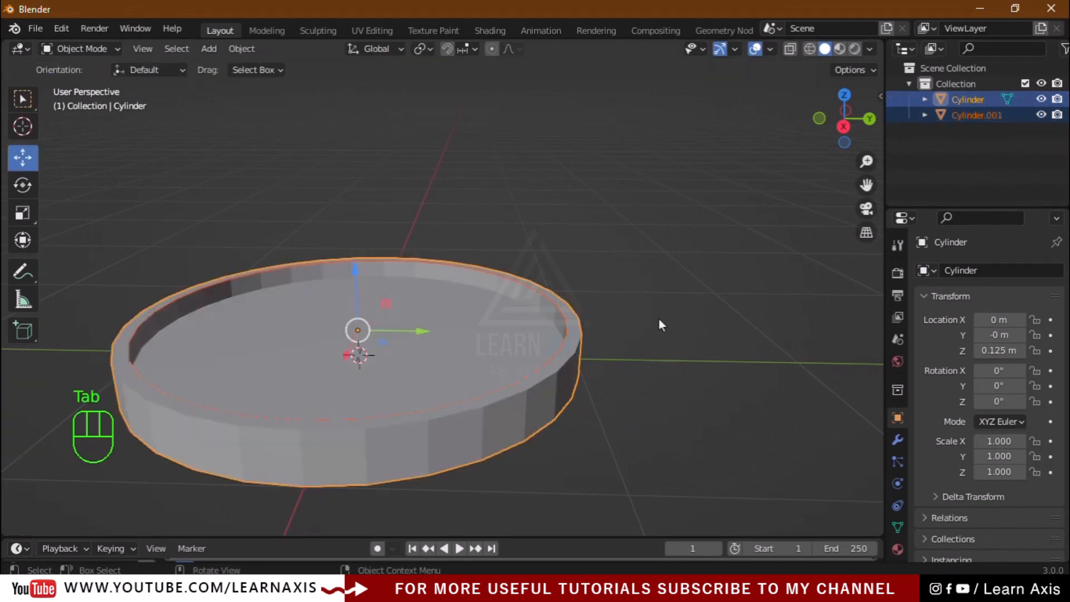
pyautogui.click(579, 411)
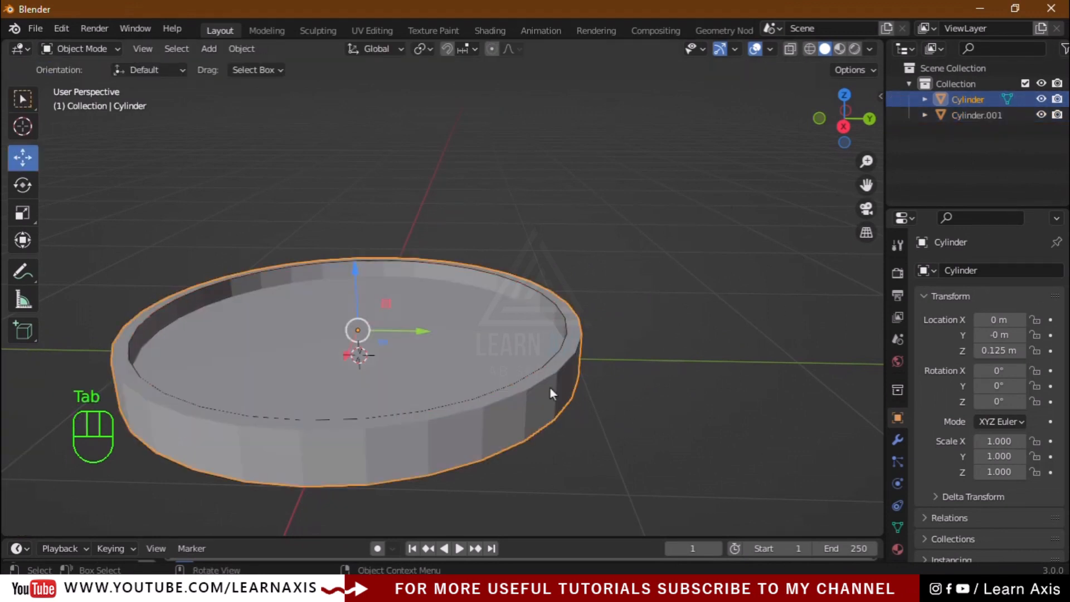
pyautogui.click(696, 365)
pyautogui.click(519, 423)
pyautogui.click(979, 114)
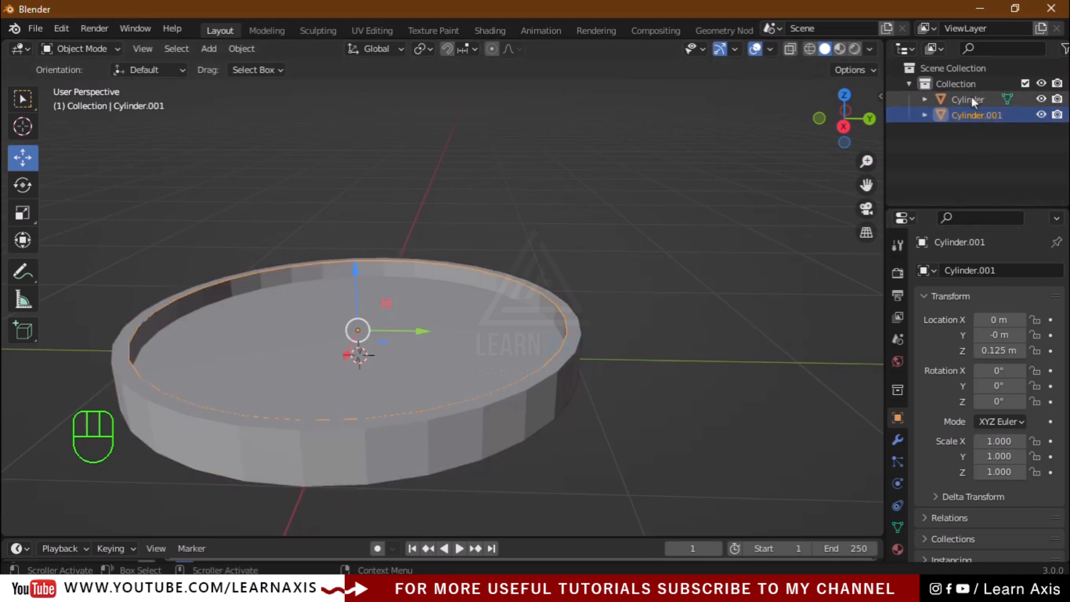
# Rename the recessed cylinder object as Clock
pyautogui.click(971, 99)
pyautogui.doubleClick(899, 164)
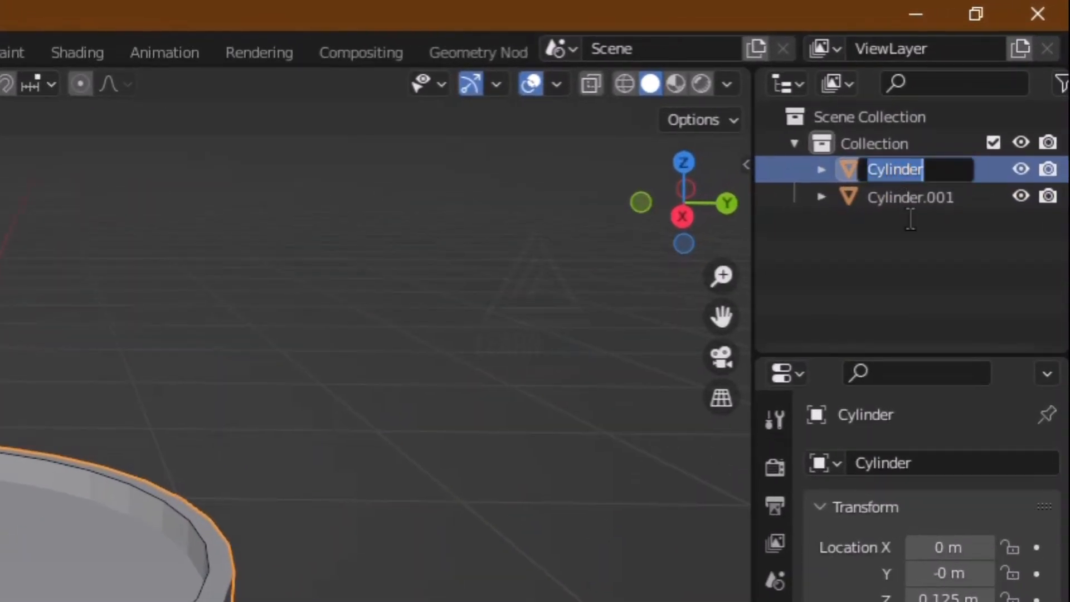
pyautogui.write('Clock')
pyautogui.press('Return')
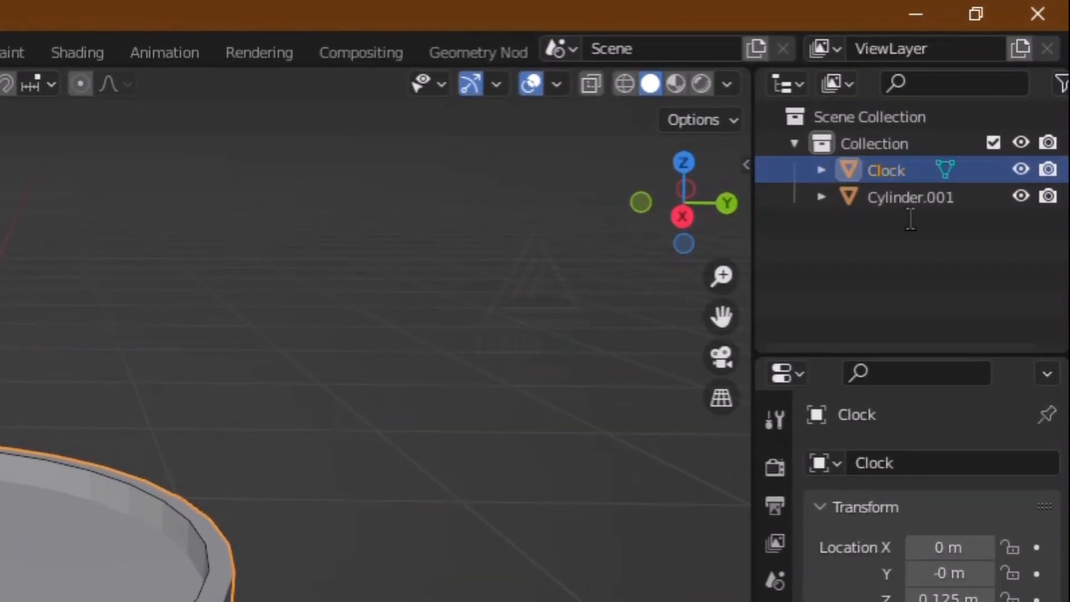
# Rename the separated rim loop object as Glass
pyautogui.click(885, 202)
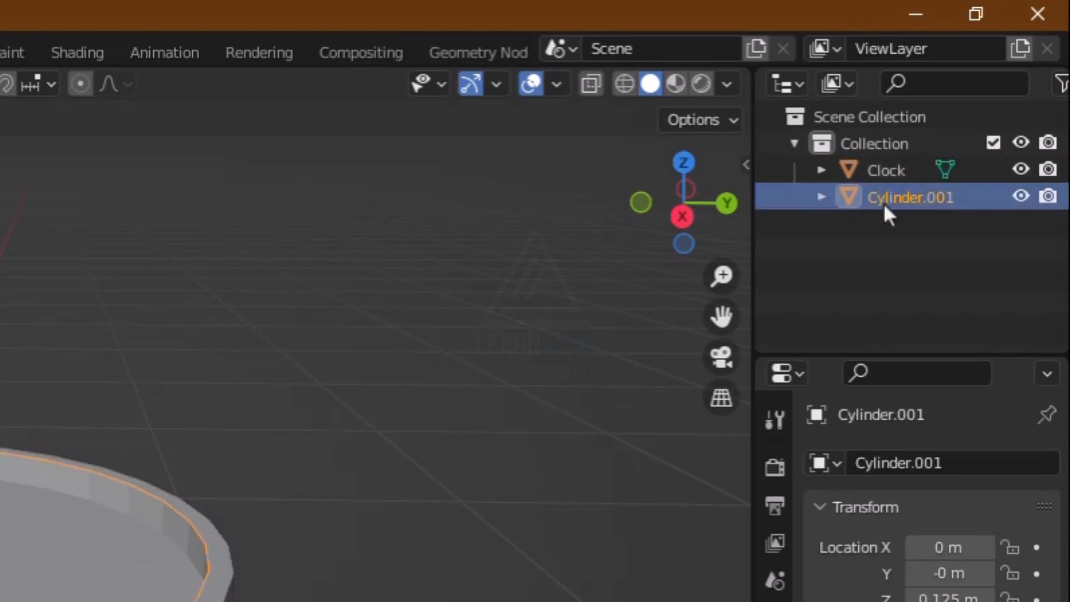
pyautogui.doubleClick(905, 195)
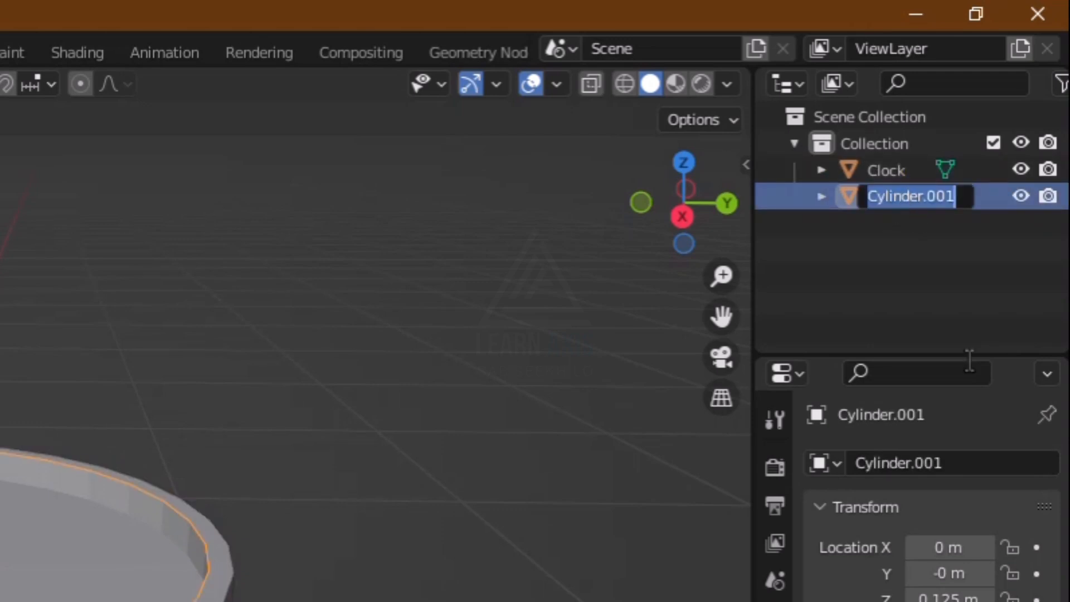
pyautogui.write('Glass')
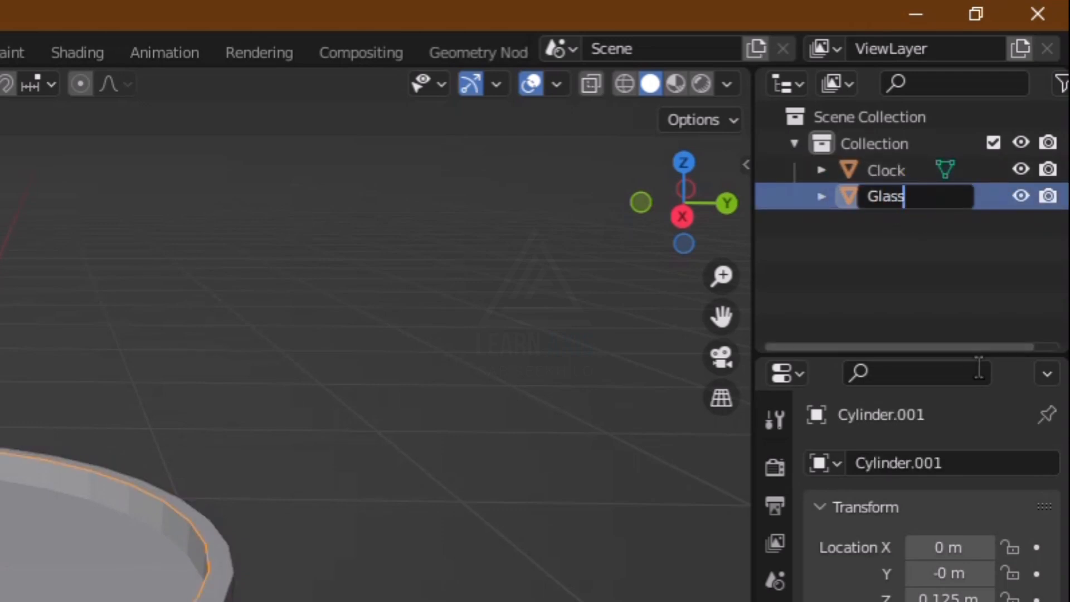
pyautogui.press('Return')
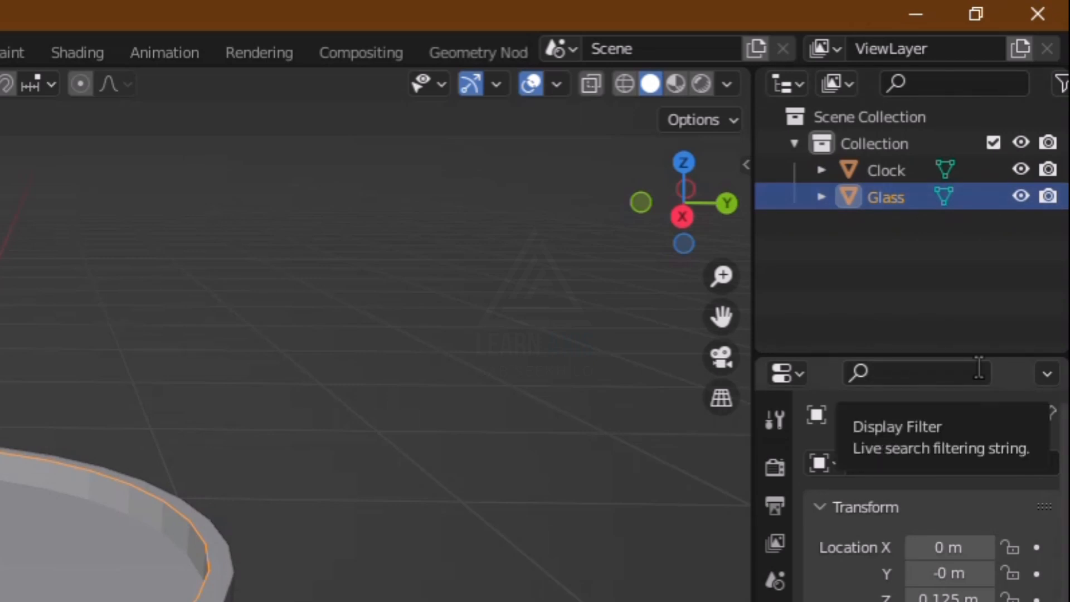
pyautogui.click(897, 173)
pyautogui.click(898, 197)
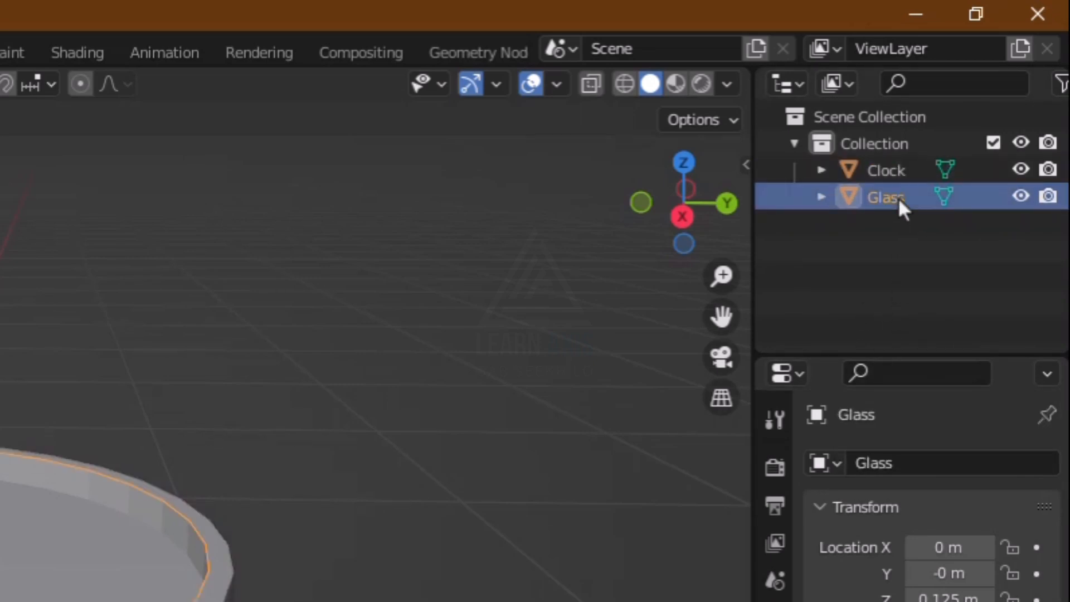
pyautogui.click(901, 179)
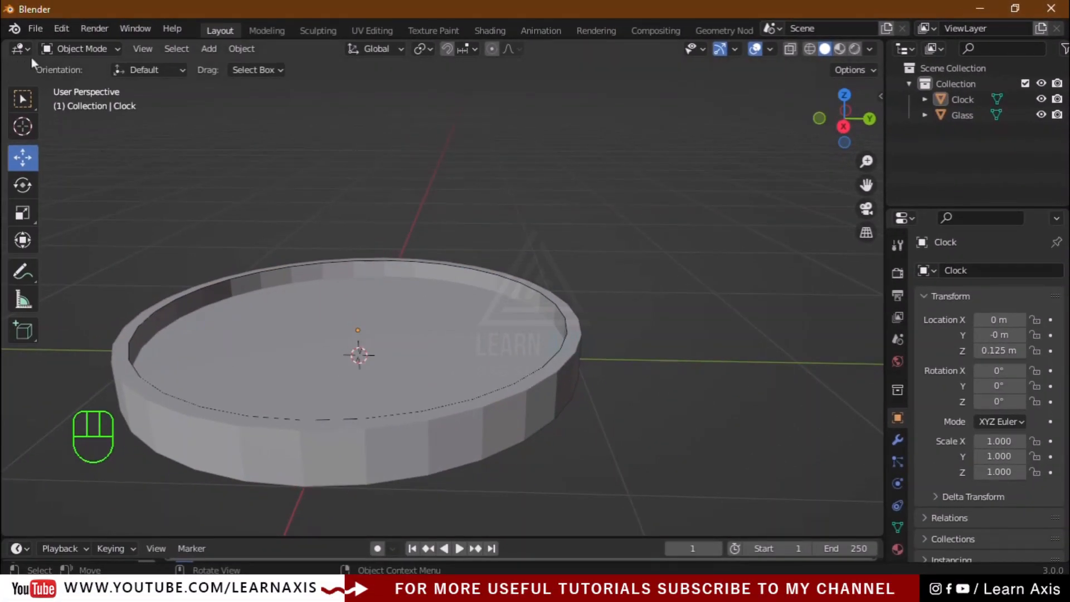
# Start saving the file, create a folder named Wall Clock on the Desktop and open it
pyautogui.click(35, 28)
pyautogui.click(59, 133)
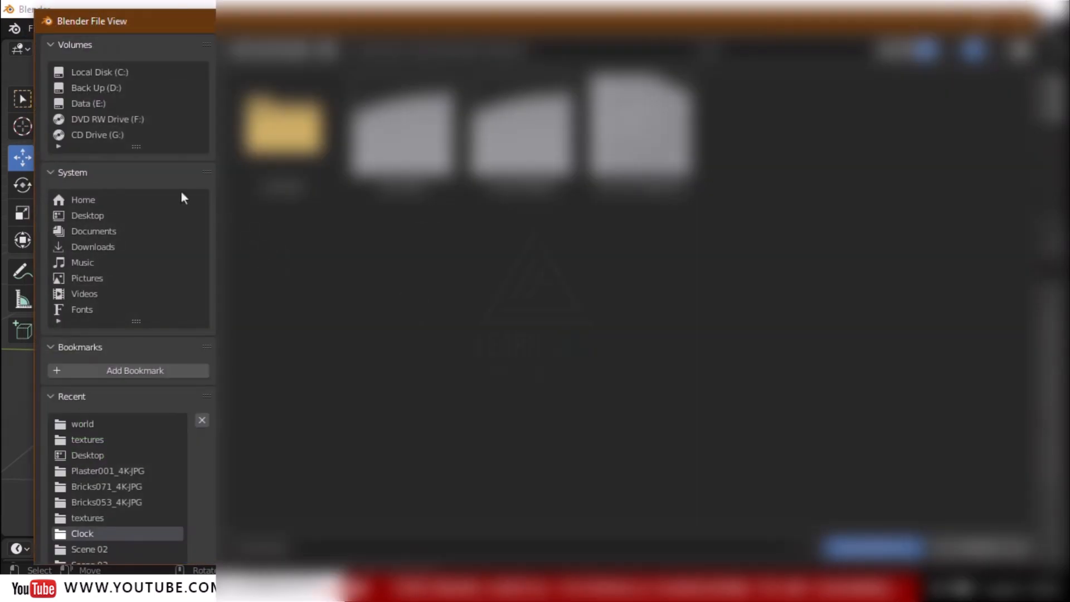
pyautogui.click(89, 215)
pyautogui.rightClick(512, 292)
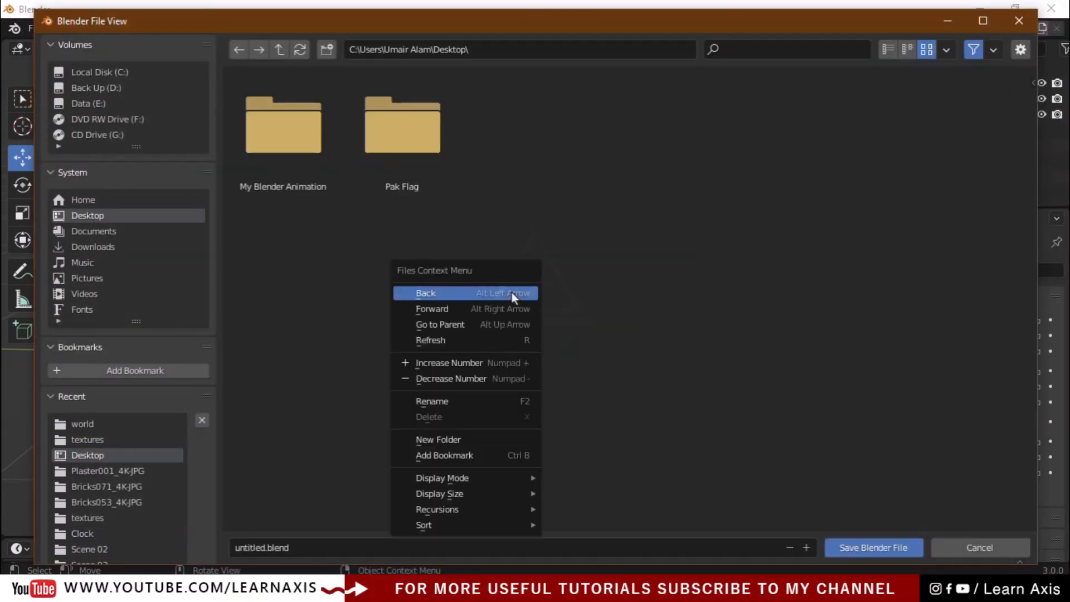
pyautogui.click(460, 439)
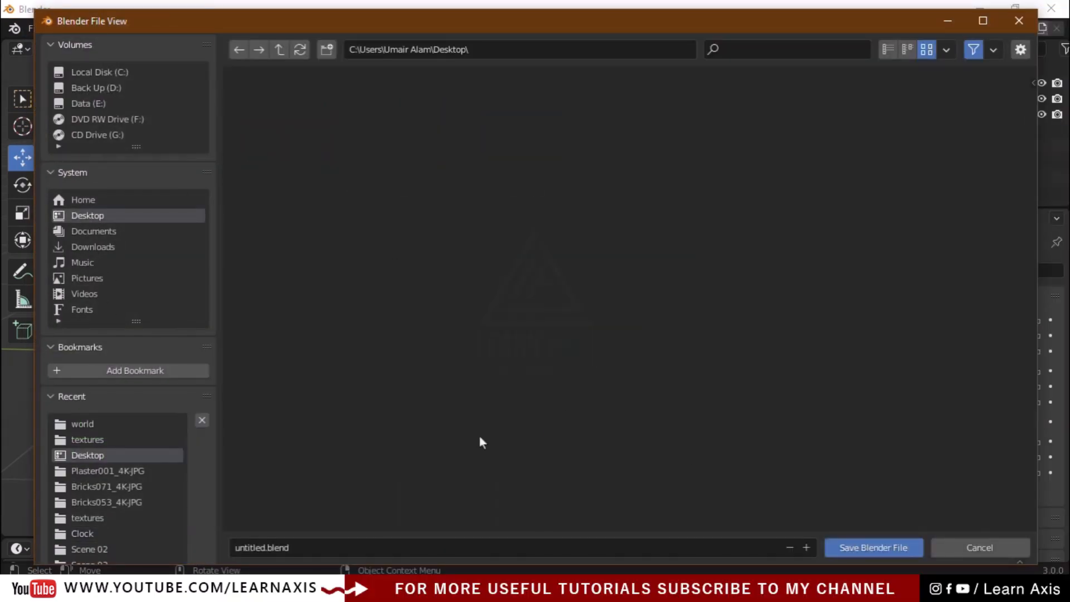
pyautogui.write('E')
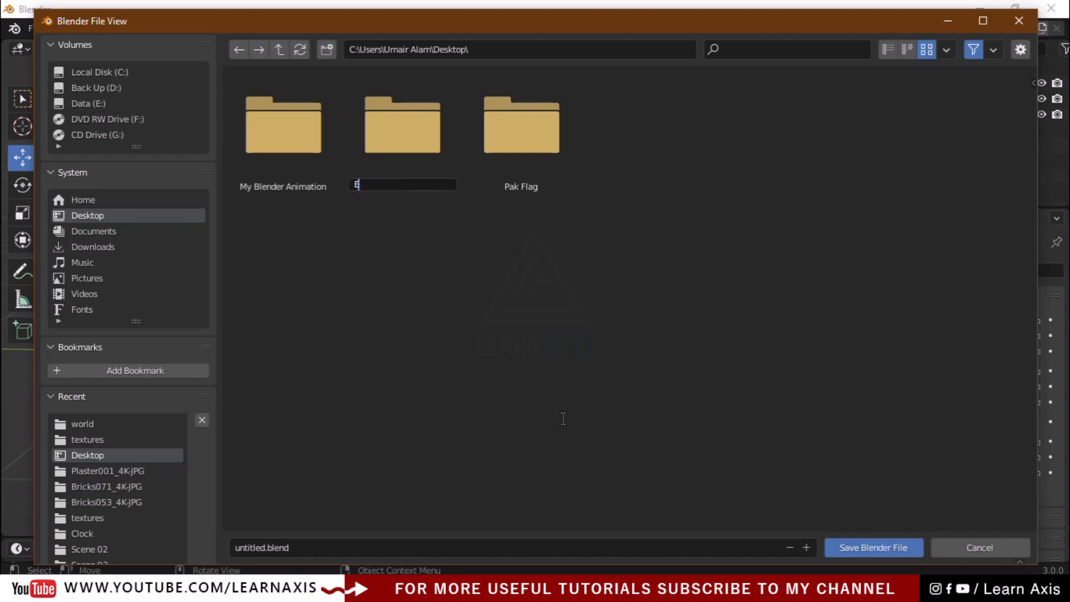
pyautogui.press('BackSpace')
pyautogui.write('Wall Clock')
pyautogui.press('Return')
pyautogui.doubleClick(522, 128)
# Save the Blender file as Wall Clock in the open folder
pyautogui.click(300, 547)
pyautogui.write('Wall Clock')
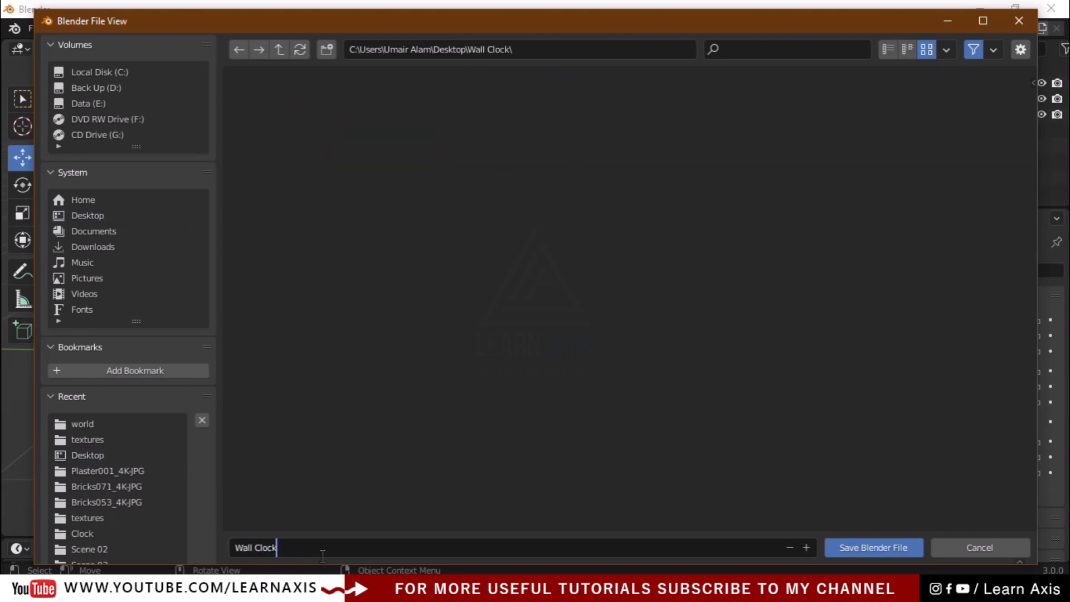
pyautogui.click(865, 553)
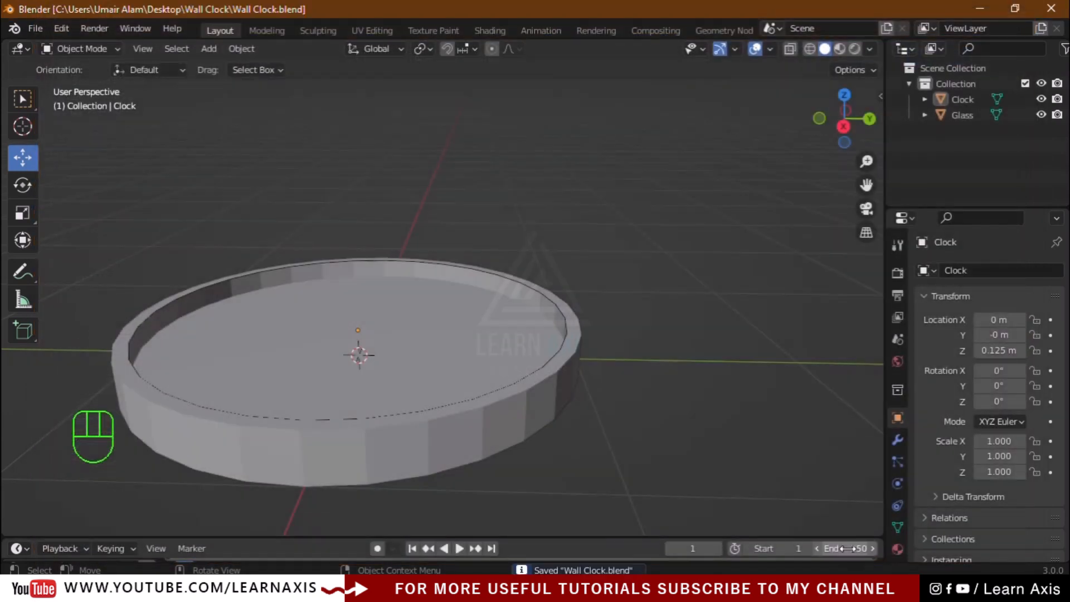
# Show the selectability toggles in the Outliner and make the Glass object unselectable and hidden in the viewport and renders
pyautogui.scroll(-2, 359, 444)
pyautogui.scroll(2, 144, 401)
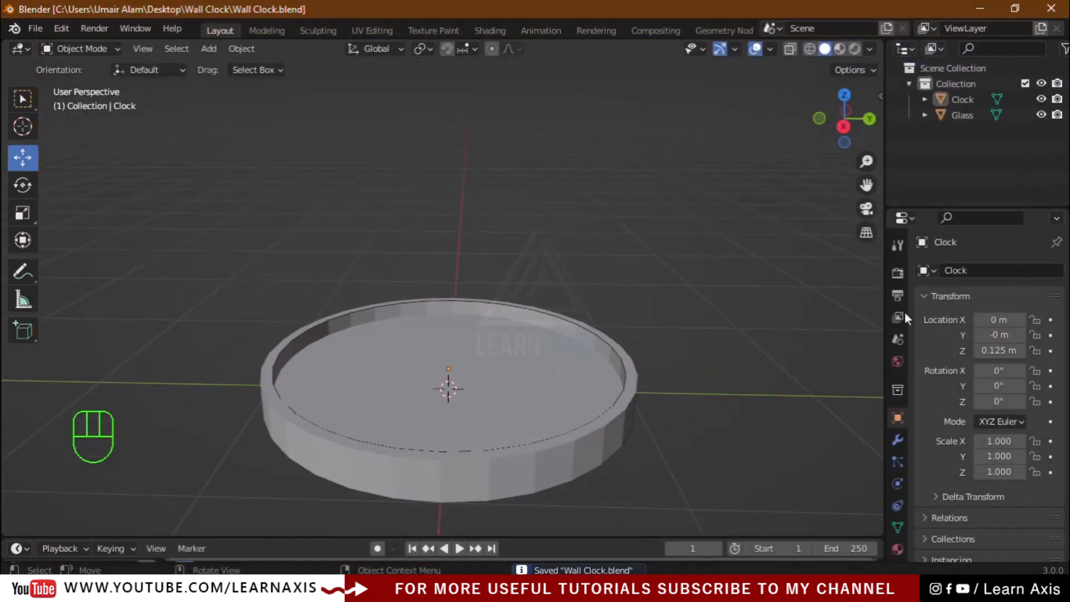
pyautogui.click(968, 115)
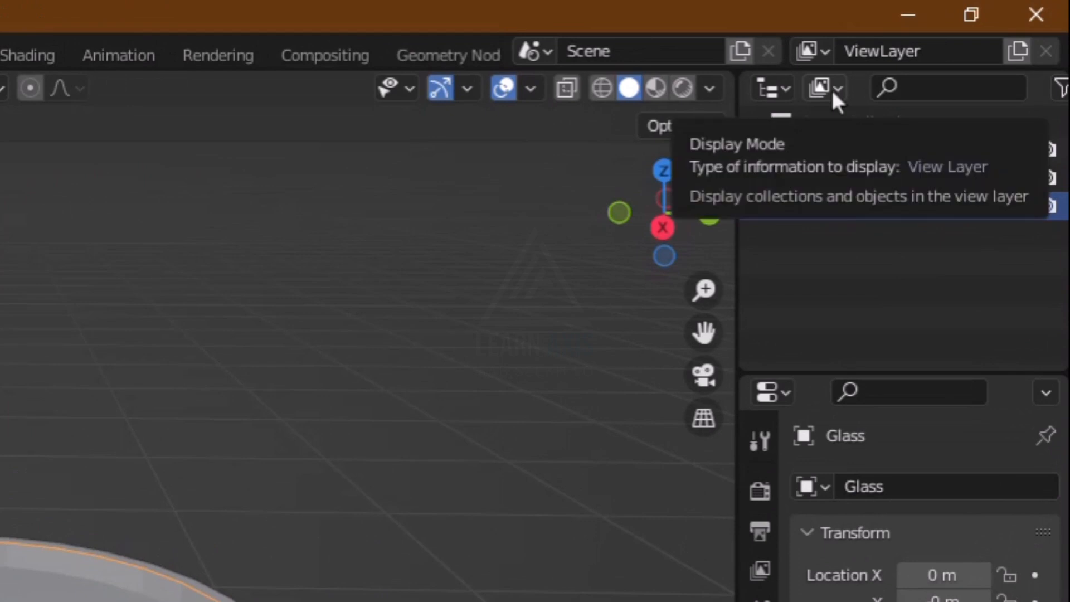
pyautogui.scroll(-3, 844, 93)
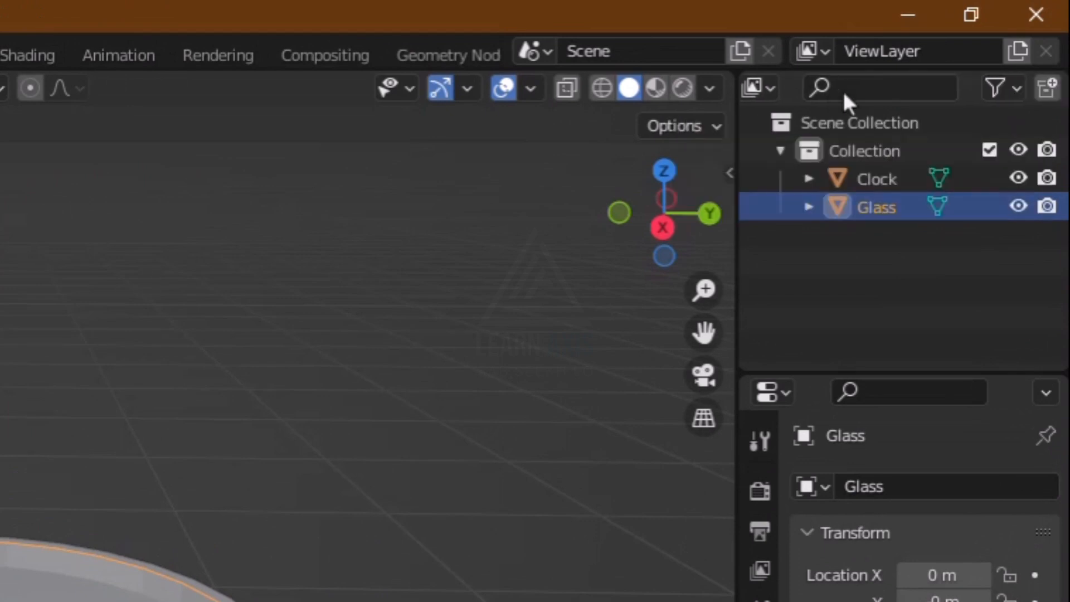
pyautogui.scroll(3, 844, 94)
pyautogui.scroll(-3, 844, 94)
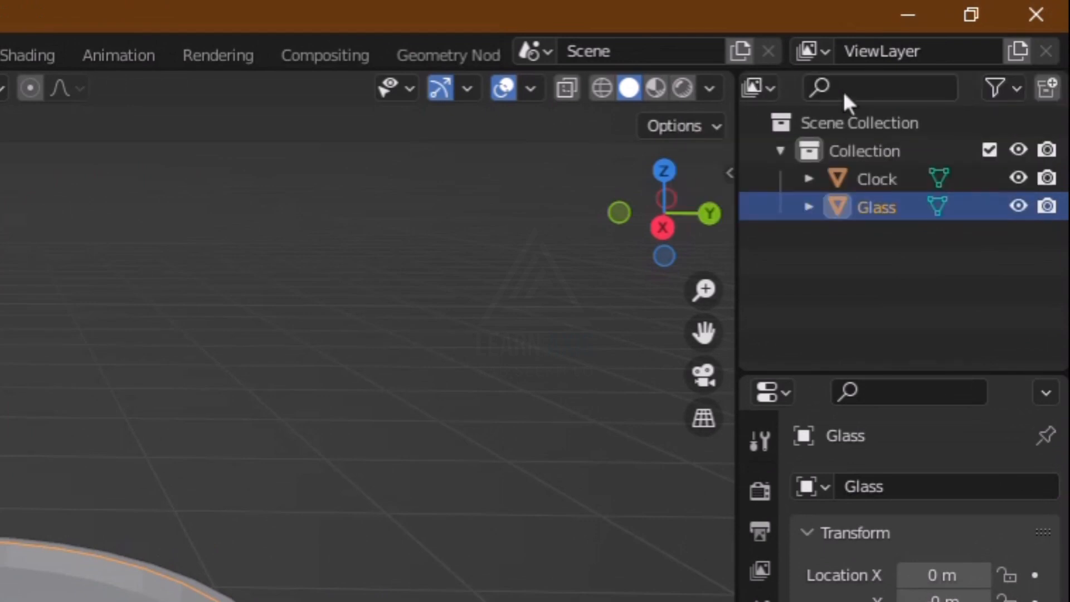
pyautogui.click(1007, 80)
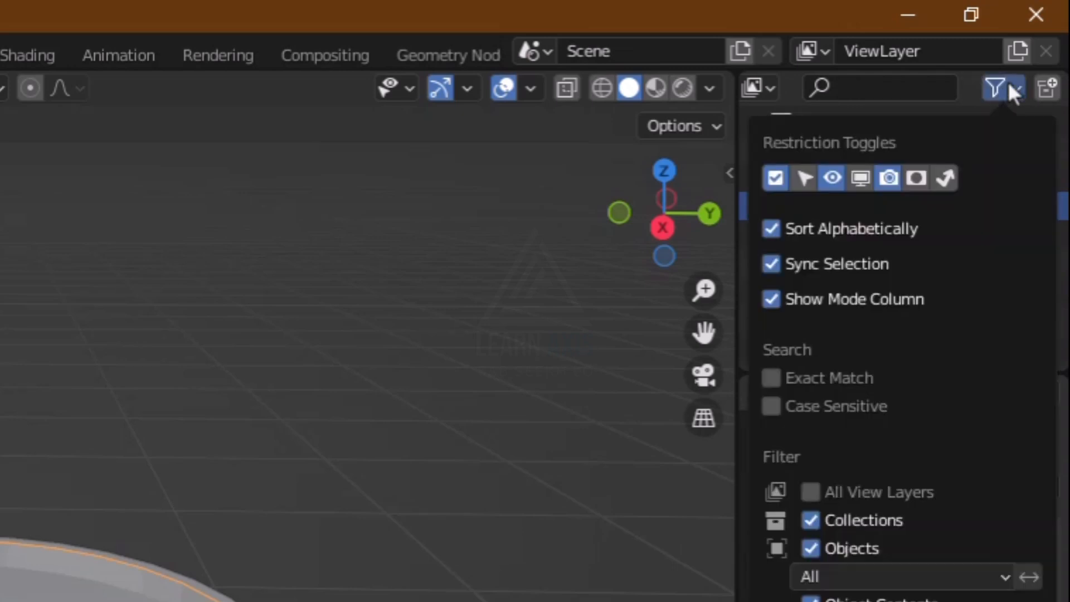
pyautogui.click(807, 181)
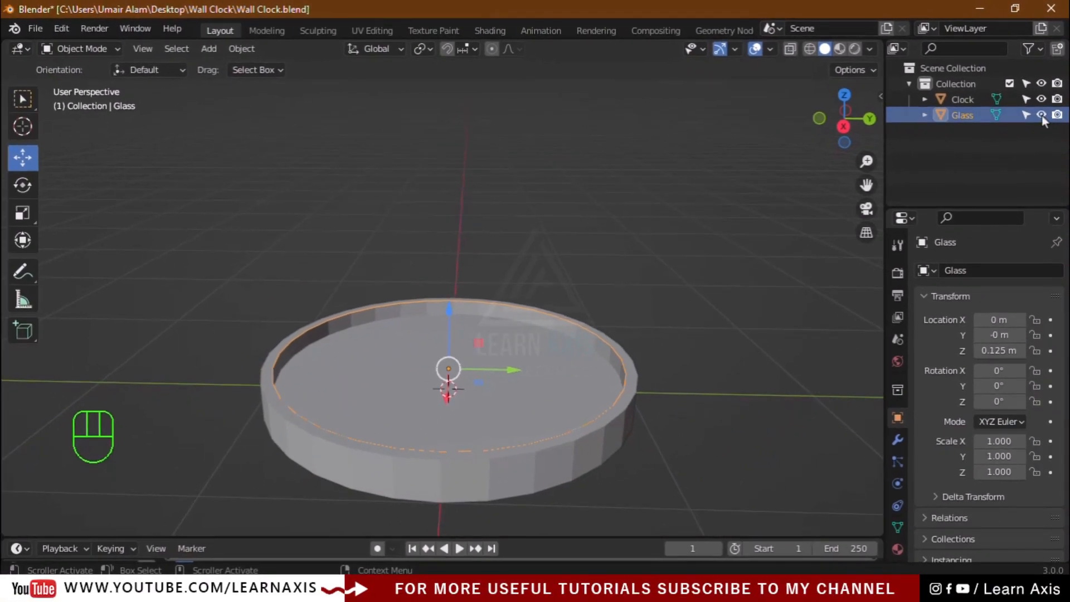
pyautogui.click(1026, 114)
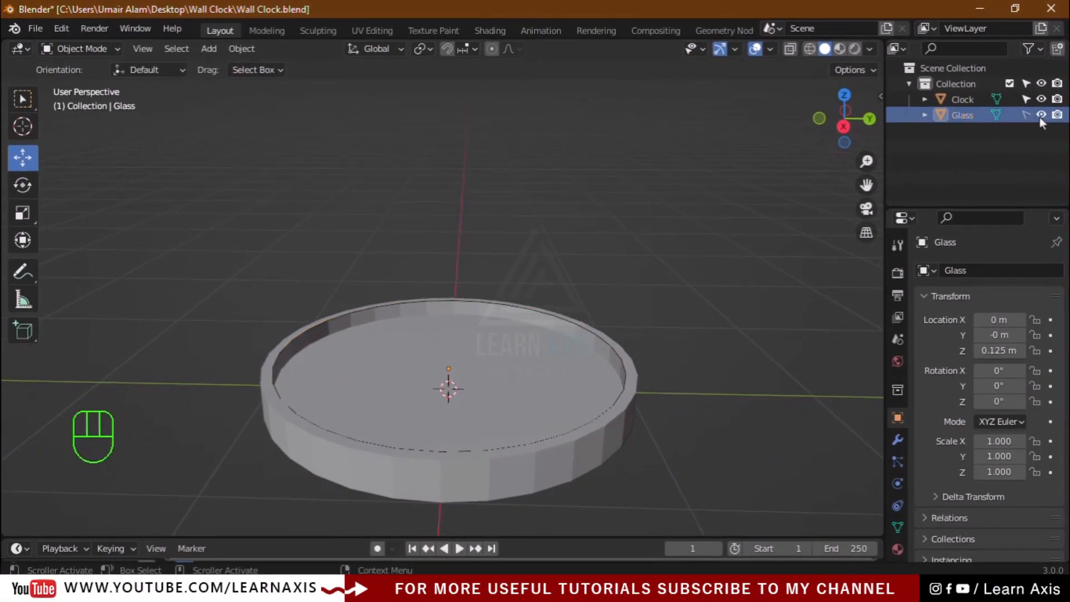
pyautogui.click(1040, 115)
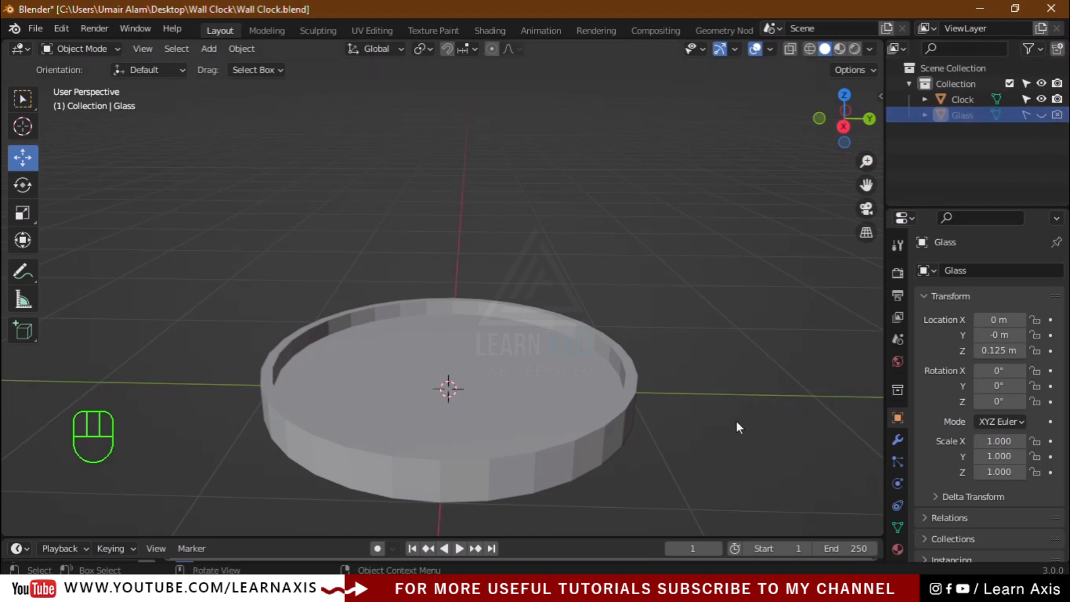
# Add a Bevel modifier to the Clock object
pyautogui.click(597, 450)
pyautogui.scroll(4, 600, 450)
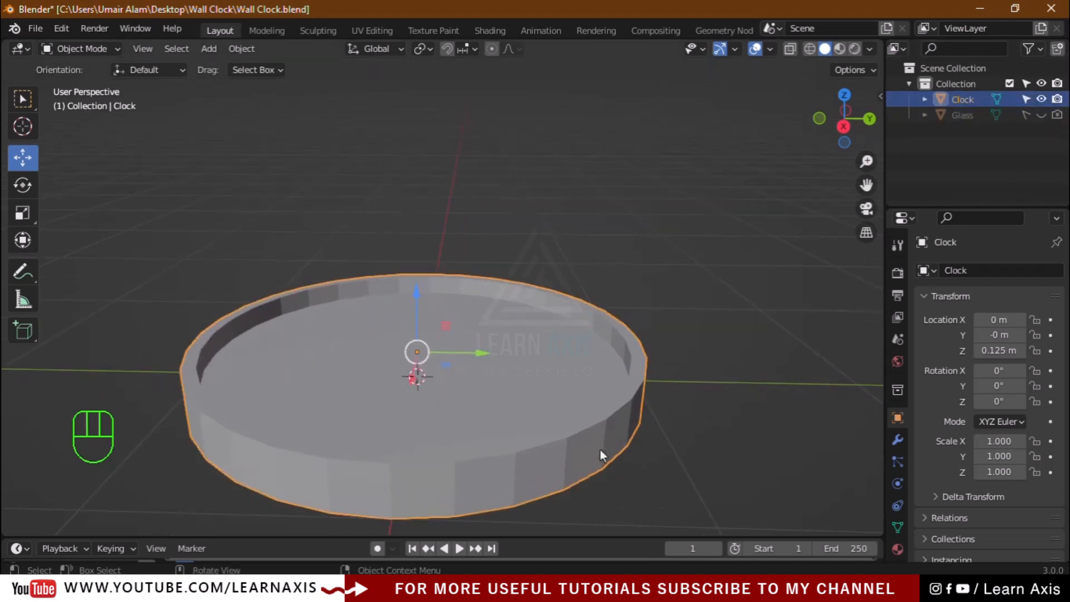
pyautogui.moveTo(863, 188)
pyautogui.mouseDown()
pyautogui.moveTo(844, 234)
pyautogui.moveTo(853, 201)
pyautogui.mouseUp()
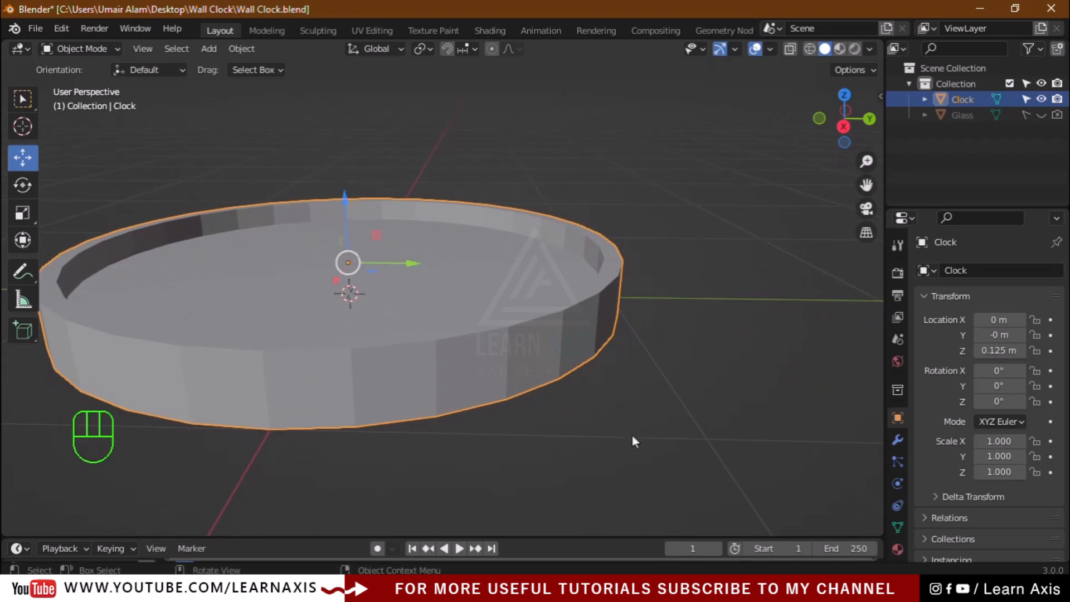
pyautogui.scroll(-1, 631, 433)
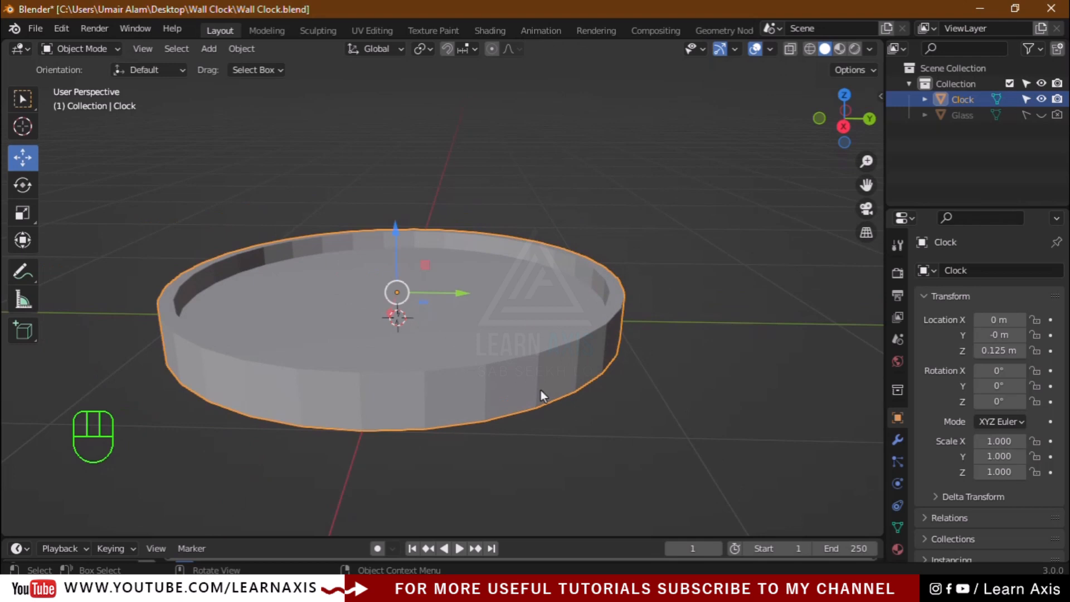
pyautogui.click(895, 441)
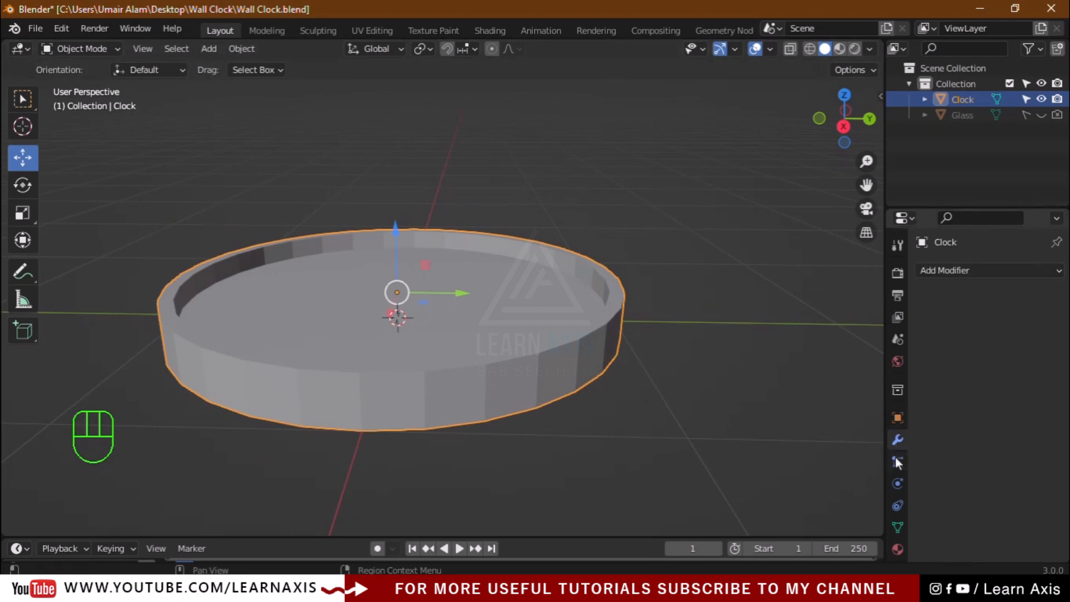
pyautogui.click(952, 274)
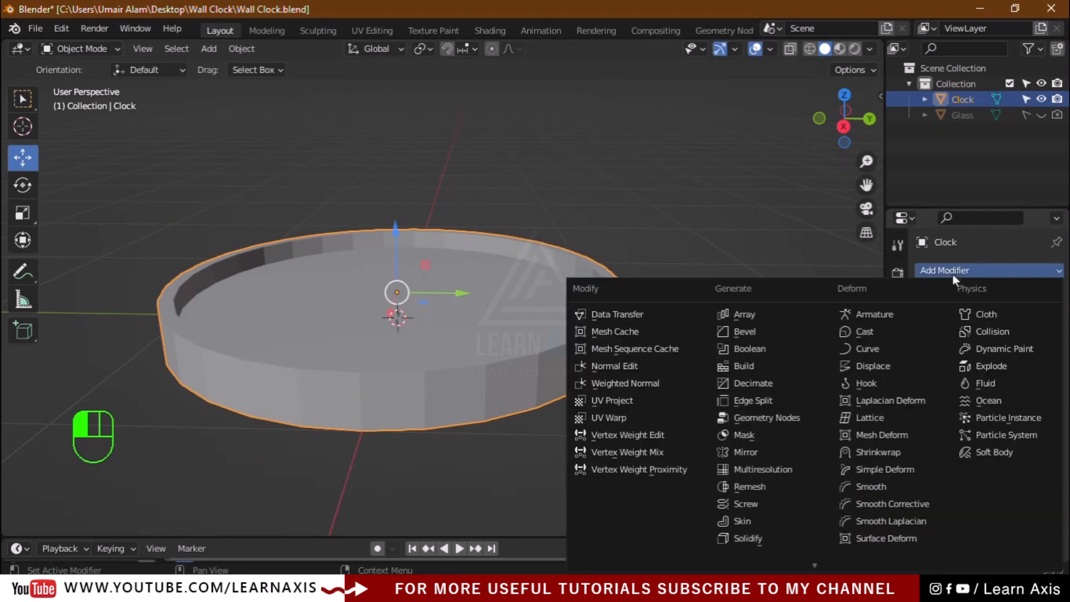
pyautogui.click(744, 332)
pyautogui.scroll(5, 640, 329)
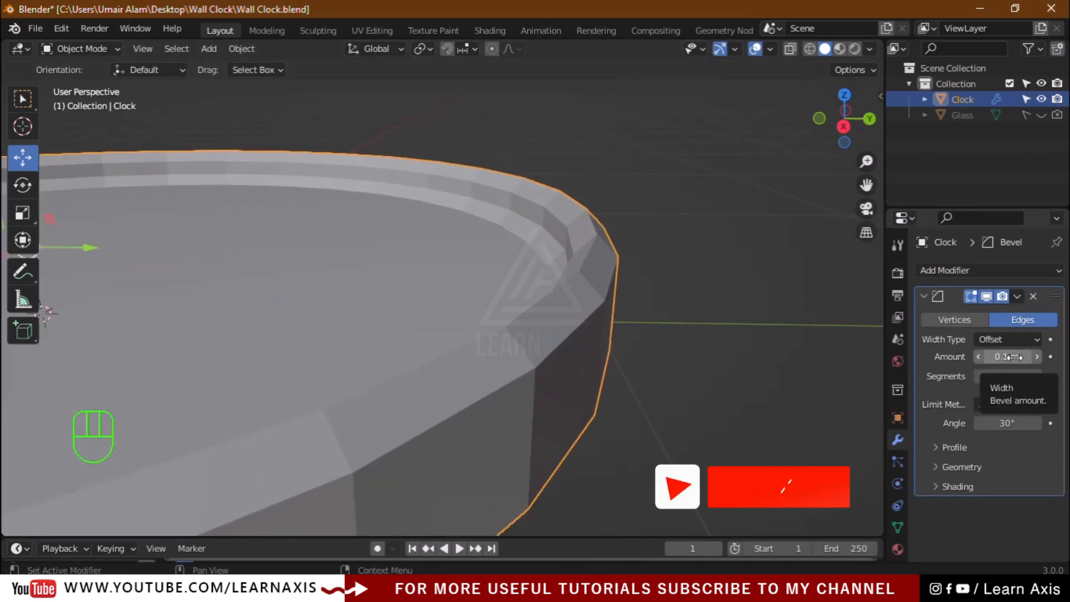
# Set the Clock's bevel amount to 0.007 m and its segments to 4
pyautogui.moveTo(1008, 357); pyautogui.dragTo(979, 357)
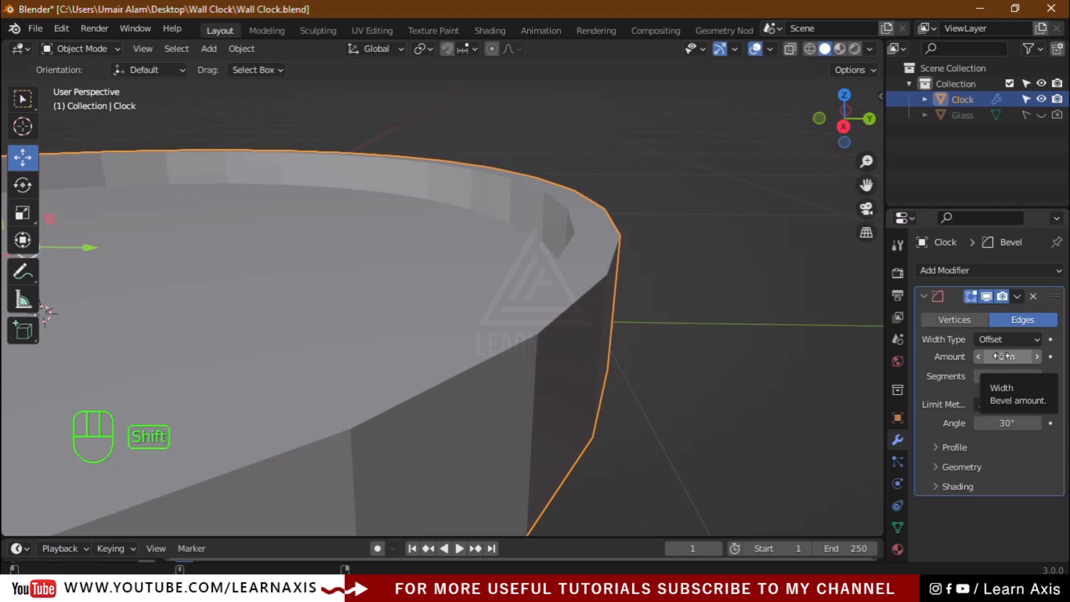
pyautogui.keyDown('shift'); pyautogui.moveTo(1002, 356); pyautogui.dragTo(1001, 357); pyautogui.keyUp('shift')
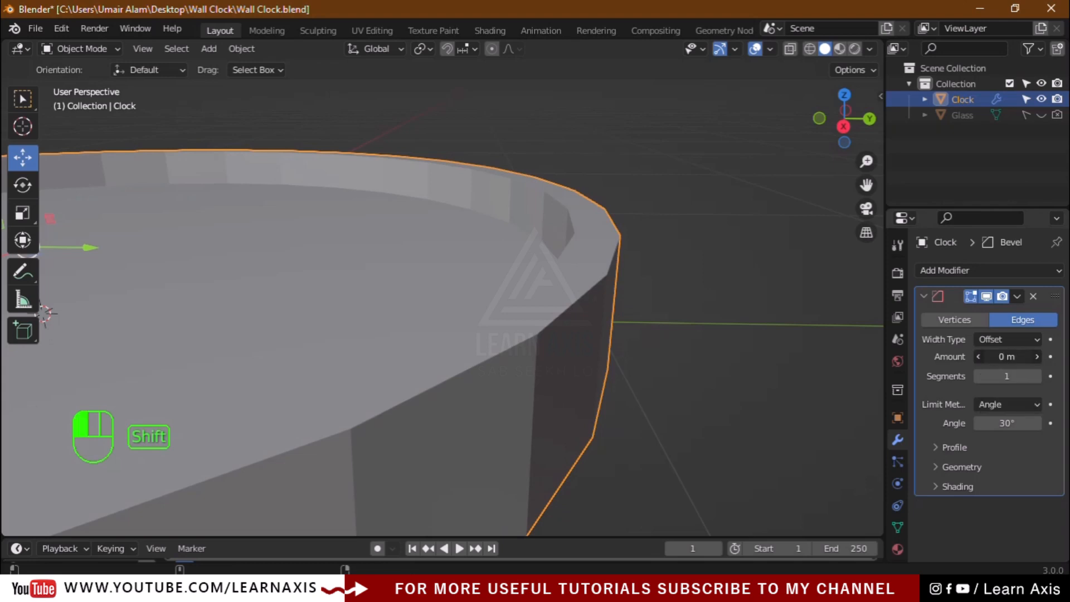
pyautogui.keyDown('shift'); pyautogui.moveTo(1002, 356); pyautogui.dragTo(1009, 356); pyautogui.keyUp('shift')
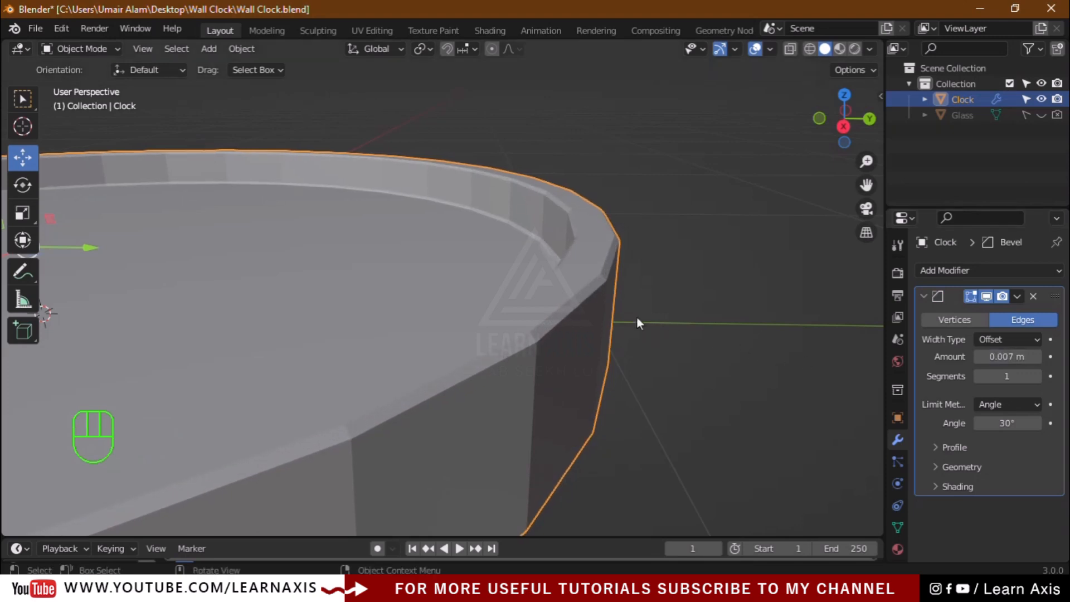
pyautogui.click(1037, 376)
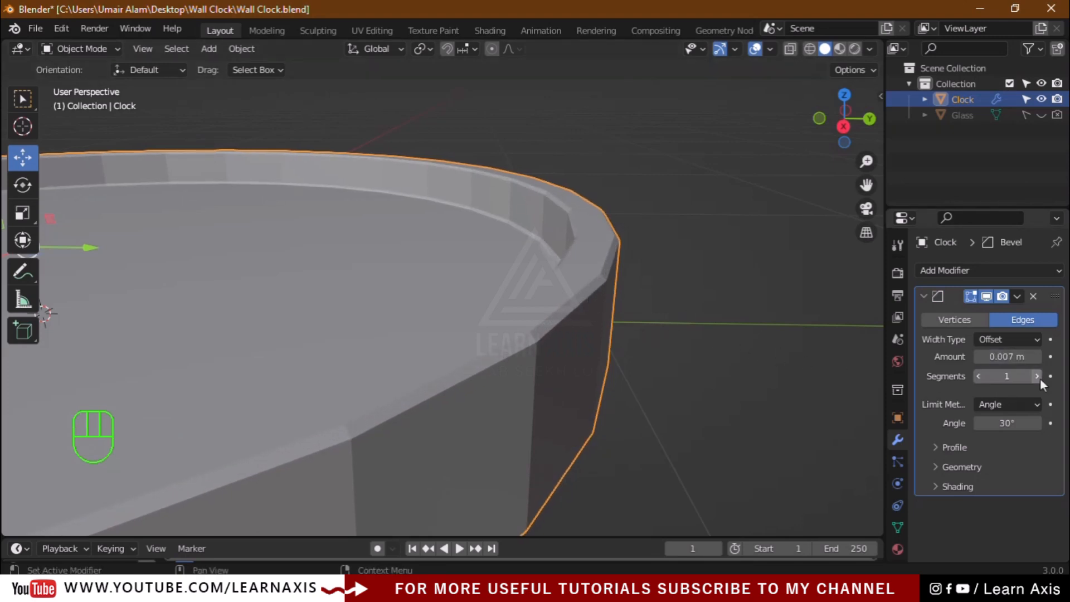
pyautogui.click(1036, 376)
pyautogui.click(1036, 376)
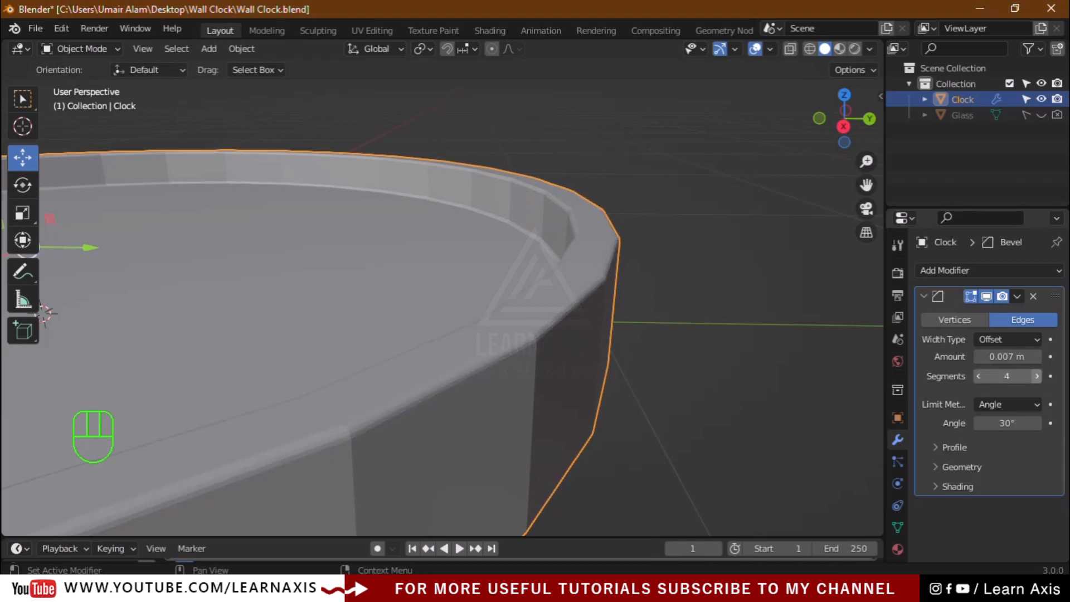
pyautogui.scroll(-2, 496, 429)
pyautogui.moveTo(476, 456)
pyautogui.mouseDown(button='middle')
pyautogui.moveTo(517, 455)
pyautogui.moveTo(483, 447)
pyautogui.mouseUp(button='middle')
pyautogui.scroll(-5, 477, 449)
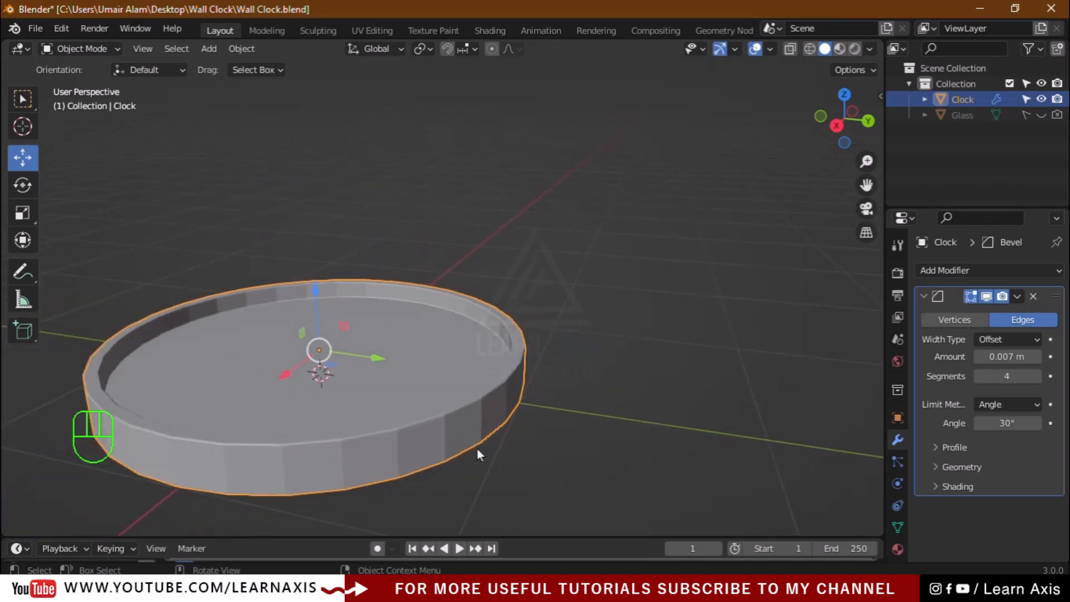
# Apply smooth shading to the Clock object
pyautogui.scroll(2, 536, 423)
pyautogui.rightClick(472, 413)
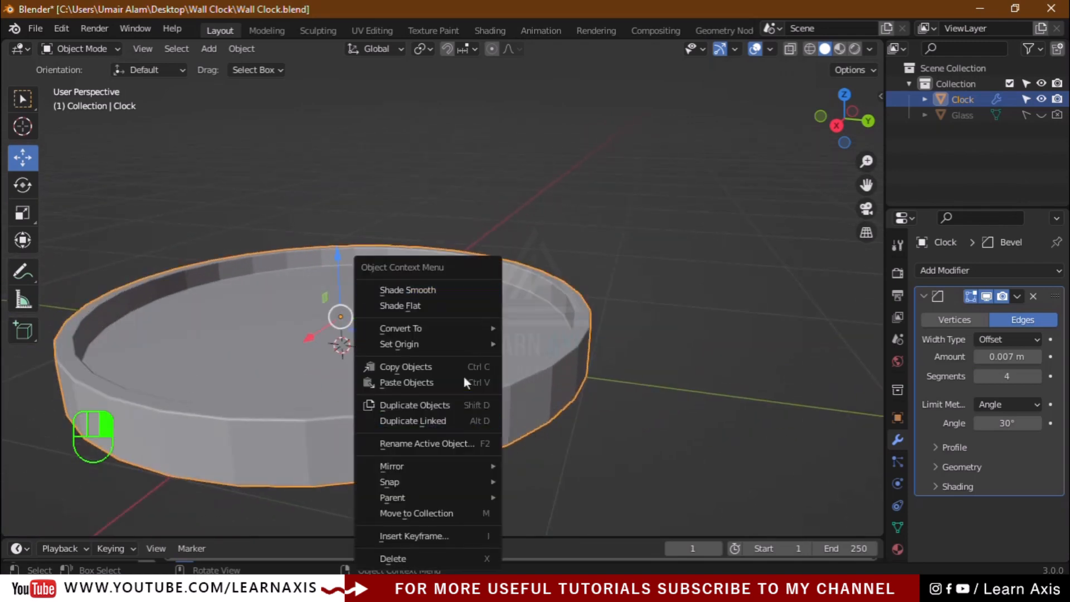
pyautogui.click(443, 288)
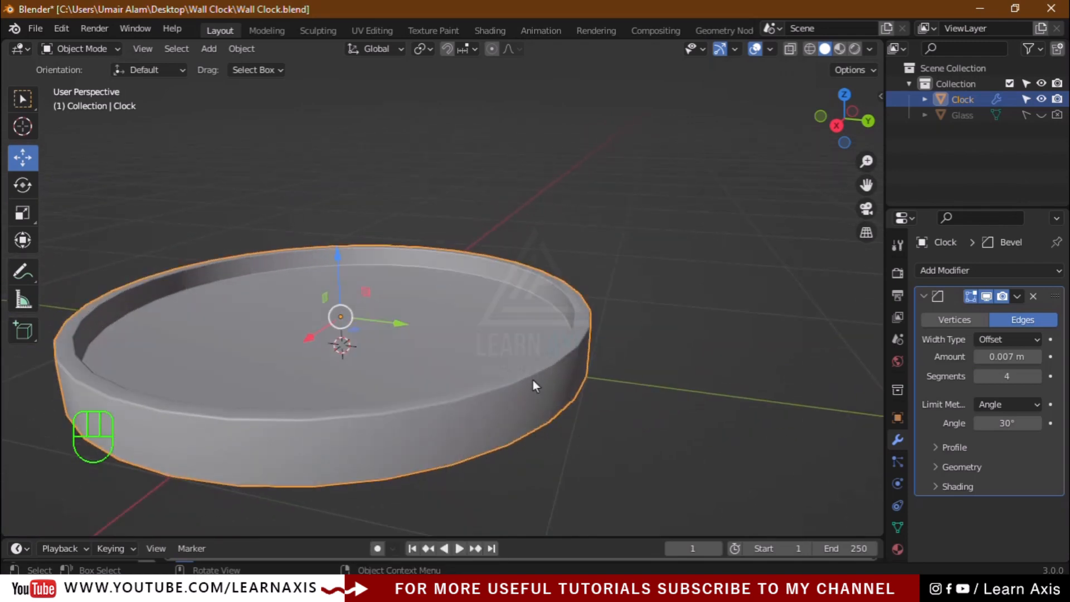
pyautogui.scroll(2, 532, 379)
pyautogui.scroll(-1, 518, 401)
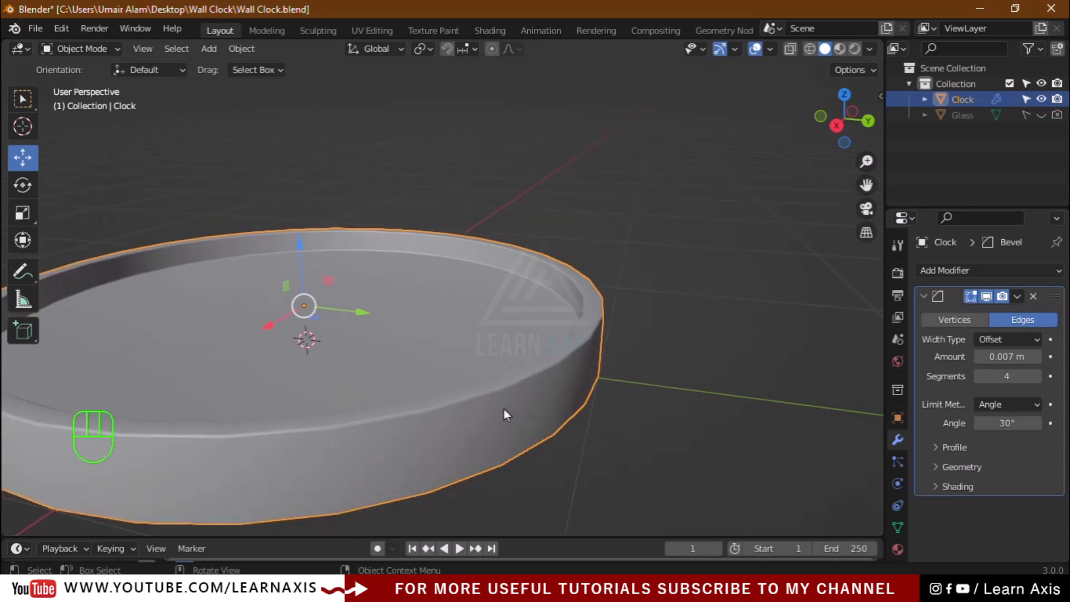
# Enable Auto Smooth on the Clock object
pyautogui.press('q')
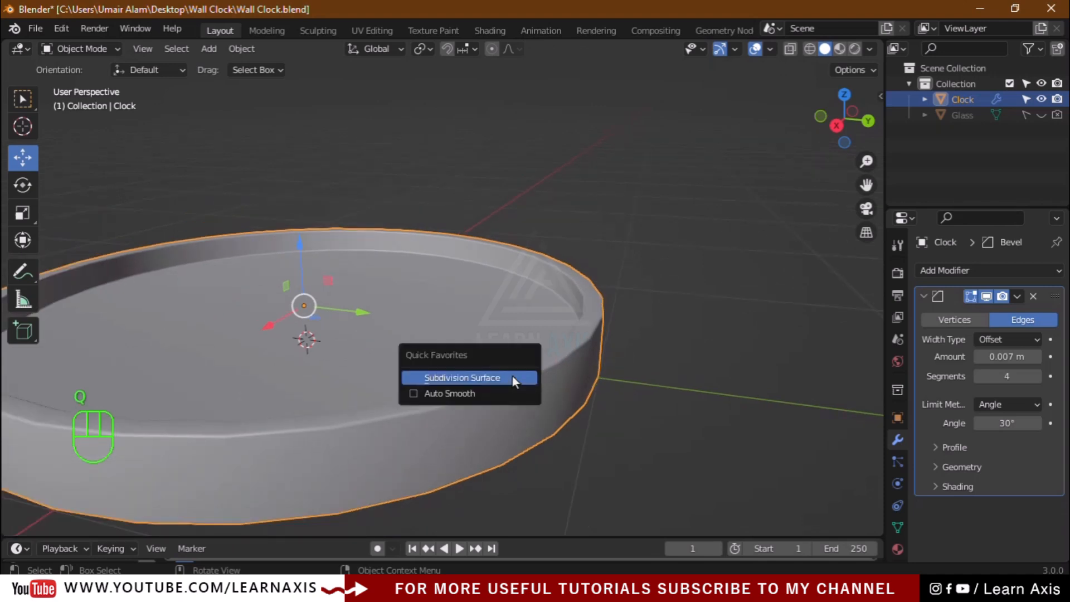
pyautogui.click(423, 394)
pyautogui.moveTo(604, 475)
pyautogui.mouseDown(button='middle')
pyautogui.moveTo(493, 457)
pyautogui.moveTo(644, 471)
pyautogui.moveTo(604, 475)
pyautogui.mouseUp(button='middle')
pyautogui.scroll(-1, 513, 456)
pyautogui.rightClick(544, 401)
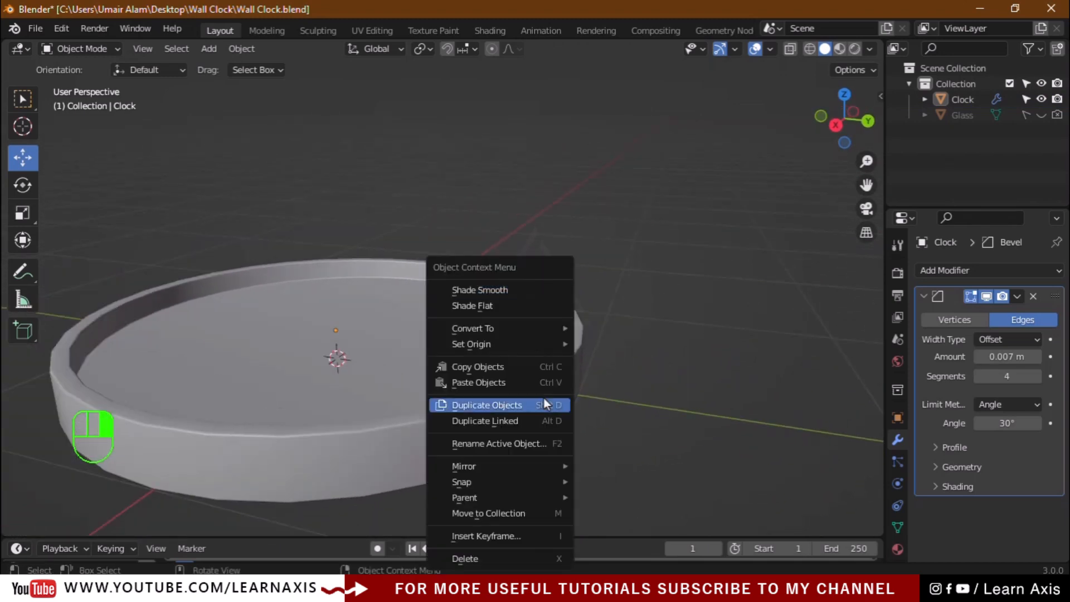
pyautogui.click(494, 305)
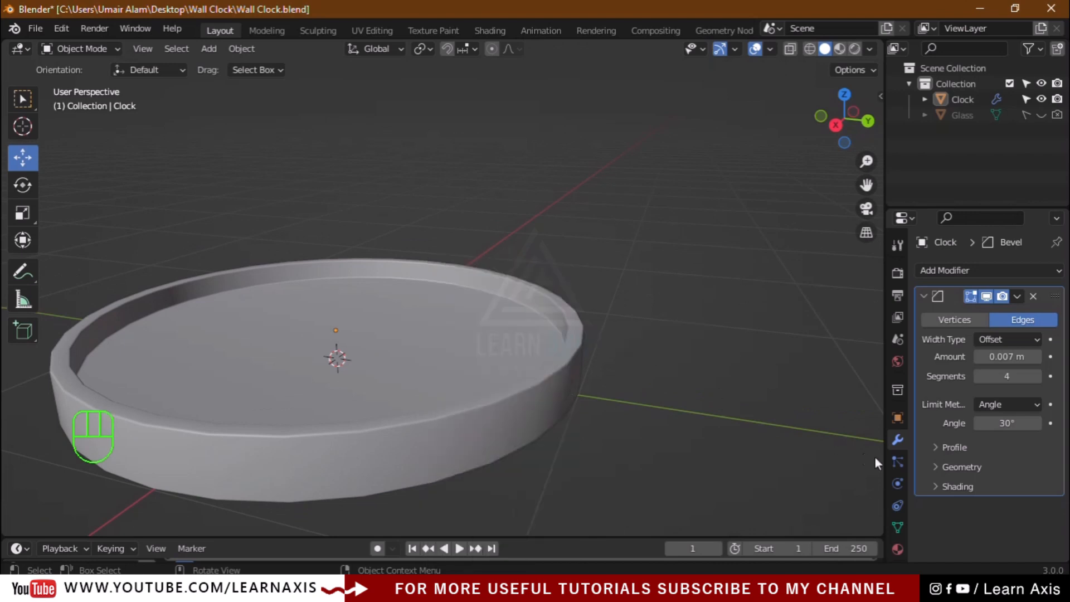
# Check the Auto Smooth setting in the Clock mesh's normals and inspect the shading of its rim up close
pyautogui.click(546, 403)
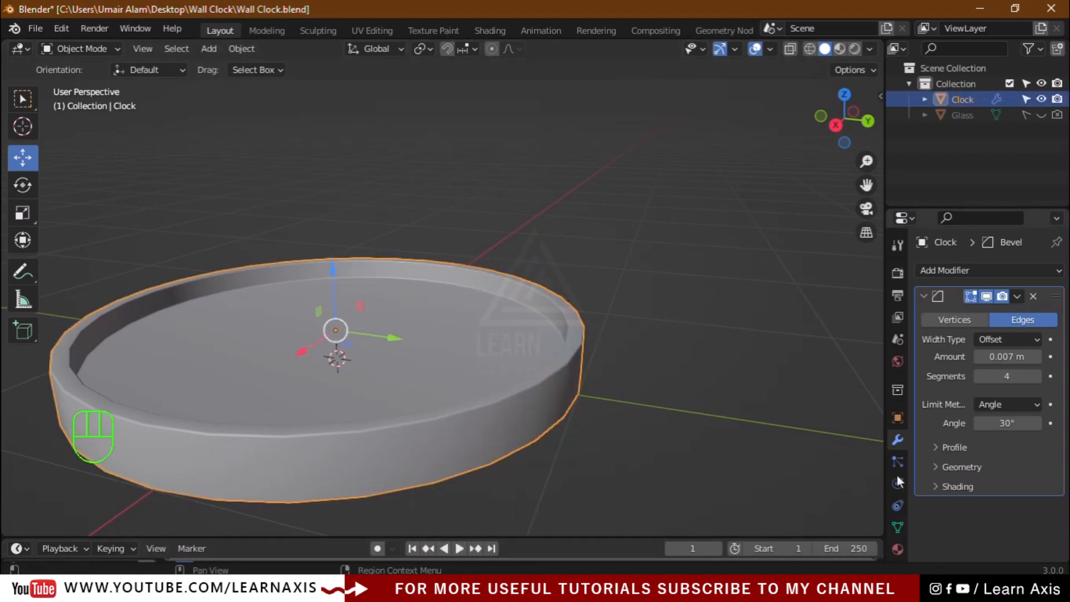
pyautogui.click(897, 524)
pyautogui.scroll(-4, 947, 471)
pyautogui.scroll(-1, 947, 472)
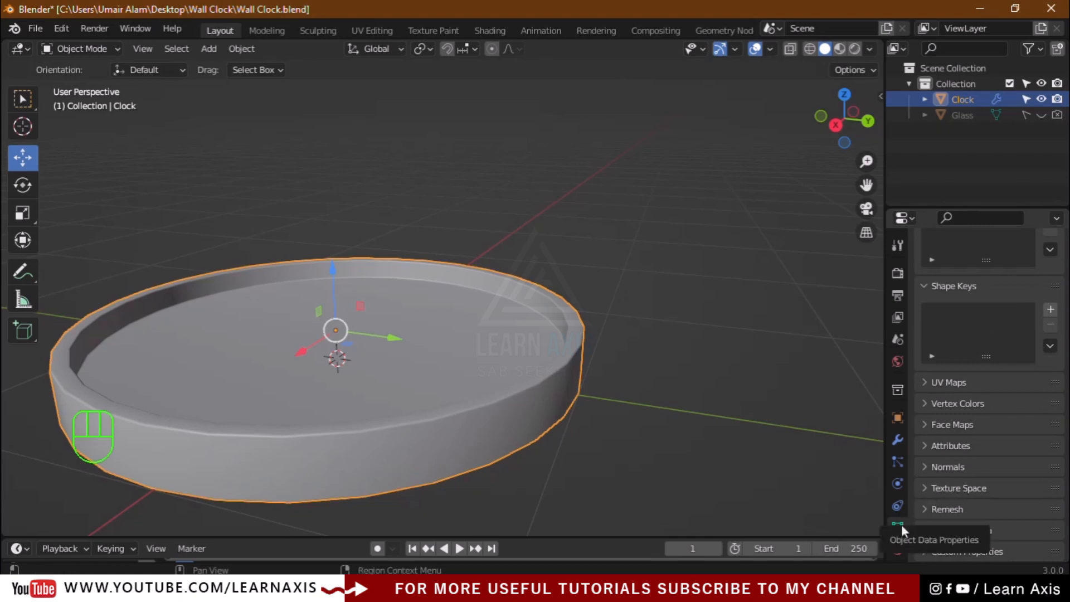
pyautogui.click(924, 467)
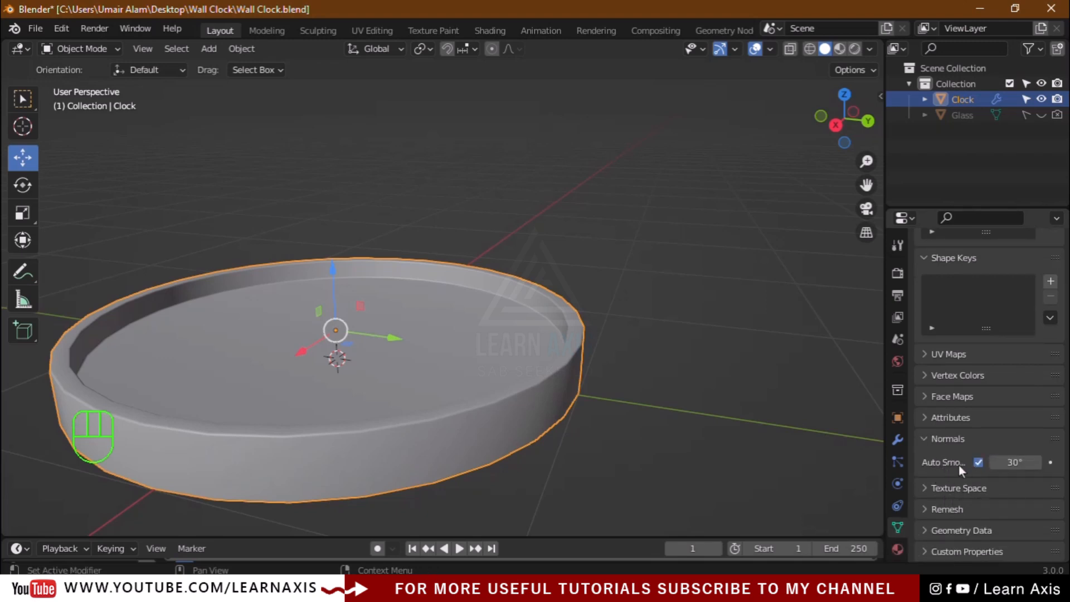
pyautogui.click(928, 438)
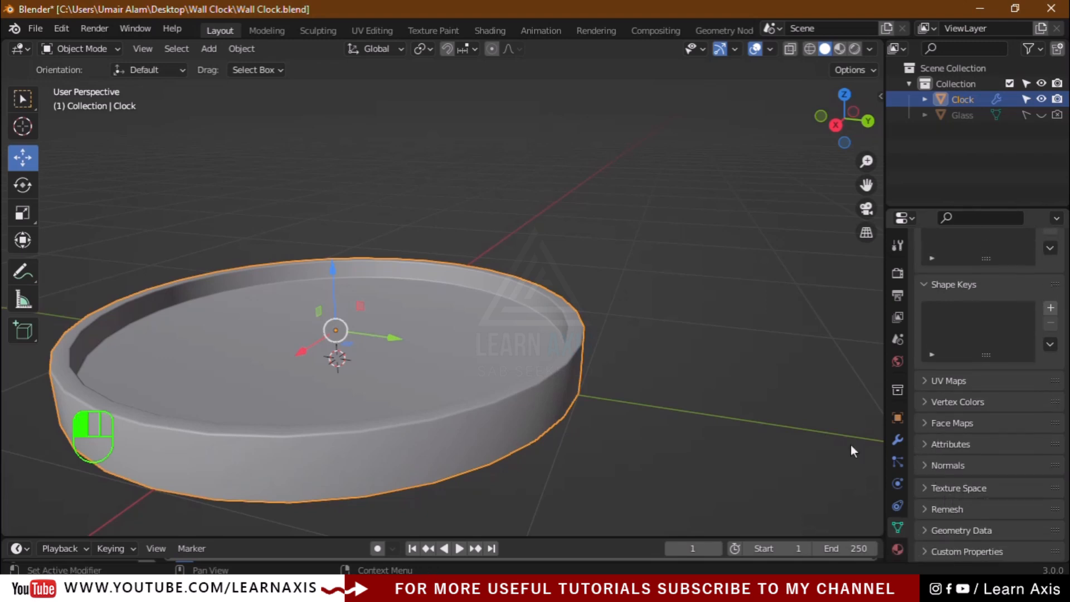
pyautogui.click(766, 363)
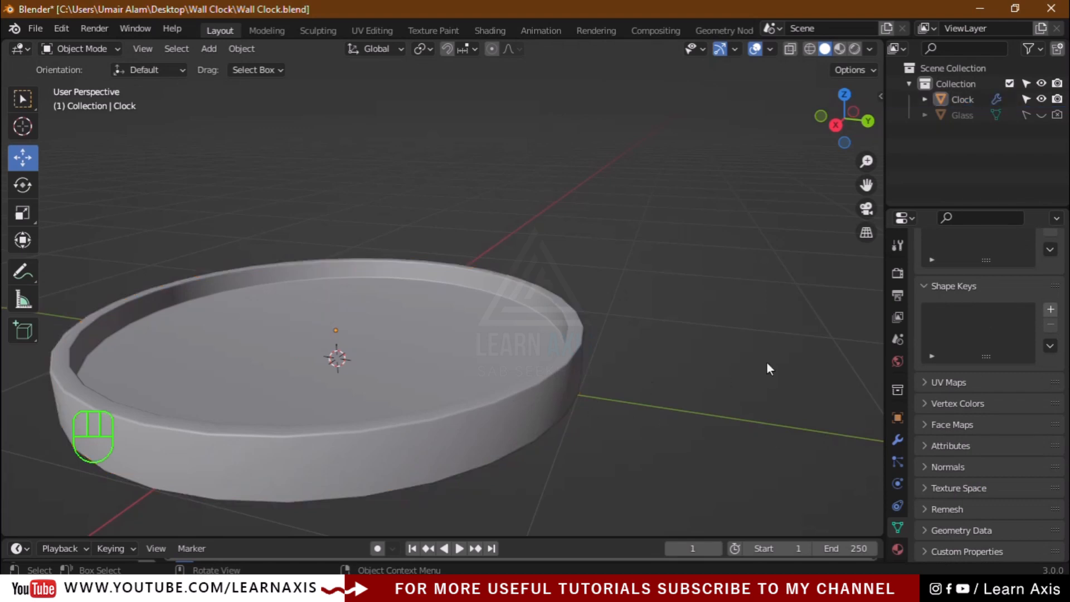
pyautogui.click(518, 372)
pyautogui.scroll(2, 545, 404)
pyautogui.moveTo(545, 403); pyautogui.dragTo(594, 358, button='middle')
pyautogui.scroll(2, 594, 357)
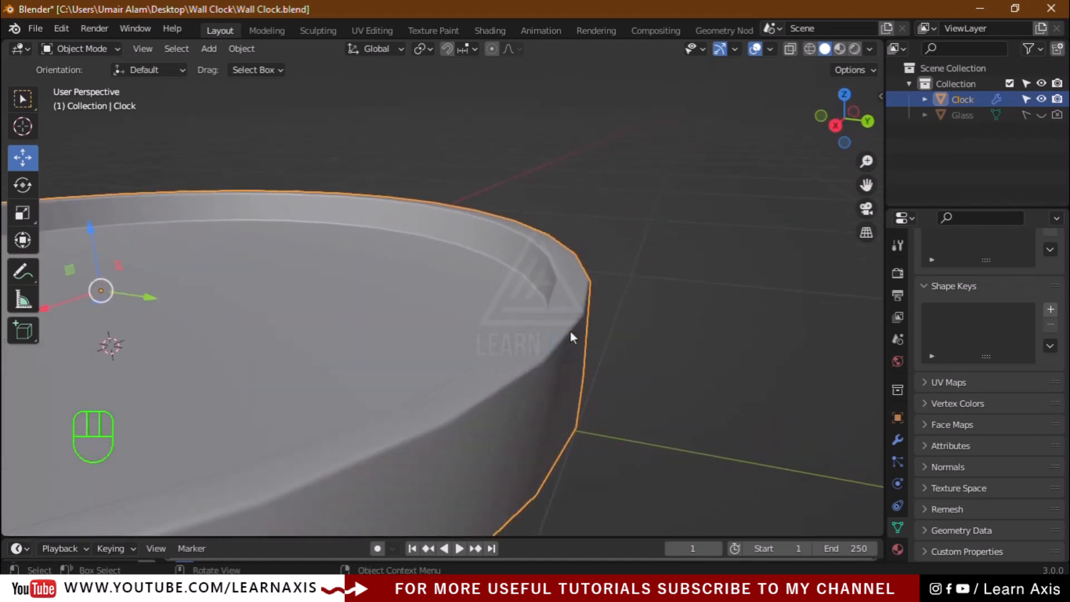
pyautogui.scroll(-5, 496, 416)
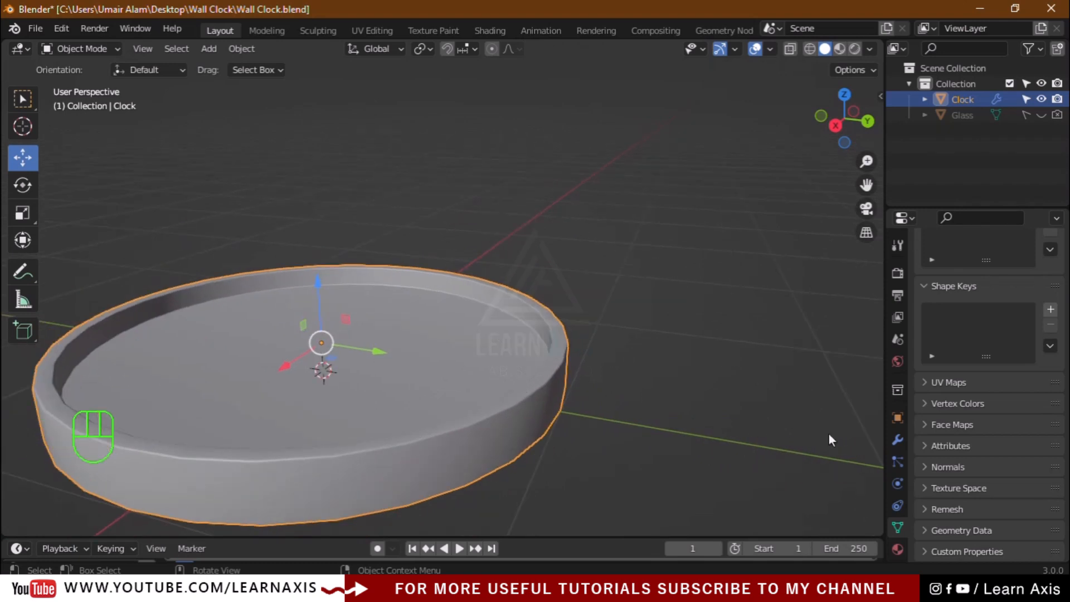
# Add a Subdivision Surface modifier to the Clock and set its viewport level to 2
pyautogui.click(897, 439)
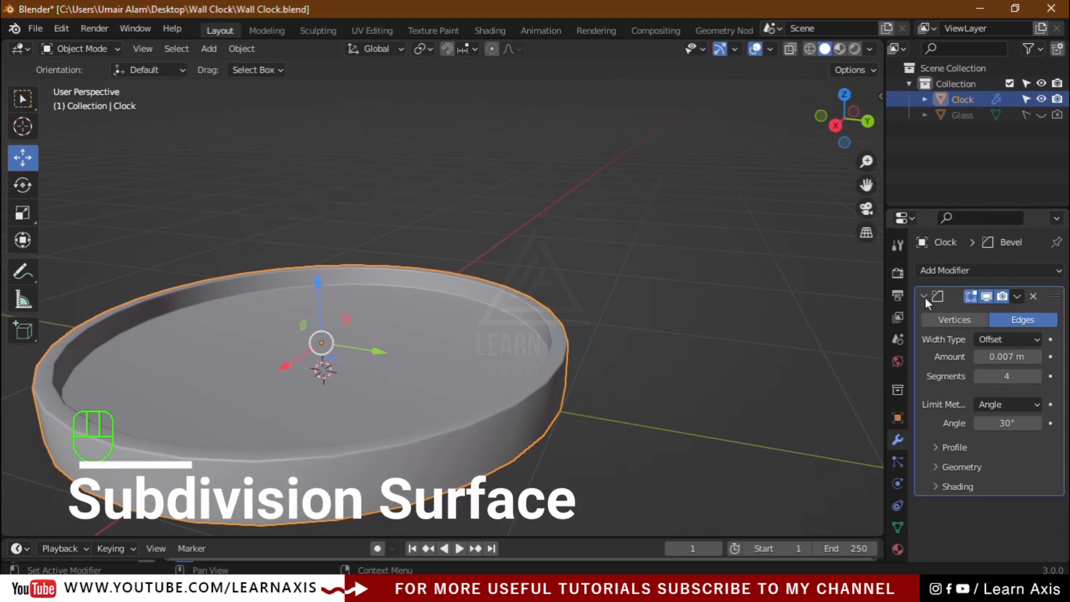
pyautogui.click(940, 268)
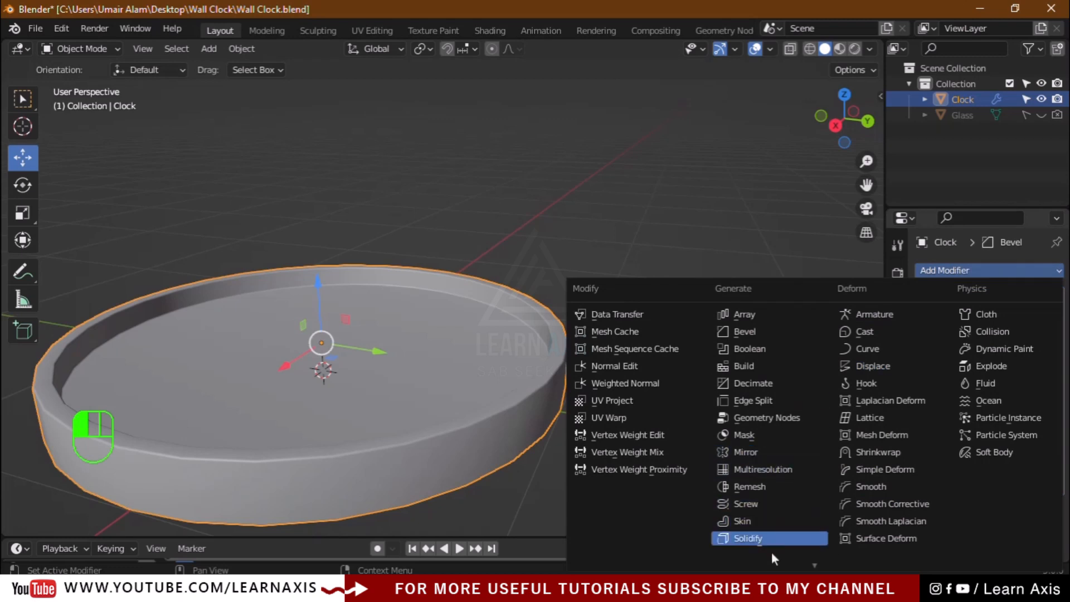
pyautogui.moveTo(811, 562)
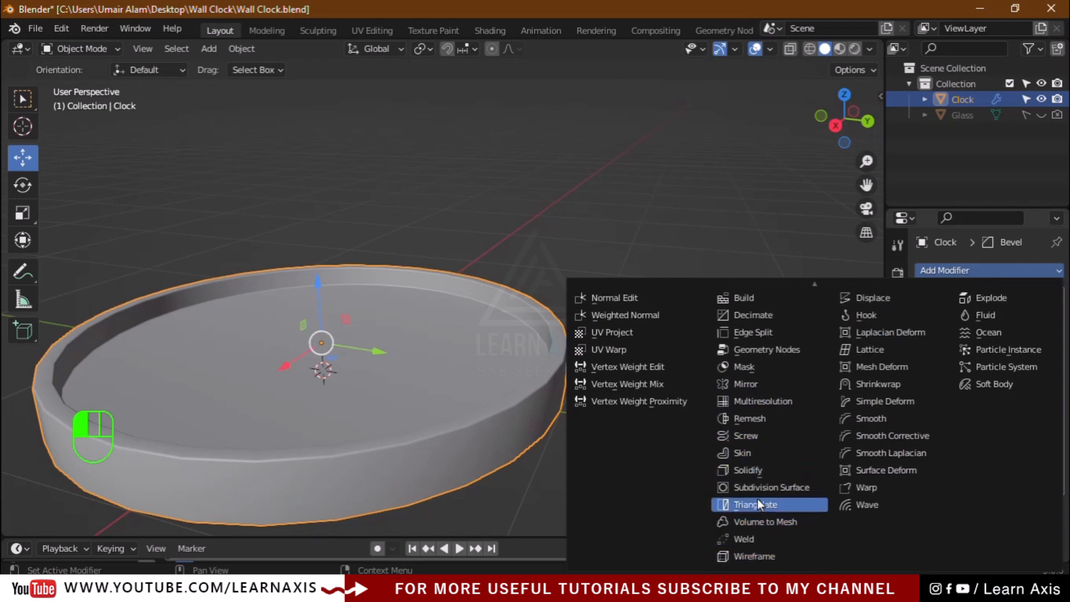
pyautogui.click(784, 486)
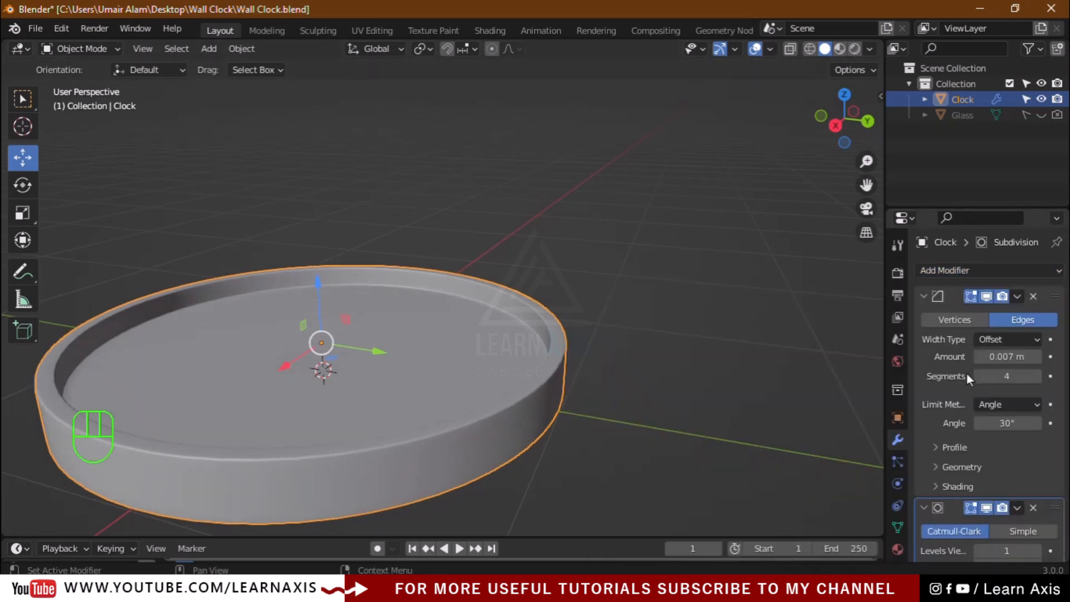
pyautogui.scroll(-3, 967, 379)
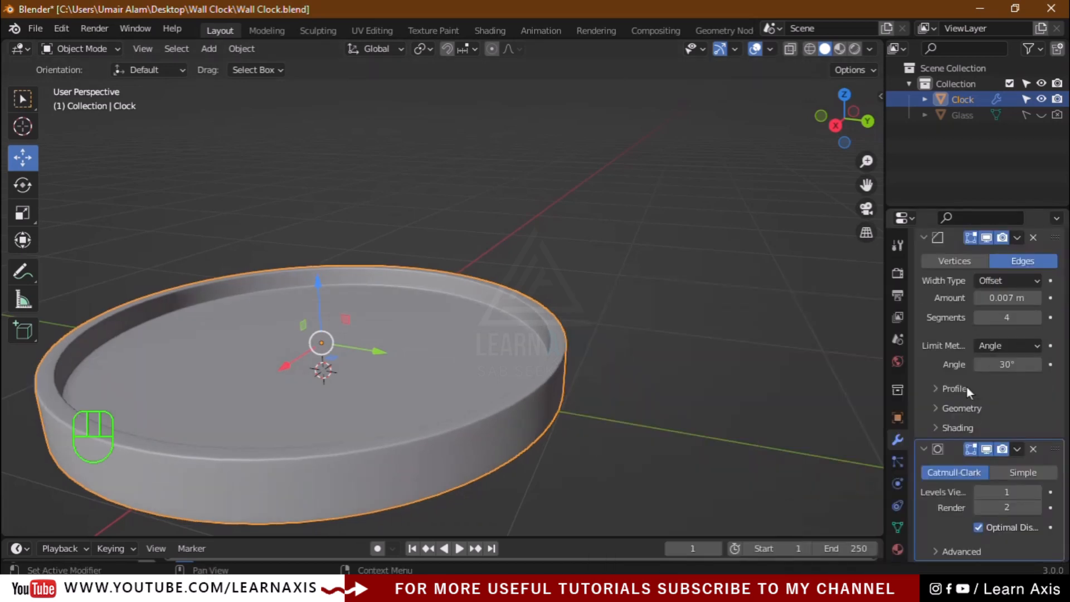
pyautogui.click(1035, 492)
# Collapse both modifiers, try the Subdivision modifier above the Bevel, and return it below the Bevel
pyautogui.click(922, 244)
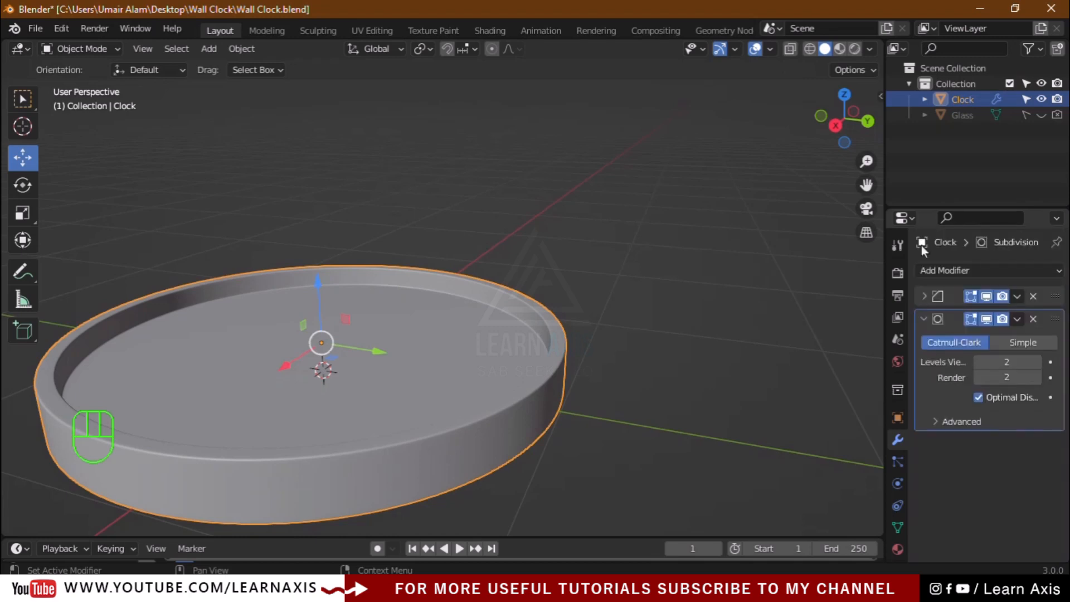
pyautogui.click(922, 317)
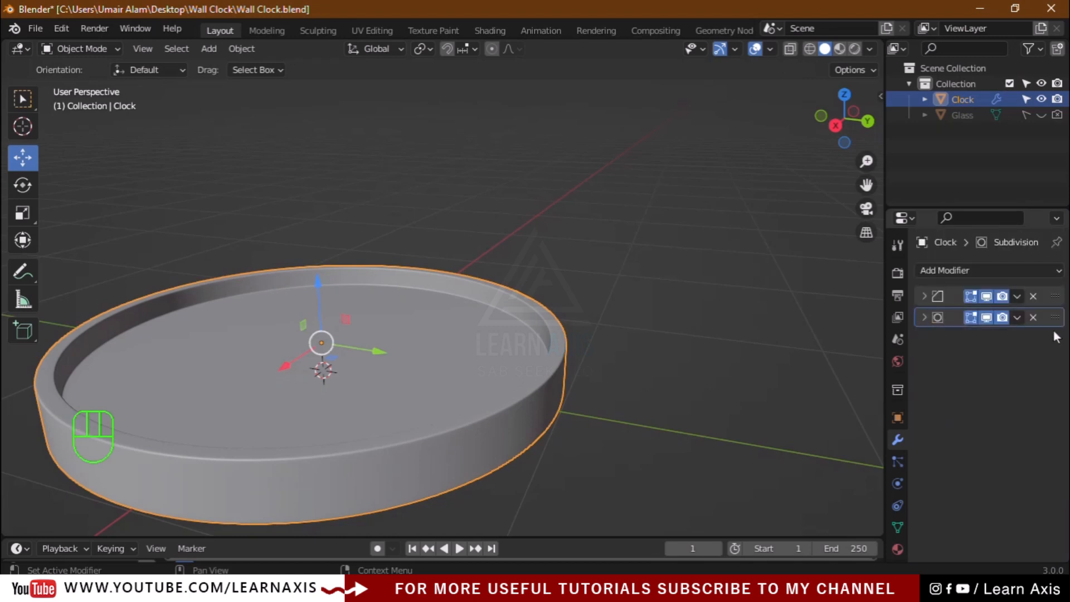
pyautogui.click(923, 318)
pyautogui.click(924, 318)
pyautogui.moveTo(1058, 325); pyautogui.dragTo(1063, 297)
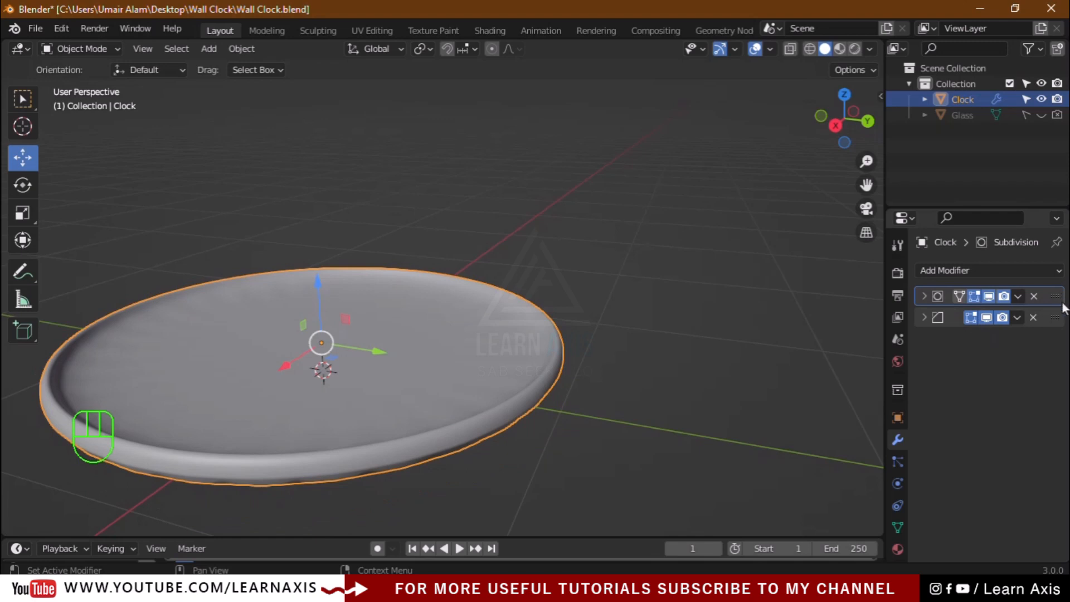
pyautogui.moveTo(1059, 301)
pyautogui.mouseDown()
pyautogui.moveTo(1057, 328)
pyautogui.moveTo(1050, 320)
pyautogui.mouseUp()
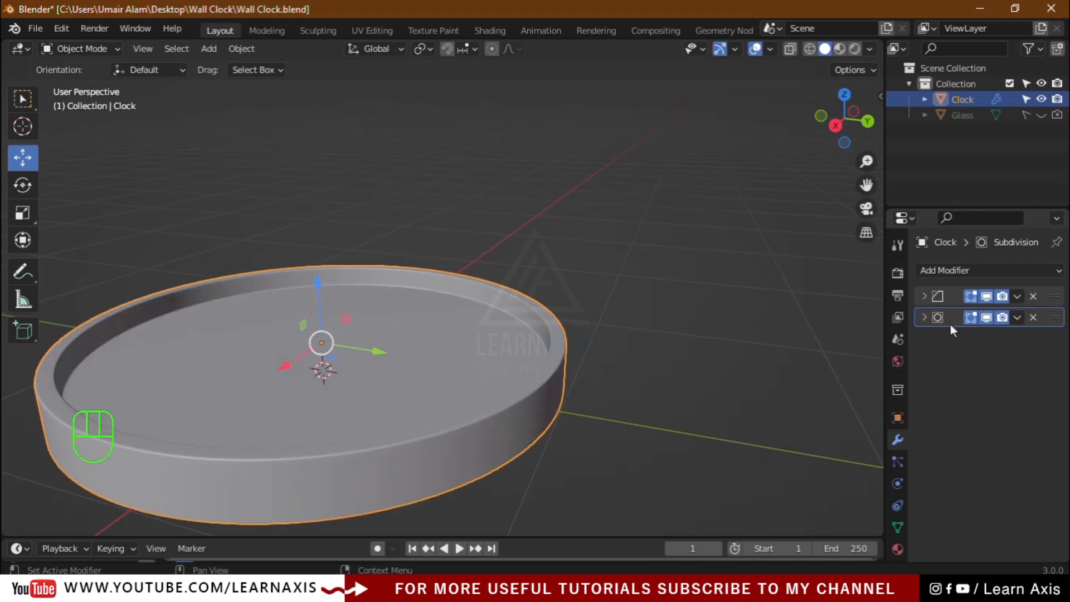
# Inspect the Clock's rim up close and set the Bevel modifier's amount to 0.01 m
pyautogui.click(611, 457)
pyautogui.scroll(3, 517, 448)
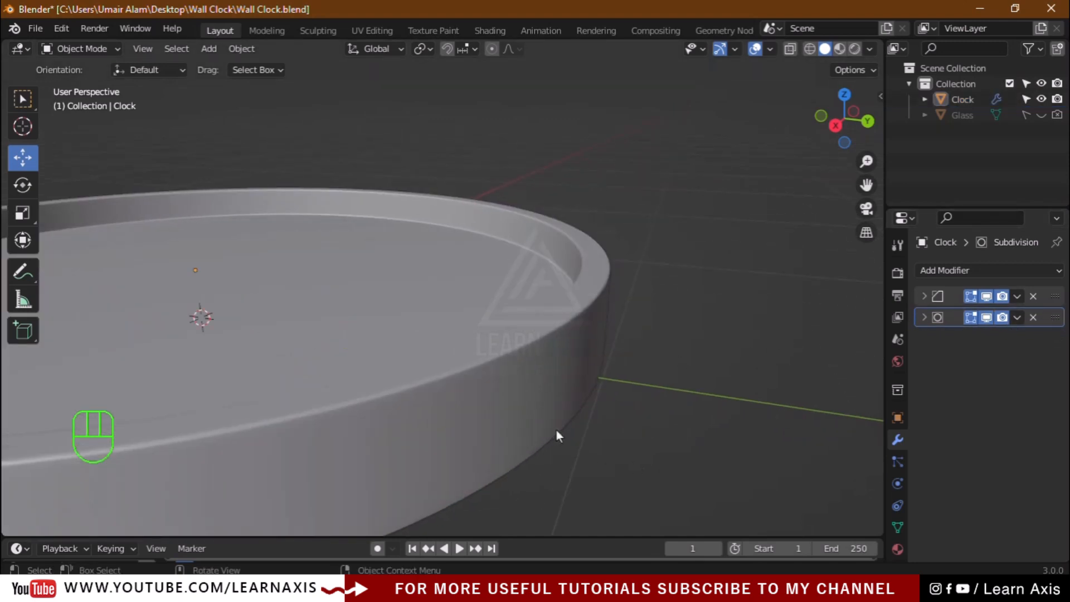
pyautogui.moveTo(556, 430); pyautogui.dragTo(458, 394, button='middle')
pyautogui.scroll(-3, 393, 313)
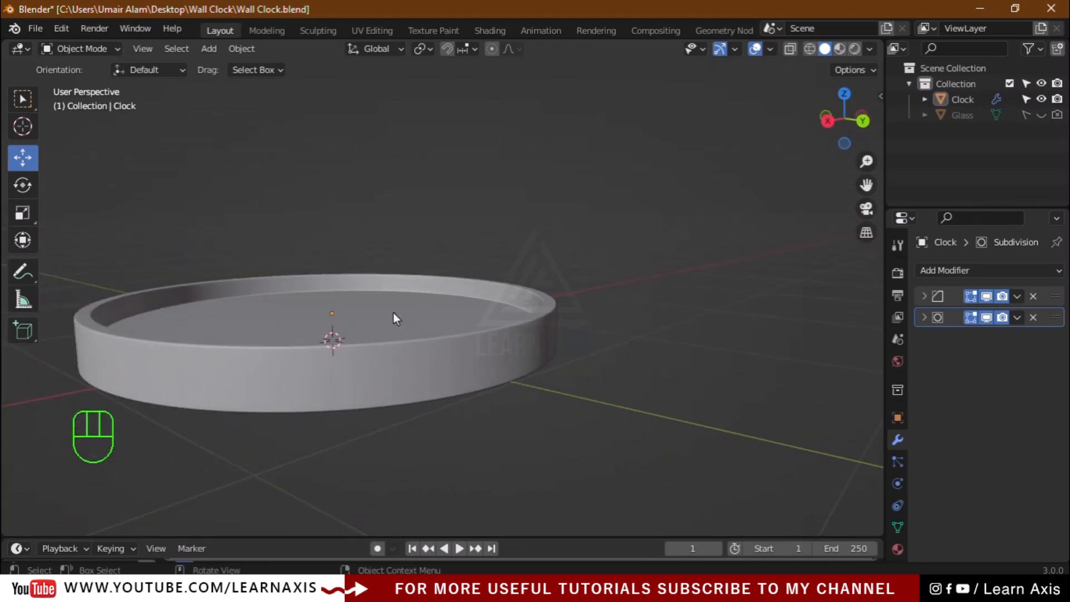
pyautogui.scroll(3, 393, 318)
pyautogui.click(719, 401)
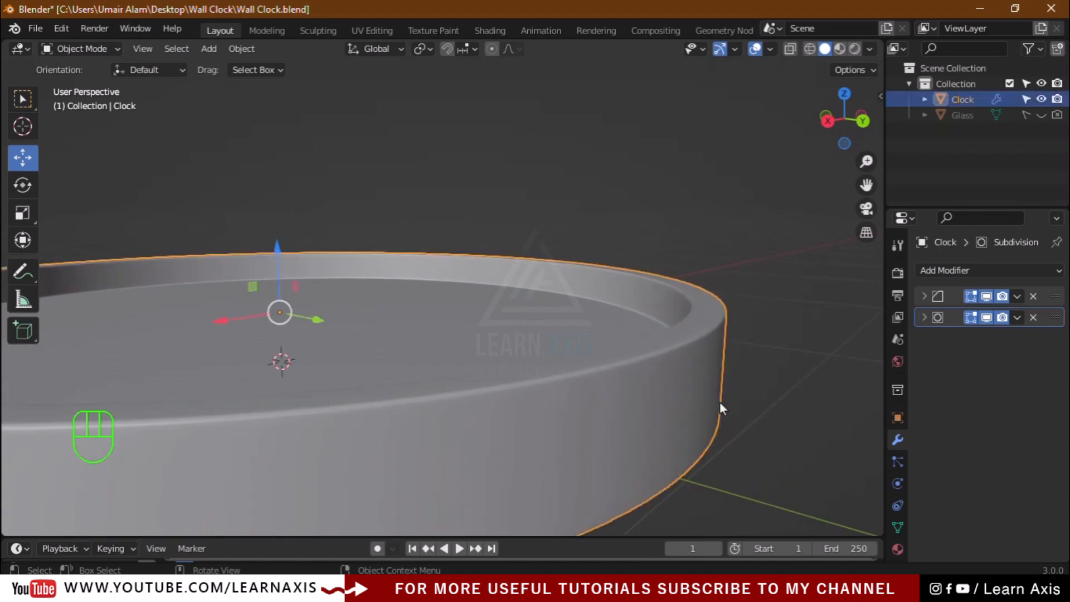
pyautogui.click(923, 296)
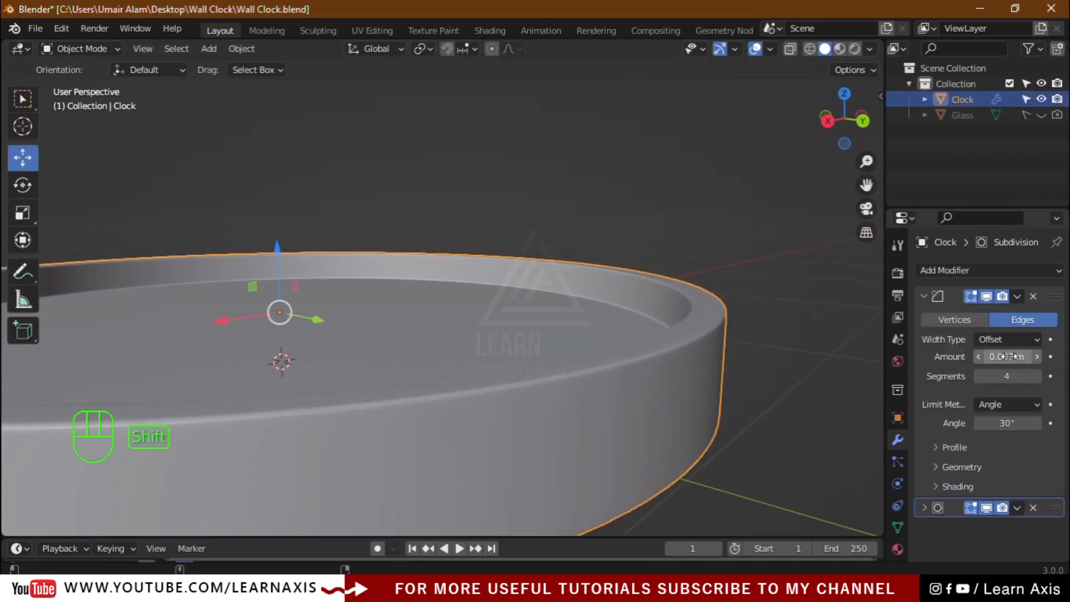
pyautogui.keyDown('shift'); pyautogui.moveTo(1006, 356); pyautogui.dragTo(1020, 356); pyautogui.keyUp('shift')
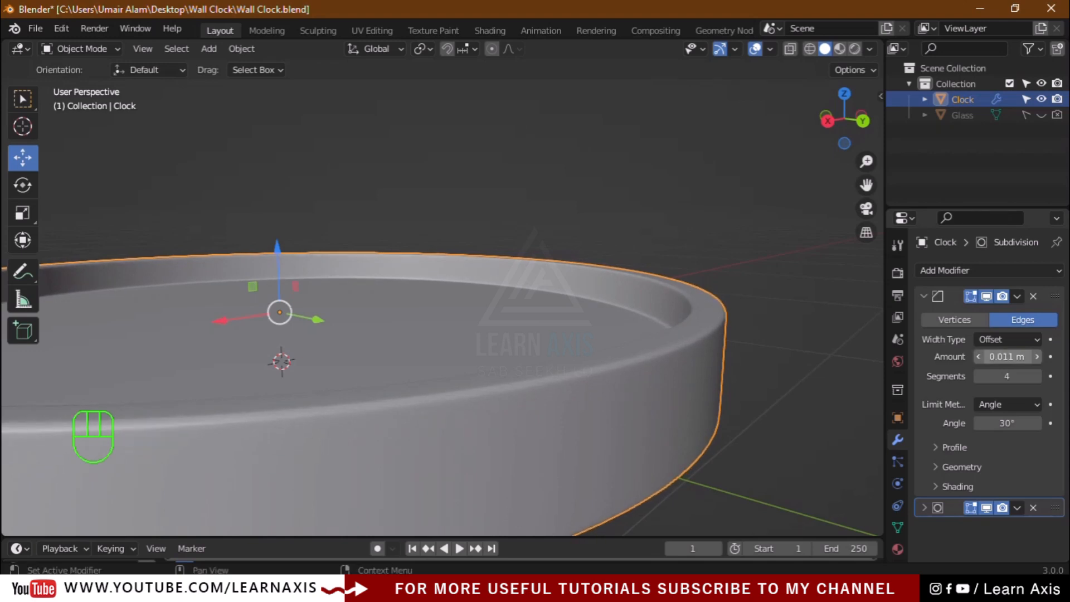
pyautogui.click(1006, 356)
pyautogui.write('0.01')
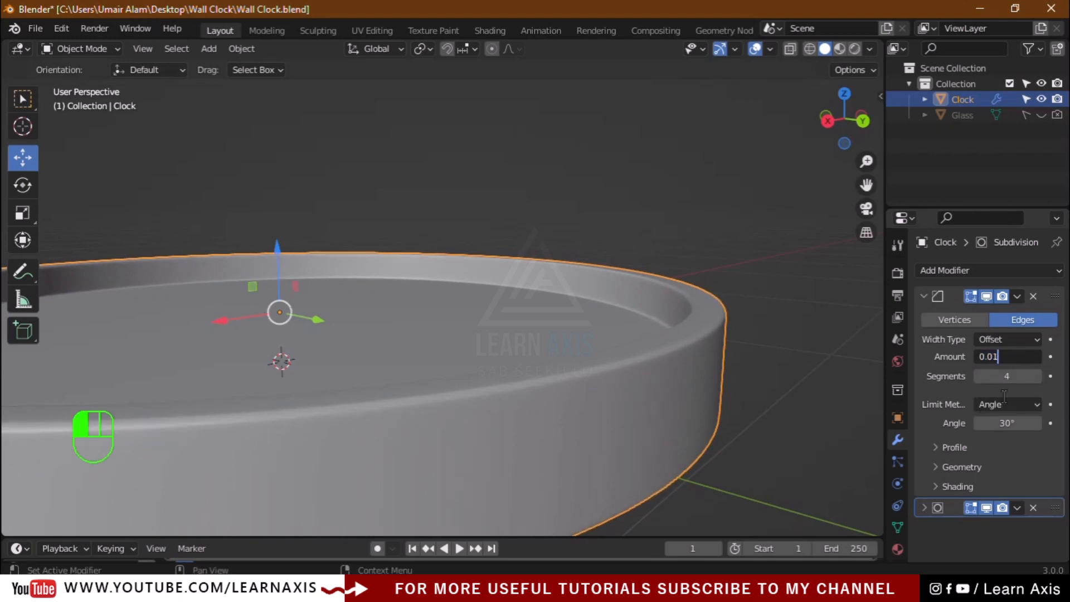
pyautogui.press('Return')
pyautogui.scroll(-6, 669, 421)
pyautogui.hotkey('alt', 'a')
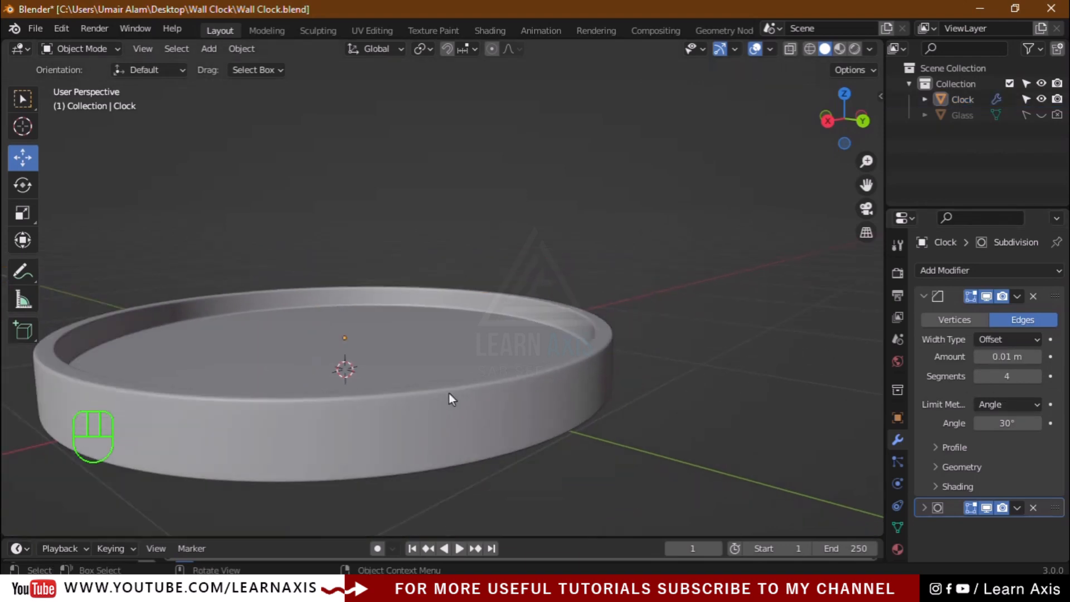
# Open the Clock in the UV Editing workspace and select its recessed inner face in face select mode
pyautogui.moveTo(446, 404); pyautogui.dragTo(376, 441, button='middle')
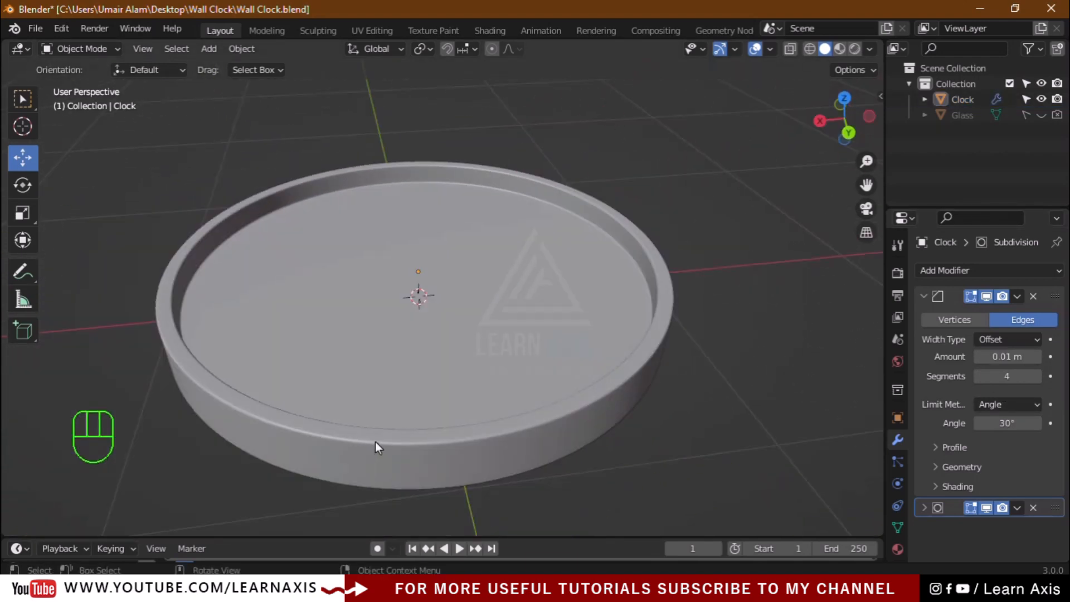
pyautogui.scroll(-5, 377, 440)
pyautogui.scroll(2, 440, 431)
pyautogui.moveTo(440, 432); pyautogui.dragTo(445, 524, button='middle')
pyautogui.click(482, 402)
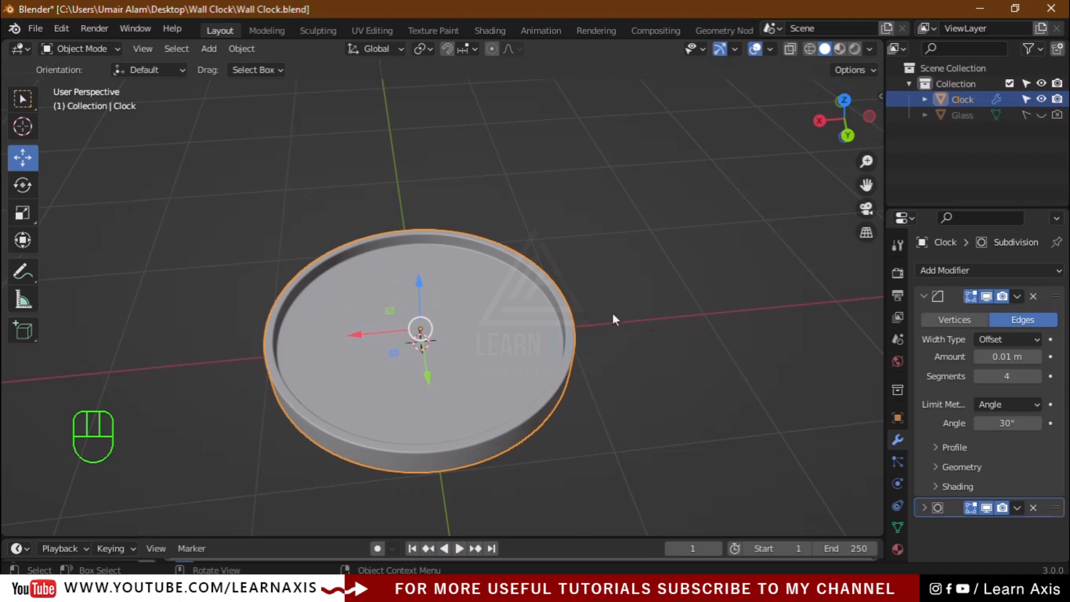
pyautogui.click(377, 32)
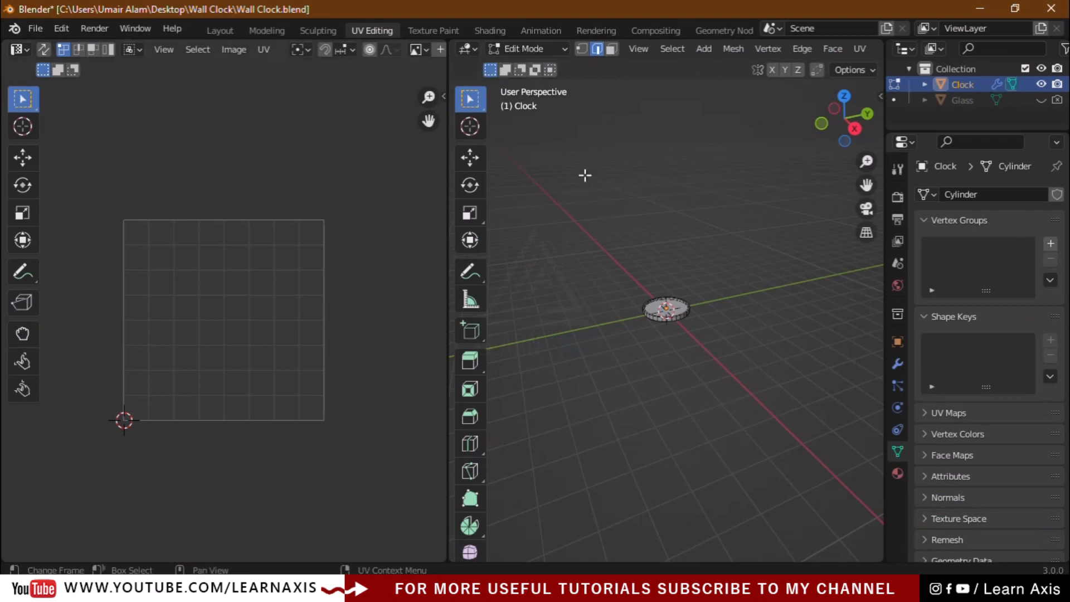
pyautogui.scroll(4, 653, 306)
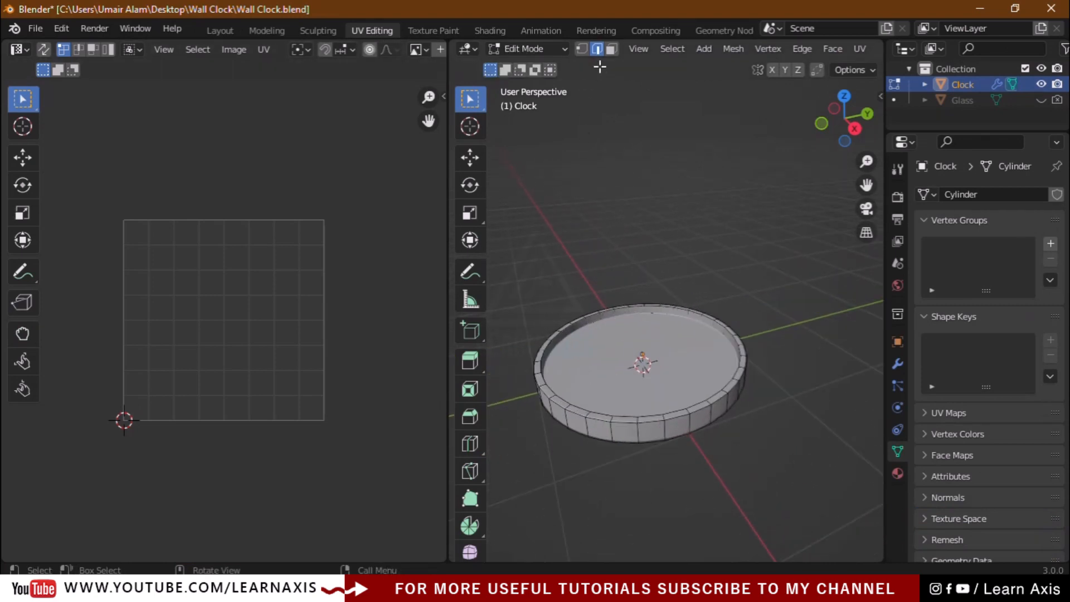
pyautogui.click(611, 49)
pyautogui.click(688, 355)
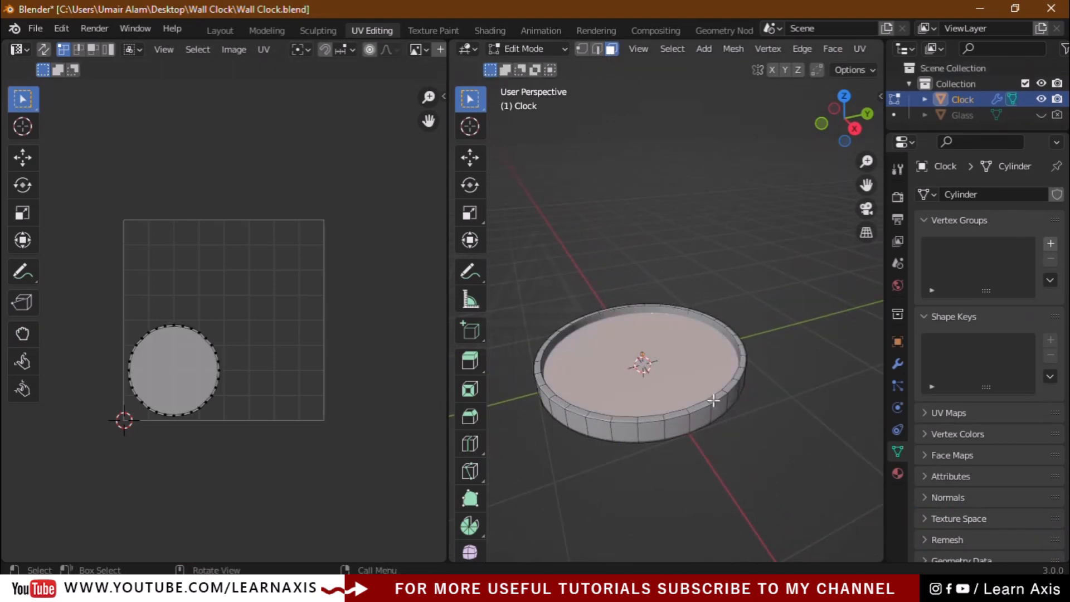
# Select all UV vertices of the recessed clock face in the UV editor
pyautogui.scroll(2, 142, 419)
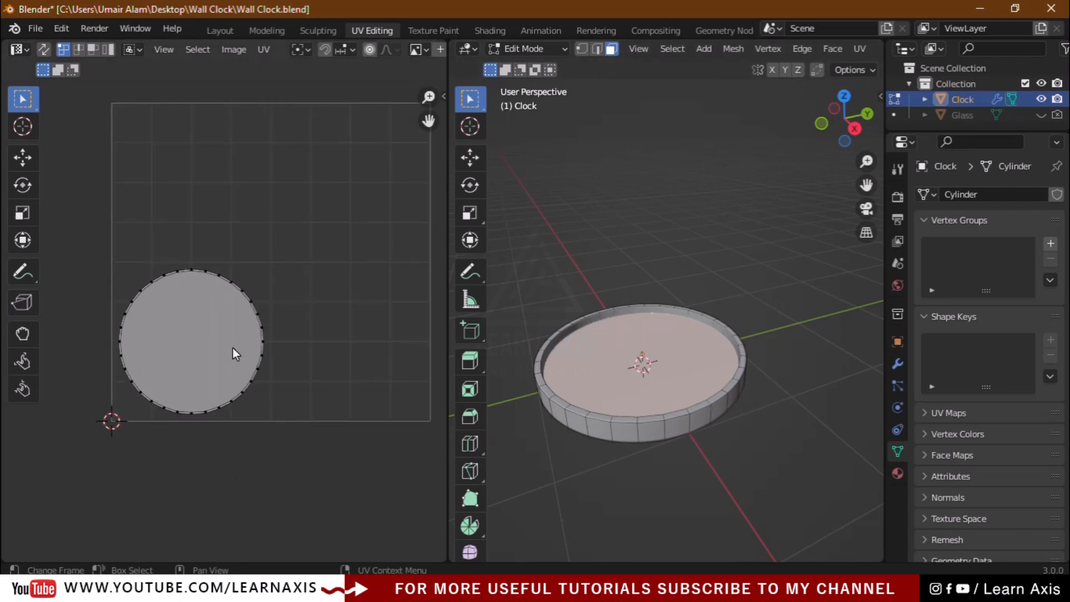
pyautogui.press('a')
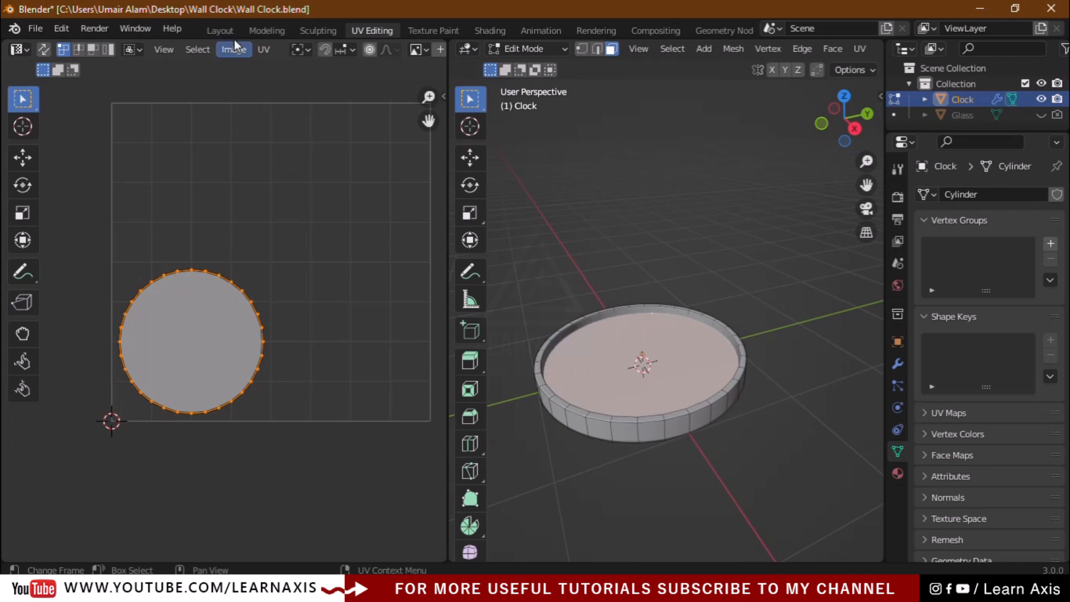
pyautogui.click(262, 51)
pyautogui.scroll(1, 311, 380)
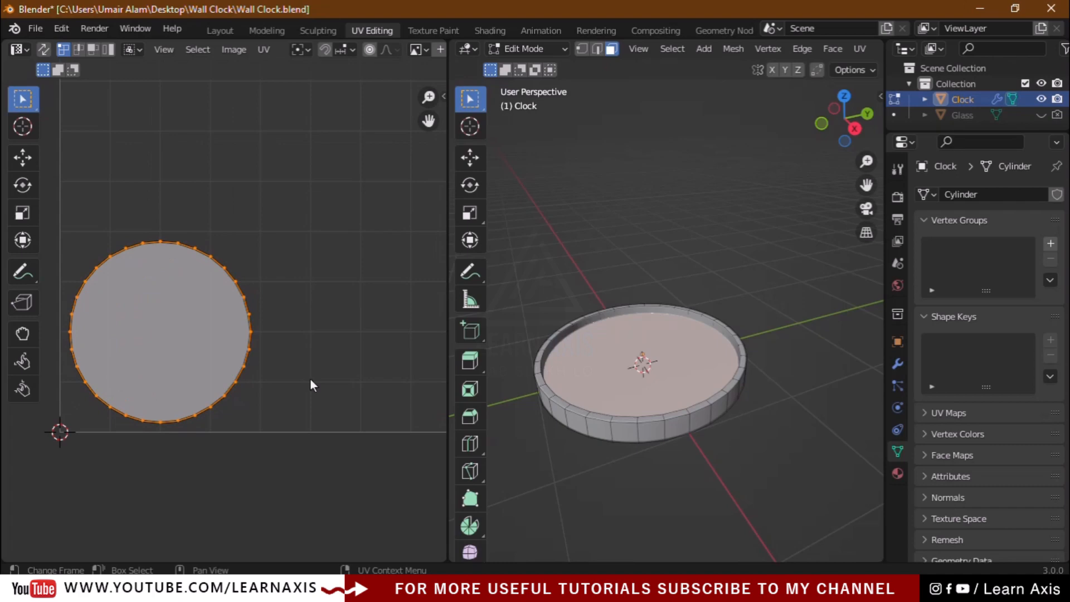
# Switch to the web browser, search Google for "blank clock images", and browse the image results
pyautogui.write('blank clock ima')
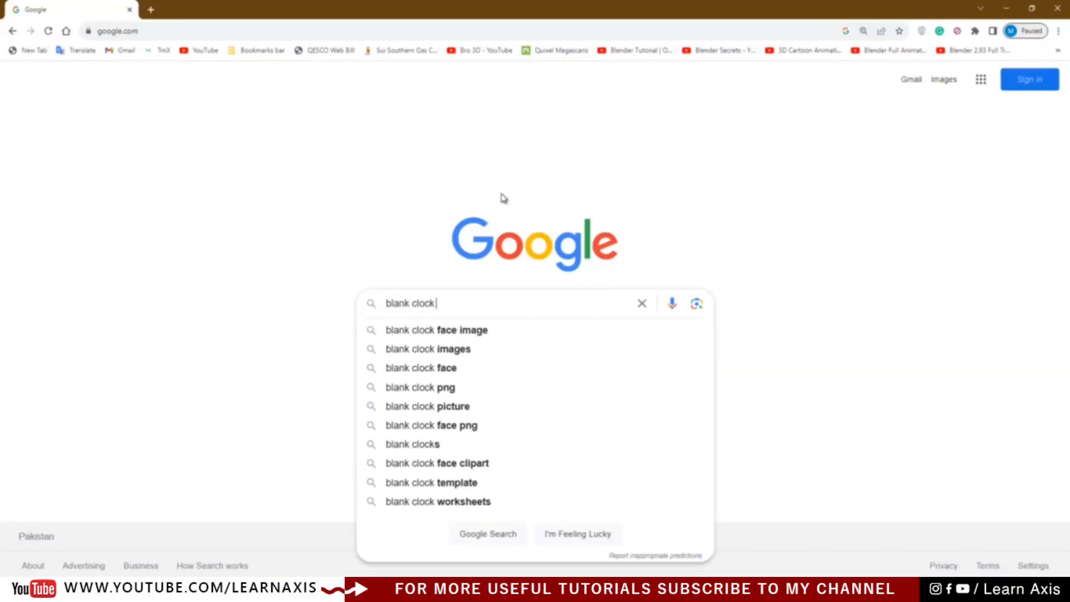
pyautogui.click(447, 337)
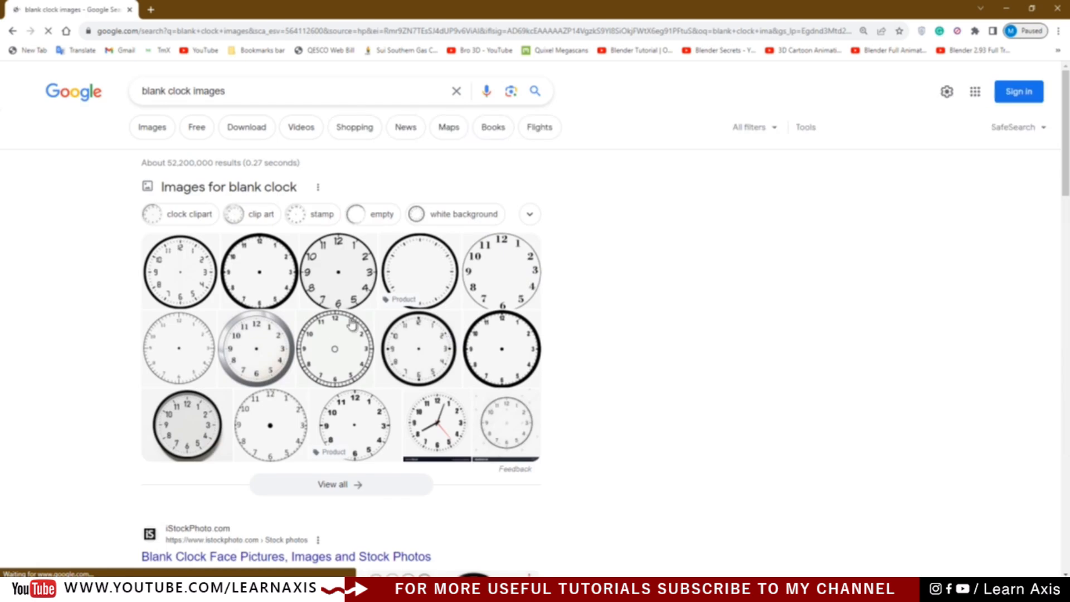
pyautogui.click(259, 192)
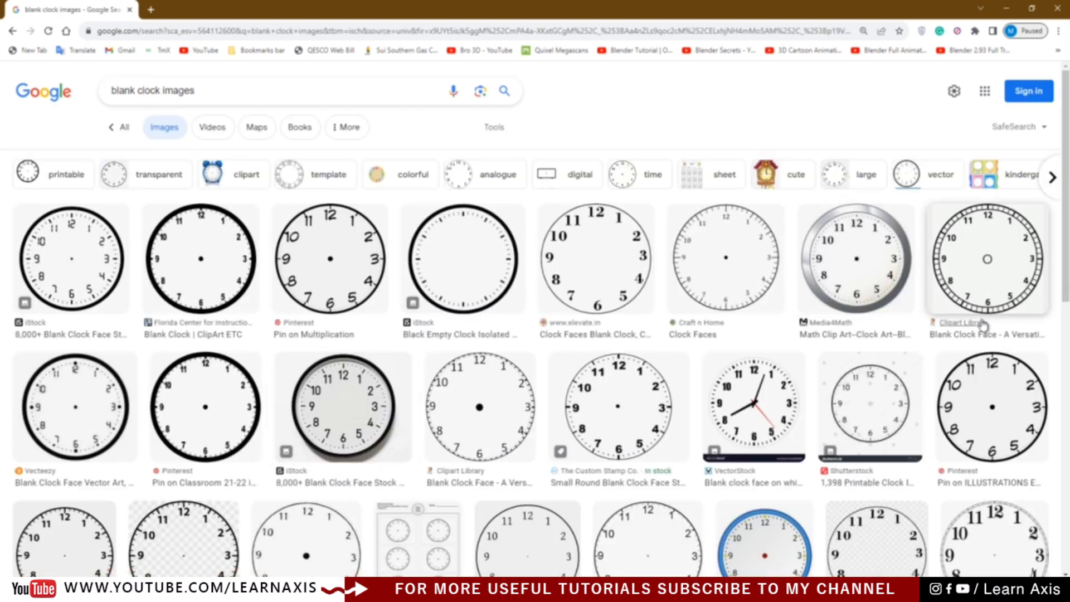
pyautogui.scroll(-4, 223, 441)
pyautogui.scroll(-10, 222, 442)
pyautogui.scroll(15, 223, 443)
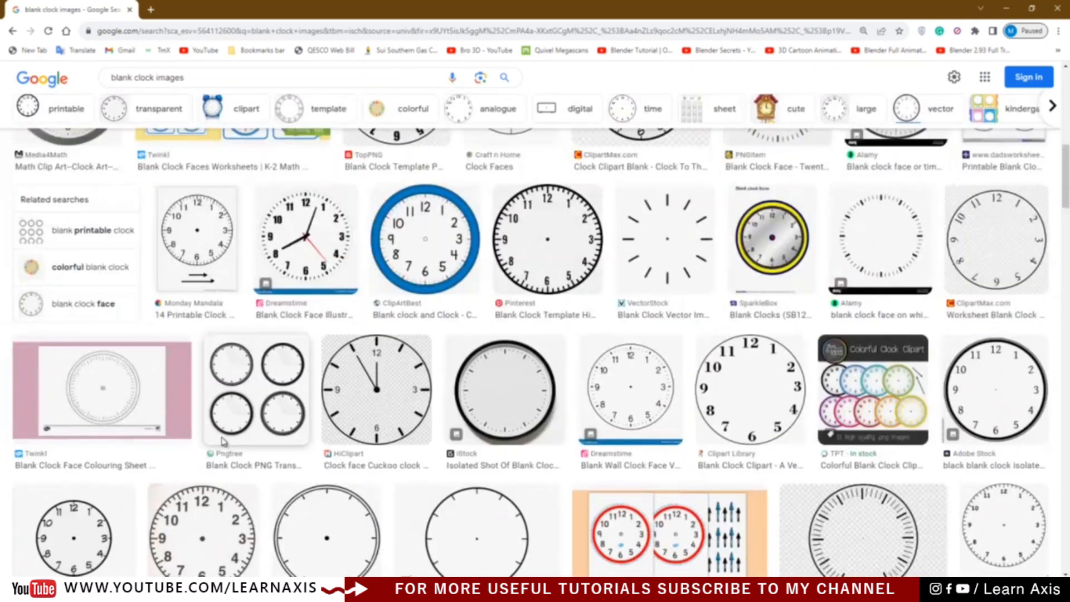
# Open the "Blank Clock | ClipArt ETC" image in a new tab and bring up its image options
pyautogui.click(199, 274)
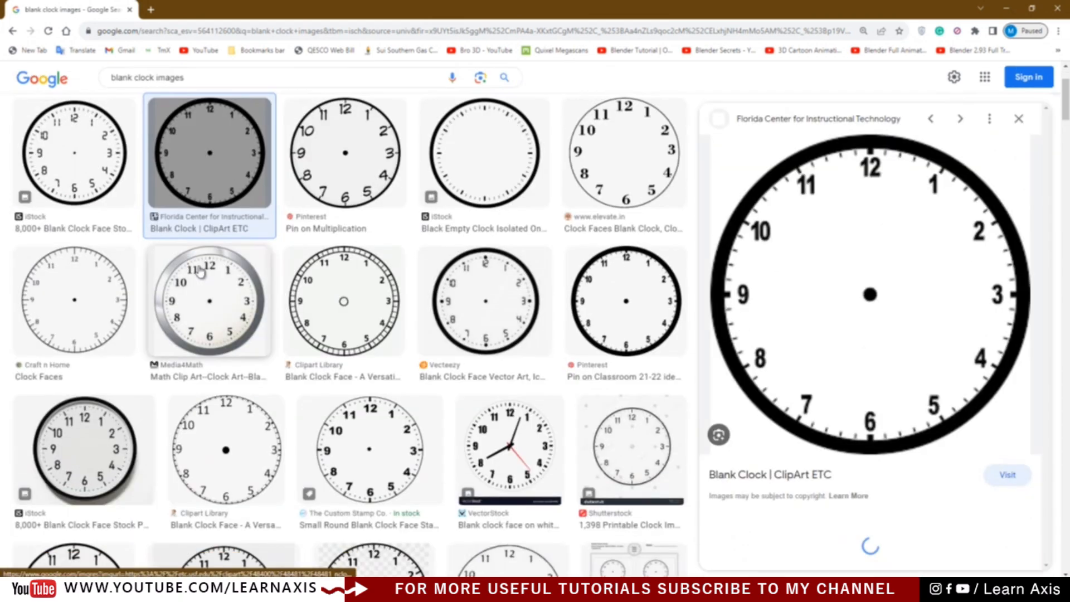
pyautogui.rightClick(796, 340)
pyautogui.click(830, 420)
pyautogui.click(206, 10)
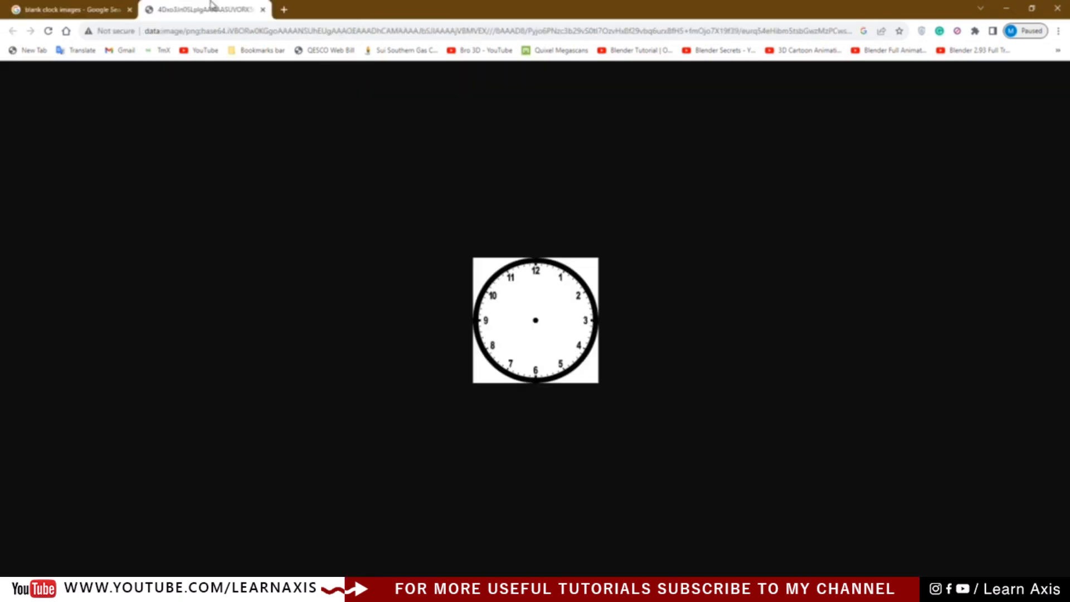
pyautogui.rightClick(524, 295)
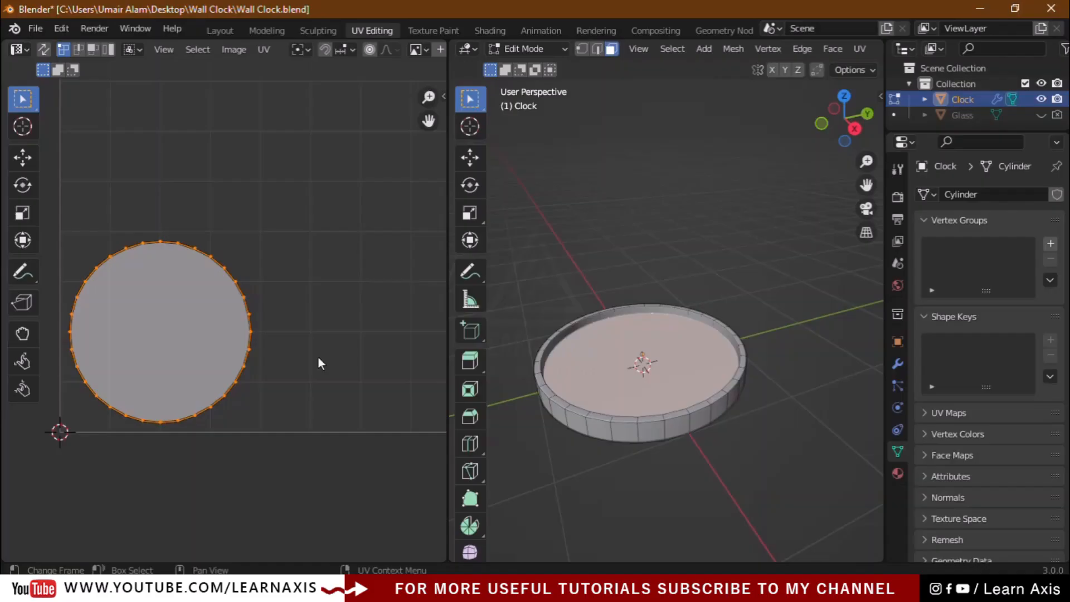
# Switch back to Blender, return to the Layout workspace, and view the Clock from the top
pyautogui.scroll(-2, 318, 357)
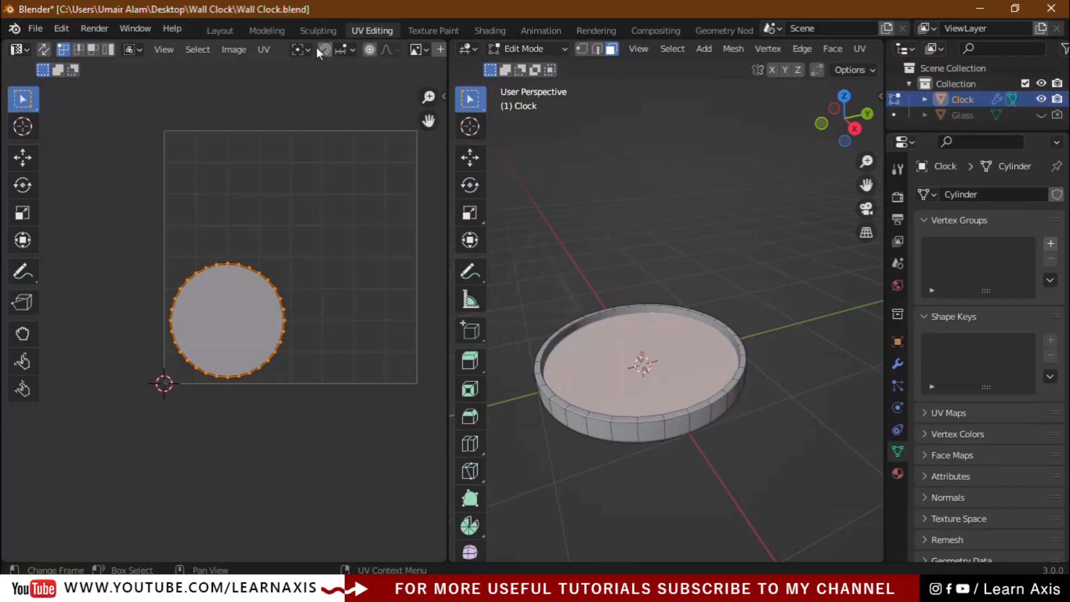
pyautogui.click(230, 34)
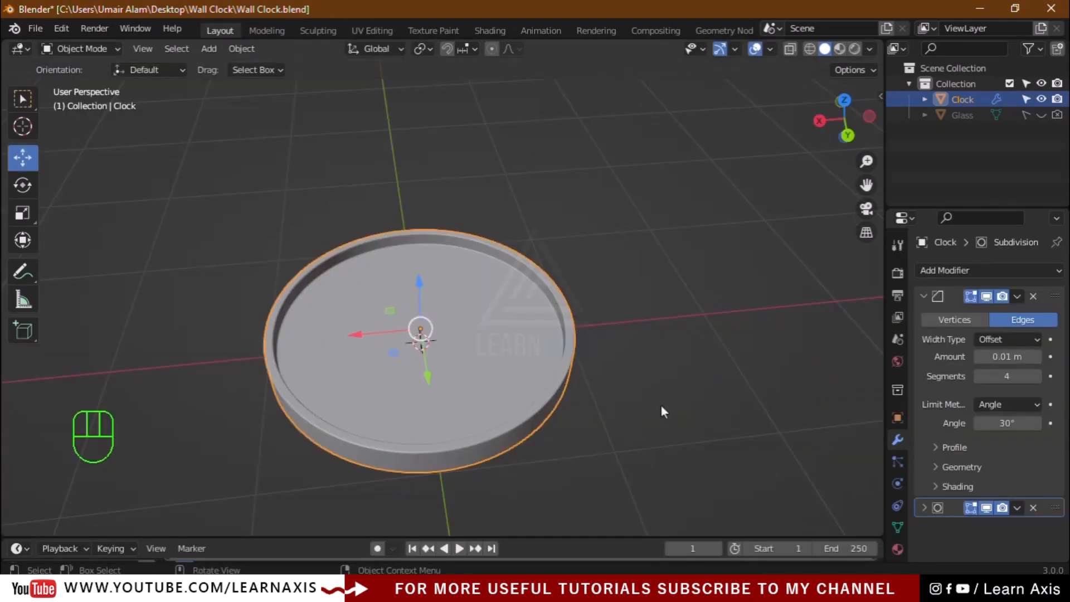
pyautogui.moveTo(661, 408); pyautogui.dragTo(575, 431, button='middle')
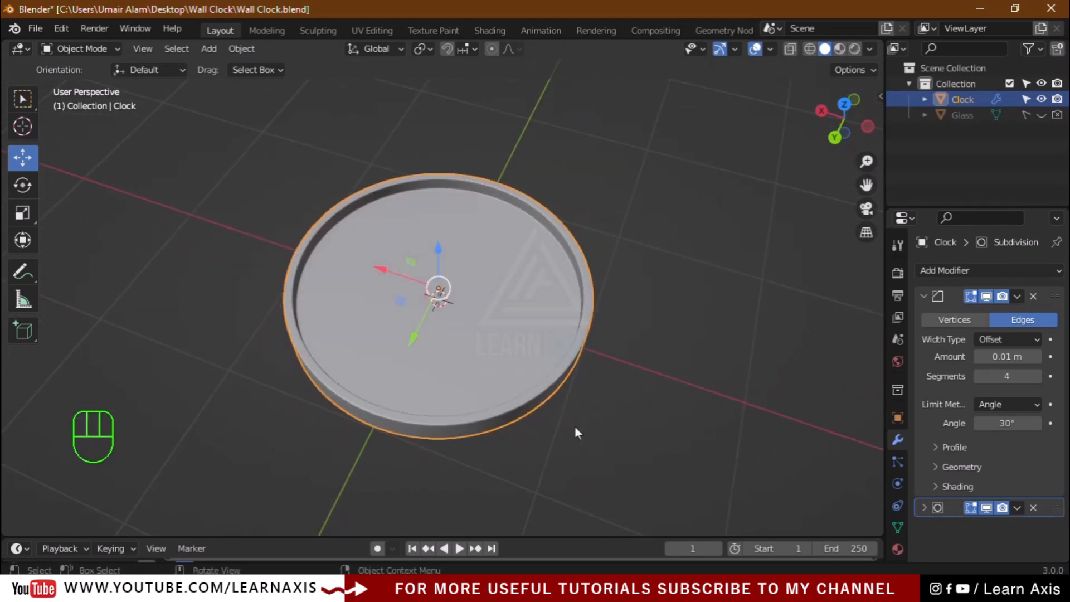
pyautogui.press('KP_7')
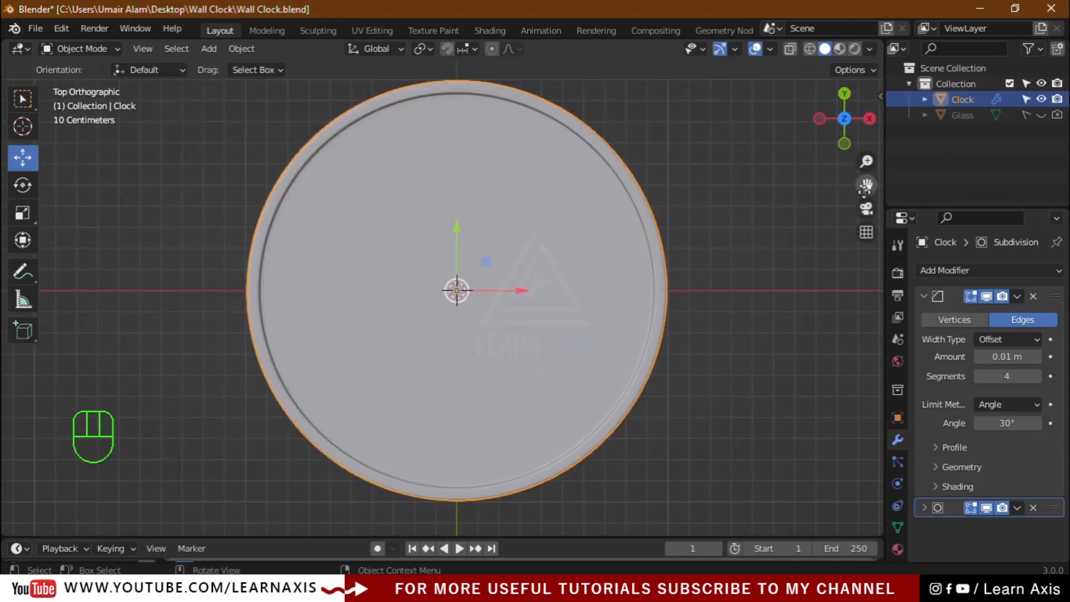
# Add a mesh plane and move it along X beside the clock, to X 2.5 m
pyautogui.moveTo(866, 184); pyautogui.dragTo(862, 167)
pyautogui.scroll(-3, 700, 255)
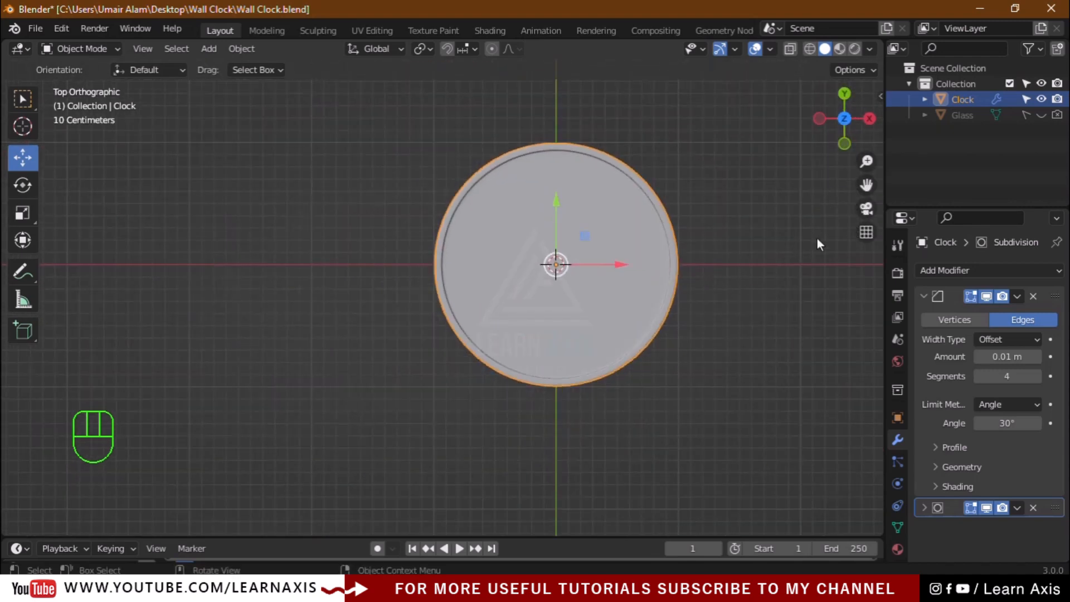
pyautogui.moveTo(866, 185); pyautogui.dragTo(476, 315)
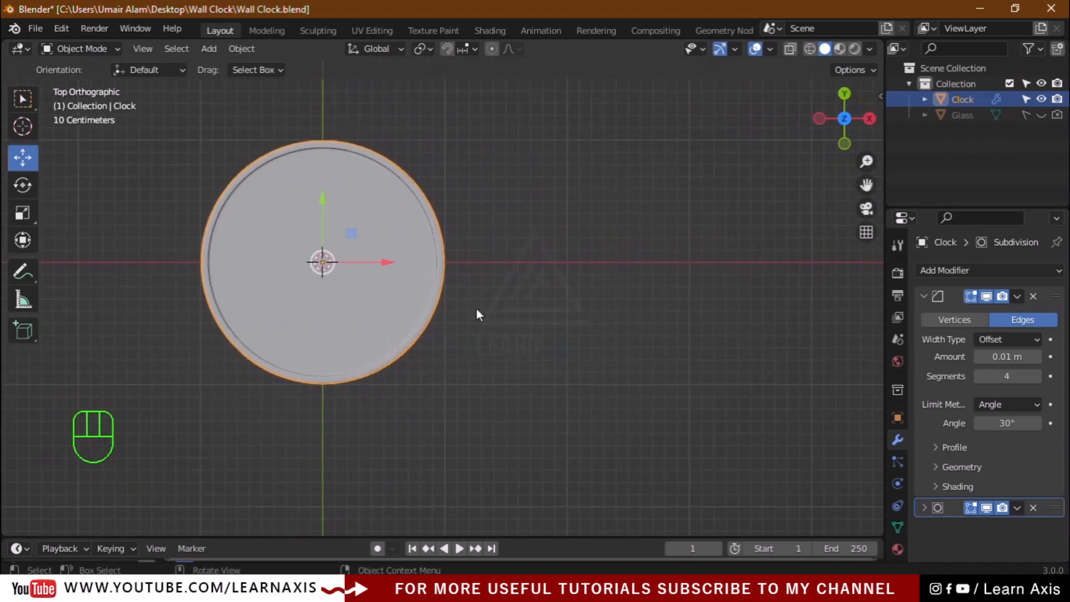
pyautogui.click(447, 277)
pyautogui.hotkey('shift', 'a')
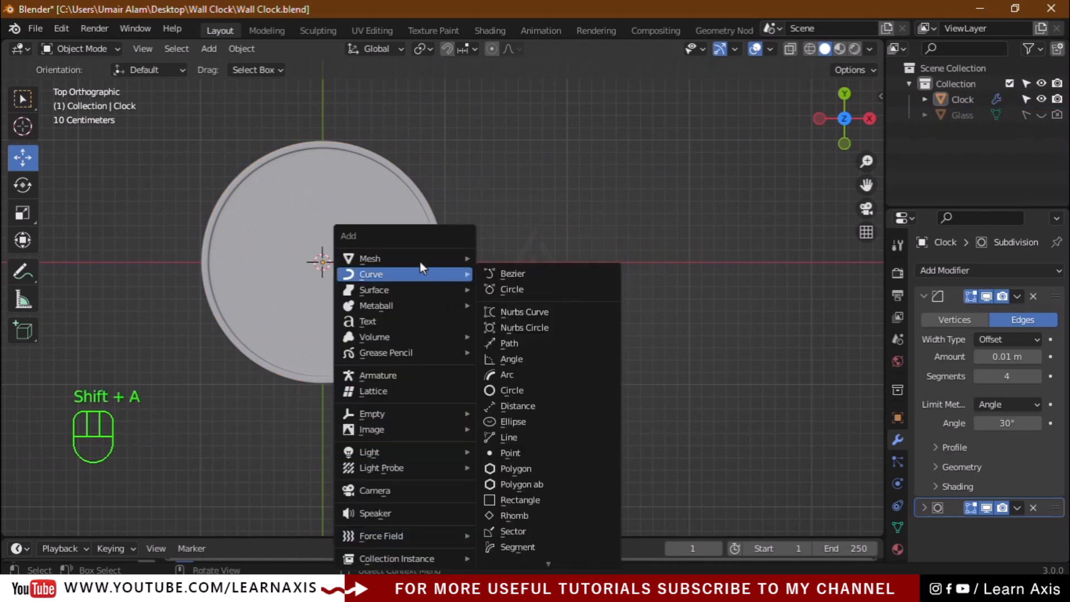
pyautogui.moveTo(453, 255)
pyautogui.click(502, 260)
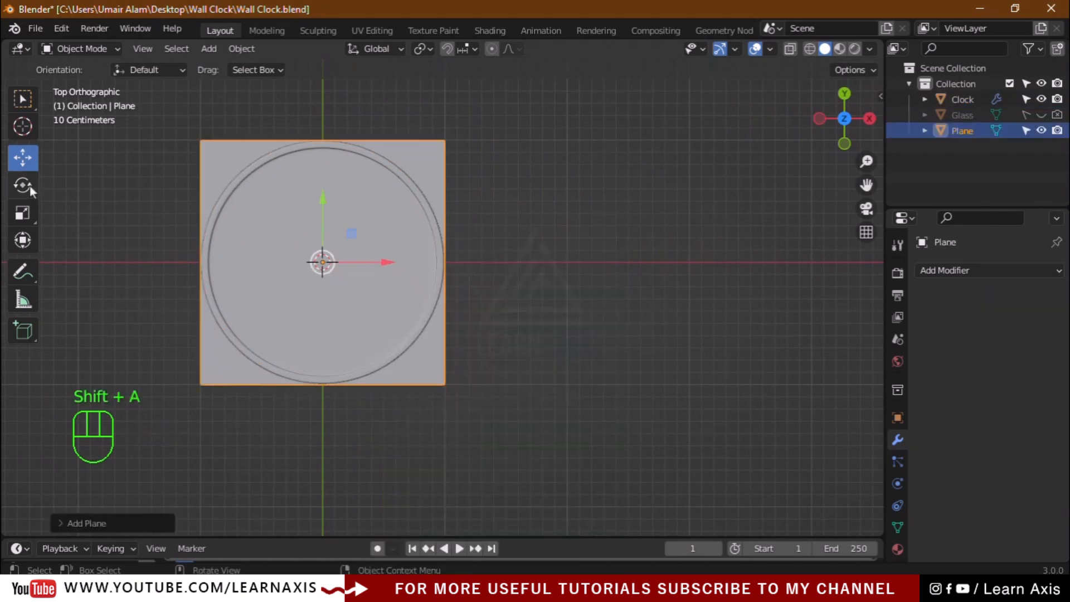
pyautogui.moveTo(379, 266); pyautogui.dragTo(691, 264)
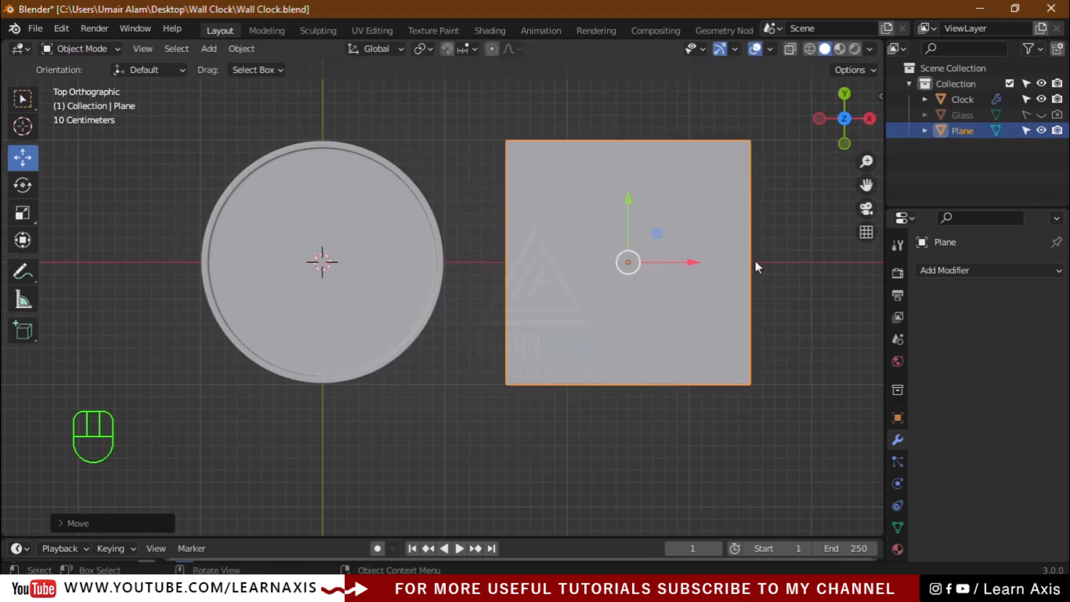
# Set the plane's X scale to 0.020 to make it a thin vertical strip
pyautogui.press('KP_Decimal')
pyautogui.scroll(-2, 641, 232)
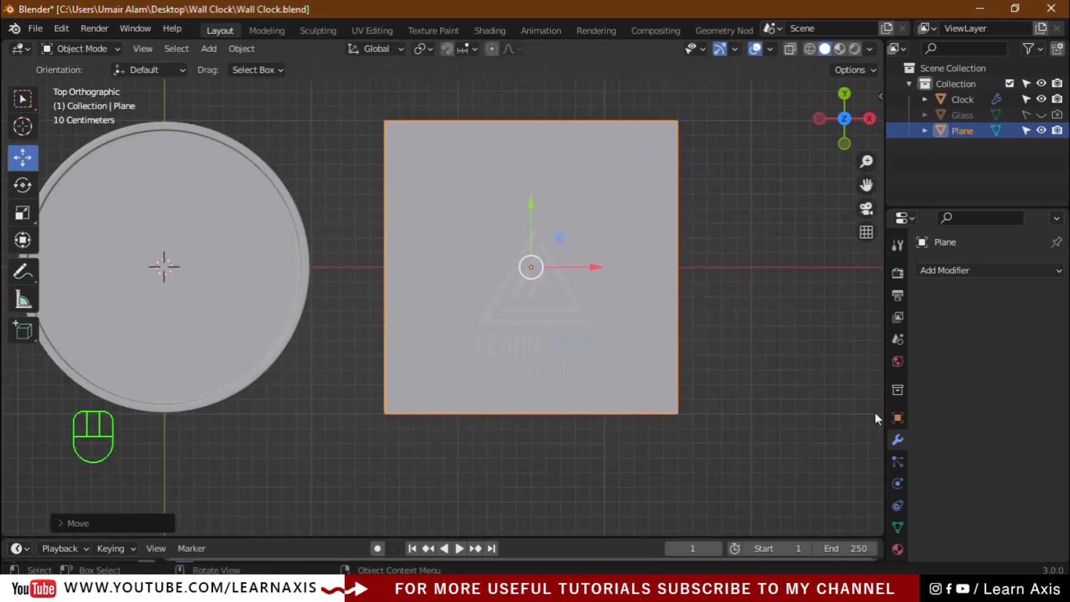
pyautogui.click(897, 417)
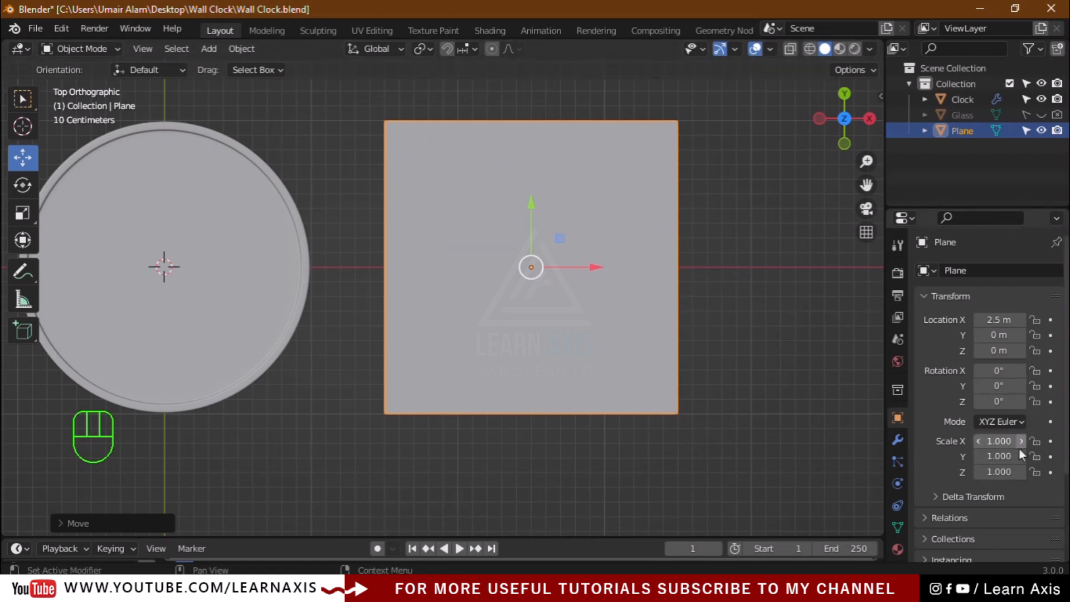
pyautogui.moveTo(1003, 441); pyautogui.dragTo(913, 441)
pyautogui.scroll(2, 527, 132)
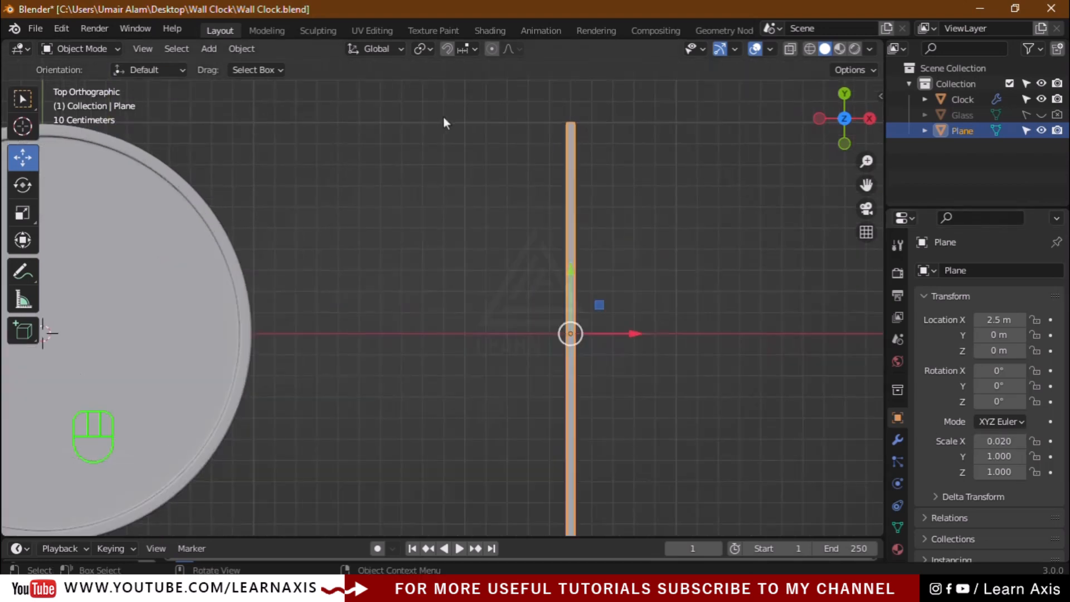
# Move the thin plane along X onto the clock's centre at 0 m to compare it with the clock
pyautogui.scroll(-3, 443, 116)
pyautogui.moveTo(590, 273); pyautogui.dragTo(712, 292)
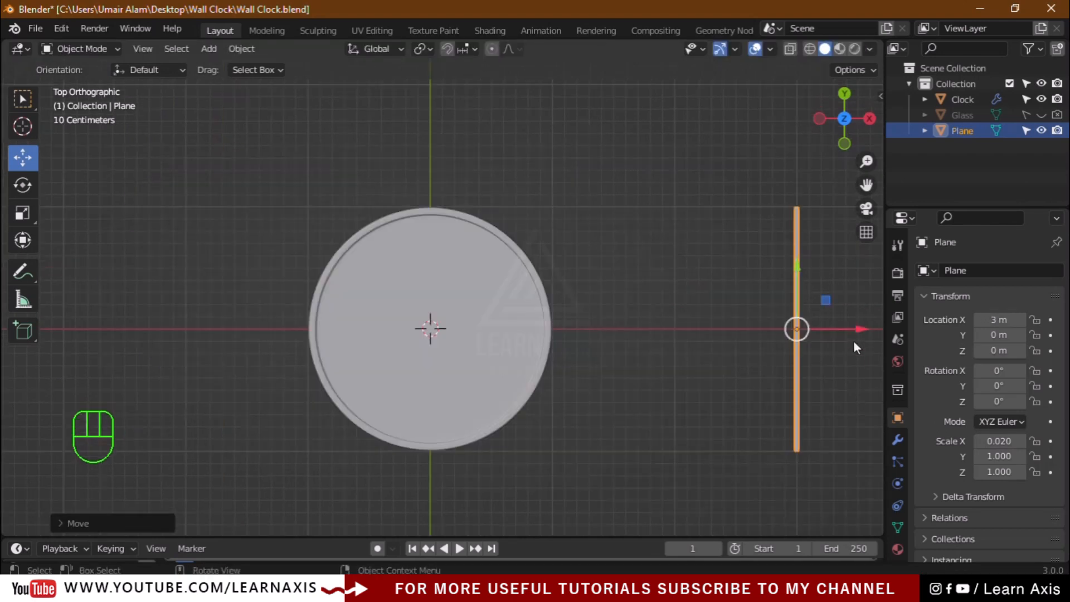
pyautogui.moveTo(769, 326); pyautogui.dragTo(478, 324)
pyautogui.scroll(6, 477, 216)
pyautogui.scroll(-8, 477, 219)
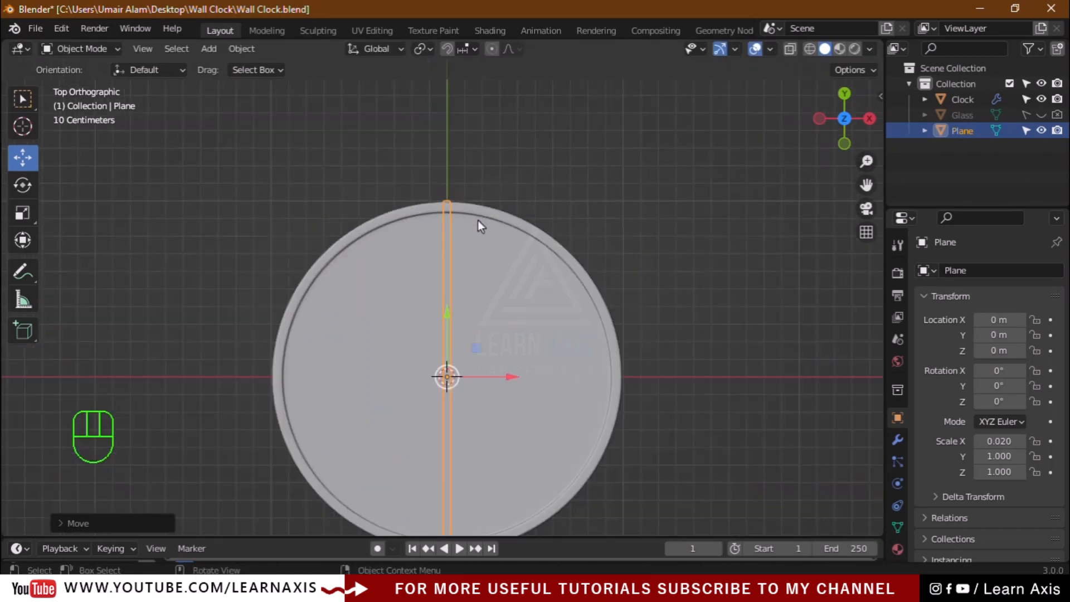
# Move the thin plane along X back beside the clock, to about 2.36 m, and keep it selected
pyautogui.moveTo(516, 310); pyautogui.dragTo(758, 325)
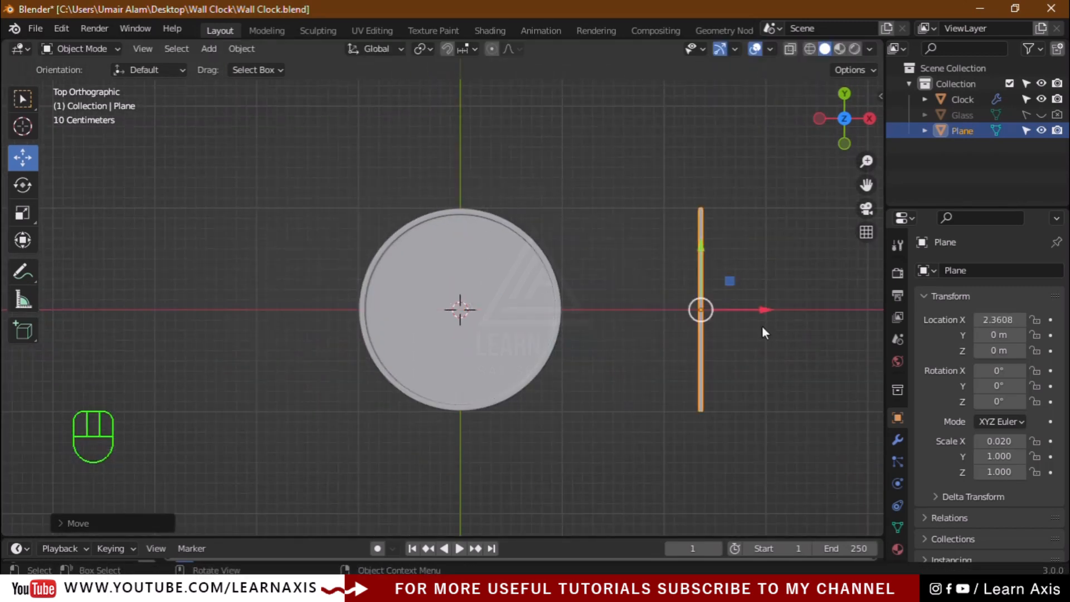
pyautogui.scroll(3, 759, 340)
pyautogui.click(730, 483)
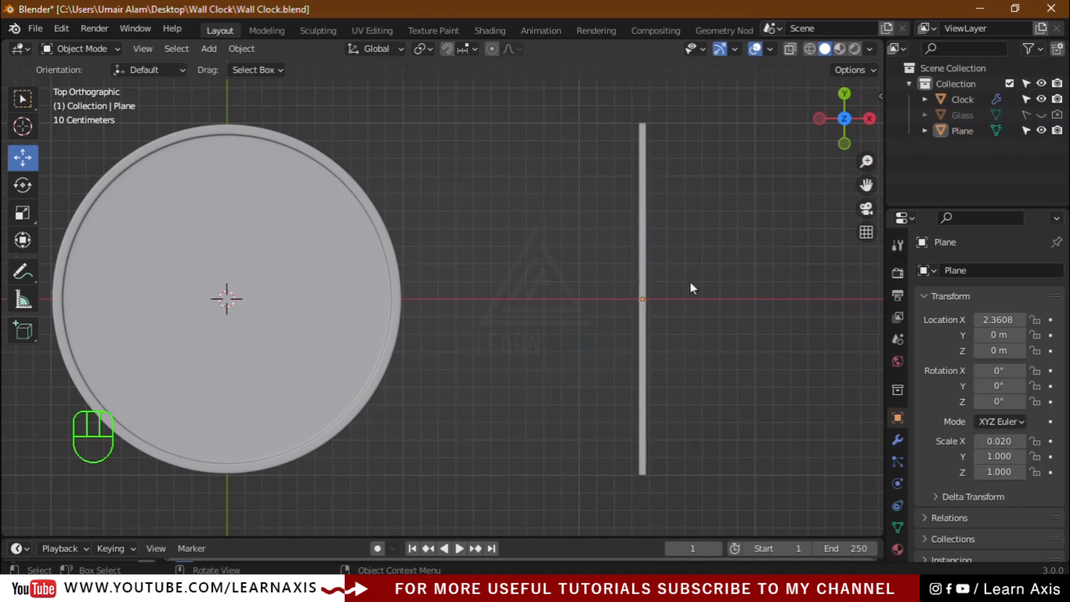
pyautogui.click(643, 259)
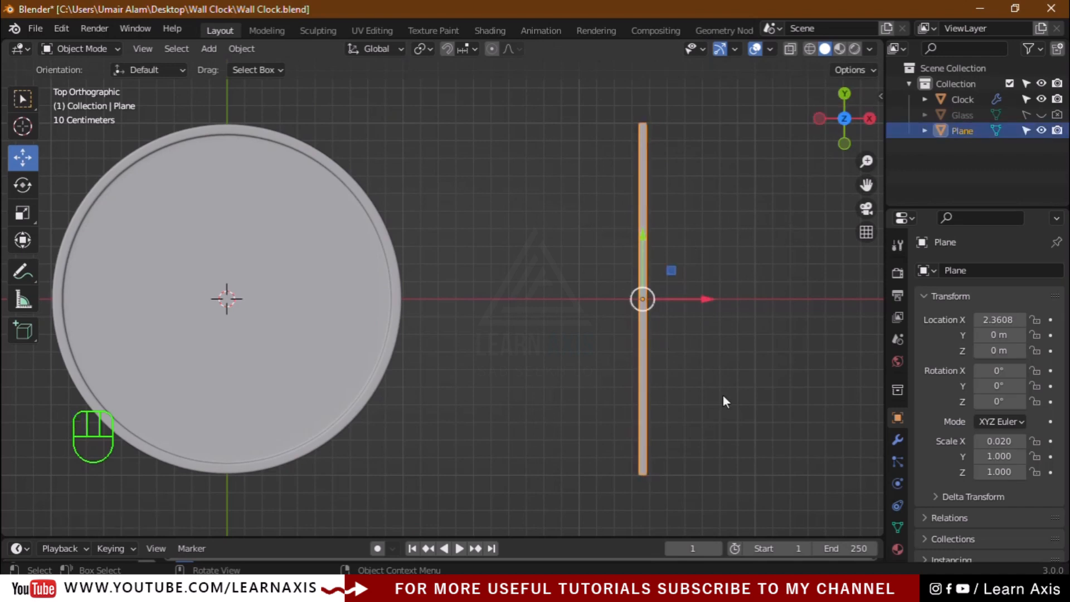
pyautogui.press('s')
pyautogui.press('y')
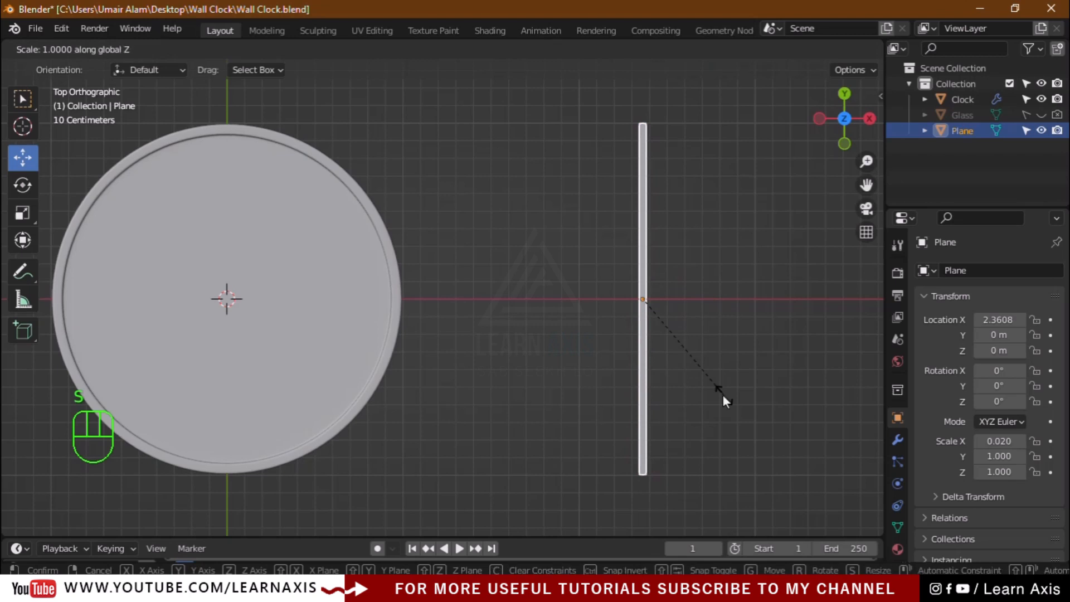
pyautogui.press('Escape')
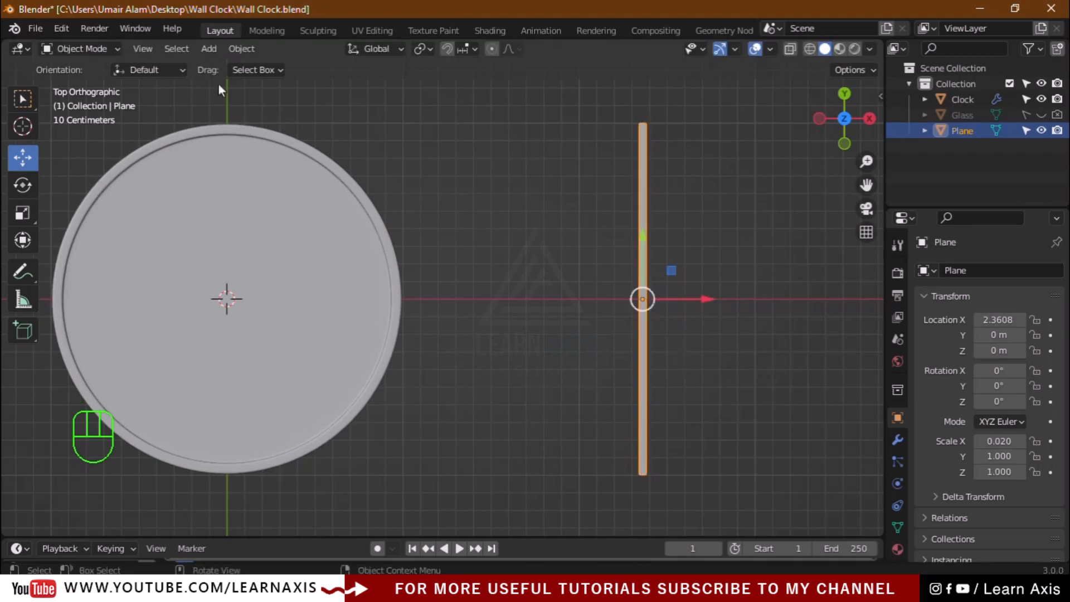
# Scale the thin plane along Y by a factor of 0.1
pyautogui.press('s')
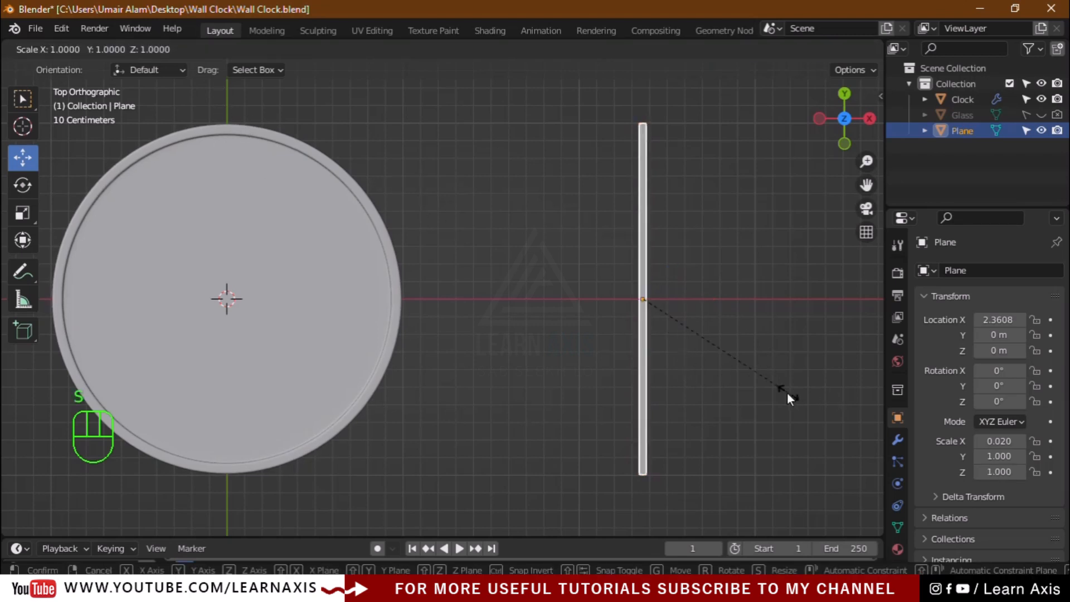
pyautogui.press('y')
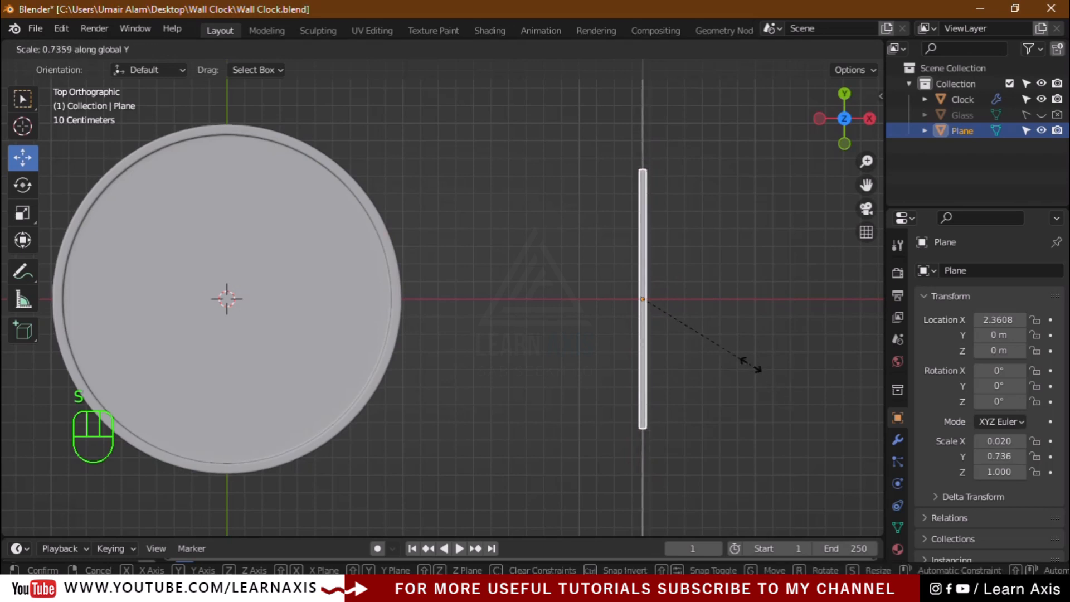
pyautogui.press('ctrl')
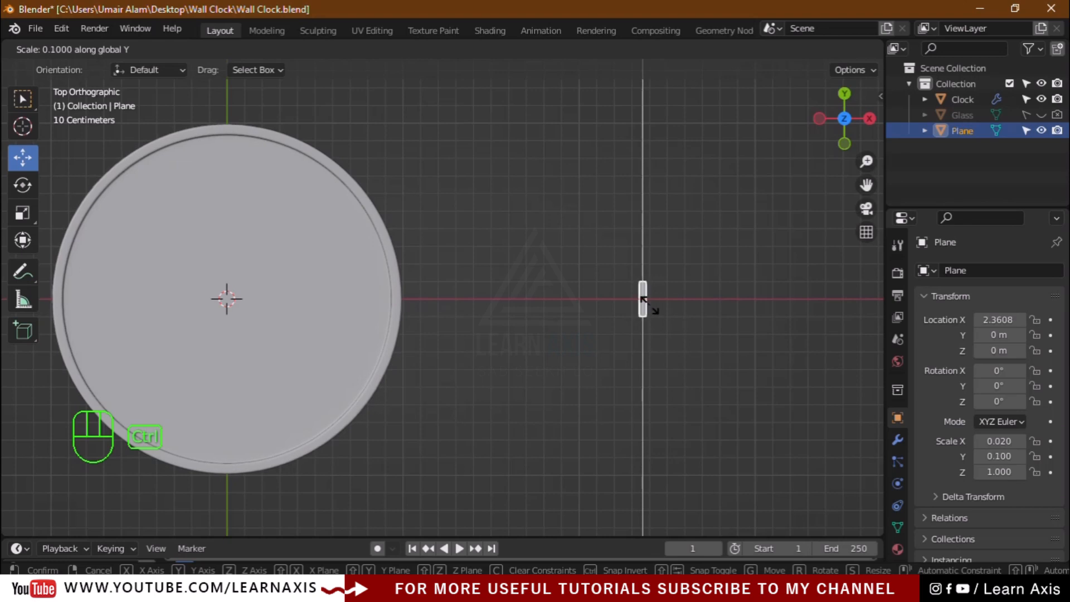
pyautogui.click(645, 300)
# Move the plane along Y to 0.1 m and set its Y scale to 0.030
pyautogui.scroll(10, 584, 220)
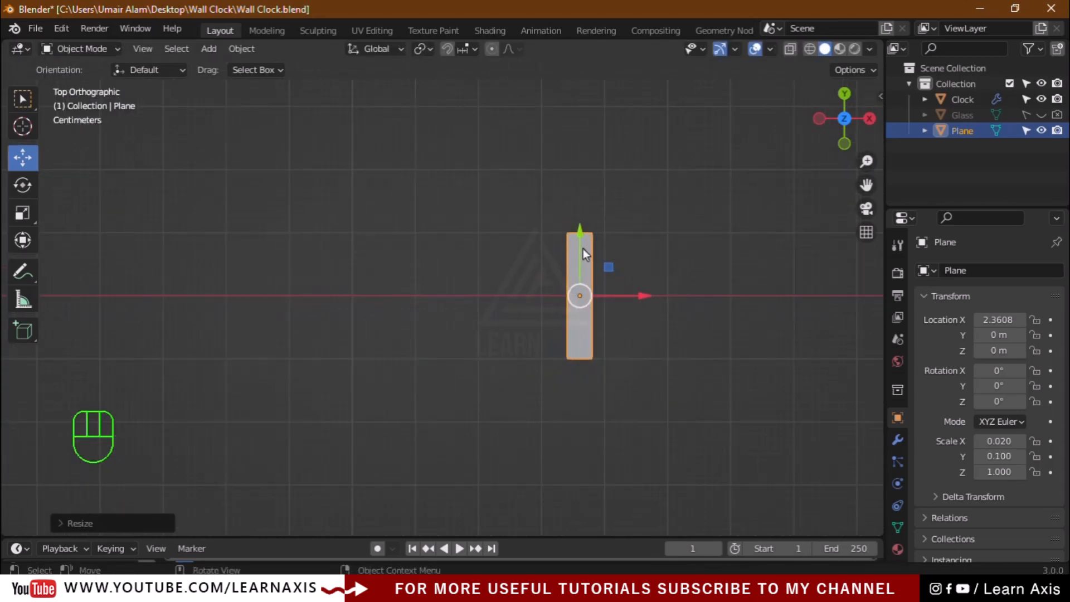
pyautogui.scroll(1, 591, 366)
pyautogui.moveTo(567, 229); pyautogui.dragTo(575, 68)
pyautogui.scroll(-5, 650, 173)
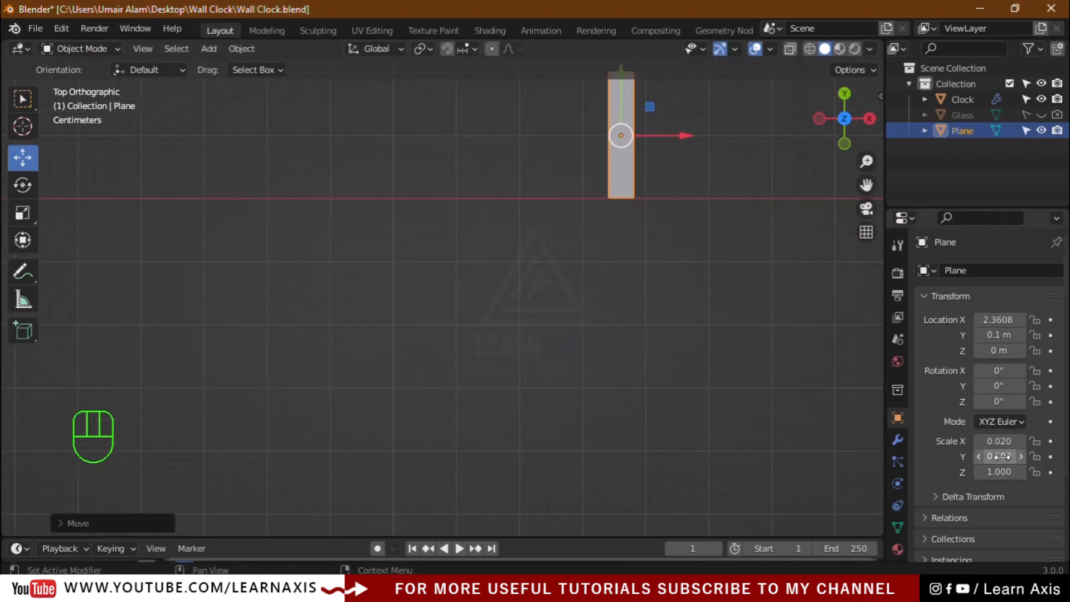
pyautogui.moveTo(998, 456); pyautogui.dragTo(955, 456)
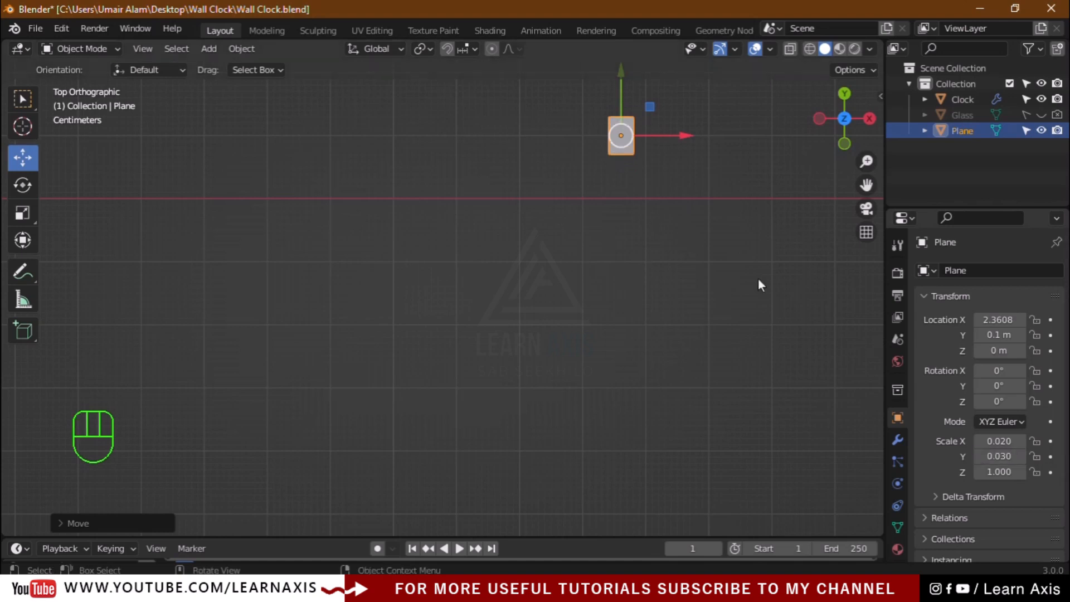
# Enter Edit Mode on the plane with vertex selection and wireframe shading
pyautogui.scroll(1, 704, 100)
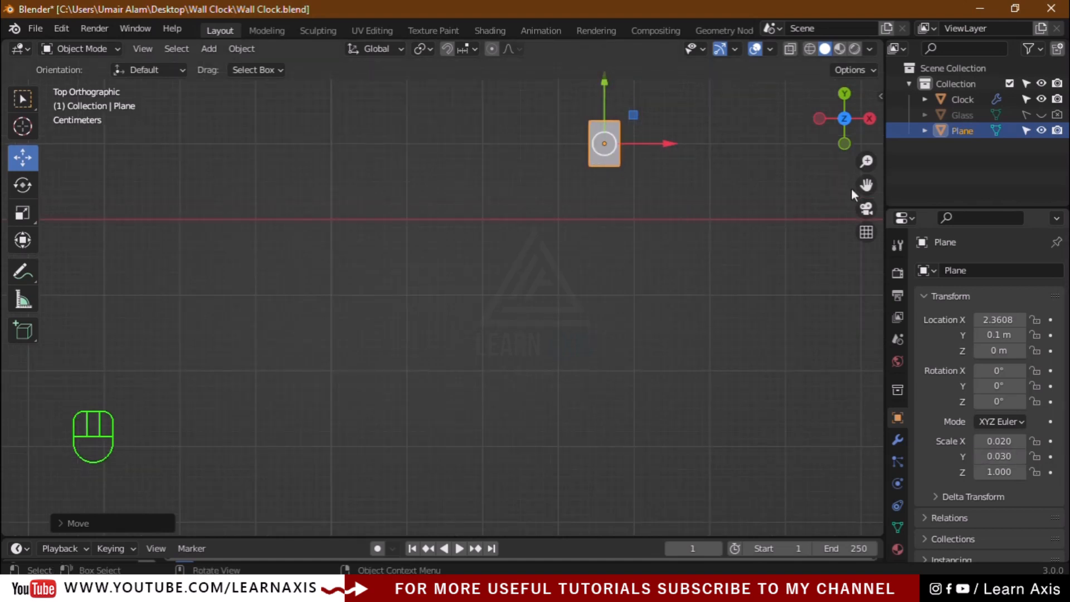
pyautogui.moveTo(865, 185); pyautogui.dragTo(812, 259)
pyautogui.scroll(5, 542, 161)
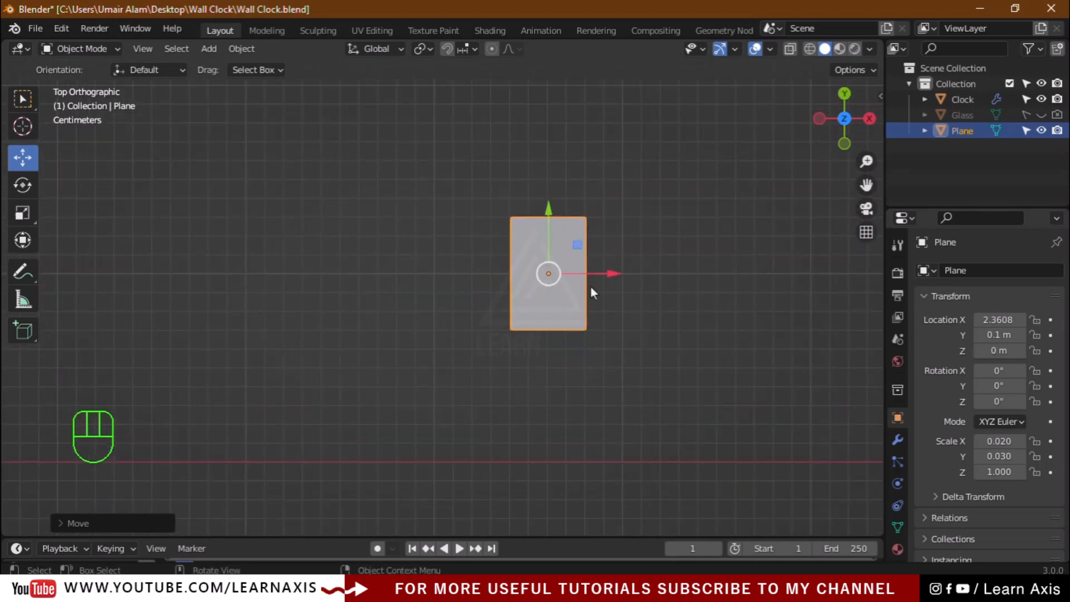
pyautogui.press('Tab')
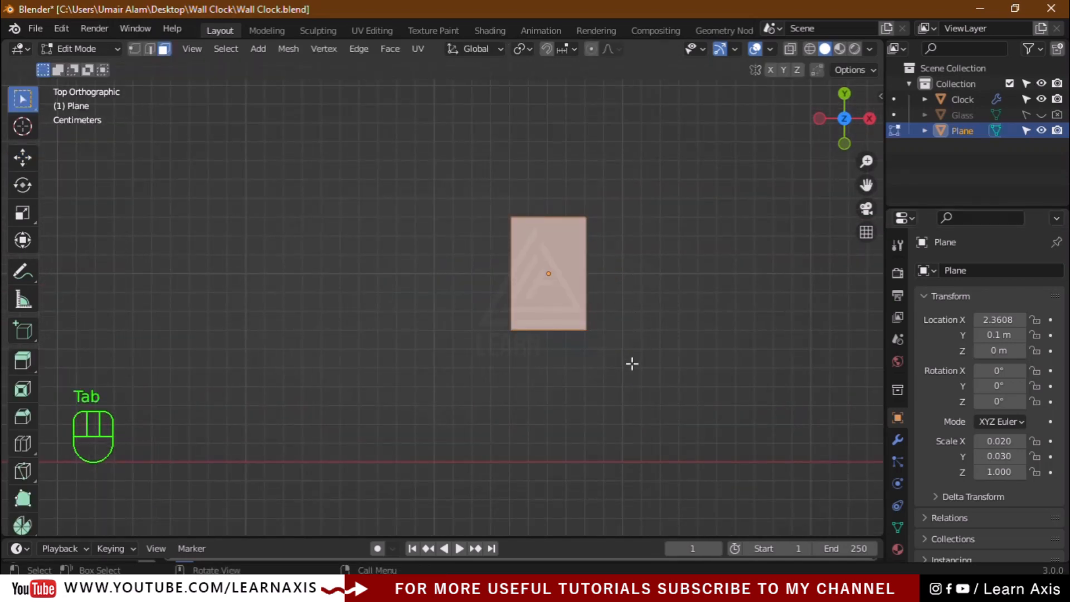
pyautogui.click(134, 49)
pyautogui.click(811, 53)
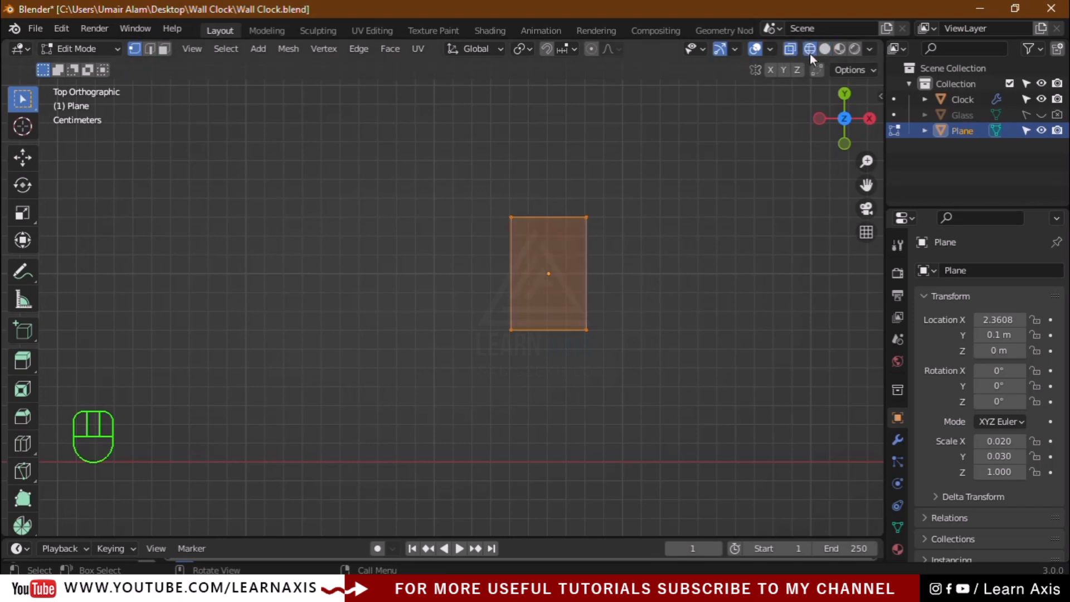
# Scale the plane's two lower vertices along X to about half their width, and return to Object Mode with solid shading
pyautogui.click(703, 395)
pyautogui.moveTo(709, 390); pyautogui.dragTo(319, 306)
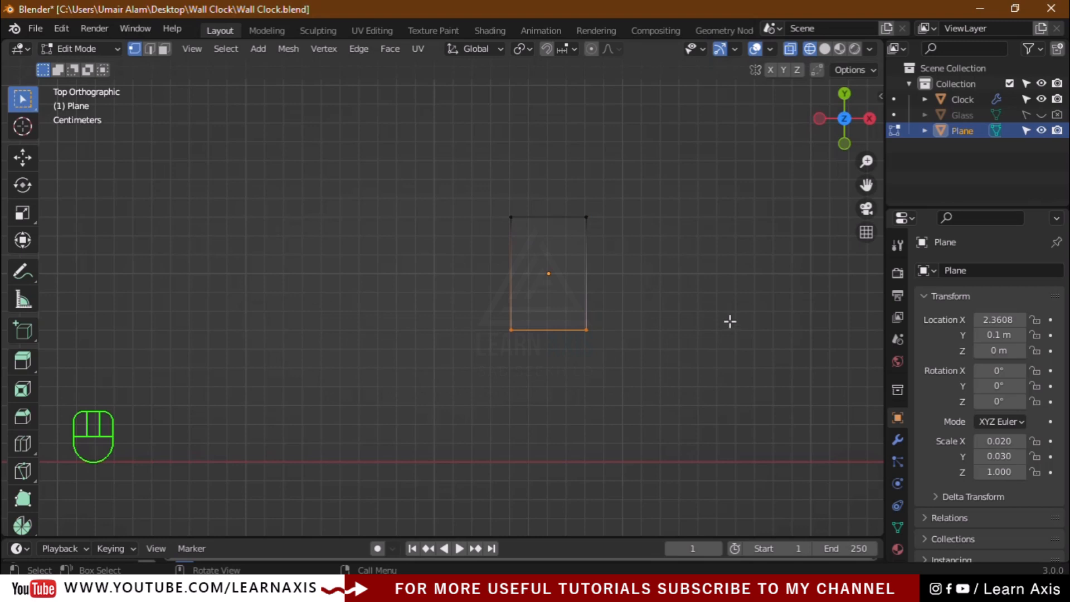
pyautogui.scroll(2, 729, 320)
pyautogui.press('s')
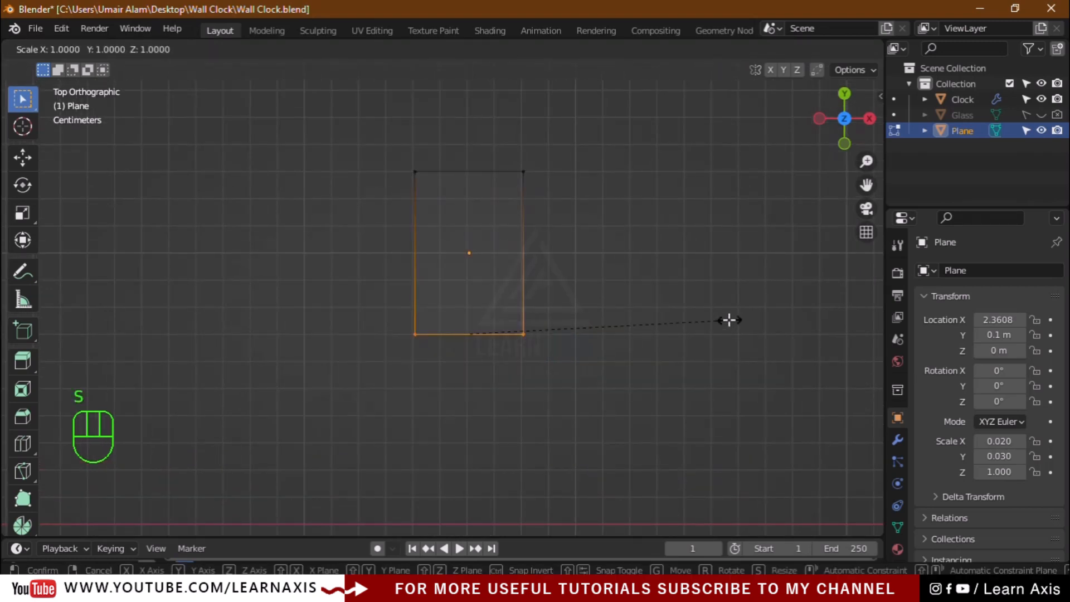
pyautogui.press('x')
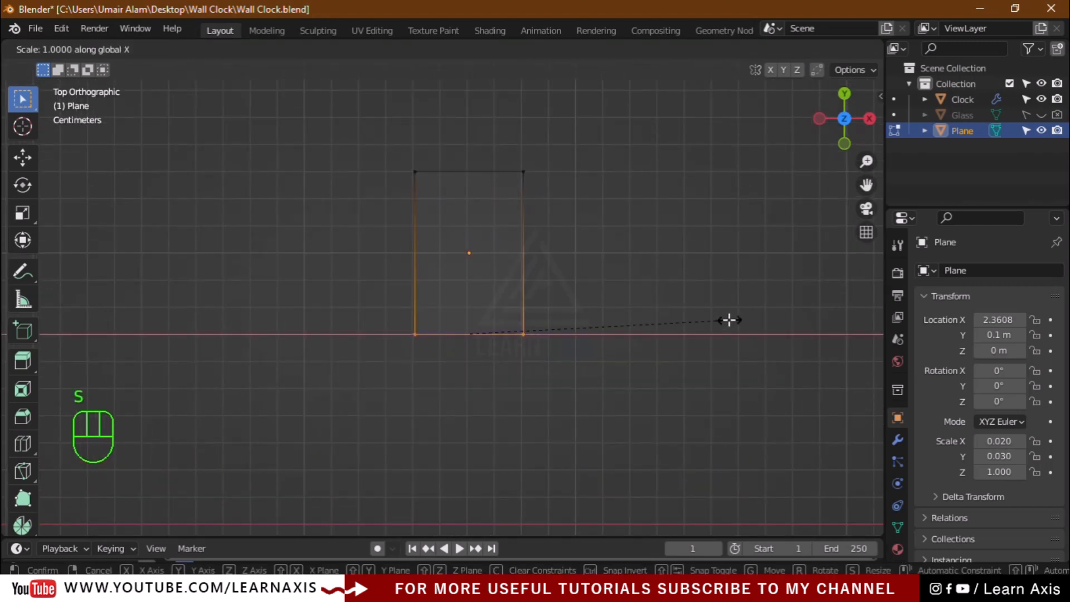
pyautogui.press('ctrl')
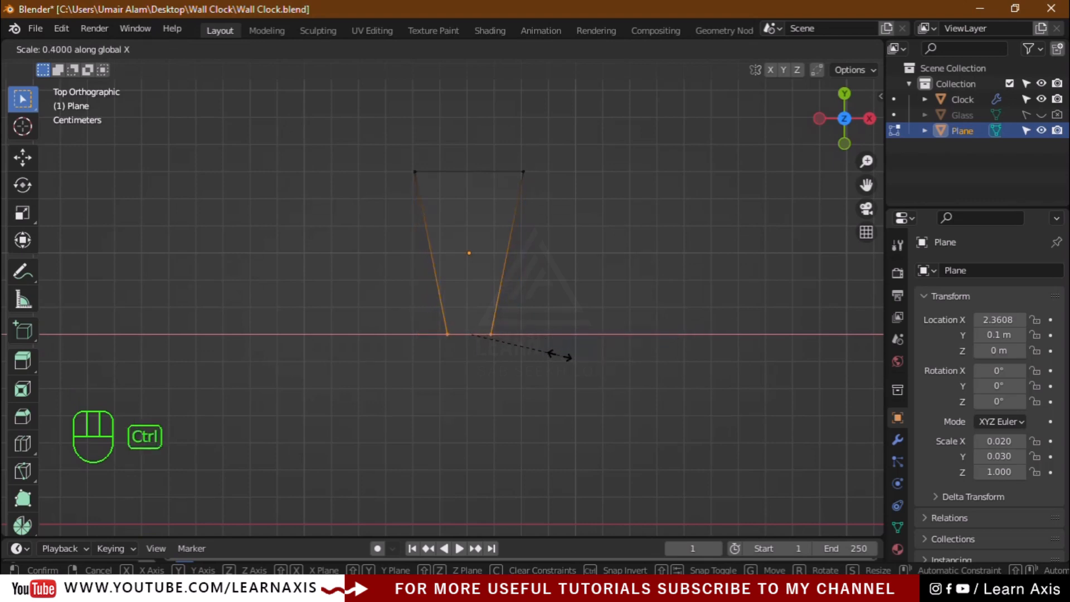
pyautogui.click(599, 373)
pyautogui.press('Tab')
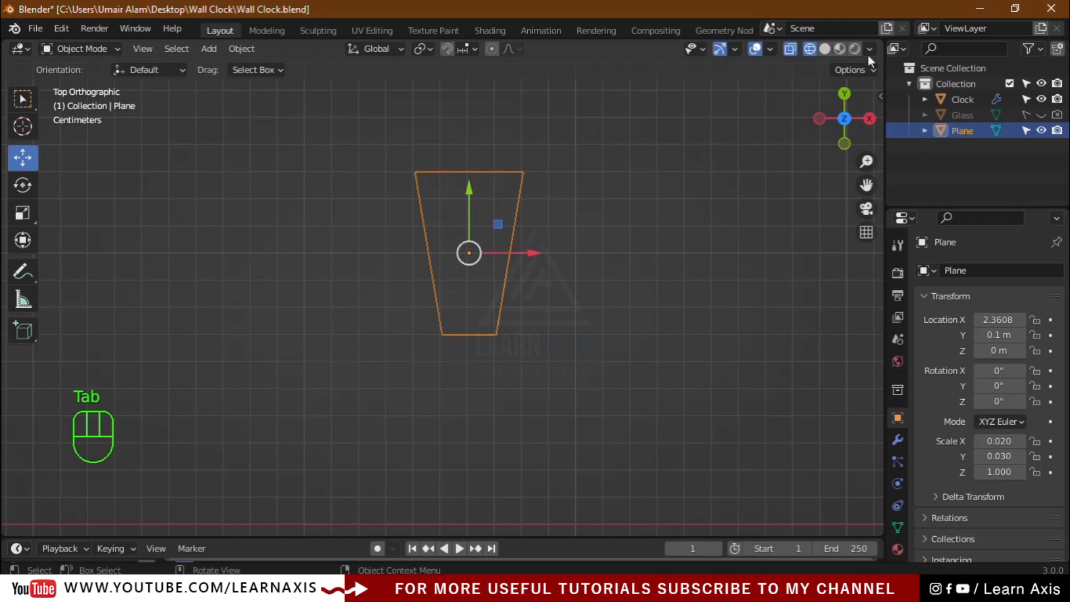
pyautogui.click(825, 48)
# Frame the tapered plane in the viewport and examine its shape and thickness from a low perspective angle
pyautogui.click(625, 335)
pyautogui.moveTo(654, 383)
pyautogui.mouseDown(button='middle')
pyautogui.moveTo(623, 366)
pyautogui.moveTo(510, 385)
pyautogui.moveTo(494, 362)
pyautogui.moveTo(499, 526)
pyautogui.moveTo(487, 516)
pyautogui.moveTo(498, 497)
pyautogui.mouseUp(button='middle')
pyautogui.click(449, 446)
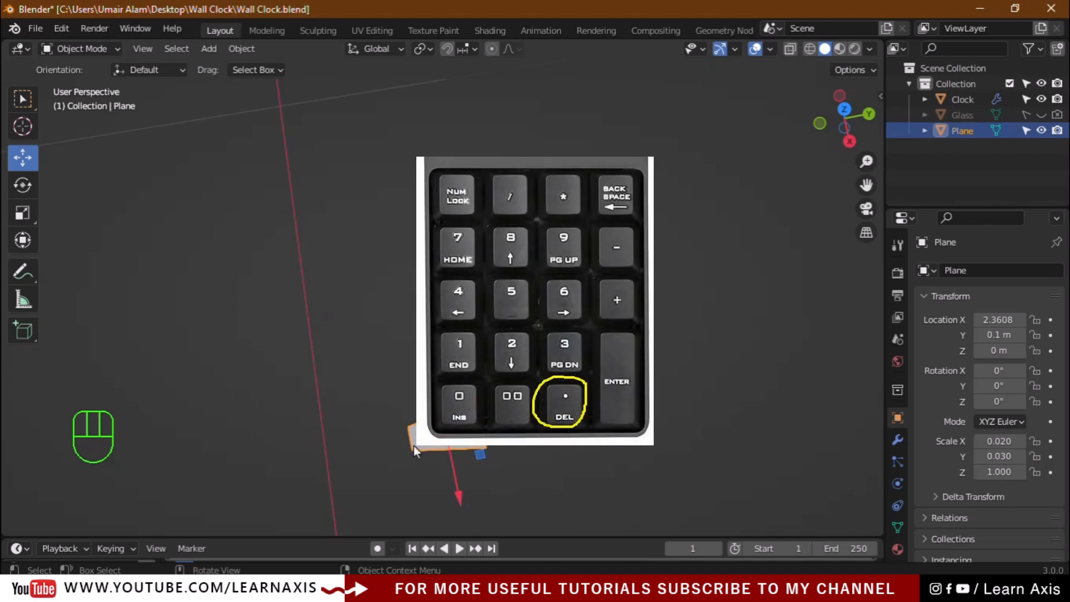
pyautogui.press('KP_Decimal')
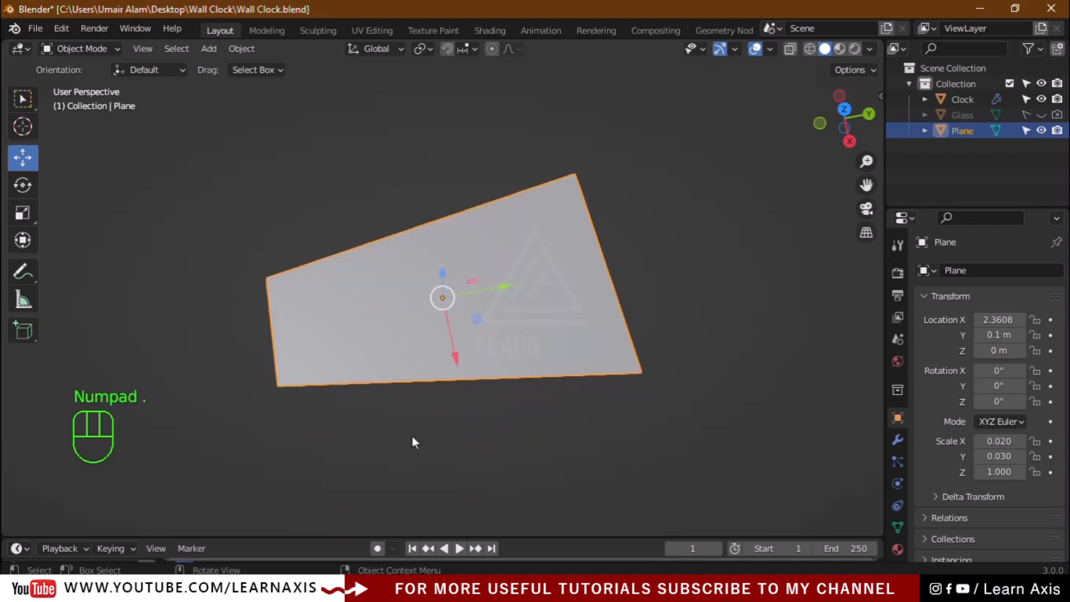
pyautogui.scroll(2, 529, 454)
pyautogui.scroll(-3, 529, 454)
pyautogui.scroll(5, 530, 453)
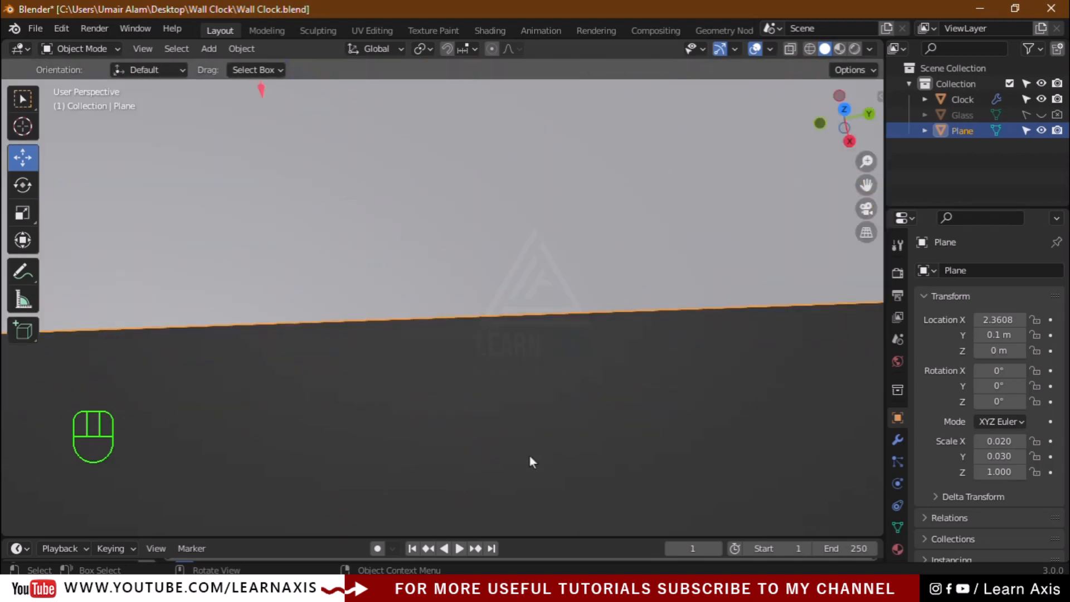
pyautogui.scroll(-1, 529, 454)
pyautogui.scroll(-4, 530, 457)
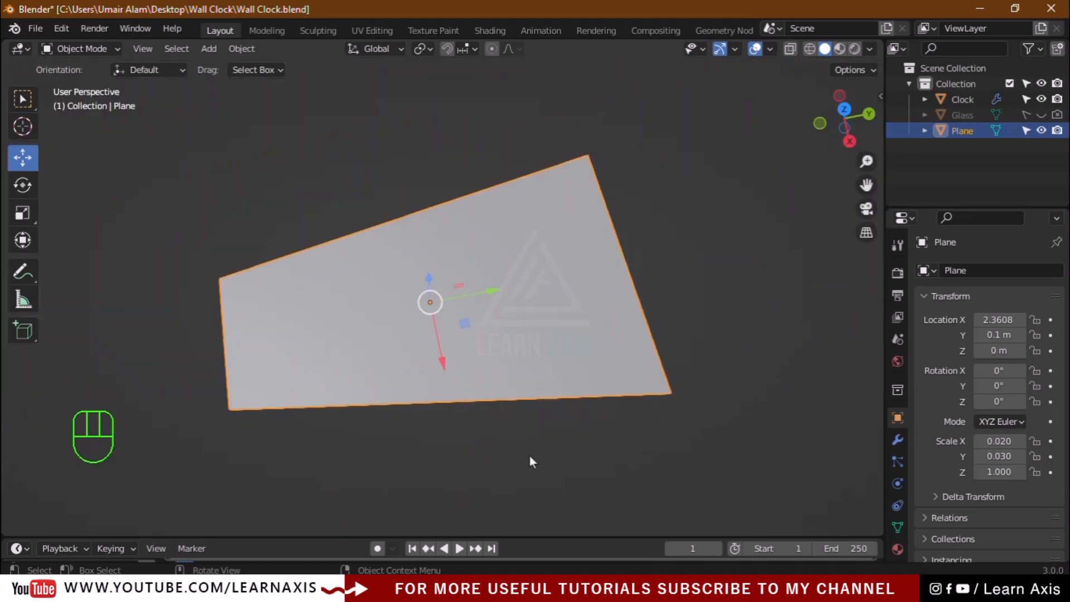
pyautogui.scroll(1, 530, 457)
pyautogui.moveTo(530, 458); pyautogui.dragTo(561, 345, button='middle')
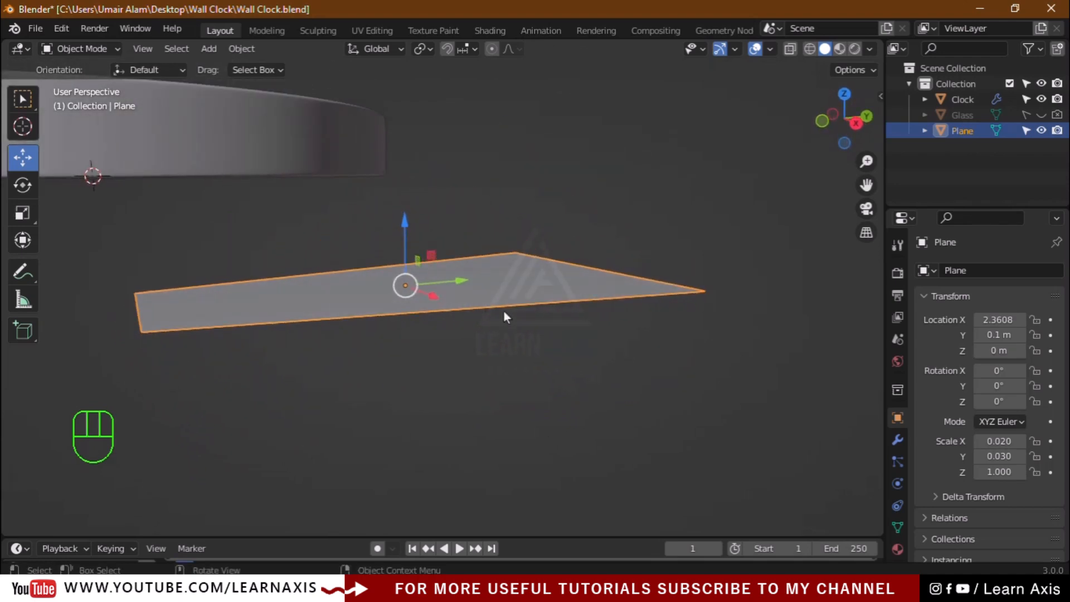
# Extrude the tapered plane's face upward by about 0.0027 m in Edit Mode with face selection, and expand the extrusion settings
pyautogui.press('Tab')
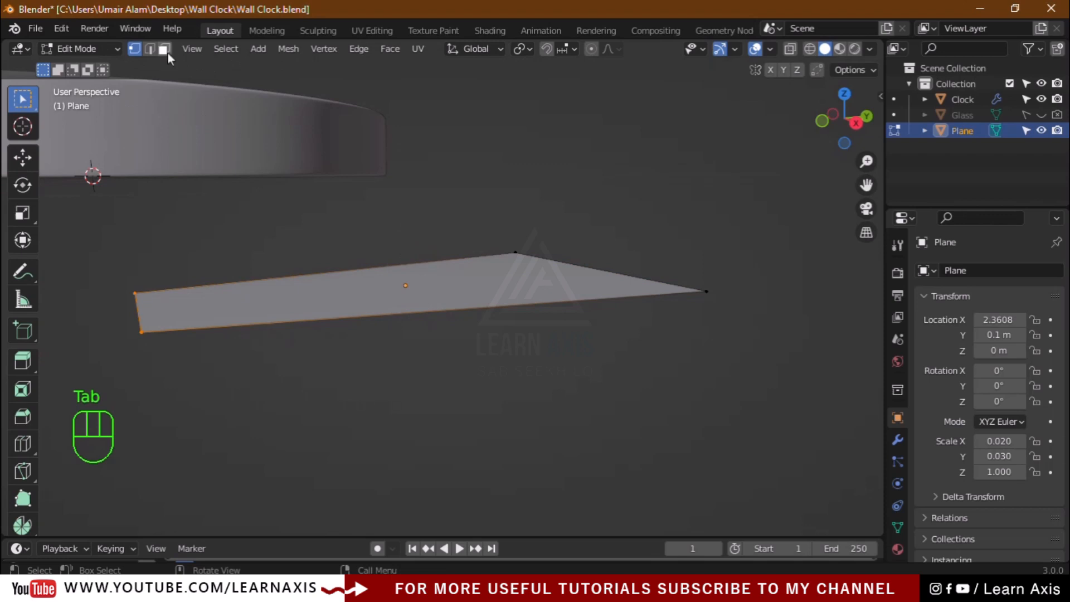
pyautogui.click(164, 49)
pyautogui.click(513, 285)
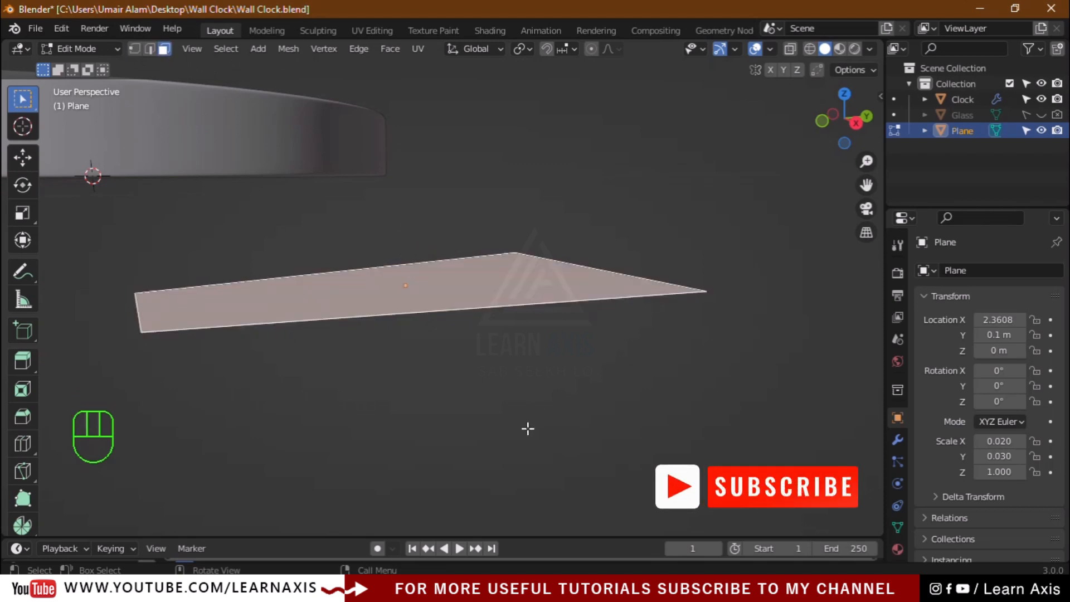
pyautogui.press('e')
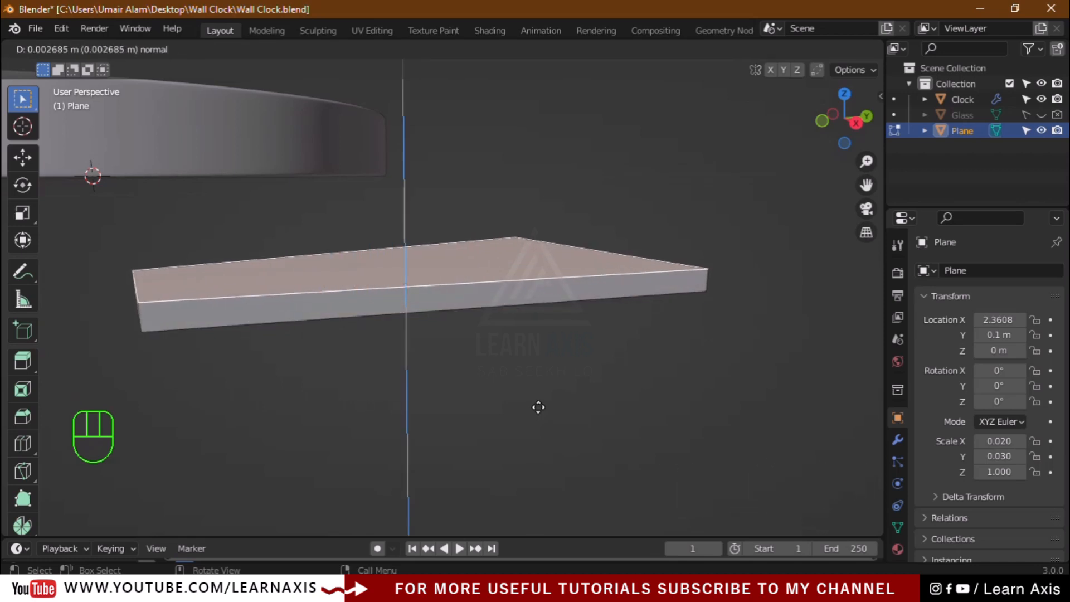
pyautogui.click(538, 408)
pyautogui.click(60, 522)
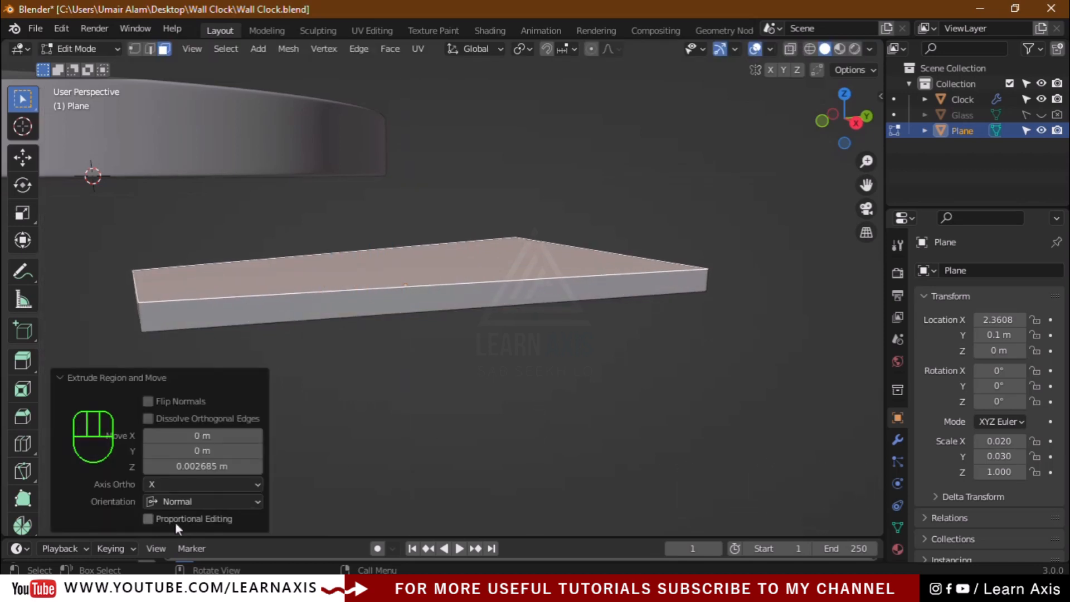
# Try extrusion heights of 0.002 m, 0.005 m and 0.004 m along Z for the tapered plane
pyautogui.doubleClick(207, 467)
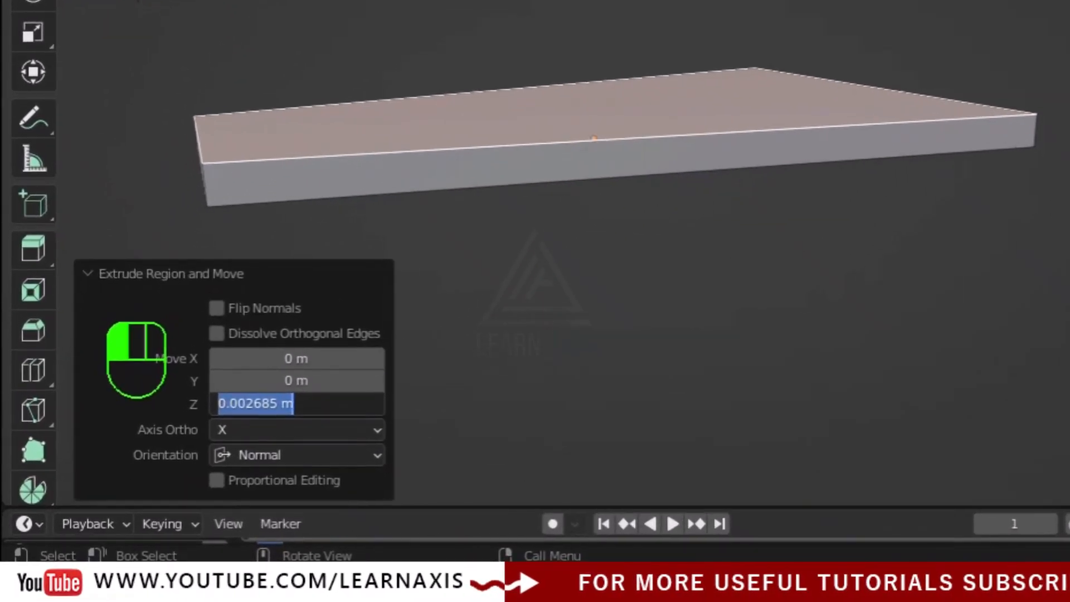
pyautogui.write('0.002')
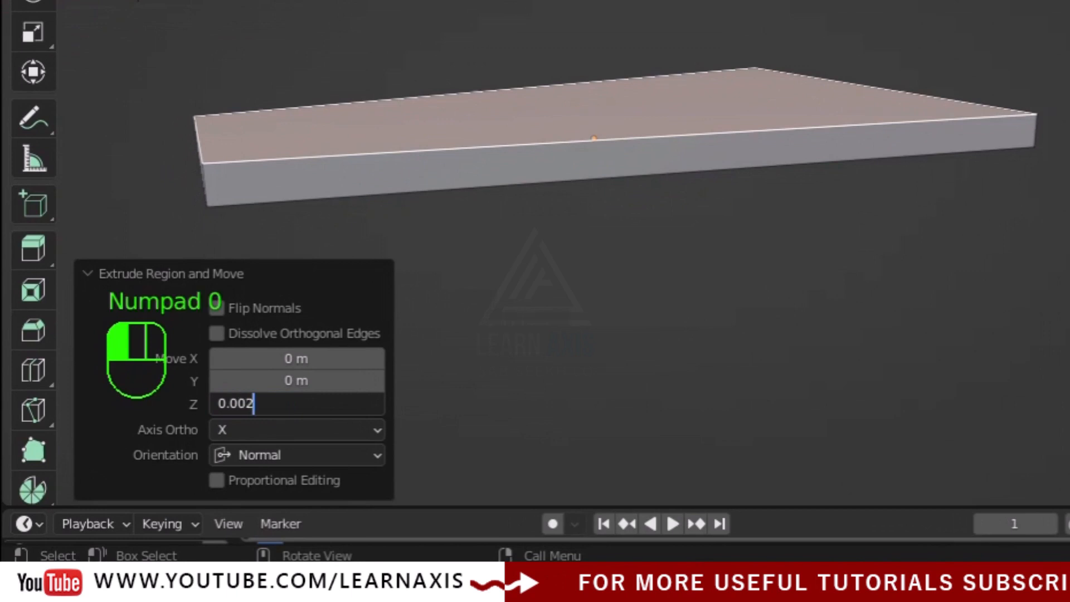
pyautogui.press('Return')
pyautogui.click(299, 402)
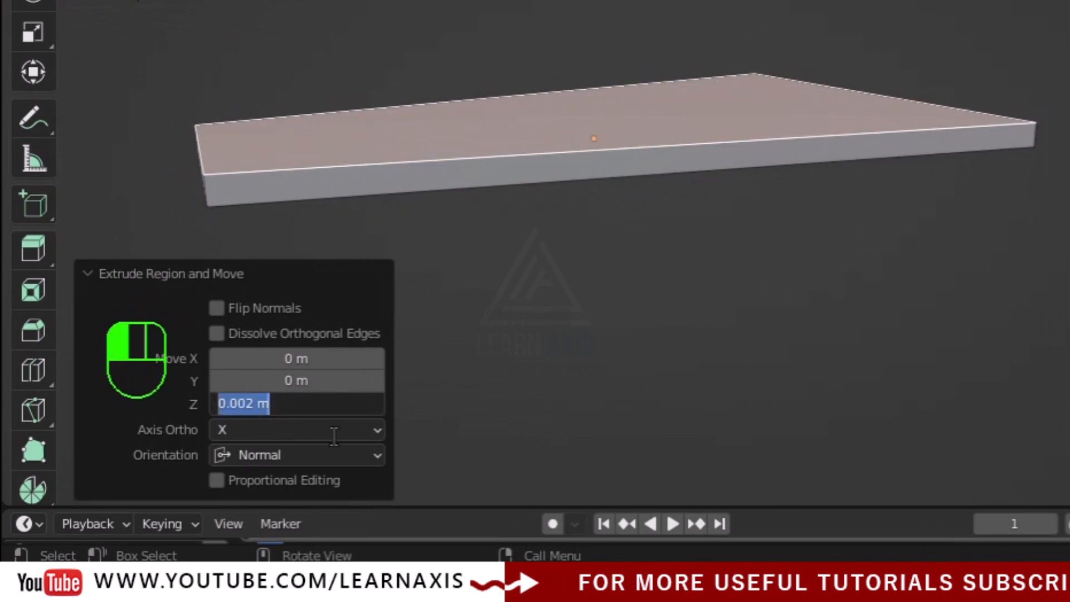
pyautogui.write('0.')
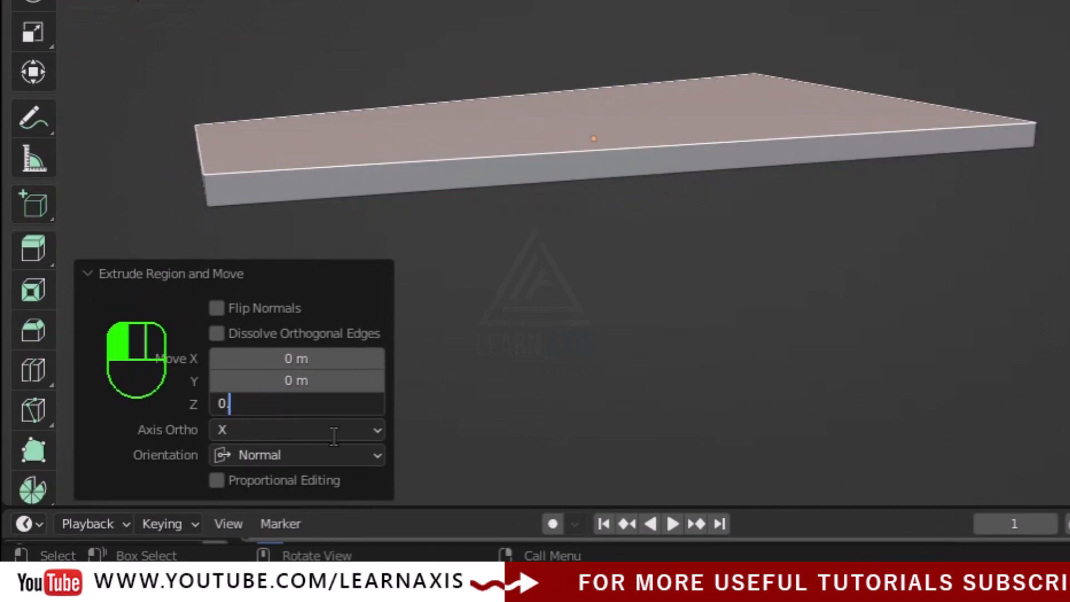
pyautogui.write('005')
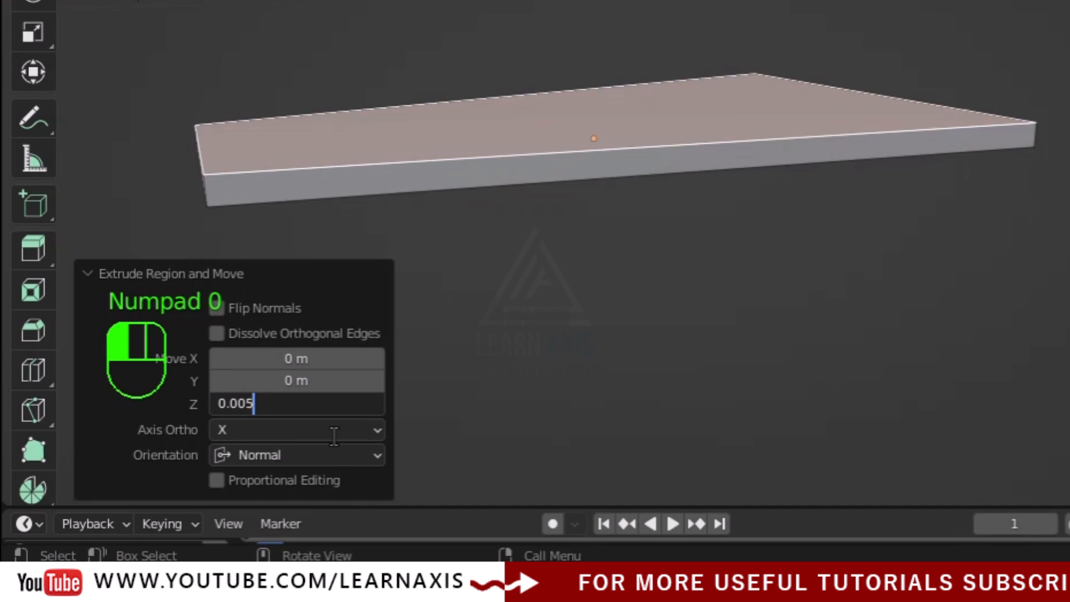
pyautogui.press('Return')
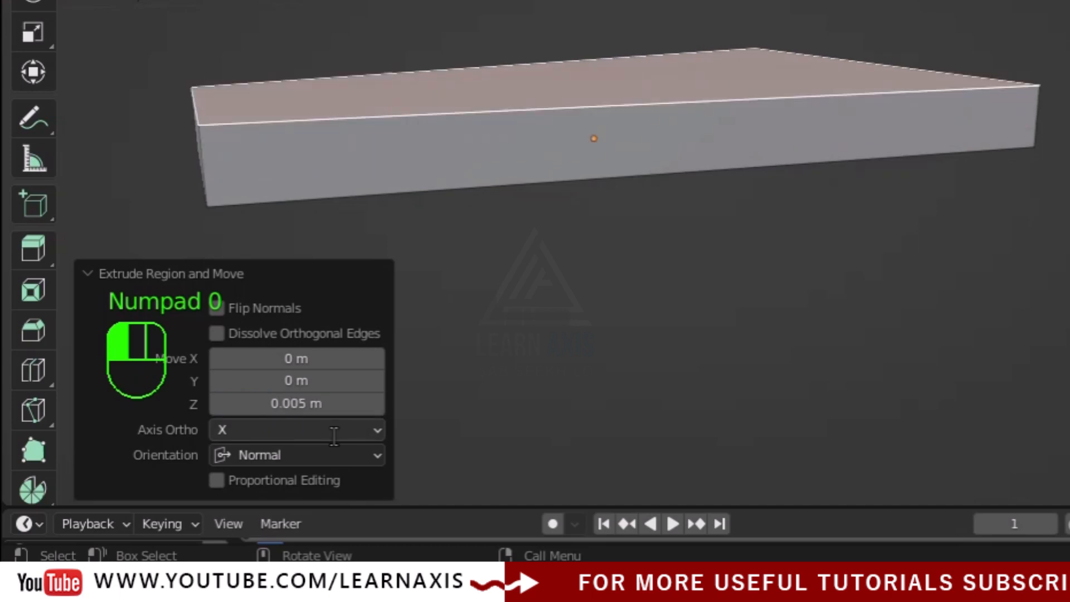
pyautogui.click(328, 404)
pyautogui.write('0.004')
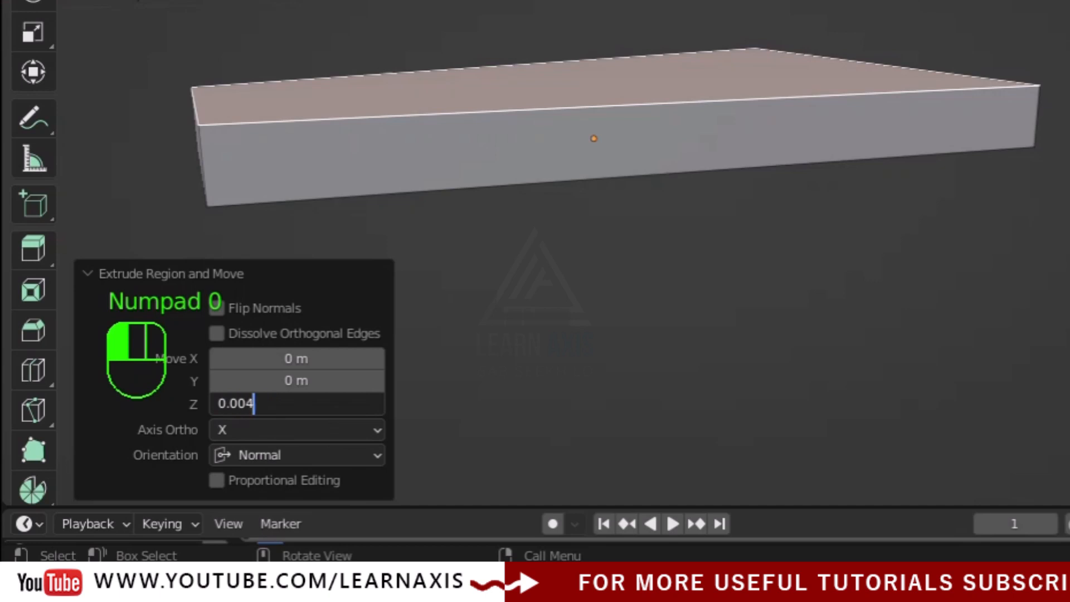
pyautogui.press('Return')
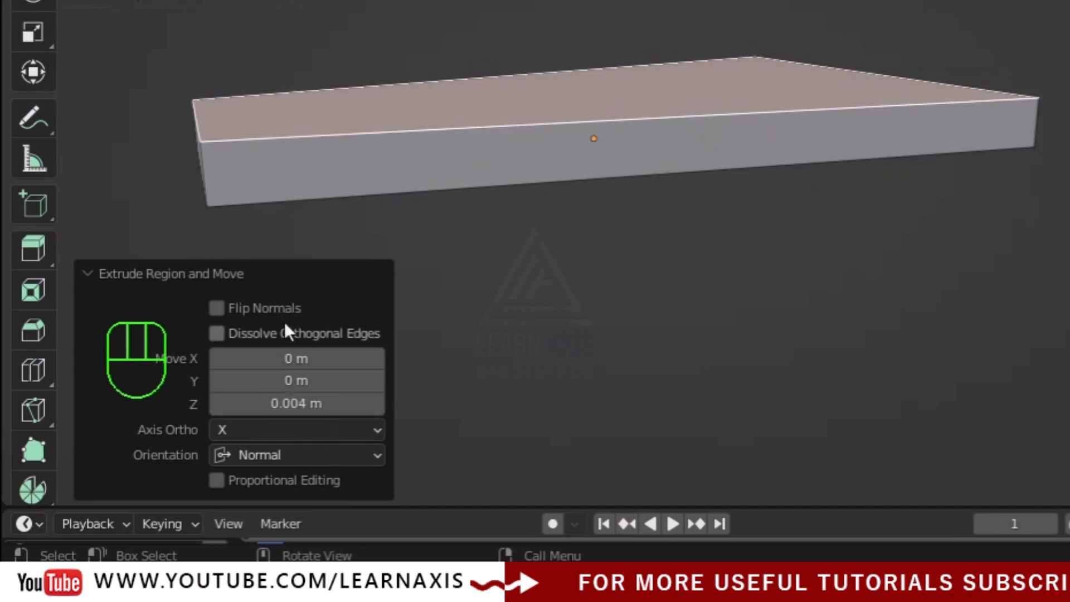
# Set the extrusion's Z height to 0.003 m and return to Object Mode
pyautogui.click(309, 399)
pyautogui.write('0.003')
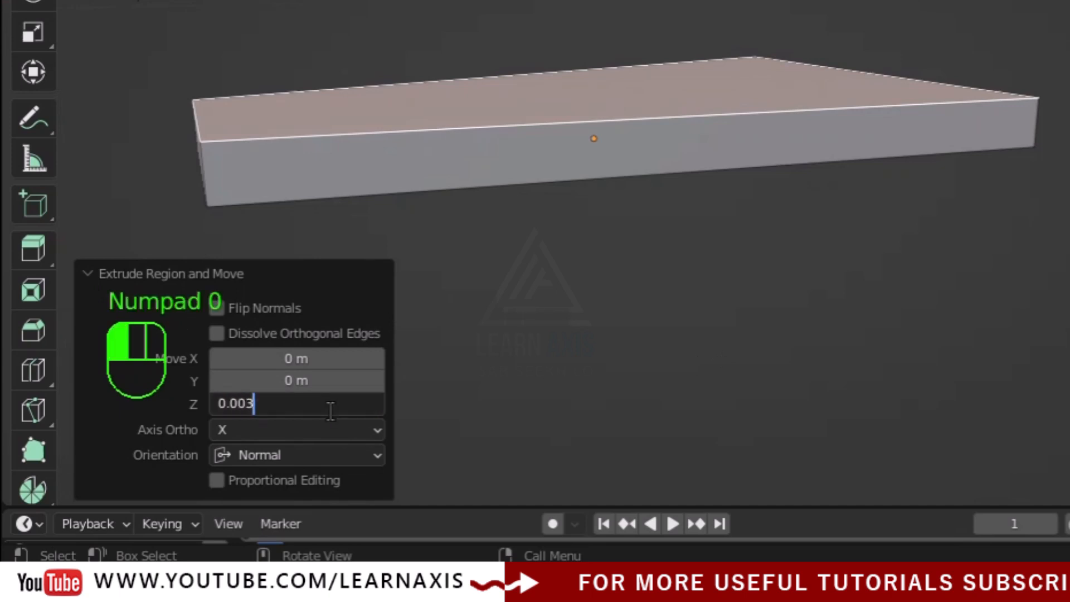
pyautogui.press('Return')
pyautogui.click(89, 276)
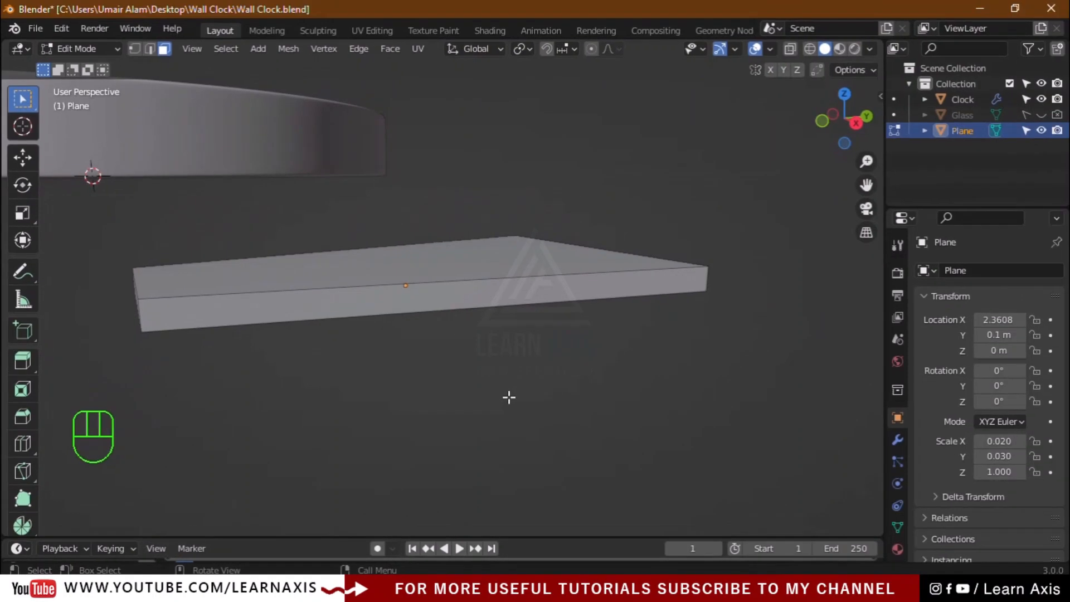
pyautogui.press('Tab')
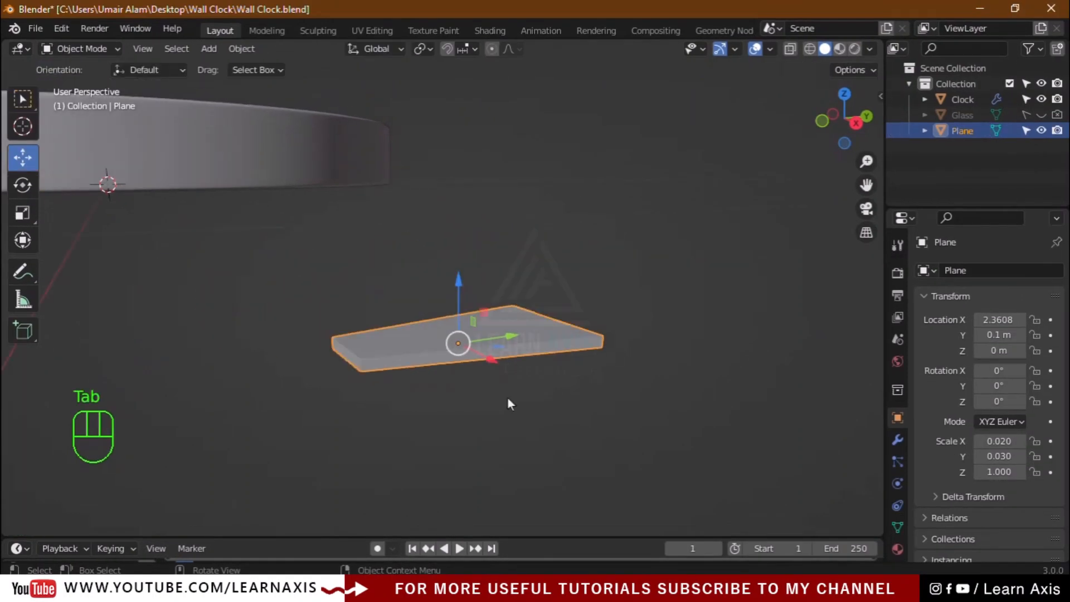
# In top view, move the extruded plane along X onto the clock face, to about X 0.029 m
pyautogui.moveTo(508, 400); pyautogui.dragTo(390, 454, button='middle')
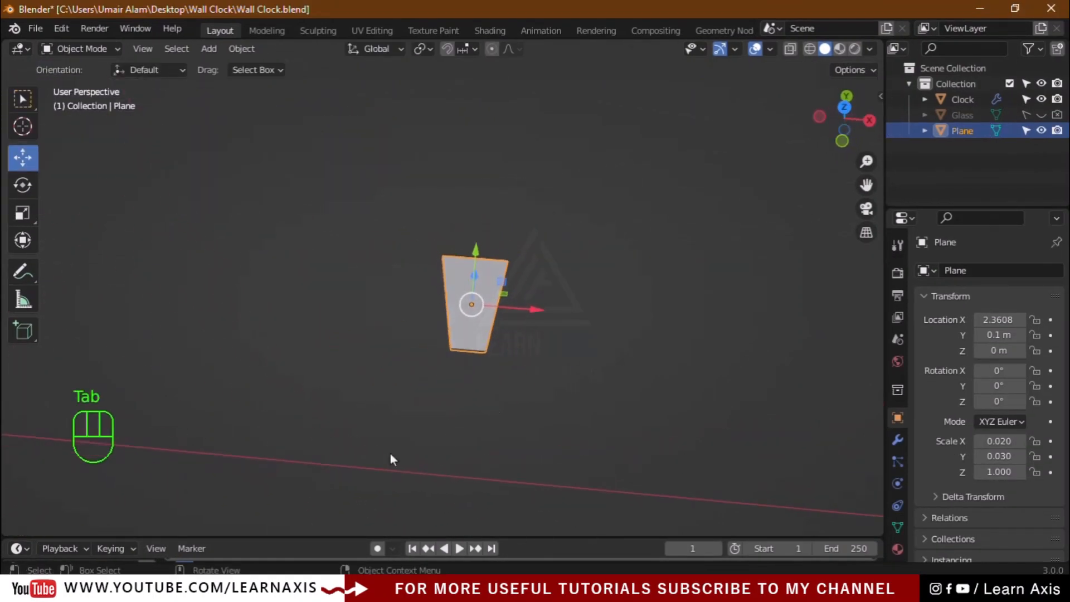
pyautogui.scroll(-4, 390, 454)
pyautogui.press('KP_7')
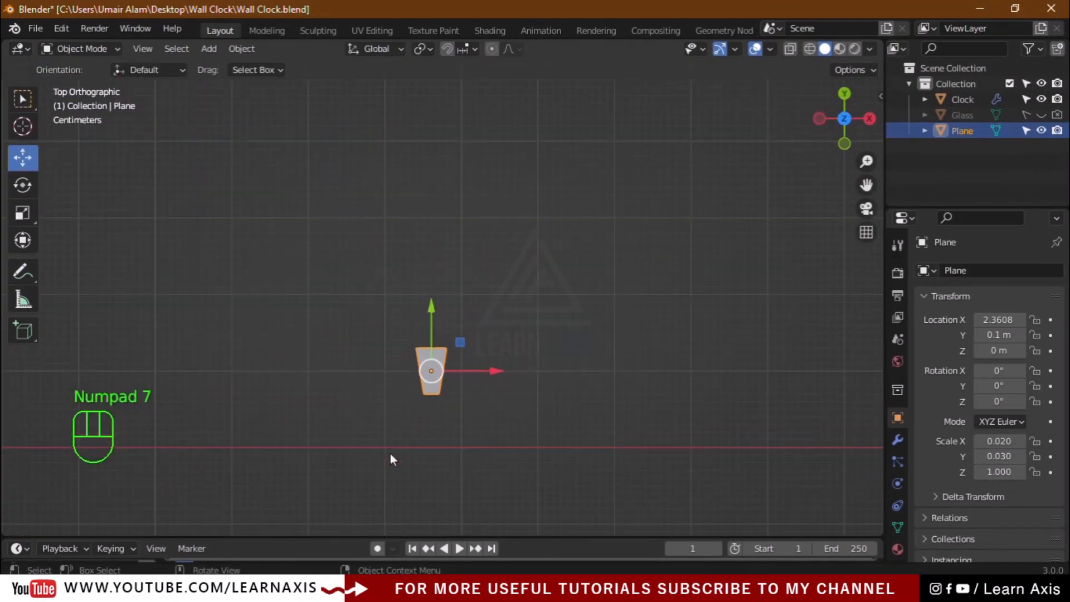
pyautogui.scroll(-5, 472, 403)
pyautogui.scroll(5, 318, 410)
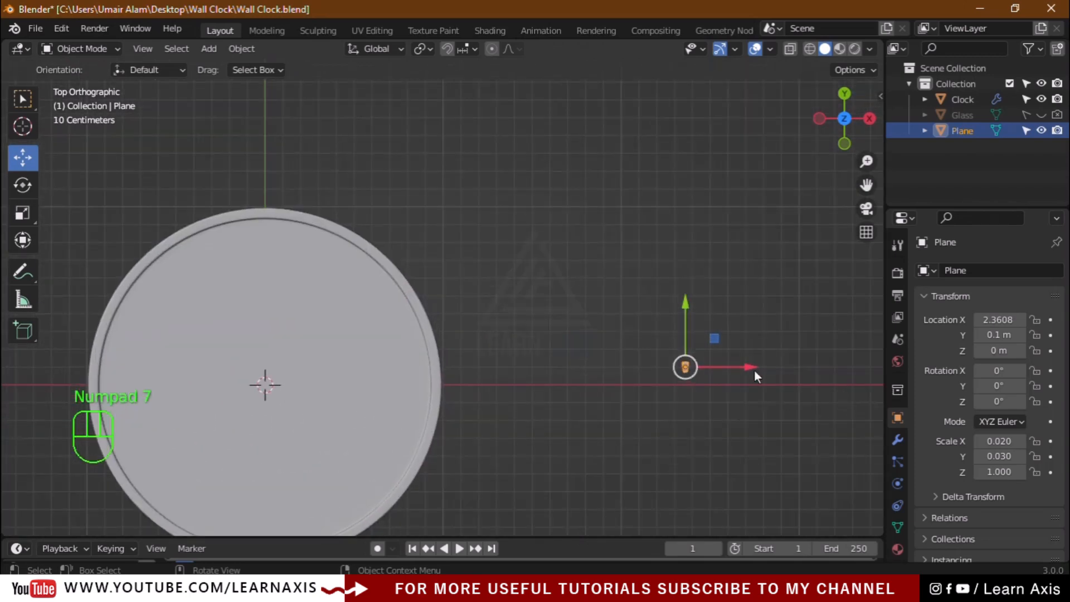
pyautogui.moveTo(754, 374); pyautogui.dragTo(323, 394)
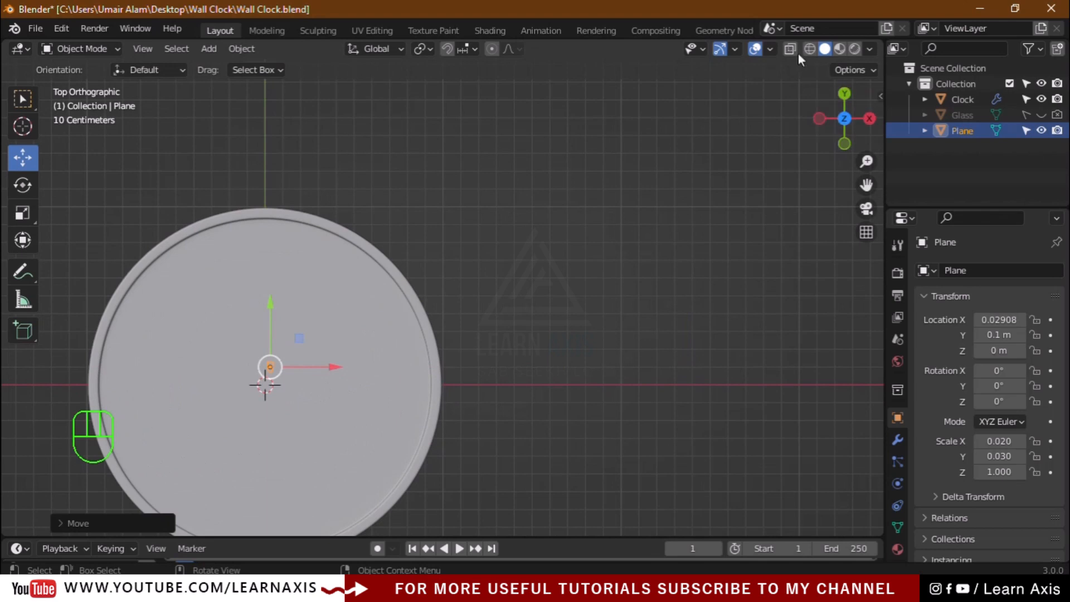
# With X-ray on, align the plane to the clock's centre at about X 0.001 m and move it to about Y 0.86 m
pyautogui.click(783, 48)
pyautogui.scroll(3, 186, 441)
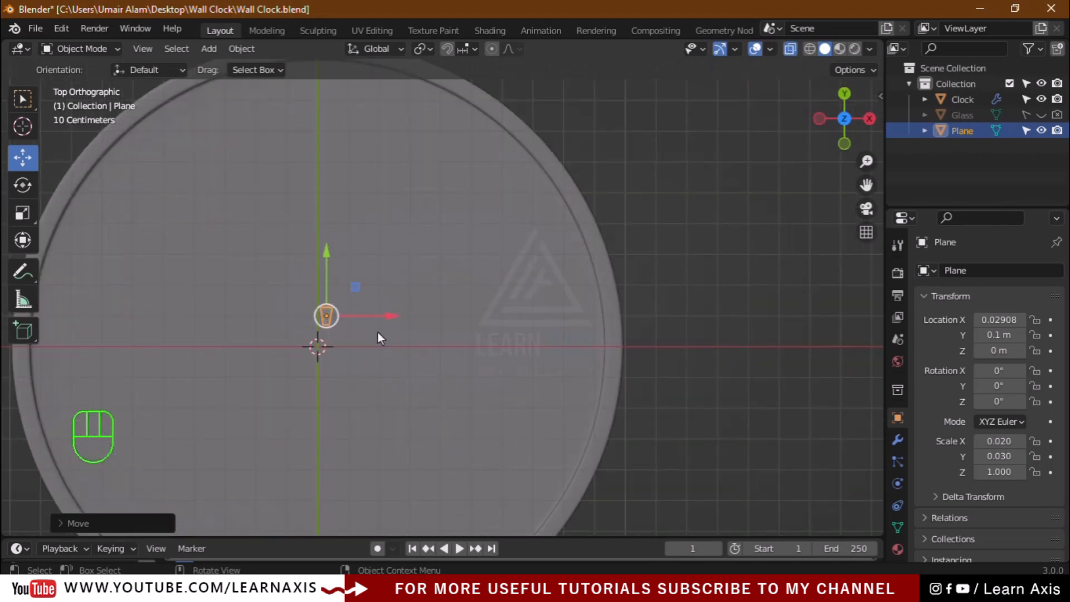
pyautogui.moveTo(385, 317)
pyautogui.keyDown('ctrl'); pyautogui.mouseDown()
pyautogui.moveTo(369, 314)
pyautogui.moveTo(380, 315)
pyautogui.mouseUp(); pyautogui.keyUp('ctrl')
pyautogui.scroll(-1, 380, 315)
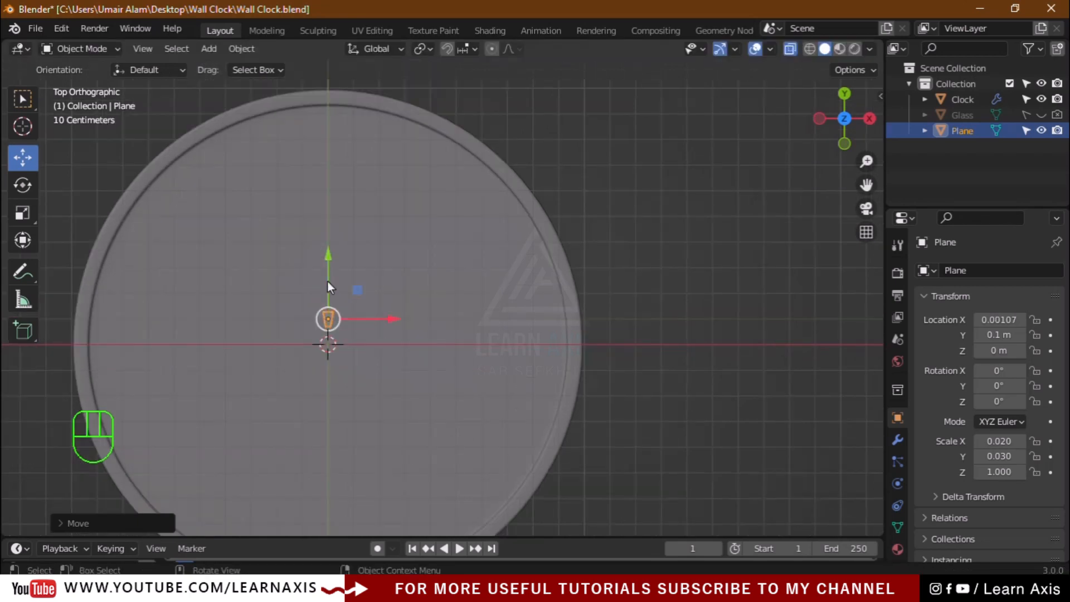
pyautogui.moveTo(326, 253); pyautogui.dragTo(369, 527)
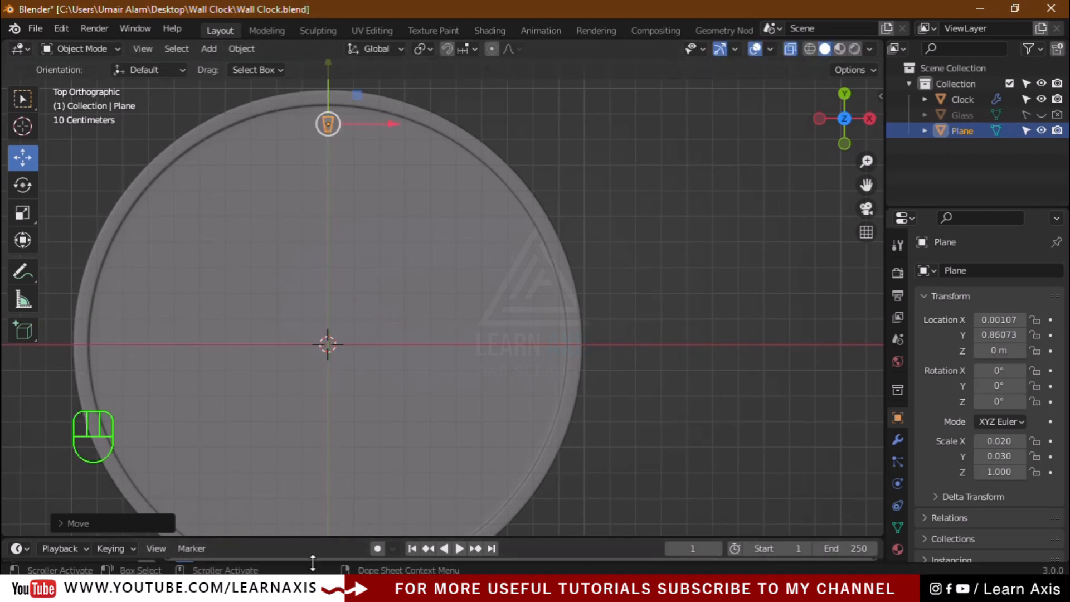
# Raise the plane along Z to about 0.11 m, near the level of the recessed clock face
pyautogui.moveTo(684, 212); pyautogui.dragTo(517, 252, button='middle')
pyautogui.scroll(5, 524, 267)
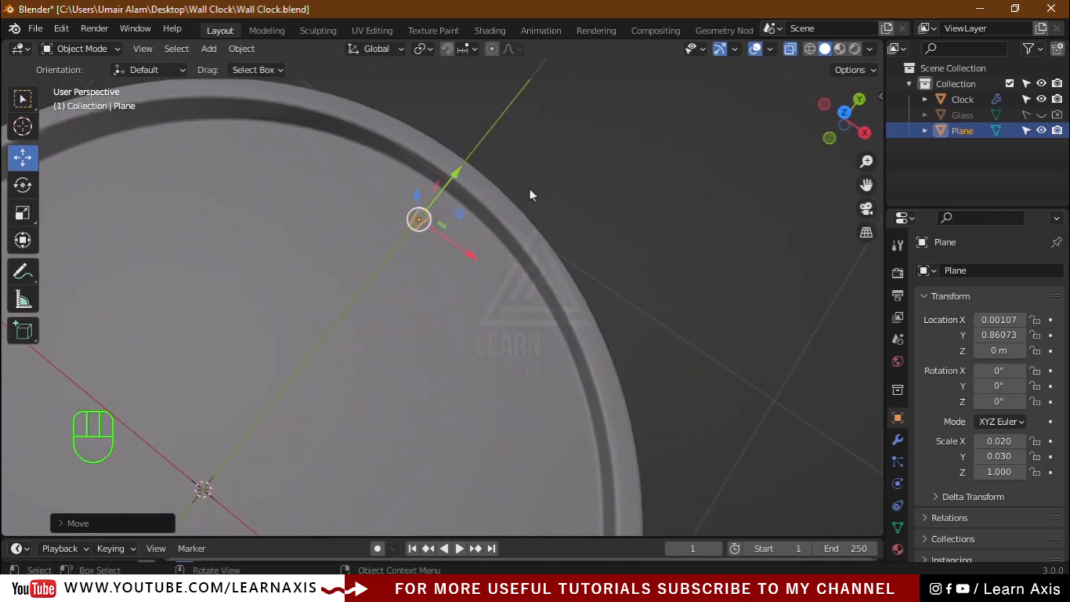
pyautogui.moveTo(614, 362); pyautogui.dragTo(573, 219, button='middle')
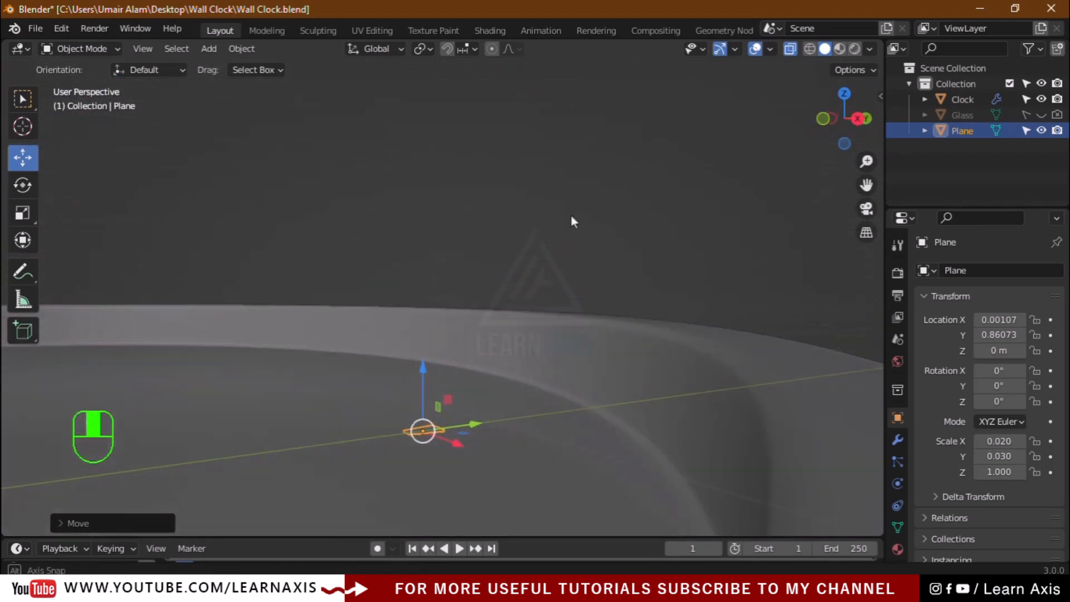
pyautogui.moveTo(426, 353); pyautogui.dragTo(453, 313)
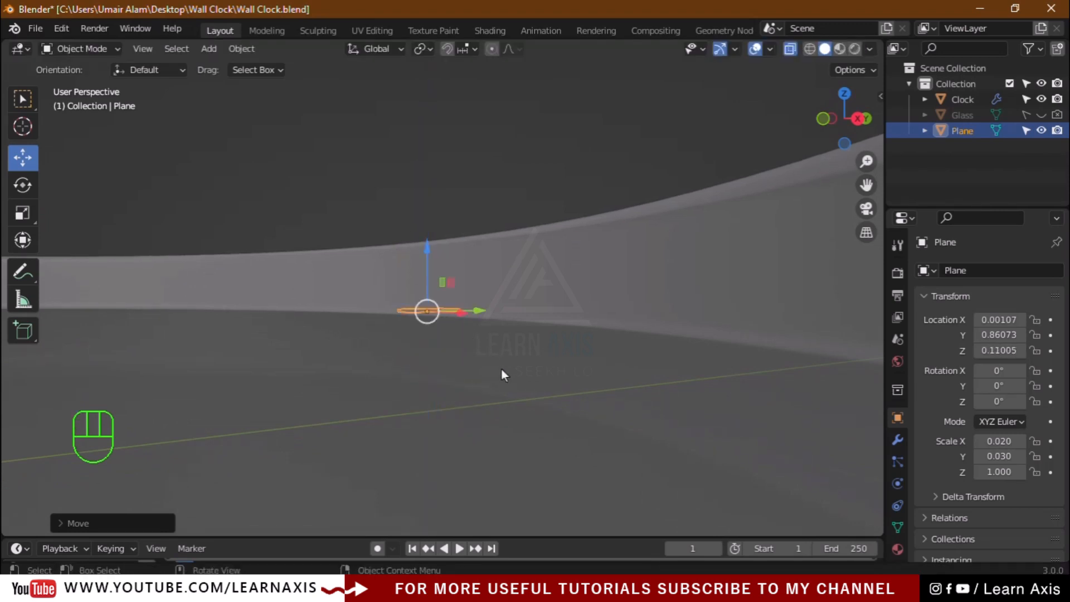
# Turn off X-ray and lower the plane along Z to about 0.099 m, onto the recessed clock face
pyautogui.moveTo(501, 370); pyautogui.dragTo(511, 400, button='middle')
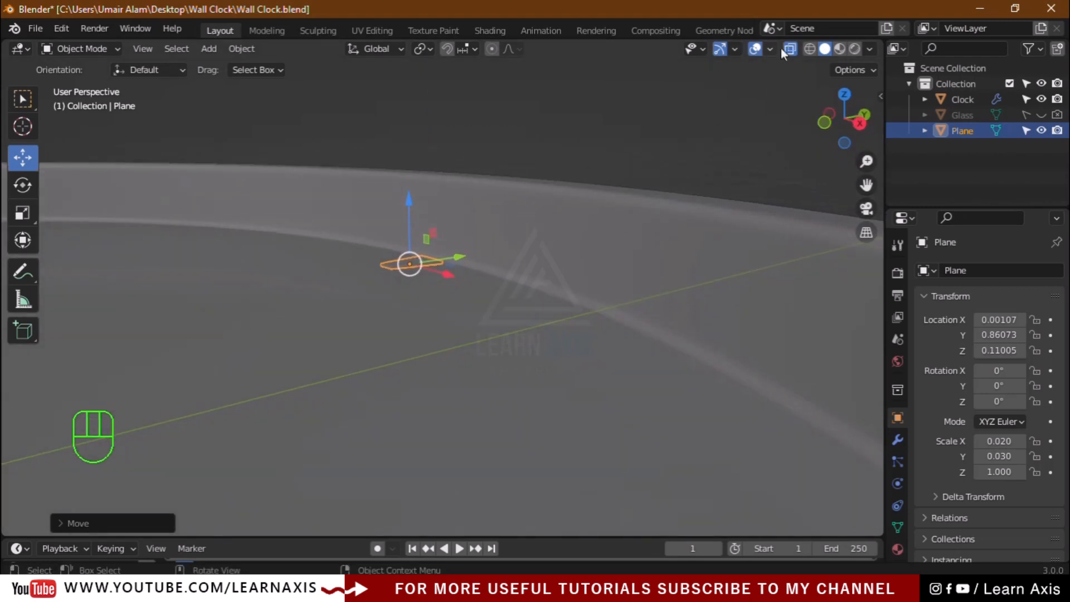
pyautogui.click(786, 49)
pyautogui.scroll(4, 429, 291)
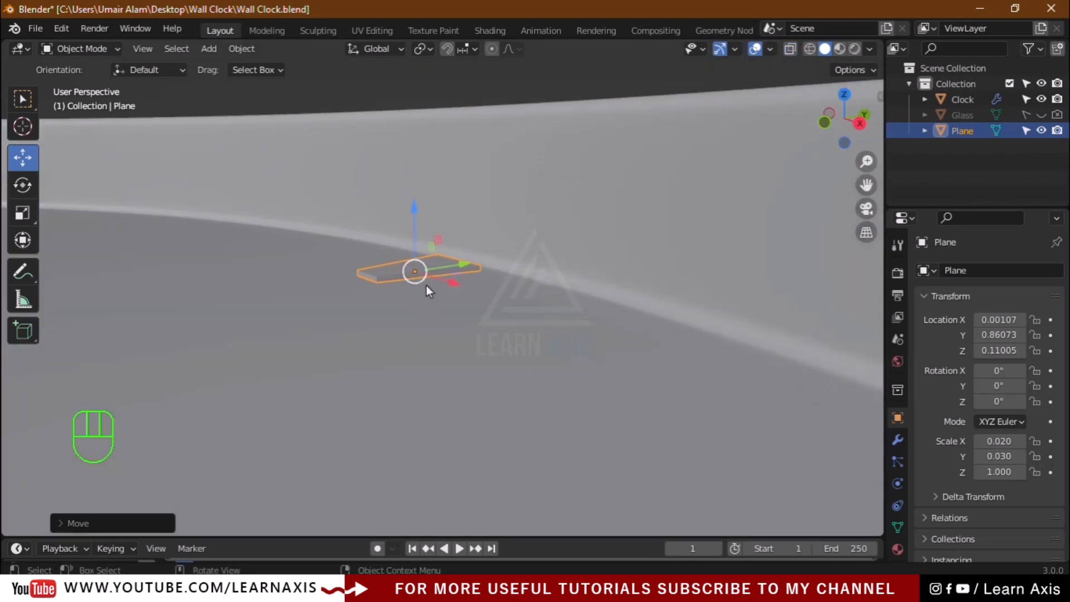
pyautogui.moveTo(419, 208)
pyautogui.mouseDown()
pyautogui.moveTo(413, 248)
pyautogui.moveTo(411, 211)
pyautogui.mouseUp()
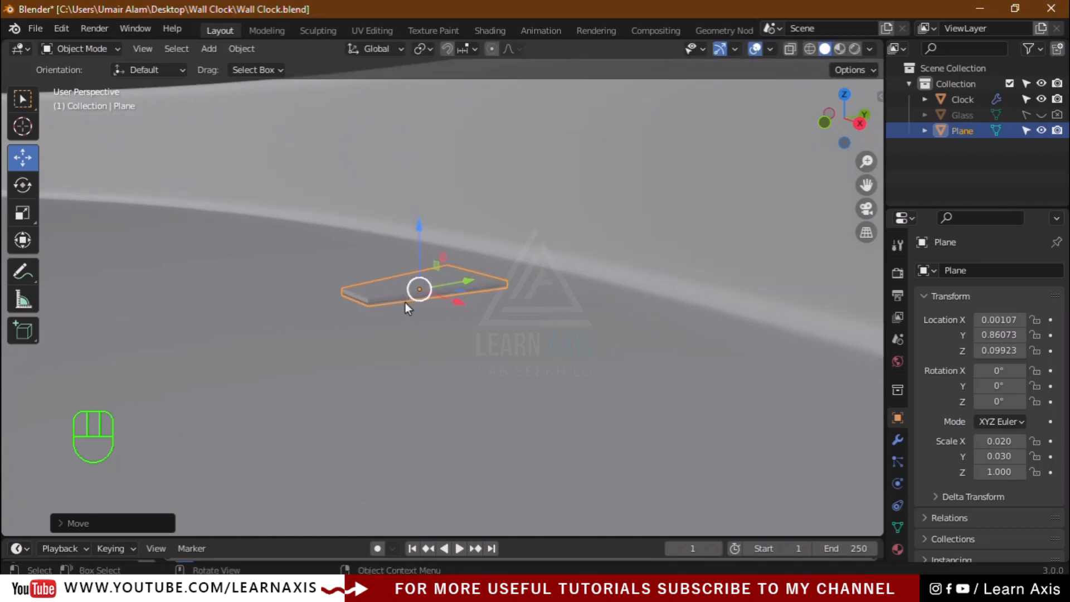
# Frame the plane up close and fine-tune its height along Z to about 0.1 m so it rests on the clock face
pyautogui.moveTo(385, 339); pyautogui.dragTo(417, 406, button='middle')
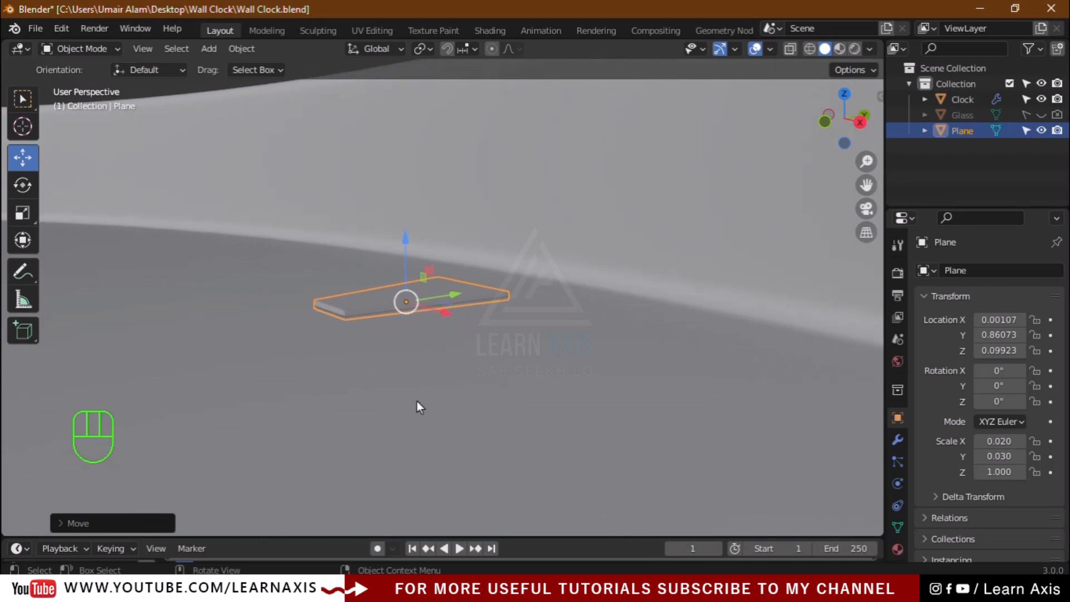
pyautogui.press('KP_Decimal')
pyautogui.moveTo(421, 412)
pyautogui.mouseDown(button='middle')
pyautogui.moveTo(435, 439)
pyautogui.moveTo(444, 419)
pyautogui.moveTo(433, 417)
pyautogui.mouseUp(button='middle')
pyautogui.press('g')
pyautogui.press('z')
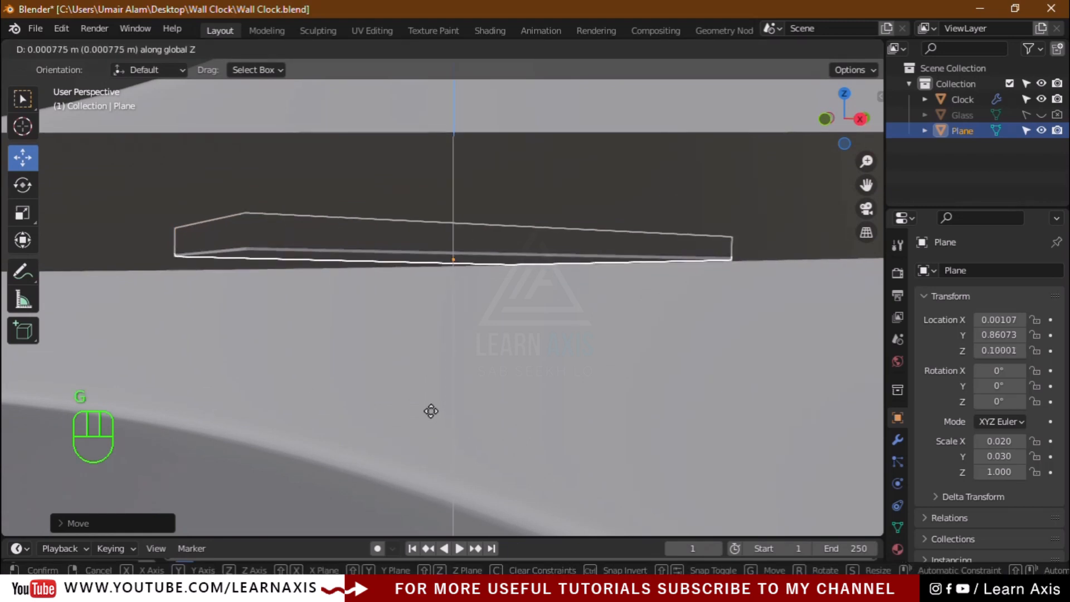
pyautogui.click(466, 416)
# Examine how the plane sits inside the clock's rim, first in perspective and then with the whole clock in top view
pyautogui.moveTo(464, 411); pyautogui.dragTo(576, 424, button='middle')
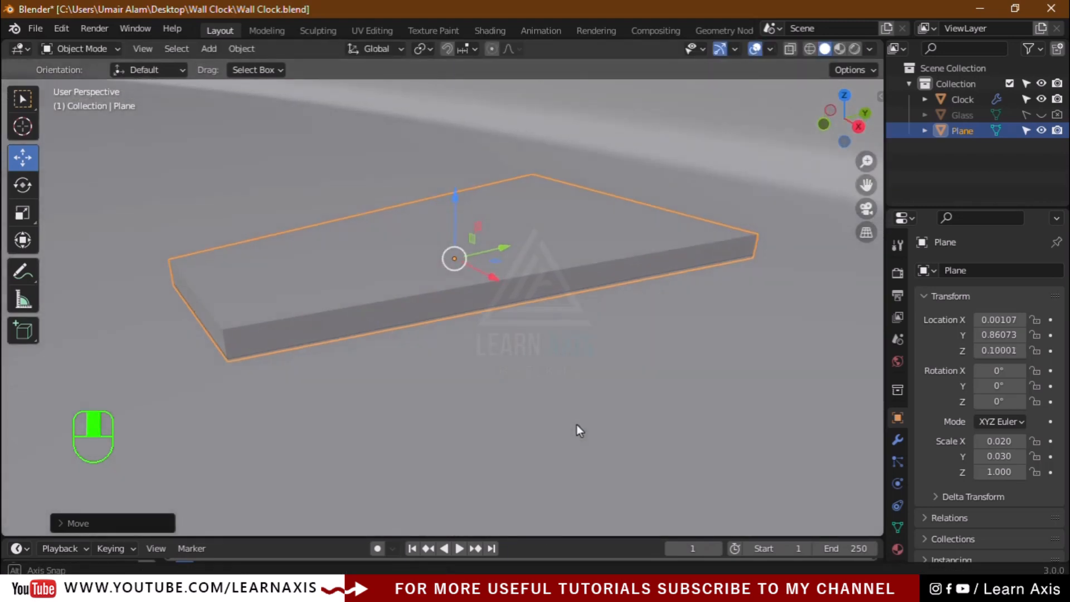
pyautogui.scroll(-3, 577, 425)
pyautogui.scroll(2, 577, 425)
pyautogui.scroll(-2, 577, 426)
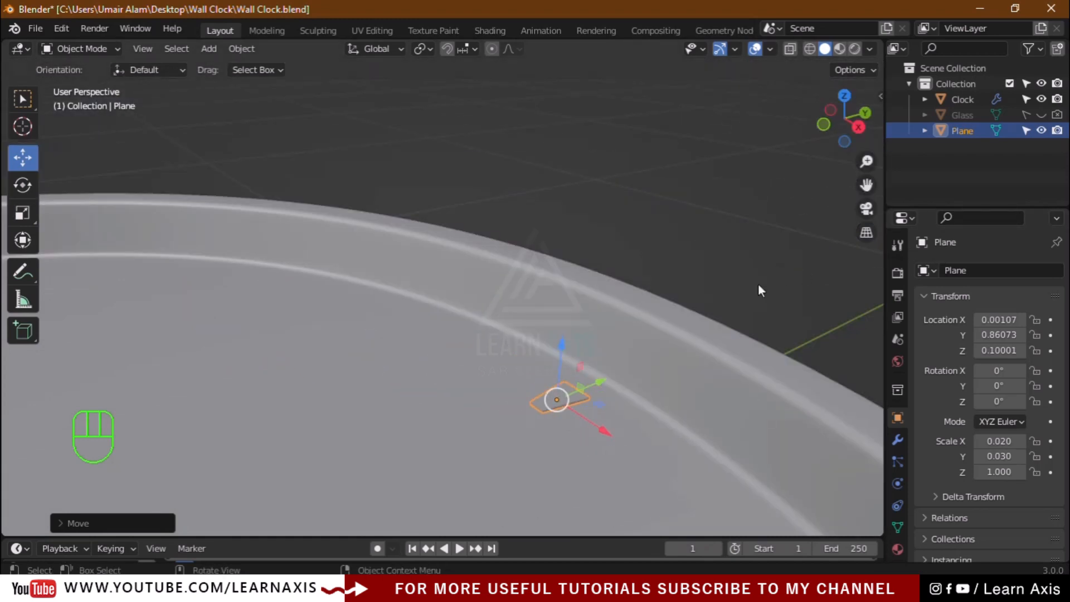
pyautogui.press('KP_7')
pyautogui.scroll(-5, 563, 357)
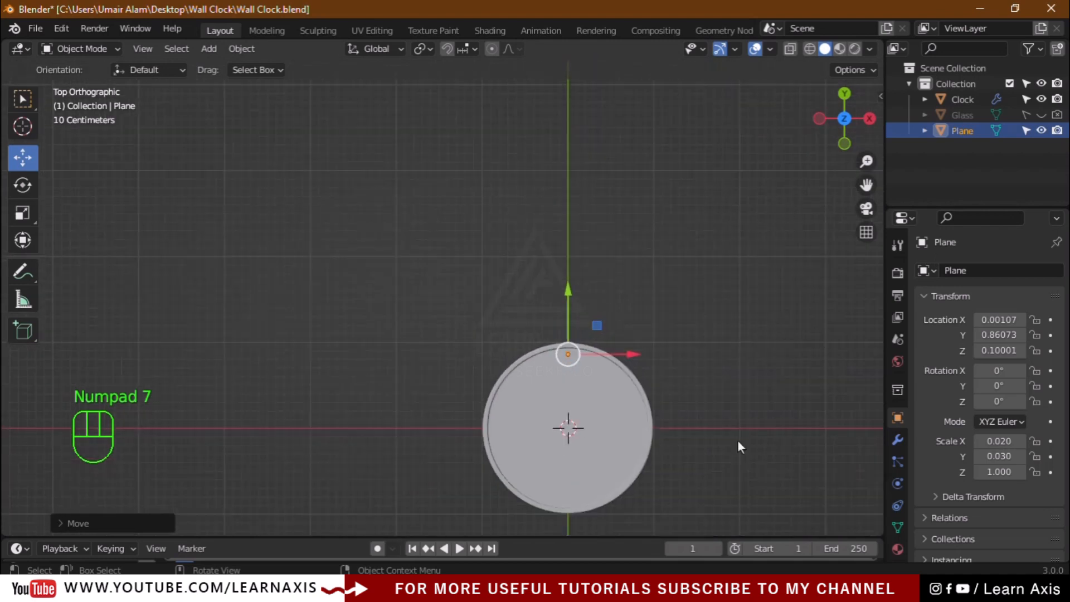
pyautogui.scroll(4, 680, 491)
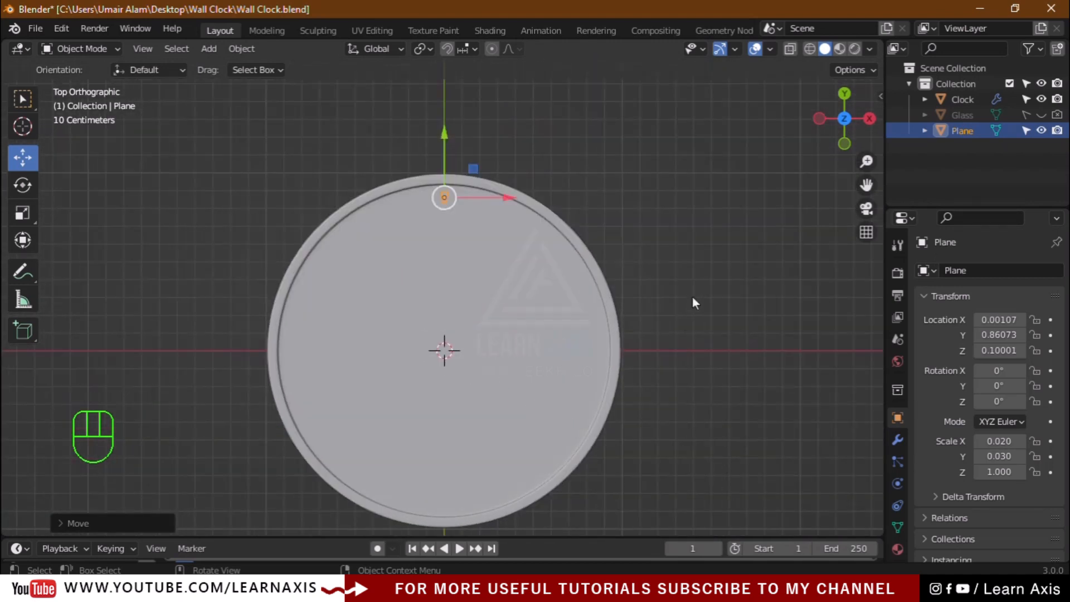
pyautogui.keyDown('shift'); pyautogui.moveTo(554, 256); pyautogui.dragTo(448, 205, button='middle'); pyautogui.keyUp('shift')
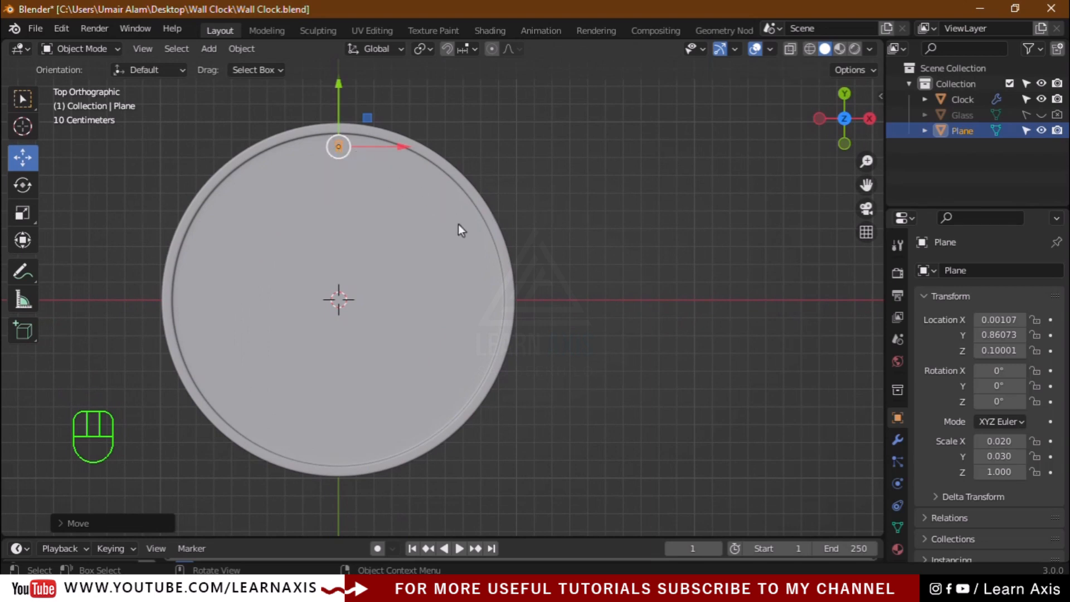
# Align the plane's X location to the clock with Align Tools, keeping the clock as the active object
pyautogui.press('shift')
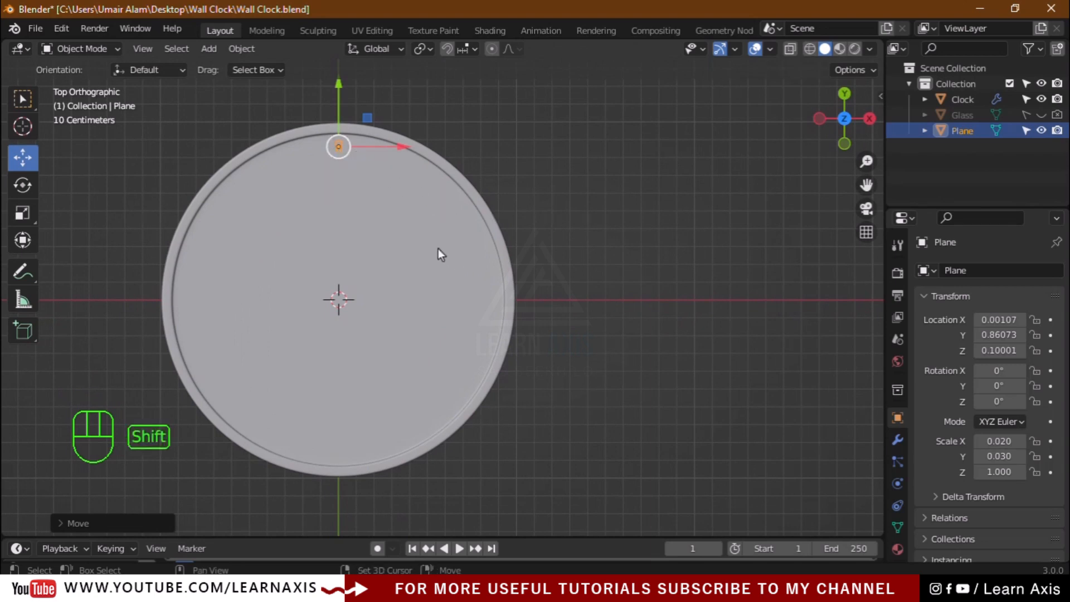
pyautogui.keyDown('shift'); pyautogui.click(438, 249); pyautogui.keyUp('shift')
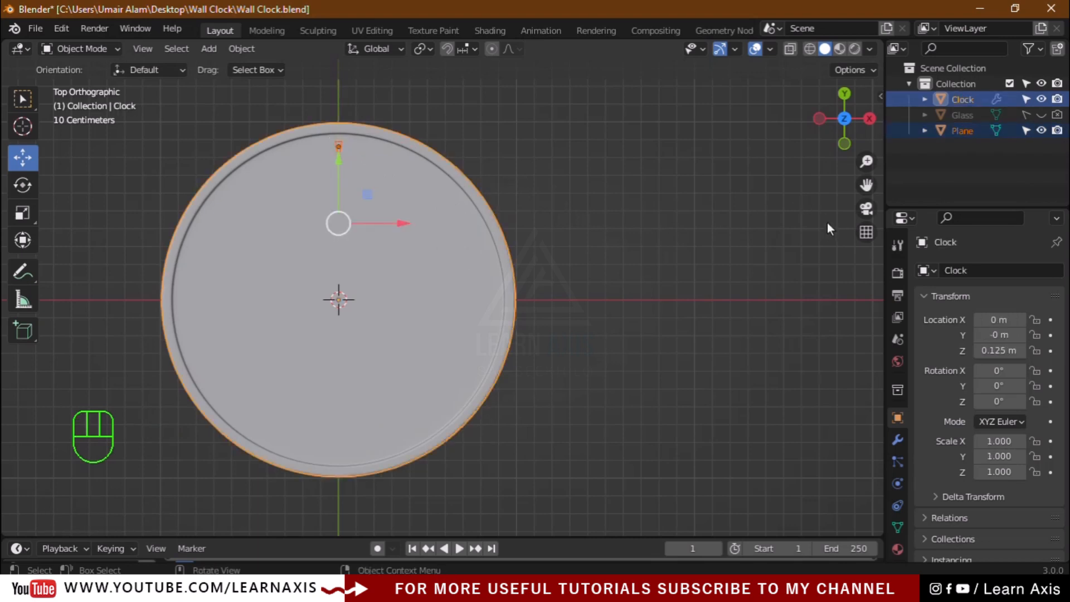
pyautogui.press('n')
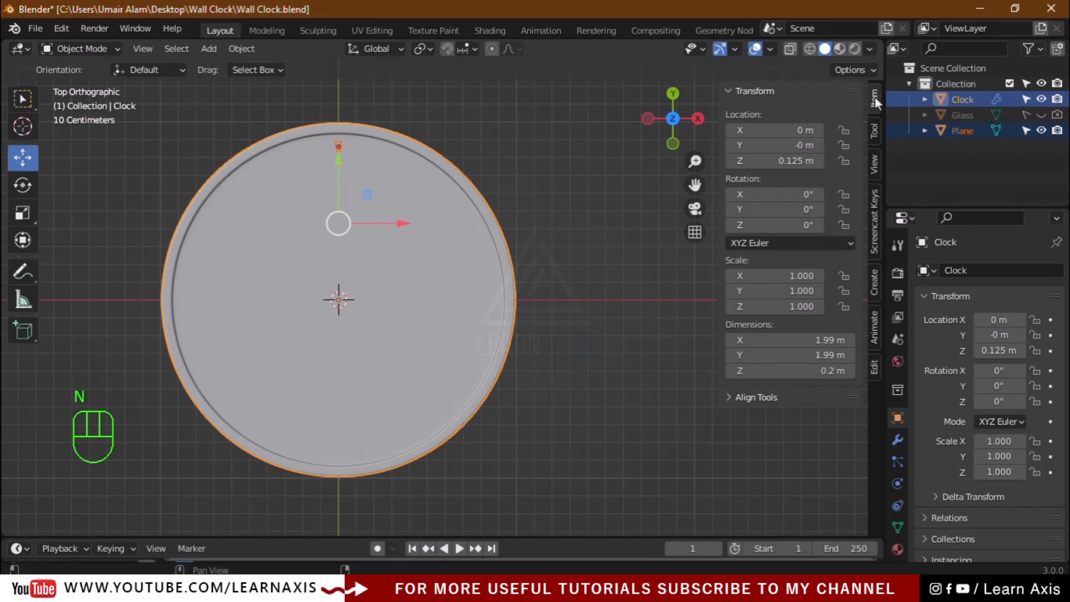
pyautogui.click(727, 91)
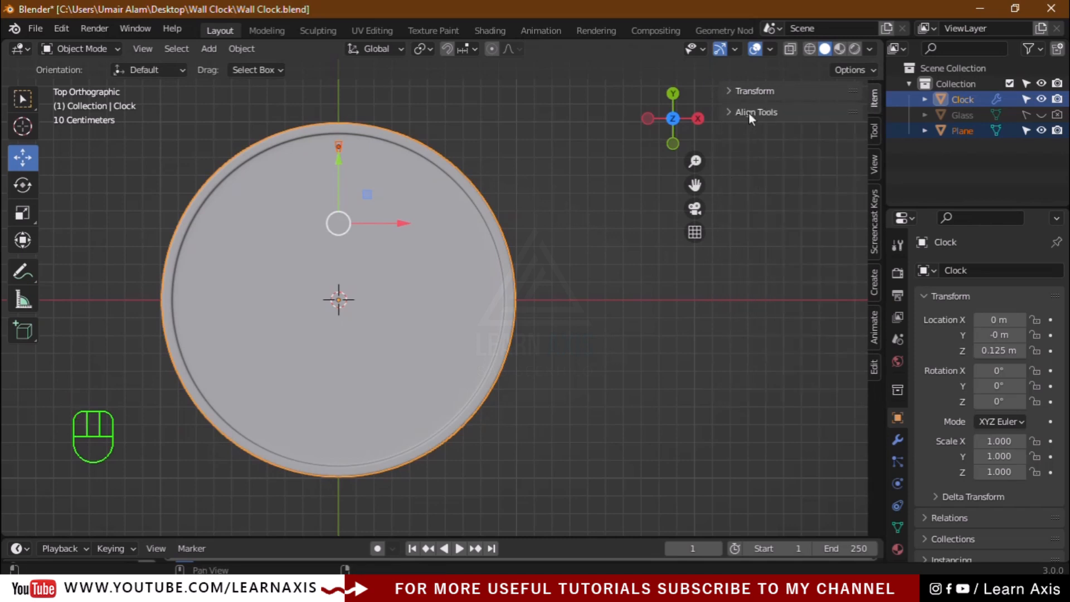
pyautogui.click(726, 112)
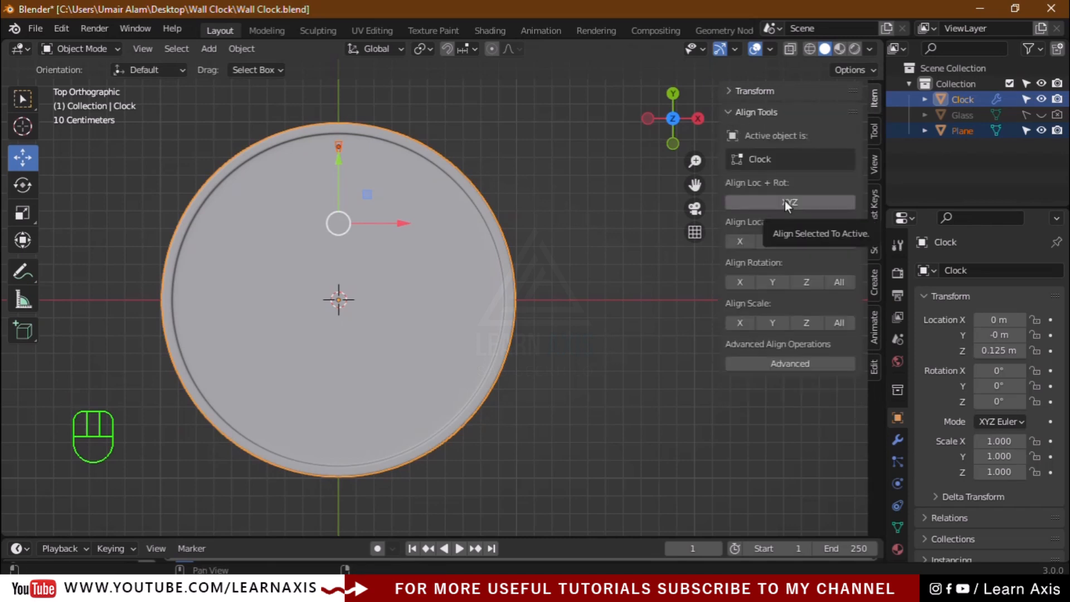
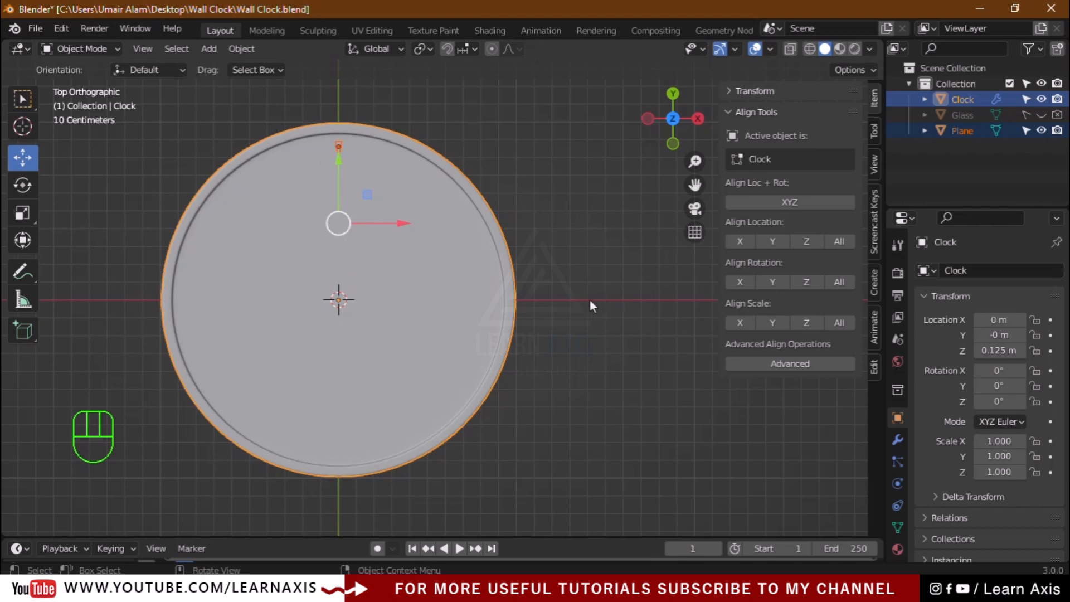
pyautogui.click(743, 245)
pyautogui.click(594, 226)
# Move the plane off the clock to about 0.93 m along X and realign its X location with the clock
pyautogui.click(337, 146)
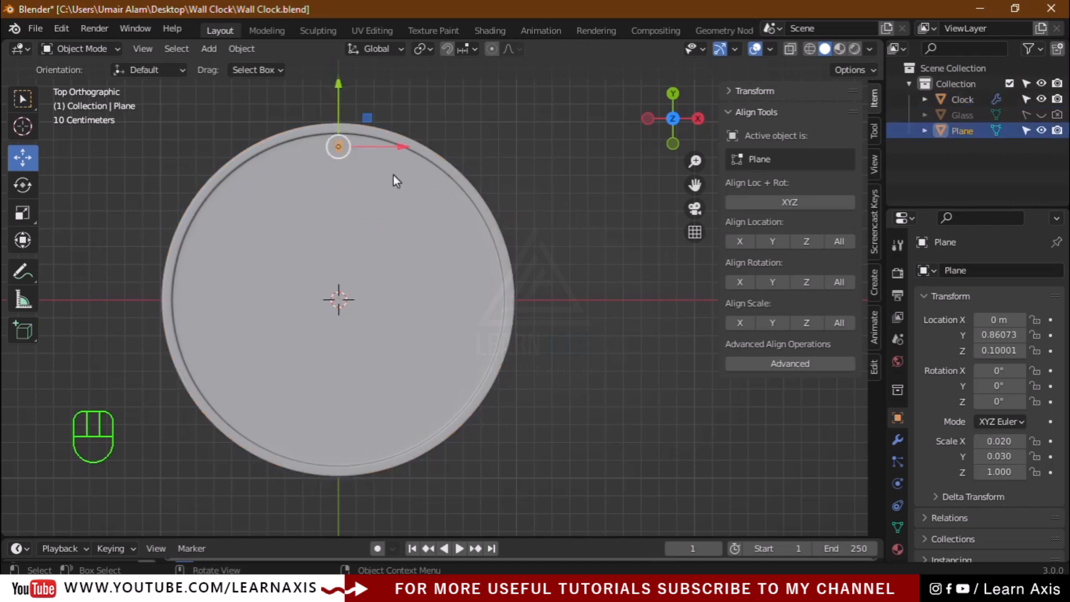
pyautogui.moveTo(407, 151); pyautogui.dragTo(585, 170)
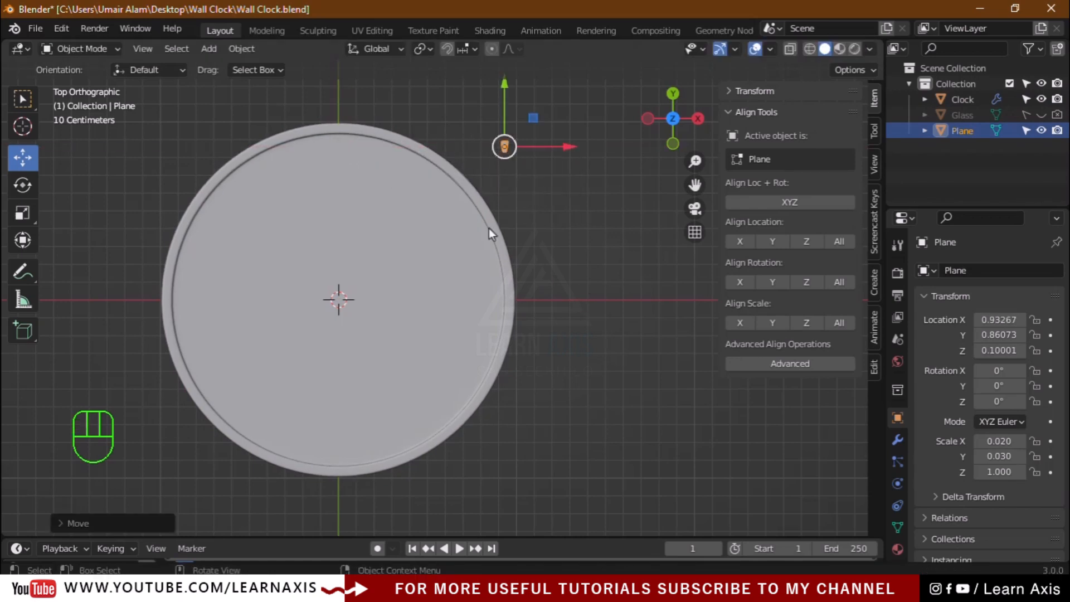
pyautogui.press('shift')
pyautogui.keyDown('shift'); pyautogui.click(477, 252); pyautogui.keyUp('shift')
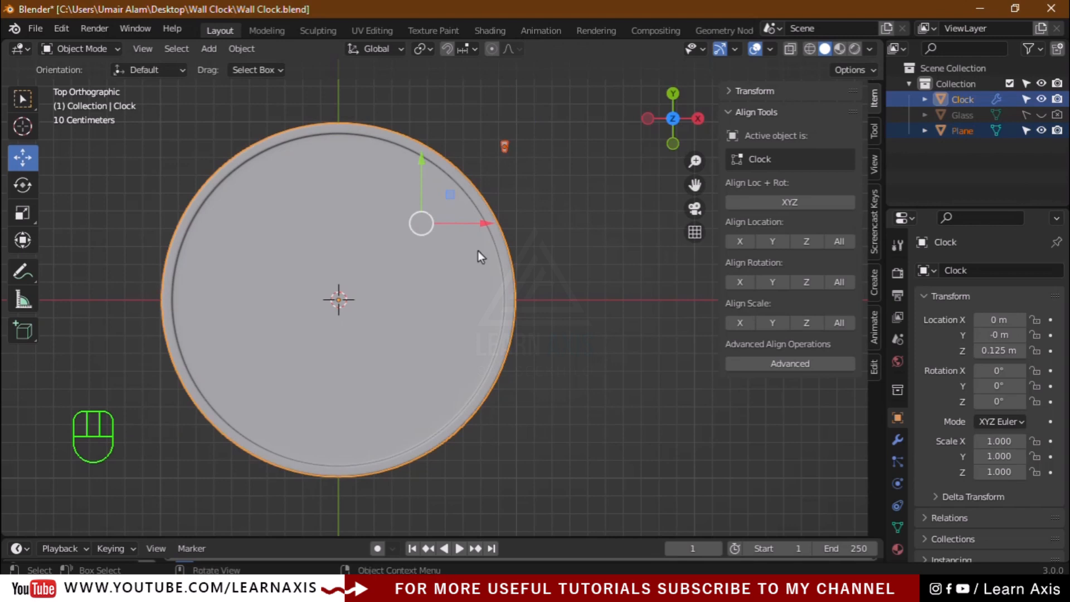
pyautogui.click(746, 243)
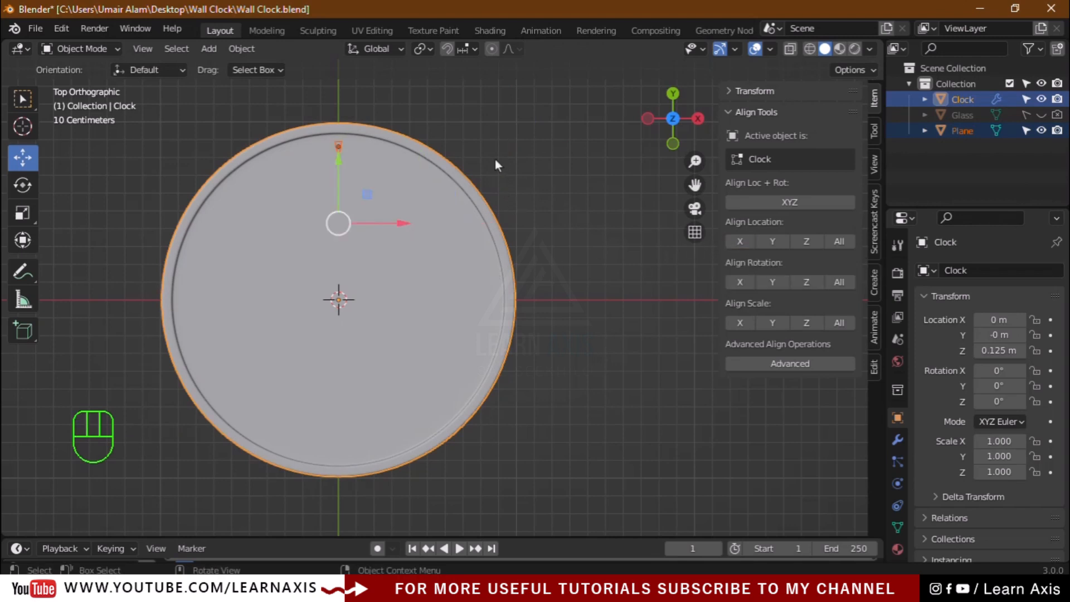
# Close the sidebar and rename the small tapered plane near the clock's rim as Hours
pyautogui.press('n')
pyautogui.click(562, 258)
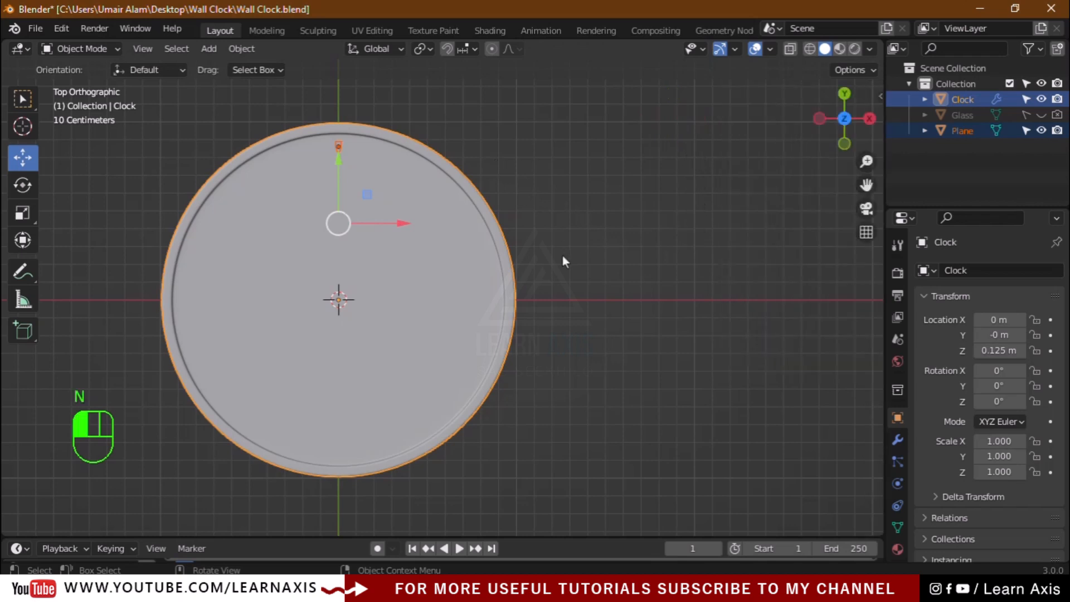
pyautogui.moveTo(607, 324); pyautogui.dragTo(597, 306, button='middle')
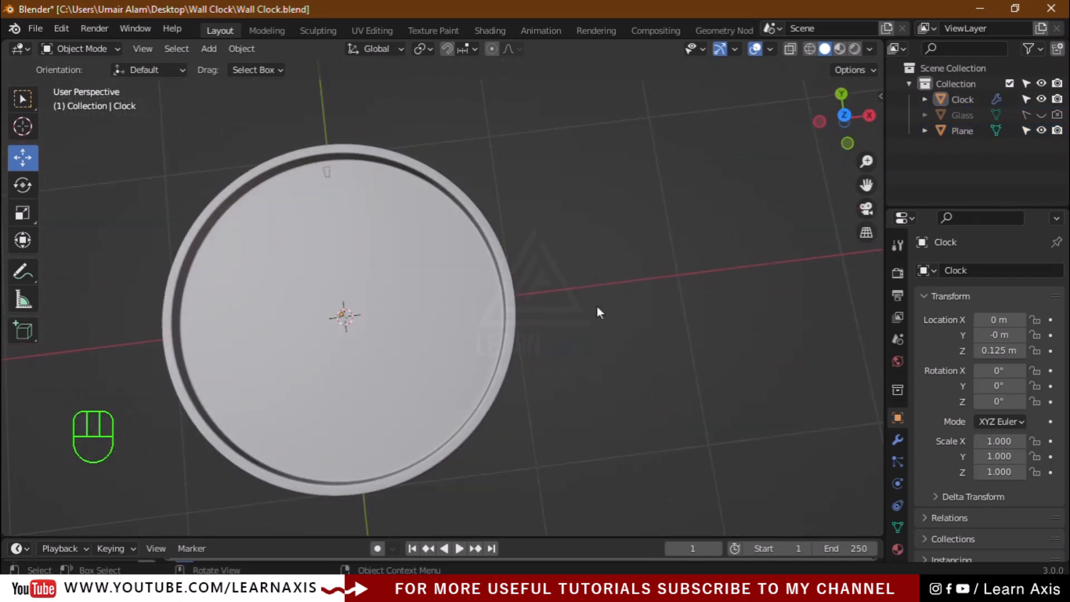
pyautogui.click(326, 173)
pyautogui.scroll(4, 125, 165)
pyautogui.scroll(1, 597, 171)
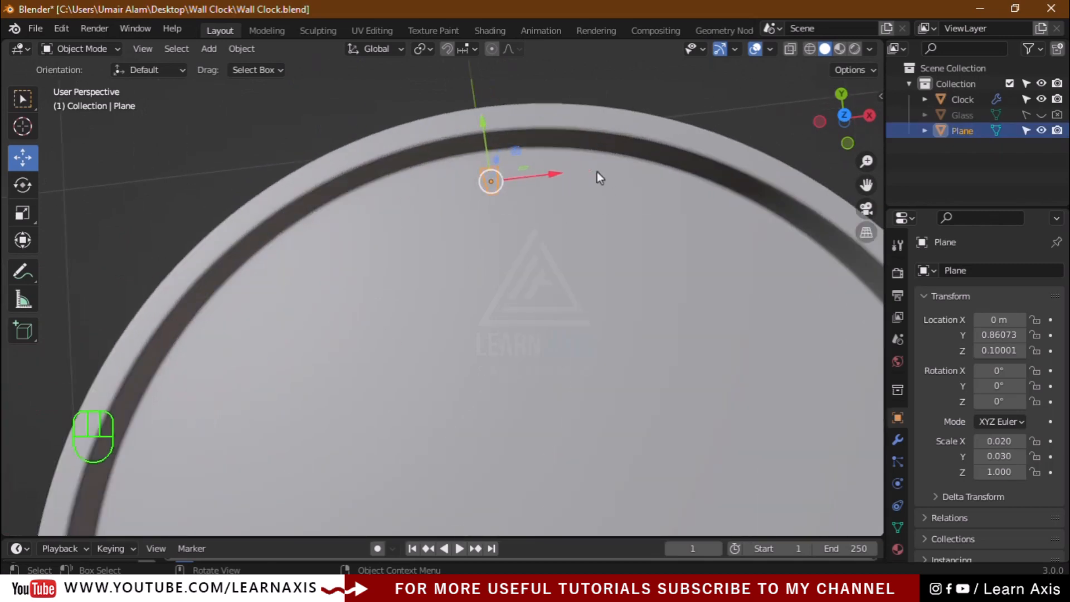
pyautogui.doubleClick(964, 132)
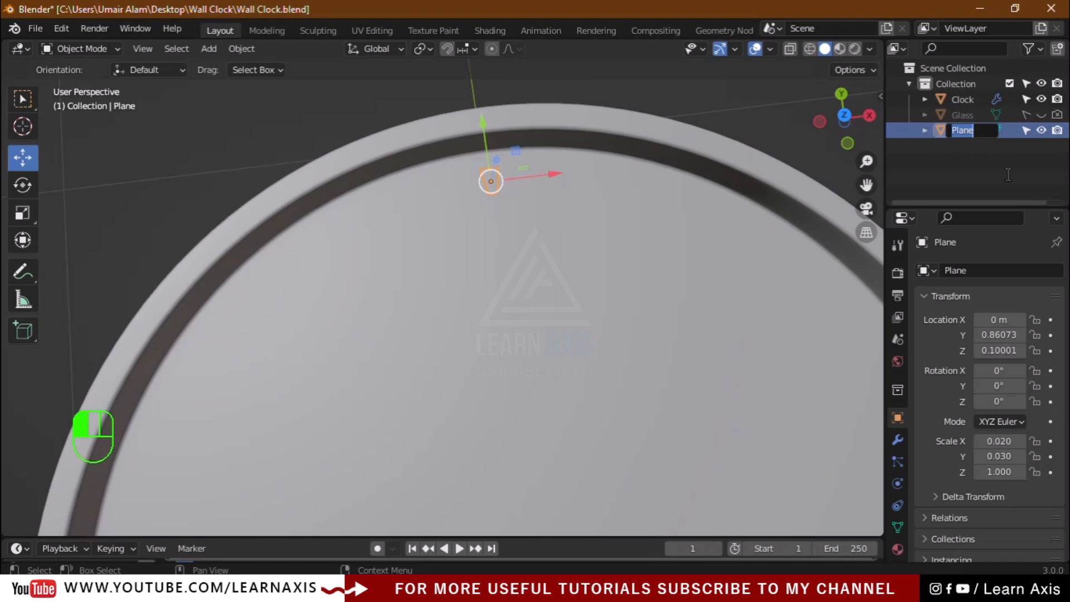
pyautogui.write('Hours')
pyautogui.press('Return')
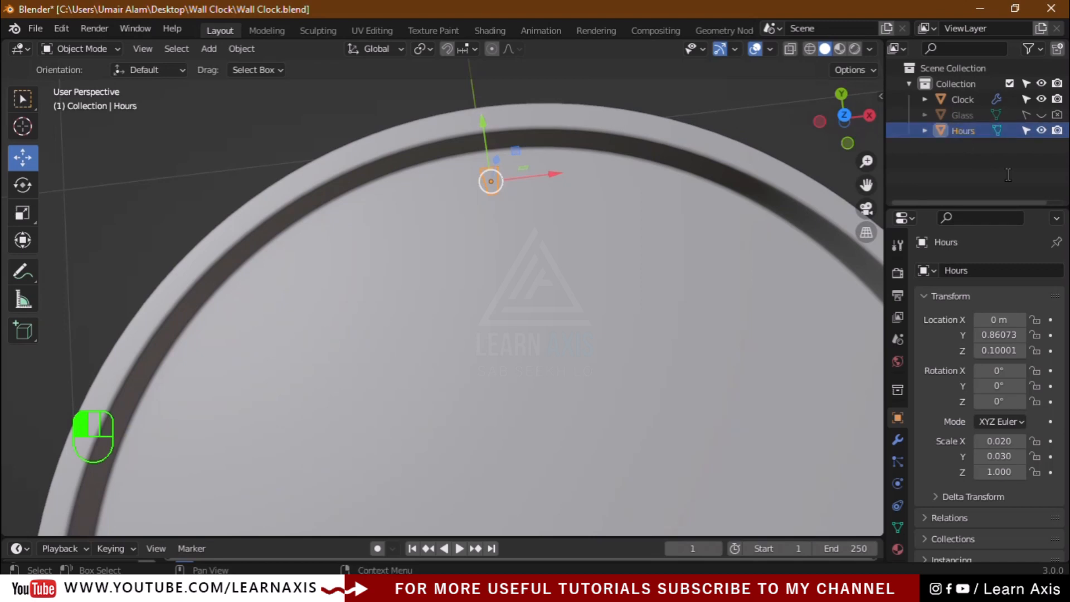
# Duplicate the Hours marker in place and rename the copy Minutes
pyautogui.scroll(-2, 533, 302)
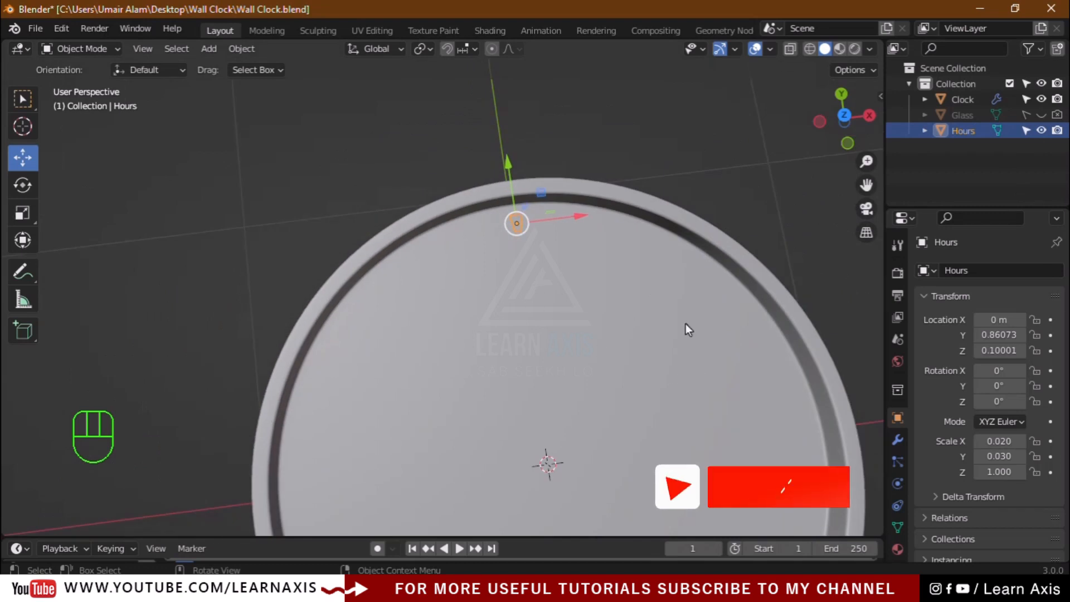
pyautogui.hotkey('shift', 'd')
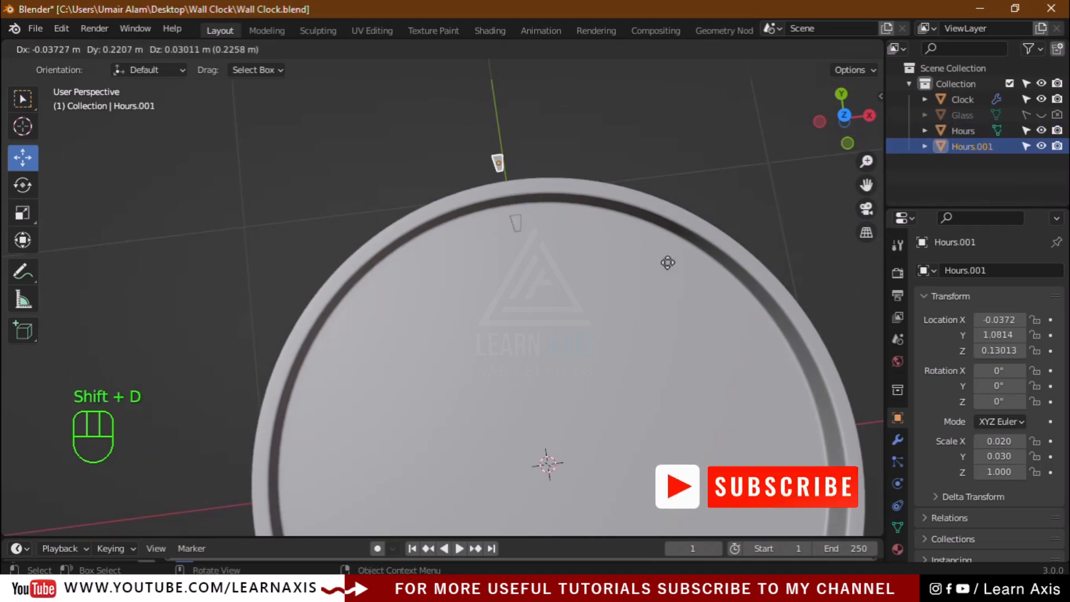
pyautogui.rightClick(667, 263)
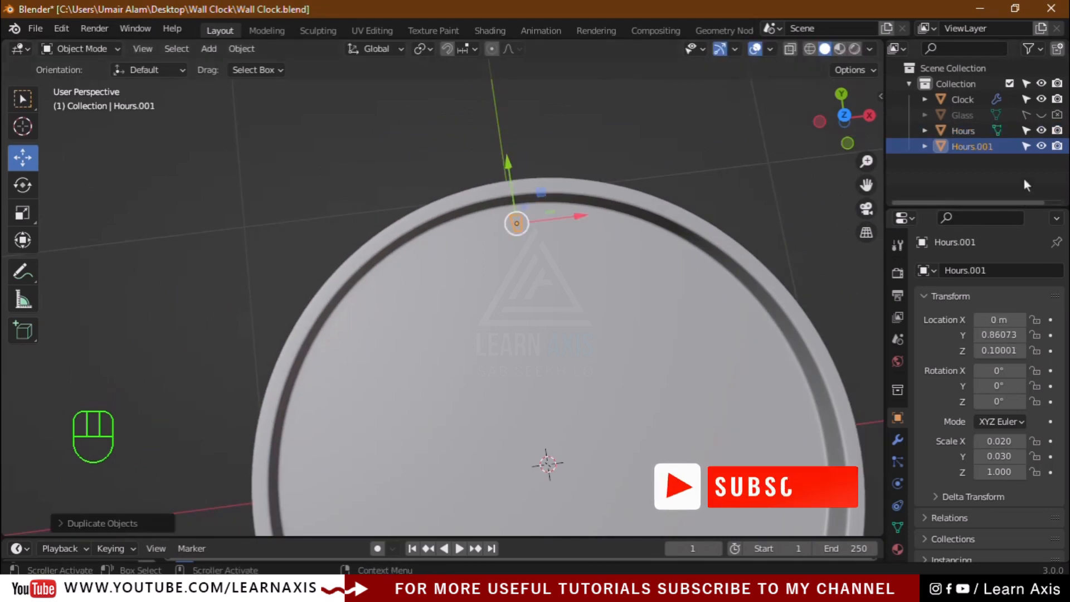
pyautogui.doubleClick(982, 148)
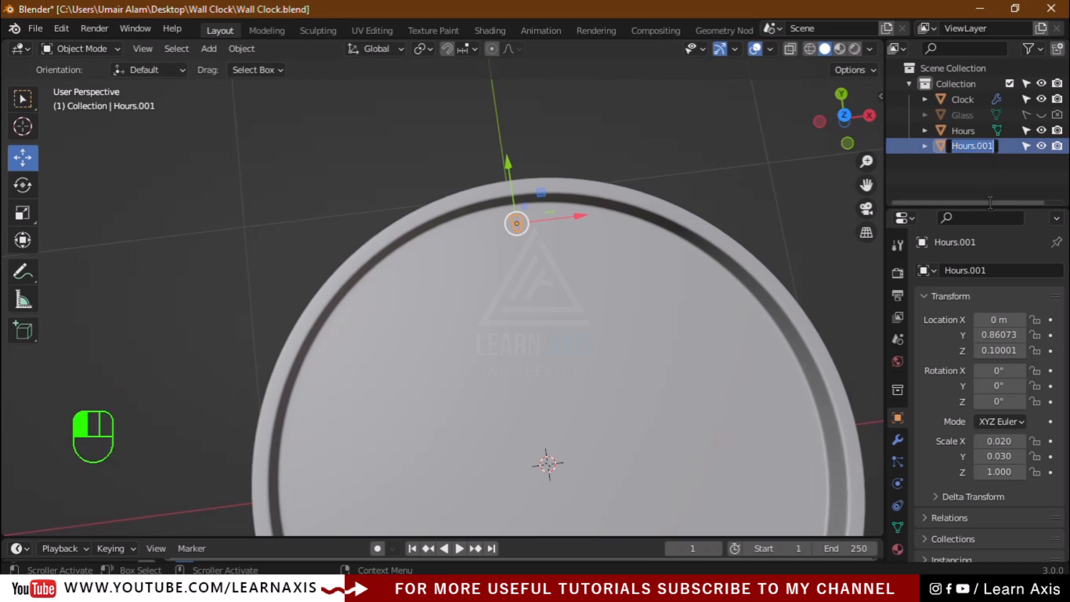
pyautogui.write('Minutes')
pyautogui.press('Return')
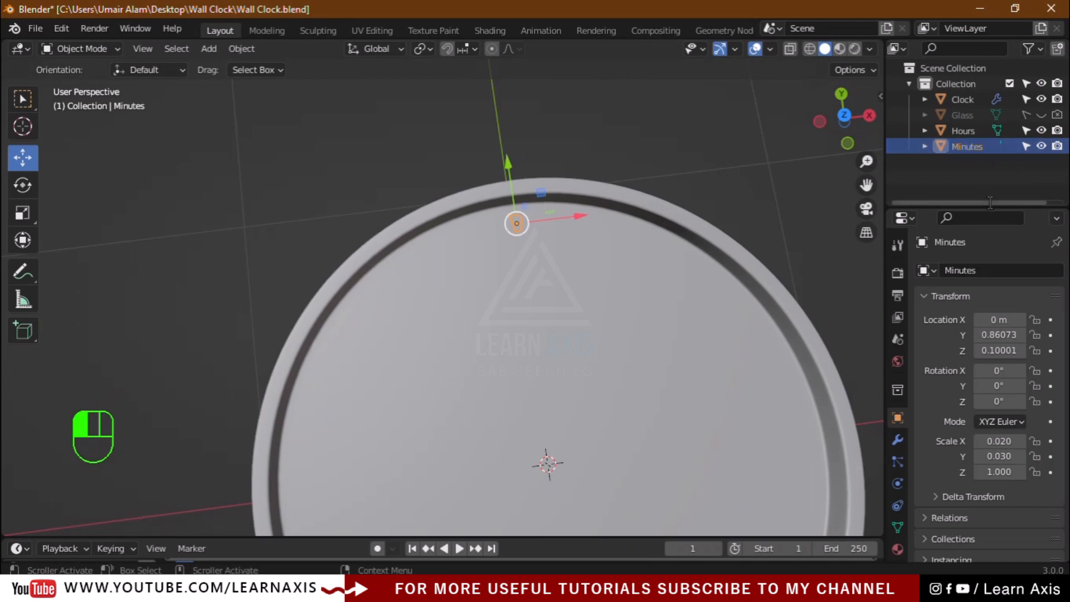
# Hide the Clock object in top view, select the Minutes marker and turn on X-ray
pyautogui.scroll(5, 587, 234)
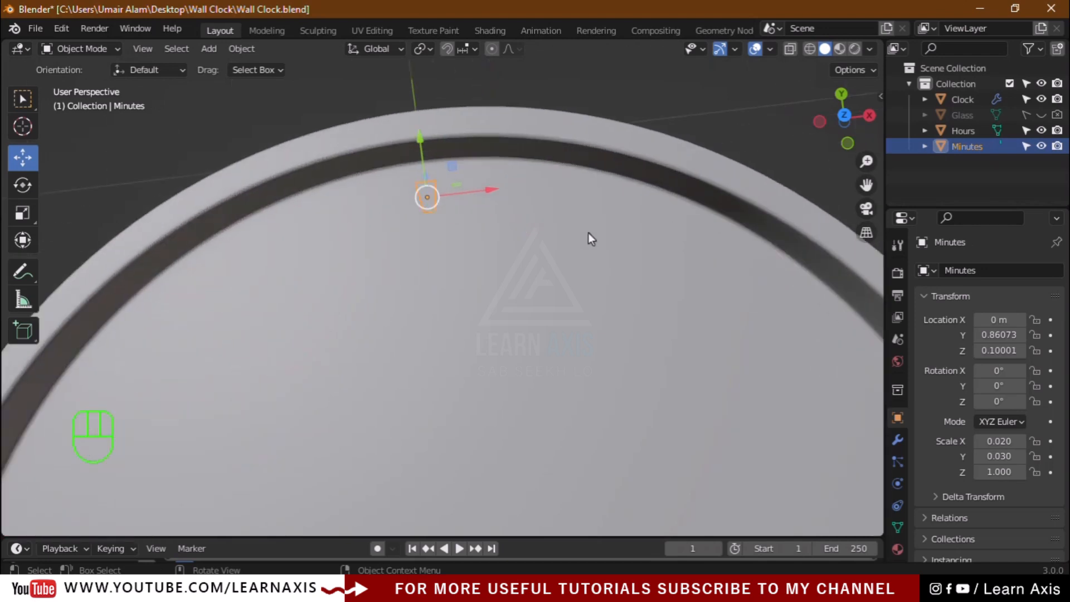
pyautogui.scroll(2, 362, 188)
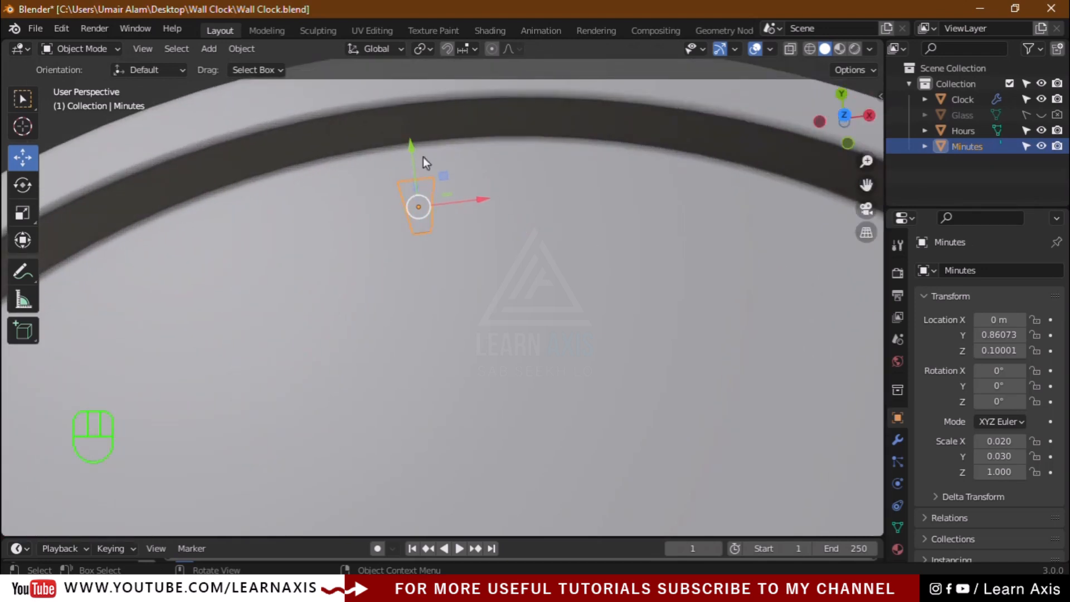
pyautogui.press('KP_7')
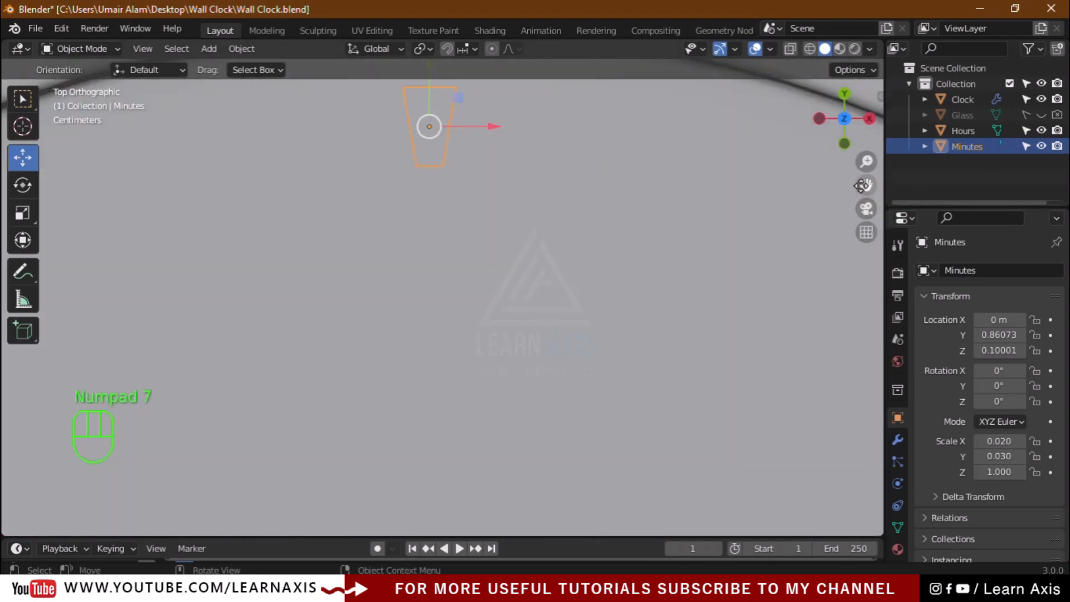
pyautogui.scroll(-4, 560, 138)
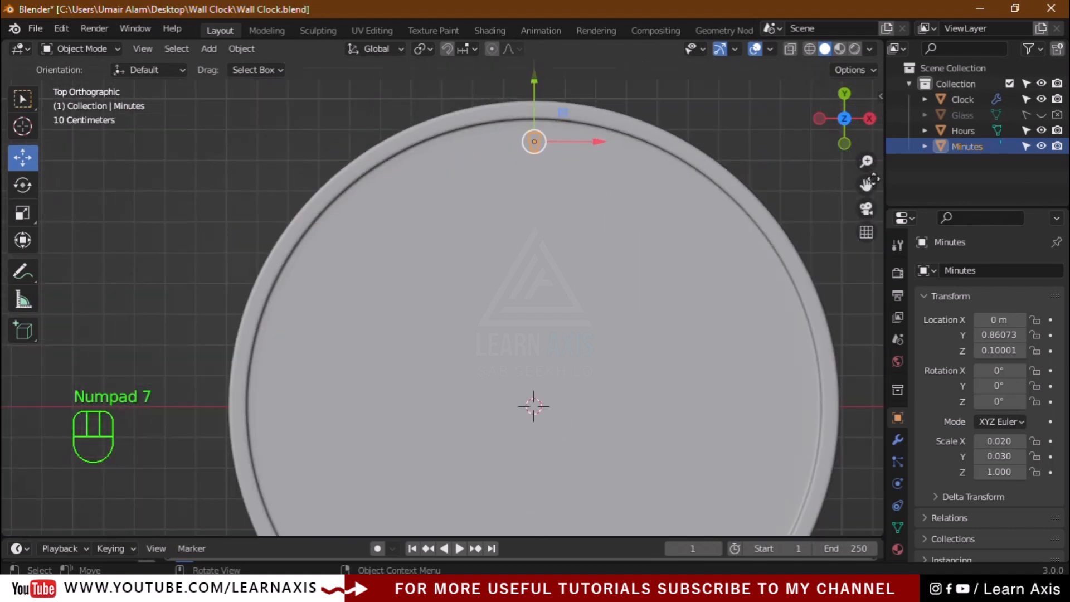
pyautogui.moveTo(873, 179); pyautogui.dragTo(864, 224)
pyautogui.scroll(7, 579, 139)
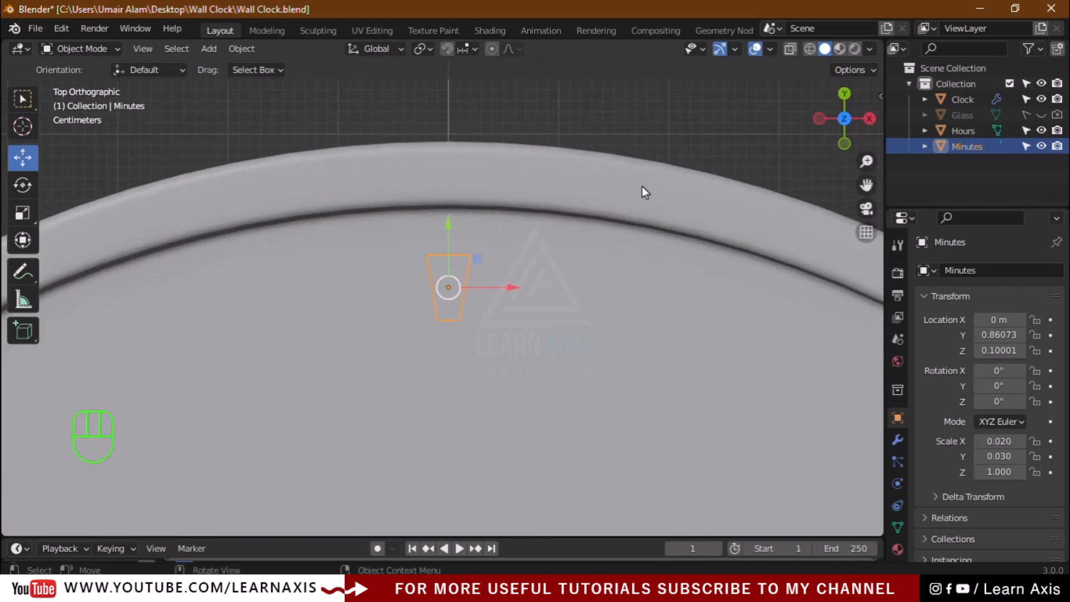
pyautogui.scroll(2, 642, 192)
pyautogui.click(752, 224)
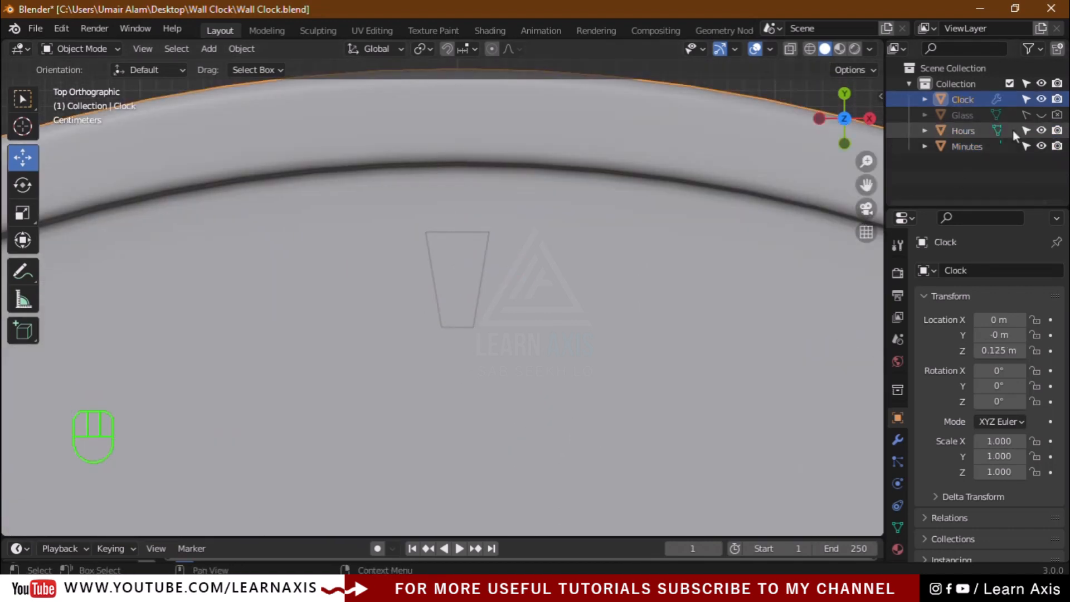
pyautogui.click(1041, 99)
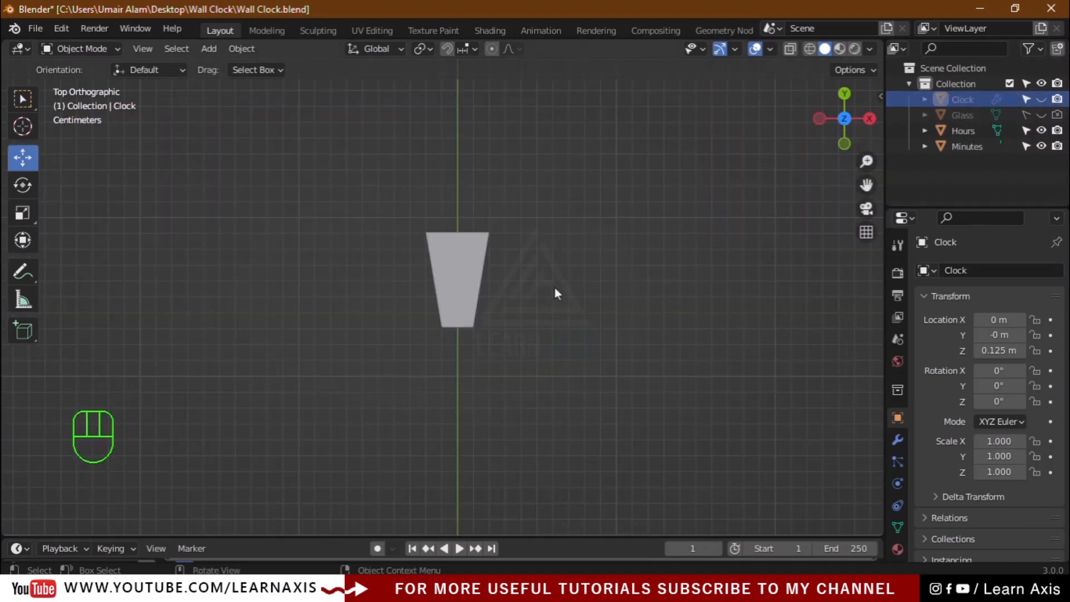
pyautogui.click(463, 284)
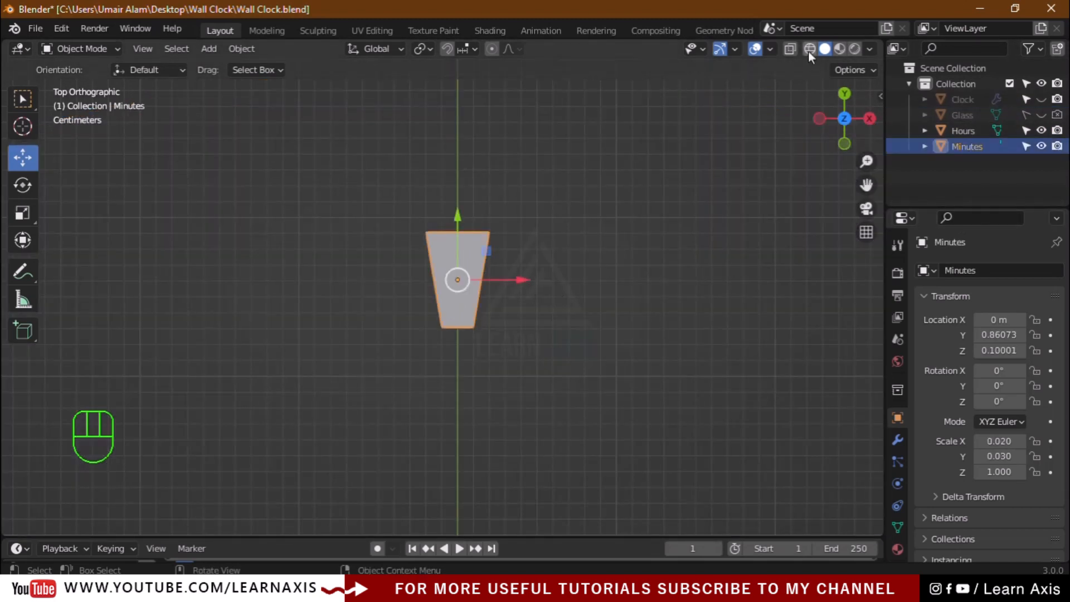
pyautogui.click(790, 49)
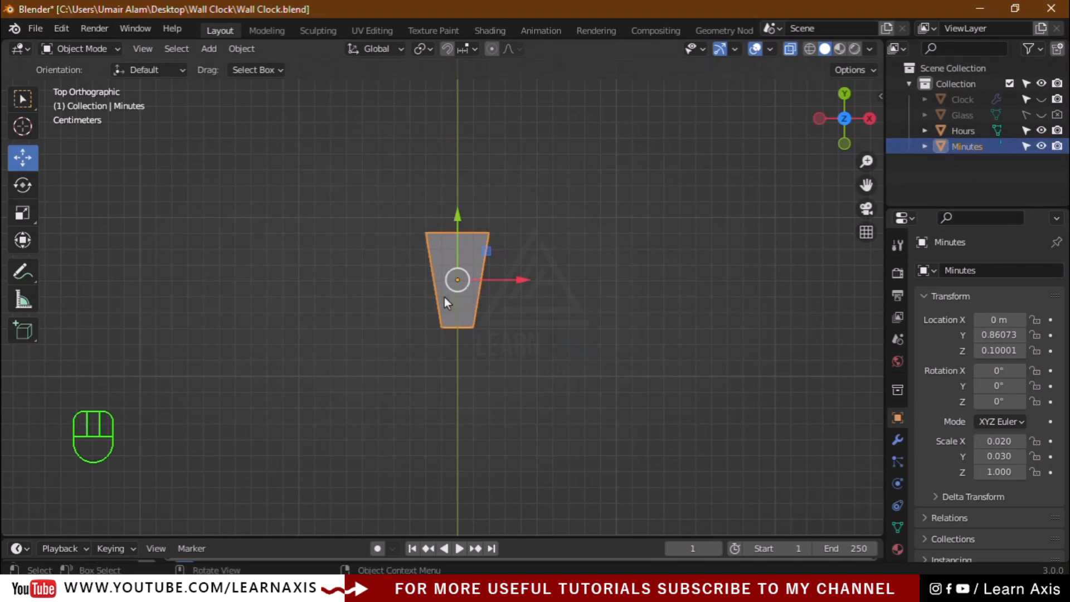
# Scale the two upper vertices of the Minutes marker by 0.5 along X, making it a straight rectangle
pyautogui.click(33, 104)
pyautogui.scroll(4, 513, 260)
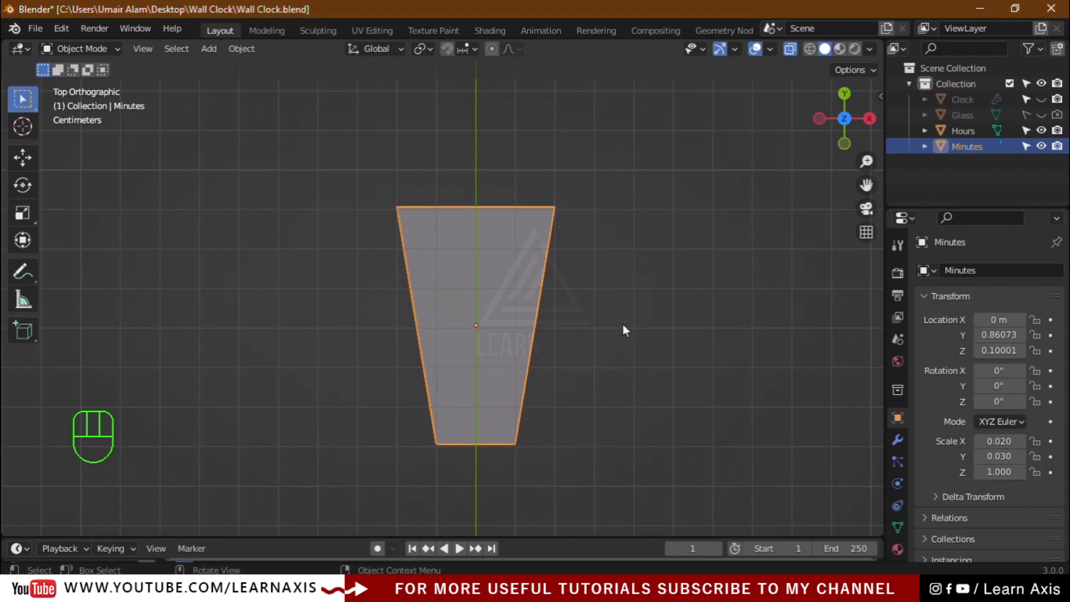
pyautogui.press('Tab')
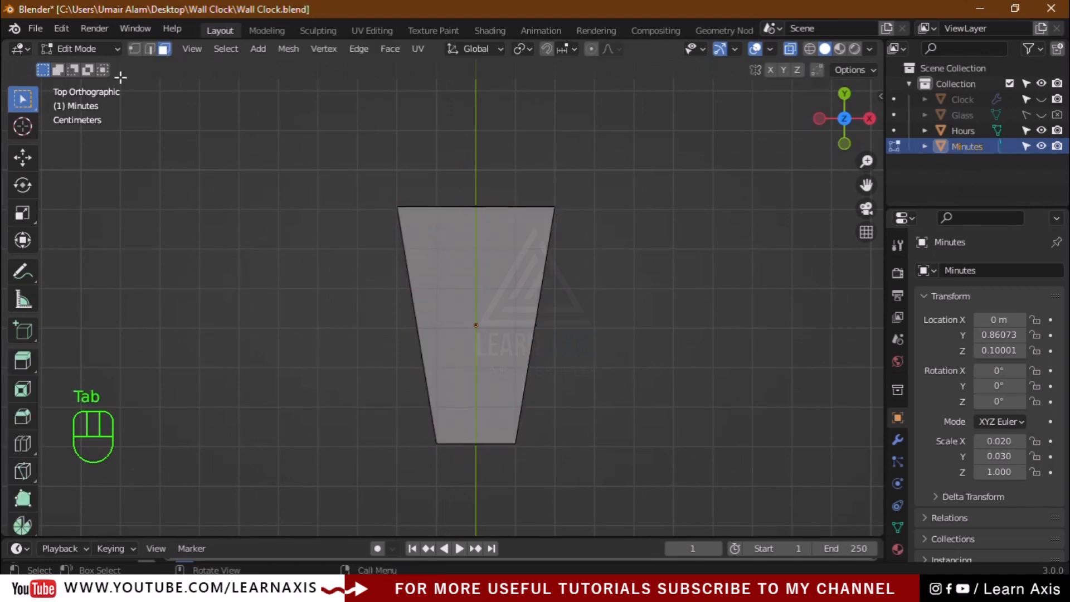
pyautogui.click(135, 50)
pyautogui.moveTo(269, 161); pyautogui.dragTo(765, 233)
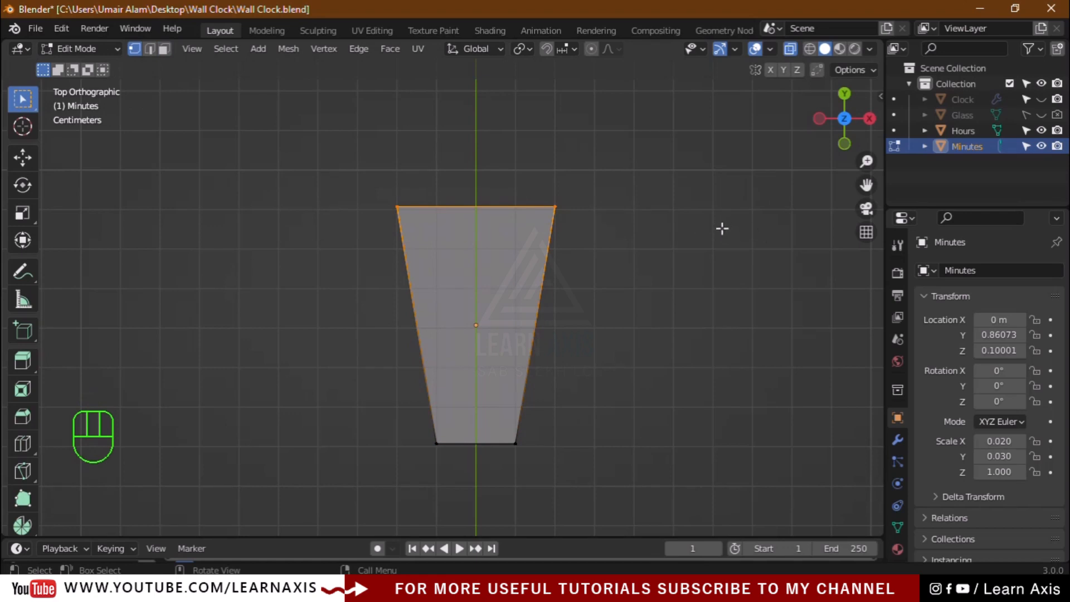
pyautogui.press('s')
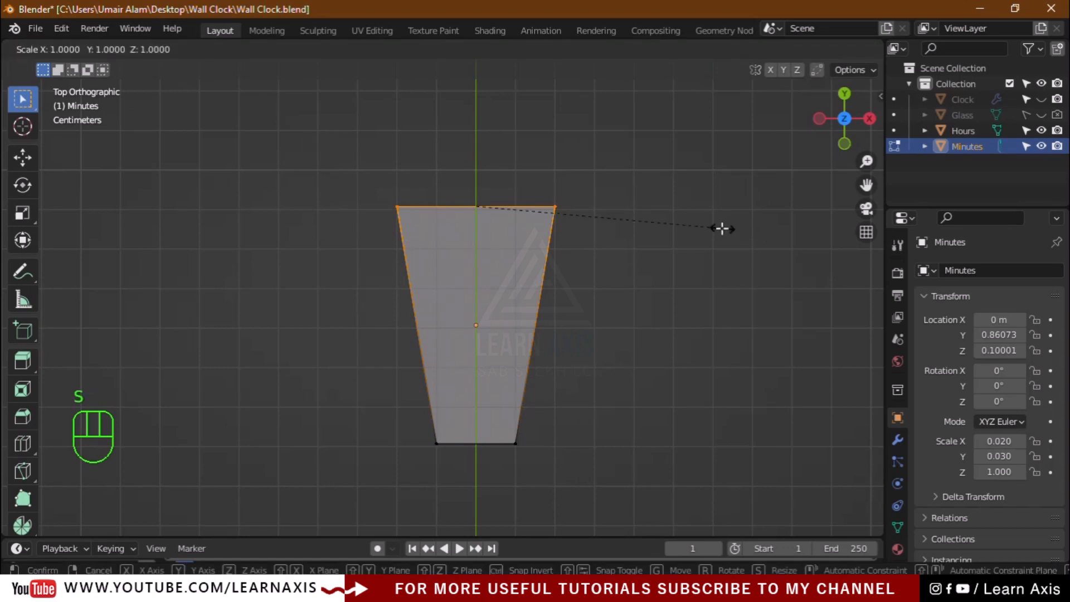
pyautogui.press('x')
pyautogui.press('ctrl')
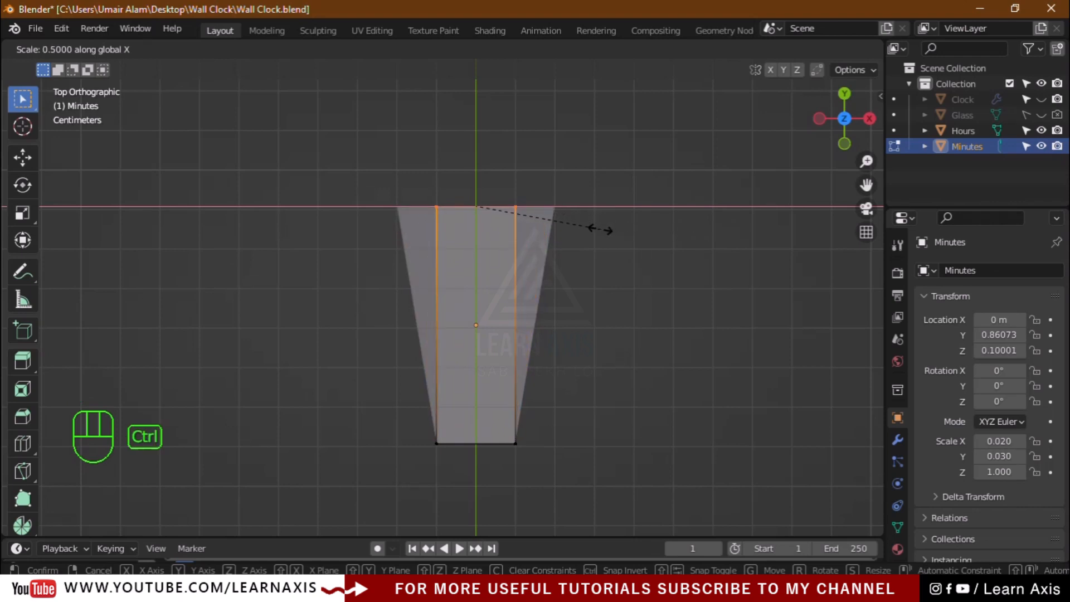
pyautogui.click(600, 229)
pyautogui.press('Tab')
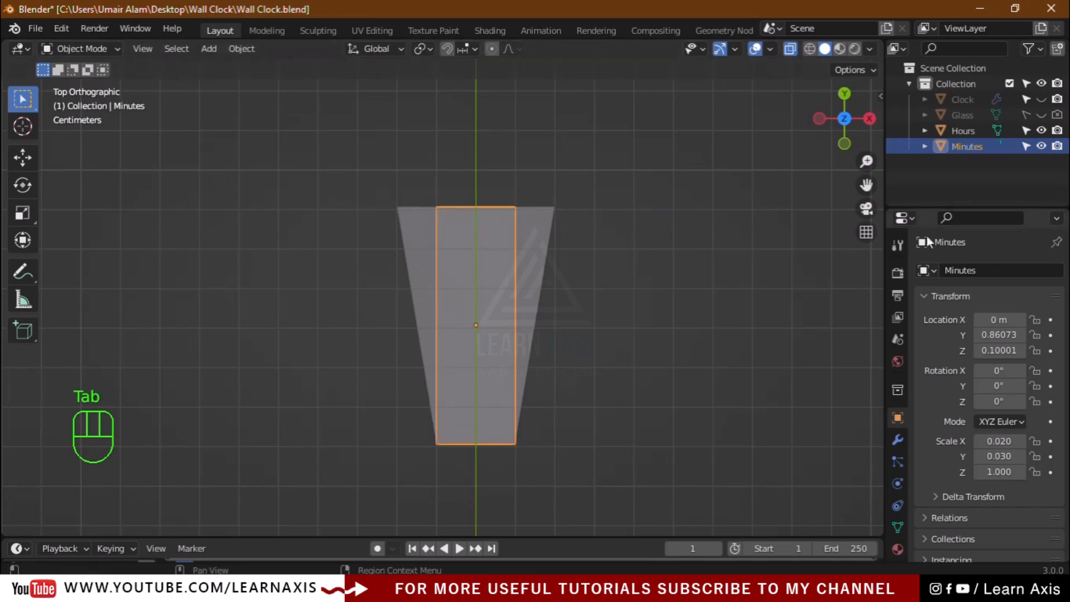
# Hide the Hours marker and make the Clock object visible again
pyautogui.click(1041, 130)
pyautogui.click(680, 280)
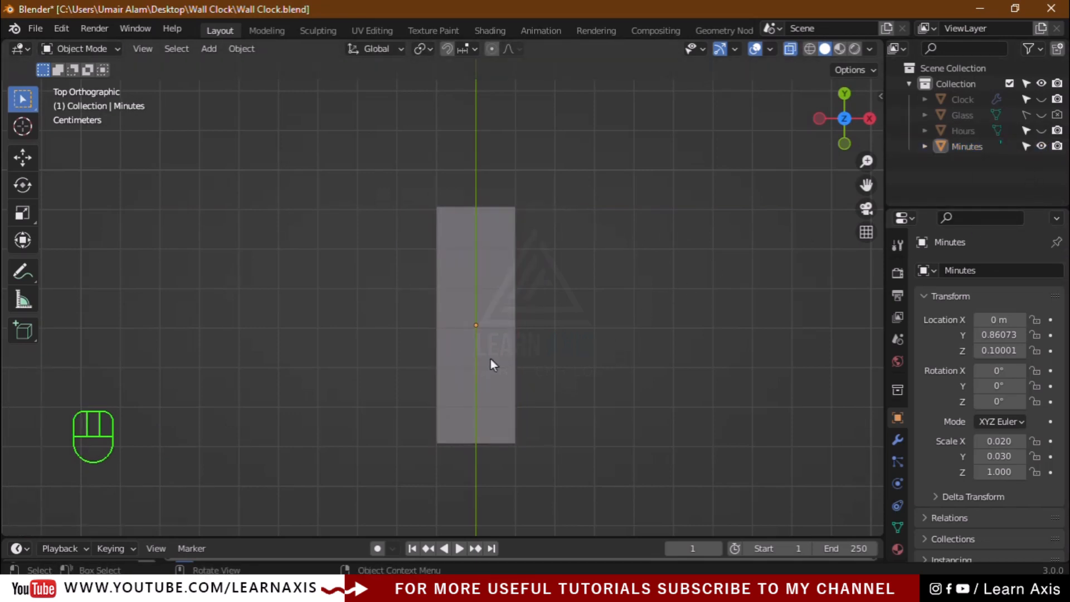
pyautogui.moveTo(741, 412); pyautogui.dragTo(638, 419, button='middle')
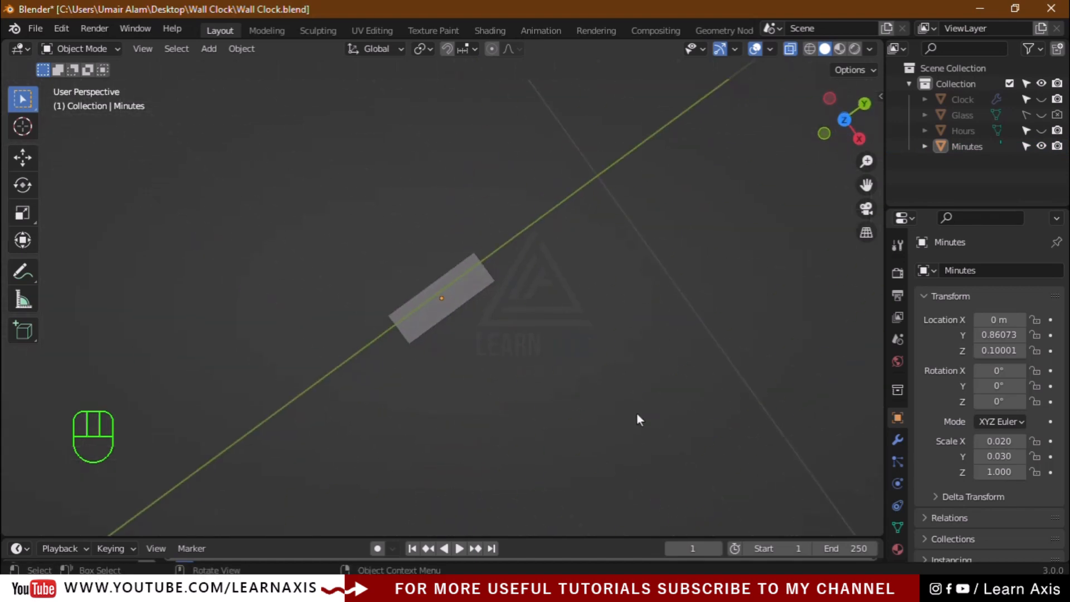
pyautogui.click(1041, 115)
pyautogui.click(1040, 115)
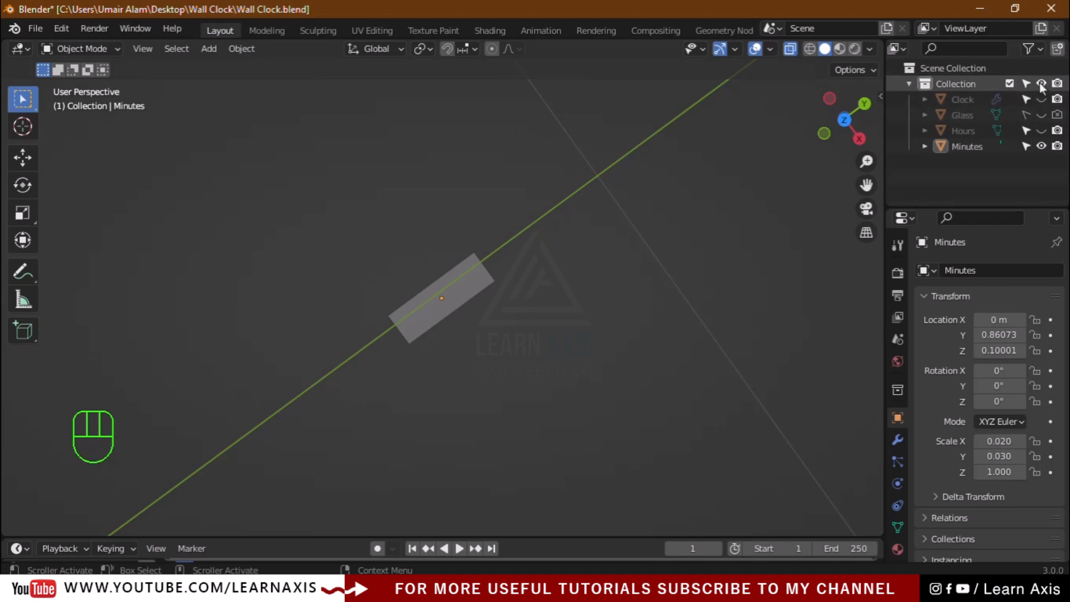
pyautogui.click(1041, 99)
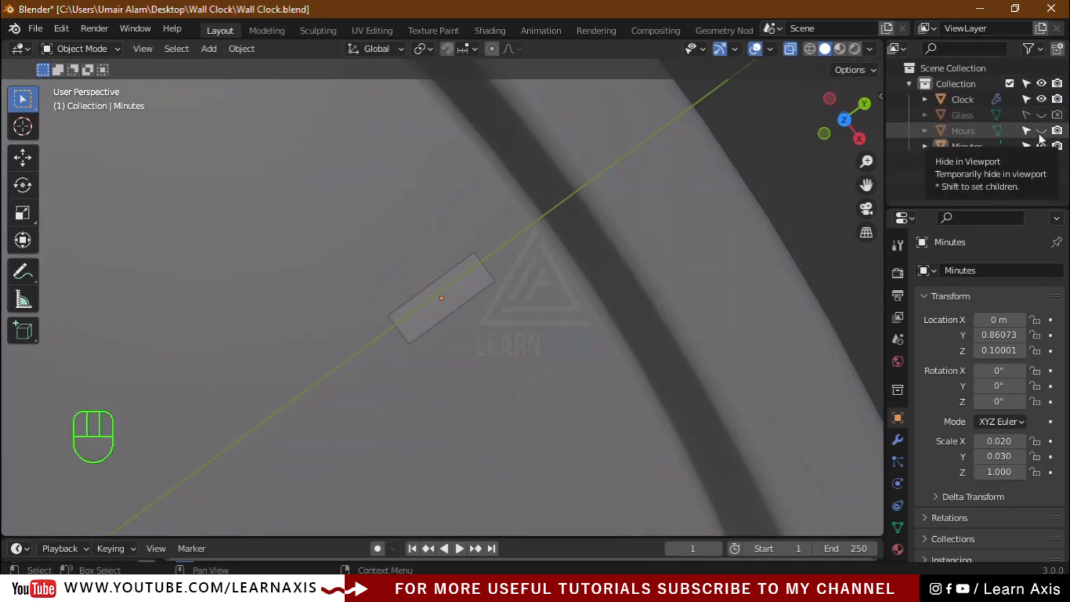
# Inspect how the Minutes marker sits on the clock face, up close and from several angles
pyautogui.moveTo(525, 411); pyautogui.dragTo(480, 423, button='middle')
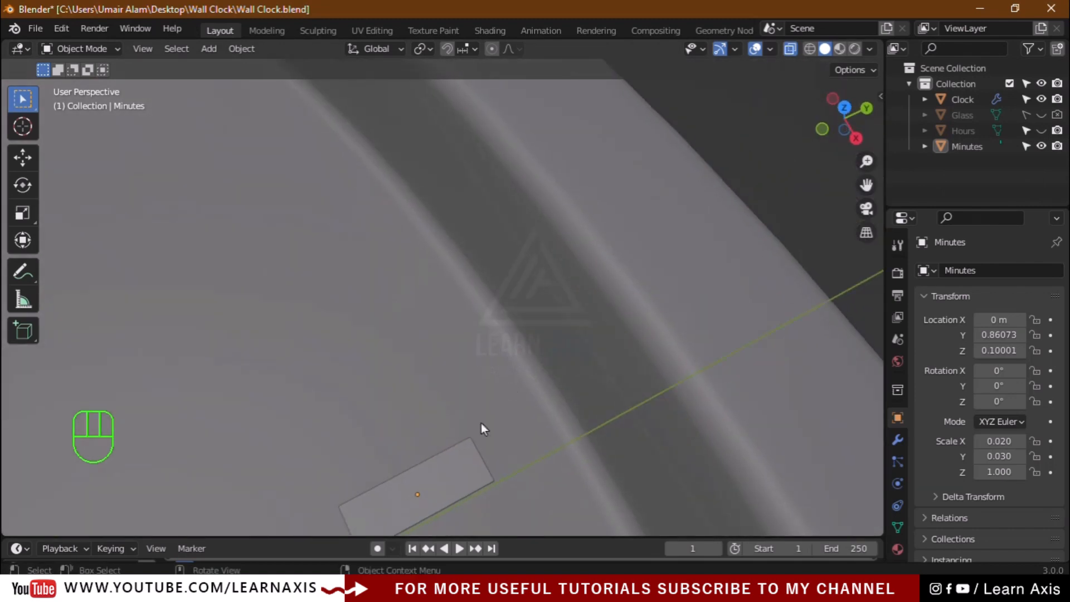
pyautogui.click(511, 479)
pyautogui.click(430, 478)
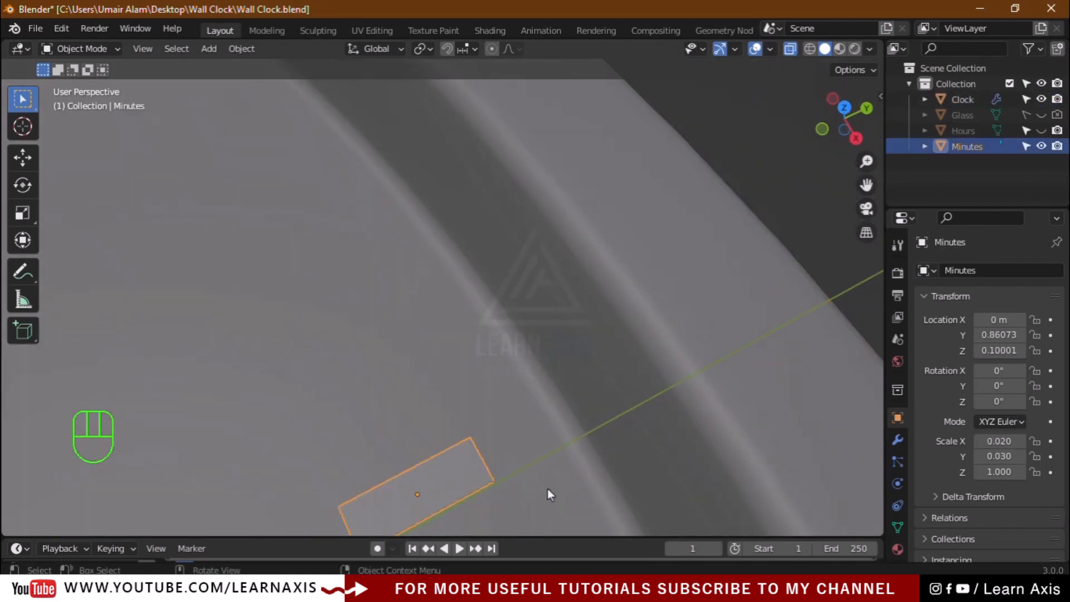
pyautogui.moveTo(867, 187); pyautogui.dragTo(975, 1)
pyautogui.scroll(2, 313, 447)
pyautogui.scroll(2, 313, 447)
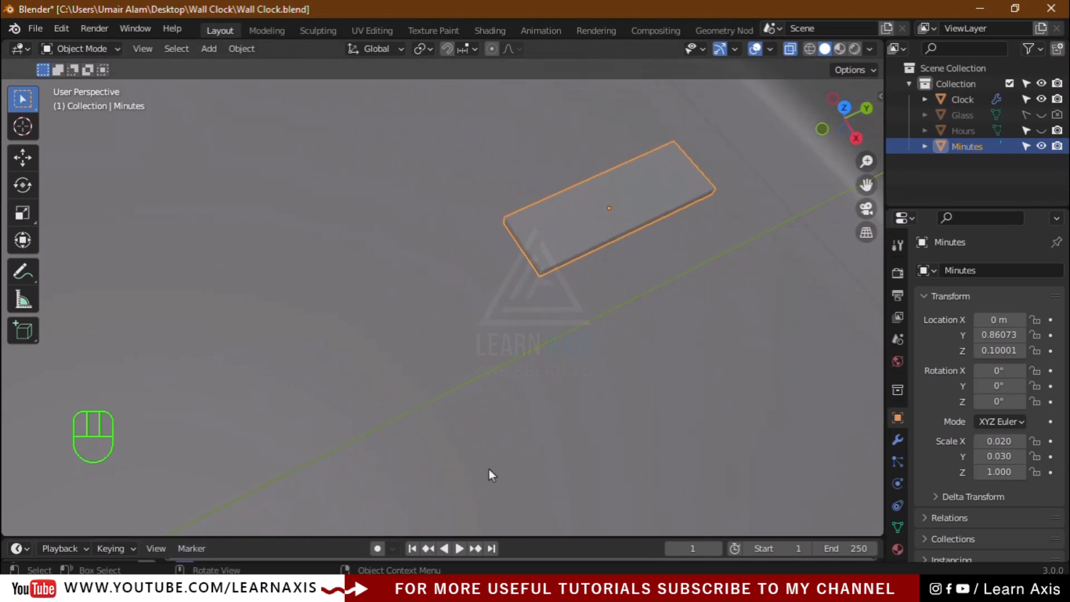
pyautogui.press('KP_Decimal')
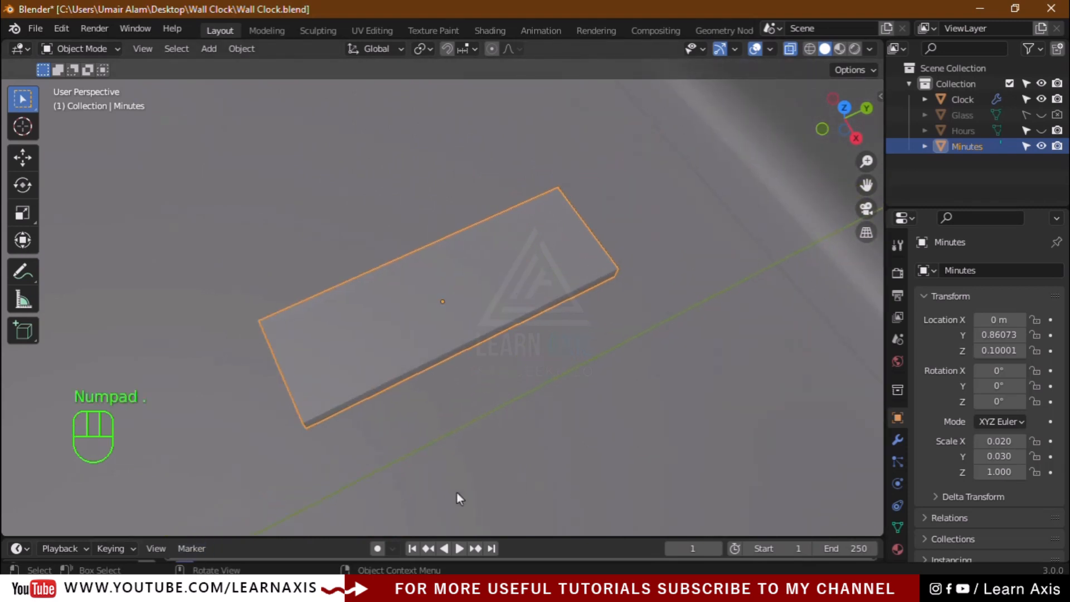
pyautogui.moveTo(457, 493); pyautogui.dragTo(540, 357, button='middle')
pyautogui.scroll(-10, 535, 379)
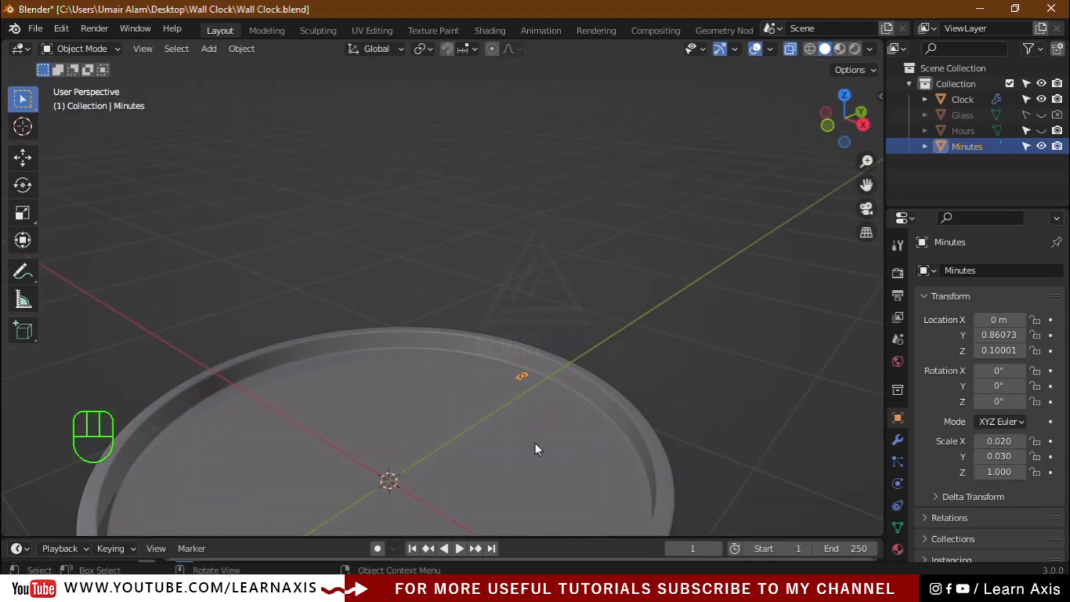
pyautogui.scroll(3, 535, 444)
pyautogui.moveTo(432, 466); pyautogui.dragTo(484, 487, button='middle')
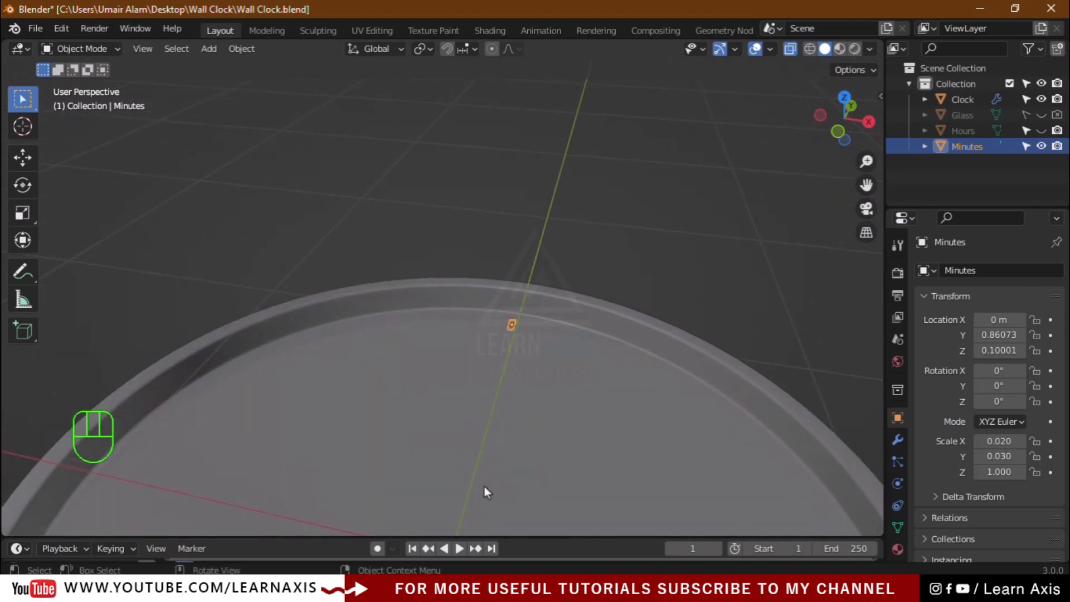
# Return to the top view of the clock, turn off X-ray and unhide the Hours marker
pyautogui.press('KP_7')
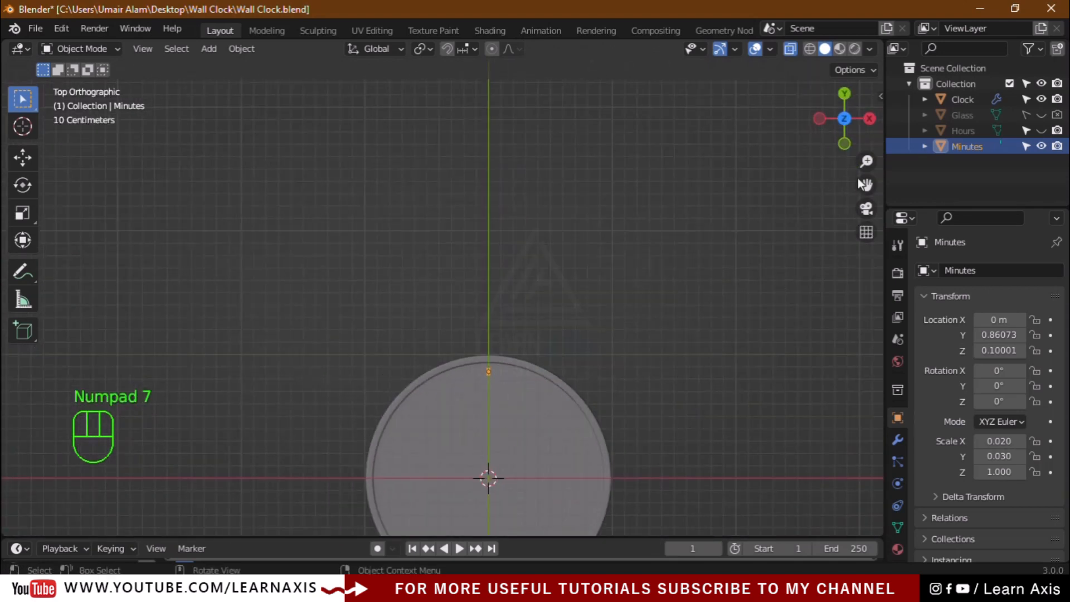
pyautogui.moveTo(866, 185); pyautogui.dragTo(832, 119)
pyautogui.scroll(3, 457, 335)
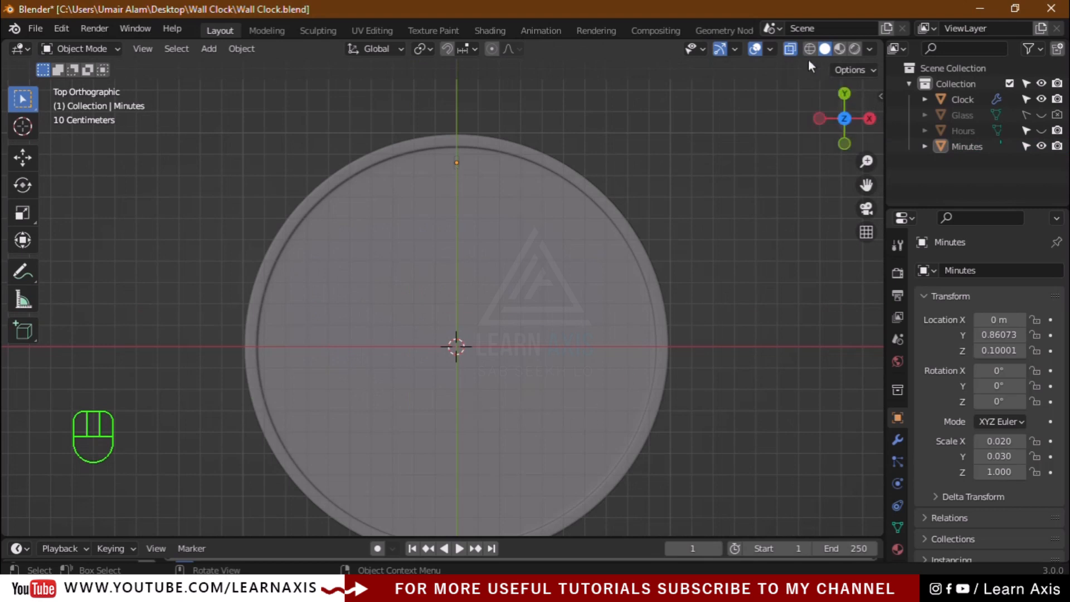
pyautogui.scroll(1, 443, 322)
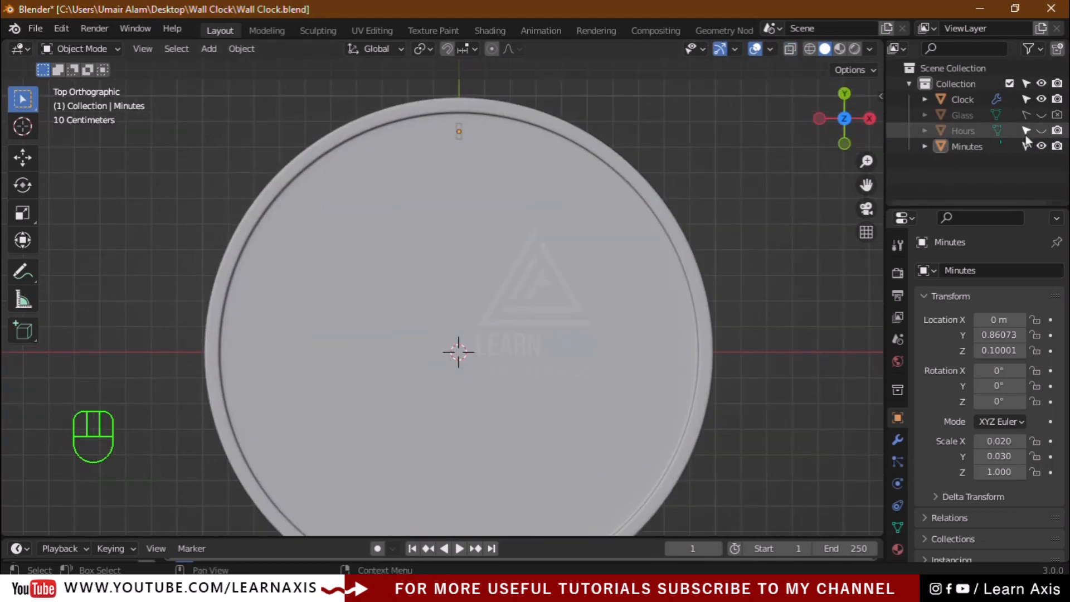
pyautogui.click(1041, 132)
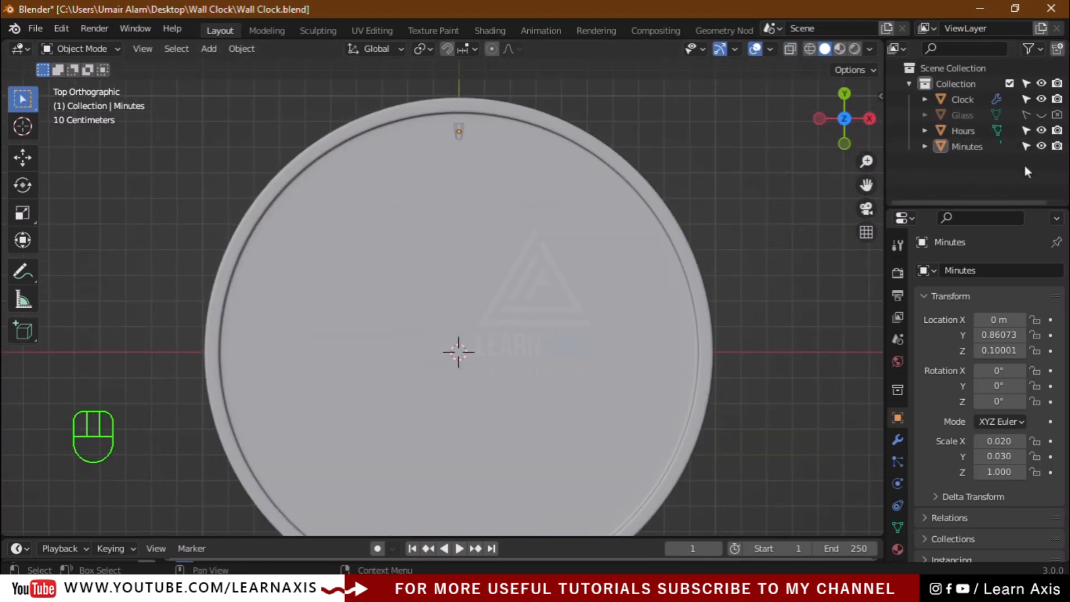
# Apply all transforms to the Hours marker so its origin moves to the clock's centre
pyautogui.click(952, 135)
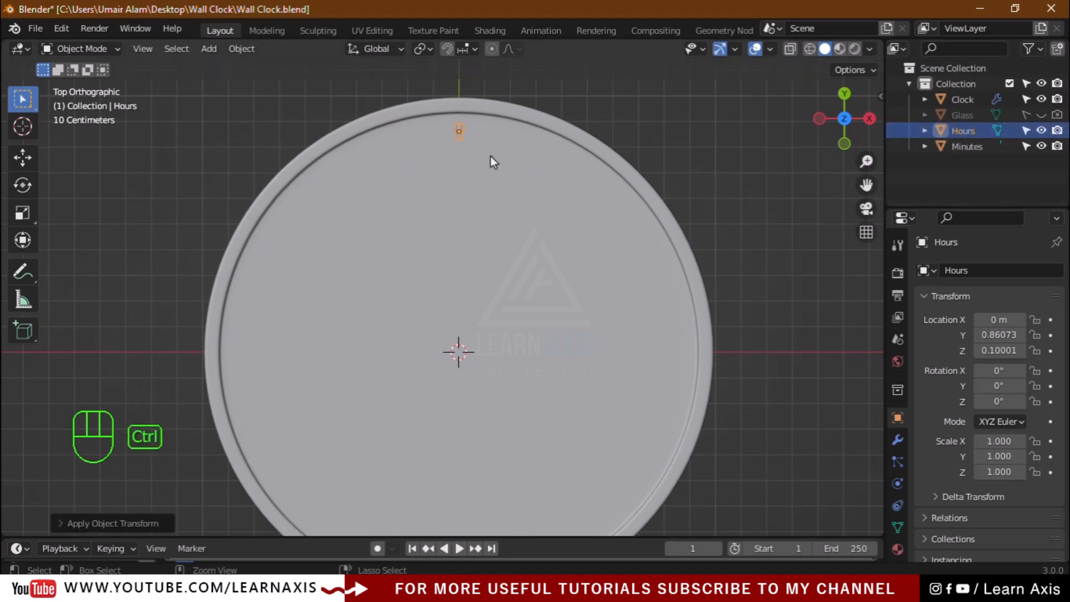
pyautogui.hotkey('ctrl', 'a')
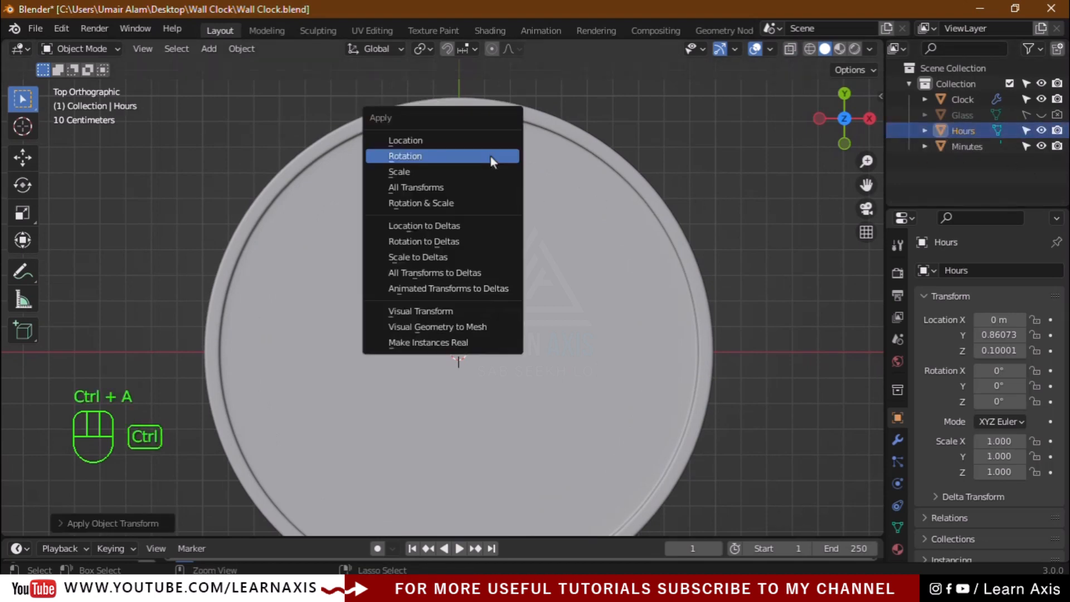
pyautogui.click(428, 190)
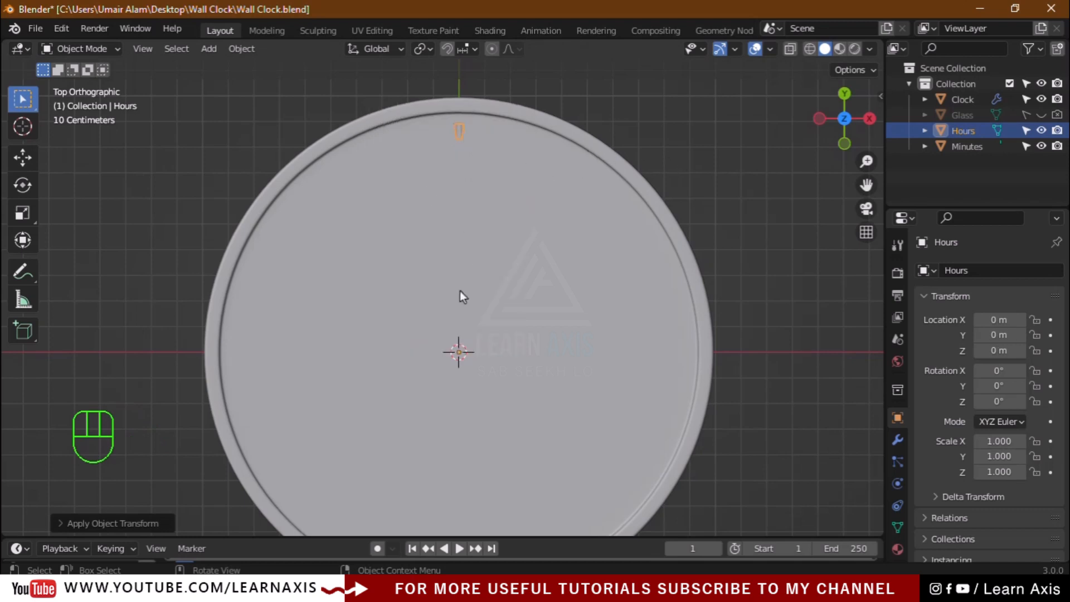
pyautogui.moveTo(720, 251); pyautogui.dragTo(557, 259, button='middle')
pyautogui.scroll(5, 600, 249)
pyautogui.scroll(-6, 556, 258)
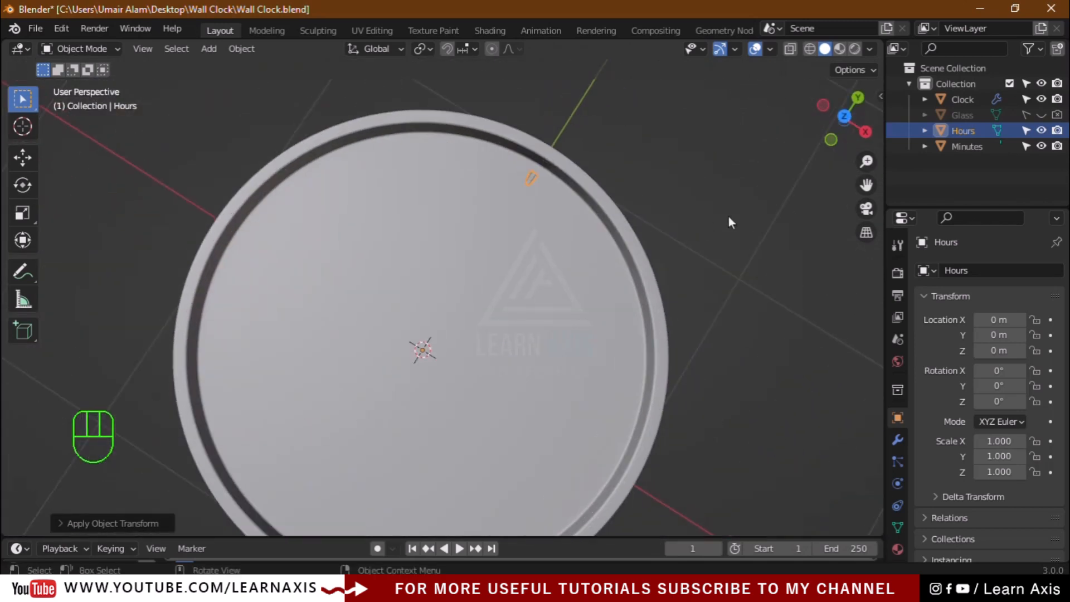
# Apply all transforms to the Minutes marker as well
pyautogui.click(958, 148)
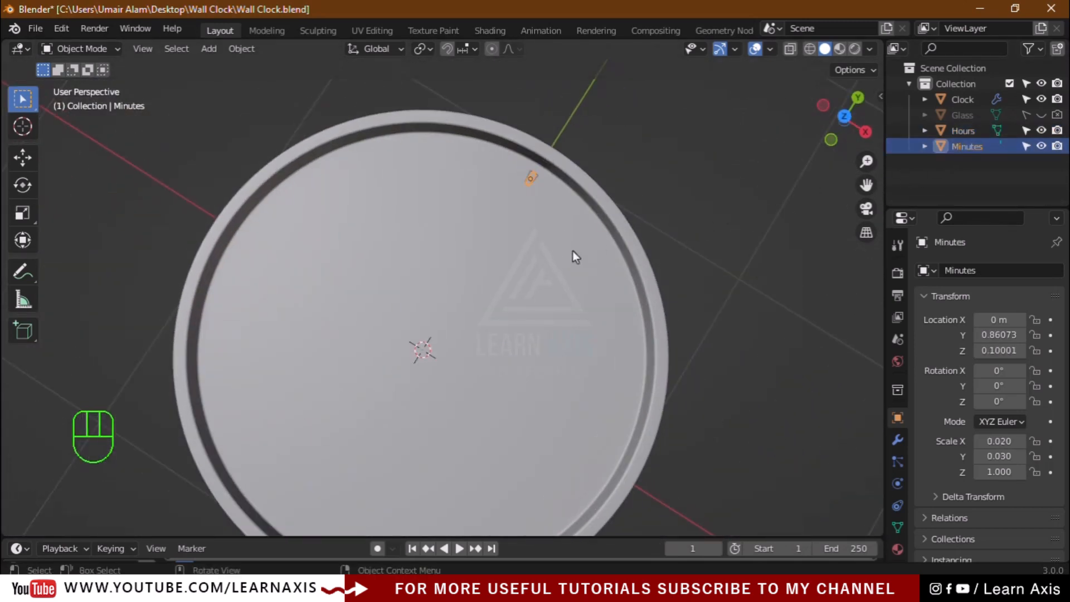
pyautogui.hotkey('ctrl', 'a')
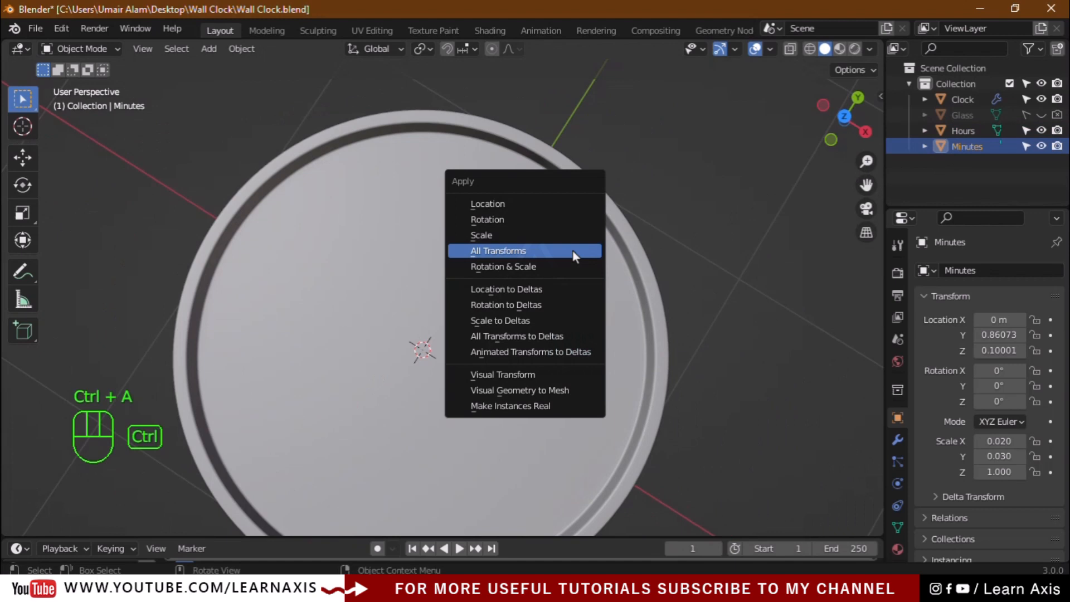
pyautogui.click(490, 252)
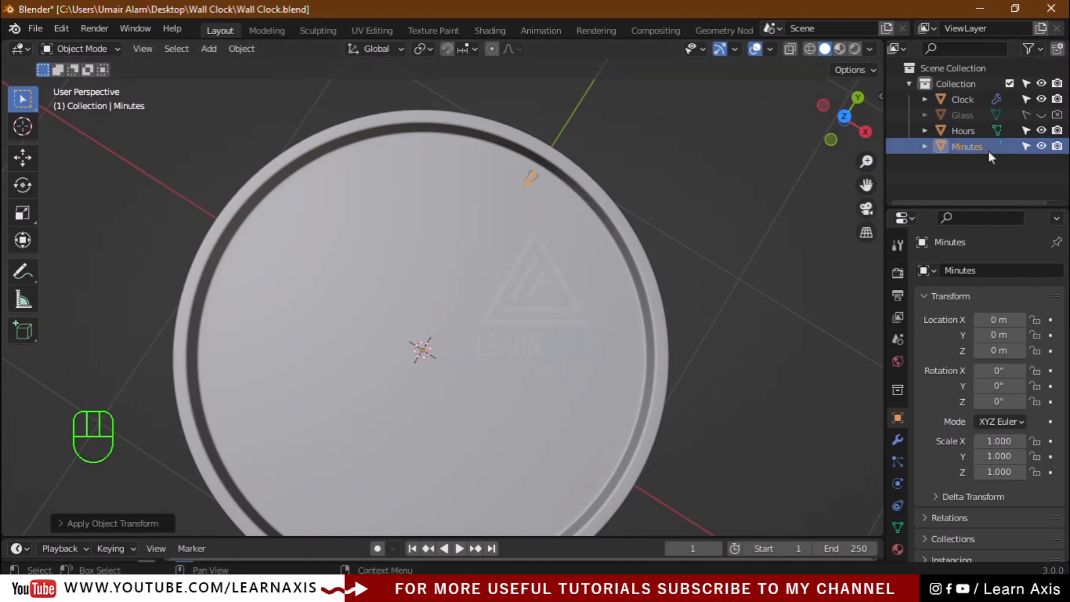
# Hide the Minutes marker and give the Hours marker an Array modifier with Relative Offset disabled
pyautogui.click(1040, 146)
pyautogui.click(962, 131)
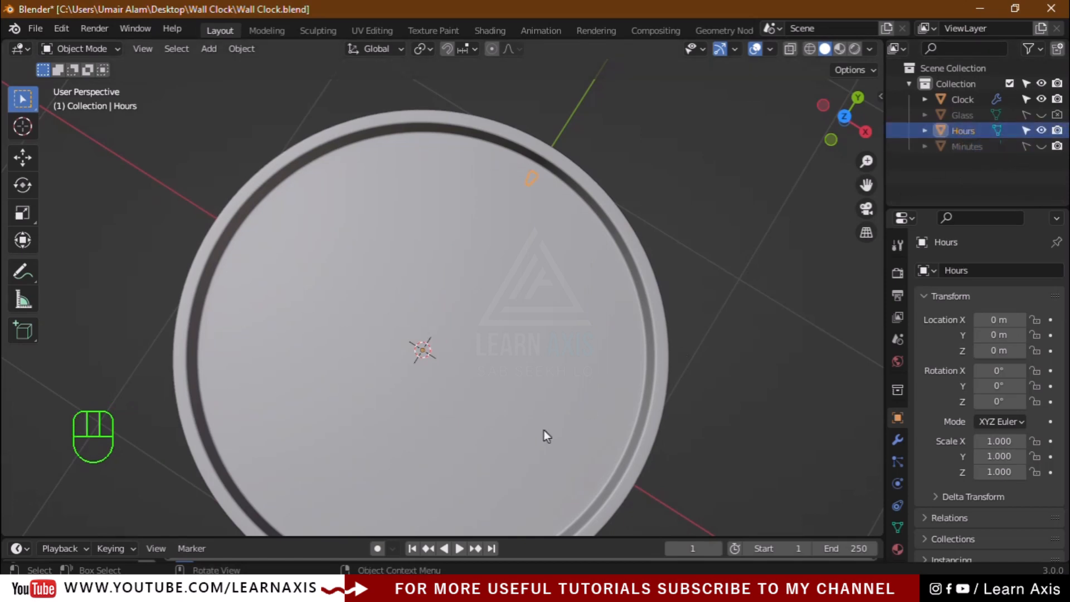
pyautogui.press('KP_7')
pyautogui.scroll(2, 651, 445)
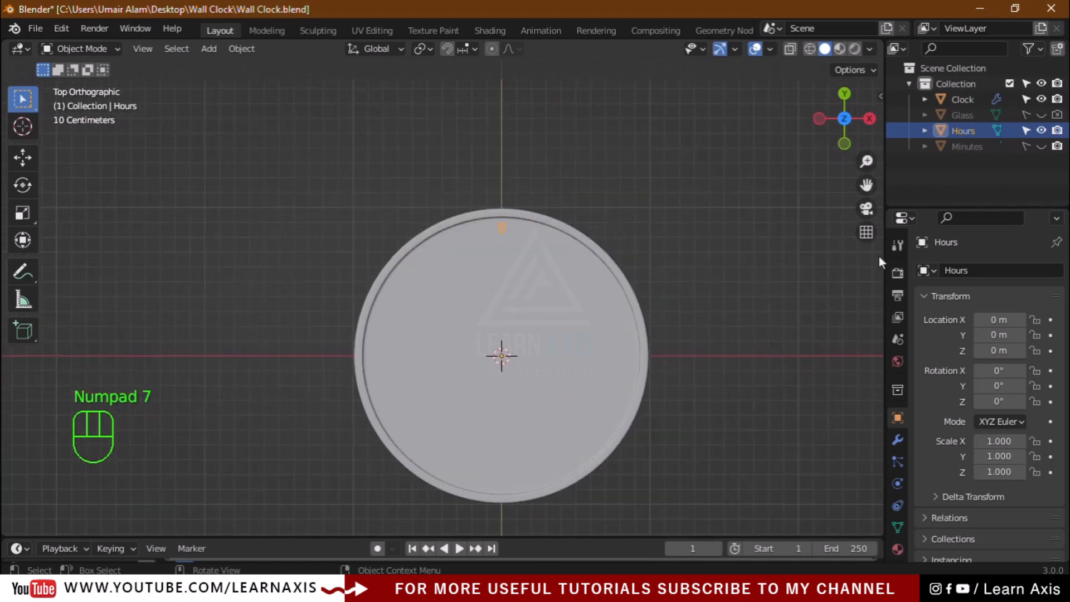
pyautogui.moveTo(866, 184); pyautogui.dragTo(565, 259)
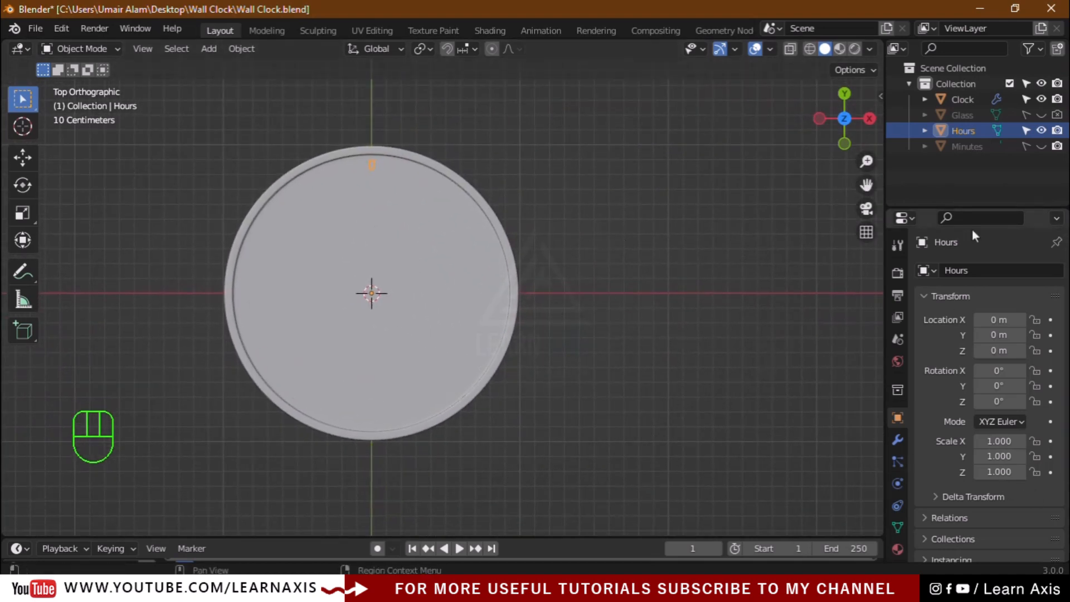
pyautogui.click(895, 440)
pyautogui.click(960, 271)
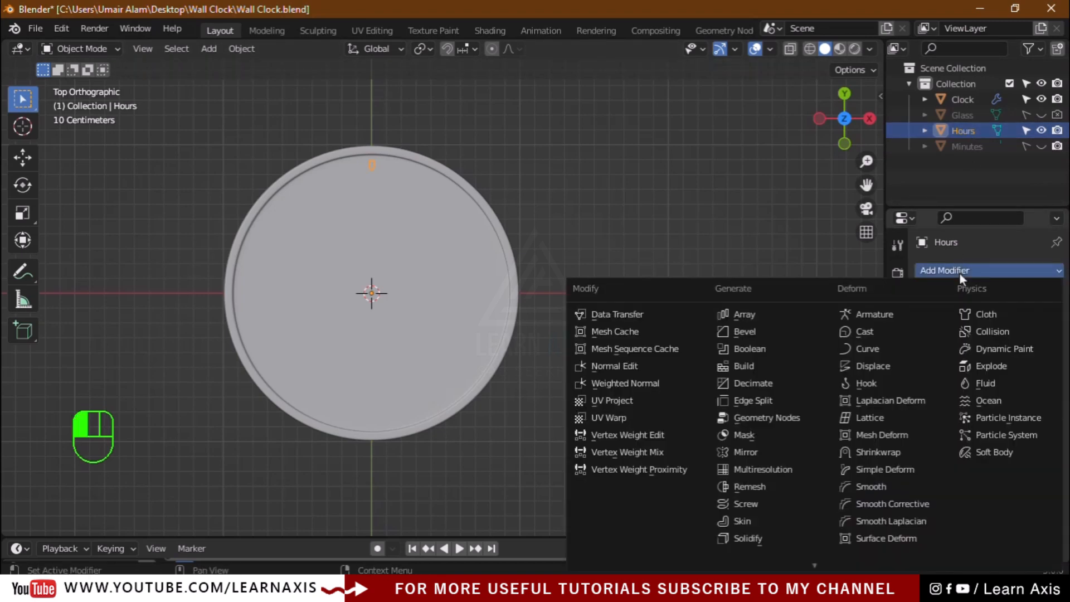
pyautogui.click(735, 314)
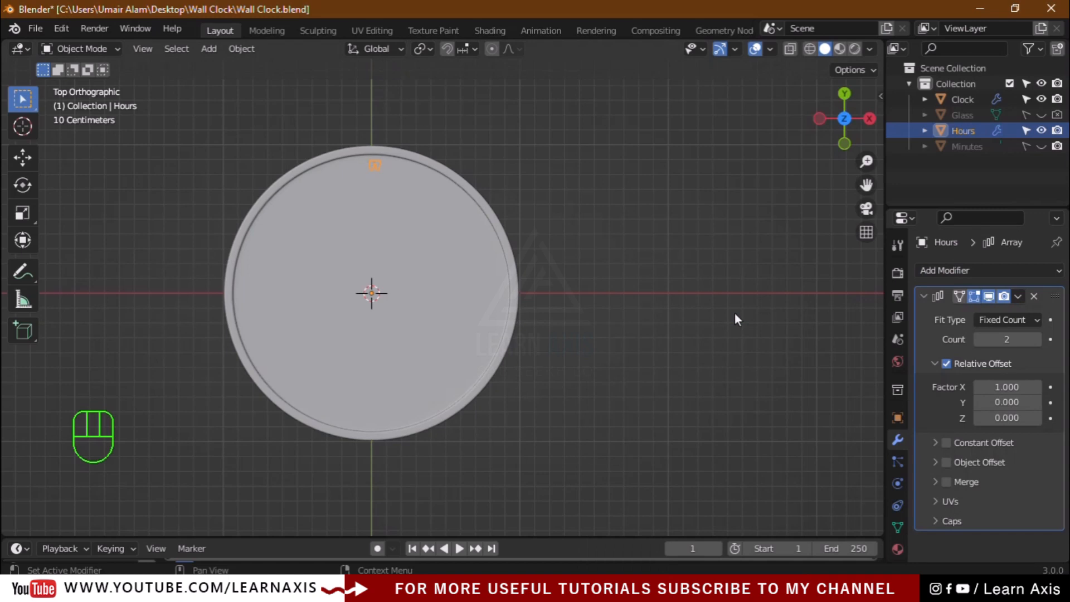
pyautogui.click(946, 363)
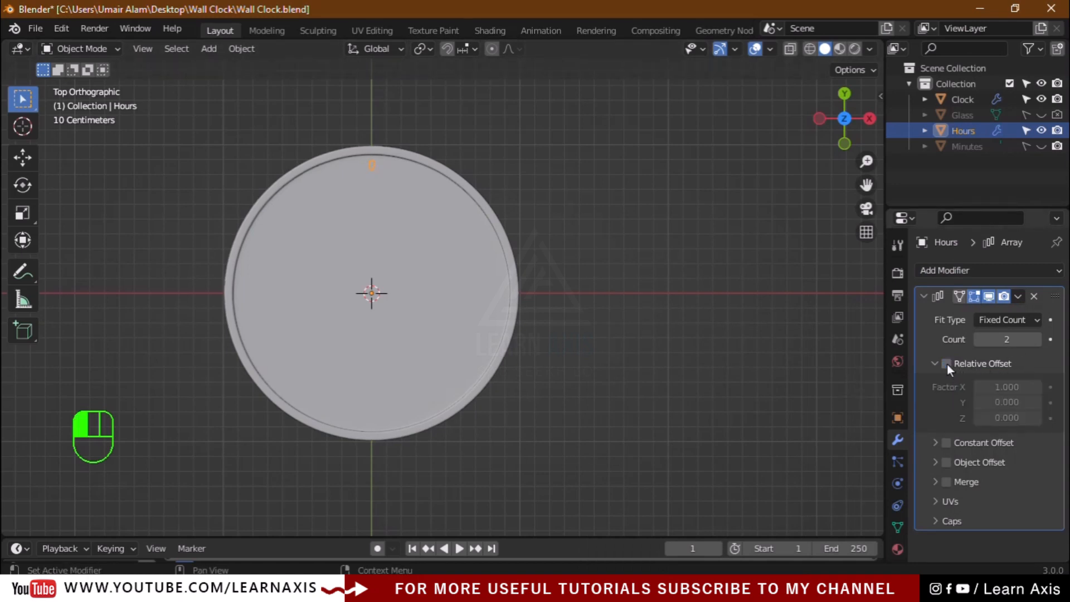
# Add a circle empty at the clock's centre and rename it E-Hours
pyautogui.click(649, 284)
pyautogui.click(244, 50)
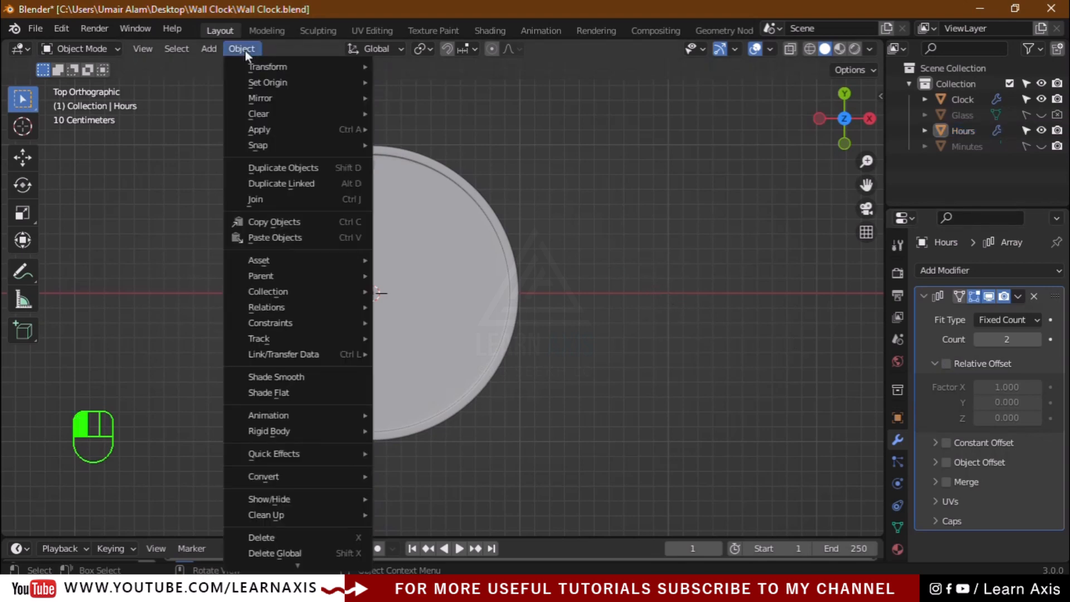
pyautogui.moveTo(215, 51)
pyautogui.moveTo(256, 238)
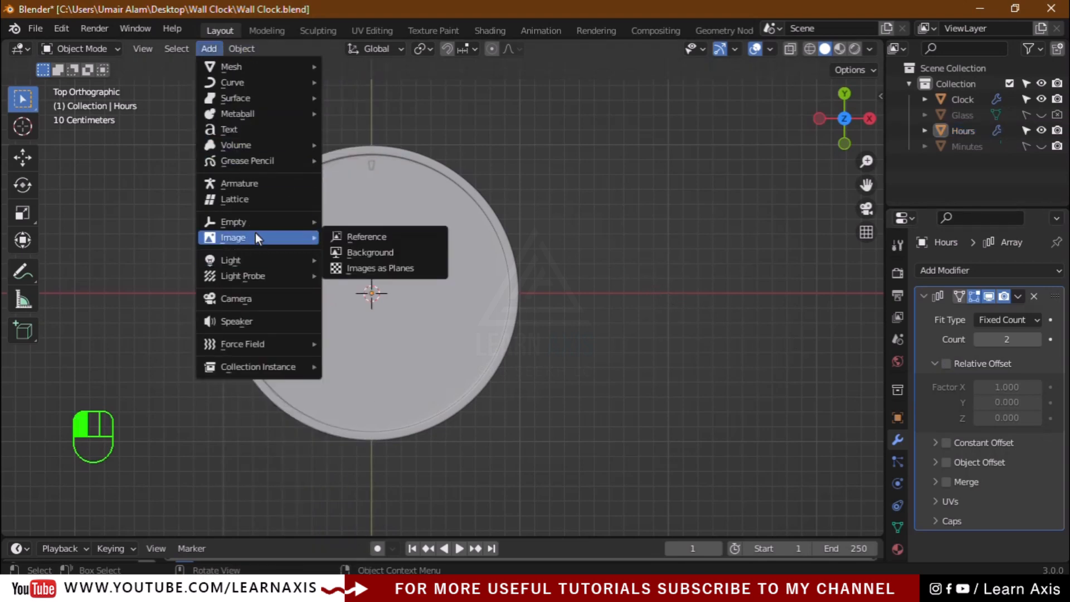
pyautogui.moveTo(234, 222)
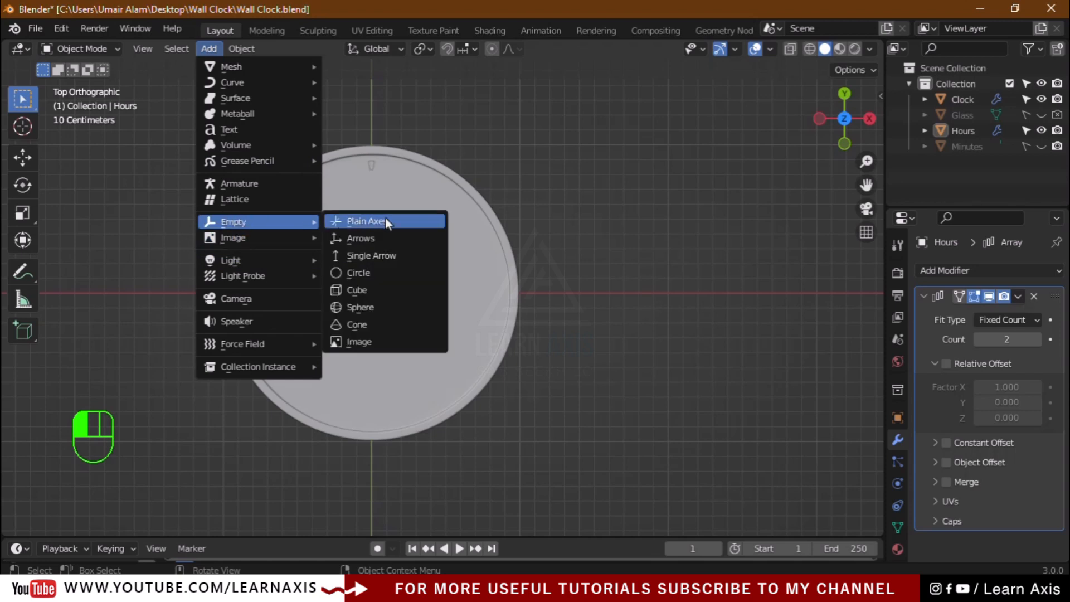
pyautogui.click(361, 273)
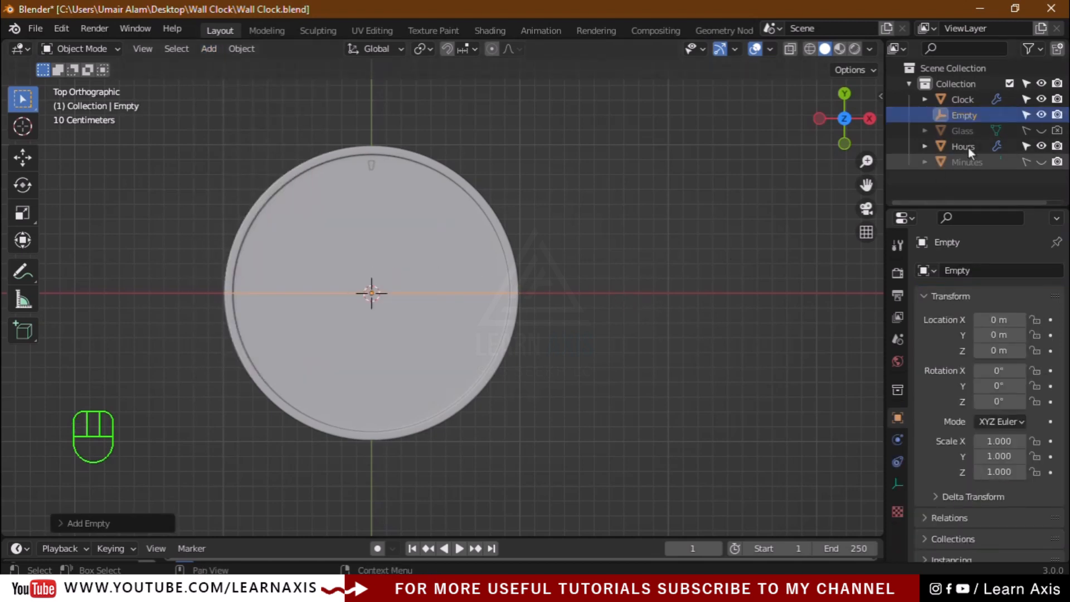
pyautogui.doubleClick(964, 114)
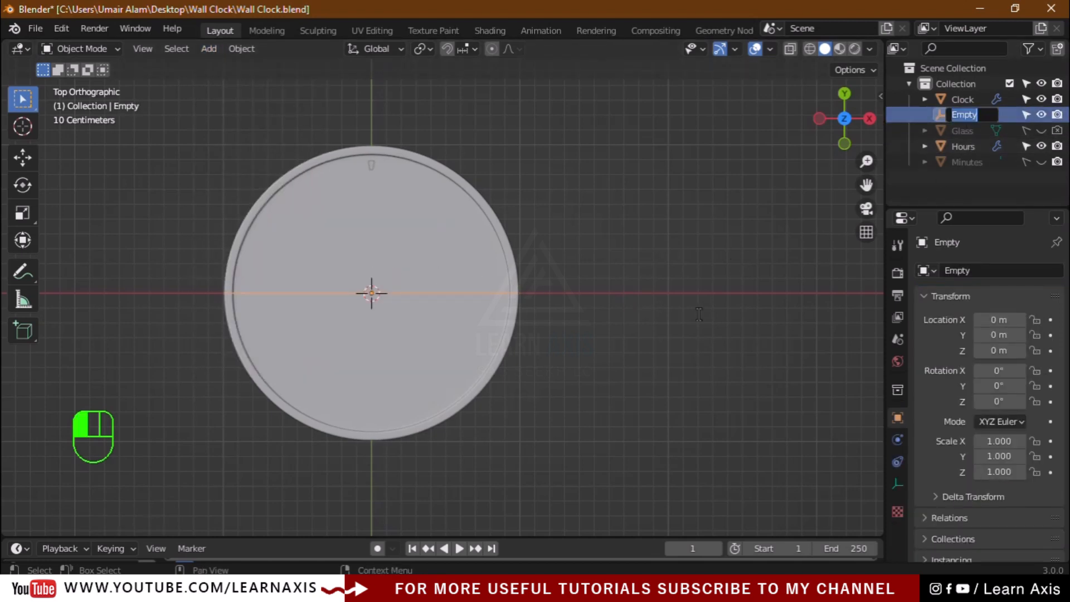
pyautogui.write('E')
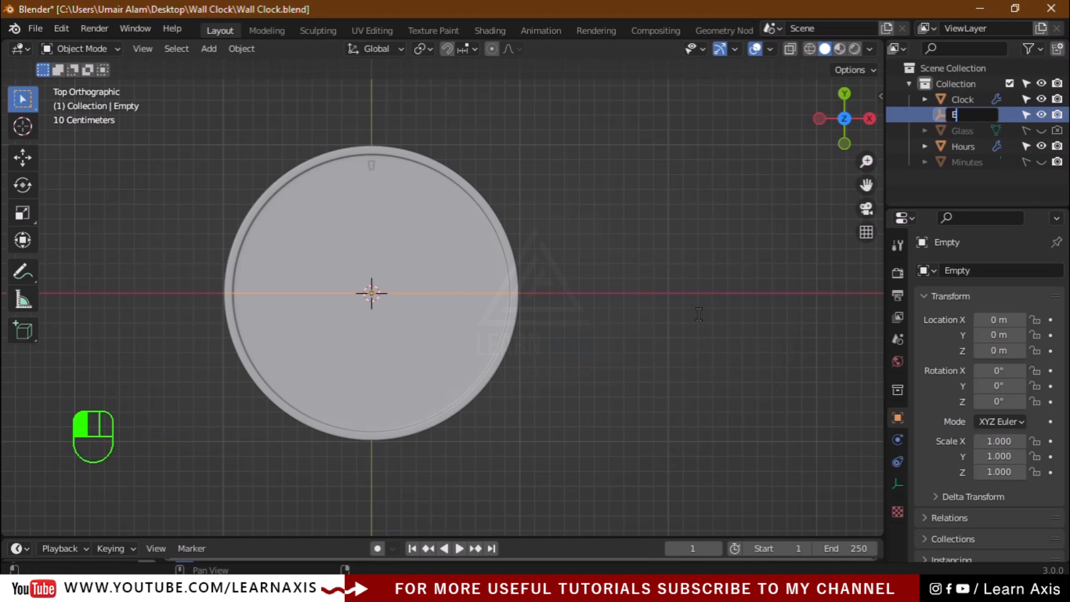
pyautogui.write('-Hours')
pyautogui.press('Return')
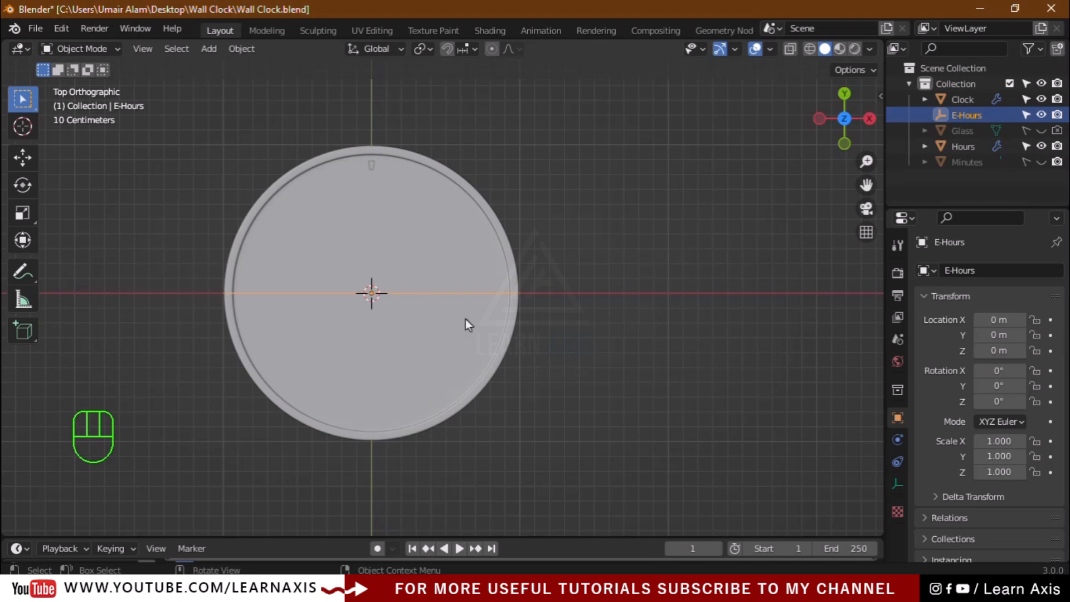
# Set the Hours marker's Array modifier count to 12
pyautogui.click(371, 166)
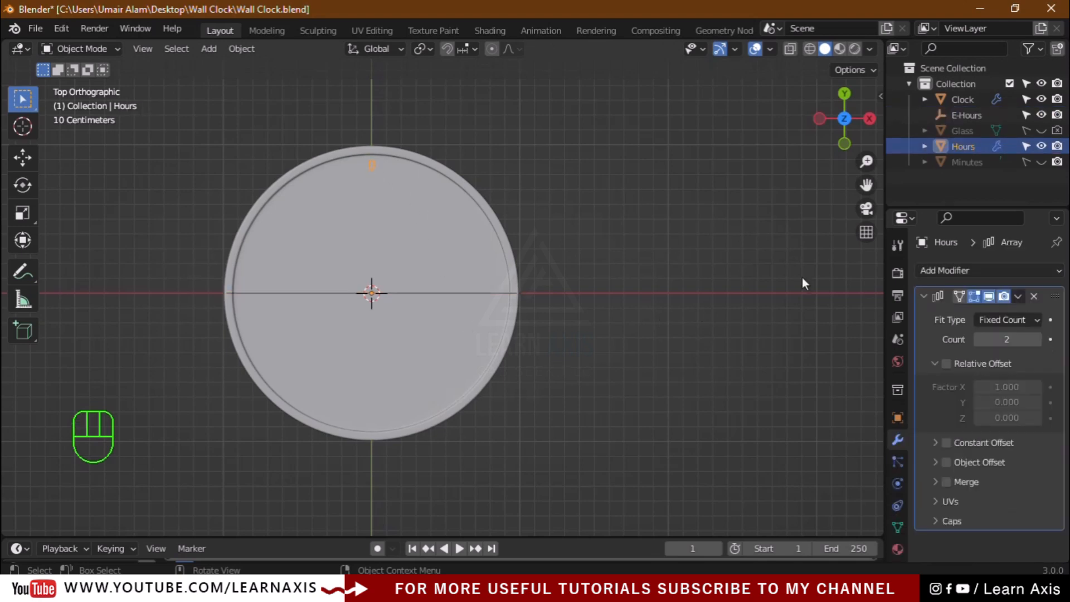
pyautogui.click(1006, 340)
pyautogui.write('12')
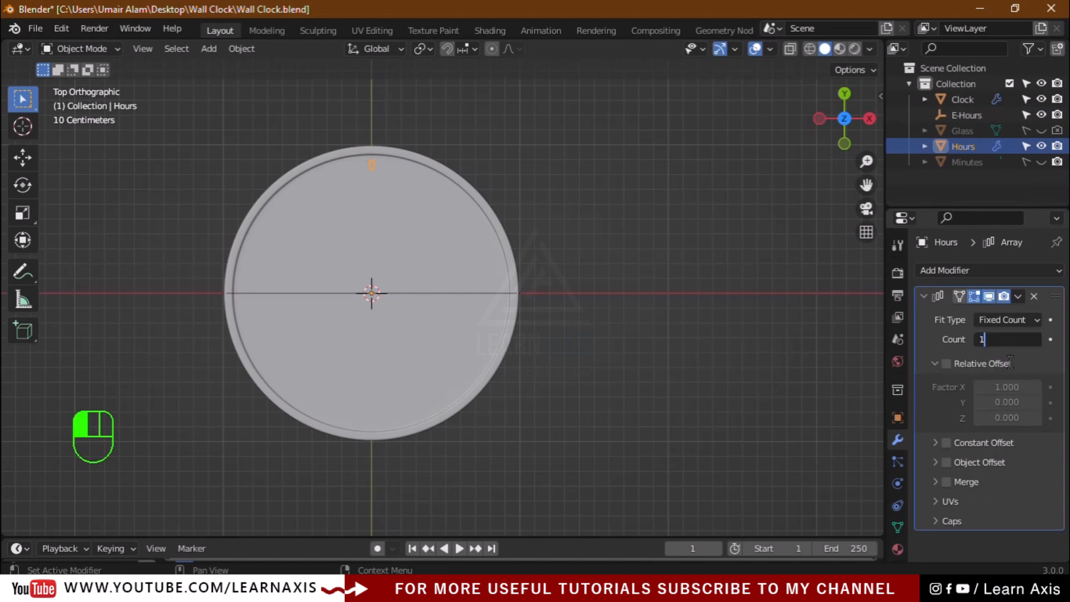
pyautogui.press('Return')
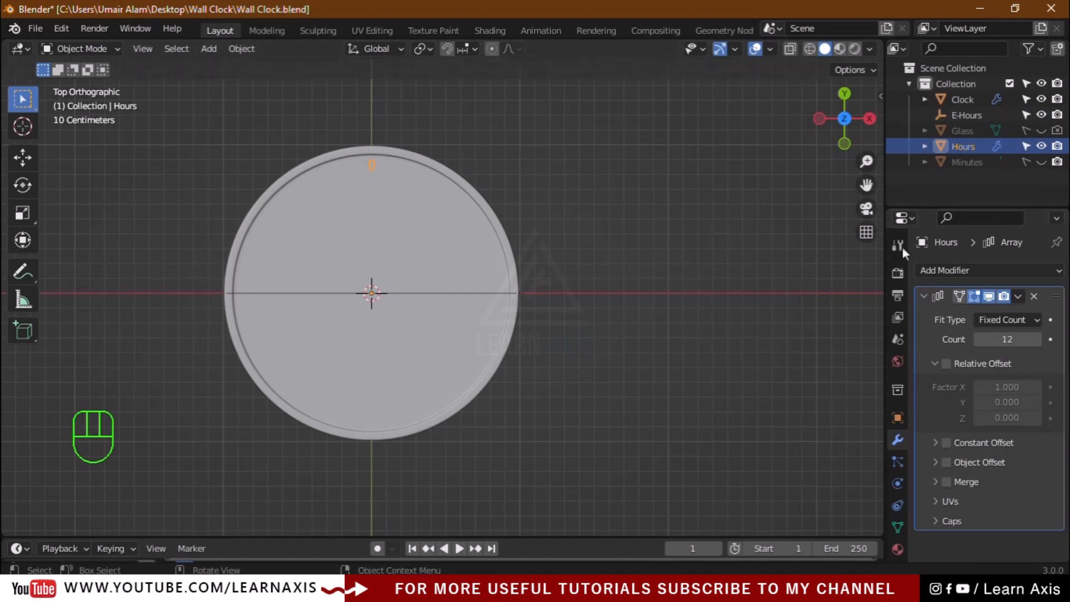
# Enable Object Offset on the Hours marker's Array modifier and assign the E-Hours empty as its offset object
pyautogui.click(971, 116)
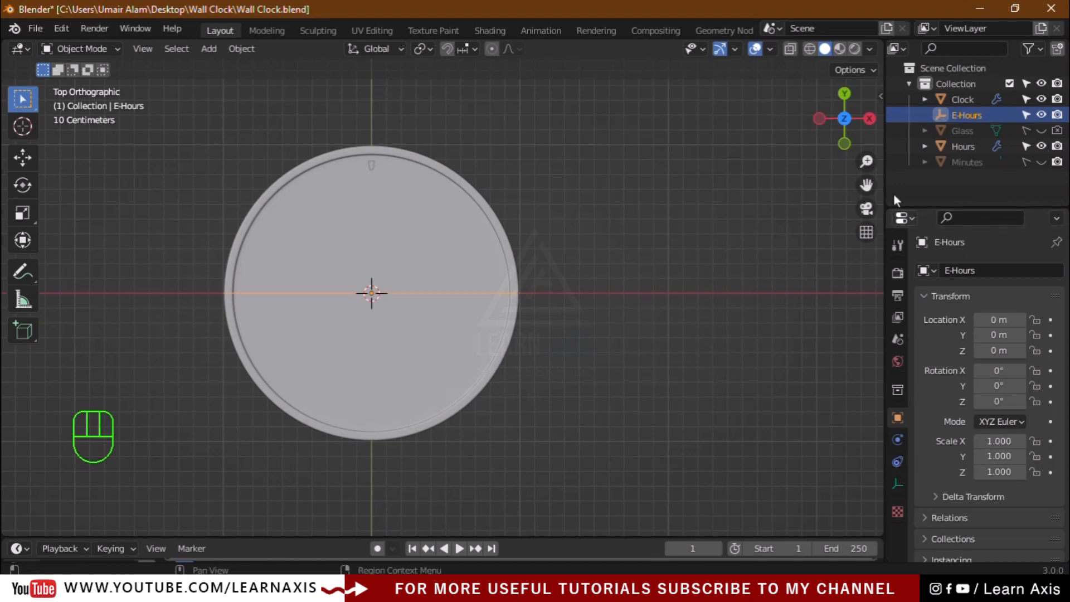
pyautogui.click(371, 165)
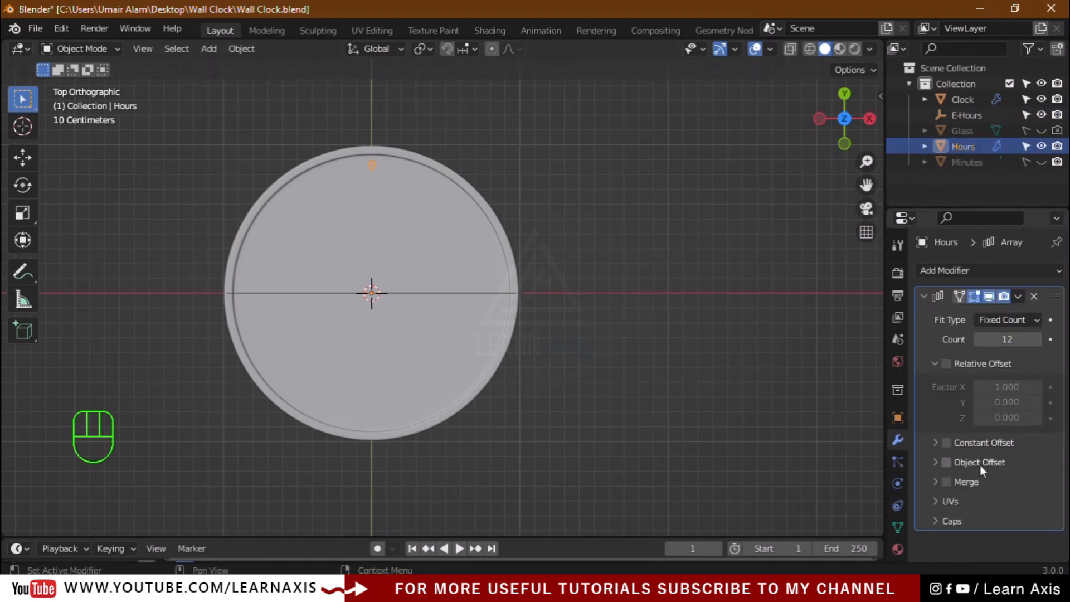
pyautogui.click(936, 462)
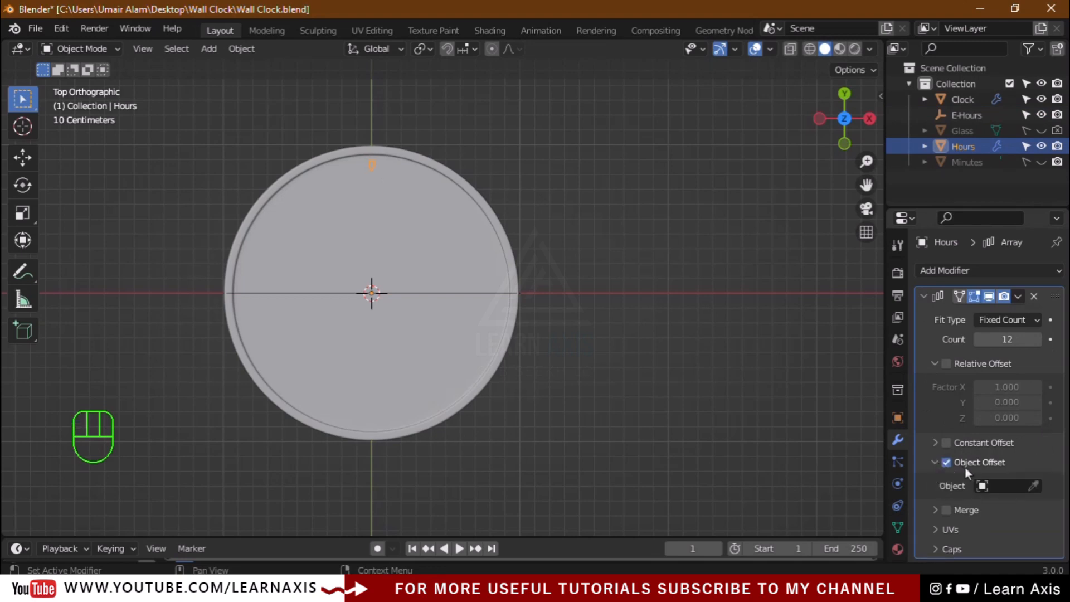
pyautogui.click(1009, 485)
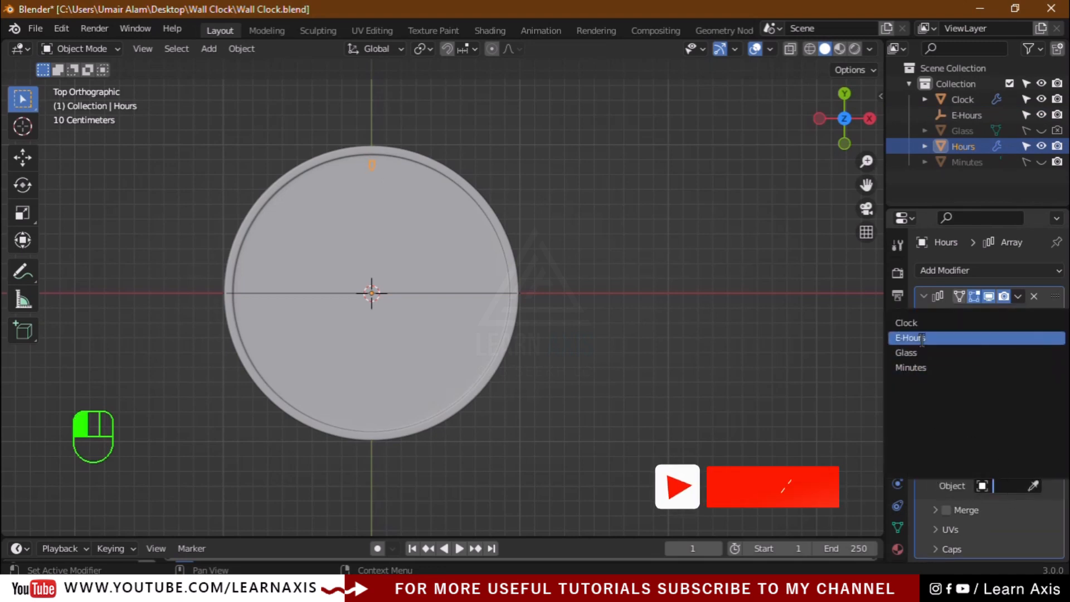
pyautogui.click(951, 338)
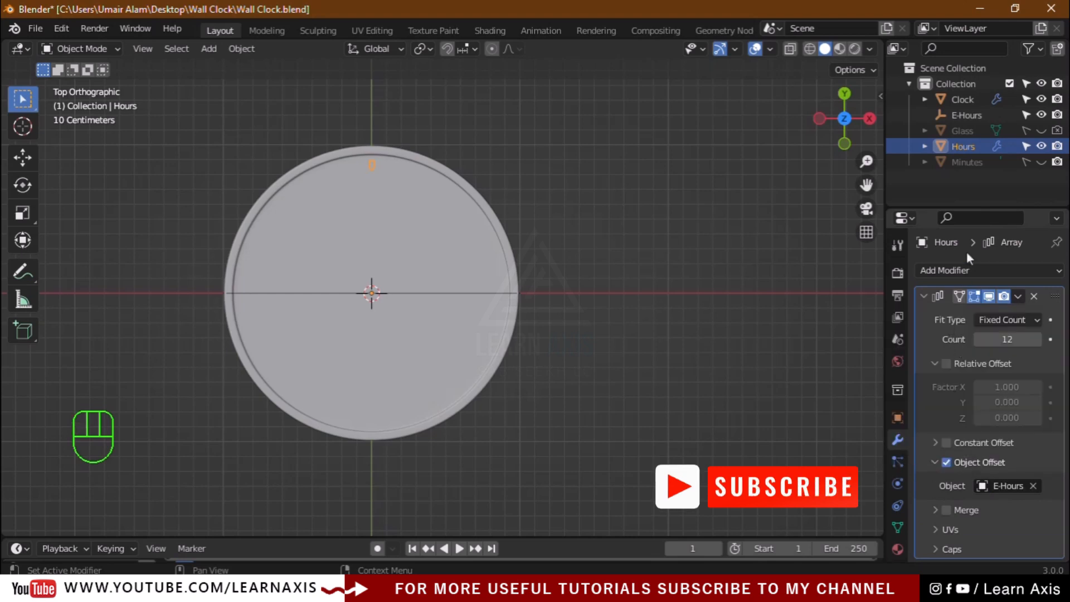
# Set the E-Hours empty's Z rotation to 360/12 degrees to spread the hour markers around the dial
pyautogui.click(957, 115)
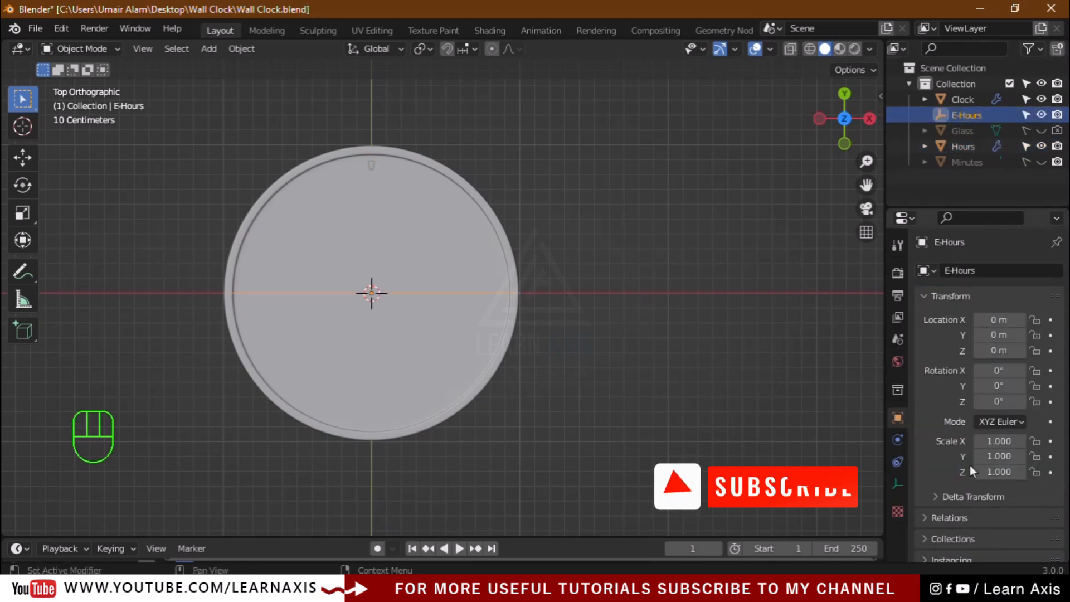
pyautogui.scroll(-2, 969, 466)
pyautogui.scroll(-3, 970, 466)
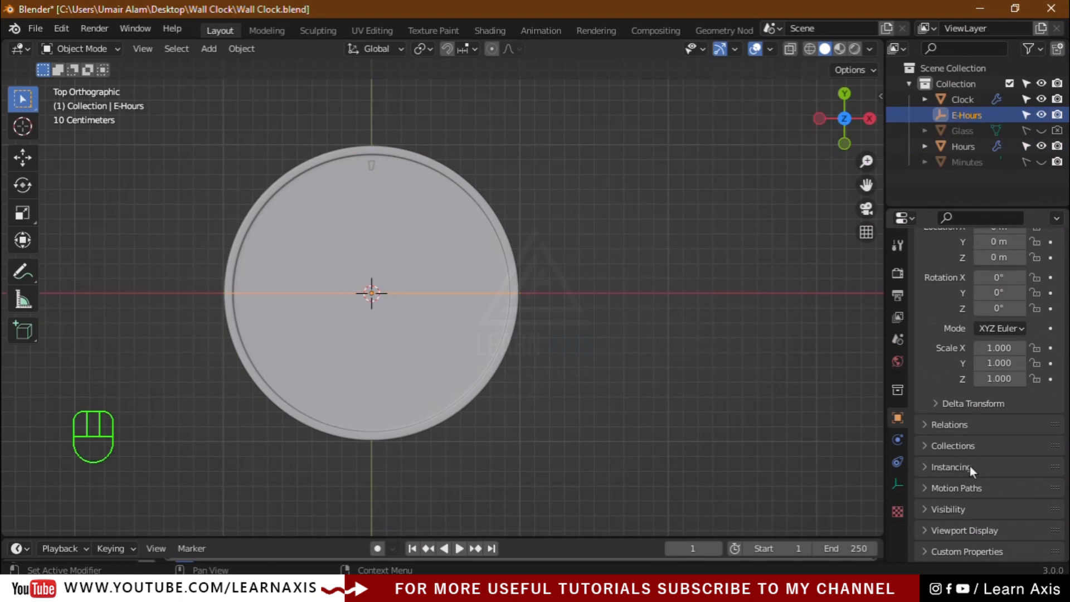
pyautogui.click(998, 308)
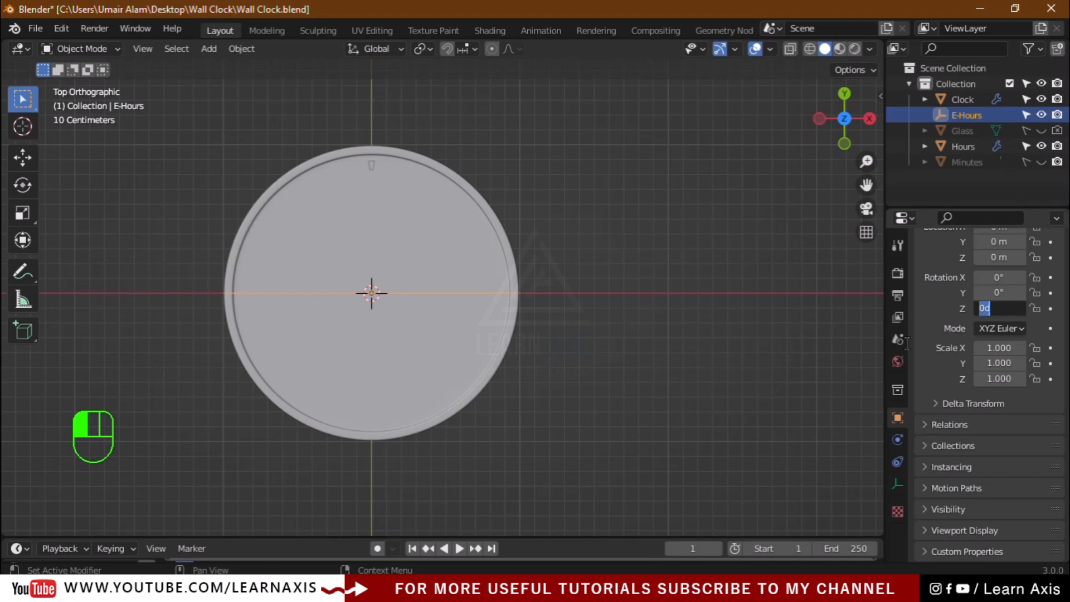
pyautogui.write('360/12')
pyautogui.press('Return')
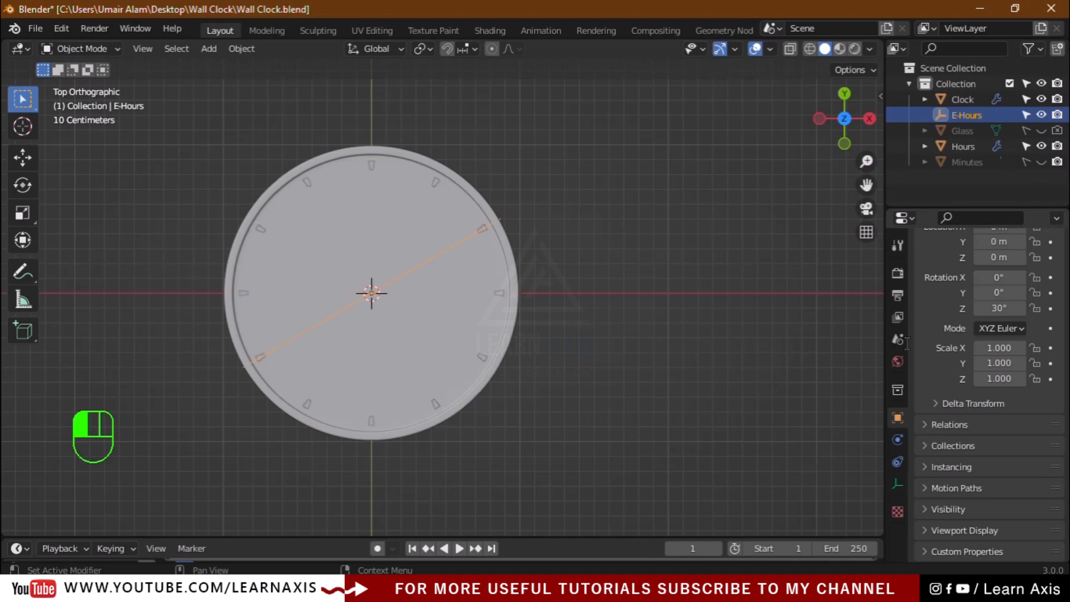
# Add a second circle empty at the clock's centre and rename it E-Minutes
pyautogui.scroll(4, 405, 322)
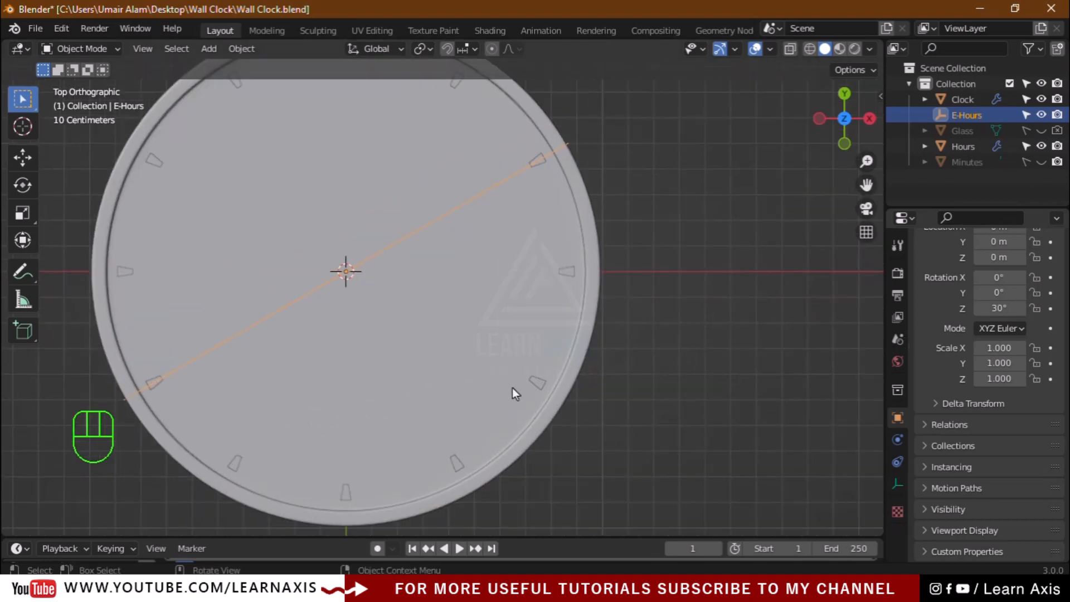
pyautogui.moveTo(533, 412); pyautogui.dragTo(466, 346, button='middle')
pyautogui.scroll(-5, 466, 346)
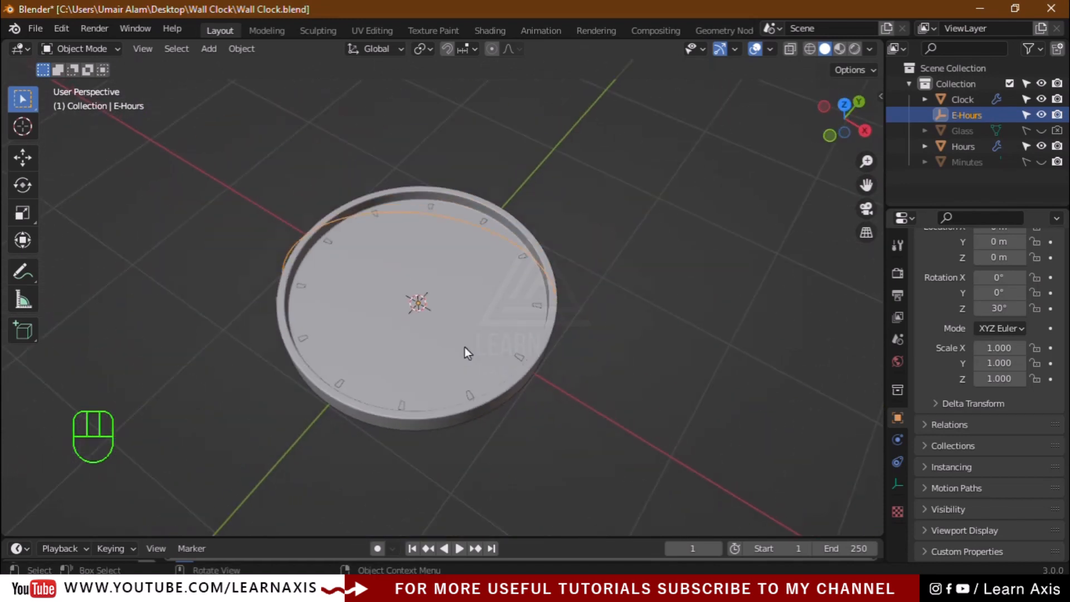
pyautogui.press('KP_7')
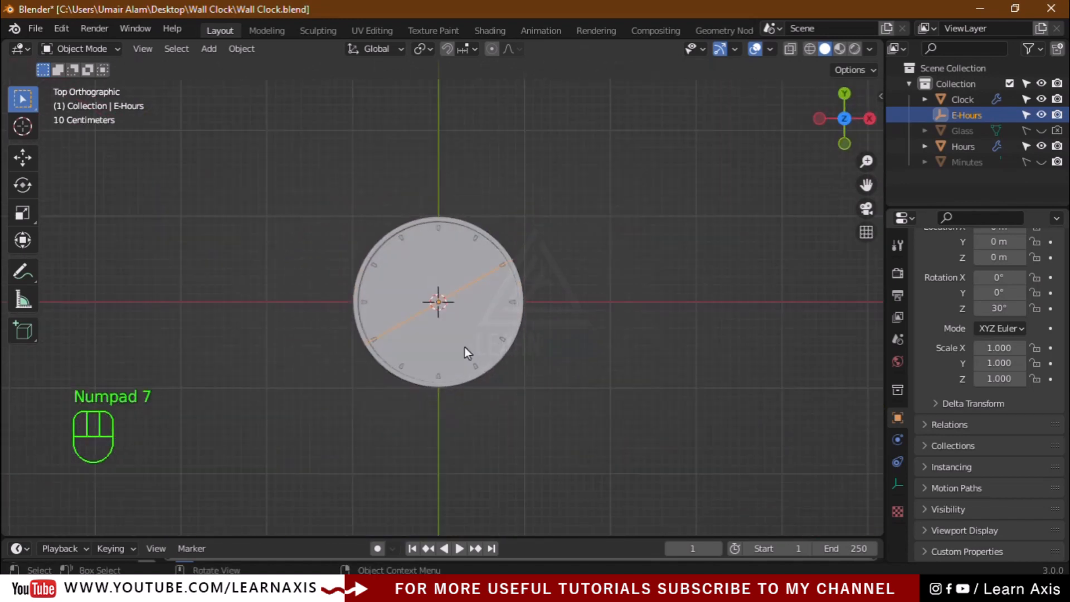
pyautogui.click(561, 309)
pyautogui.click(204, 51)
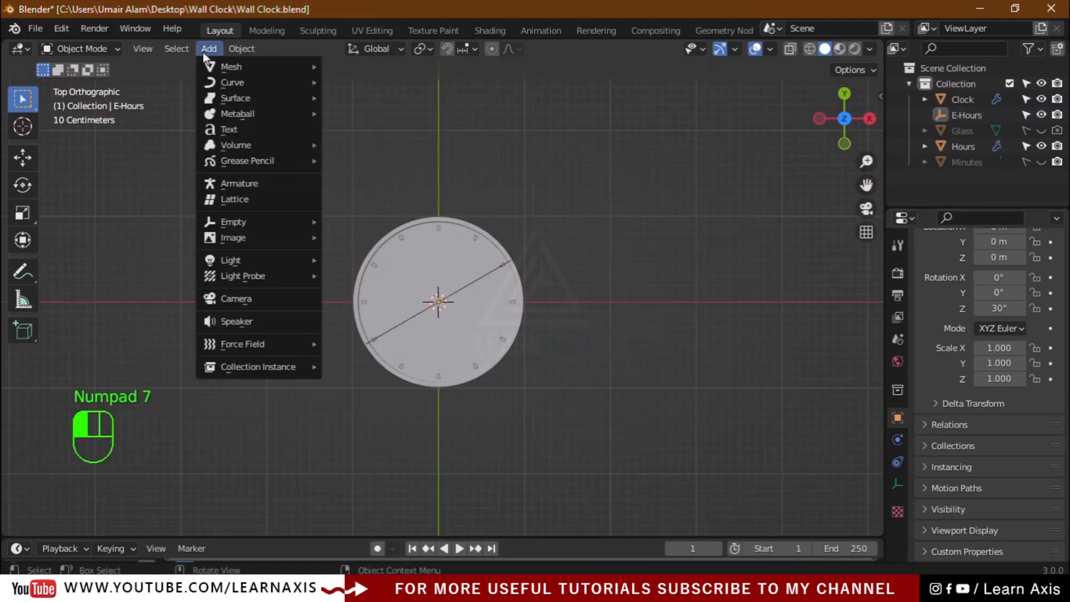
pyautogui.moveTo(243, 239)
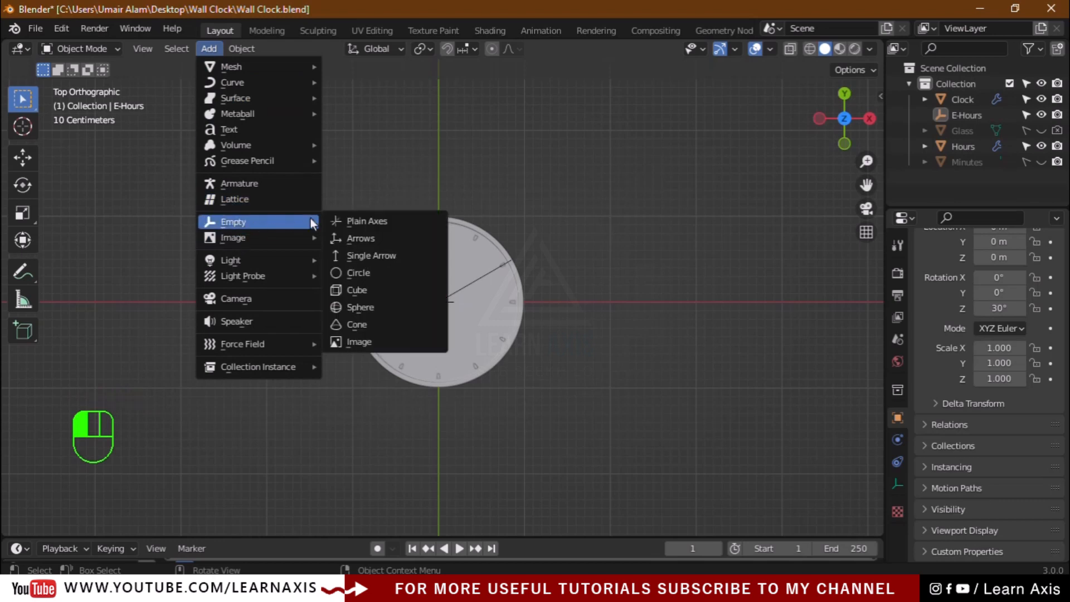
pyautogui.click(379, 276)
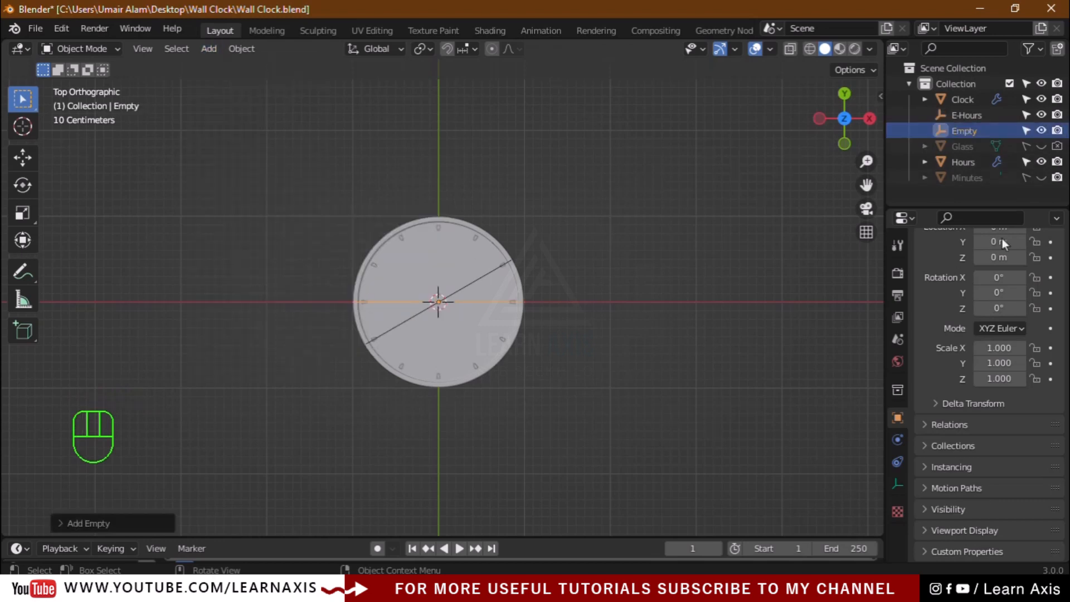
pyautogui.doubleClick(968, 131)
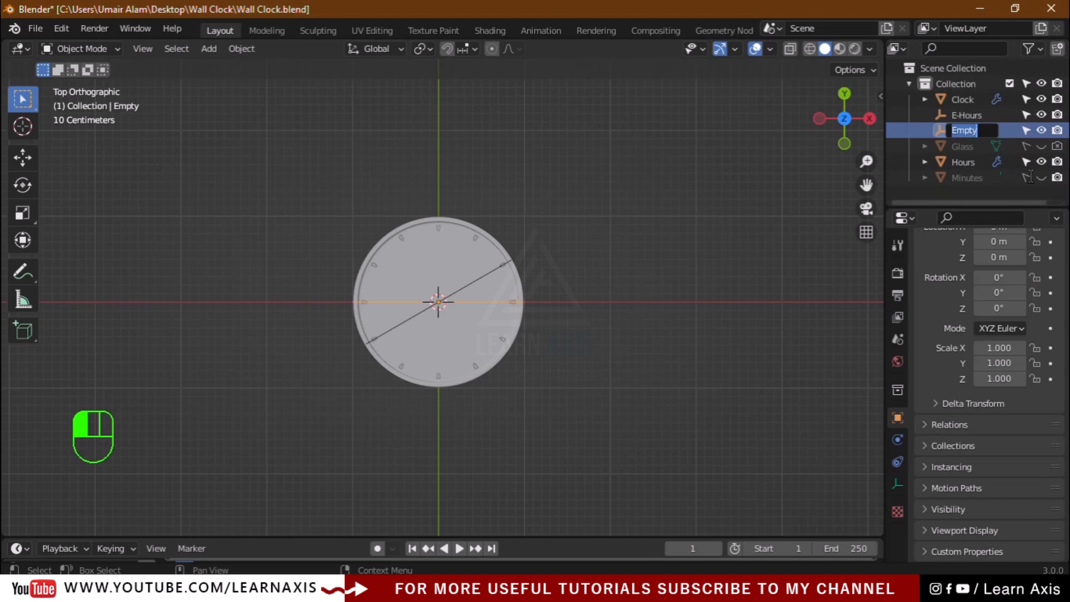
pyautogui.write('E-Minutes')
pyautogui.press('Return')
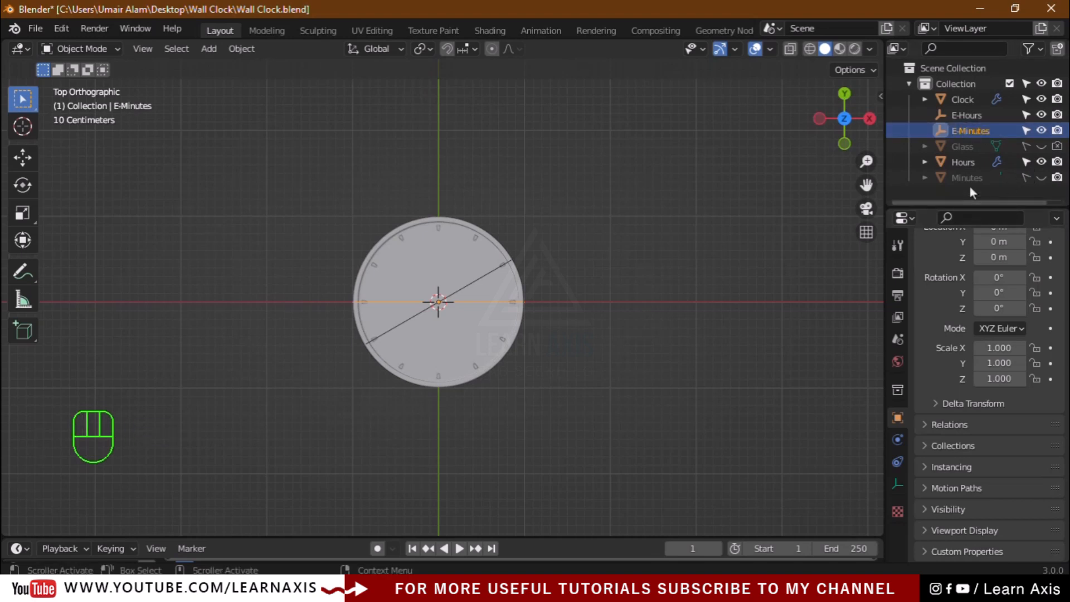
# Unhide the Minutes marker and give it an Array modifier with Relative Offset disabled
pyautogui.click(1039, 180)
pyautogui.click(970, 179)
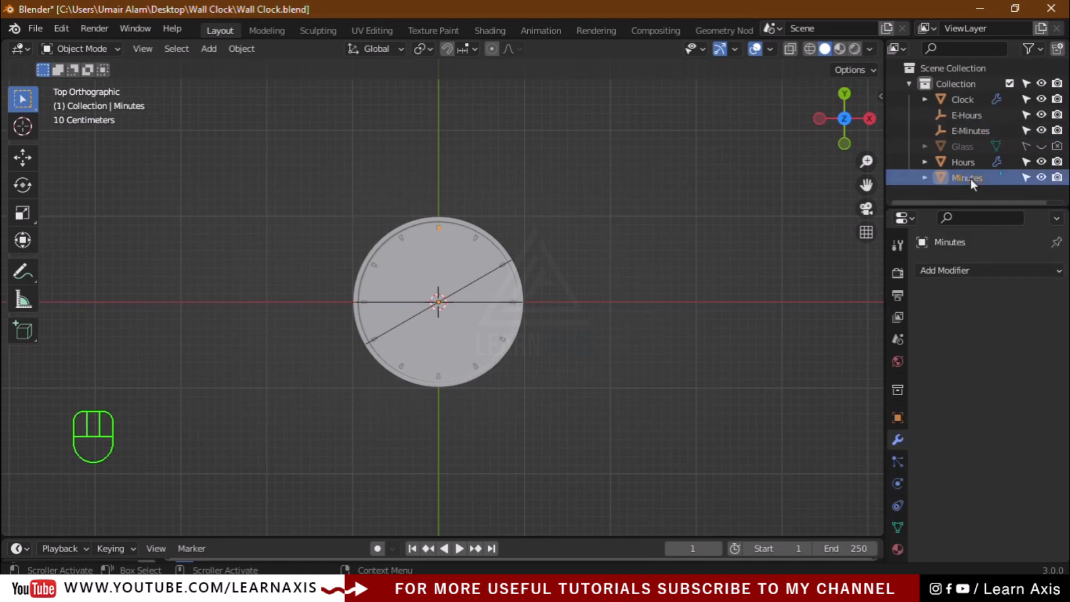
pyautogui.click(960, 270)
pyautogui.click(800, 322)
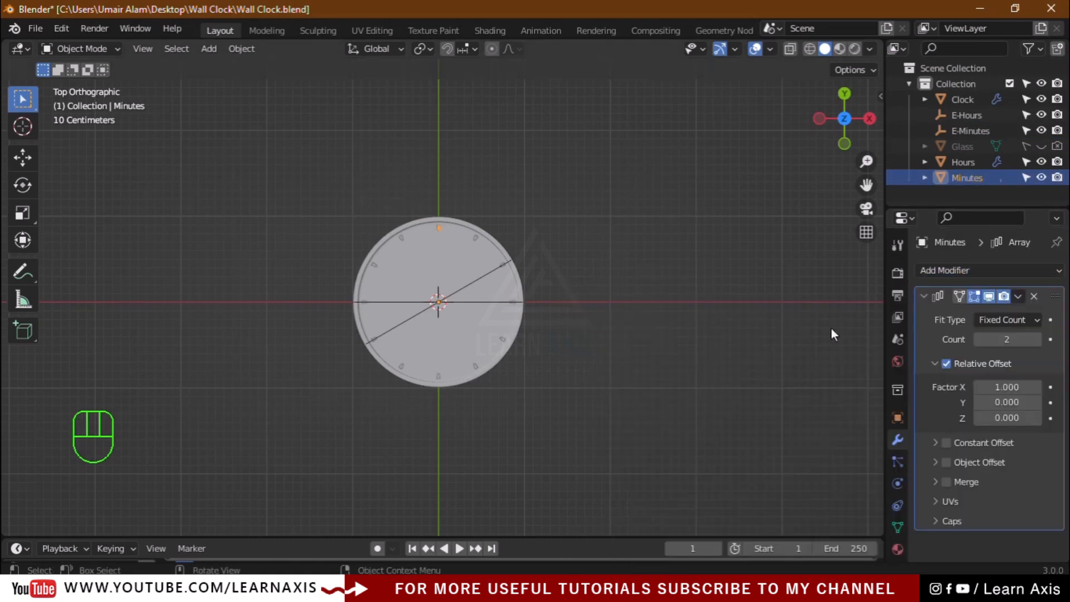
pyautogui.click(946, 363)
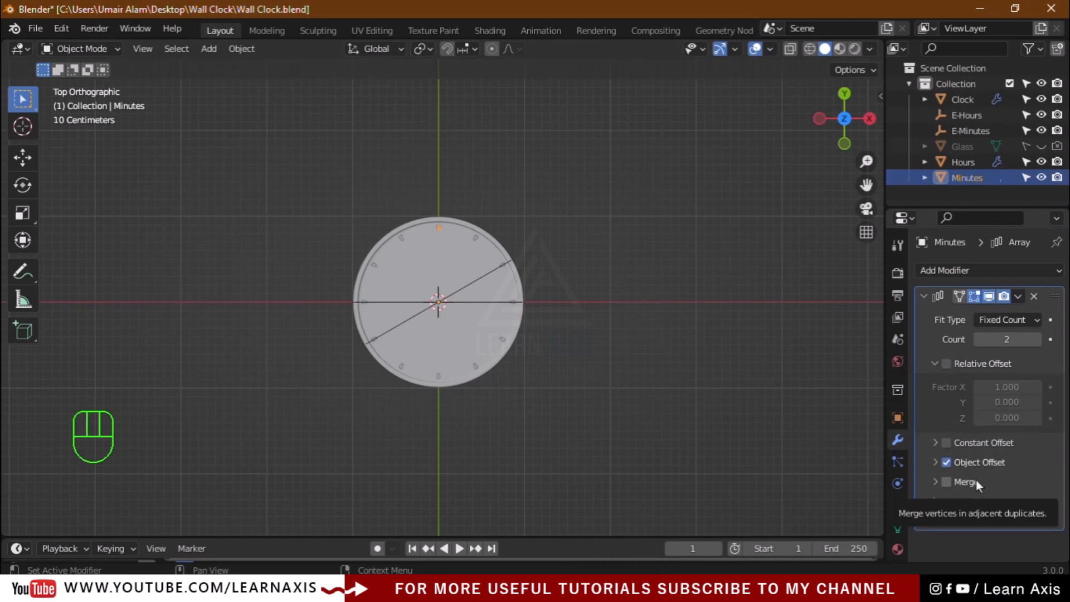
# Set the Minutes marker's Array modifier to use E-Minutes as its object offset with a count of 60
pyautogui.click(935, 463)
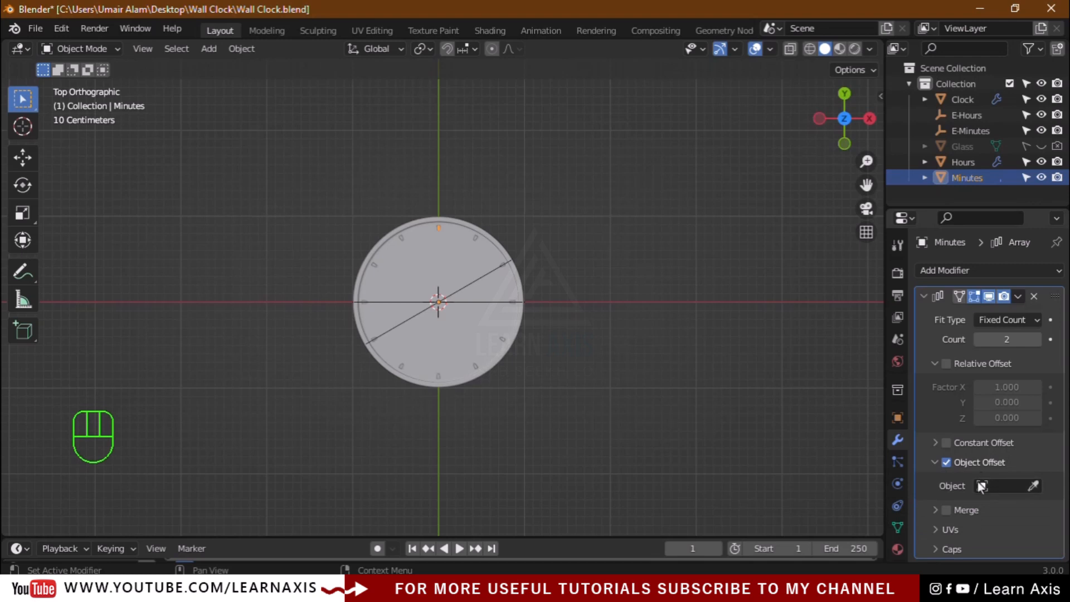
pyautogui.click(981, 487)
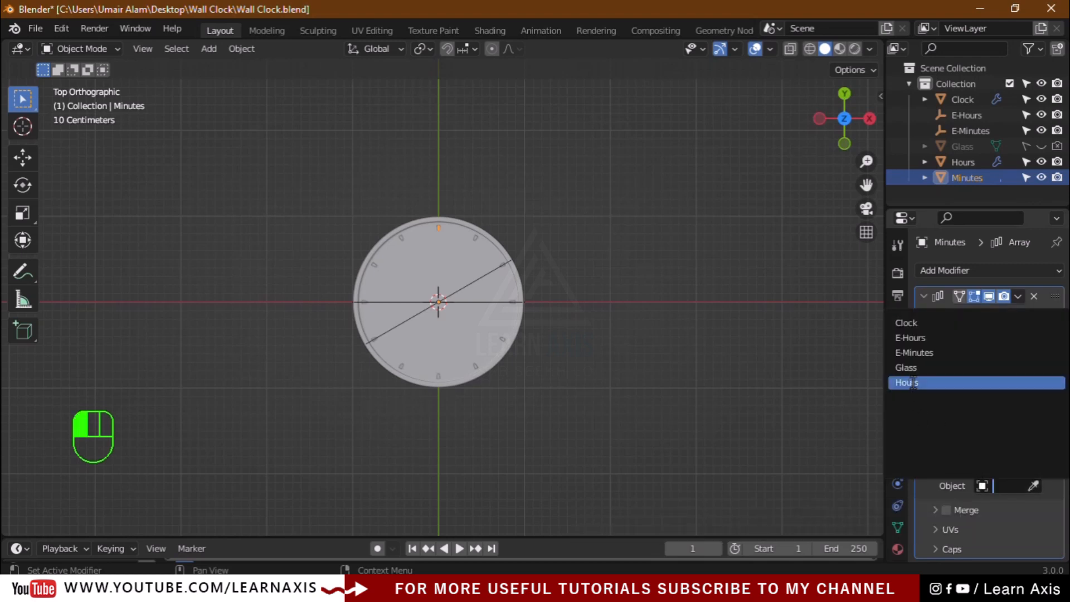
pyautogui.click(964, 353)
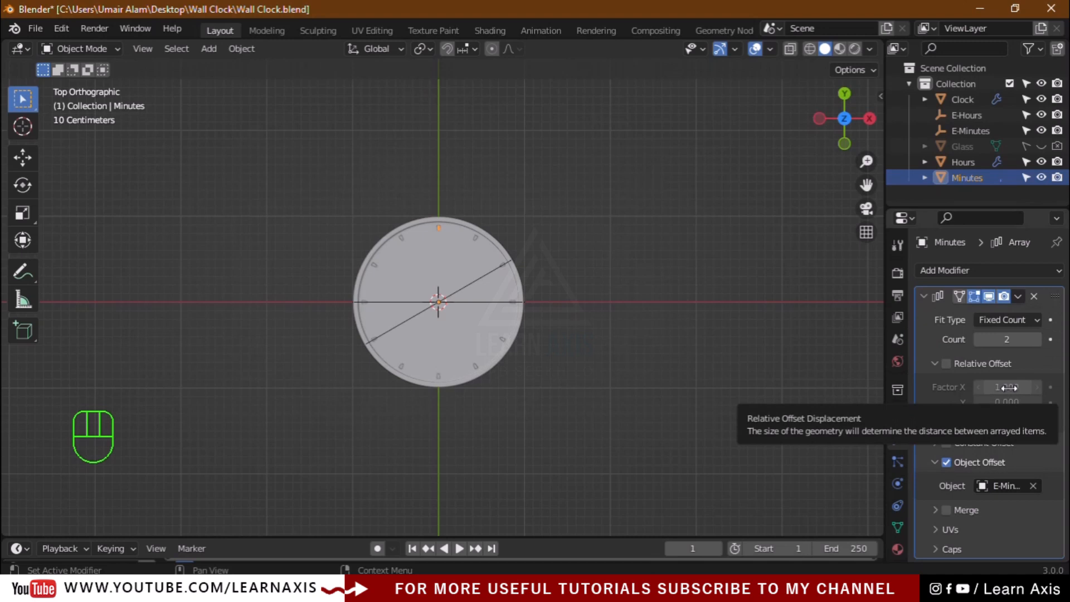
pyautogui.click(1006, 339)
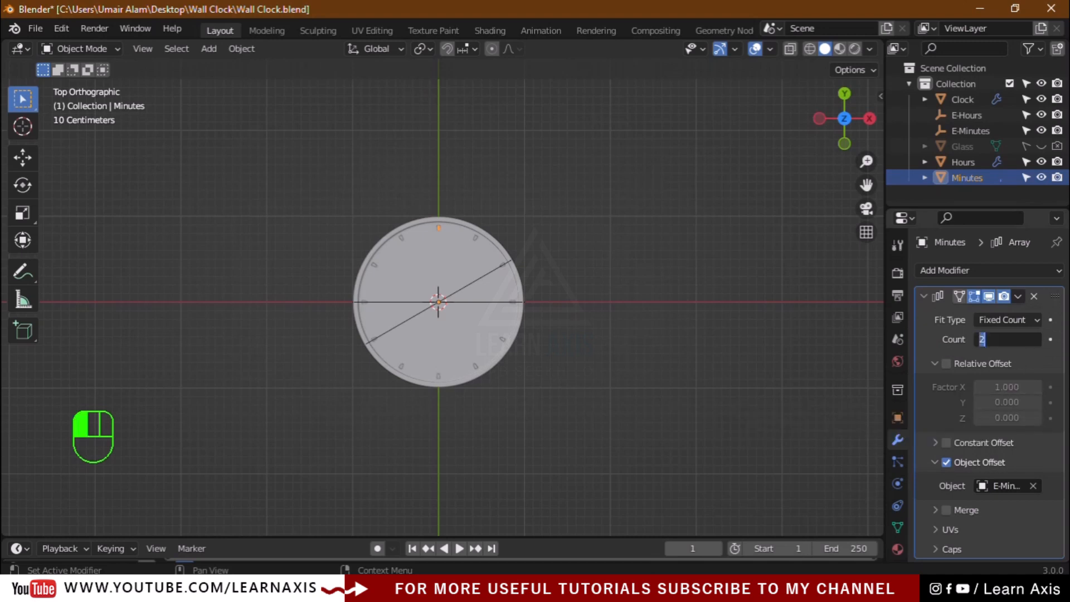
pyautogui.write('60')
pyautogui.press('Return')
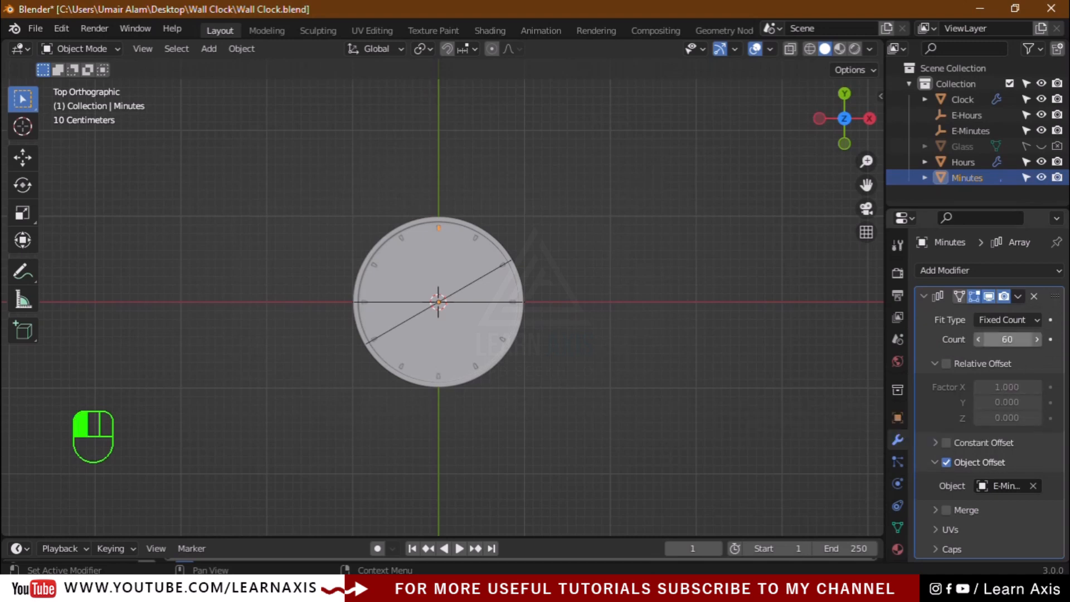
# Set the E-Minutes empty's Z rotation to 360/60 degrees to spread the minute markers around the dial
pyautogui.click(947, 131)
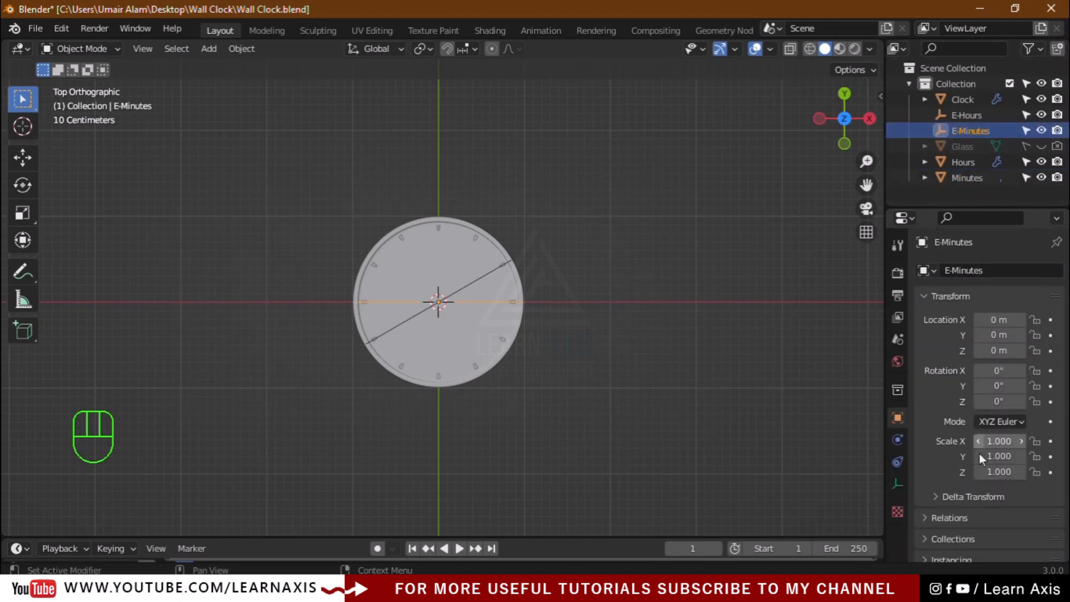
pyautogui.click(990, 401)
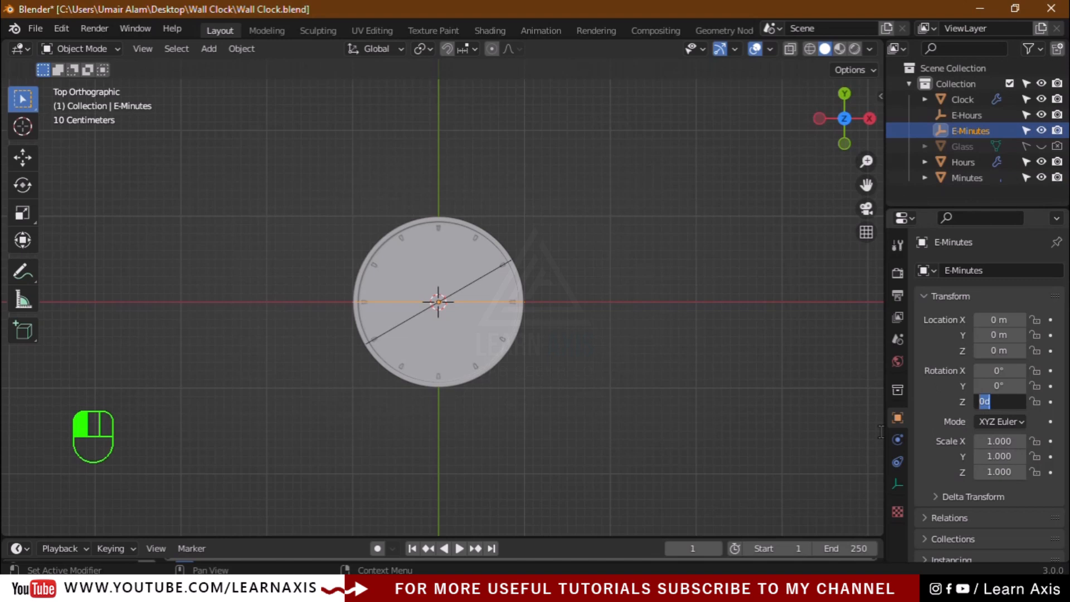
pyautogui.write('360/60')
pyautogui.press('Return')
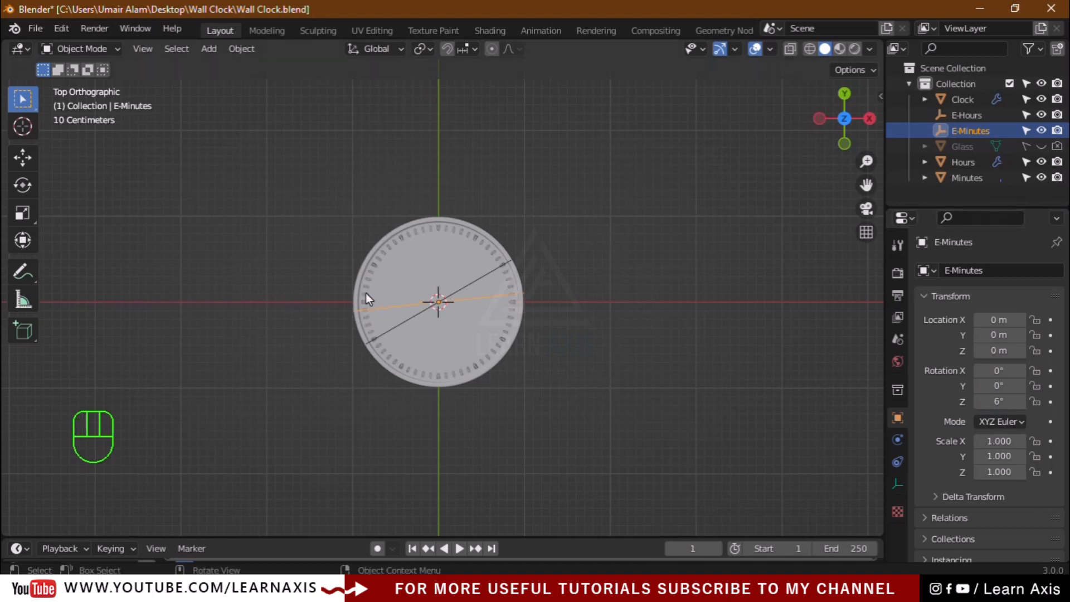
# Check up close where the hour and minute markers coincide around the dial, starting at the twelve o'clock position
pyautogui.scroll(7, 442, 214)
pyautogui.scroll(2, 423, 262)
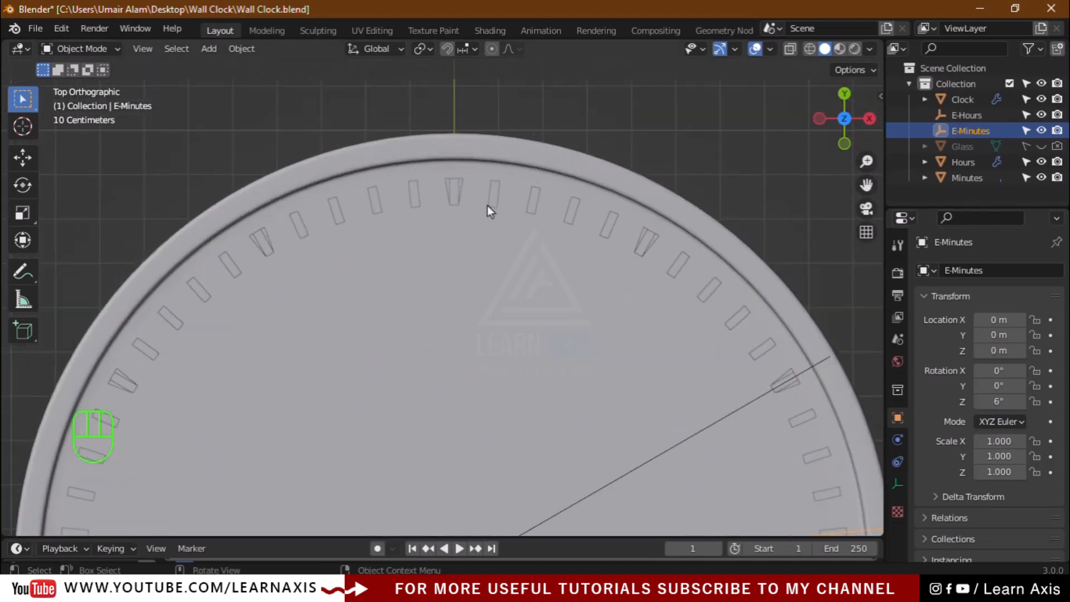
pyautogui.scroll(8, 443, 165)
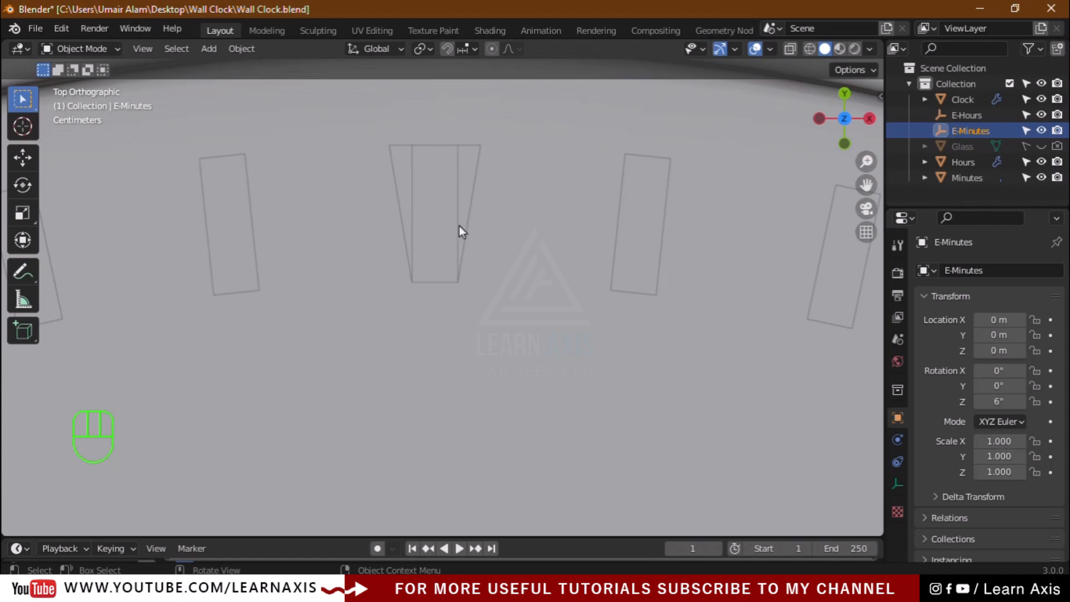
pyautogui.scroll(-8, 533, 454)
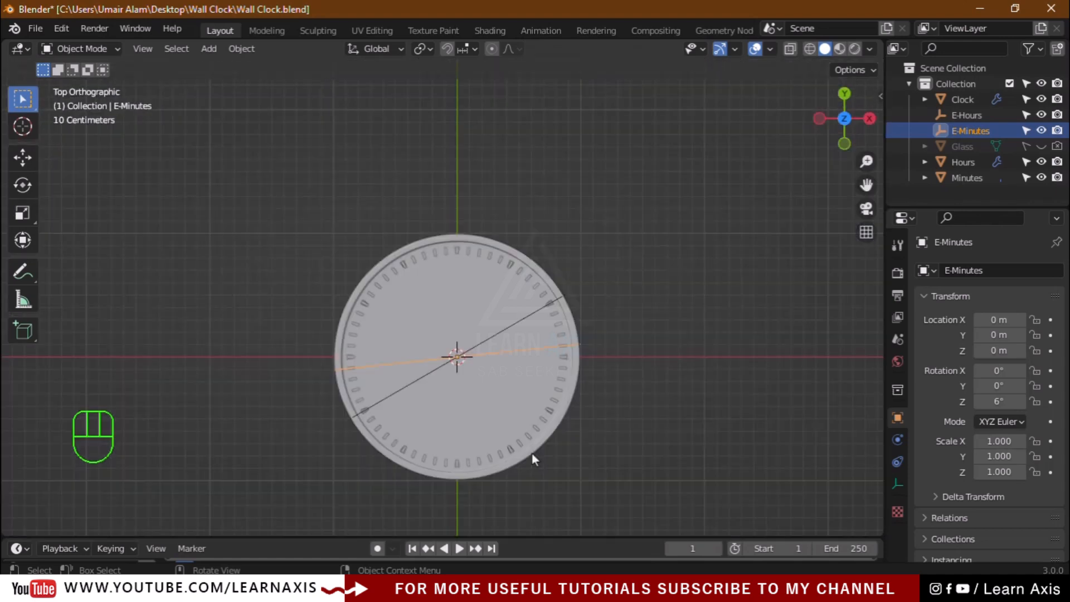
pyautogui.scroll(1, 533, 454)
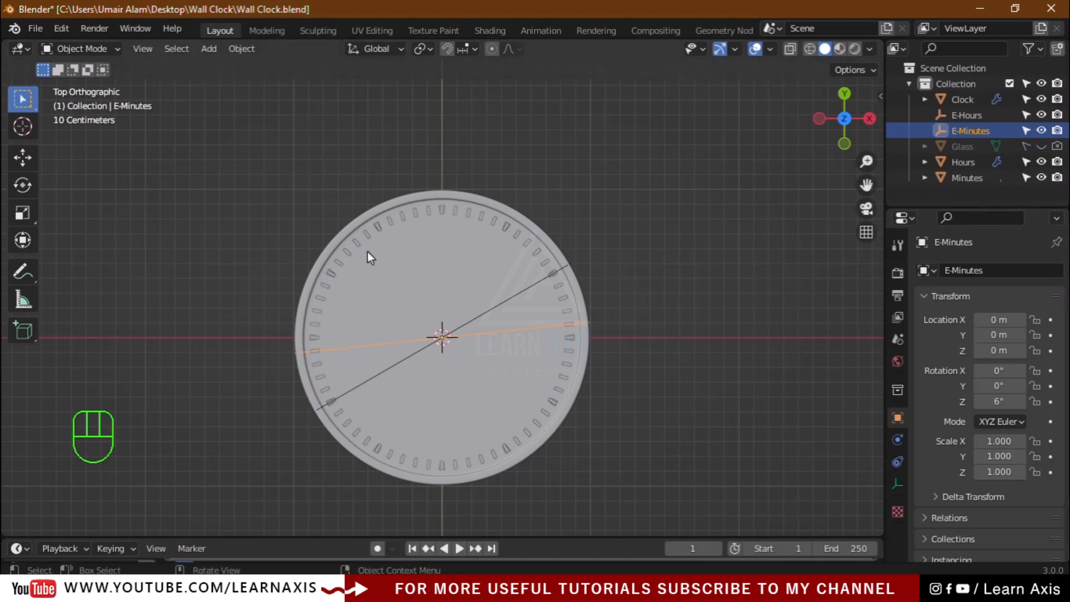
pyautogui.scroll(2, 452, 268)
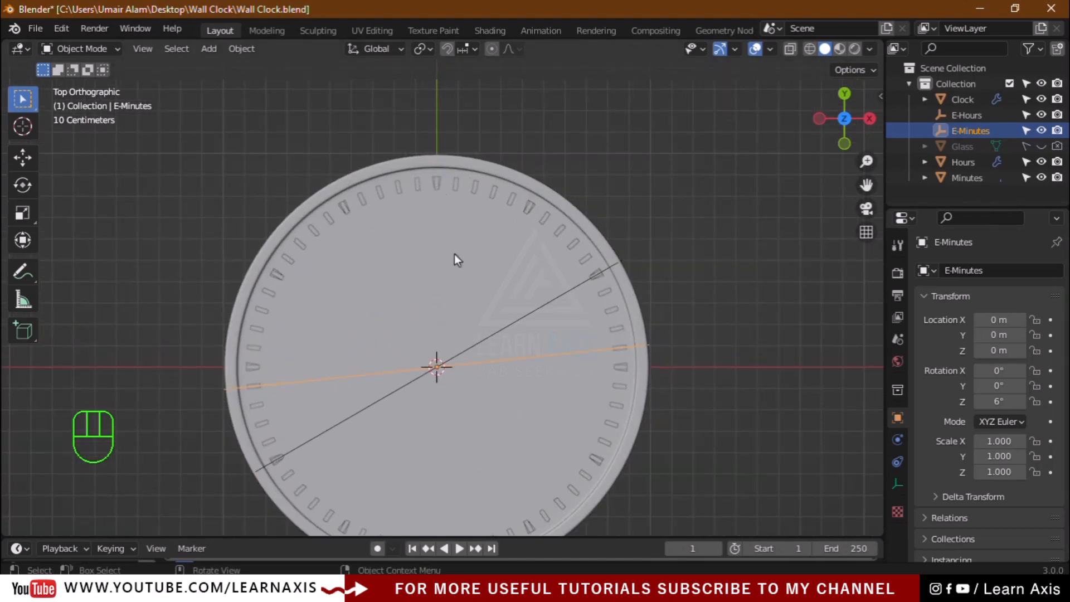
# Examine the clock dial, its marks and the two empties from perspective angles
pyautogui.click(702, 370)
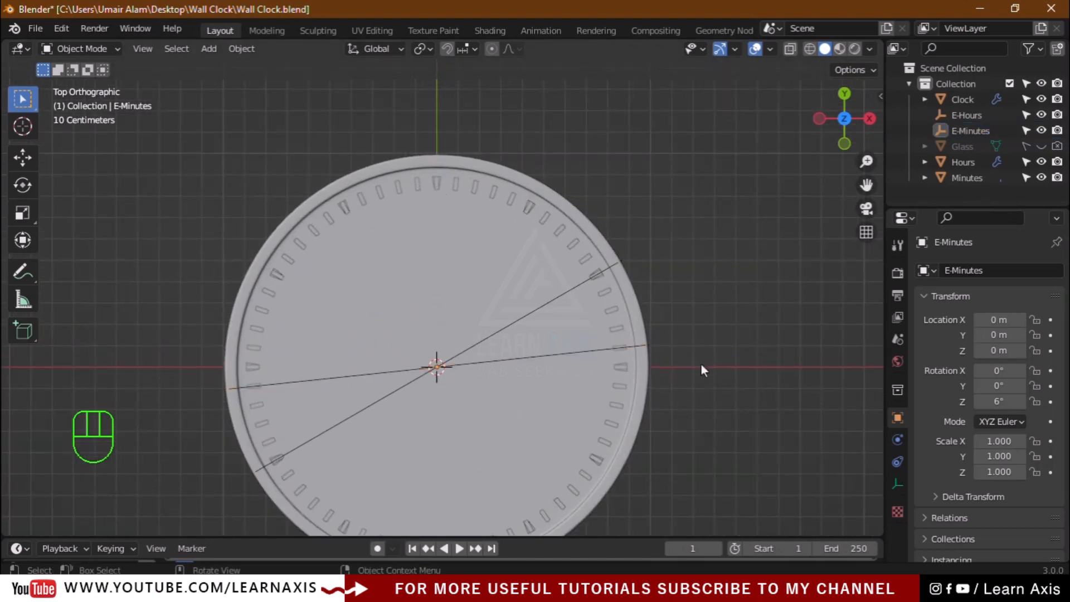
pyautogui.moveTo(680, 461); pyautogui.dragTo(661, 292, button='middle')
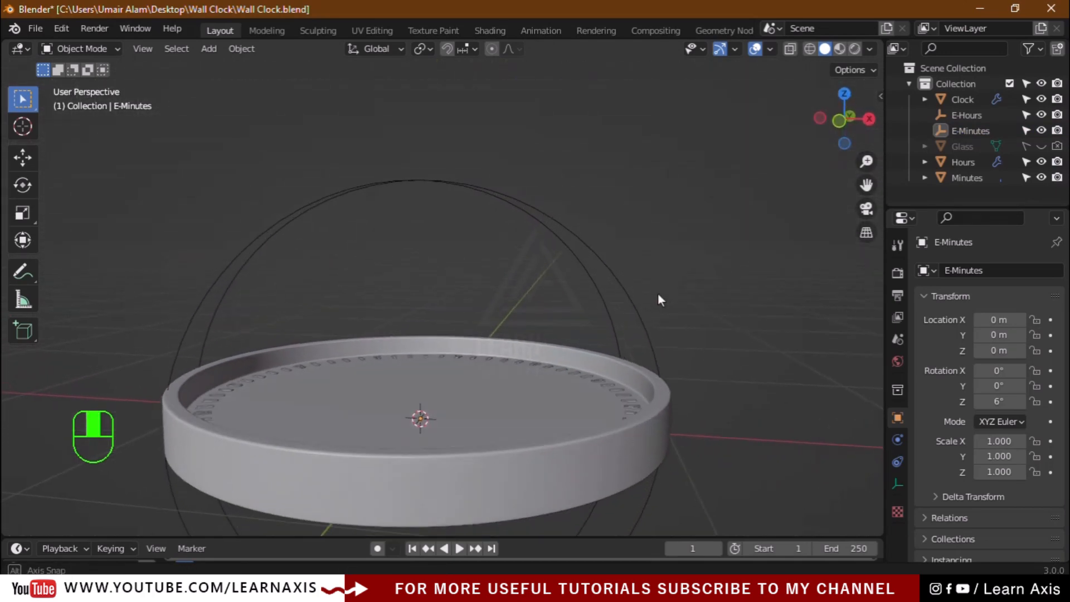
pyautogui.moveTo(649, 449); pyautogui.dragTo(647, 484, button='middle')
pyautogui.moveTo(452, 497); pyautogui.dragTo(662, 436, button='middle')
pyautogui.scroll(-5, 466, 430)
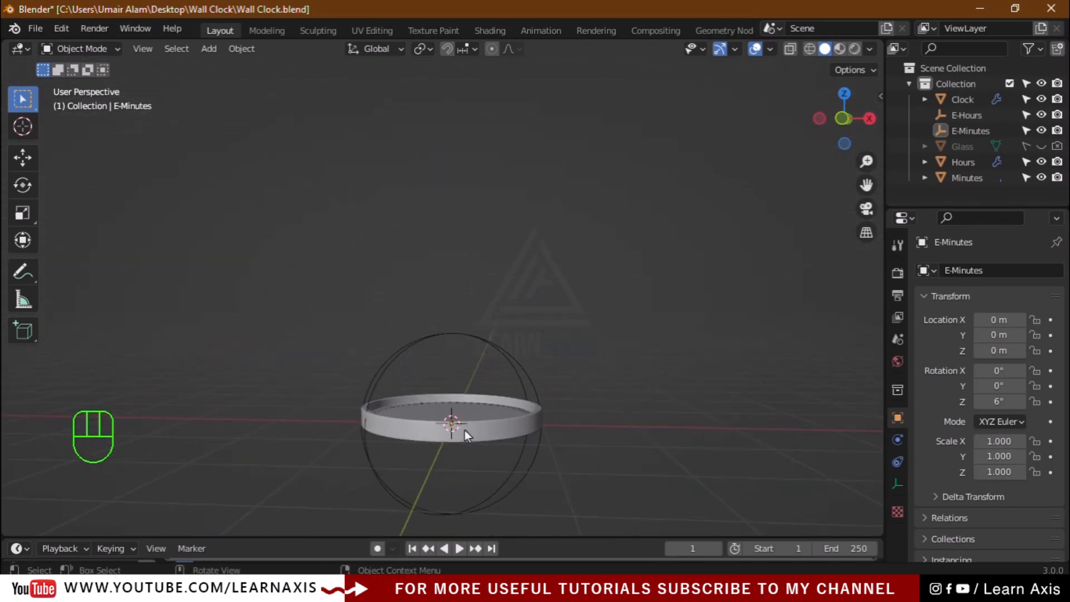
pyautogui.moveTo(468, 434); pyautogui.dragTo(485, 448, button='middle')
pyautogui.scroll(4, 485, 453)
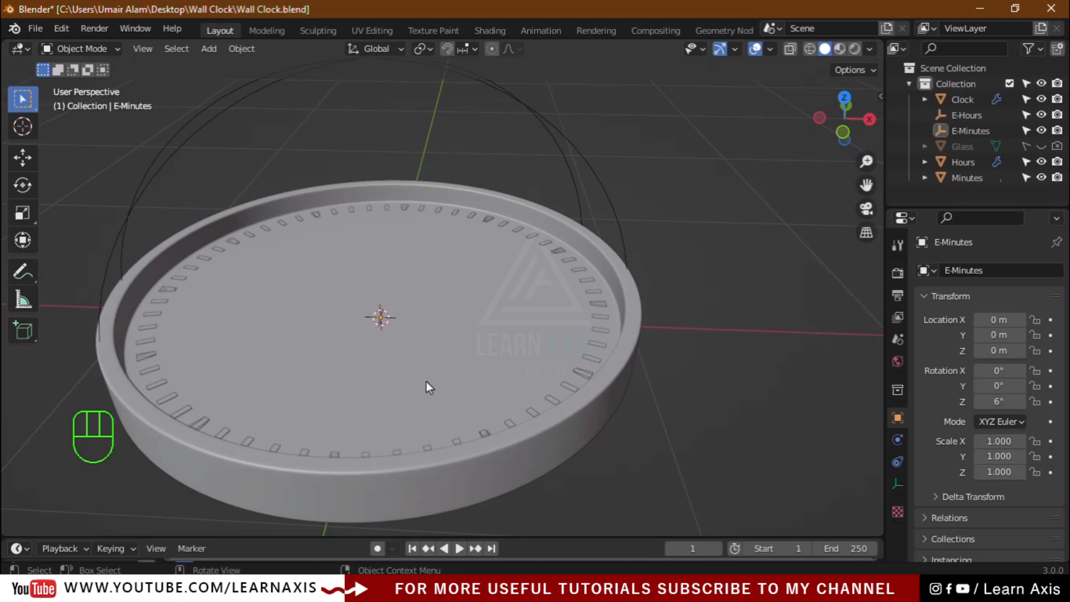
# Apply the Array modifiers on the Minutes and Hours objects
pyautogui.click(970, 177)
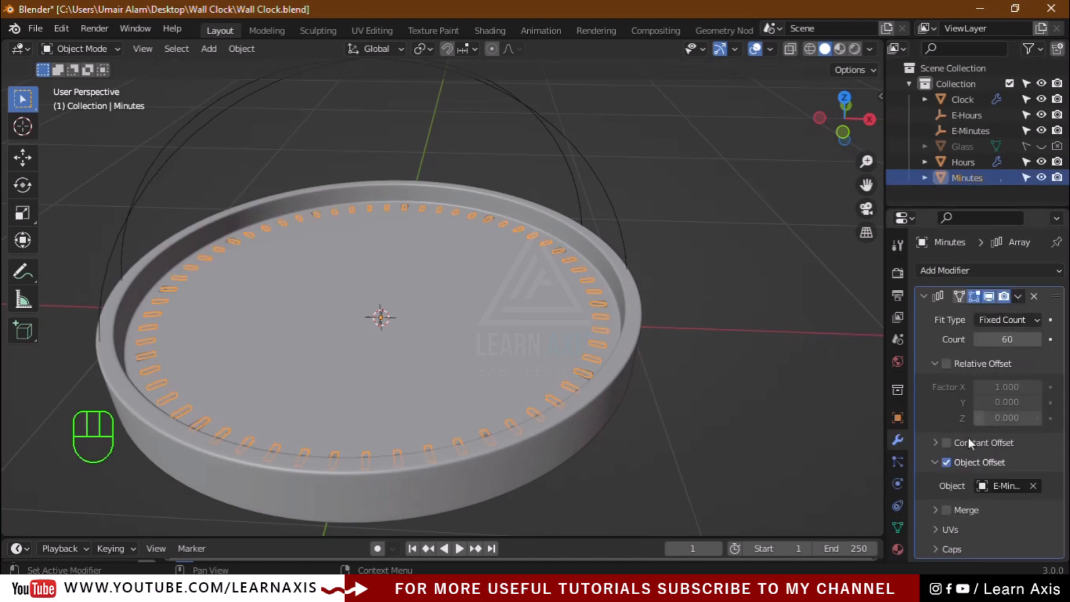
pyautogui.click(925, 296)
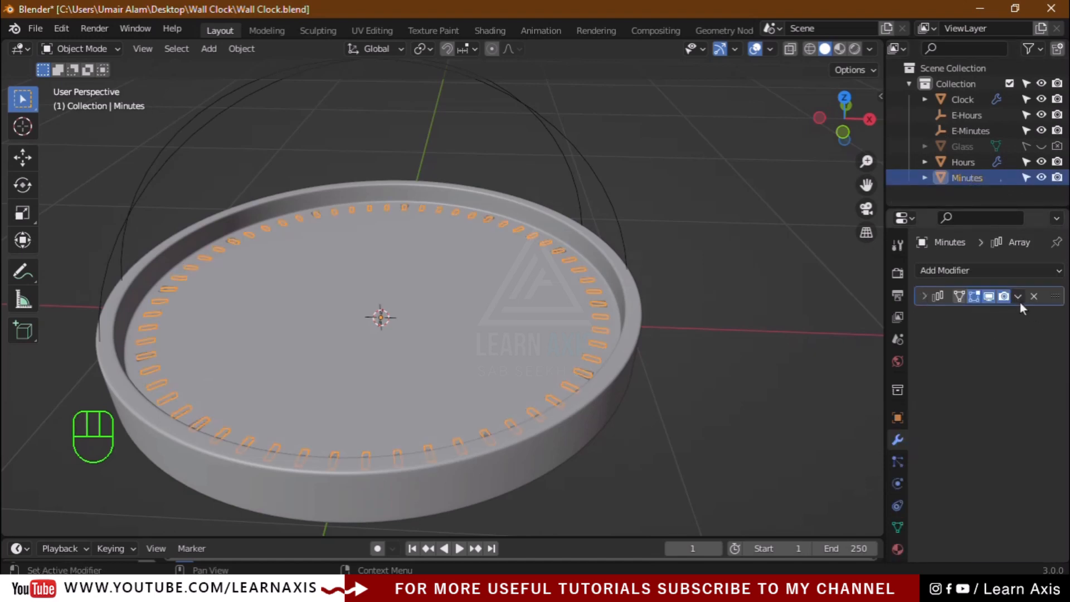
pyautogui.moveTo(1019, 303); pyautogui.dragTo(962, 317)
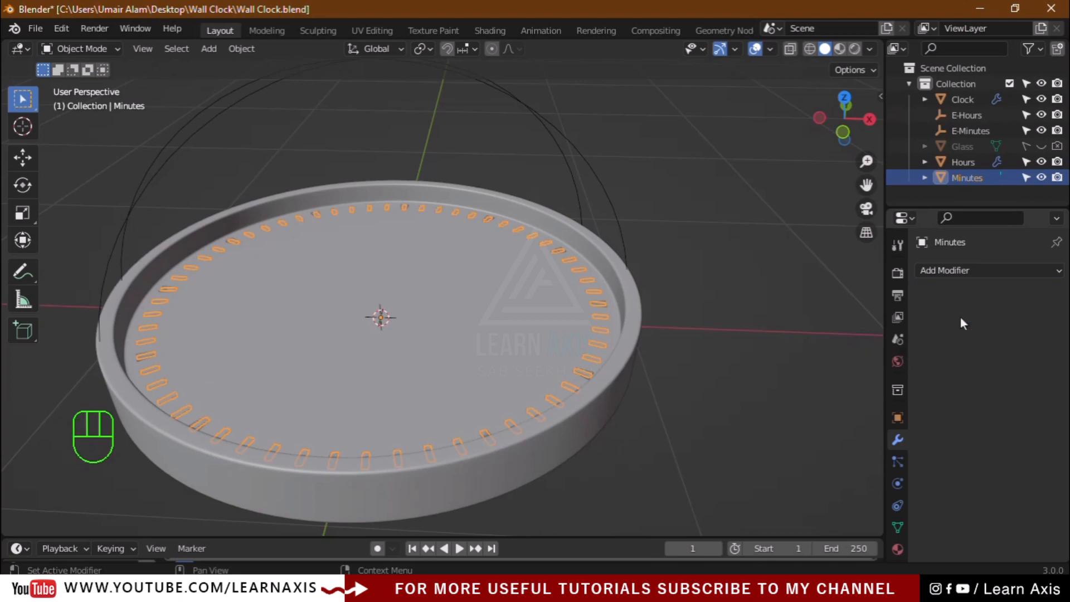
pyautogui.click(962, 166)
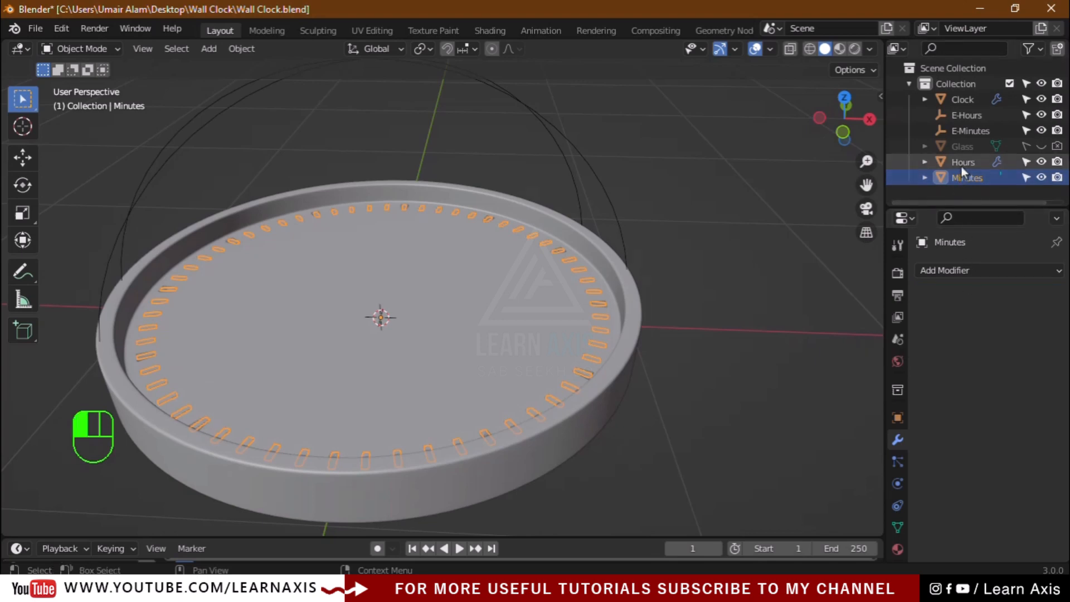
pyautogui.click(1018, 297)
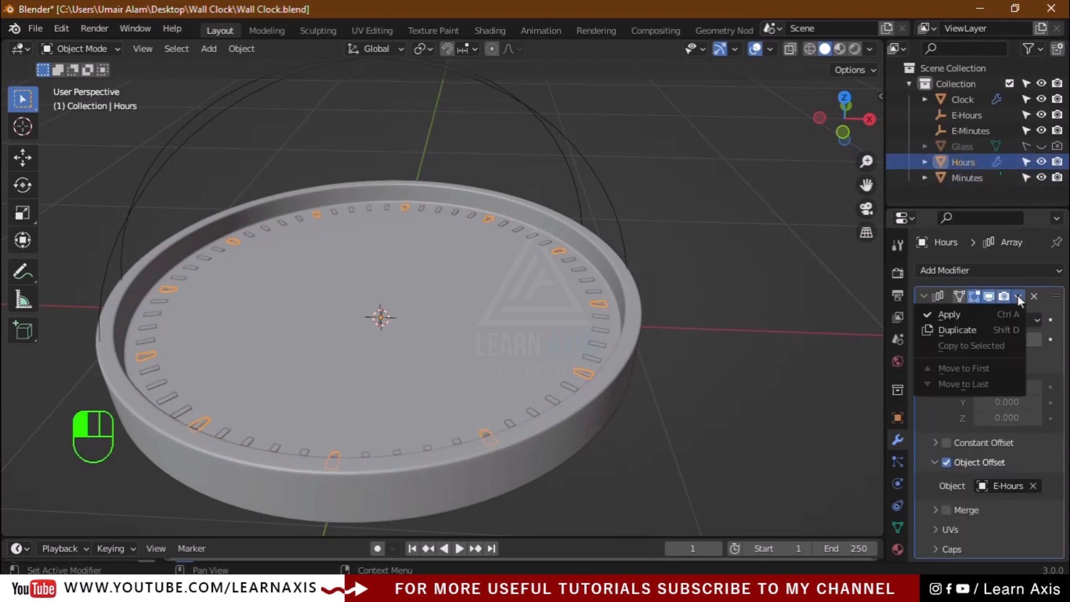
pyautogui.click(981, 314)
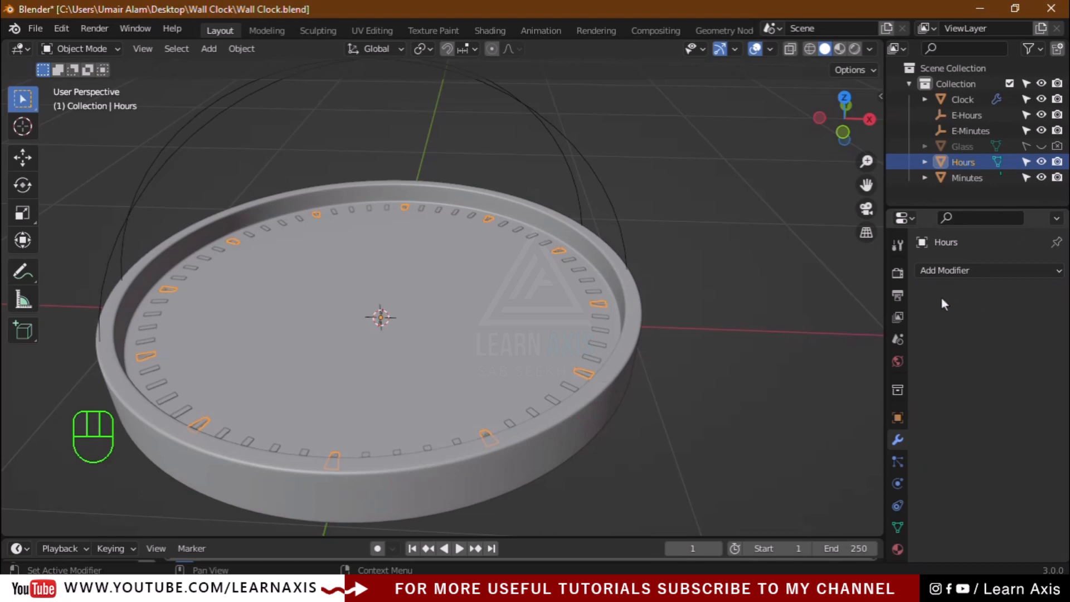
# Separate the whole Minutes mesh by loose parts into individual minute marks and return to Object Mode
pyautogui.click(966, 179)
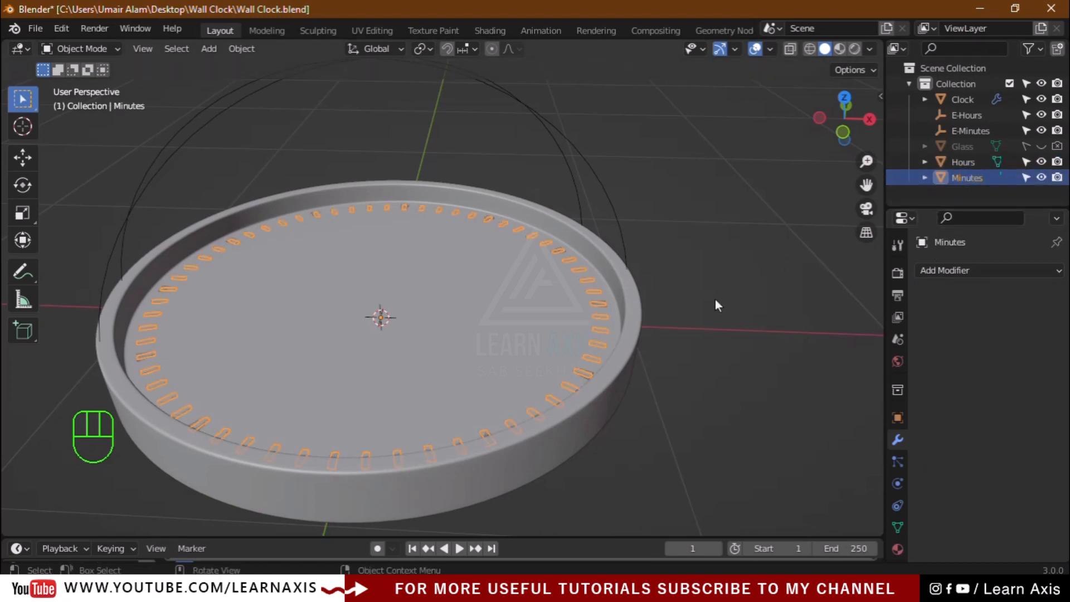
pyautogui.press('KP_7')
pyautogui.scroll(-4, 713, 299)
pyautogui.scroll(3, 617, 145)
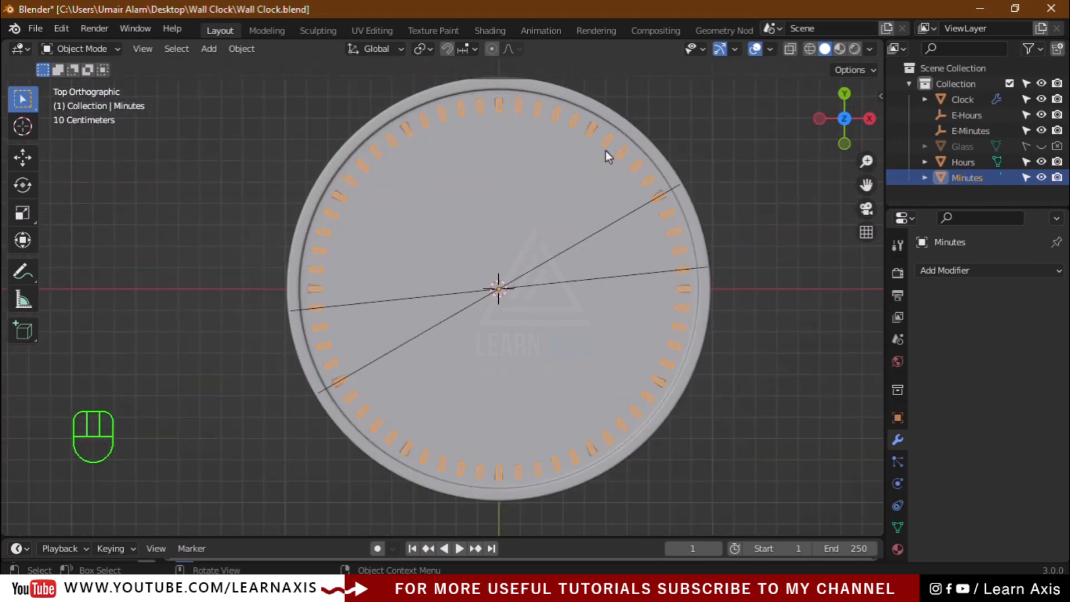
pyautogui.press('Tab')
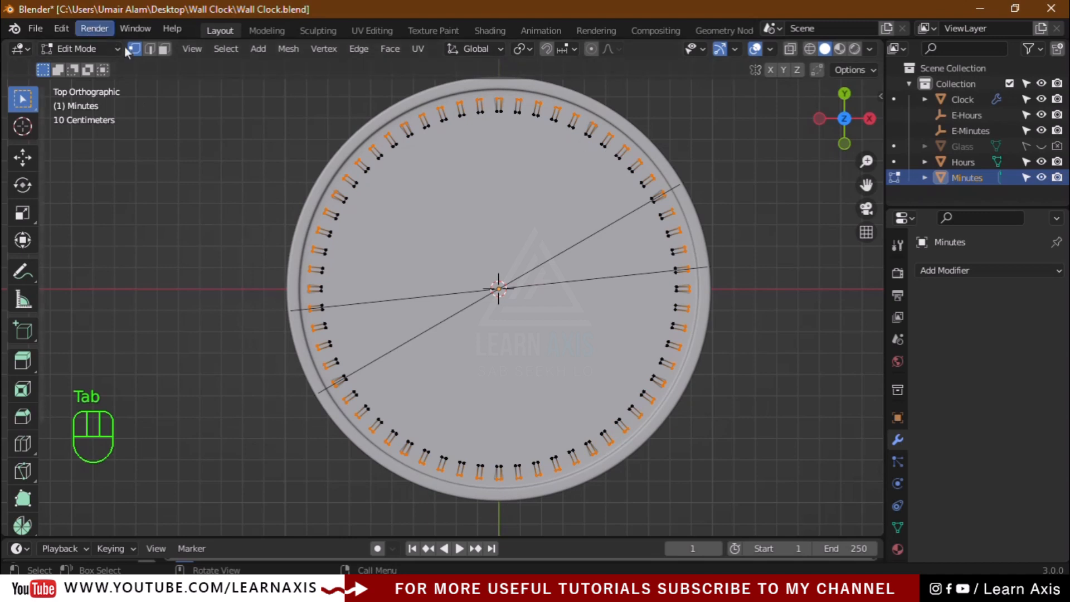
pyautogui.click(165, 53)
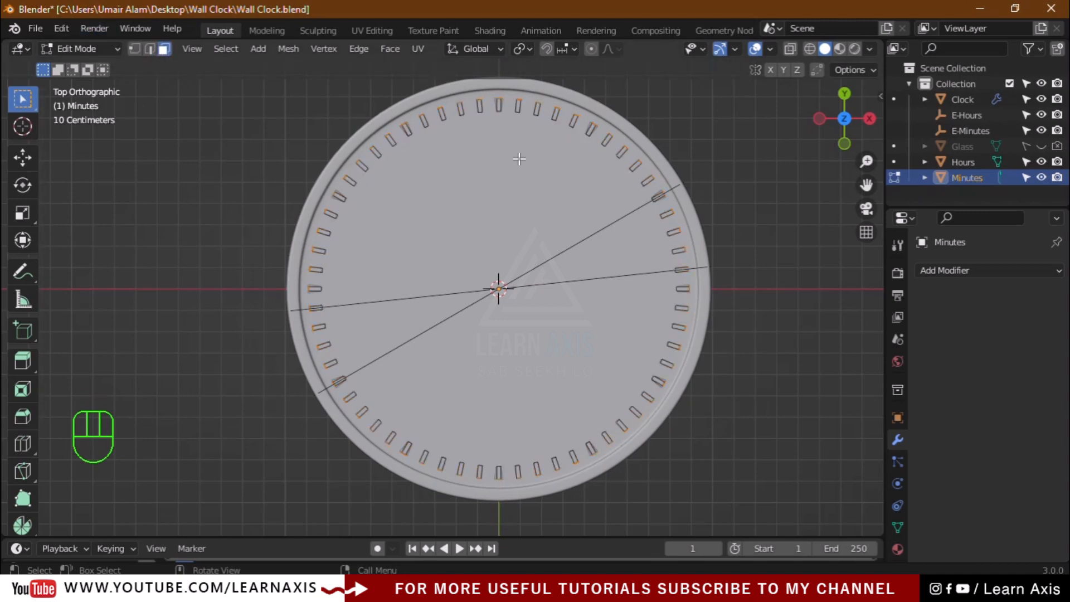
pyautogui.press('a')
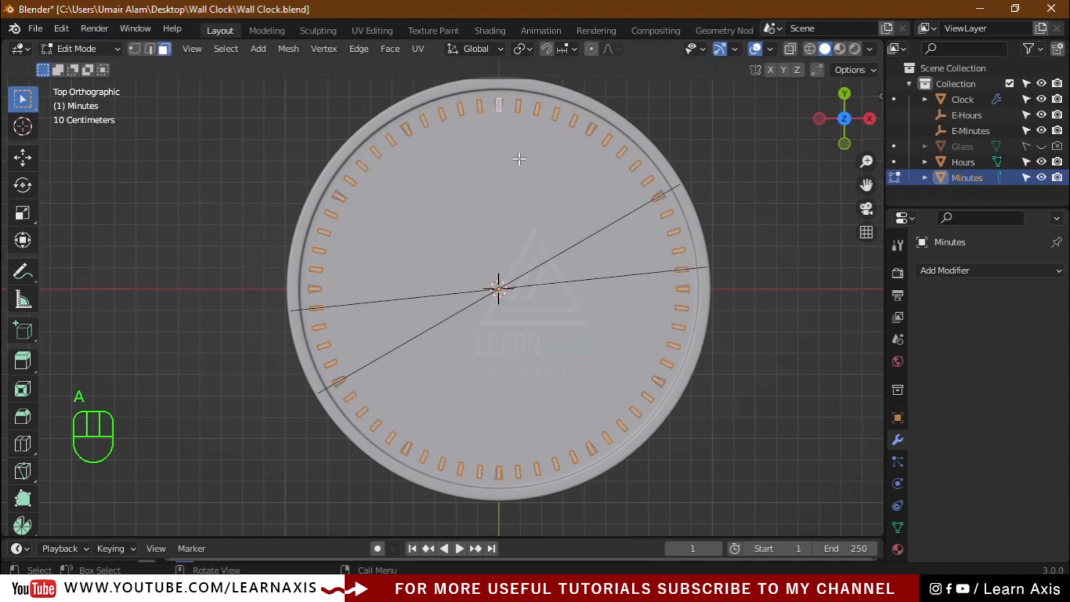
pyautogui.hotkey('ctrl', 'p')
pyautogui.press('p')
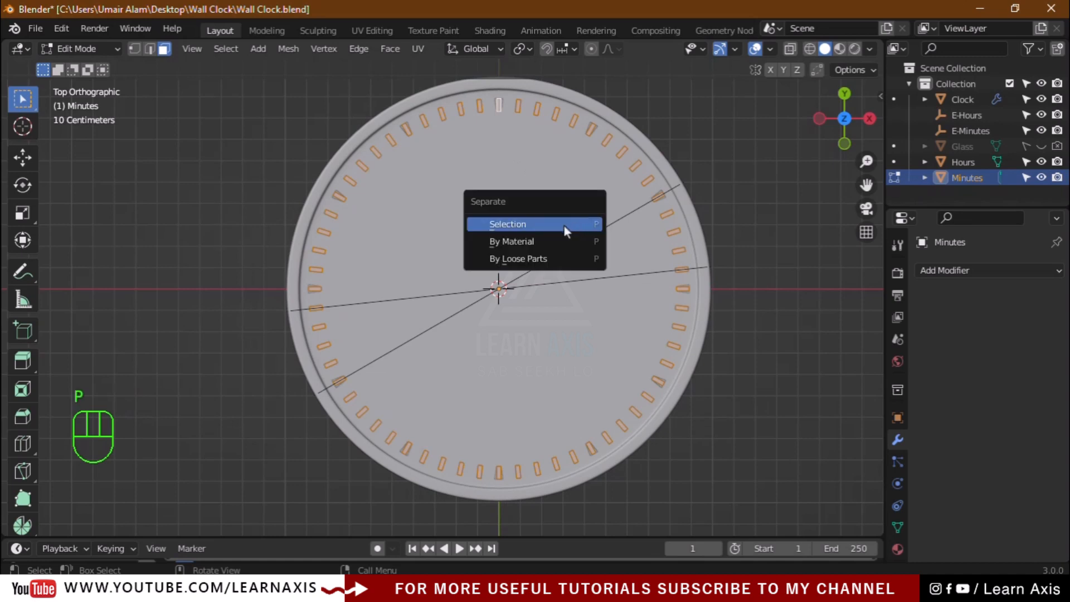
pyautogui.click(556, 259)
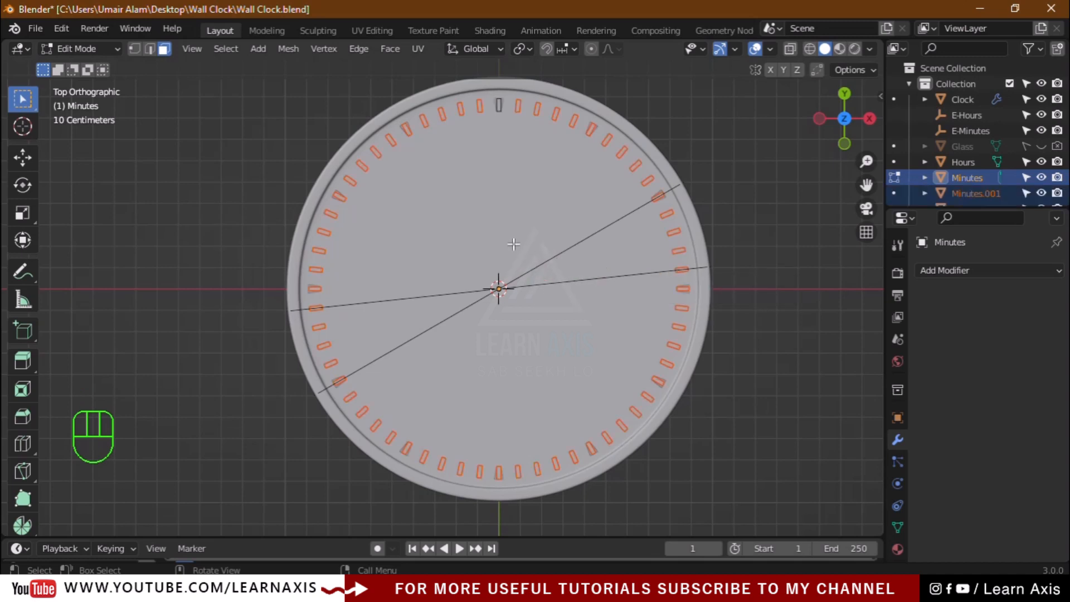
pyautogui.press('Tab')
# Turn on X-ray display so the overlapping dial marks can be seen through the clock
pyautogui.scroll(1, 493, 119)
pyautogui.scroll(-1, 493, 119)
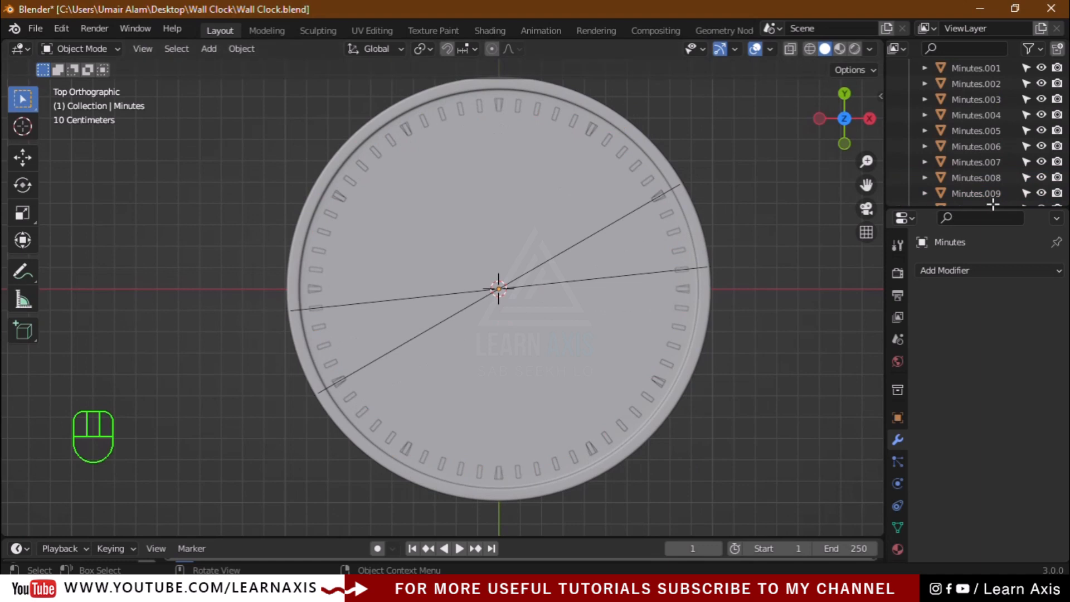
pyautogui.scroll(1, 514, 84)
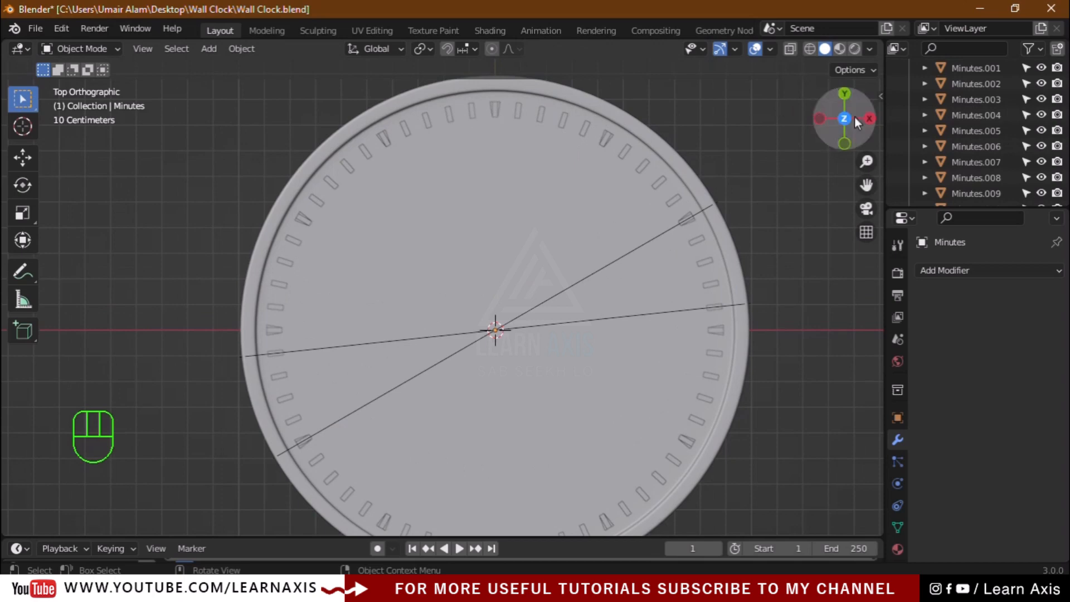
pyautogui.click(790, 48)
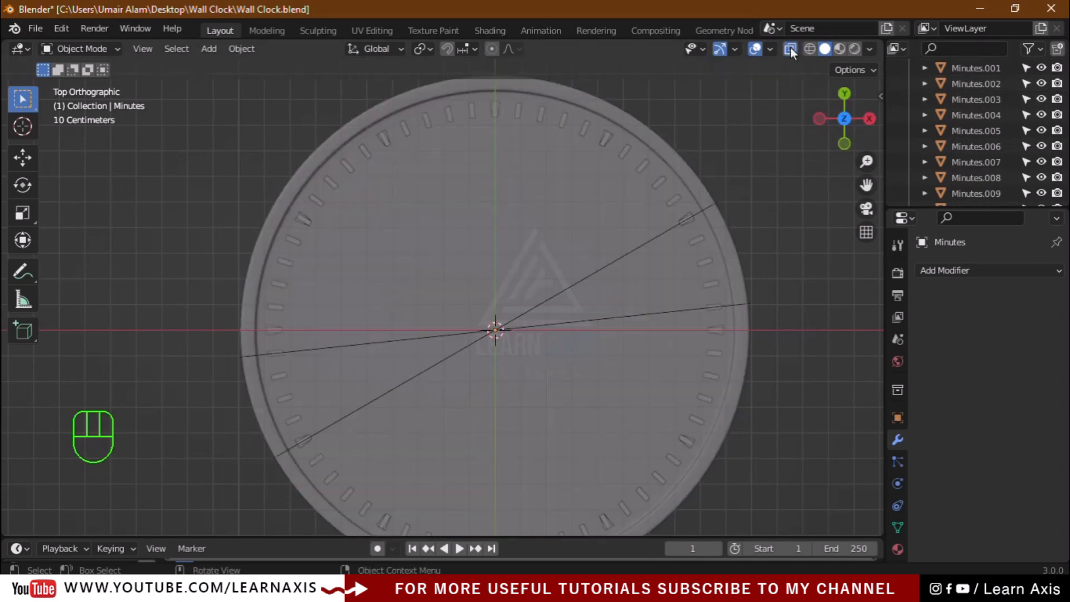
pyautogui.scroll(3, 490, 75)
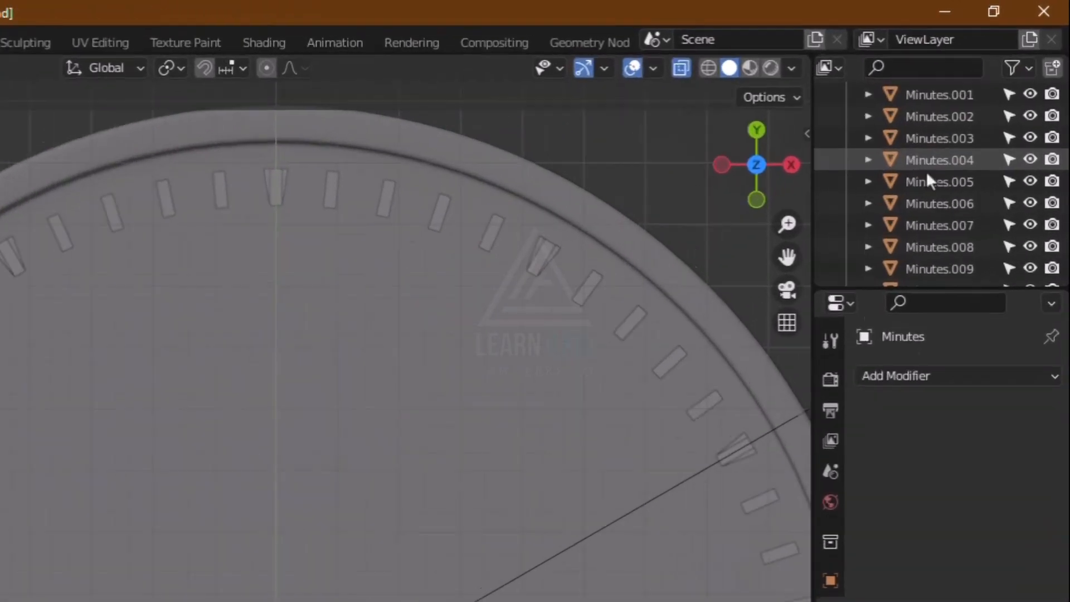
# Delete the E-Hours and E-Minutes empties from the collection
pyautogui.scroll(3, 928, 177)
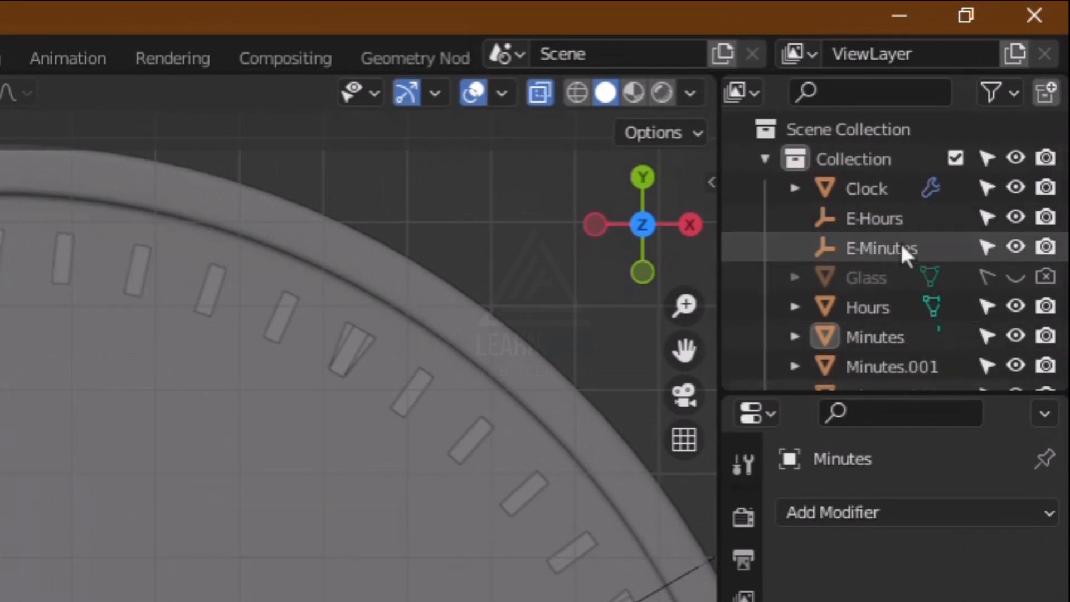
pyautogui.scroll(-6, 358, 373)
pyautogui.scroll(3, 358, 373)
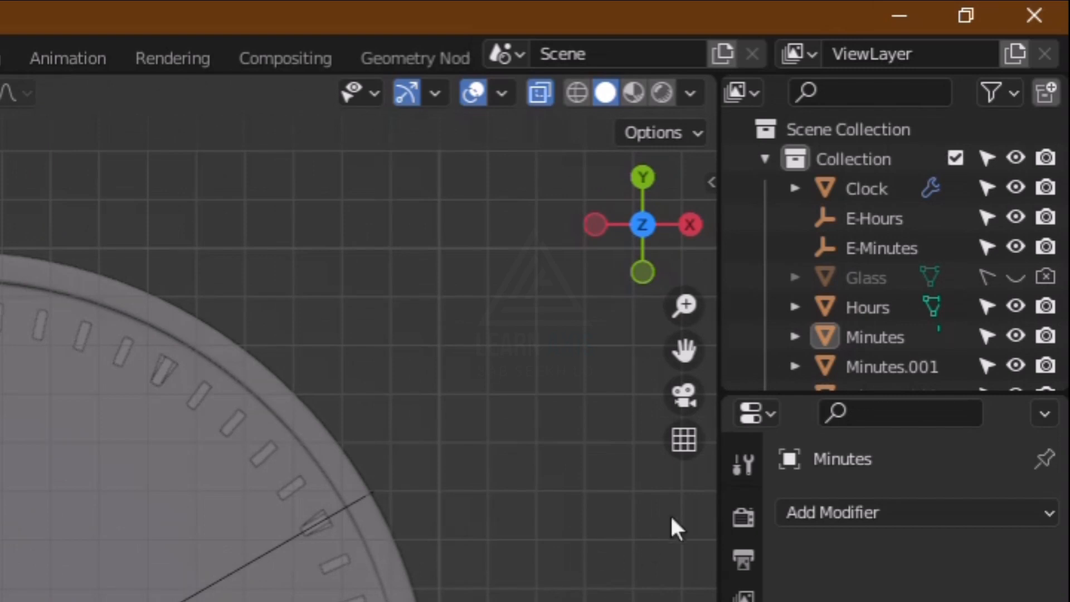
pyautogui.click(870, 223)
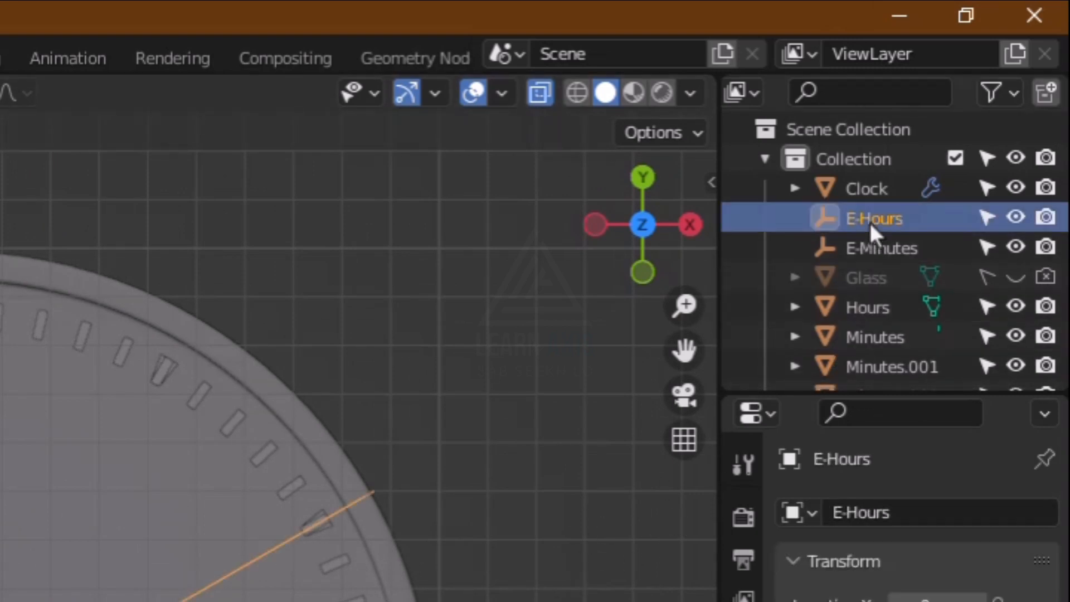
pyautogui.keyDown('shift'); pyautogui.click(879, 247); pyautogui.keyUp('shift')
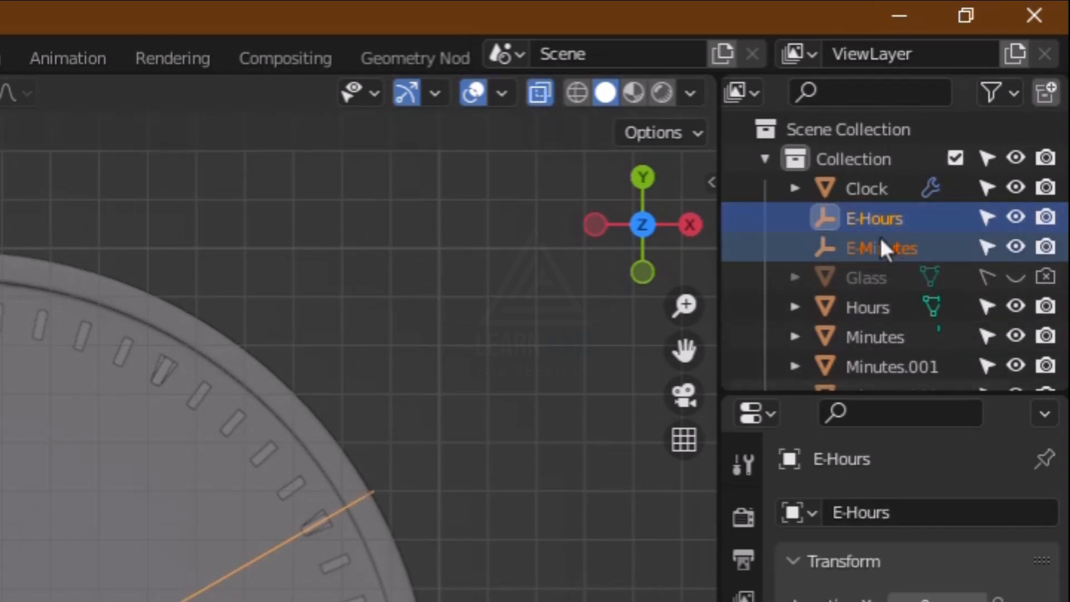
pyautogui.press('Delete')
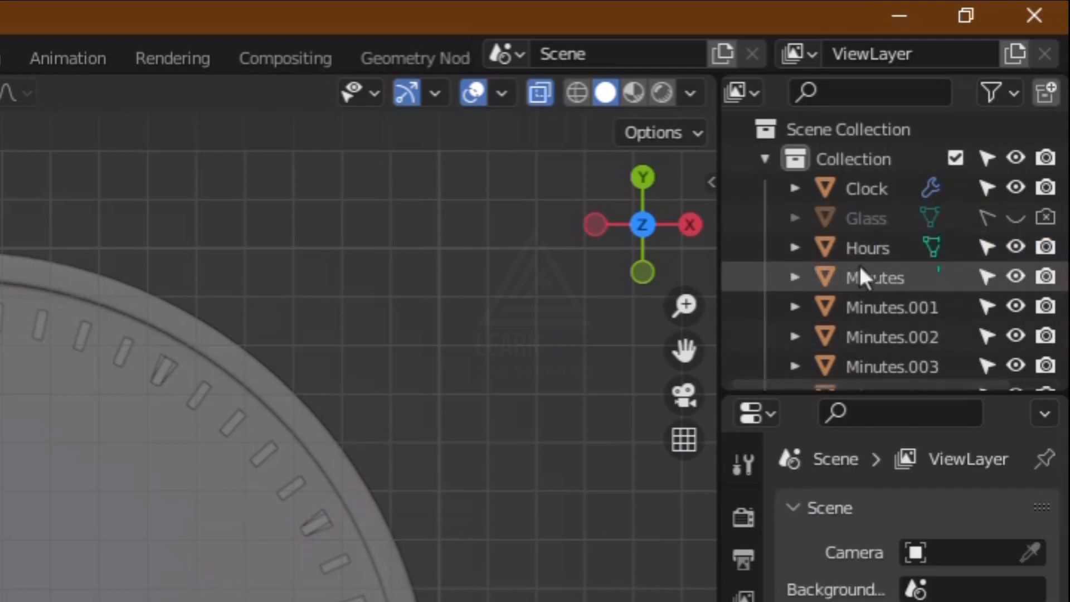
# Make the Hours and Clock objects unselectable in the viewport
pyautogui.click(985, 247)
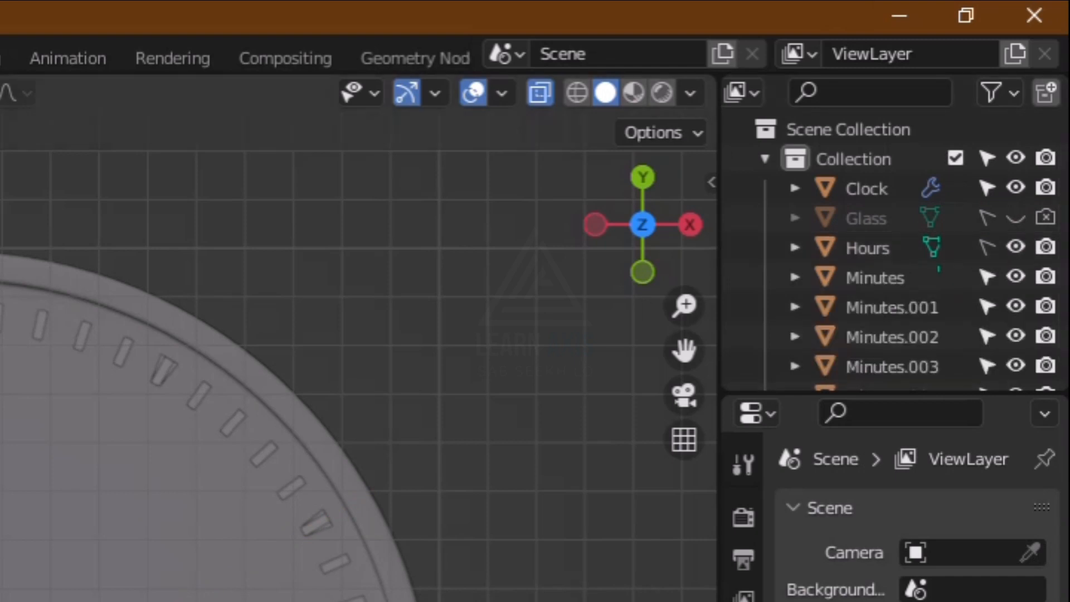
pyautogui.scroll(4, 89, 293)
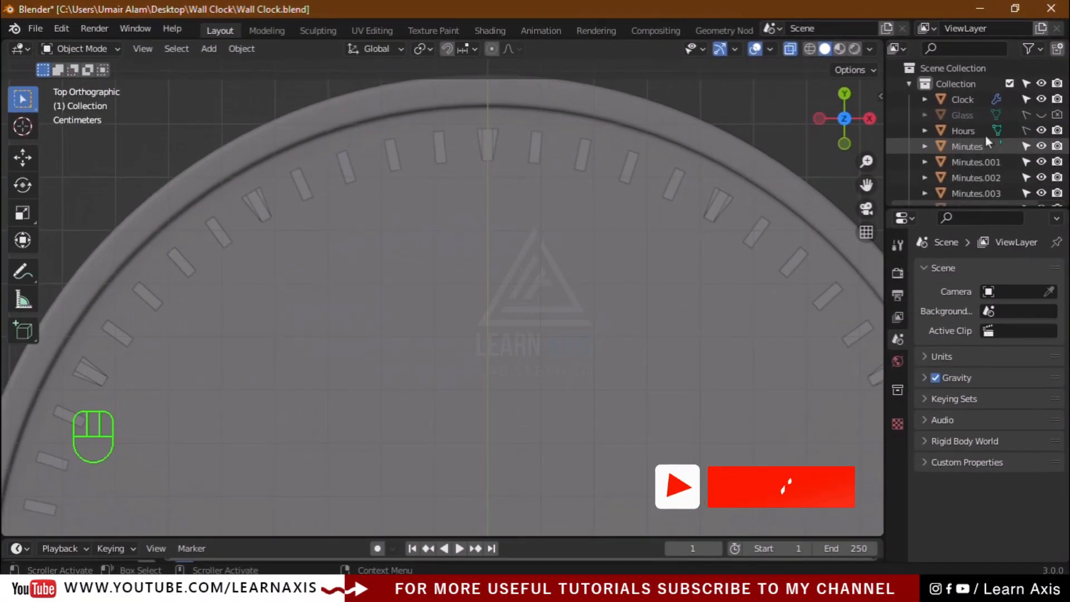
pyautogui.click(1026, 99)
pyautogui.scroll(-3, 491, 279)
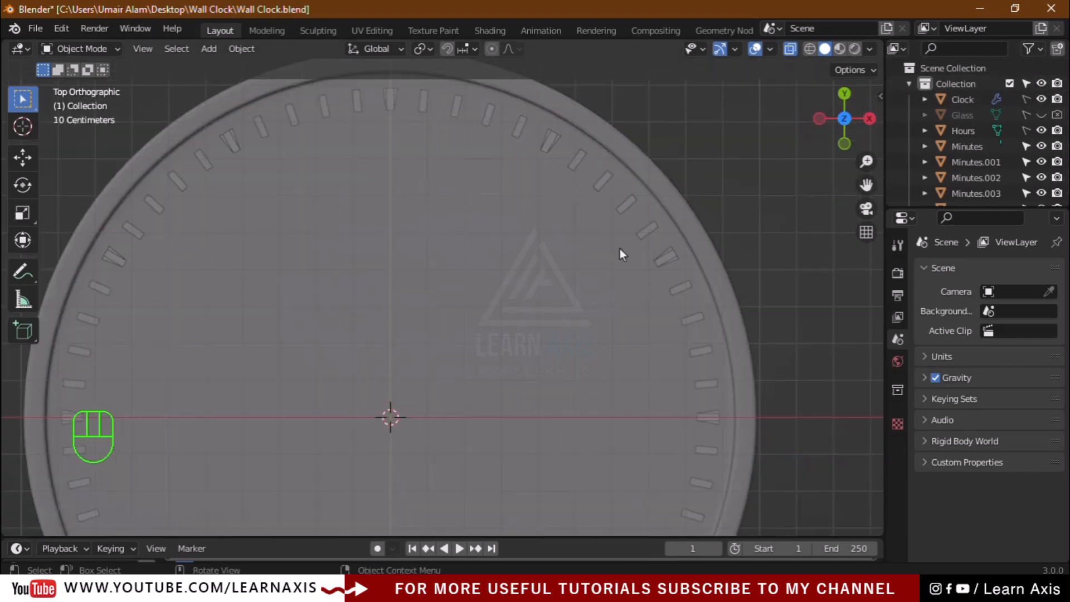
# Delete the twelve minute marks that overlap the hour marks around the dial
pyautogui.scroll(1, 419, 104)
pyautogui.click(430, 129)
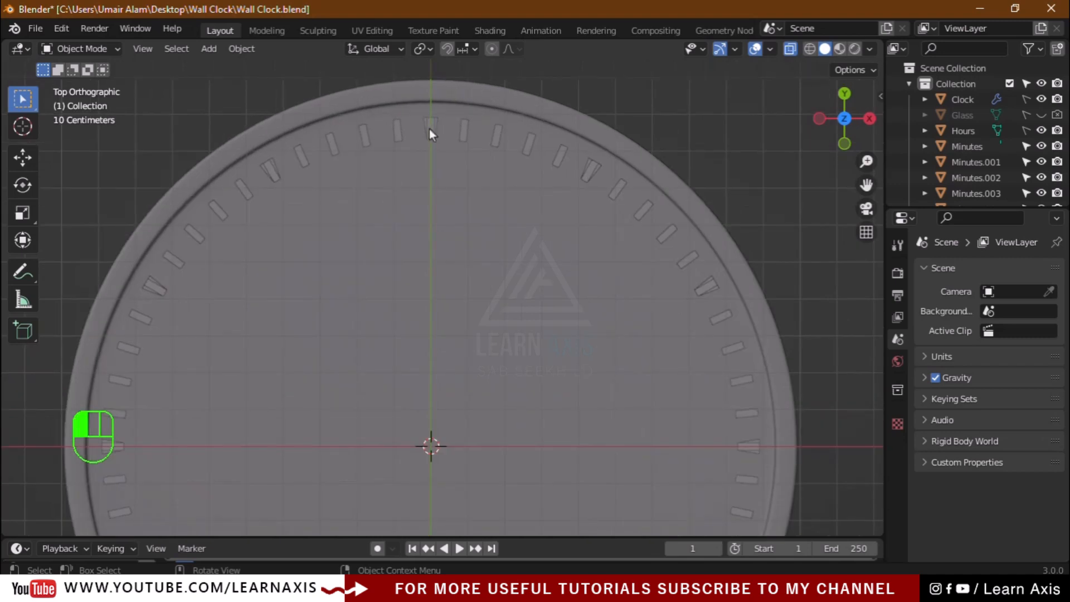
pyautogui.keyDown('shift'); pyautogui.click(587, 169); pyautogui.keyUp('shift')
pyautogui.keyDown('shift'); pyautogui.click(704, 287); pyautogui.keyUp('shift')
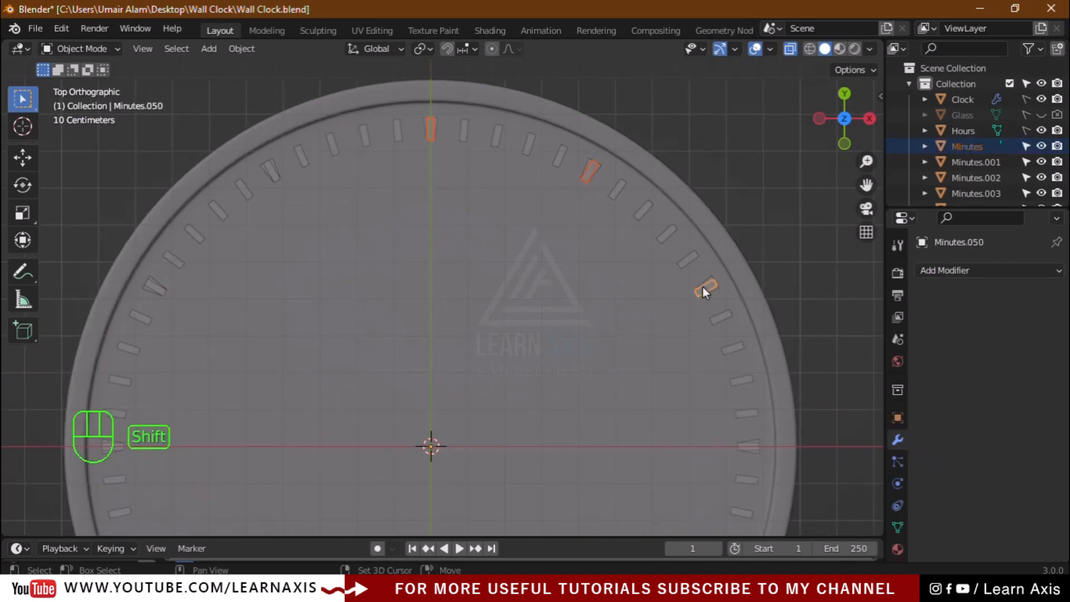
pyautogui.keyDown('shift'); pyautogui.click(751, 446); pyautogui.keyUp('shift')
pyautogui.scroll(-1, 788, 429)
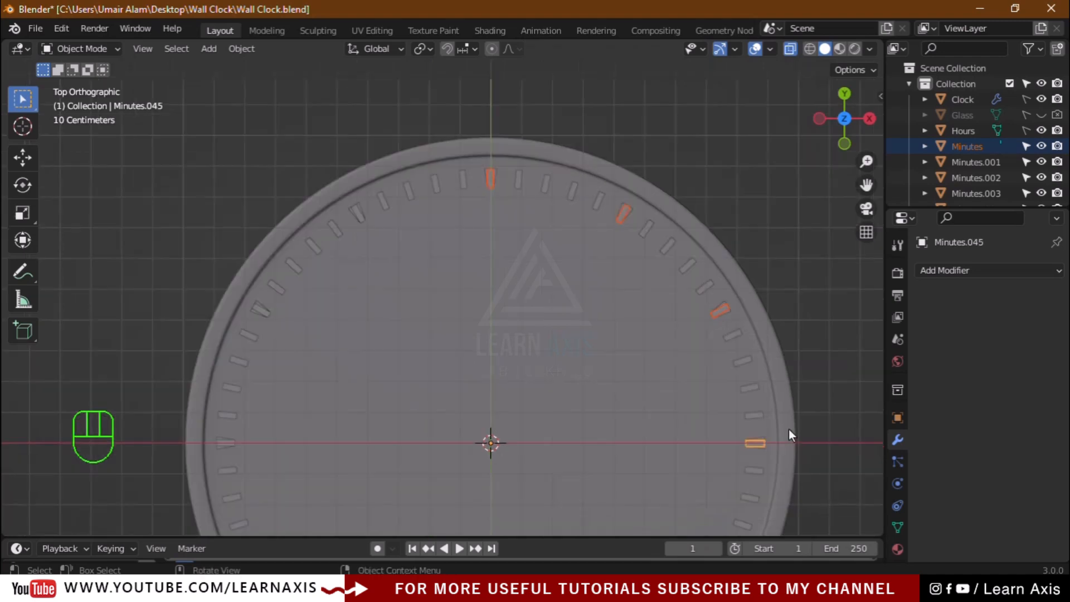
pyautogui.moveTo(858, 183); pyautogui.dragTo(886, 5)
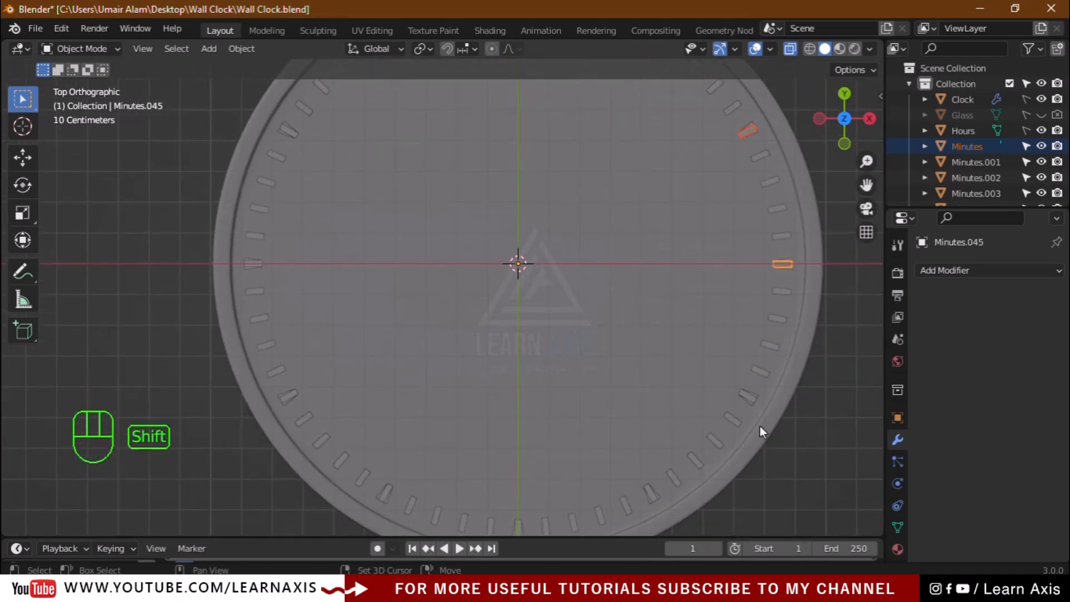
pyautogui.keyDown('shift'); pyautogui.click(748, 398); pyautogui.keyUp('shift')
pyautogui.keyDown('shift'); pyautogui.click(649, 496); pyautogui.keyUp('shift')
pyautogui.scroll(-2, 585, 508)
pyautogui.keyDown('shift'); pyautogui.click(540, 521); pyautogui.keyUp('shift')
pyautogui.keyDown('shift'); pyautogui.click(448, 496); pyautogui.keyUp('shift')
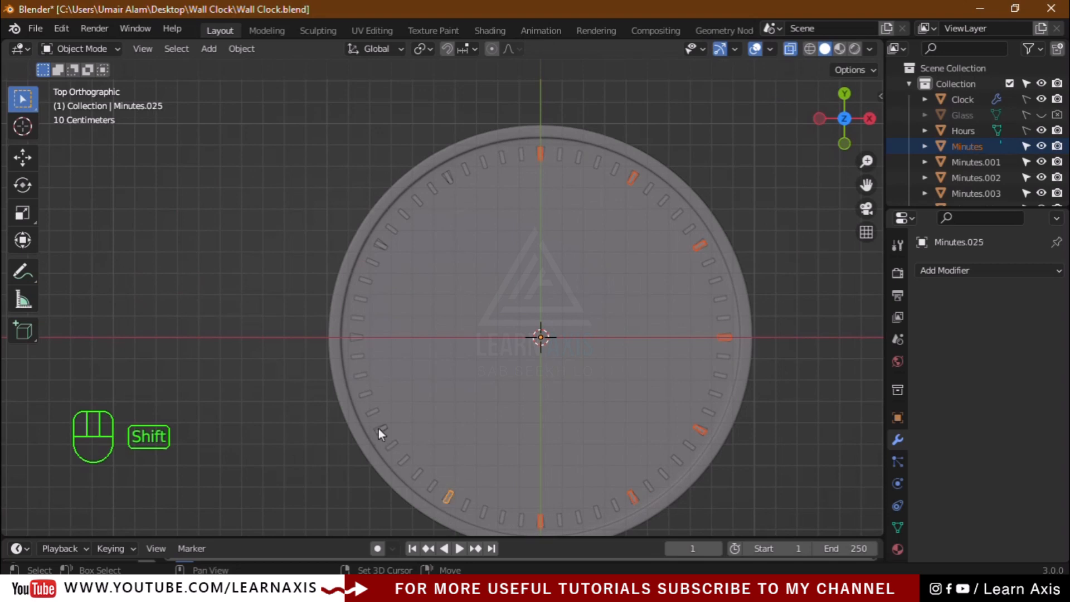
pyautogui.keyDown('shift'); pyautogui.click(380, 429); pyautogui.keyUp('shift')
pyautogui.keyDown('shift'); pyautogui.click(356, 337); pyautogui.keyUp('shift')
pyautogui.keyDown('shift'); pyautogui.click(381, 245); pyautogui.keyUp('shift')
pyautogui.keyDown('shift'); pyautogui.click(447, 177); pyautogui.keyUp('shift')
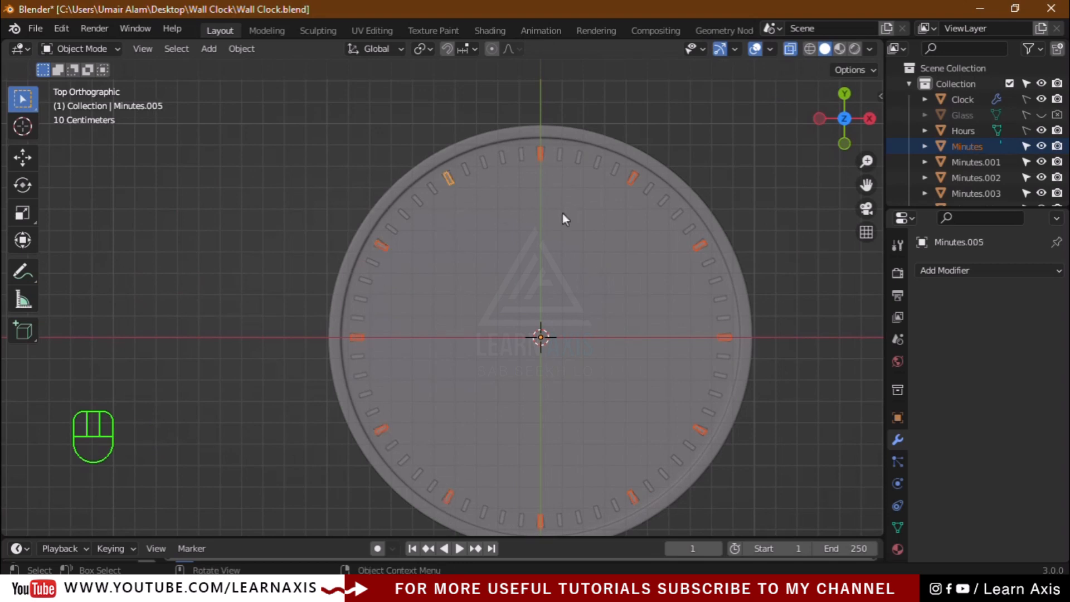
pyautogui.press('x')
pyautogui.click(520, 213)
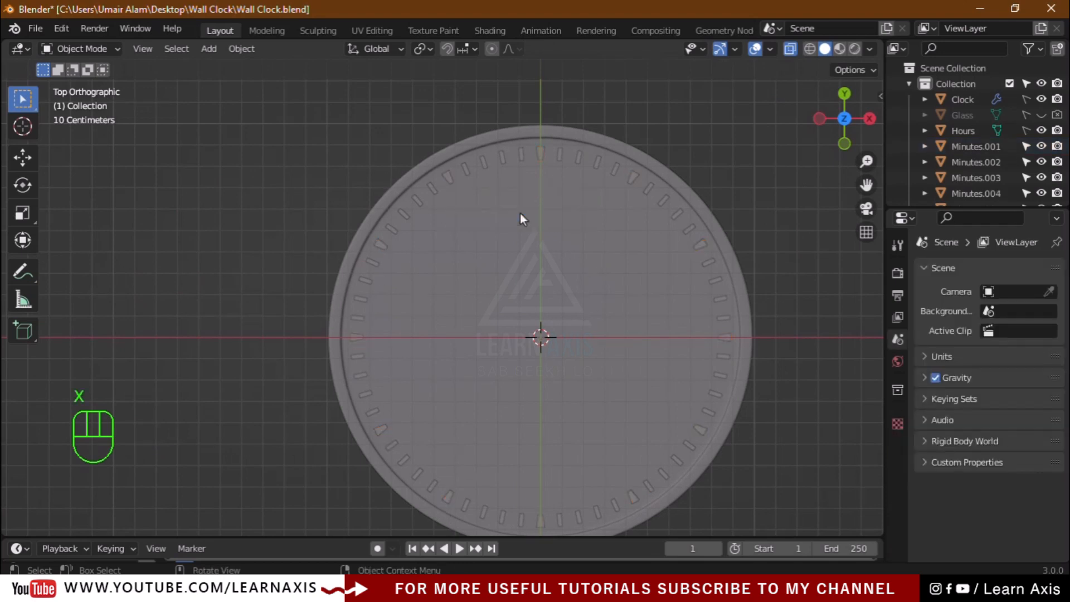
# Make the Hours object selectable again and join all remaining minute marks, Minutes.001 through Minutes.059, into it
pyautogui.scroll(1, 620, 342)
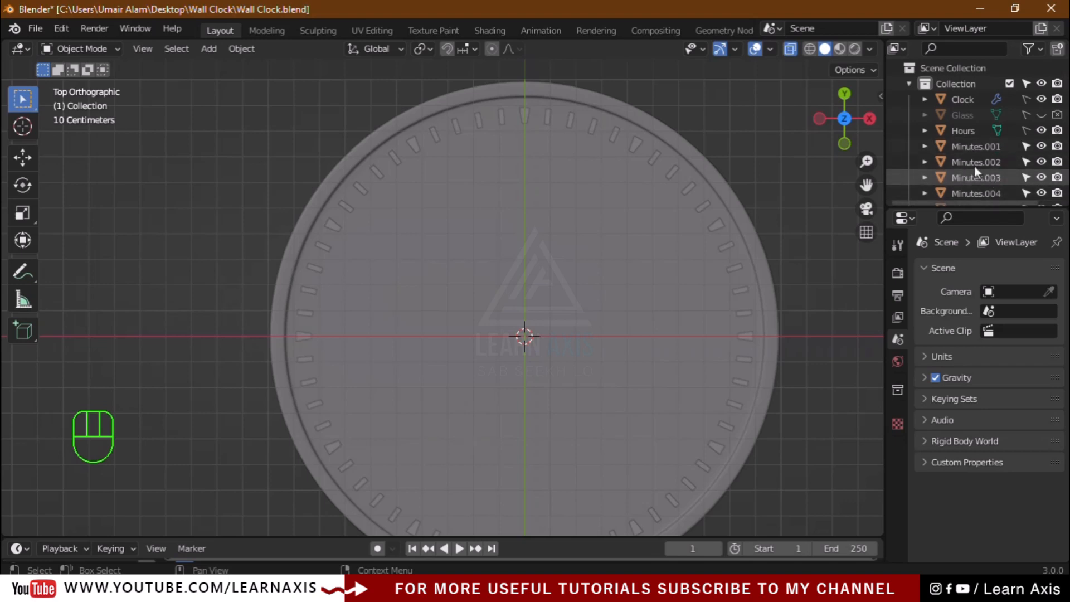
pyautogui.click(957, 134)
pyautogui.scroll(-4, 979, 170)
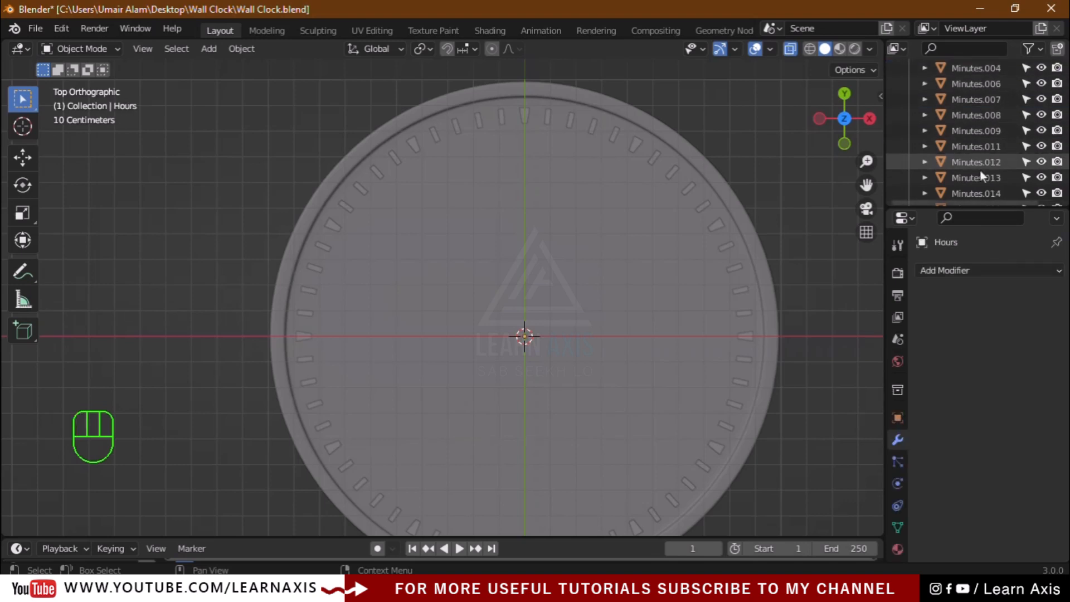
pyautogui.scroll(-15, 980, 169)
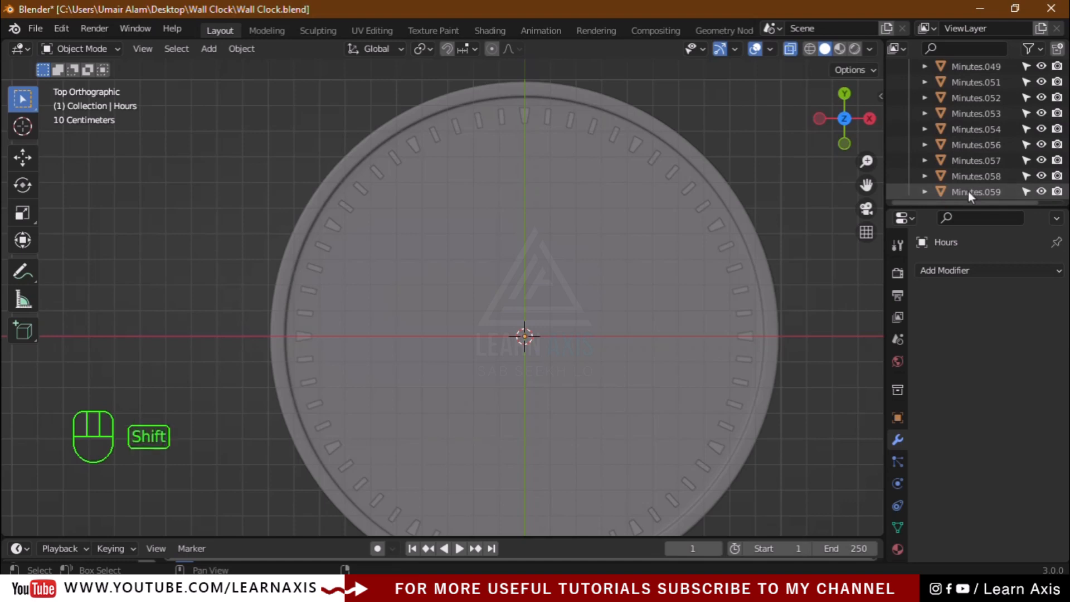
pyautogui.keyDown('shift'); pyautogui.click(968, 192); pyautogui.keyUp('shift')
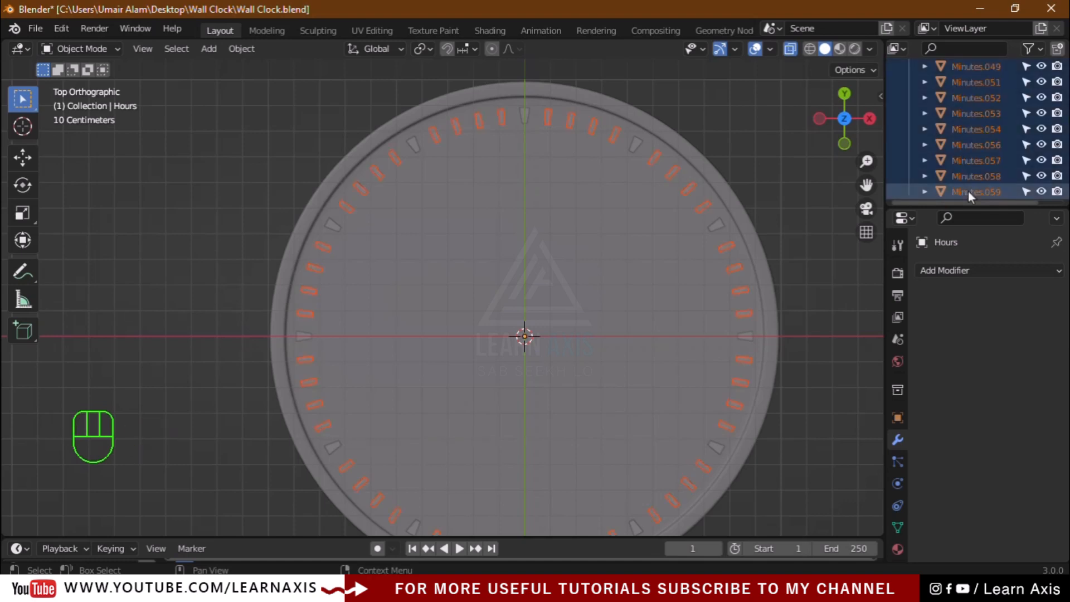
pyautogui.scroll(13, 974, 180)
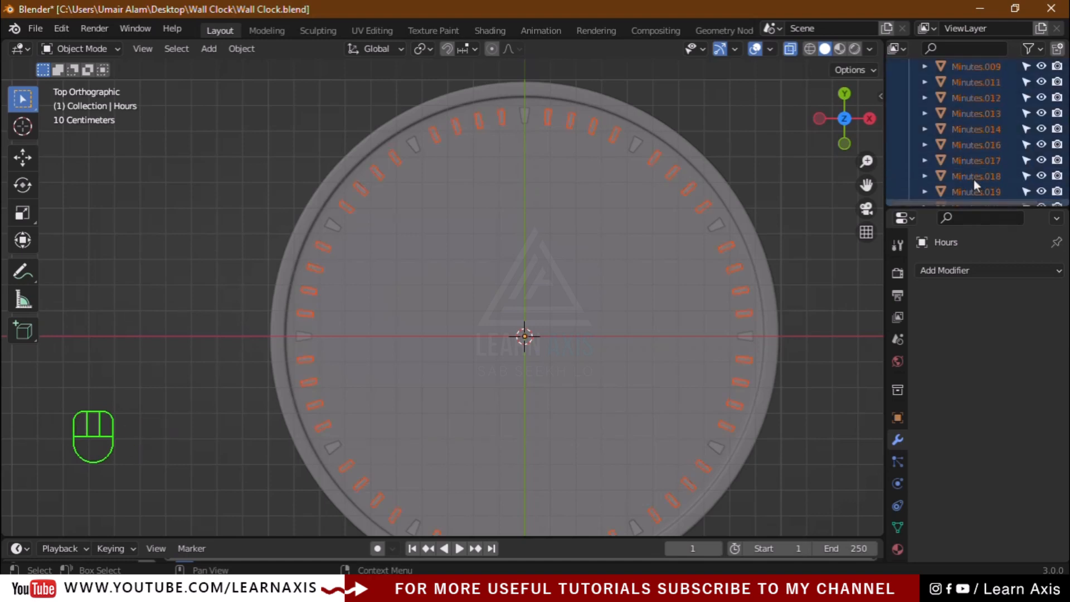
pyautogui.scroll(4, 974, 180)
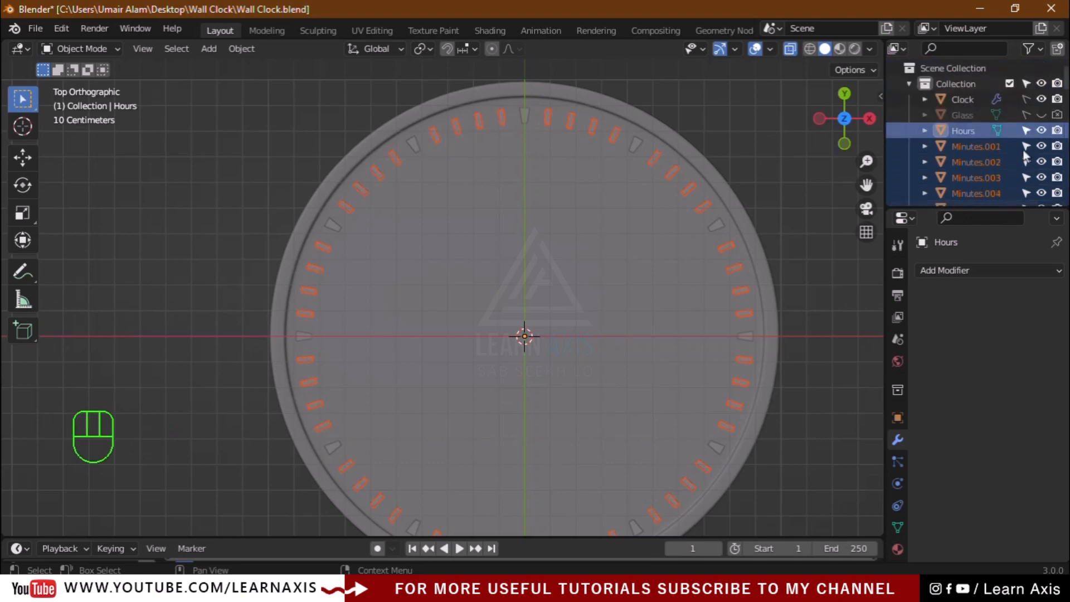
pyautogui.keyDown('shift'); pyautogui.click(969, 134); pyautogui.keyUp('shift')
pyautogui.scroll(-15, 979, 150)
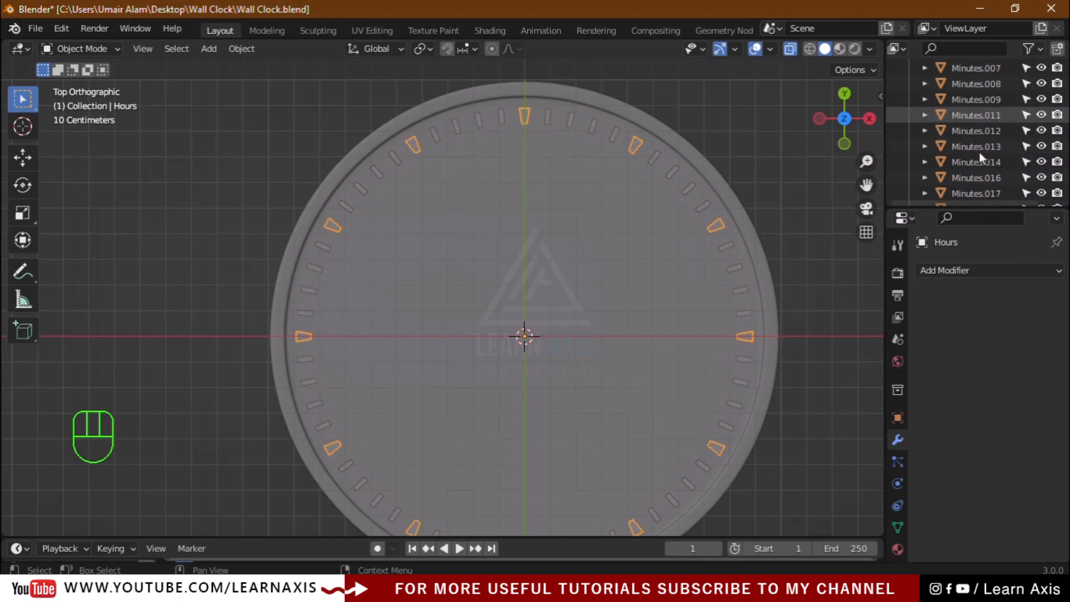
pyautogui.scroll(-2, 979, 153)
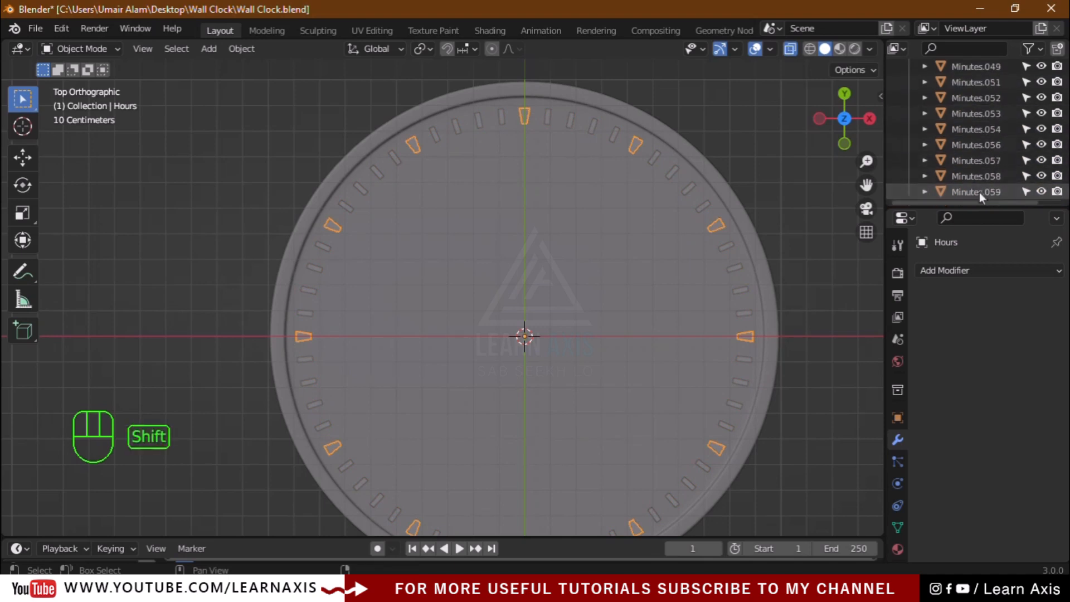
pyautogui.keyDown('shift'); pyautogui.click(978, 192); pyautogui.keyUp('shift')
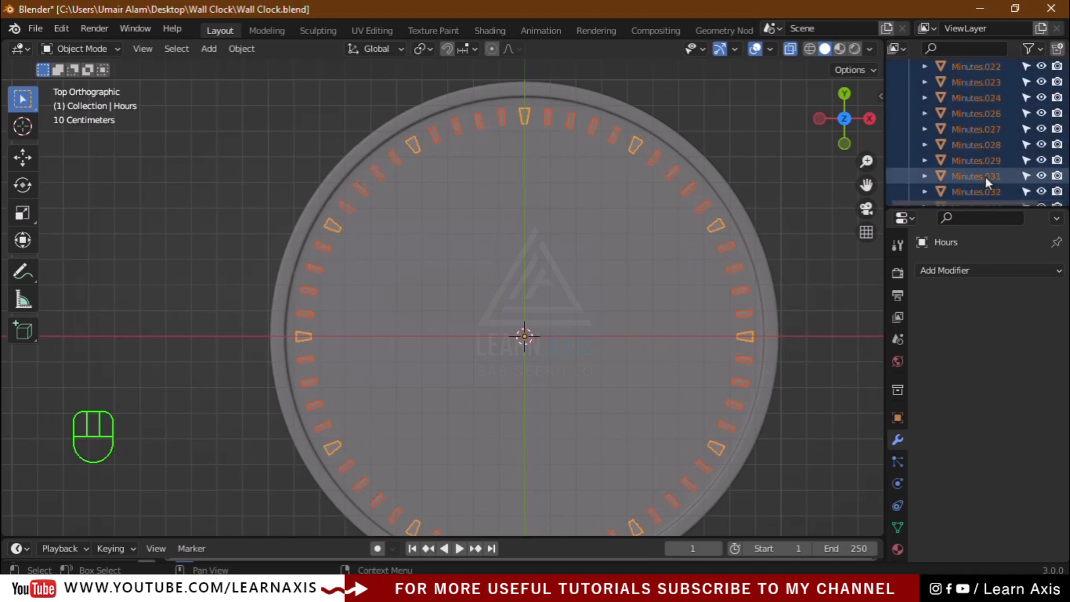
pyautogui.scroll(15, 985, 177)
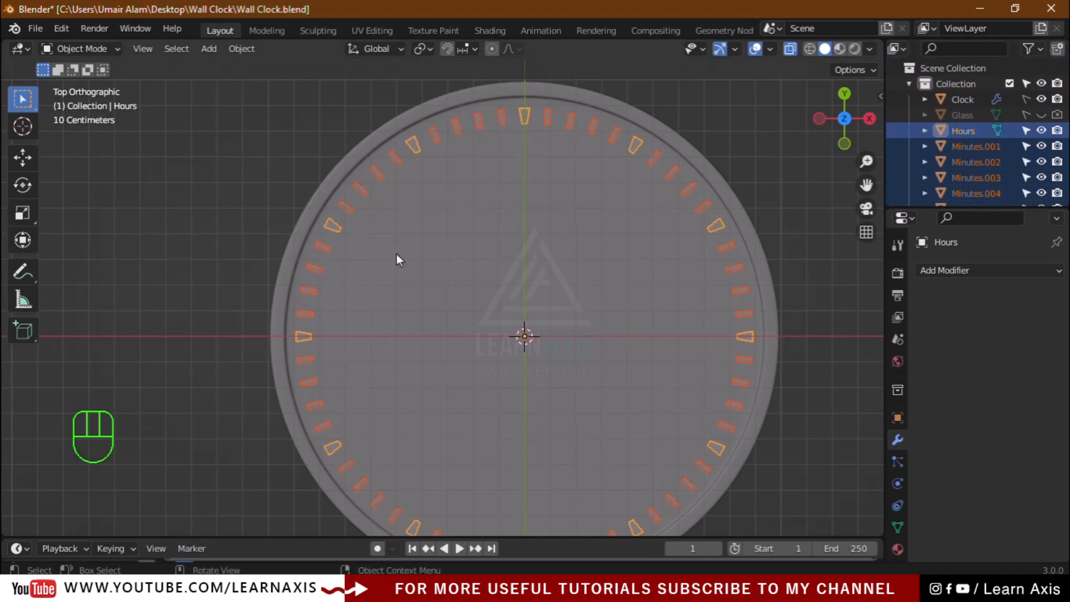
pyautogui.hotkey('ctrl', 'j')
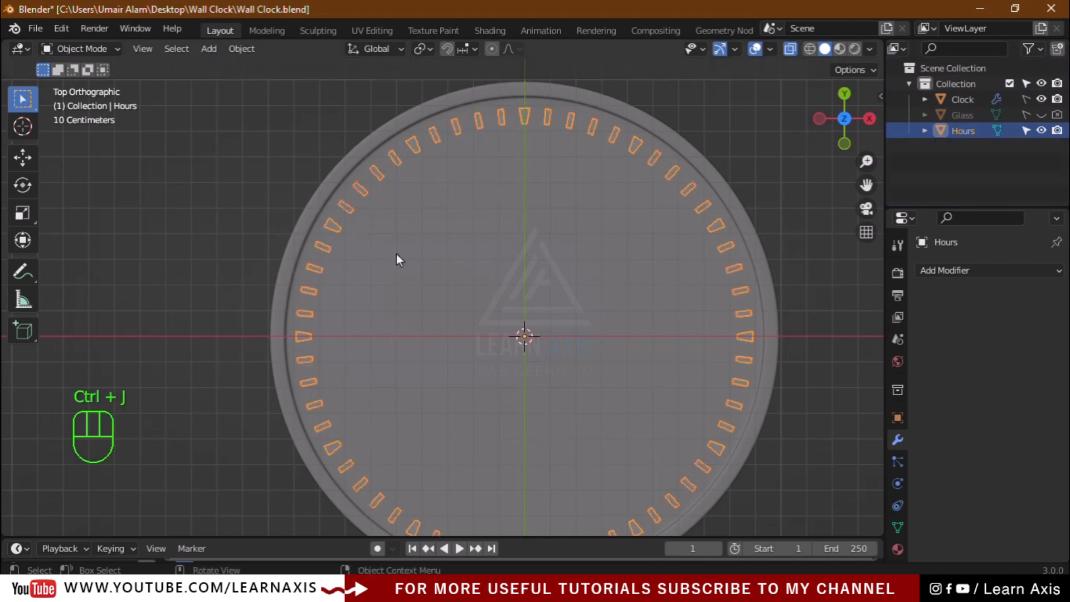
# Rename the joined Hours object as Numbers
pyautogui.doubleClick(971, 131)
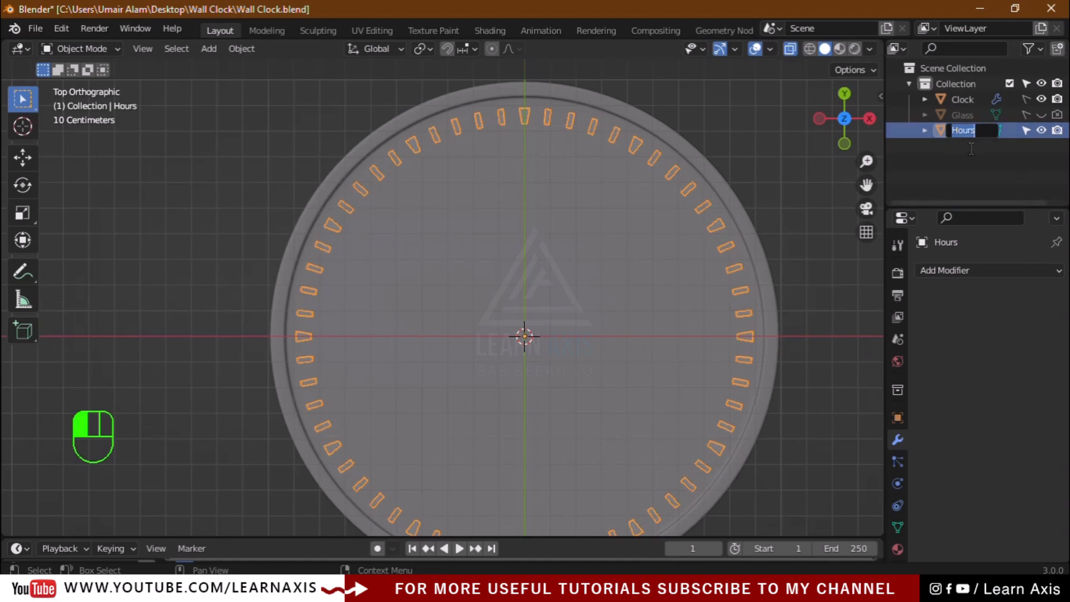
pyautogui.write('Numbers')
pyautogui.press('Return')
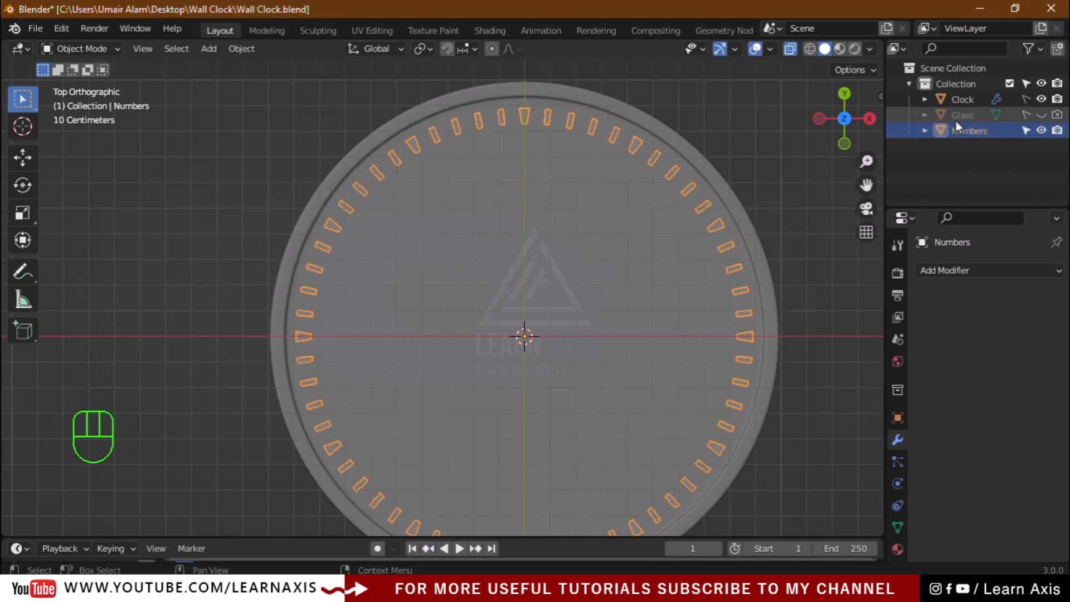
# Make the Clock object selectable in the viewport again, test selecting it, and clear the selection
pyautogui.click(1024, 100)
pyautogui.click(731, 138)
pyautogui.click(702, 153)
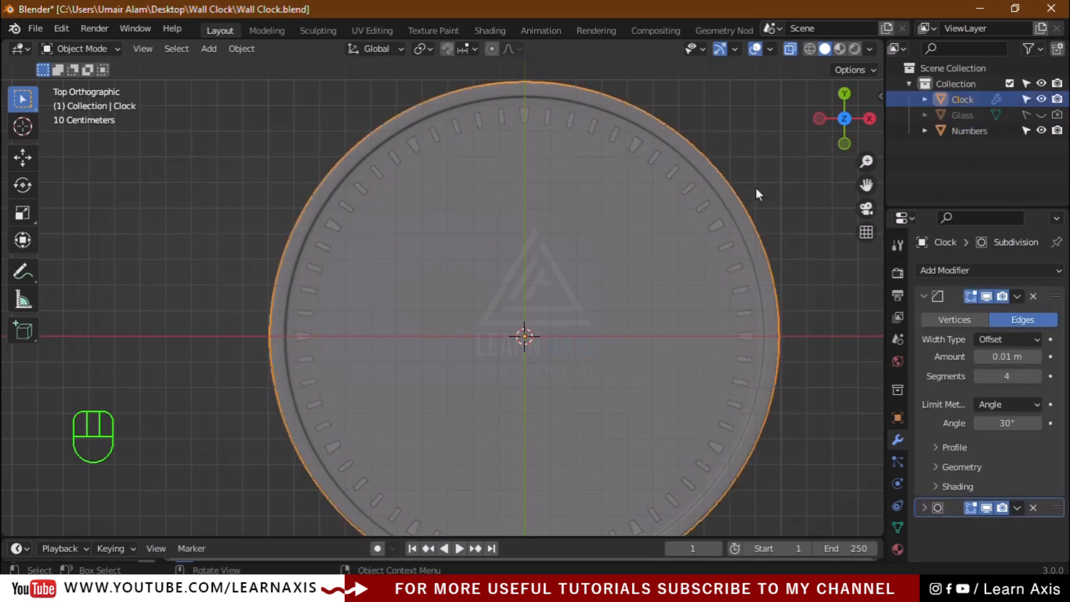
pyautogui.click(786, 204)
# Save the Wall Clock.blend file
pyautogui.scroll(-3, 802, 290)
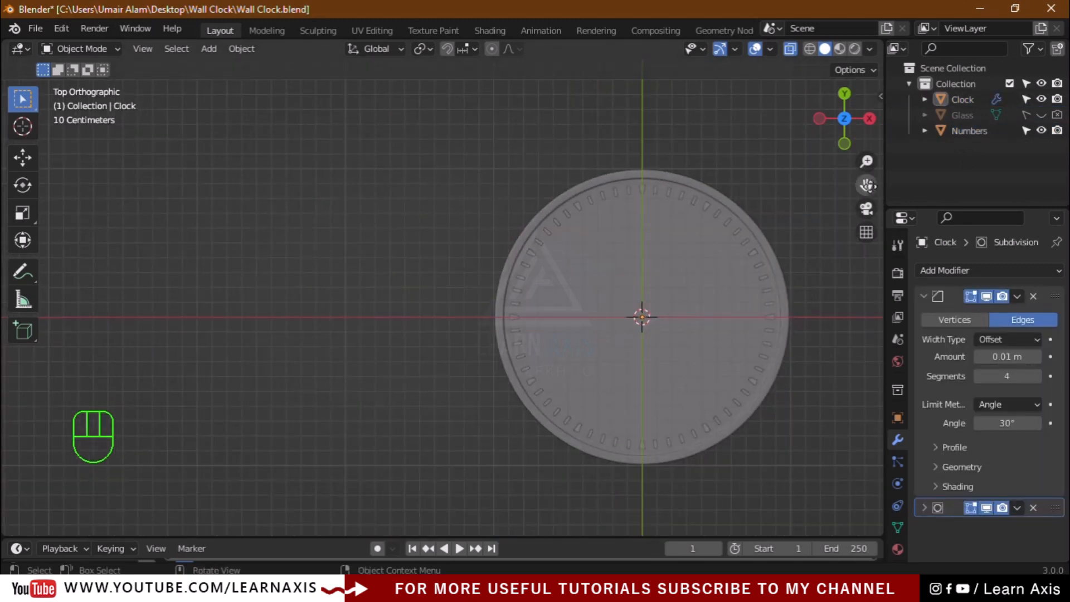
pyautogui.moveTo(866, 185); pyautogui.dragTo(400, 324)
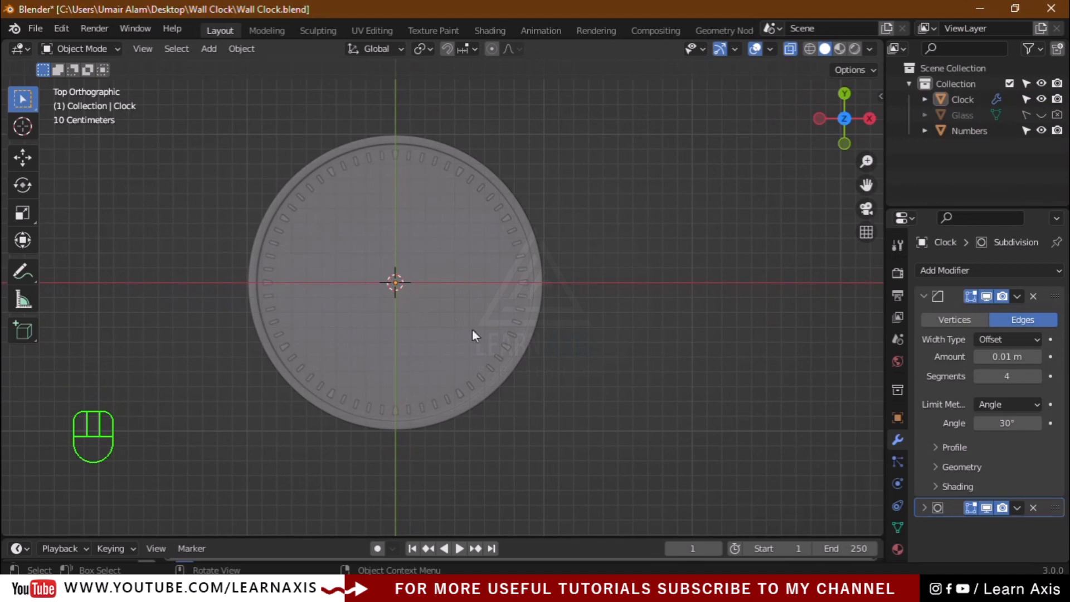
pyautogui.click(34, 29)
pyautogui.click(76, 131)
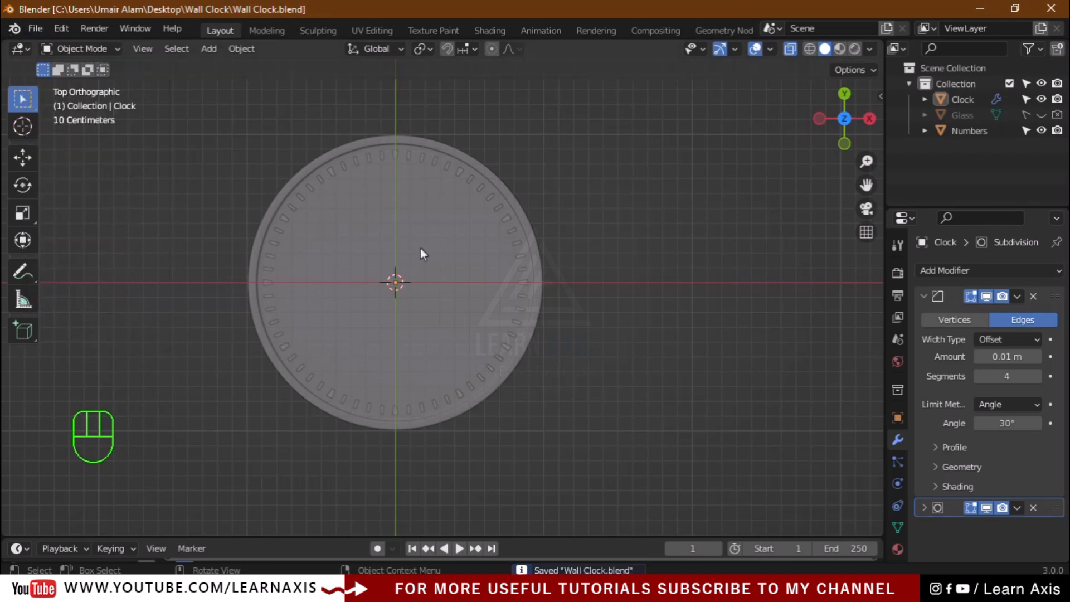
# Add a plane mesh at the centre of the clock
pyautogui.scroll(1, 407, 223)
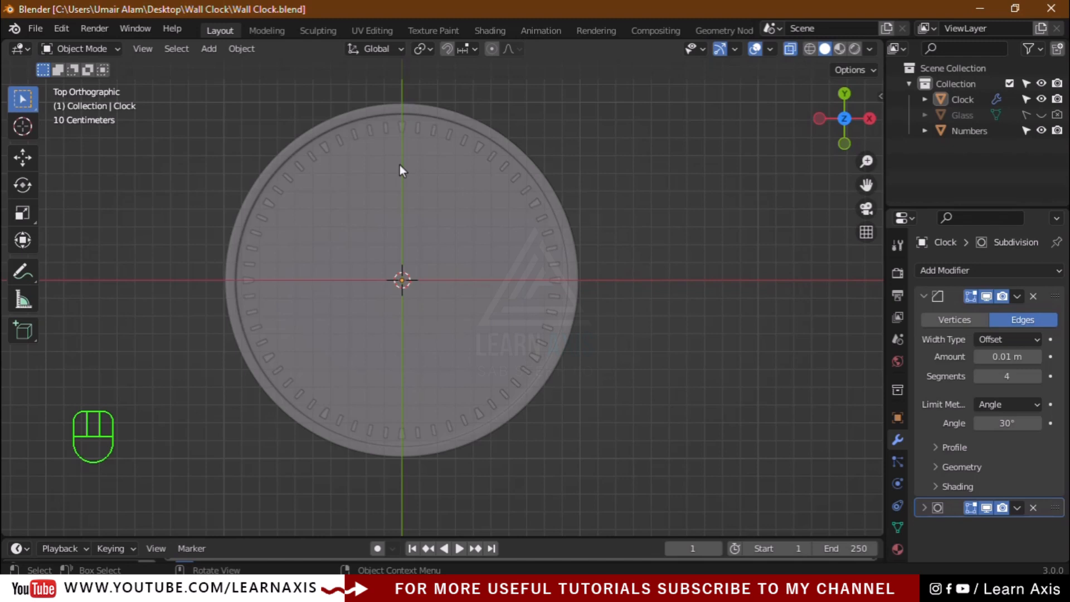
pyautogui.moveTo(866, 185); pyautogui.dragTo(774, 196)
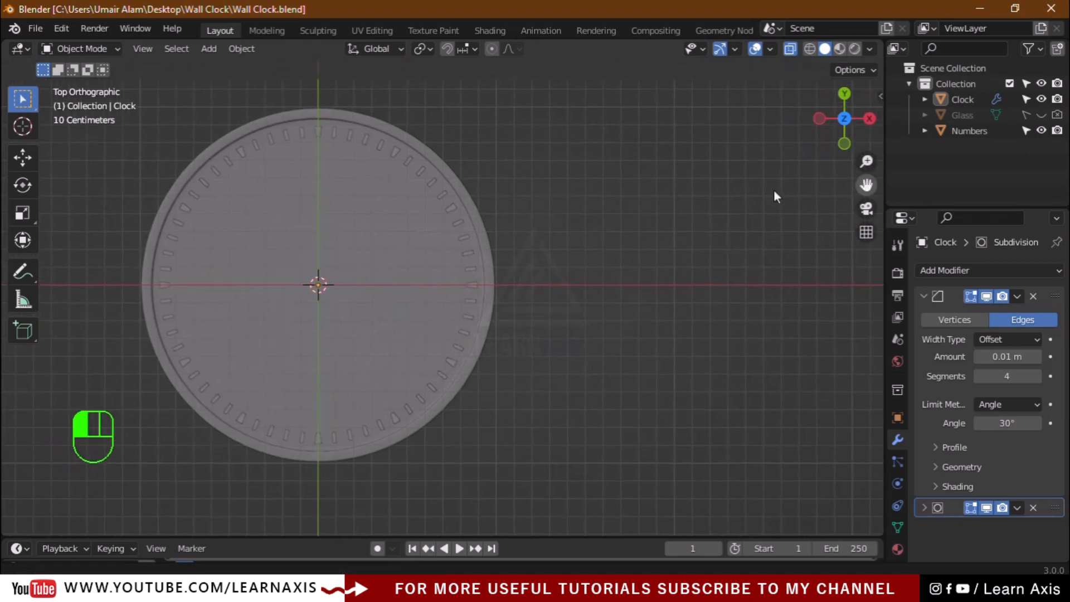
pyautogui.hotkey('shift', 'a')
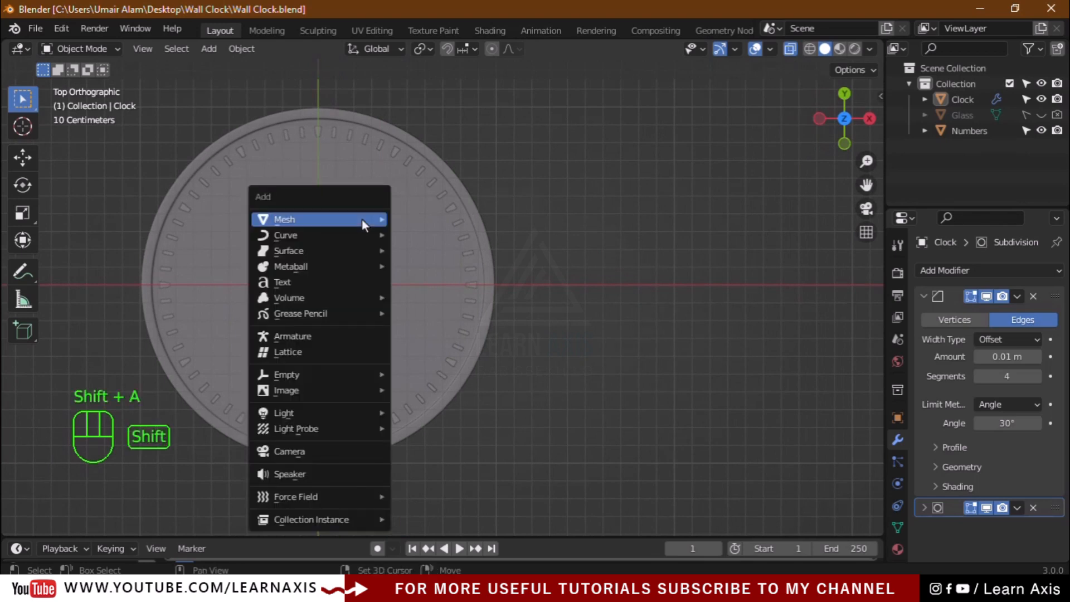
pyautogui.moveTo(354, 218)
pyautogui.click(452, 219)
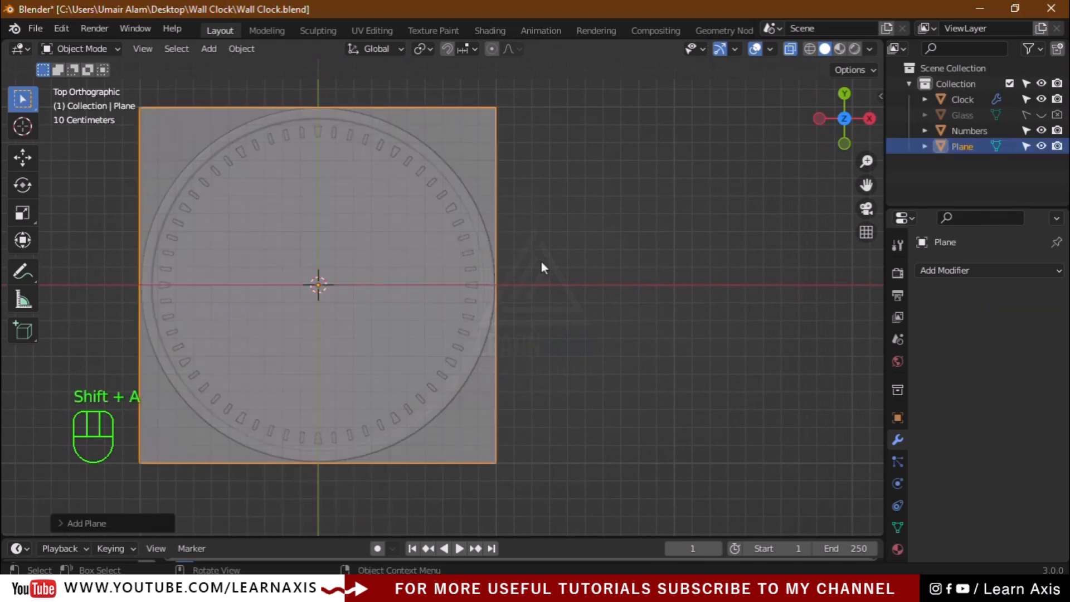
# Move the plane along the X axis to about 2.16 m, clear of the clock
pyautogui.click(22, 158)
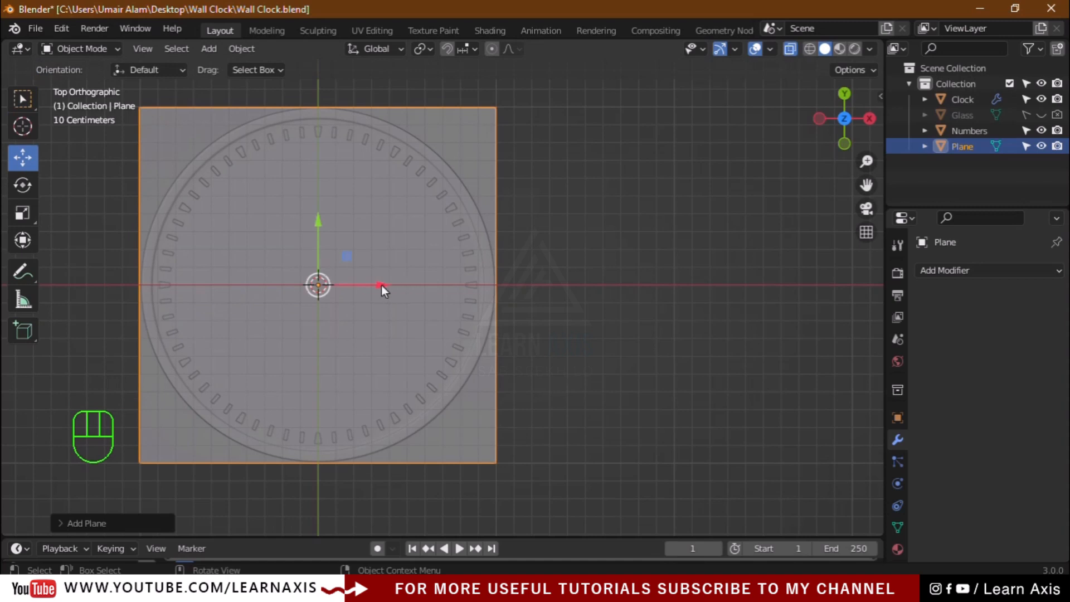
pyautogui.moveTo(382, 285); pyautogui.dragTo(769, 285)
pyautogui.scroll(-7, 511, 303)
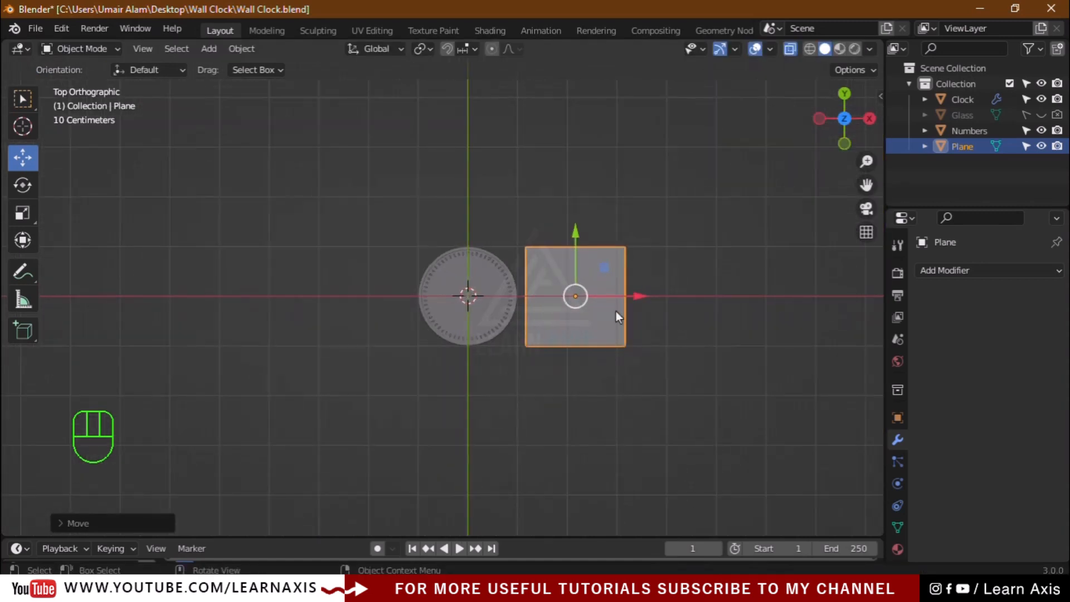
pyautogui.scroll(5, 593, 309)
pyautogui.scroll(2, 634, 297)
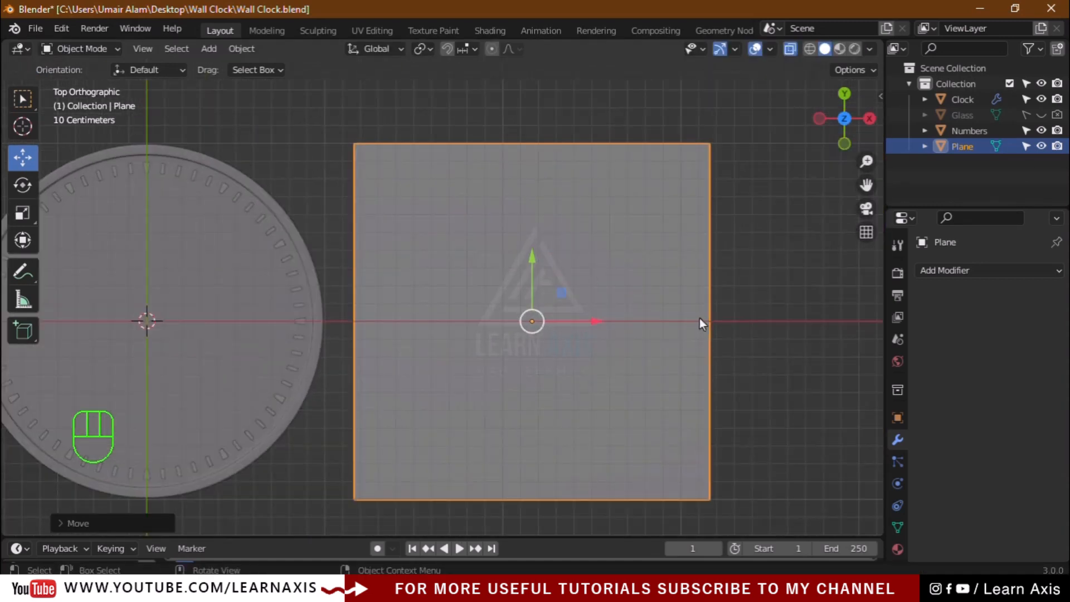
# Set the plane's X scale to -0.010 to make it a thin strip, and leave it selected
pyautogui.click(897, 418)
pyautogui.moveTo(998, 441); pyautogui.dragTo(920, 441)
pyautogui.click(537, 186)
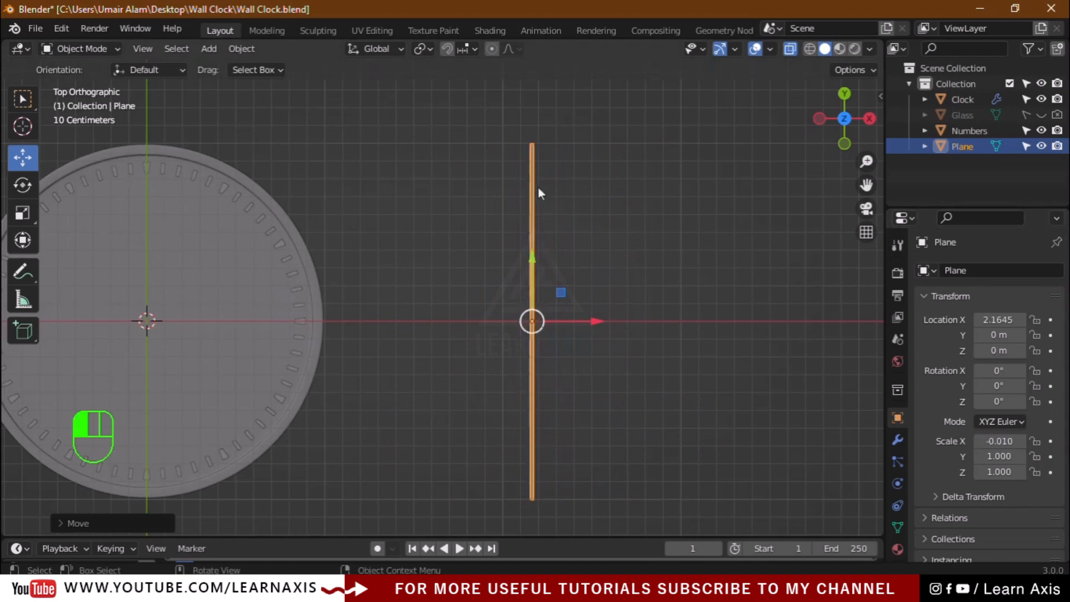
pyautogui.click(494, 152)
pyautogui.scroll(4, 525, 119)
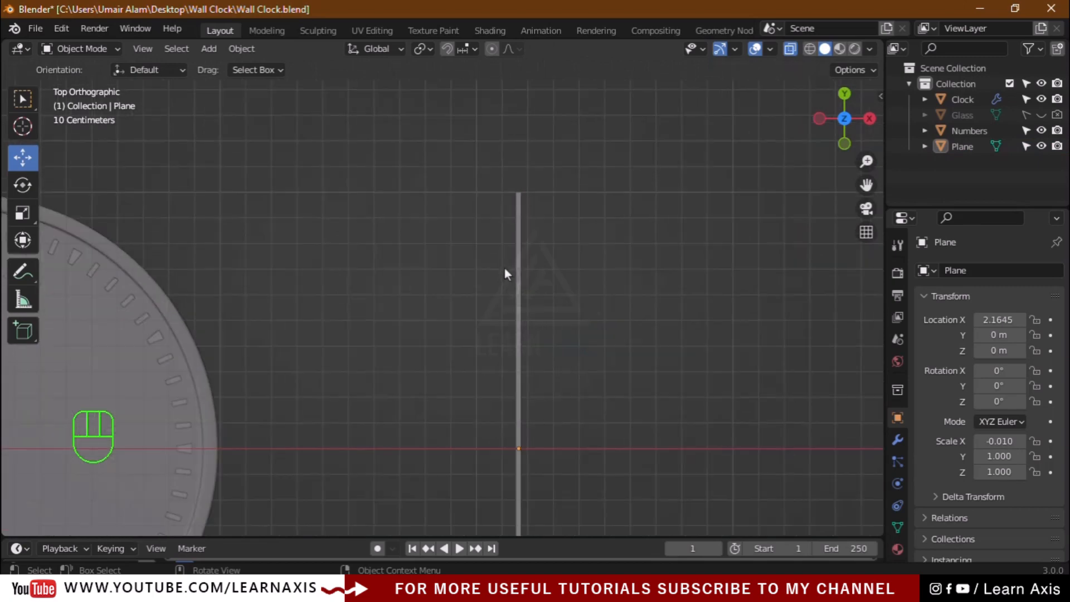
pyautogui.scroll(2, 509, 295)
pyautogui.scroll(-4, 524, 184)
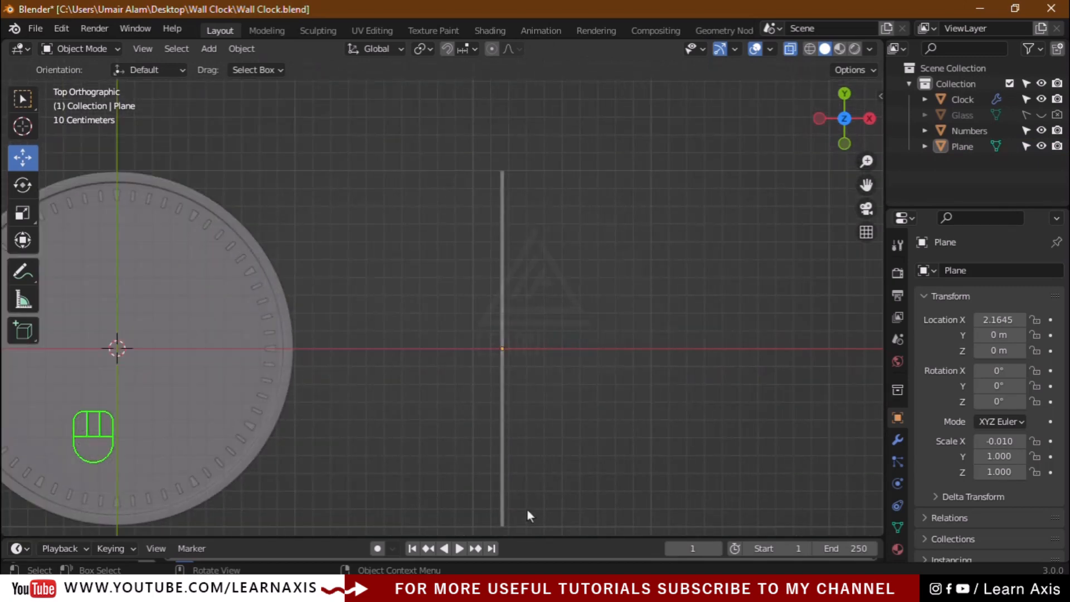
pyautogui.scroll(-2, 512, 485)
pyautogui.click(507, 480)
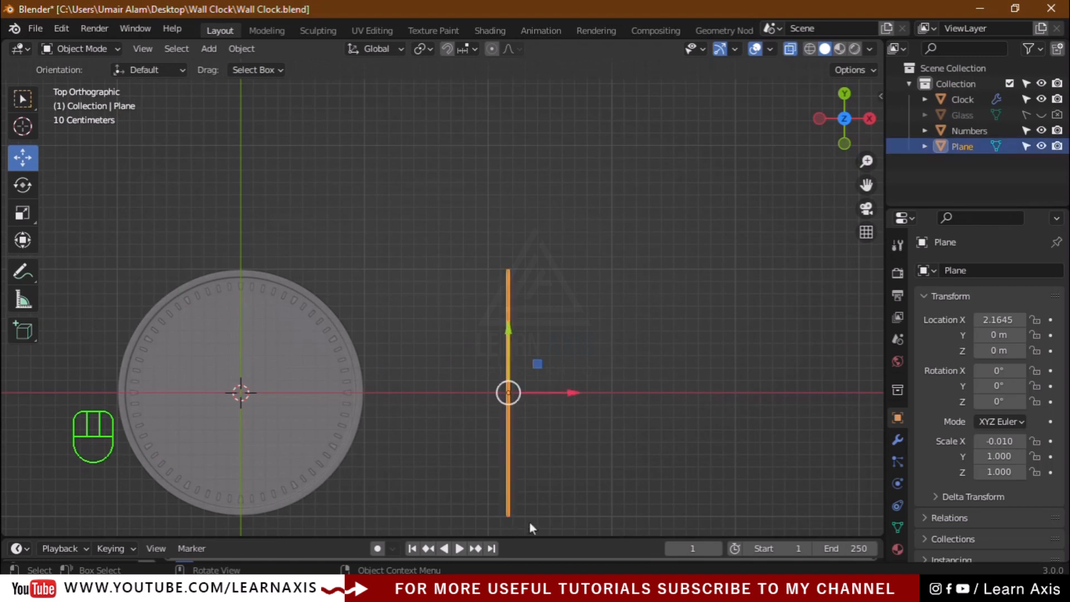
# Select the thin plane's lower end vertices in Edit Mode and raise them along Y to about 0.57 m below the origin
pyautogui.scroll(5, 534, 521)
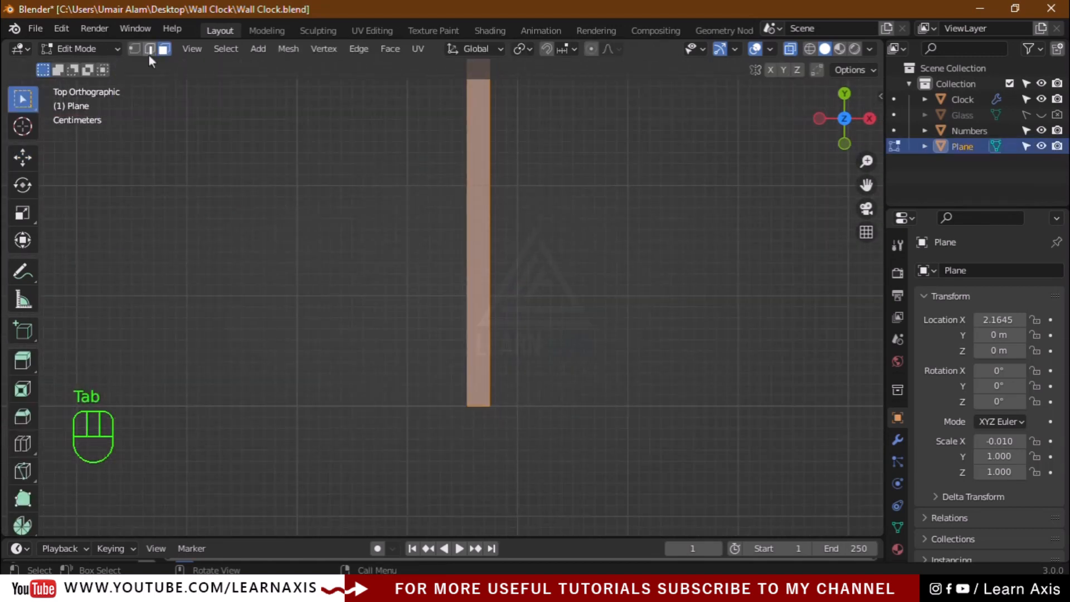
pyautogui.click(356, 415)
pyautogui.press('1')
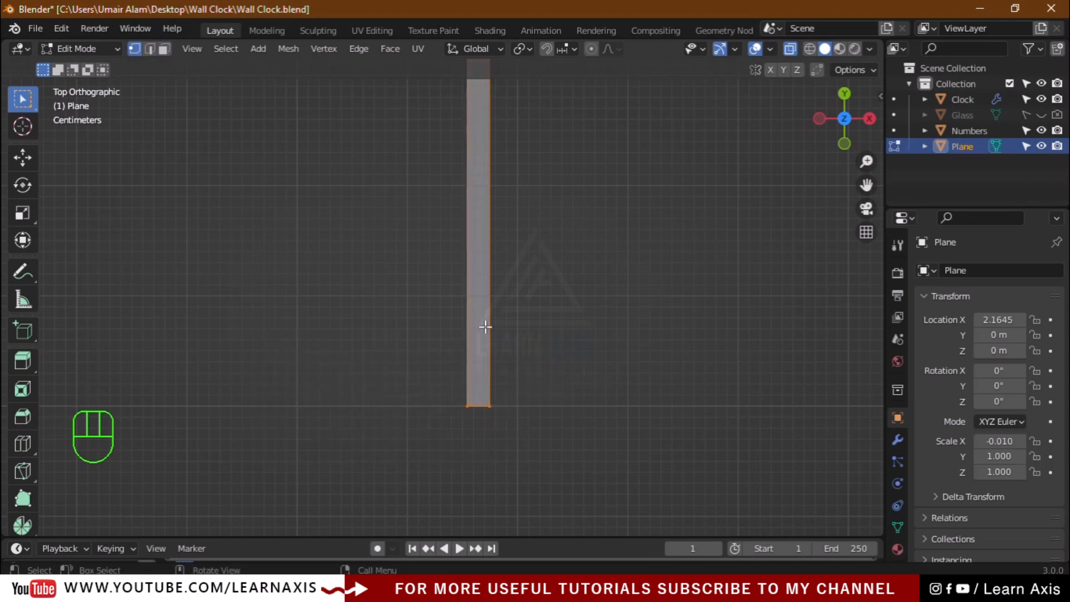
pyautogui.scroll(-4, 716, 260)
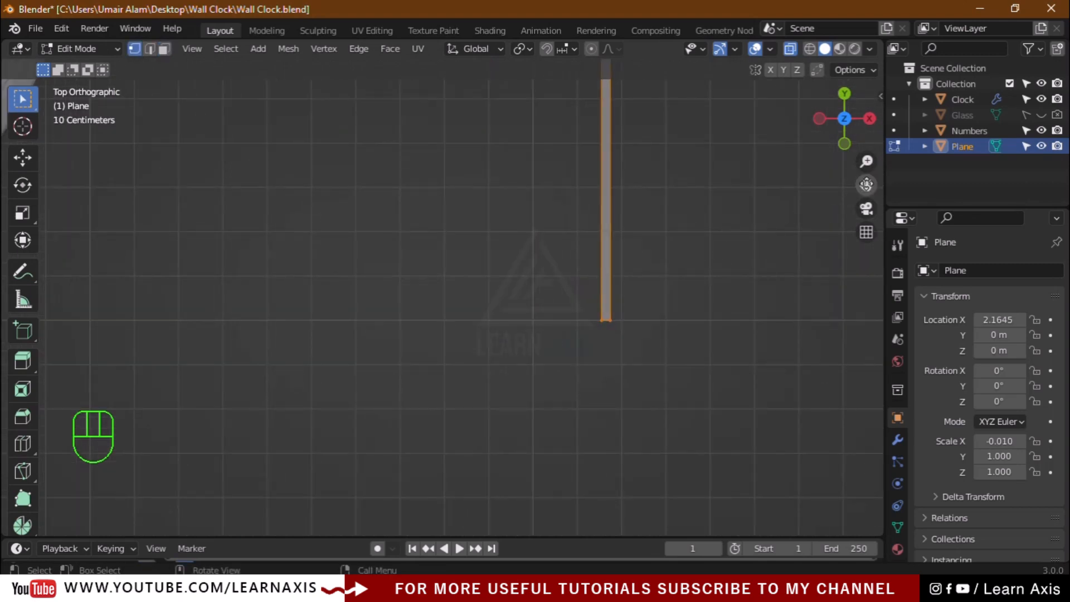
pyautogui.moveTo(866, 184); pyautogui.dragTo(722, 227)
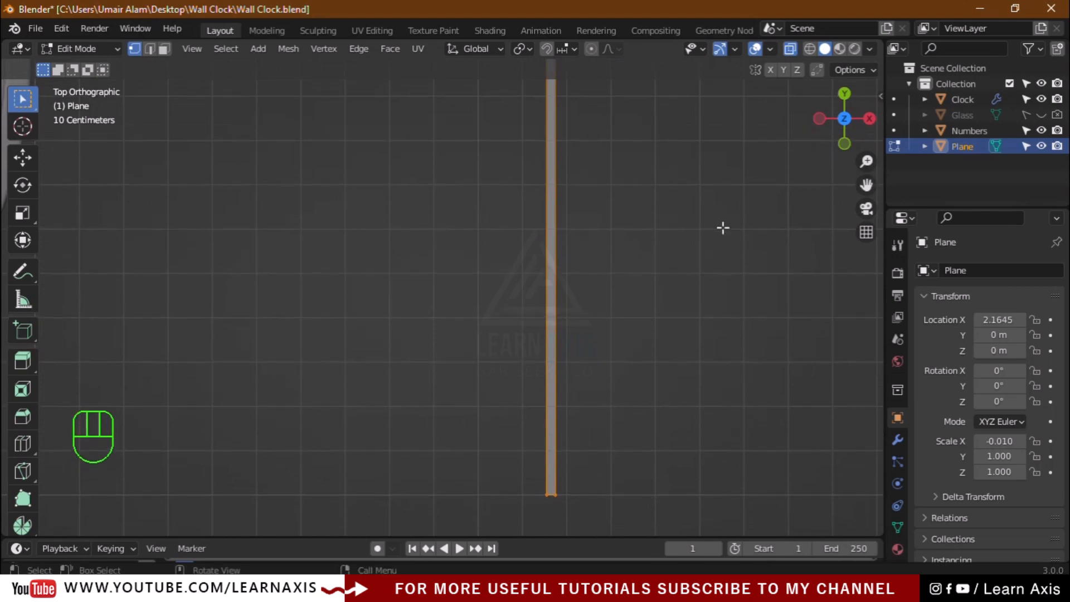
pyautogui.press('g')
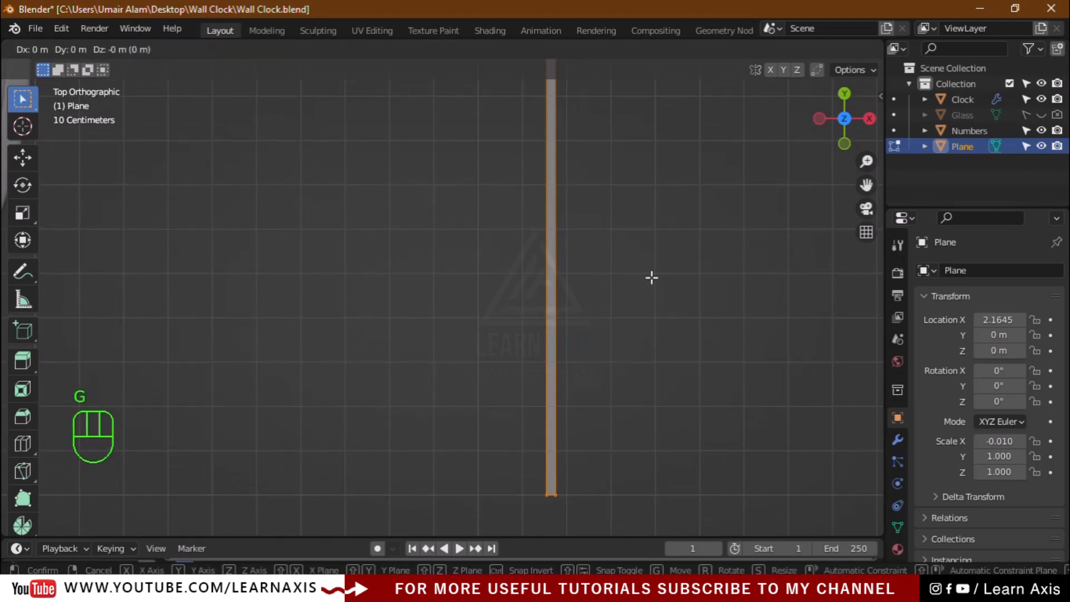
pyautogui.click(688, 95)
# Move the selected lower end vertices 0.57 m up along Y, level with the object's origin
pyautogui.scroll(-3, 678, 167)
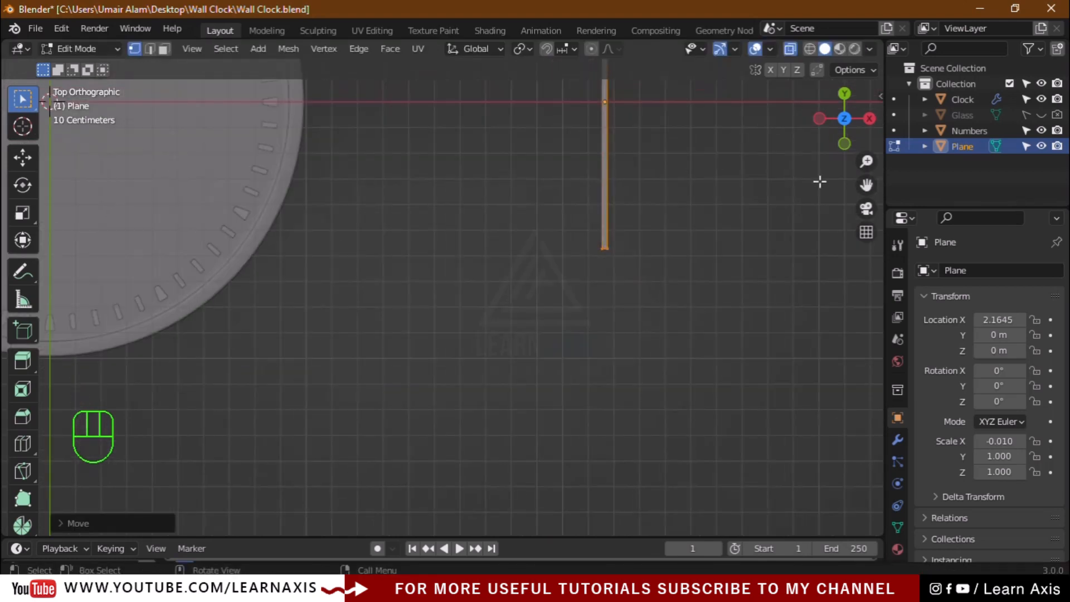
pyautogui.moveTo(866, 184); pyautogui.dragTo(487, 296)
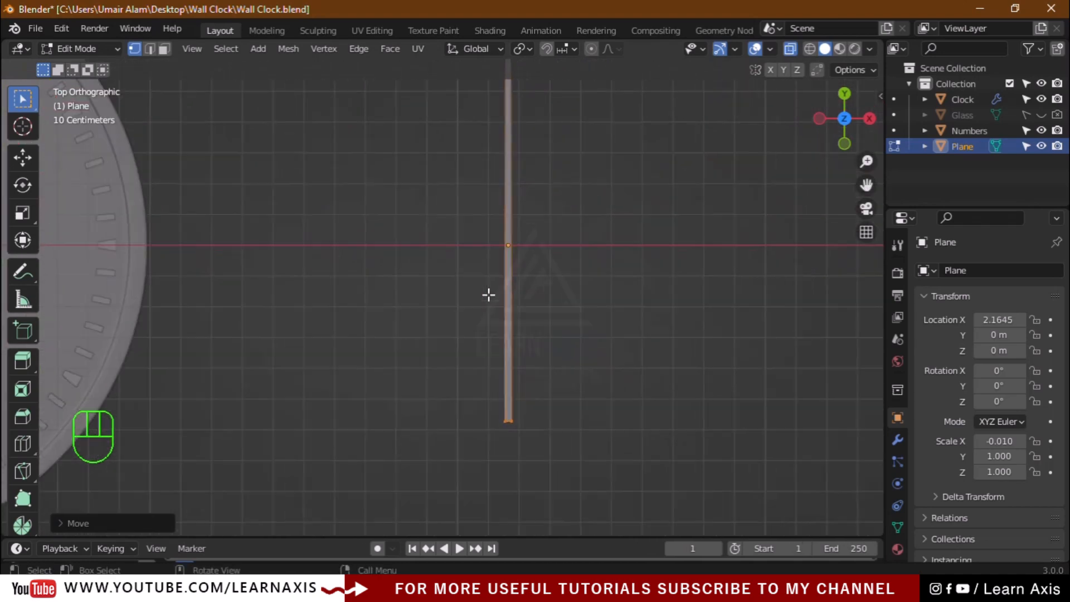
pyautogui.scroll(2, 487, 295)
pyautogui.press('g')
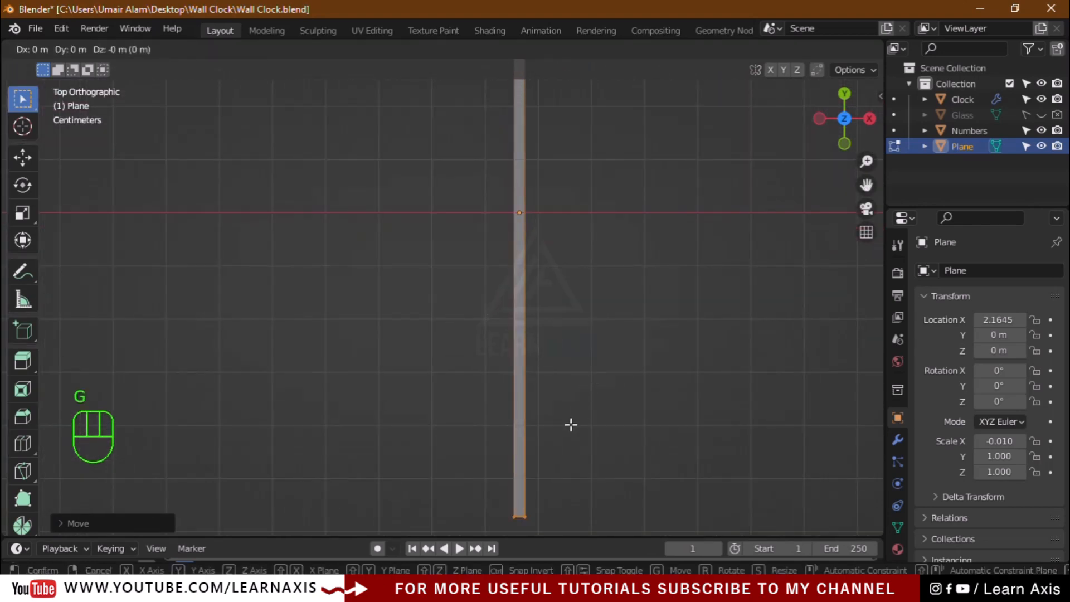
pyautogui.press('y')
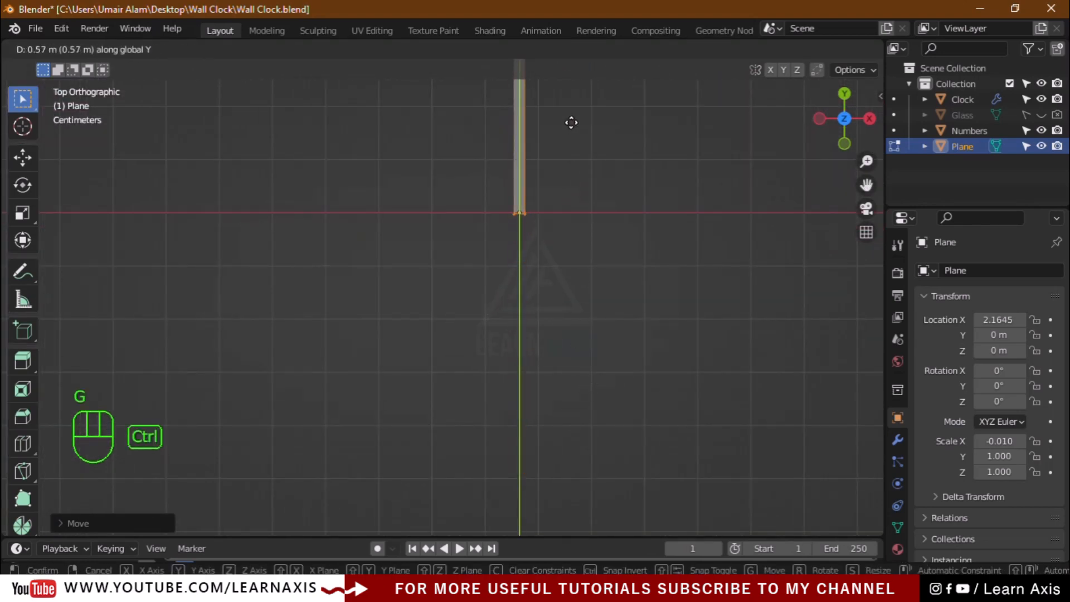
pyautogui.keyDown('ctrl'); pyautogui.click(571, 122); pyautogui.keyUp('ctrl')
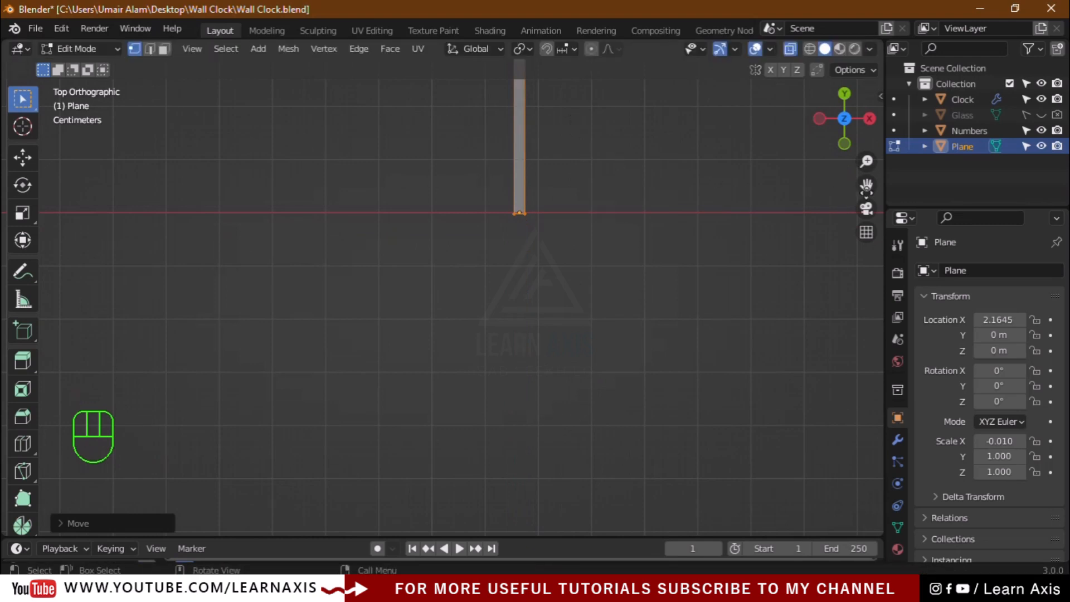
# Lower the strip's bottom vertices along Y to about 0.1 m below the origin, and deselect them
pyautogui.moveTo(866, 184); pyautogui.dragTo(859, 323)
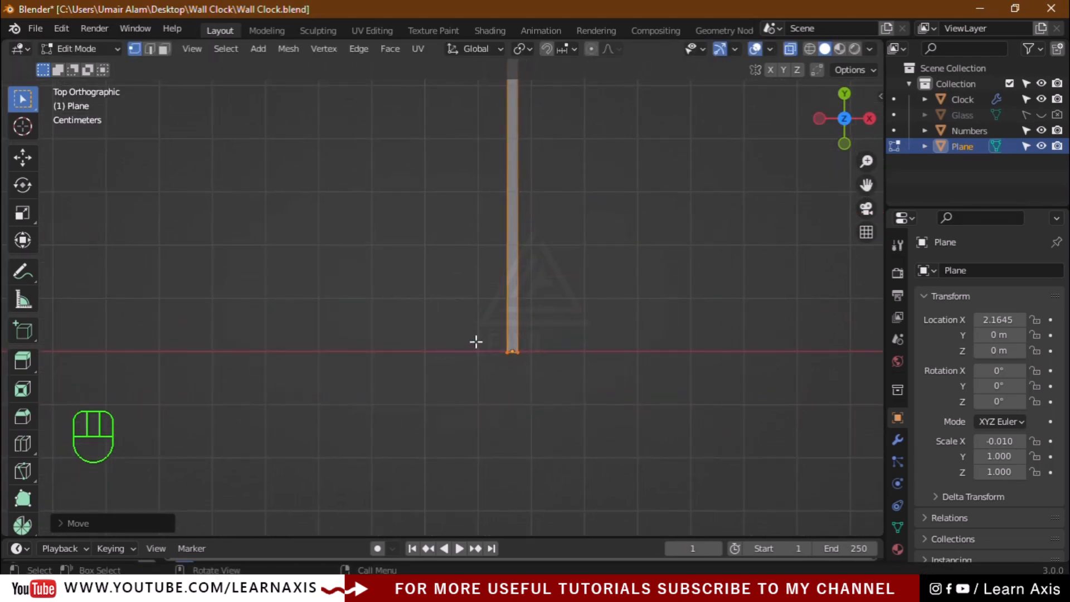
pyautogui.scroll(2, 475, 418)
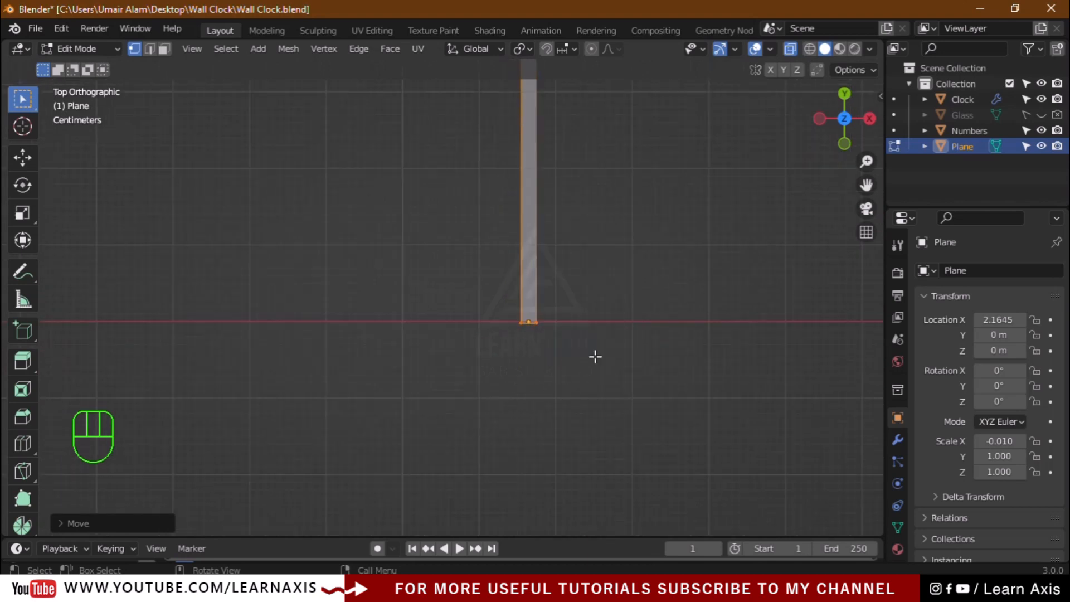
pyautogui.press('g')
pyautogui.press('y')
pyautogui.press('ctrl')
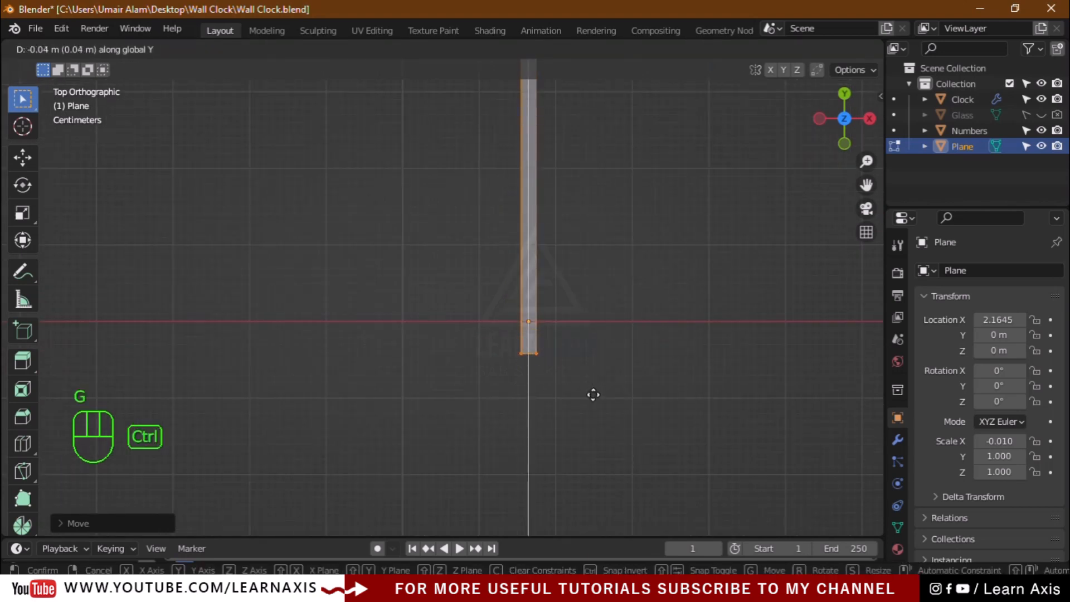
pyautogui.click(599, 431)
pyautogui.click(620, 297)
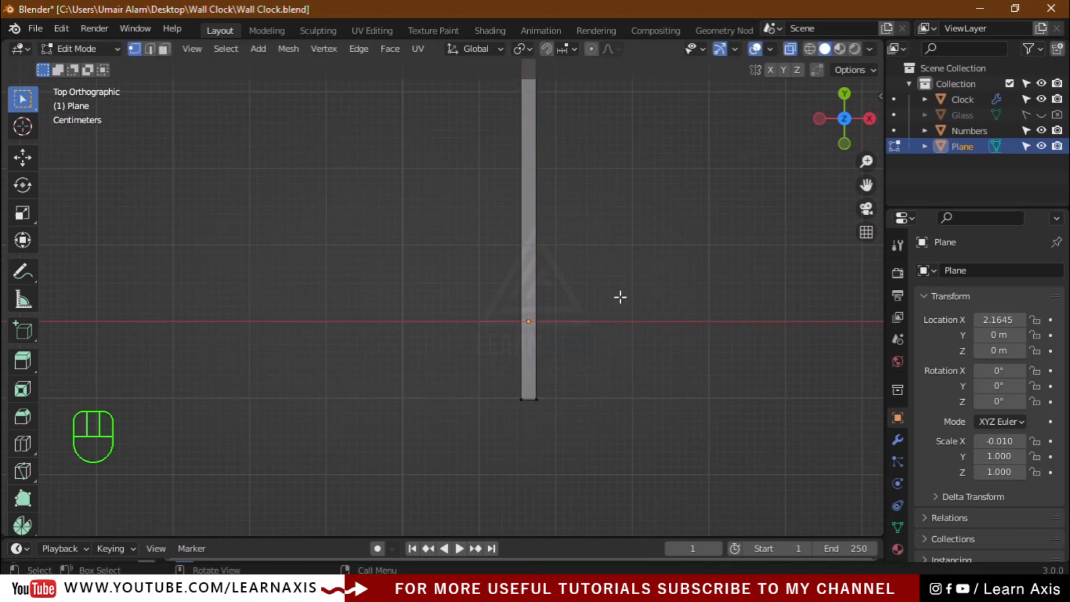
# Add a horizontal loop cut across the strip near its upper end with an edge slide of -0.8
pyautogui.scroll(-6, 550, 225)
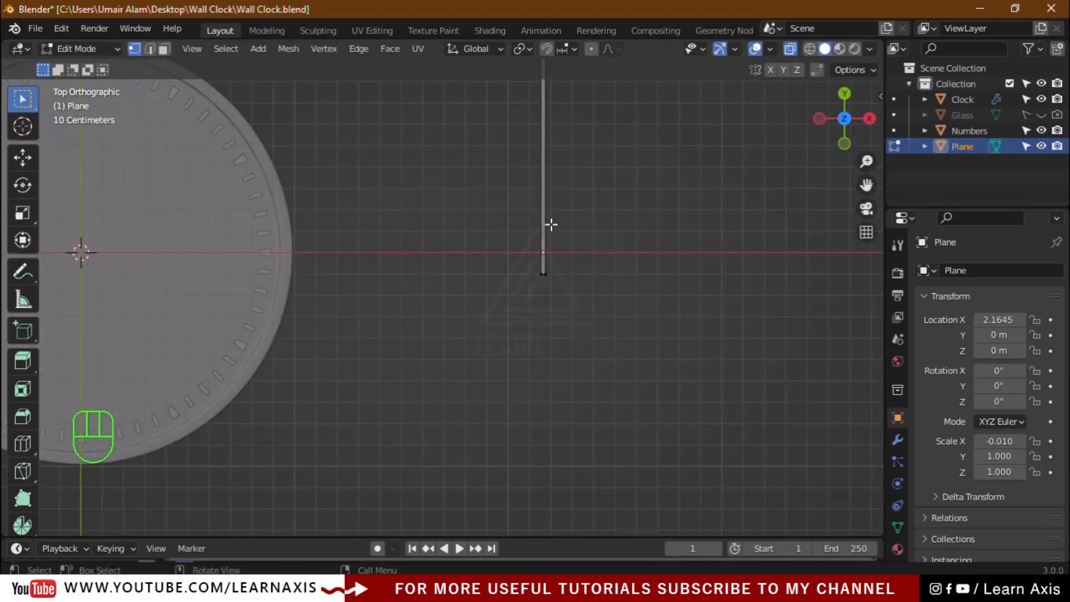
pyautogui.scroll(3, 577, 132)
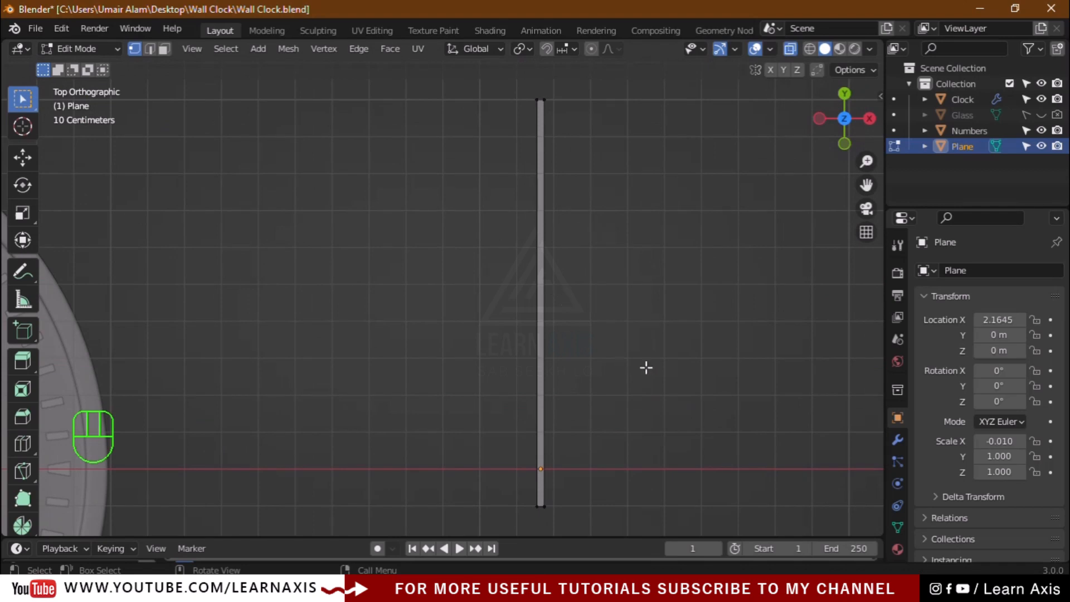
pyautogui.press('ctrl')
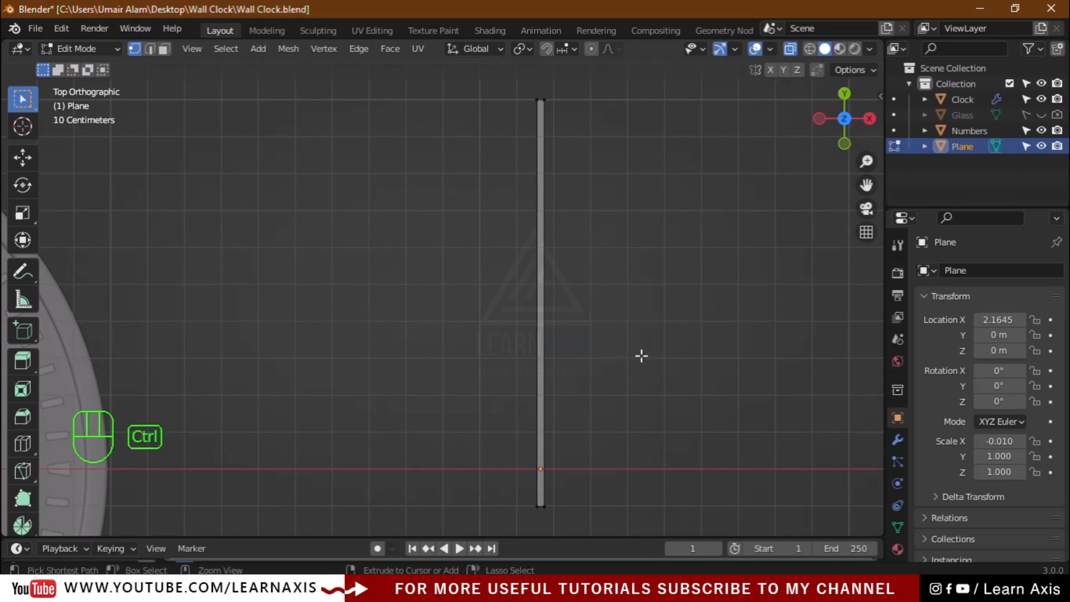
pyautogui.hotkey('ctrl', 'r')
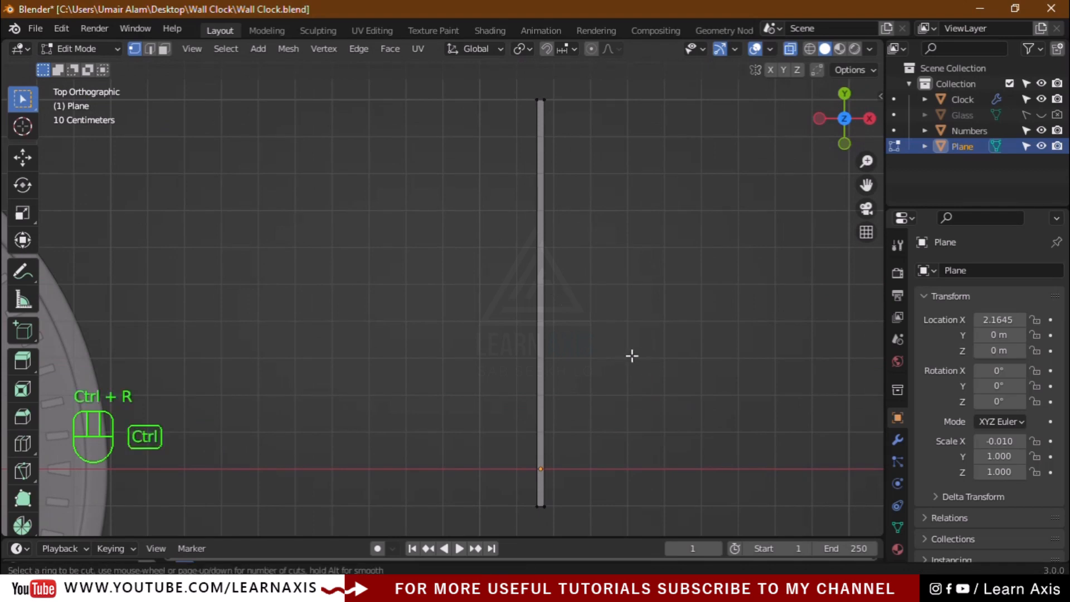
pyautogui.click(545, 337)
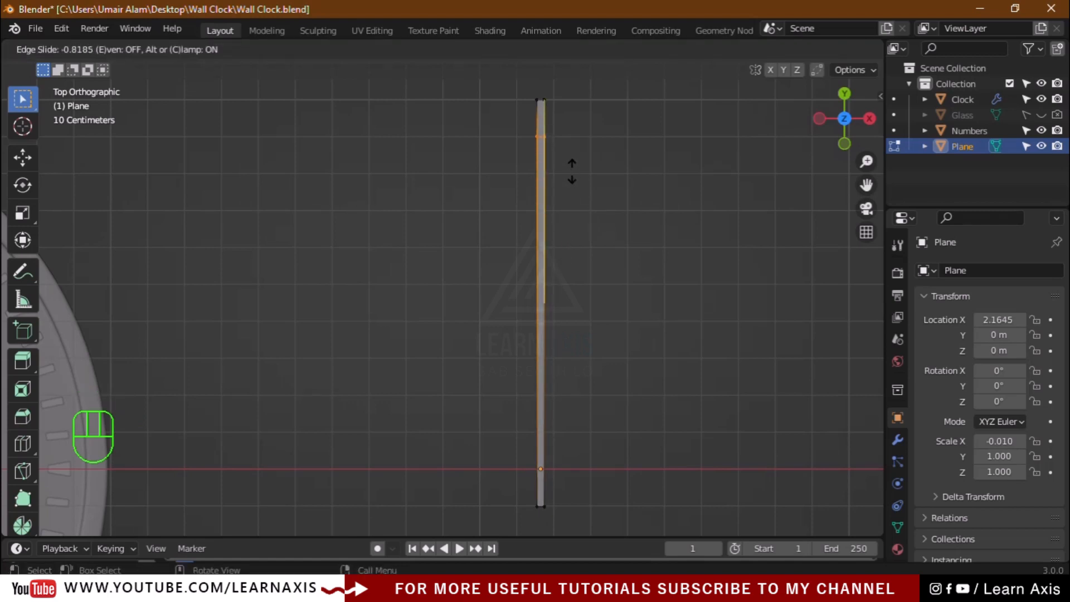
pyautogui.press('ctrl')
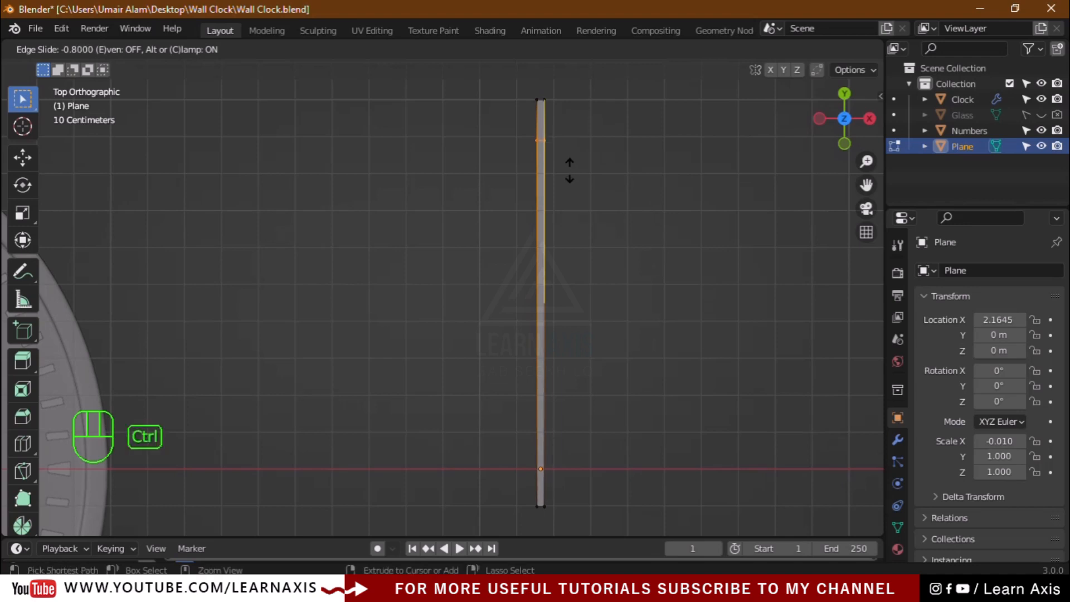
pyautogui.click(566, 167)
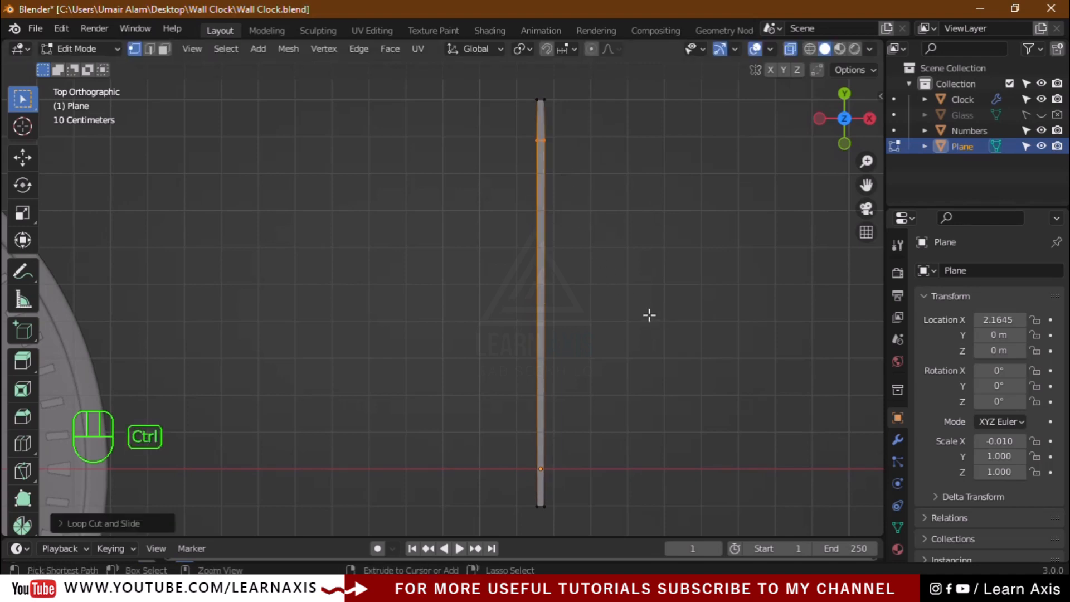
# Add a second horizontal loop cut just below the first one with an edge slide of -0.8
pyautogui.hotkey('ctrl', 'r')
pyautogui.click(556, 318)
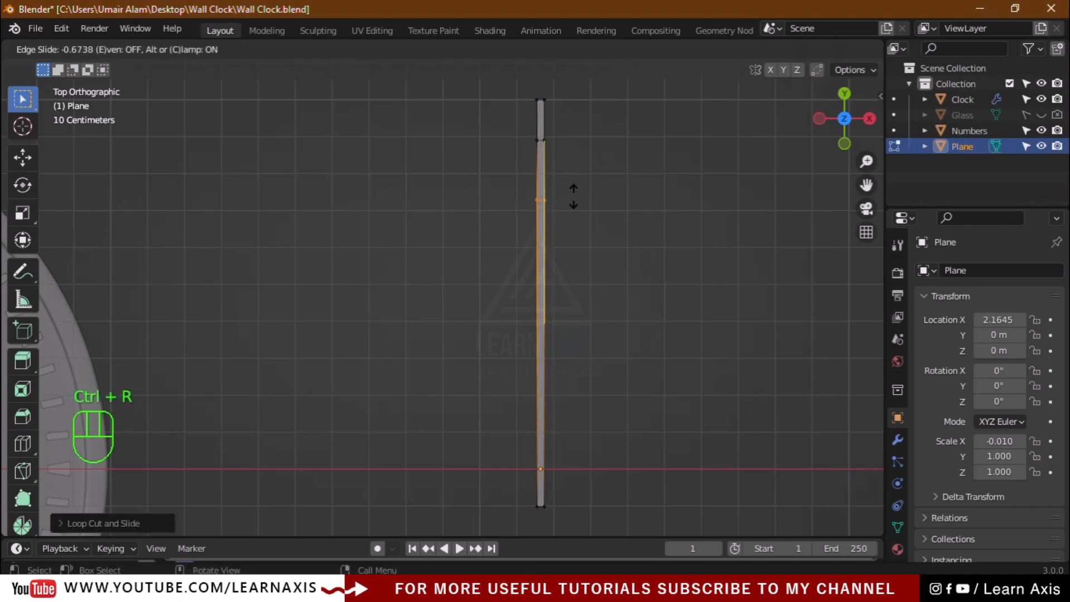
pyautogui.press('ctrl')
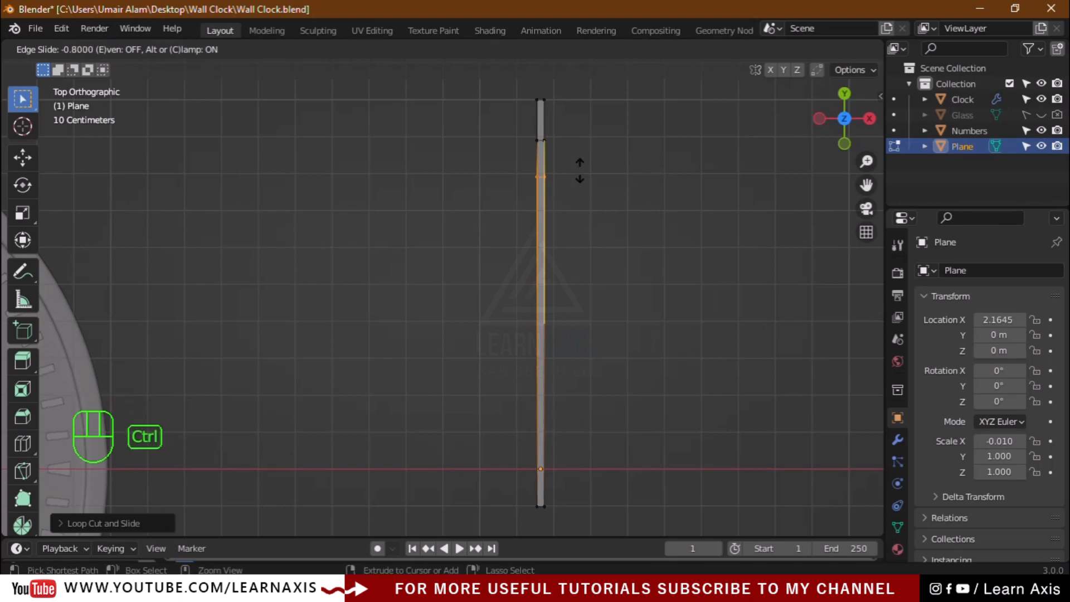
pyautogui.click(579, 170)
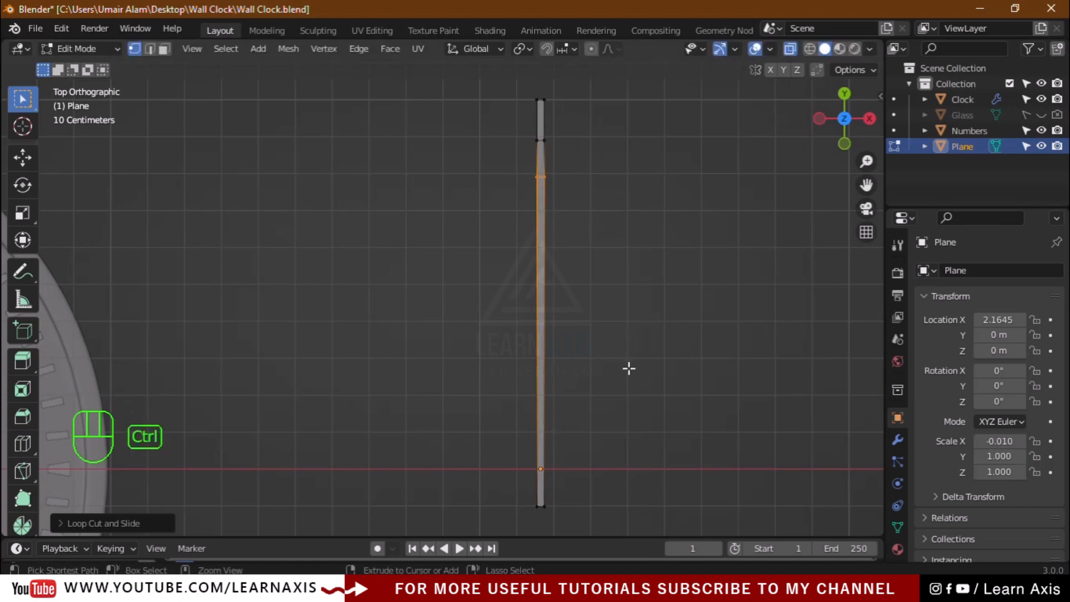
# Add a third horizontal loop cut below the second one, at nearly the same spacing
pyautogui.hotkey('ctrl', 'r')
pyautogui.click(550, 377)
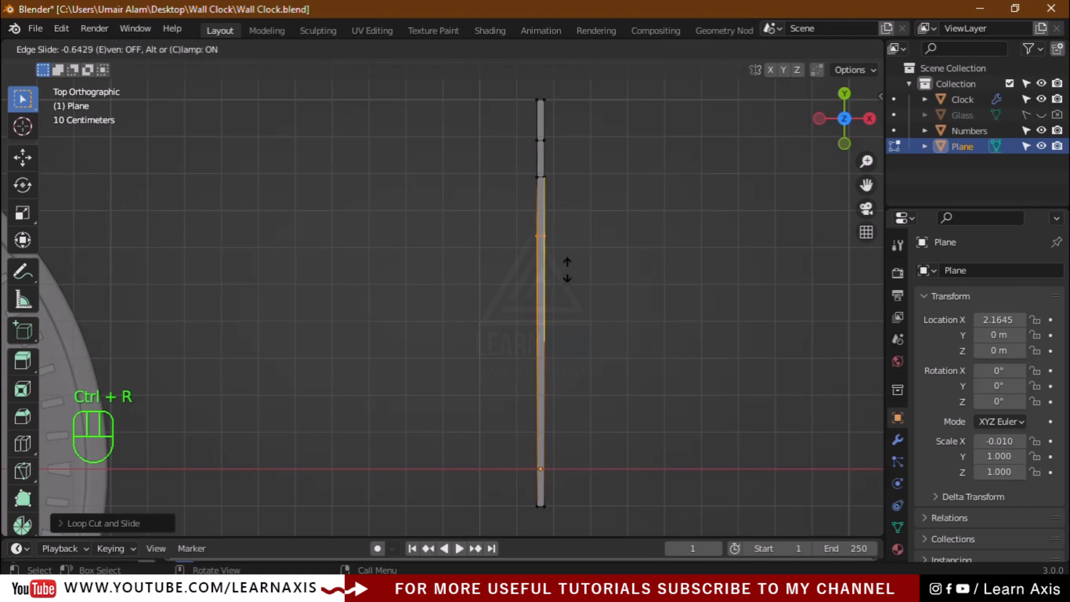
pyautogui.press('ctrl')
pyautogui.click(576, 238)
pyautogui.scroll(10, 561, 144)
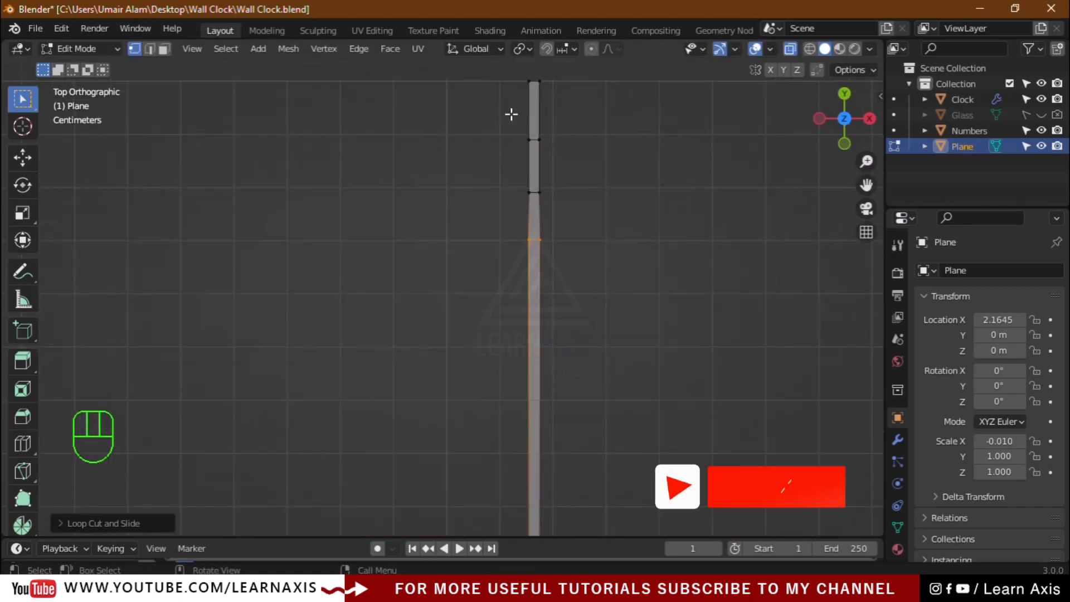
# Edge slide the middle of the three cuts down by about 0.4 towards the lowest cut
pyautogui.keyDown('shift'); pyautogui.scroll(-3, 620, 352); pyautogui.keyUp('shift')
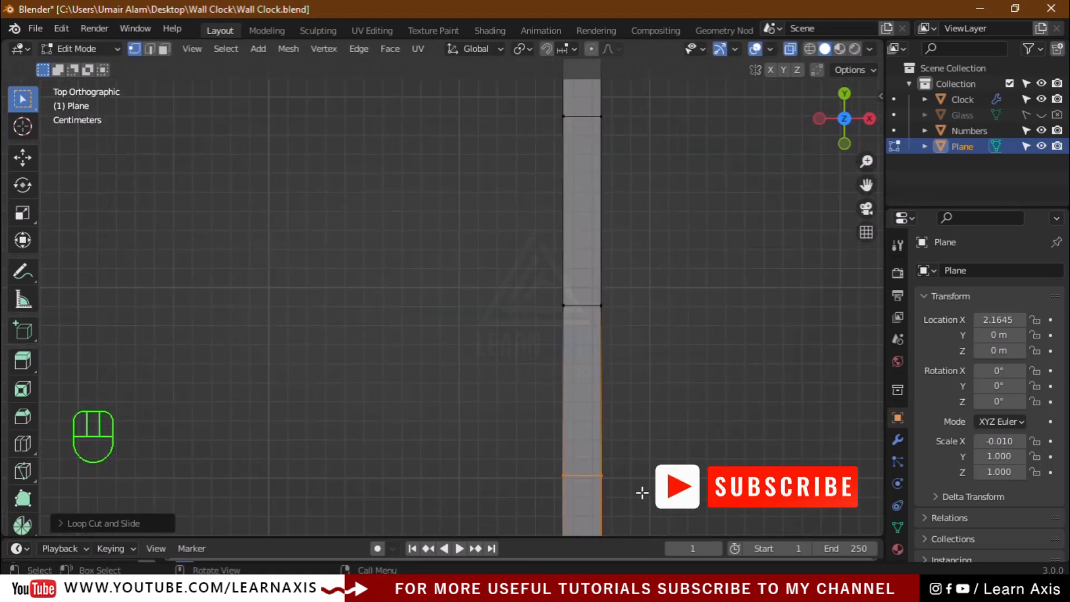
pyautogui.moveTo(482, 286); pyautogui.dragTo(720, 331)
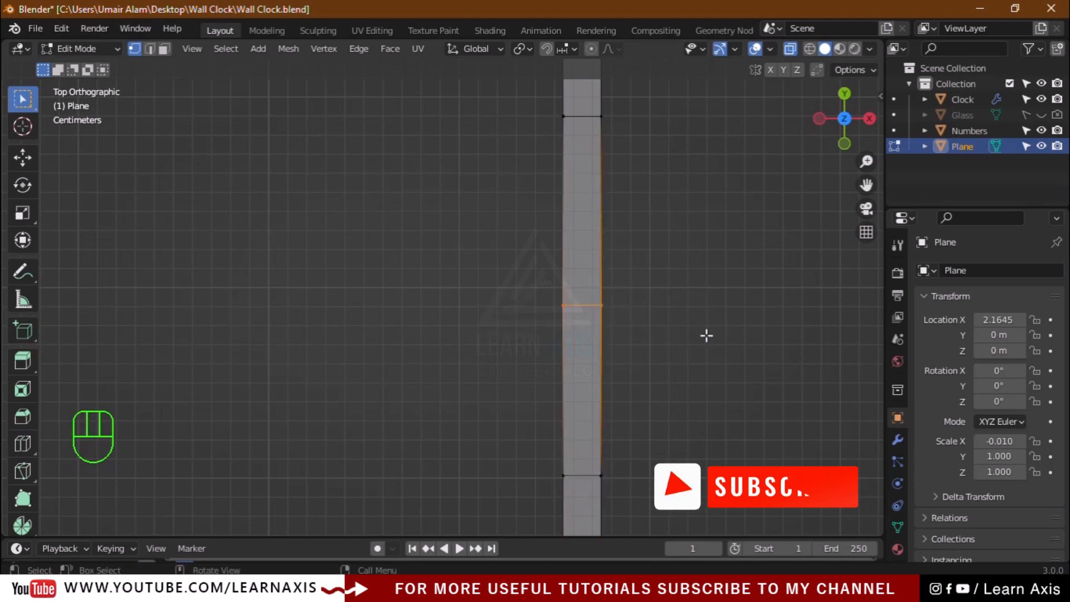
pyautogui.press('g')
pyautogui.press('g')
pyautogui.press('ctrl')
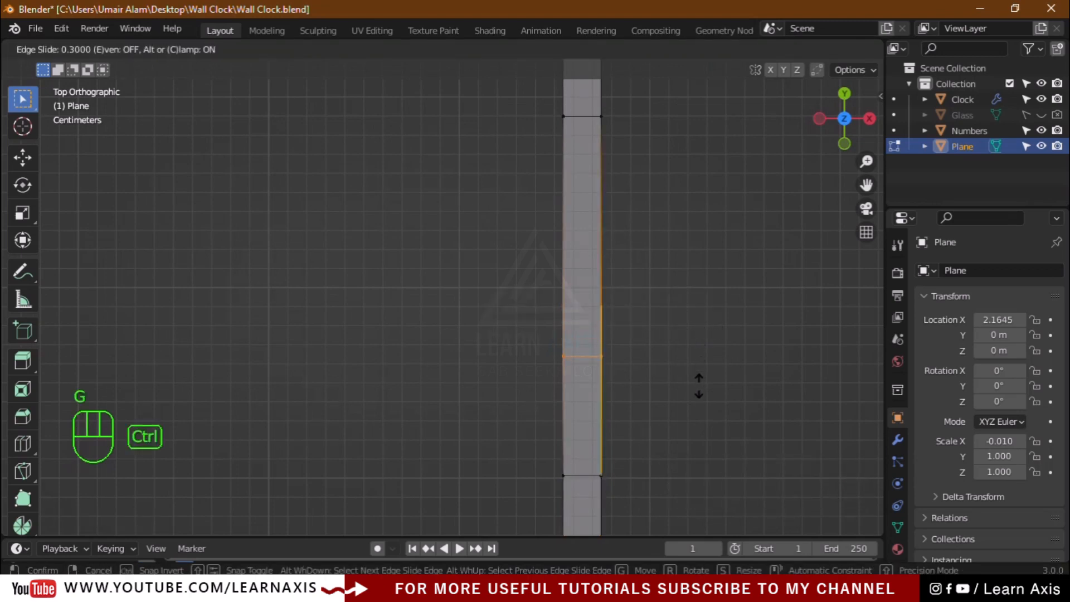
pyautogui.click(697, 411)
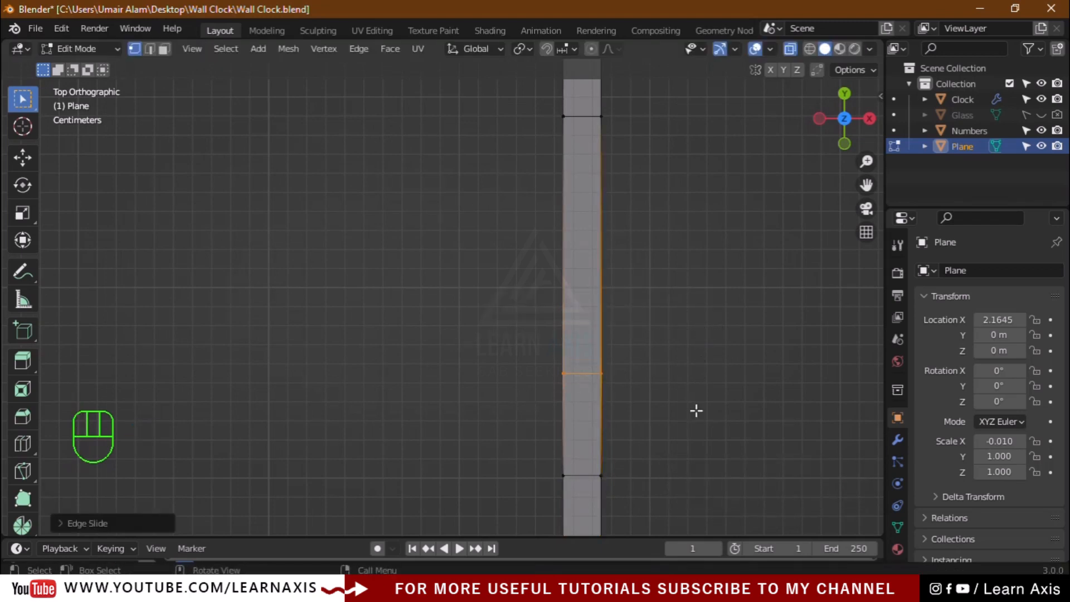
# Scale the middle cut along X to about 2.4 times its width, forming a diamond-shaped section in the hand
pyautogui.scroll(-2, 696, 410)
pyautogui.moveTo(866, 184); pyautogui.dragTo(764, 163)
pyautogui.press('s')
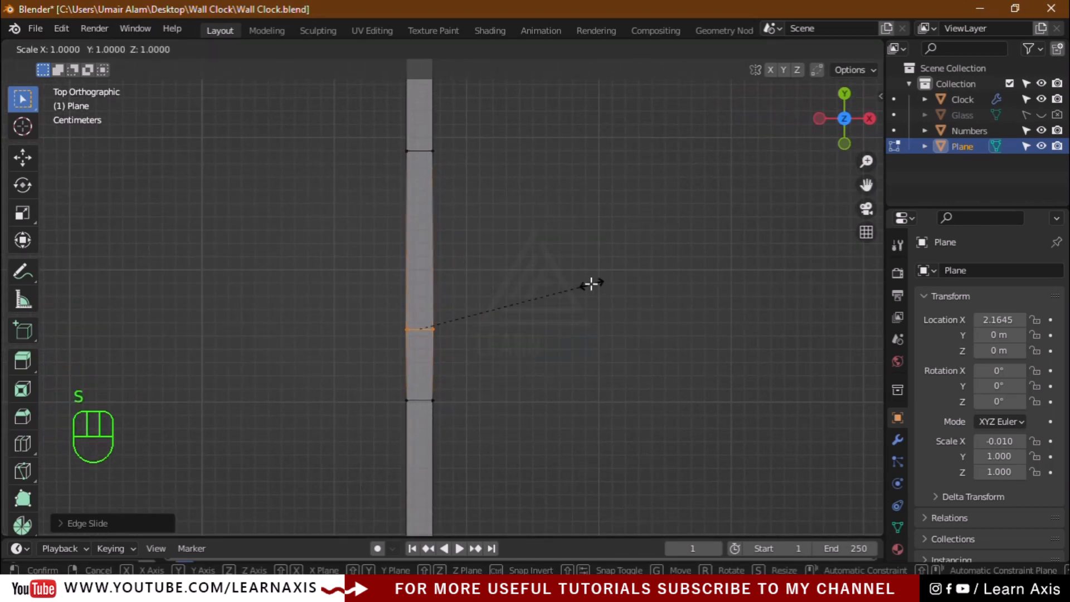
pyautogui.press('x')
pyautogui.press('ctrl')
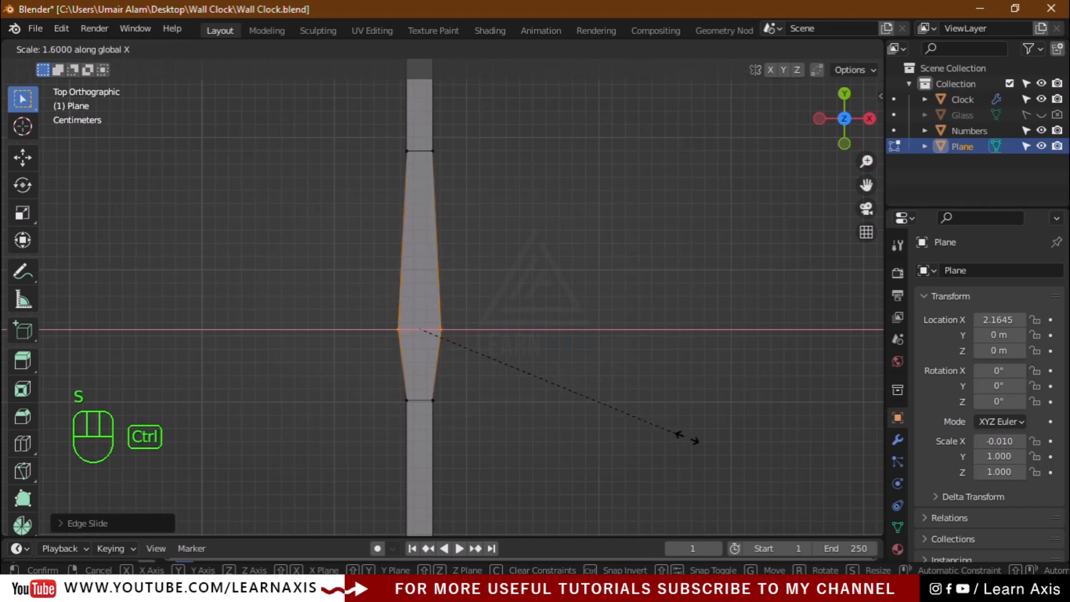
pyautogui.click(801, 501)
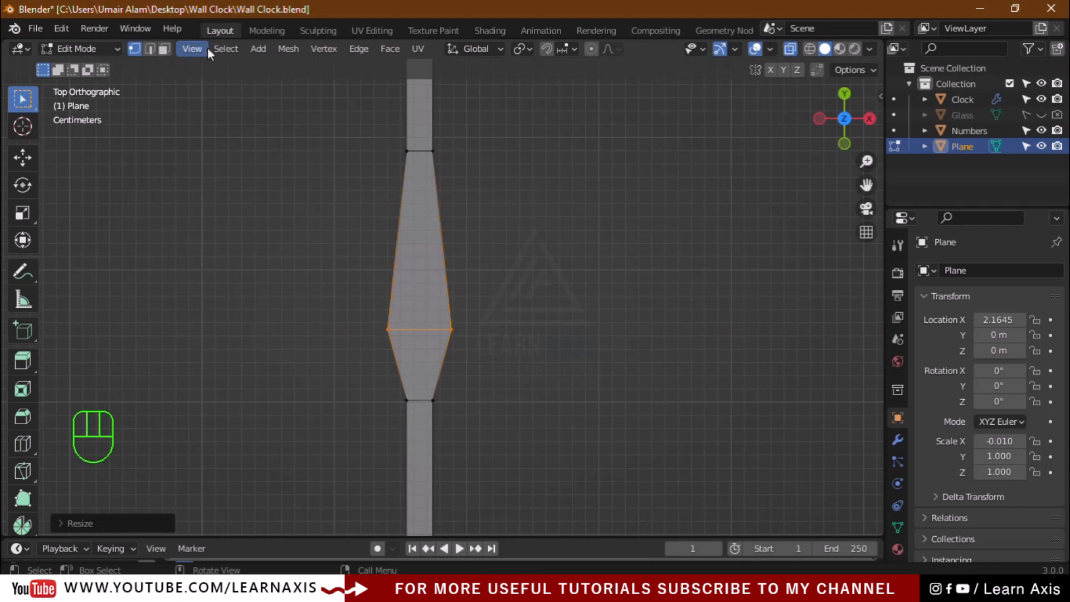
# Select the two faces of the hand's diamond section in face mode and try an inset
pyautogui.click(165, 50)
pyautogui.click(436, 278)
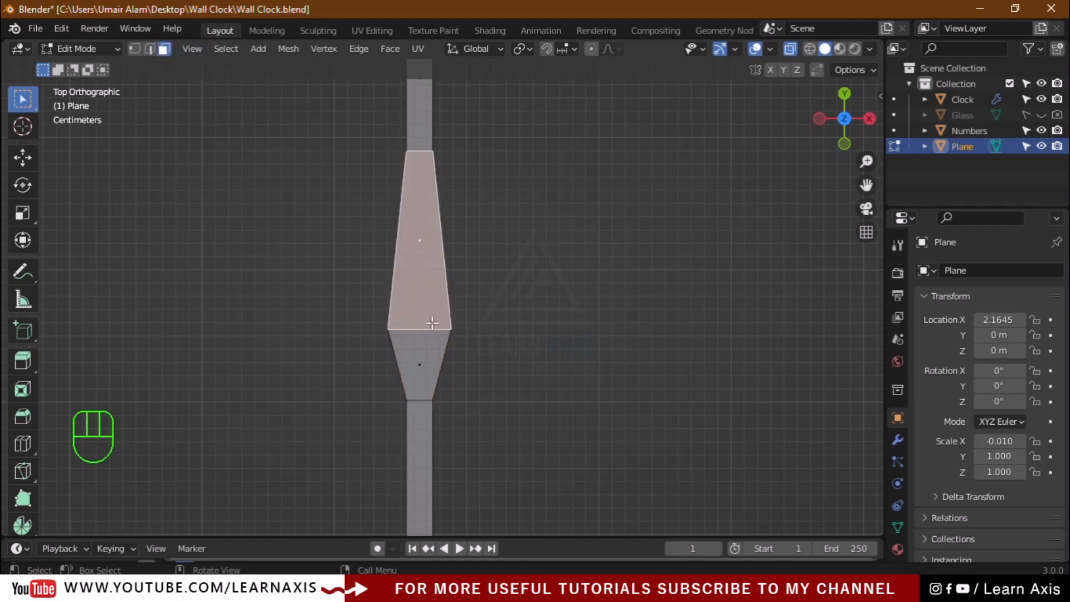
pyautogui.keyDown('shift'); pyautogui.click(418, 359); pyautogui.keyUp('shift')
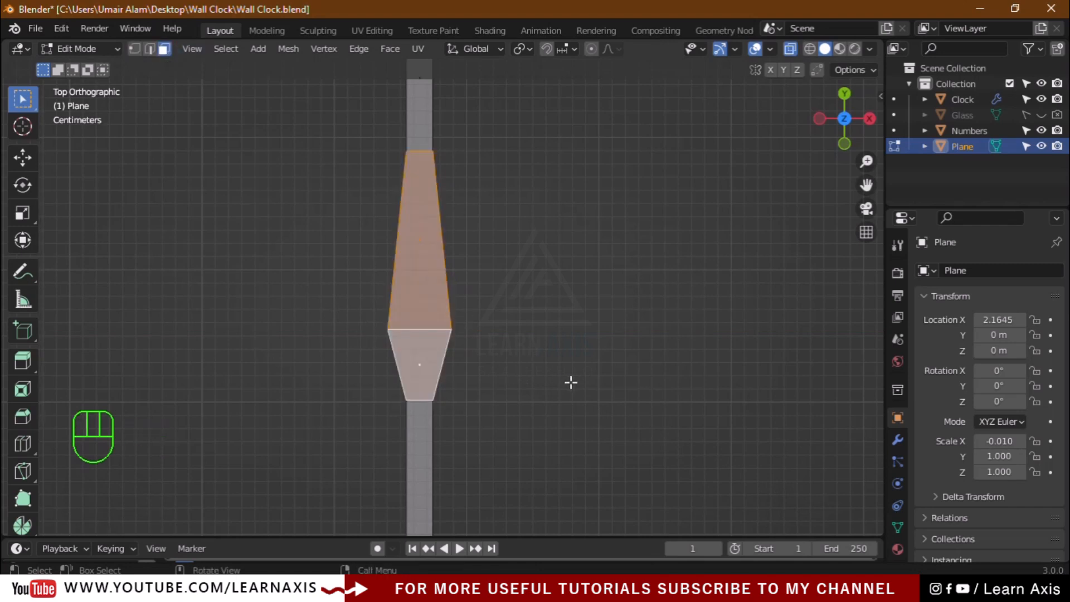
pyautogui.press('i')
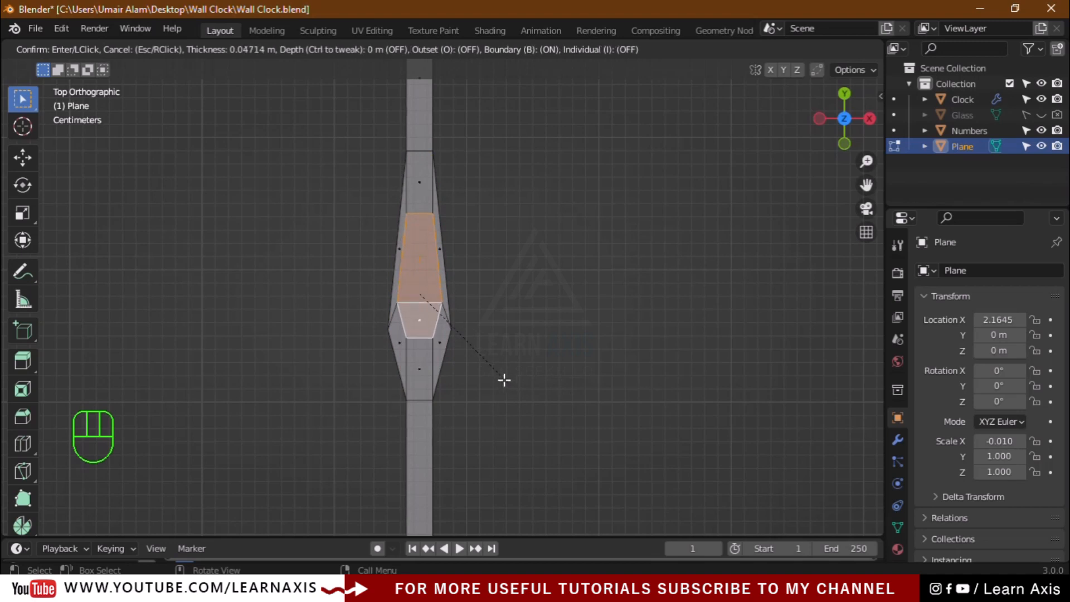
pyautogui.press('Escape')
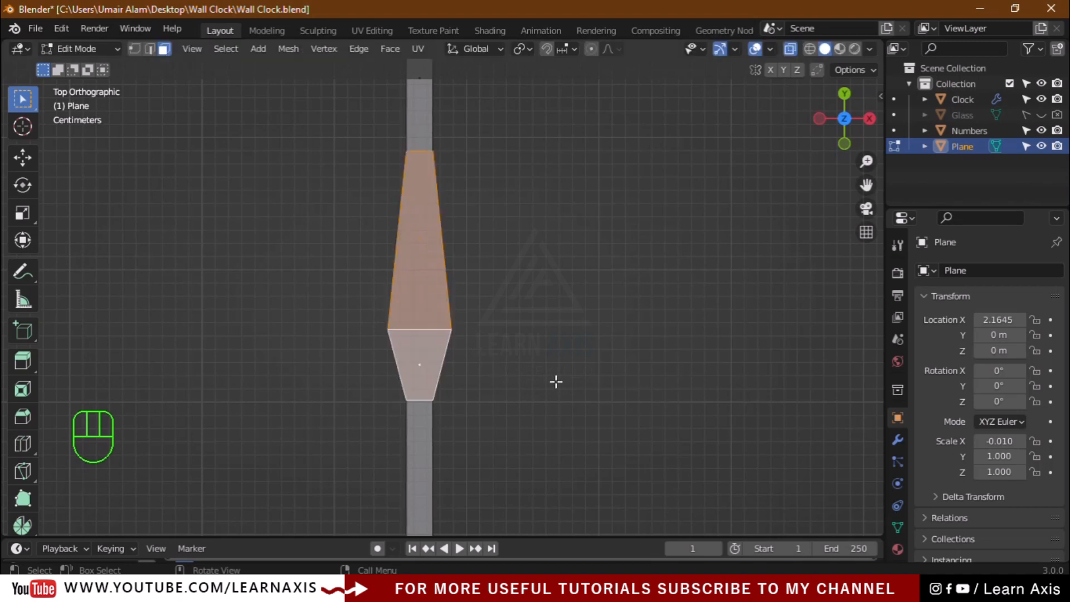
# Apply the scale of the hand object in Object Mode
pyautogui.press('Tab')
pyautogui.scroll(-5, 556, 382)
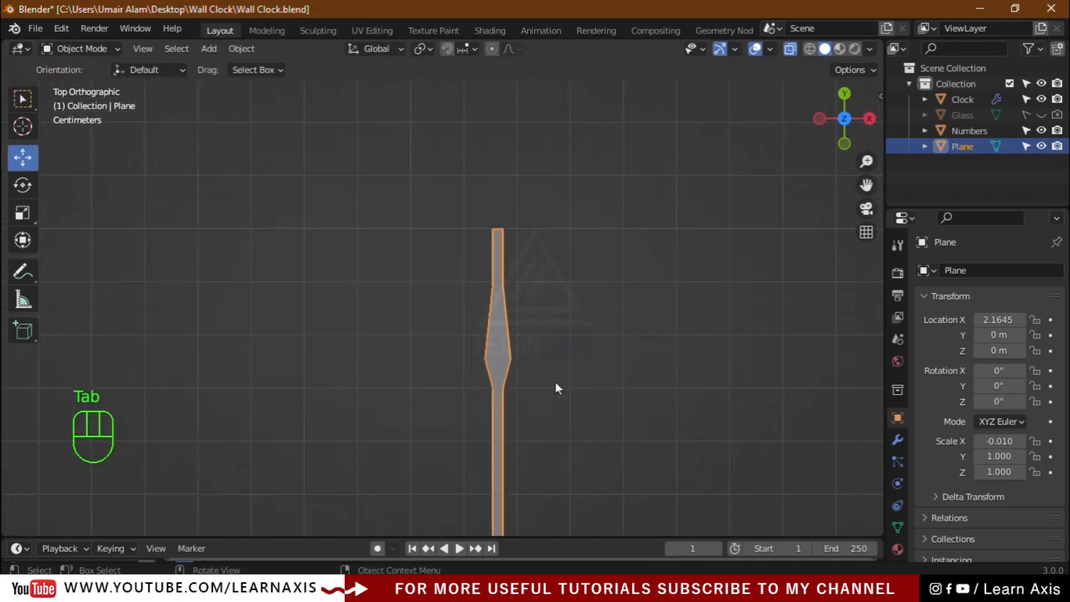
pyautogui.hotkey('ctrl', 'a')
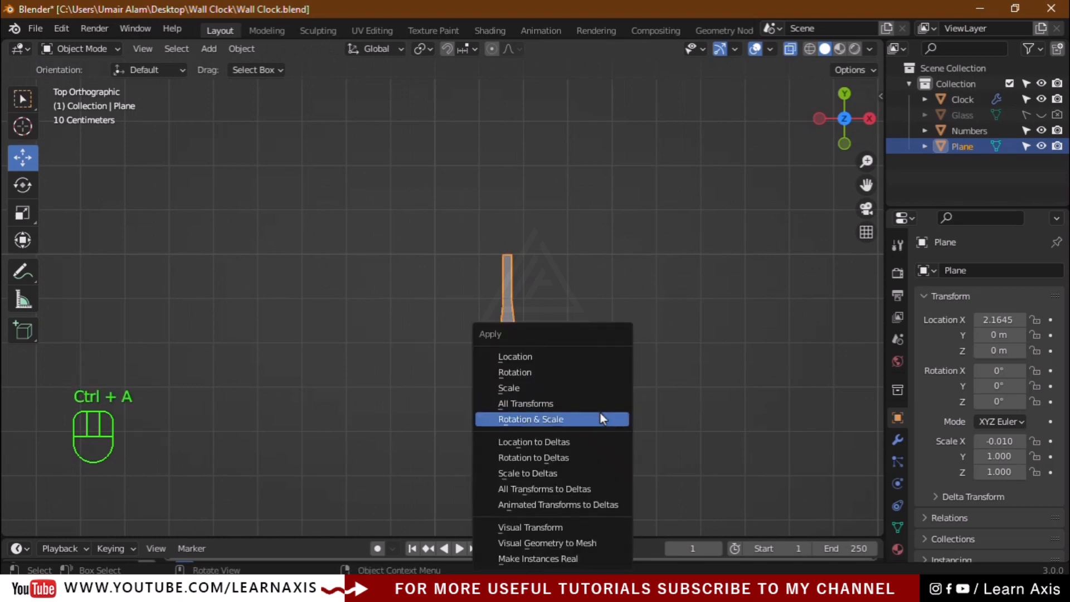
pyautogui.click(530, 386)
# Inset the two selected diamond faces of the hand with a thickness of about 0.0107 m
pyautogui.press('Tab')
pyautogui.scroll(6, 516, 390)
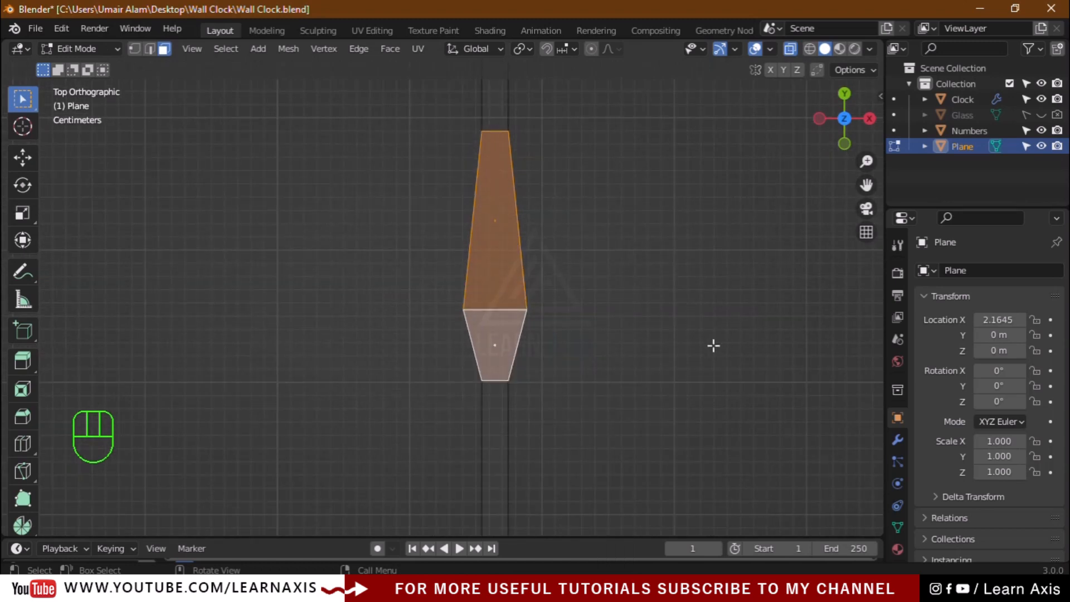
pyautogui.press('i')
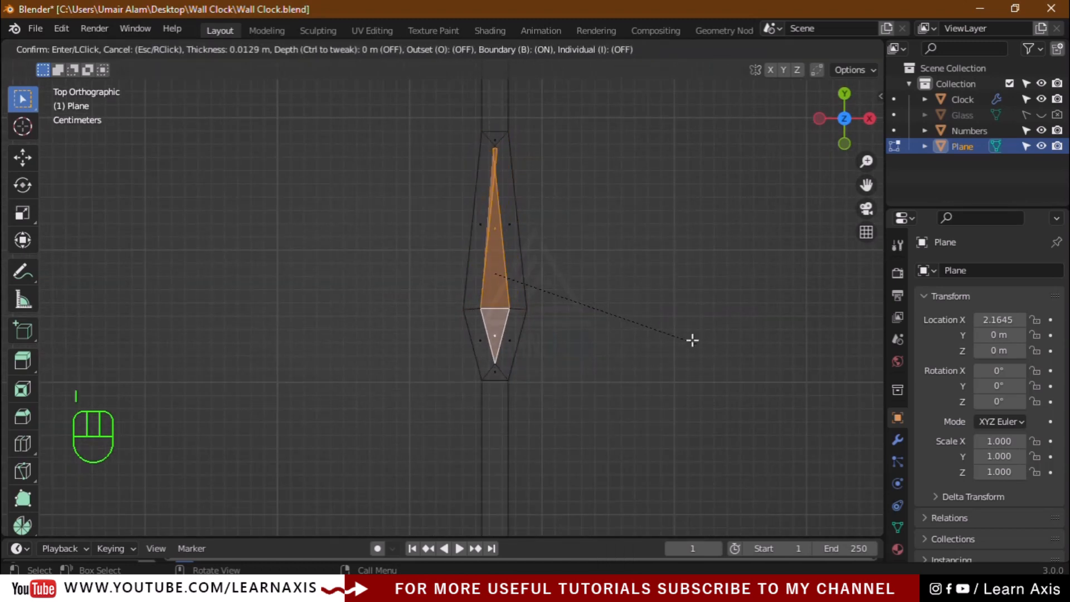
pyautogui.press('shift')
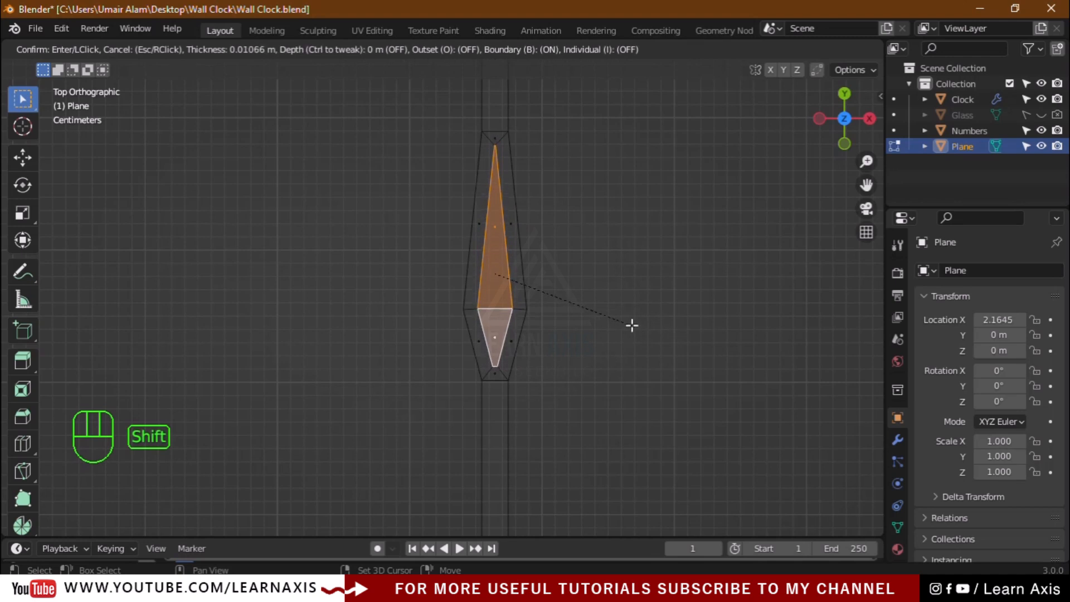
pyautogui.click(633, 325)
# Merge all of the hand's vertices by distance
pyautogui.scroll(-5, 642, 401)
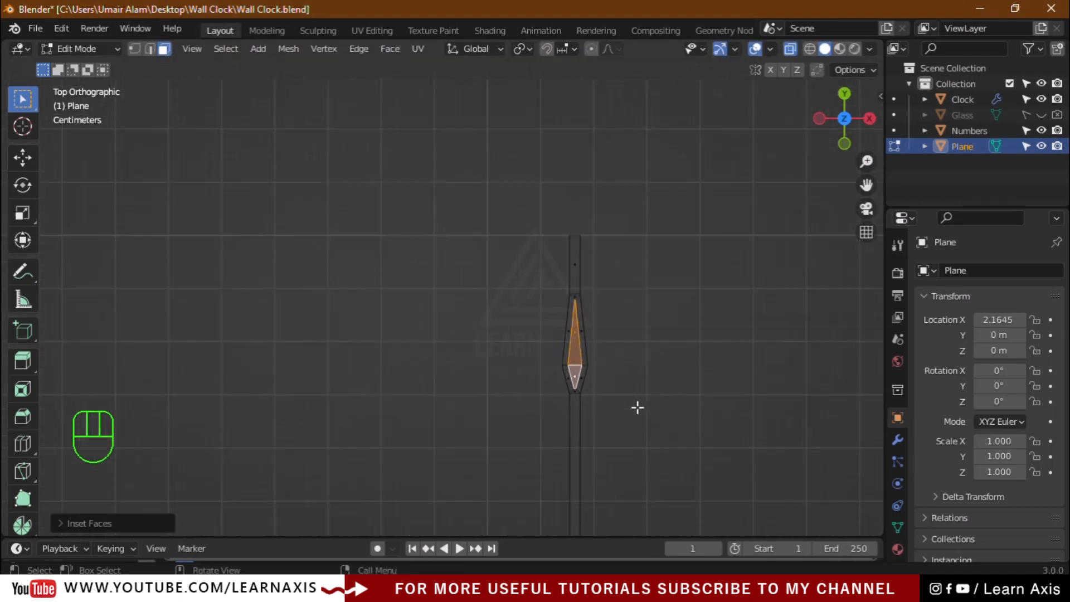
pyautogui.scroll(2, 693, 353)
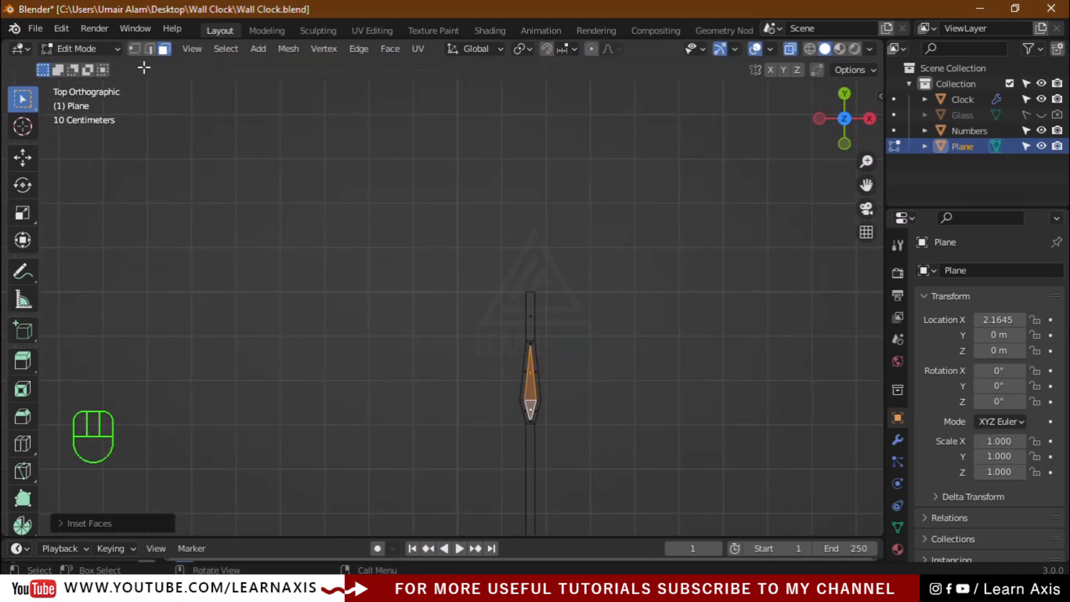
pyautogui.click(135, 49)
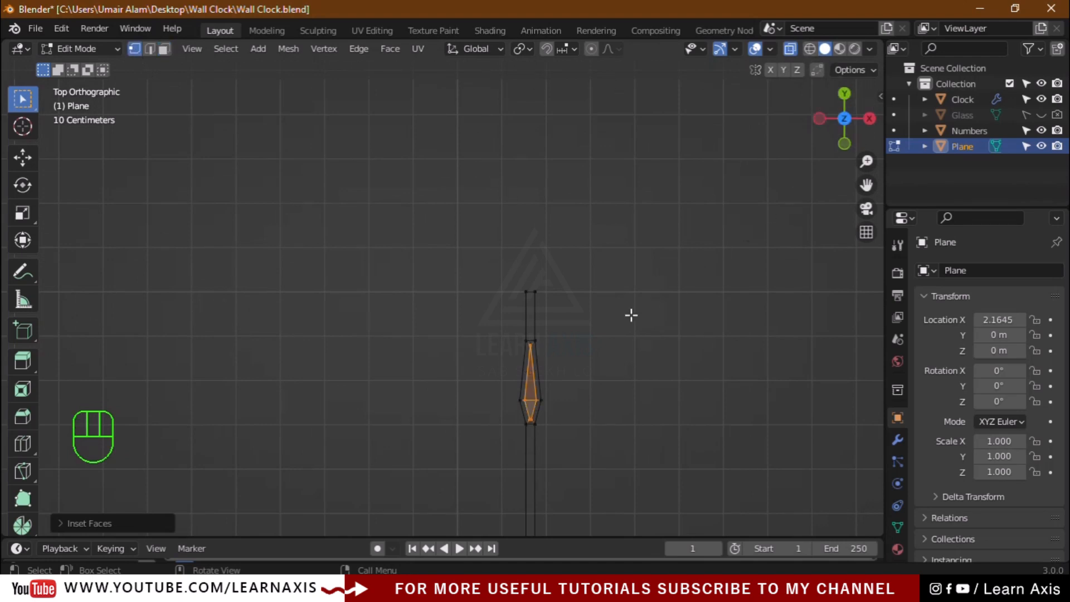
pyautogui.press('a')
pyautogui.moveTo(866, 186); pyautogui.dragTo(721, 6)
pyautogui.scroll(-7, 462, 386)
pyautogui.scroll(2, 434, 463)
pyautogui.scroll(3, 433, 464)
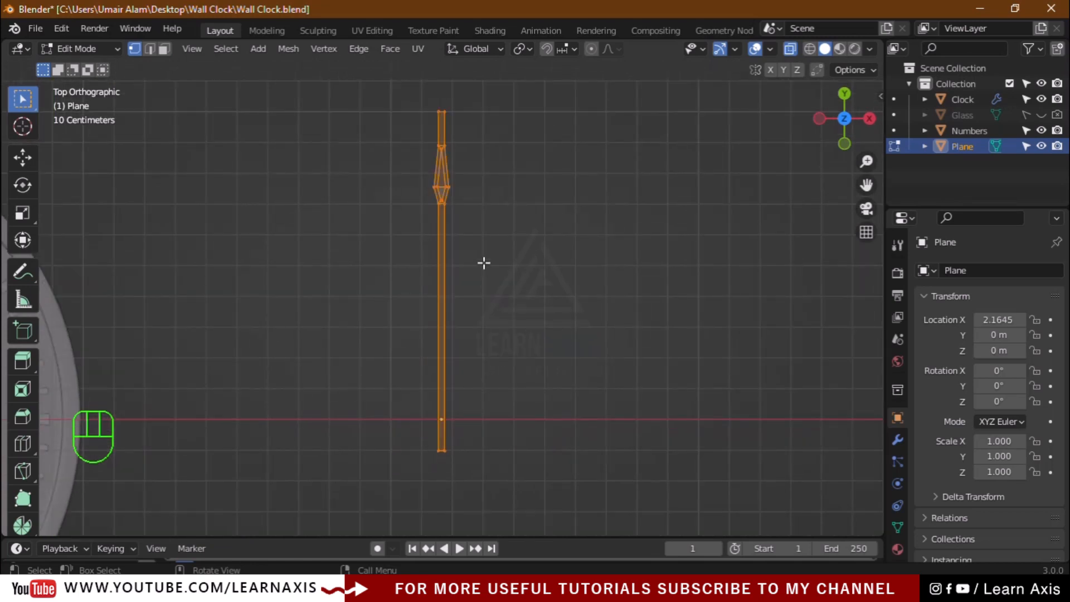
pyautogui.press('m')
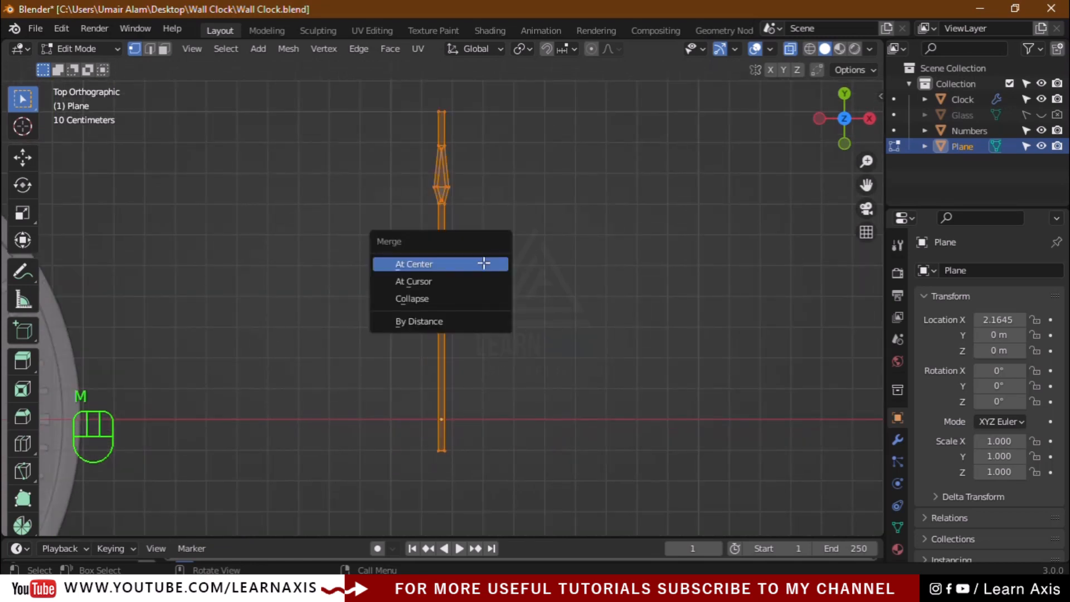
pyautogui.click(417, 325)
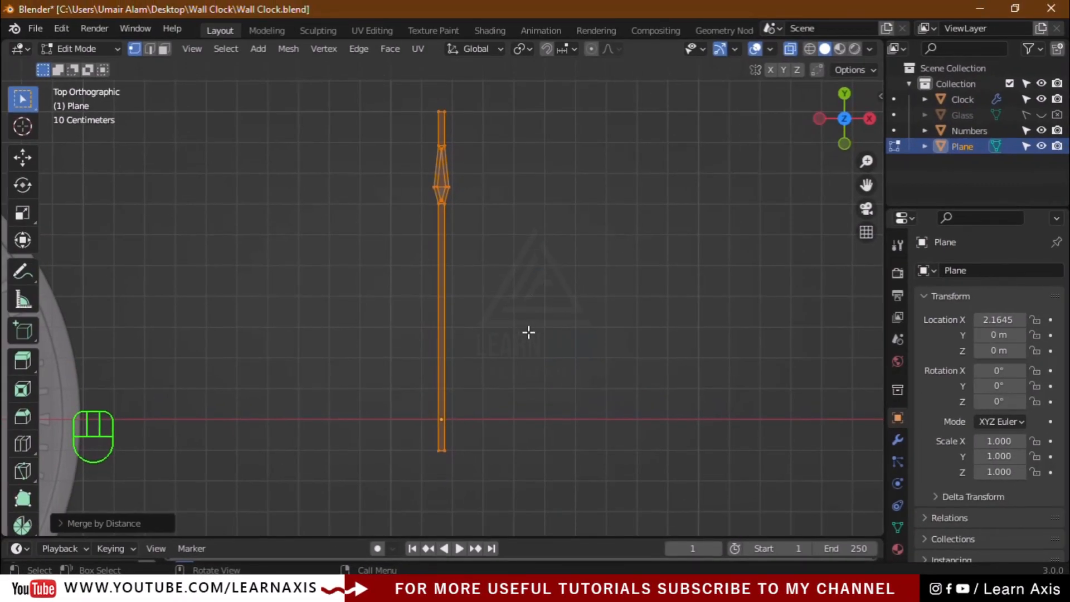
# Return to Object Mode, turn off X-ray display and view the deselected hand in perspective
pyautogui.press('Tab')
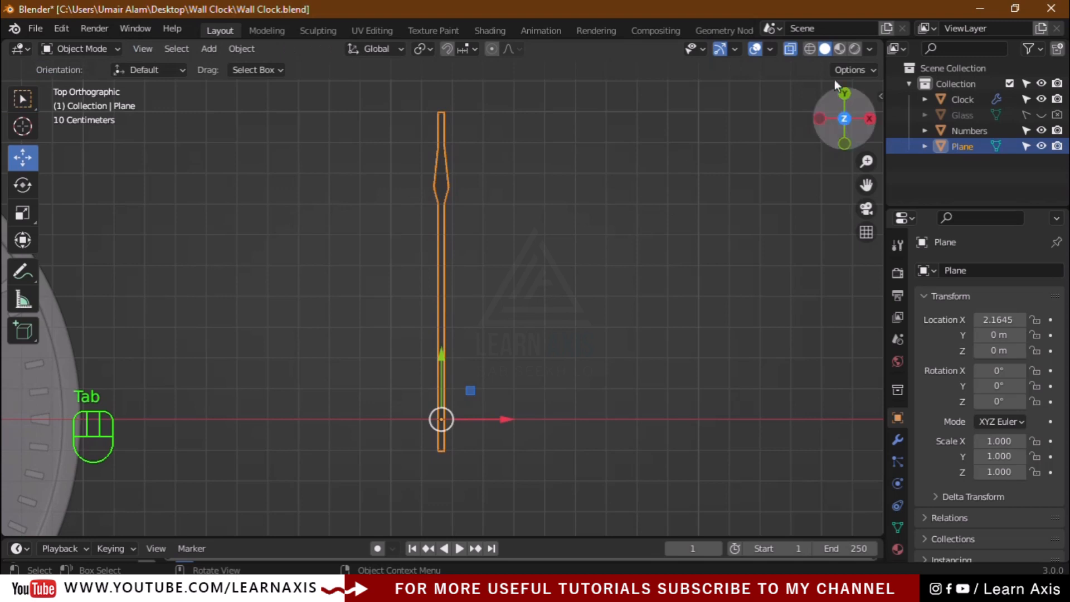
pyautogui.click(788, 49)
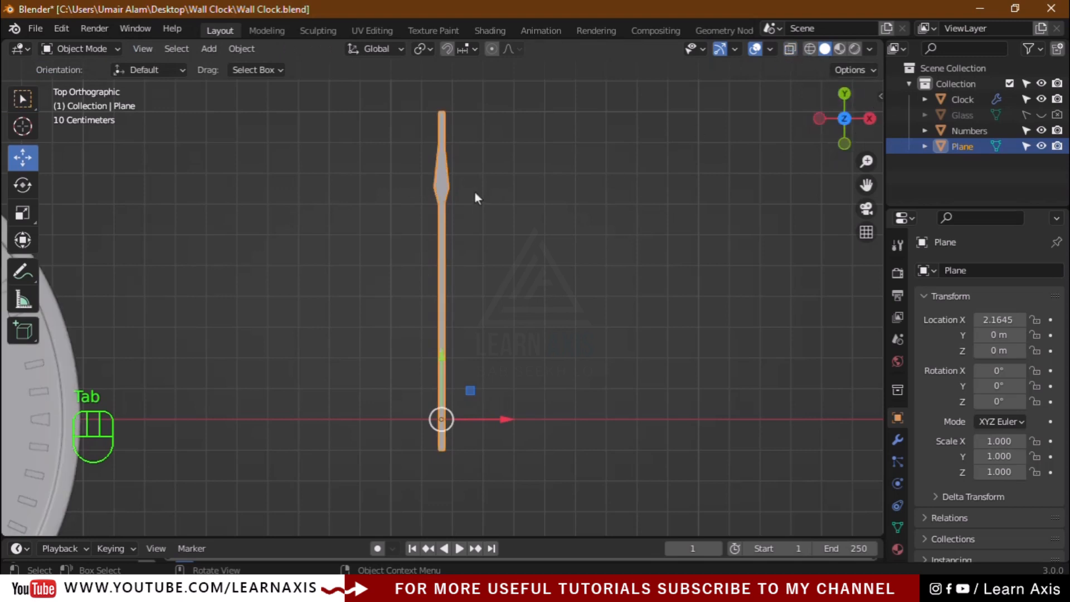
pyautogui.click(475, 192)
pyautogui.moveTo(552, 291); pyautogui.dragTo(543, 198, button='middle')
pyautogui.scroll(4, 488, 399)
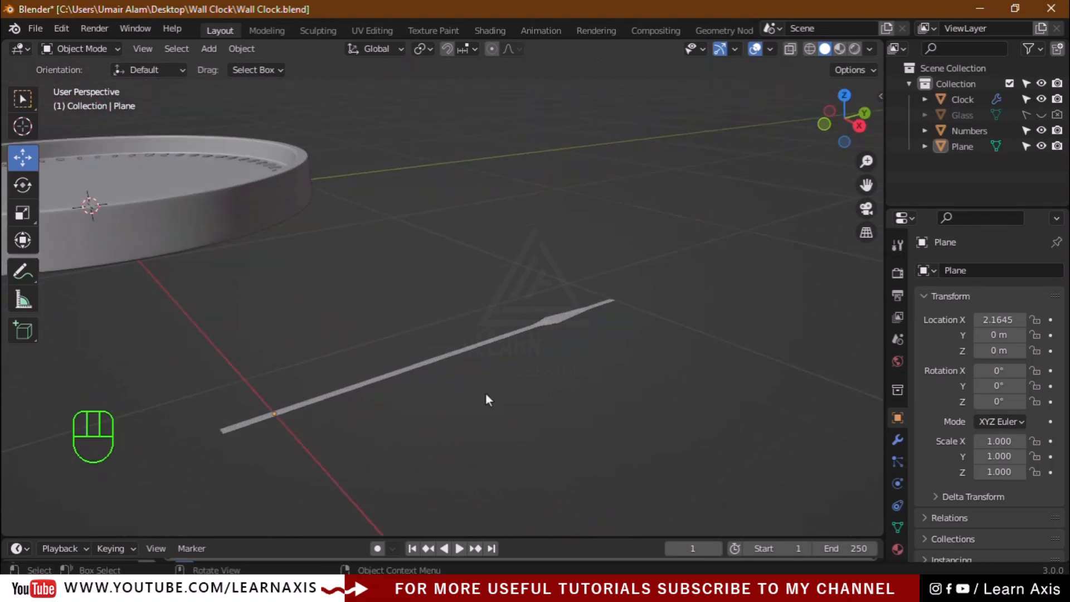
pyautogui.scroll(-8, 488, 400)
# In wireframe top view, move the hand along X onto the dial's centre, to location X 0
pyautogui.press('KP_7')
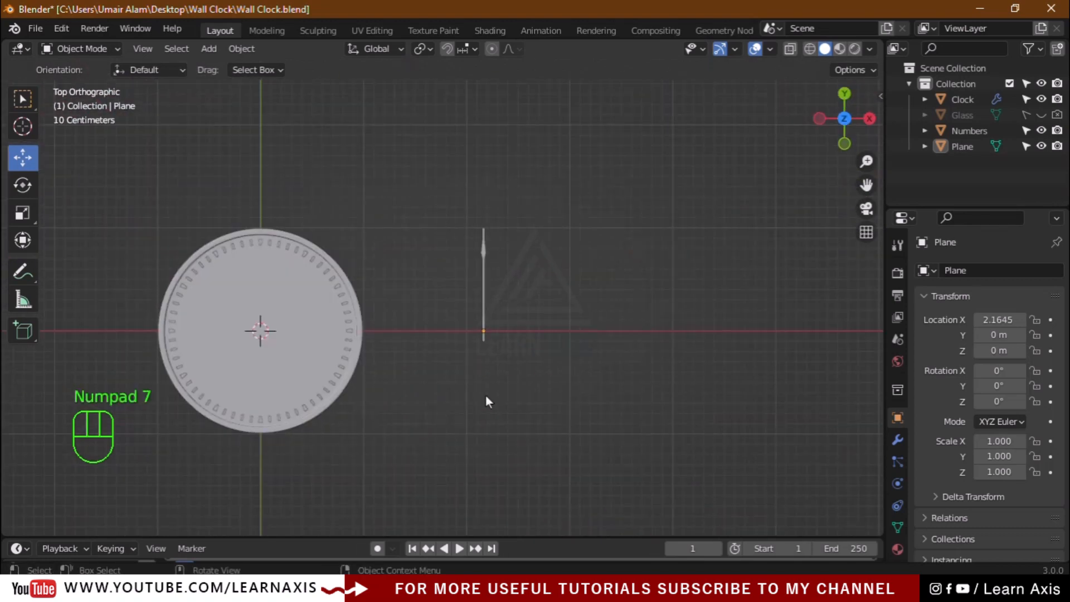
pyautogui.scroll(2, 172, 302)
pyautogui.scroll(1, 362, 296)
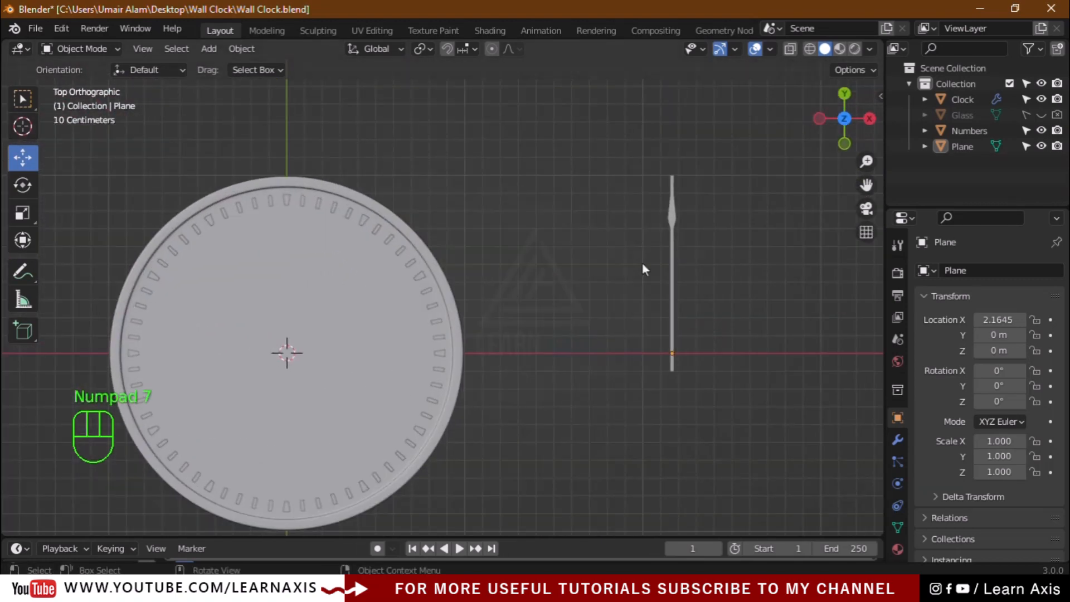
pyautogui.click(810, 49)
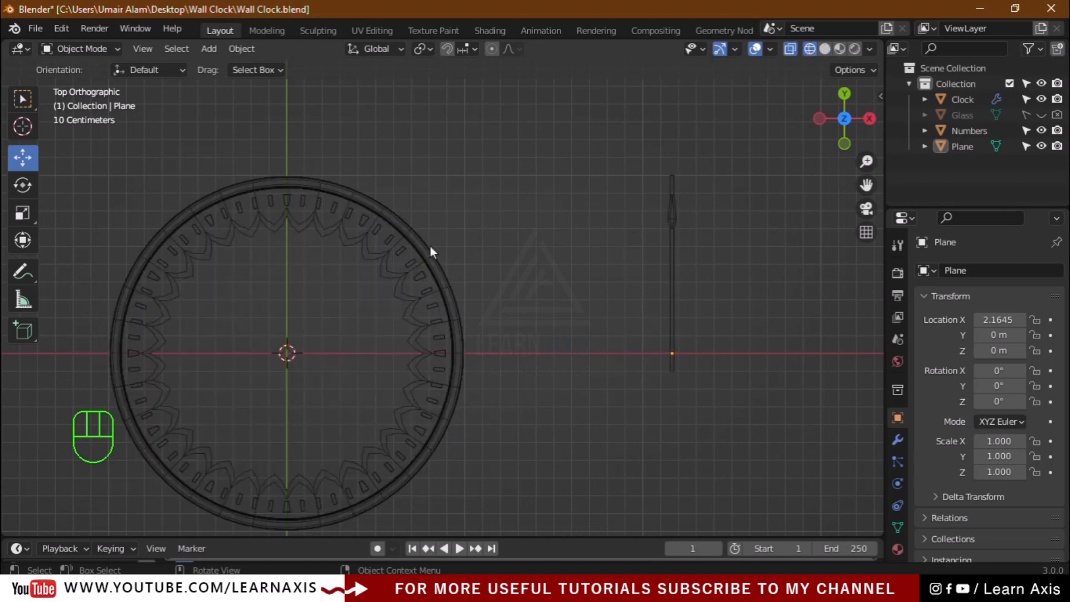
pyautogui.click(670, 226)
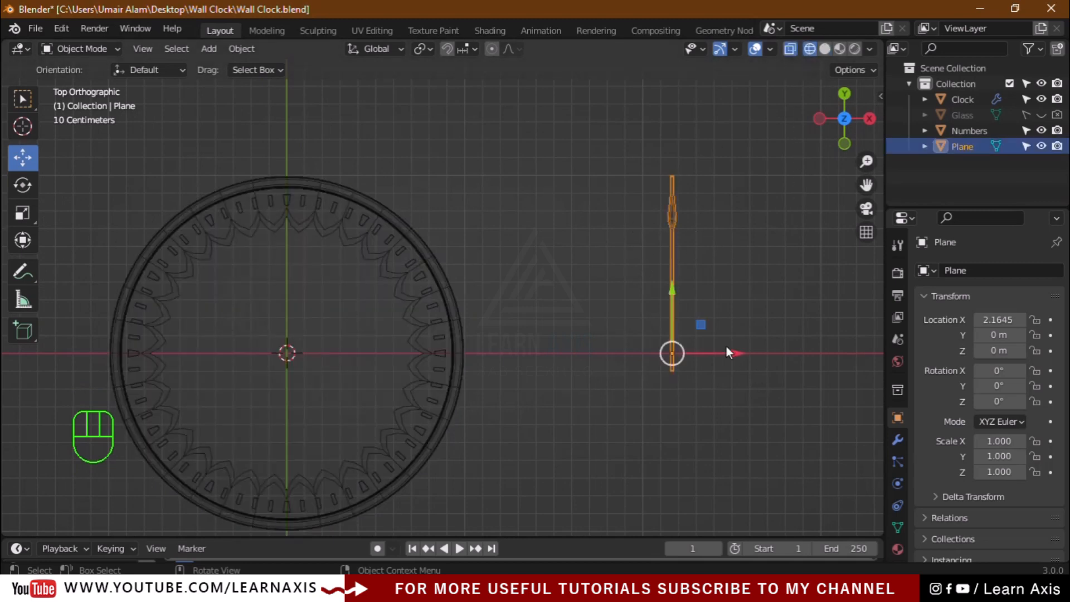
pyautogui.moveTo(734, 352); pyautogui.dragTo(345, 370)
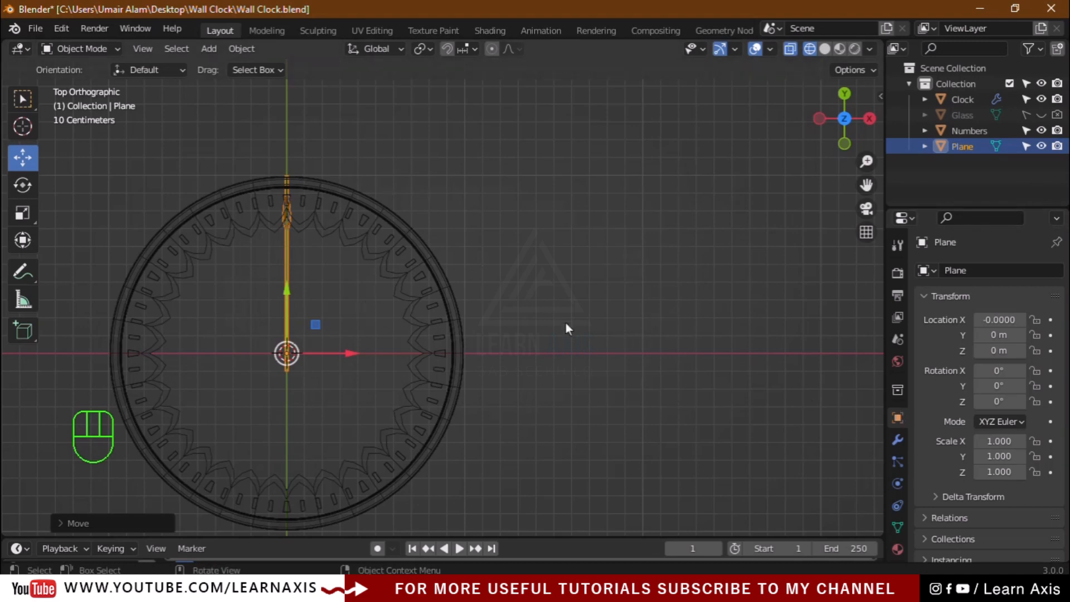
# Shorten the hand to a Y scale of about 0.891 so it fits inside the clock rim
pyautogui.press('s')
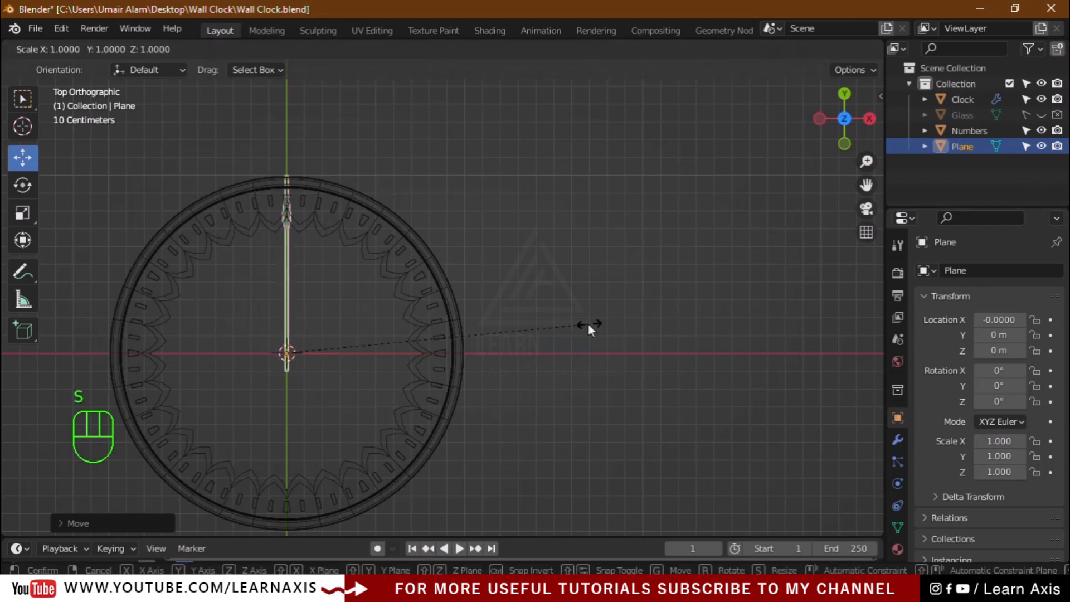
pyautogui.press('y')
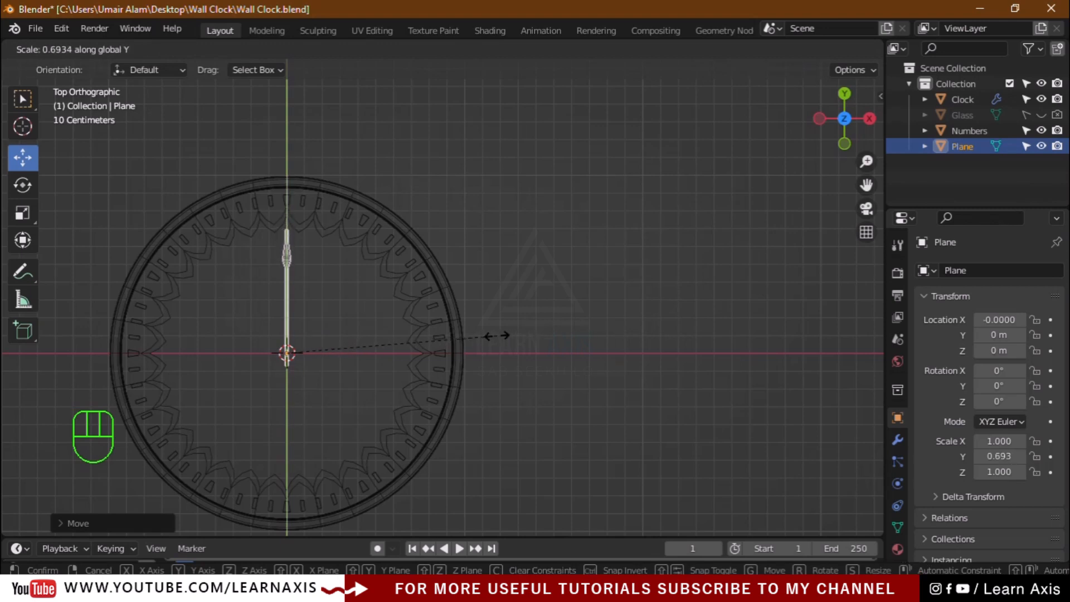
pyautogui.click(557, 365)
pyautogui.click(682, 271)
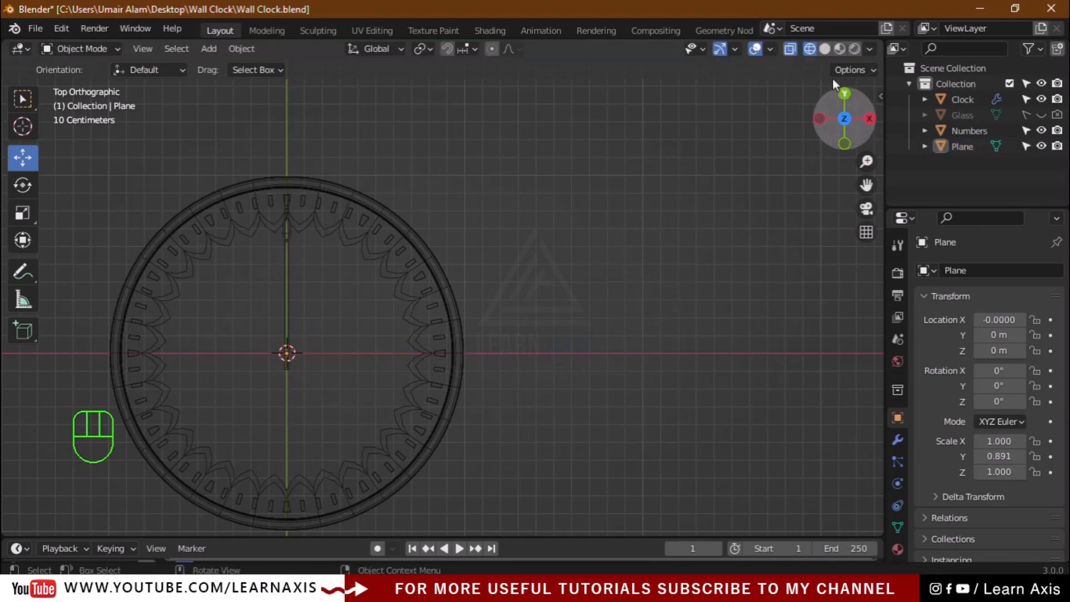
# Switch back to solid shading and rename the hand's Plane object to Sec H
pyautogui.click(825, 49)
pyautogui.moveTo(577, 424); pyautogui.dragTo(402, 309, button='middle')
pyautogui.click(969, 130)
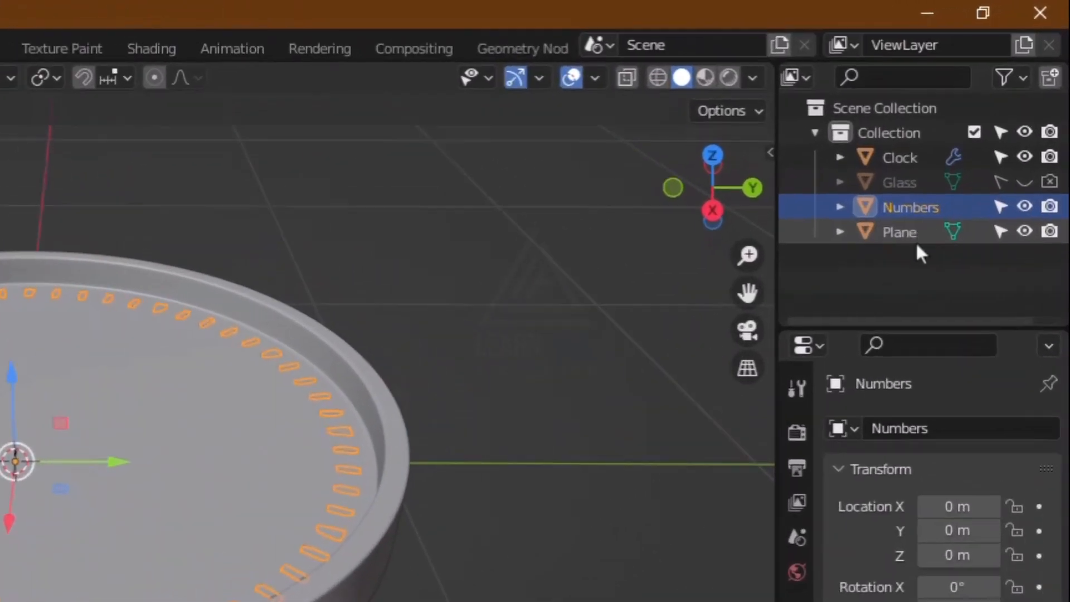
pyautogui.click(968, 147)
pyautogui.doubleClick(968, 148)
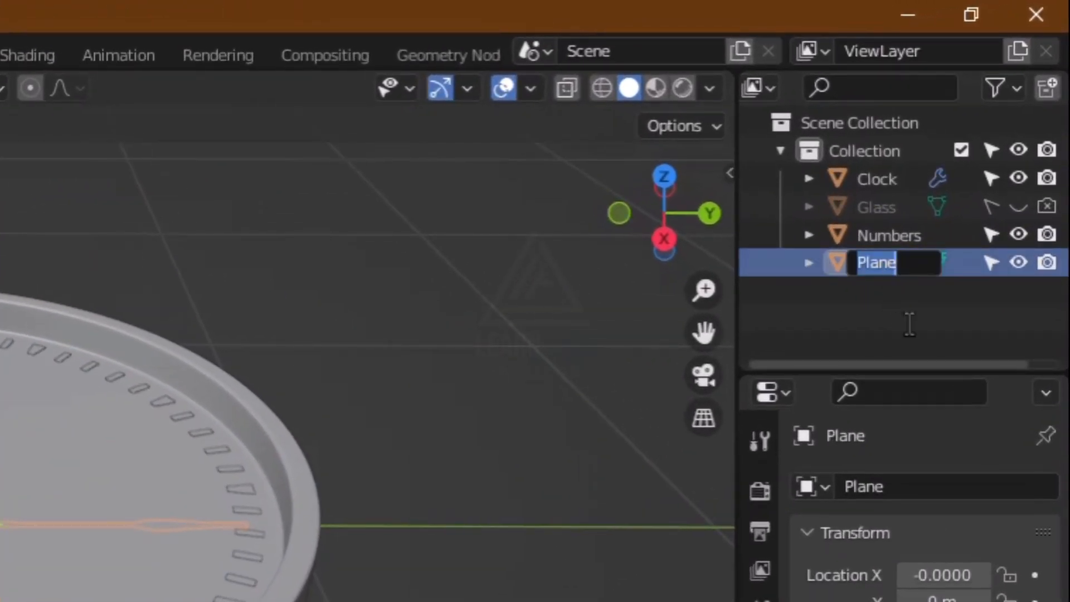
pyautogui.write('Sec')
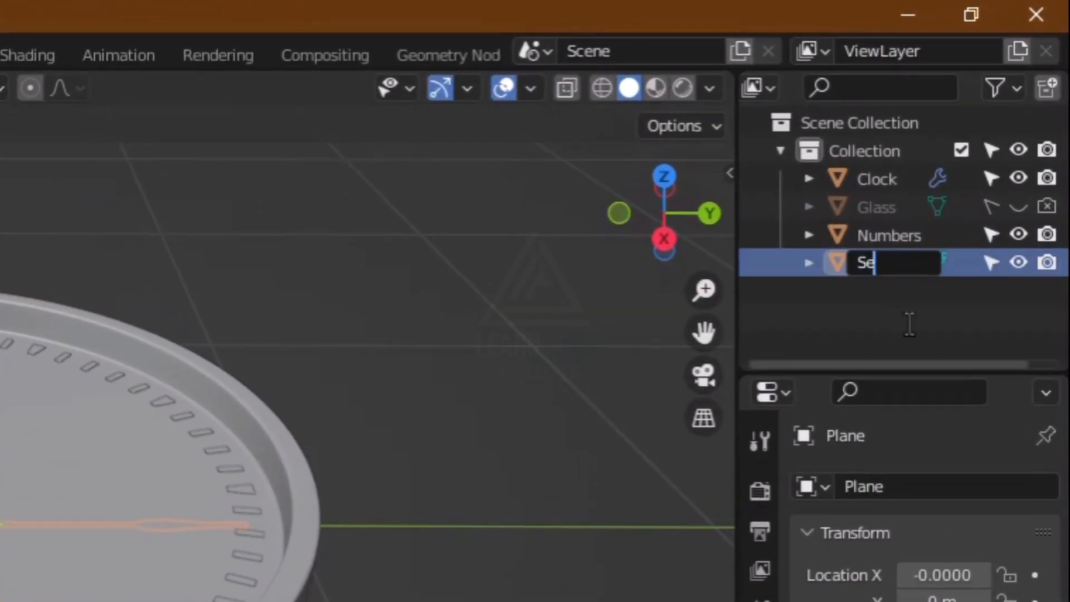
pyautogui.write(' H')
pyautogui.press('Return')
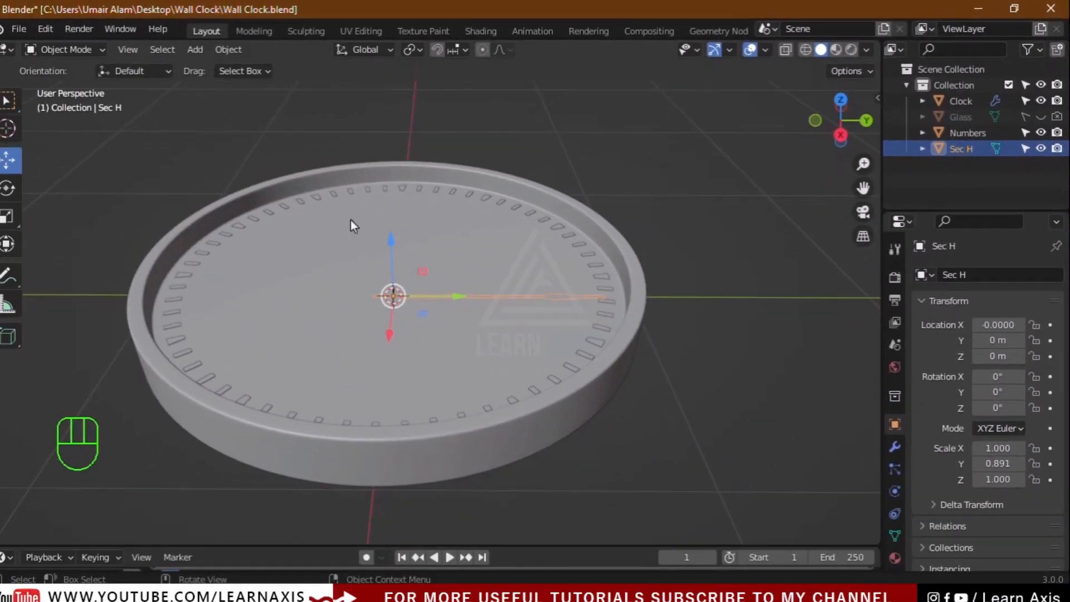
# Raise the Sec H hand along Z to about 0.315 m, above the dial face
pyautogui.moveTo(391, 238); pyautogui.dragTo(409, 191)
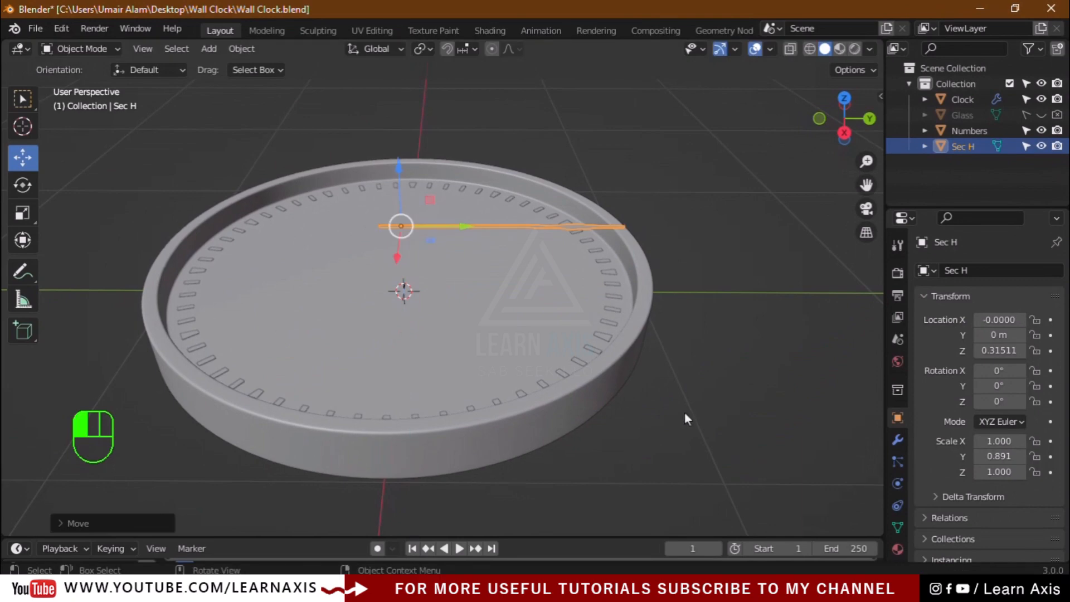
pyautogui.click(684, 413)
pyautogui.moveTo(500, 387); pyautogui.dragTo(614, 403, button='middle')
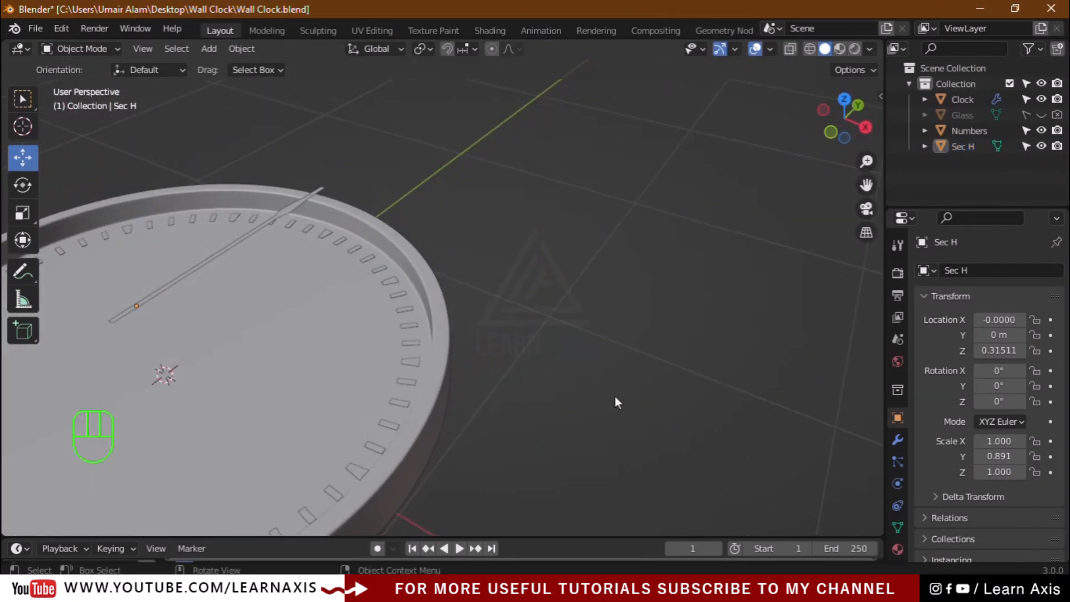
# In top view, align the Sec H hand's X location to the Clock using Align Tools
pyautogui.press('KP_7')
pyautogui.scroll(-5, 579, 420)
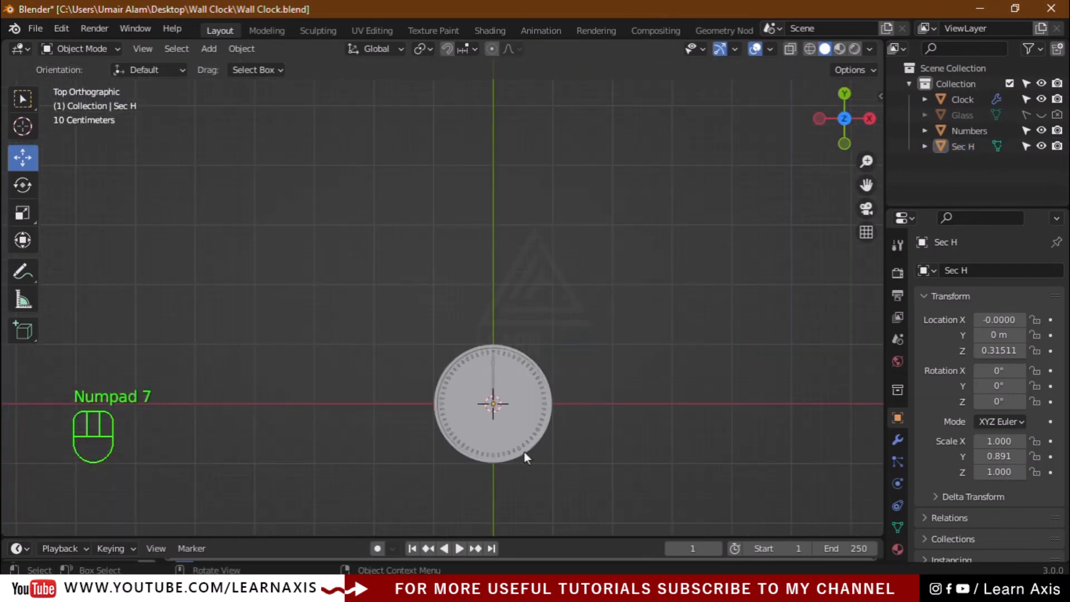
pyautogui.scroll(5, 524, 453)
pyautogui.scroll(3, 503, 306)
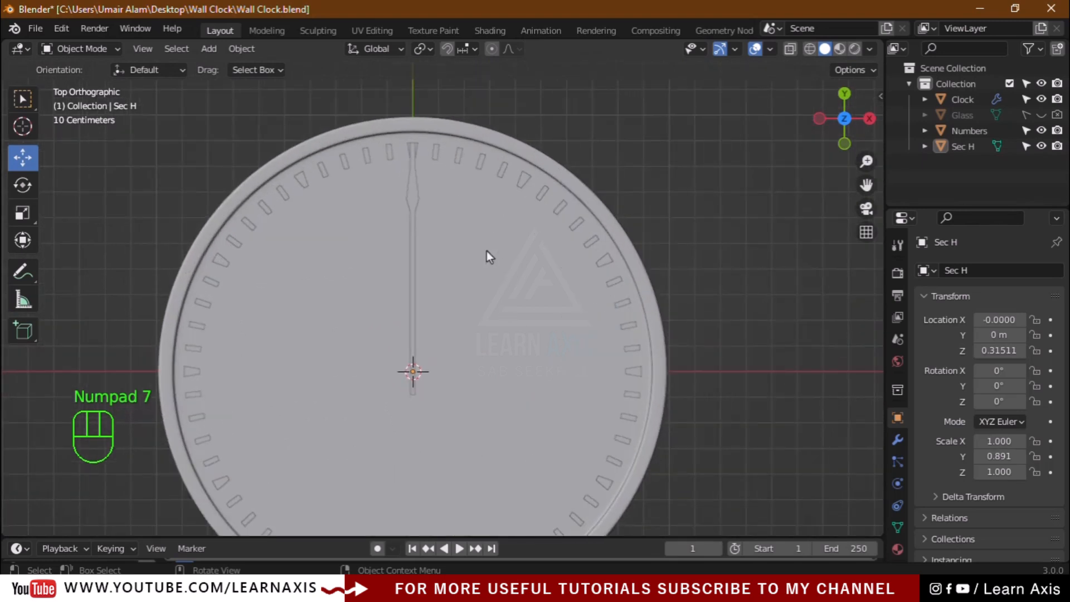
pyautogui.click(413, 196)
pyautogui.press('shift')
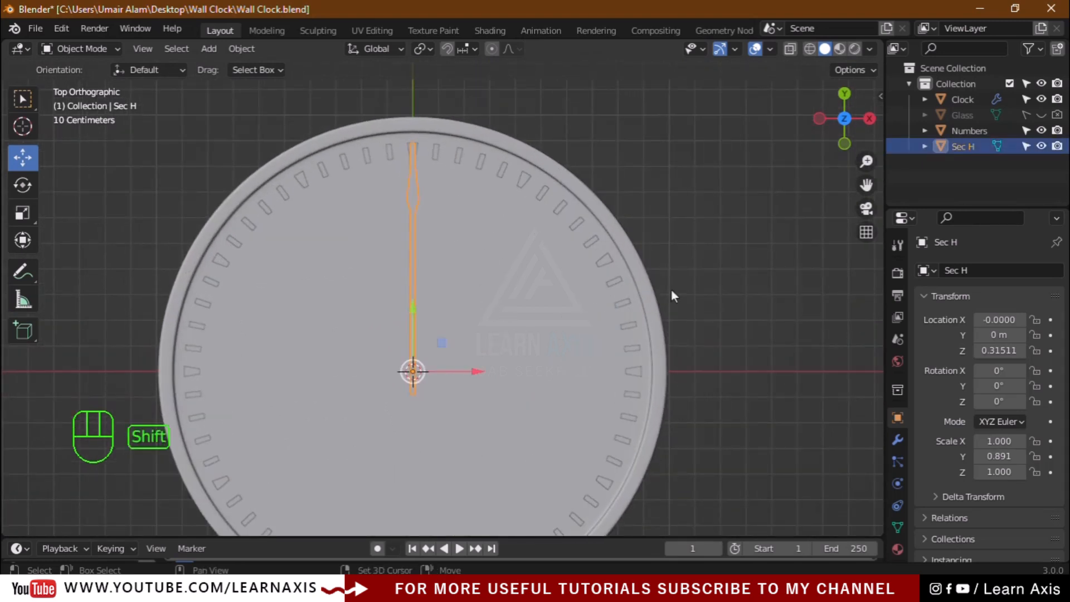
pyautogui.keyDown('shift'); pyautogui.click(651, 303); pyautogui.keyUp('shift')
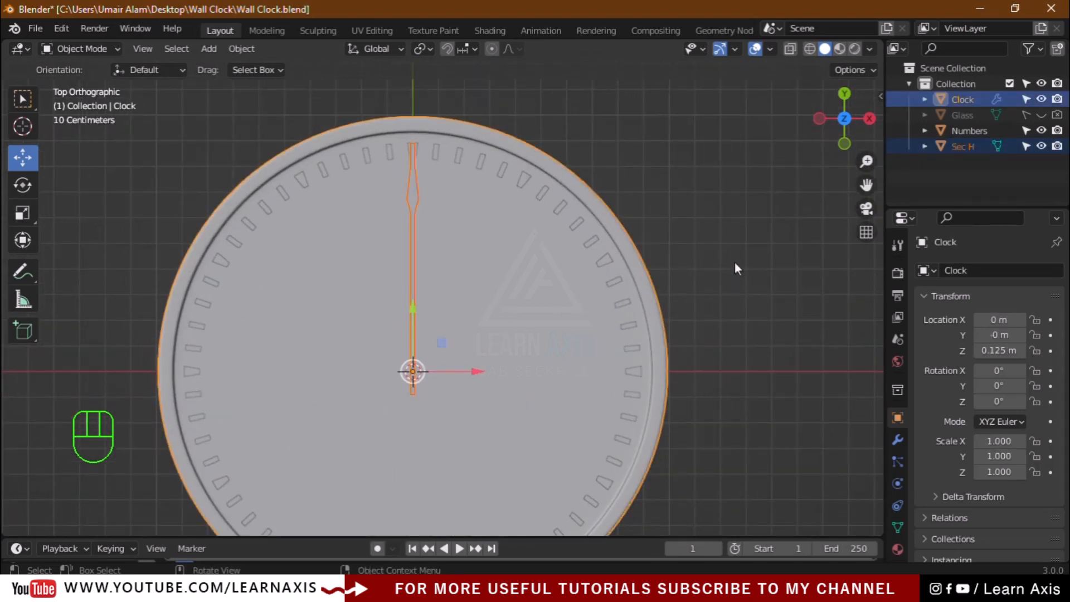
pyautogui.press('n')
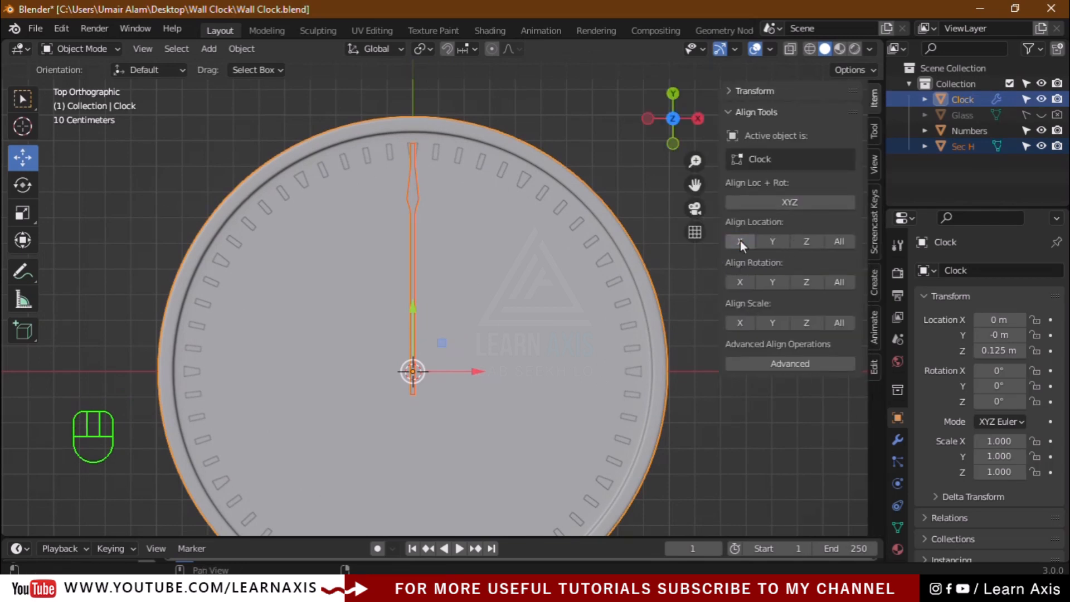
pyautogui.press('n')
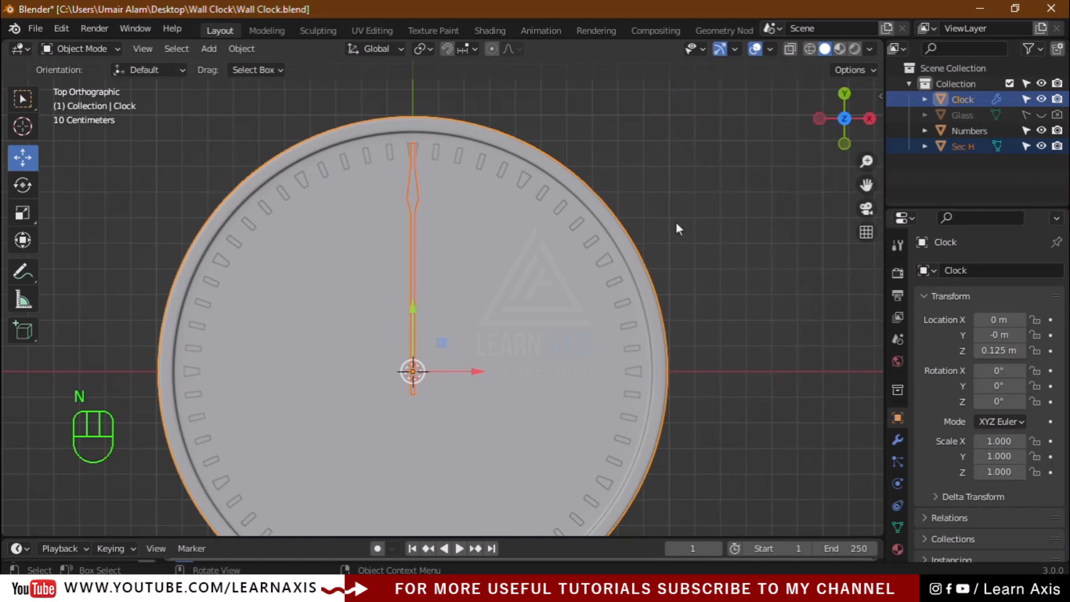
pyautogui.click(766, 339)
# Apply all transforms to the Sec H hand
pyautogui.moveTo(769, 375); pyautogui.dragTo(438, 232, button='middle')
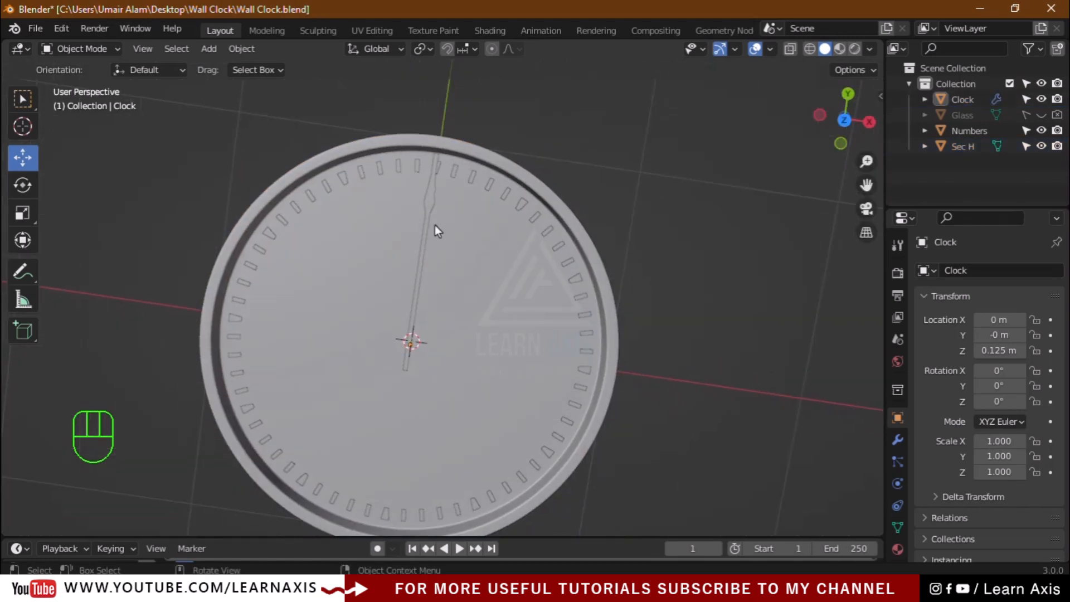
pyautogui.click(435, 211)
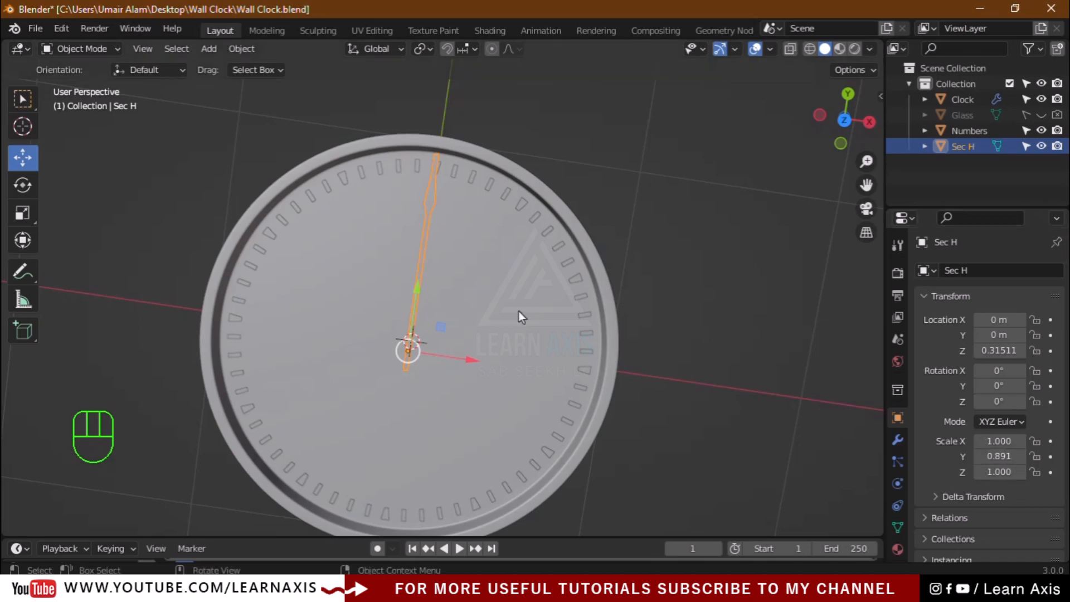
pyautogui.hotkey('ctrl', 'a')
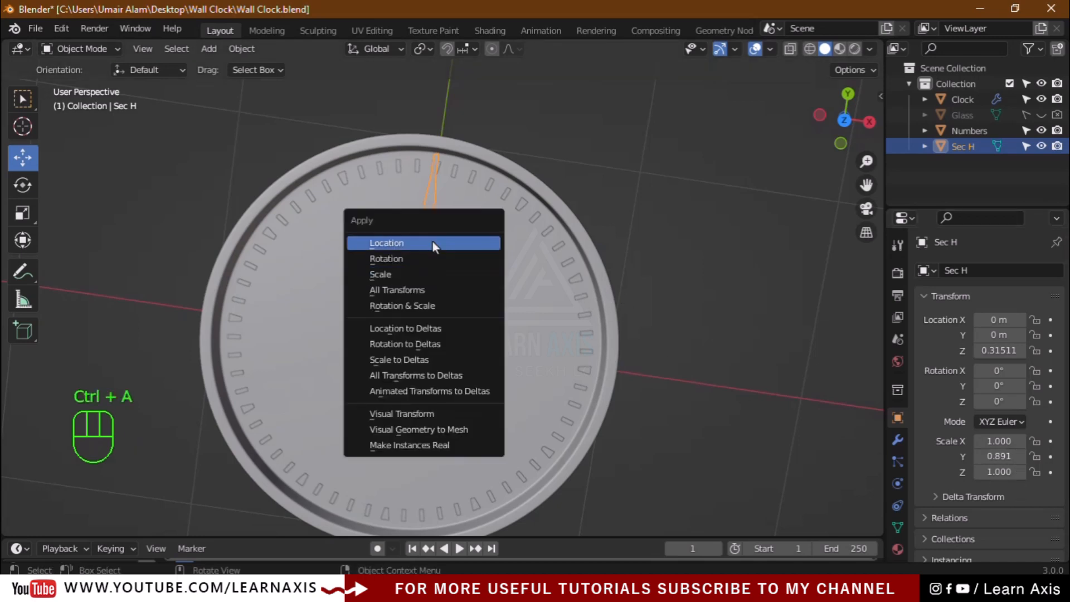
pyautogui.click(419, 289)
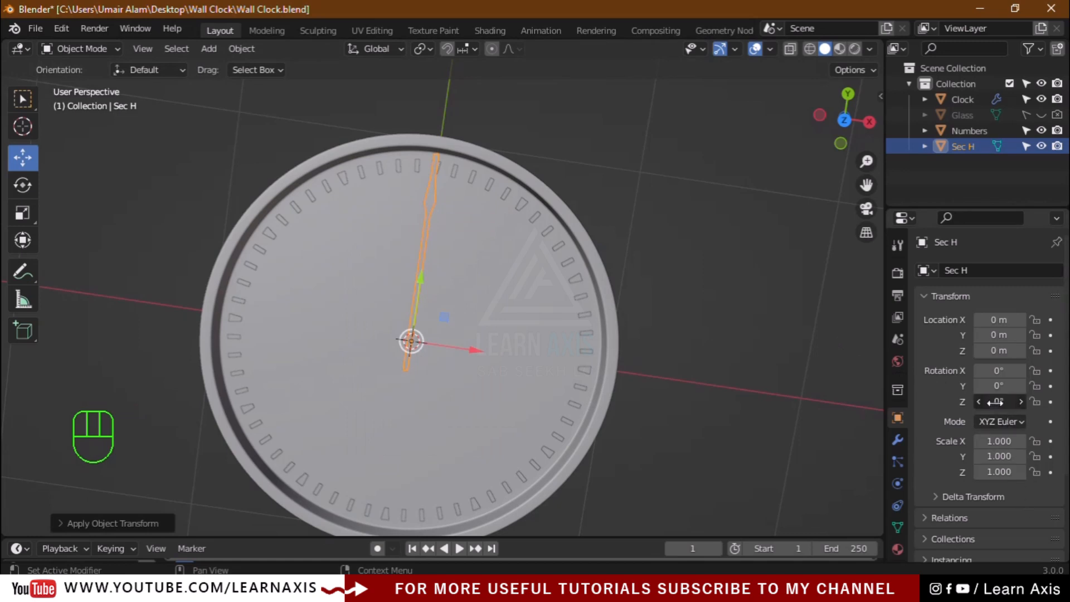
# Test the Sec H hand's pivot by rotating it about Z, and reset its Z rotation to 0° in top view
pyautogui.moveTo(995, 401)
pyautogui.mouseDown()
pyautogui.moveTo(1005, 401)
pyautogui.moveTo(994, 401)
pyautogui.mouseUp()
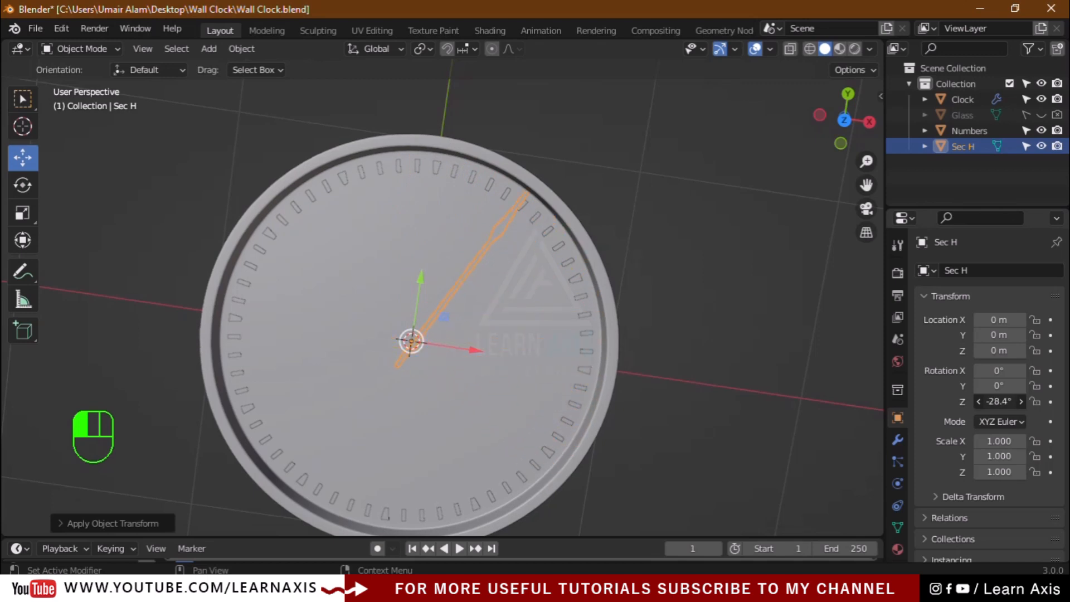
pyautogui.moveTo(991, 401); pyautogui.dragTo(1000, 401)
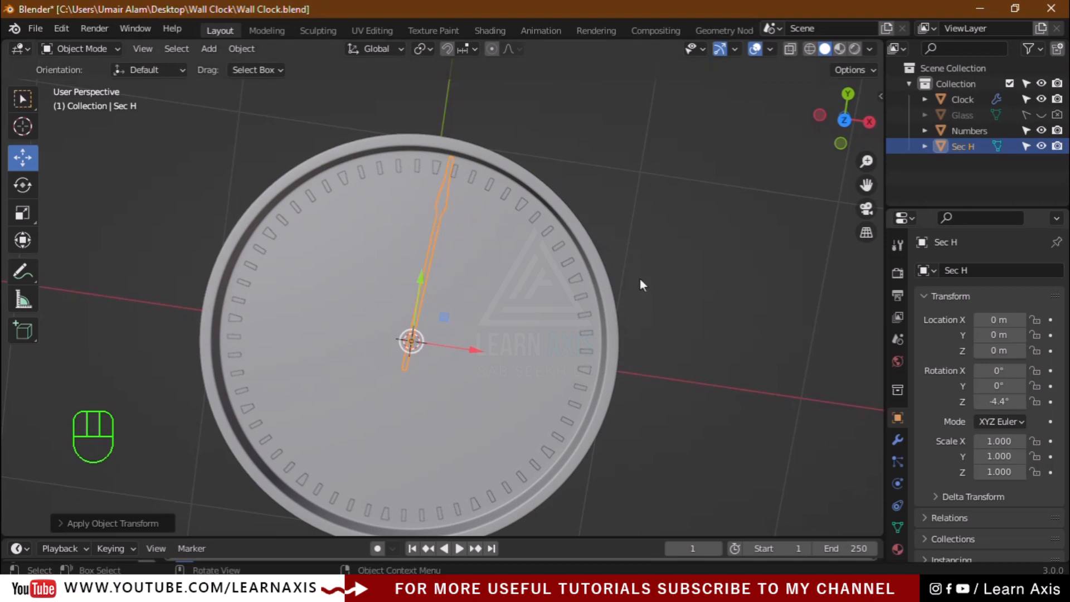
pyautogui.press('KP_7')
pyautogui.click(997, 401)
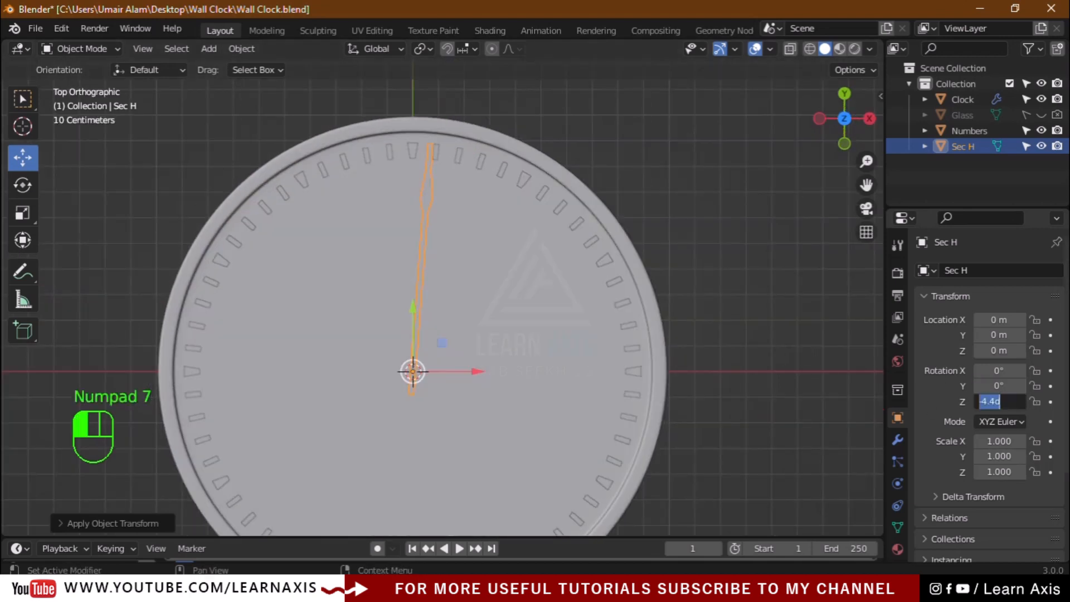
pyautogui.write('0')
pyautogui.press('Return')
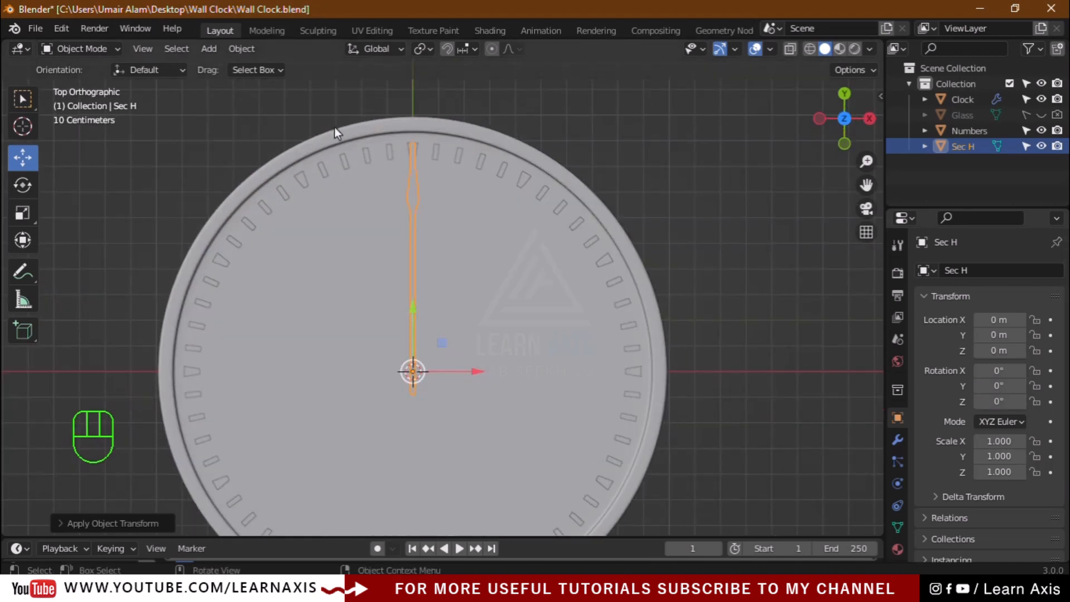
# Shorten the Sec H hand along Y to a scale of about 0.984
pyautogui.scroll(1, 334, 131)
pyautogui.press('s')
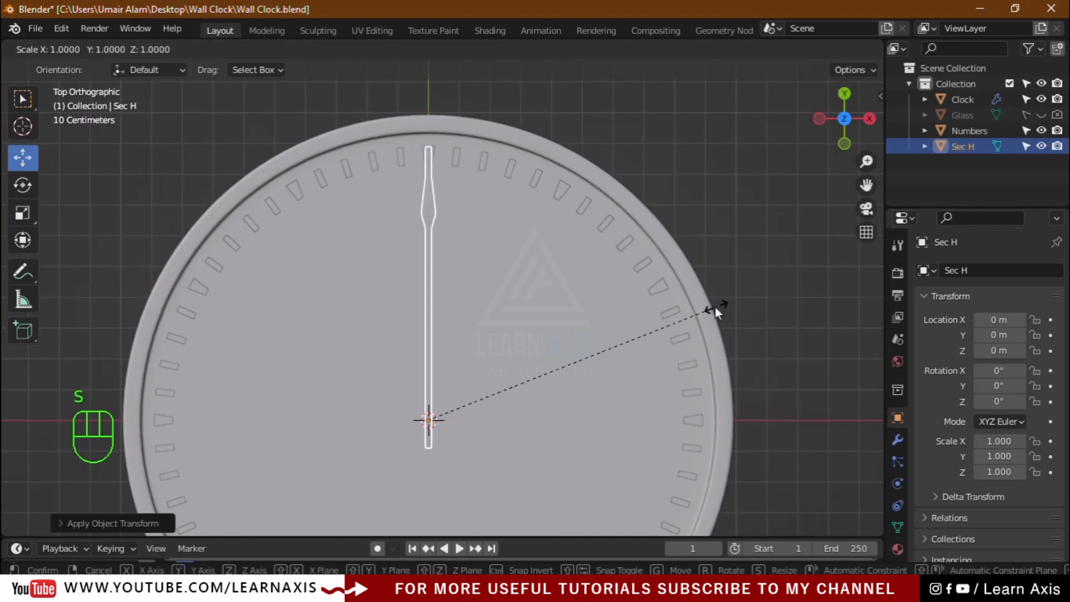
pyautogui.press('y')
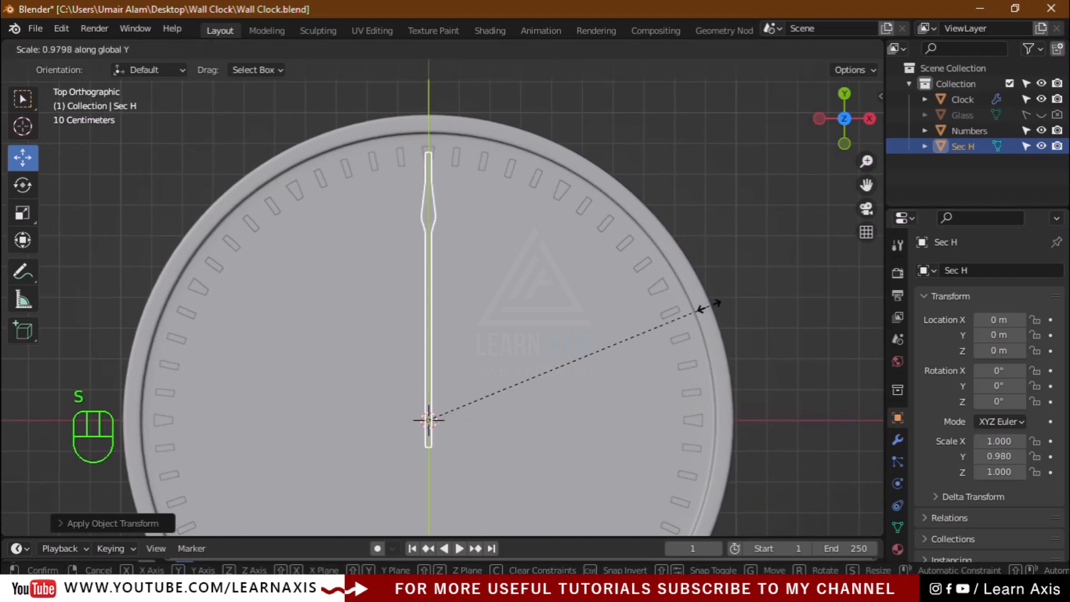
pyautogui.click(716, 306)
pyautogui.click(846, 395)
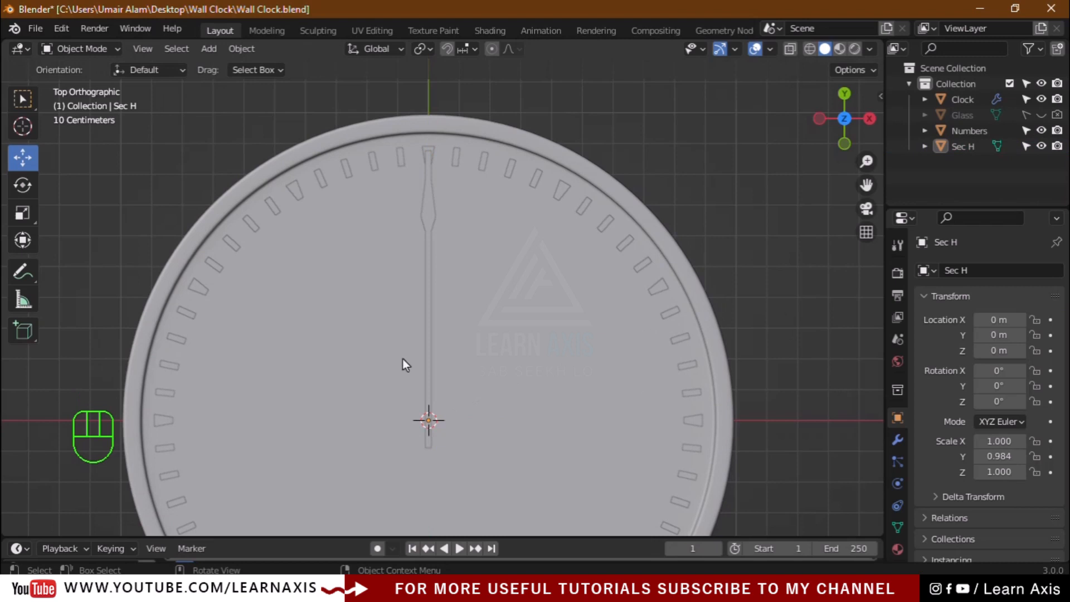
# Swing the shortened hand clockwise about Z to check its reach over the markers, and return the rotation to 0°
pyautogui.click(430, 370)
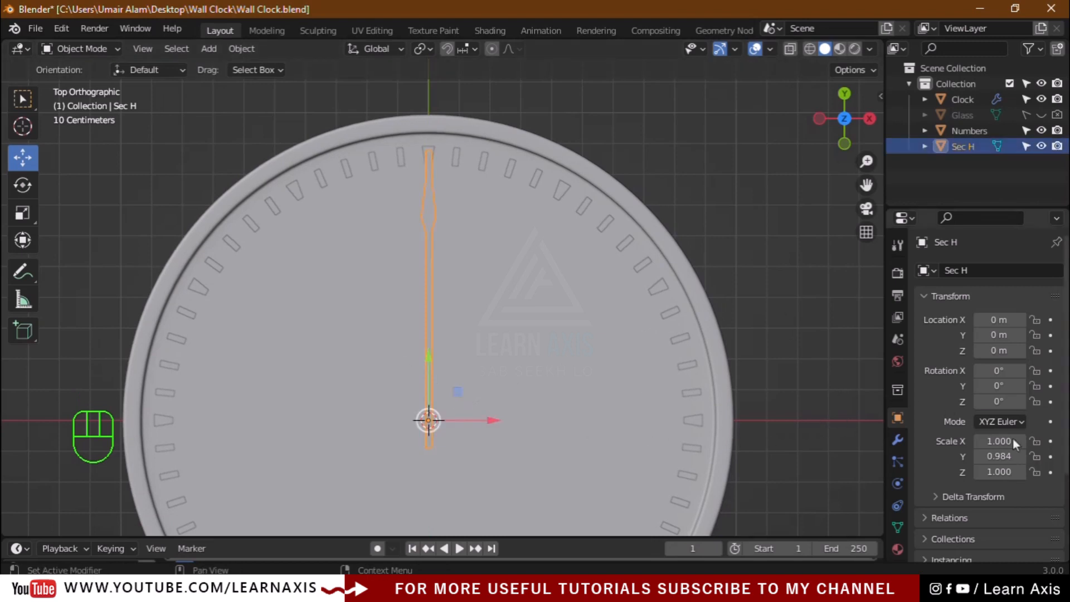
pyautogui.moveTo(998, 401); pyautogui.dragTo(970, 401)
pyautogui.click(999, 401)
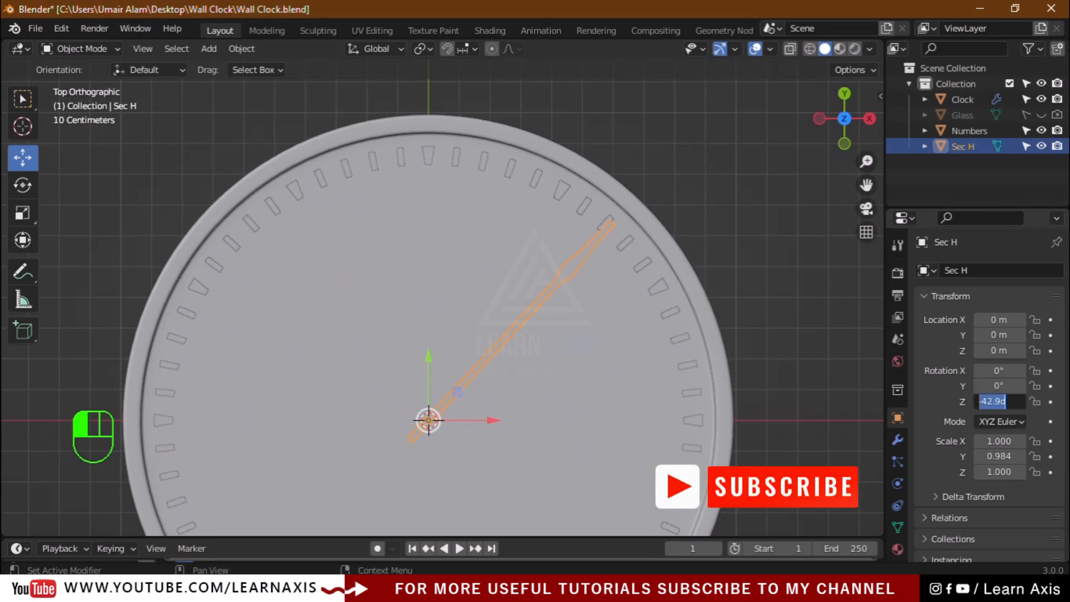
pyautogui.write('0')
pyautogui.press('Return')
pyautogui.click(778, 270)
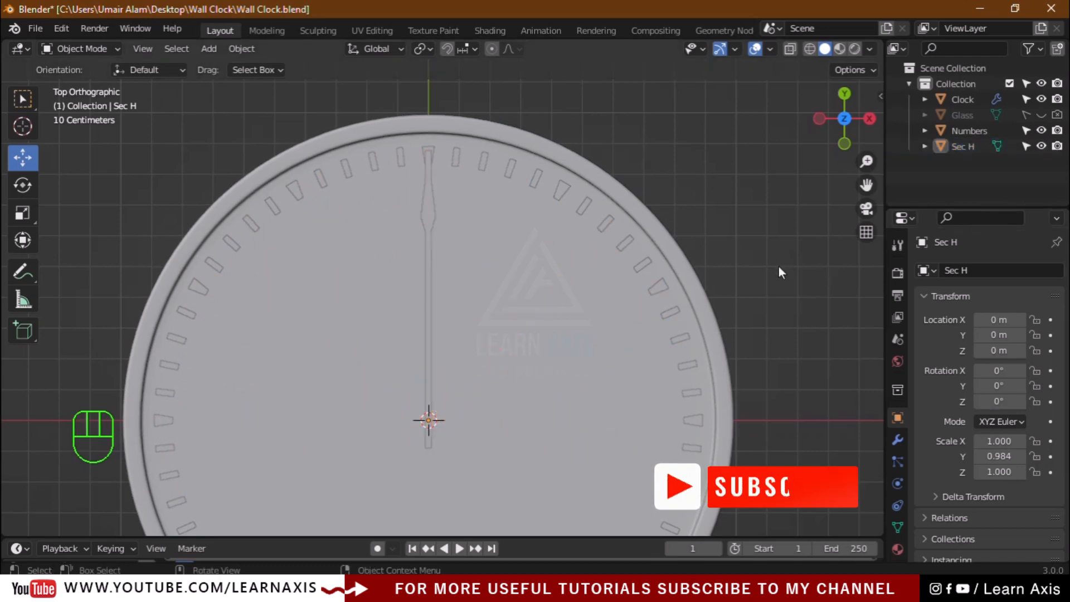
# Add a plane and move it along X clear of the clock, to about 2.16 m
pyautogui.moveTo(858, 192); pyautogui.dragTo(668, 100)
pyautogui.scroll(-4, 538, 234)
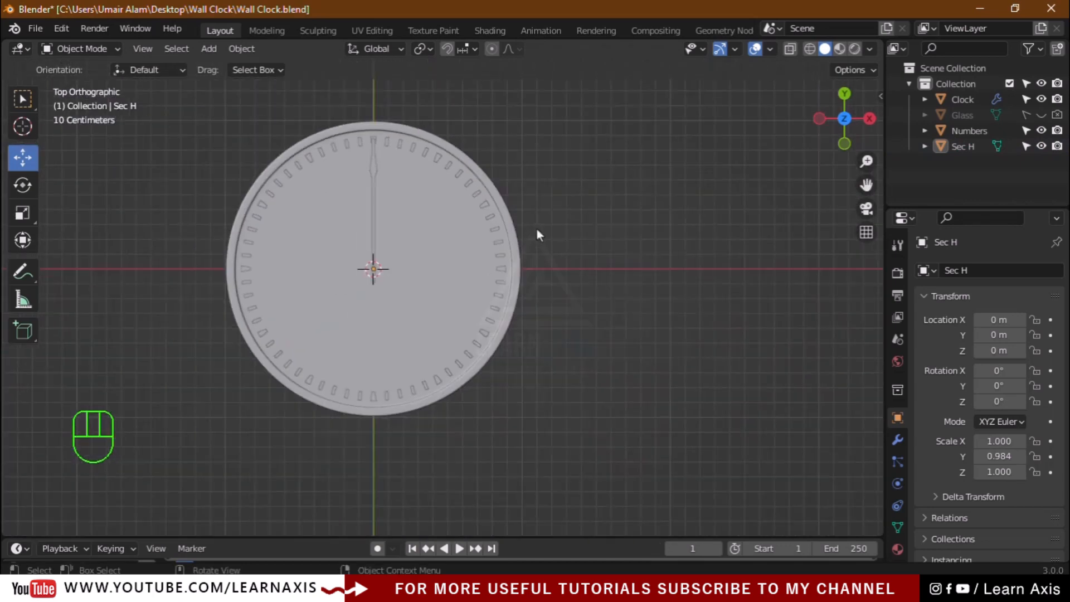
pyautogui.scroll(-2, 641, 209)
pyautogui.scroll(3, 636, 191)
pyautogui.keyDown('shift'); pyautogui.moveTo(636, 191); pyautogui.dragTo(551, 267, button='middle'); pyautogui.keyUp('shift')
pyautogui.hotkey('shift', 'a')
pyautogui.click(657, 264)
pyautogui.moveTo(386, 315); pyautogui.dragTo(797, 274)
pyautogui.keyDown('shift'); pyautogui.moveTo(798, 274); pyautogui.dragTo(535, 247, button='middle'); pyautogui.keyUp('shift')
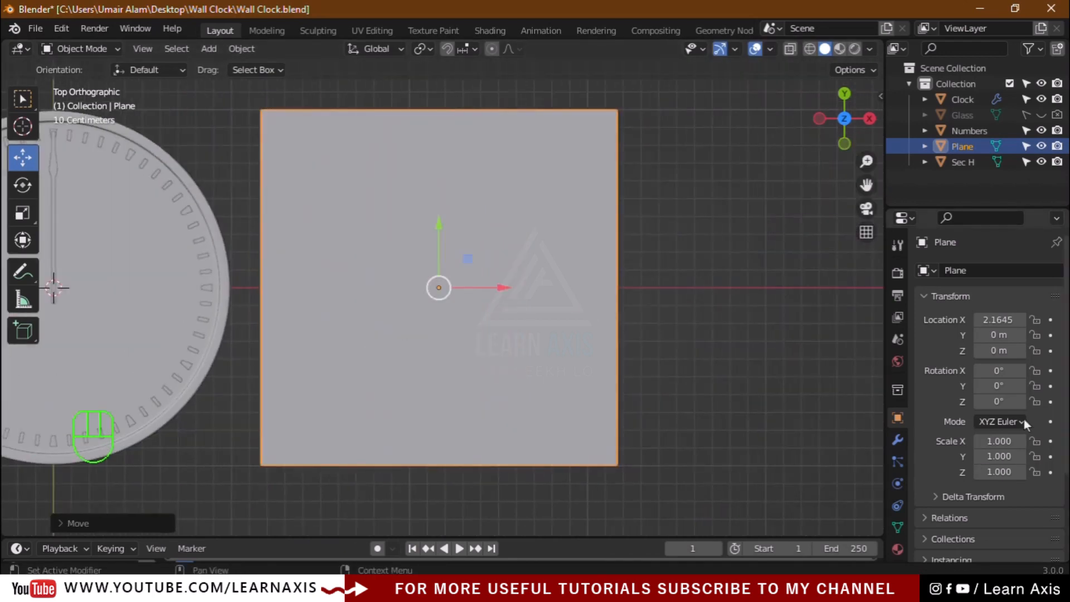
# Narrow the new plane into a thin bar by setting its X scale to 0.02
pyautogui.click(1011, 443)
pyautogui.write('0.1')
pyautogui.press('Return')
pyautogui.click(999, 441)
pyautogui.write('0.01')
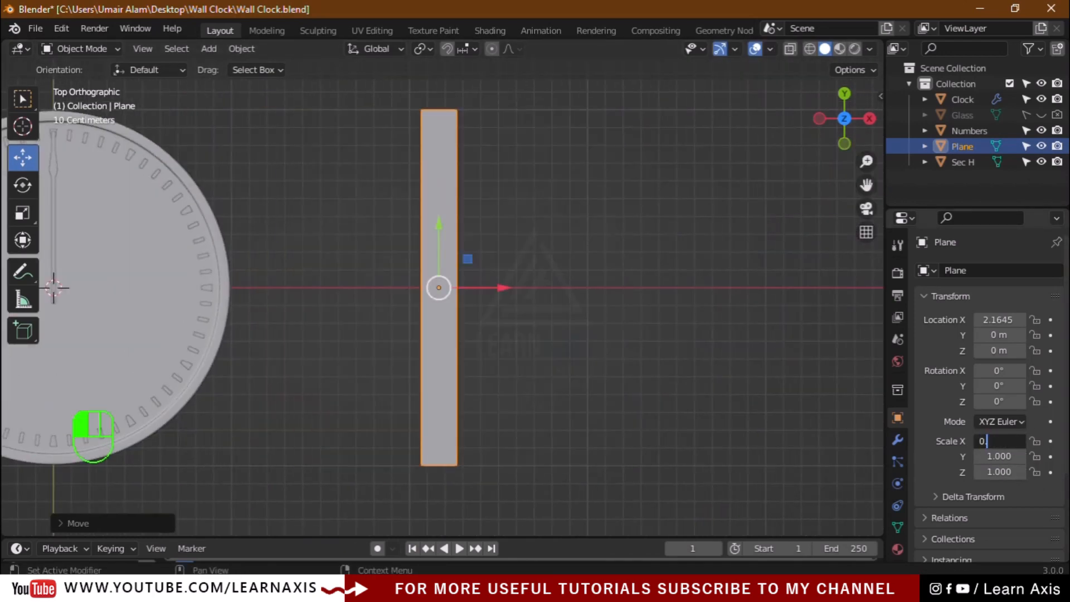
pyautogui.press('Return')
pyautogui.click(999, 440)
pyautogui.write('0.02')
pyautogui.press('Return')
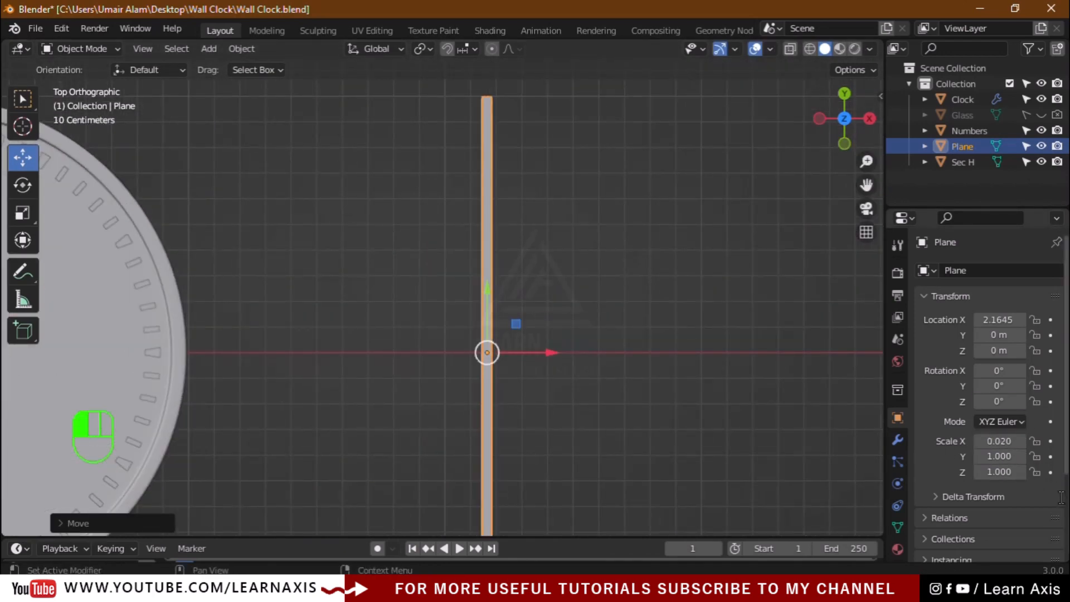
# In Edit Mode with wireframe display, move the bar's lower end vertices up along Y to the object's origin, and return to Object Mode
pyautogui.scroll(-3, 497, 376)
pyautogui.scroll(4, 286, 375)
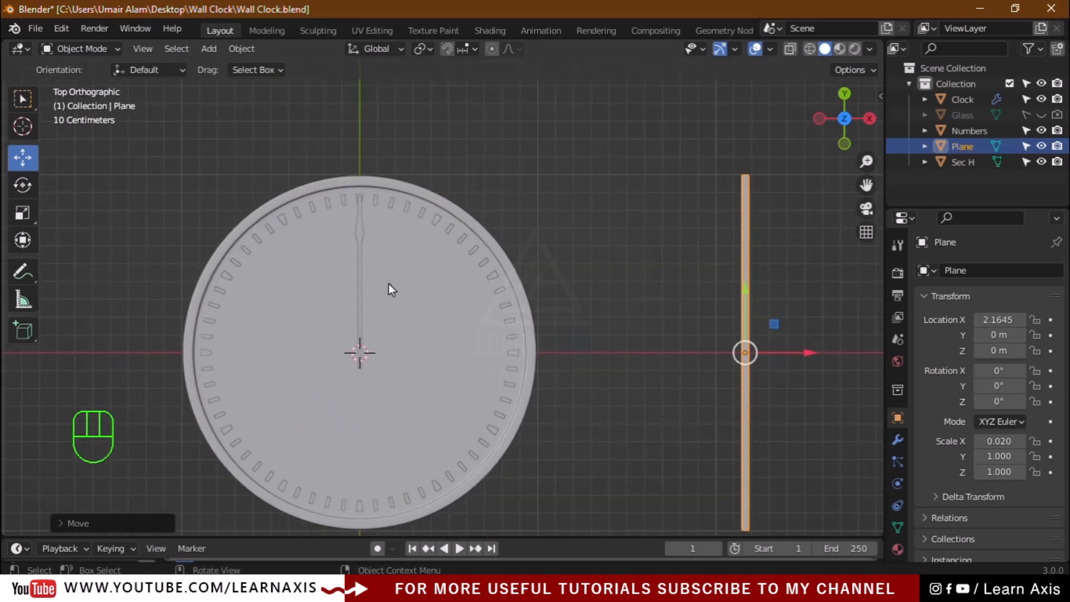
pyautogui.scroll(-1, 808, 296)
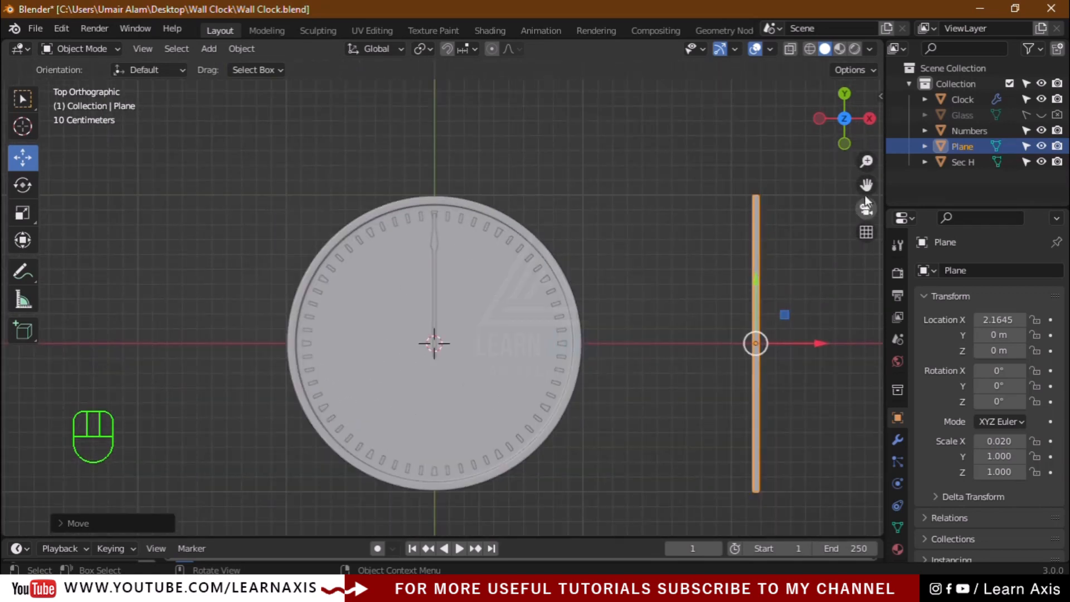
pyautogui.moveTo(866, 185); pyautogui.dragTo(660, 131)
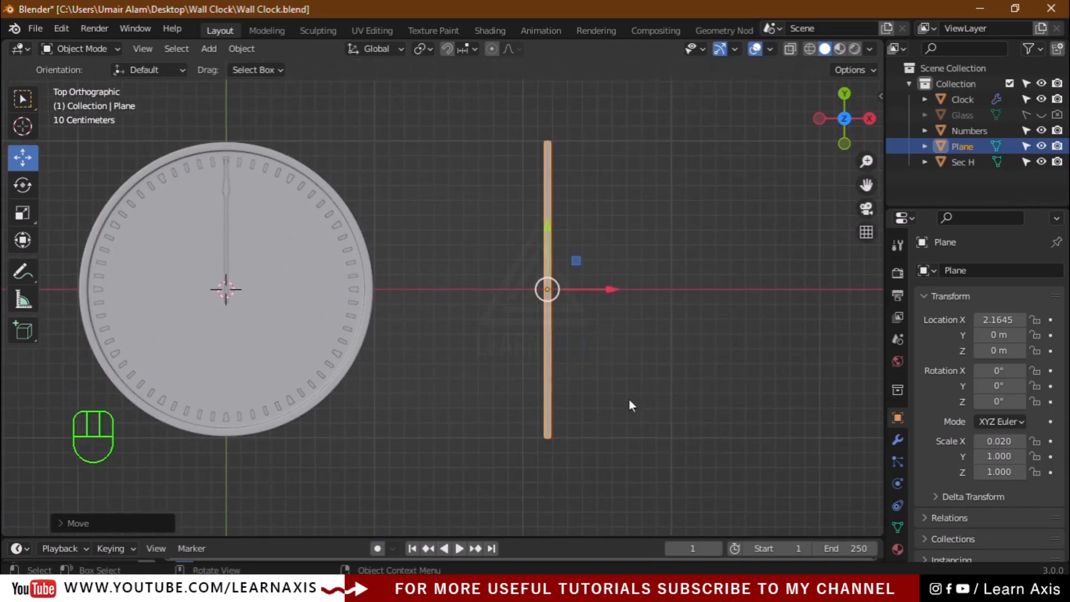
pyautogui.scroll(2, 629, 399)
pyautogui.press('Tab')
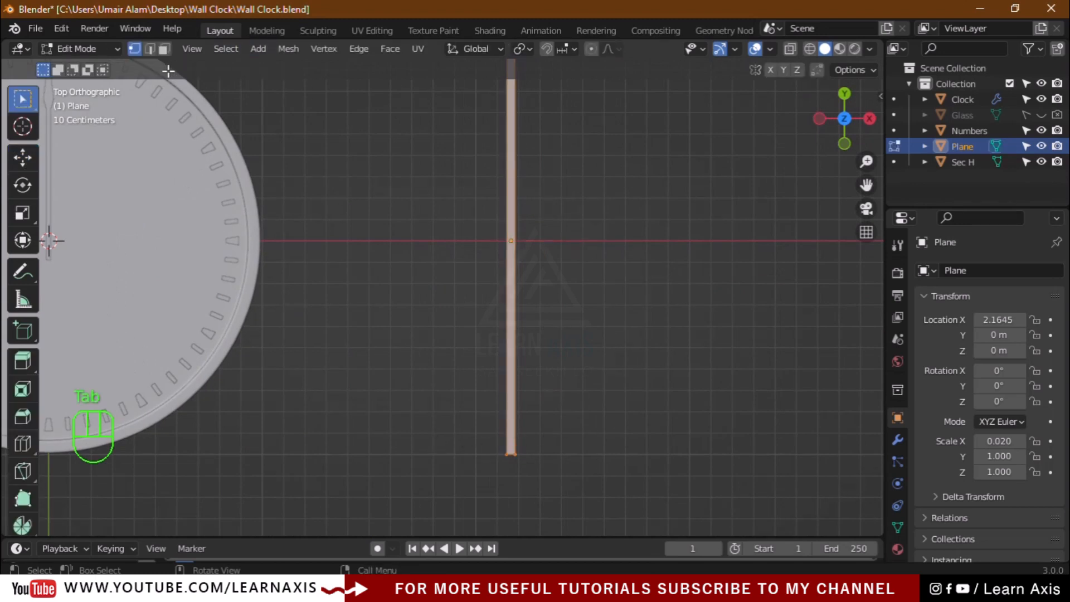
pyautogui.moveTo(574, 491); pyautogui.dragTo(433, 425)
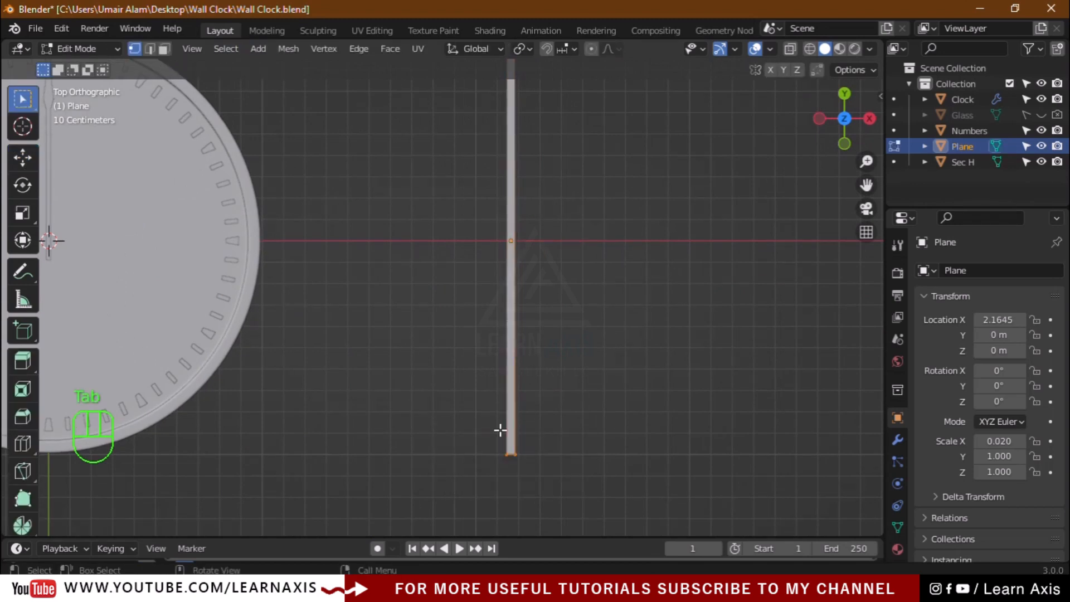
pyautogui.click(789, 48)
pyautogui.moveTo(584, 502); pyautogui.dragTo(390, 393)
pyautogui.press('g')
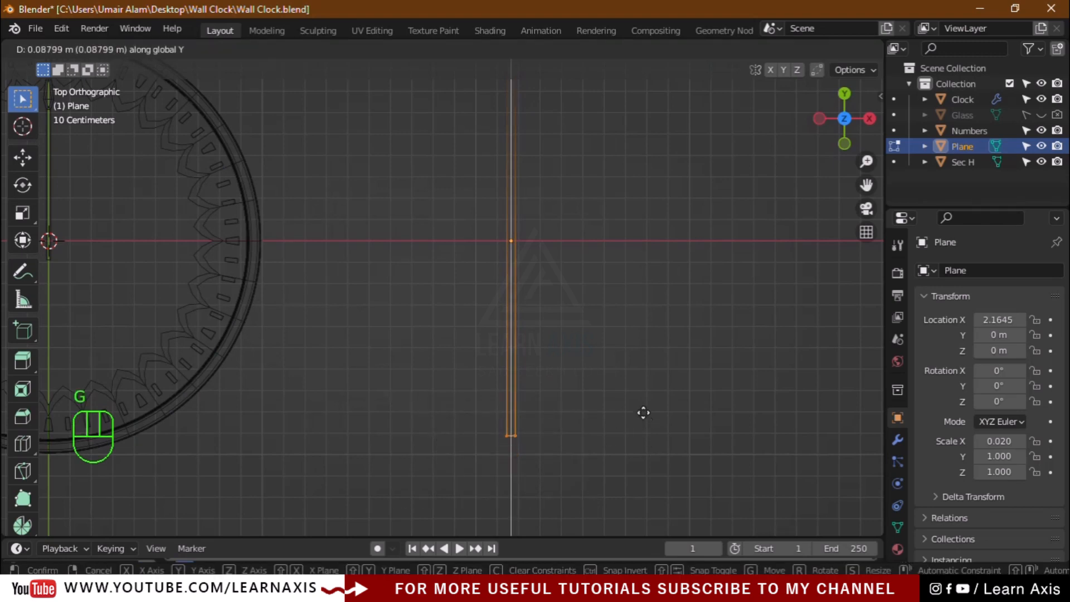
pyautogui.keyDown('ctrl'); pyautogui.click(642, 236); pyautogui.keyUp('ctrl')
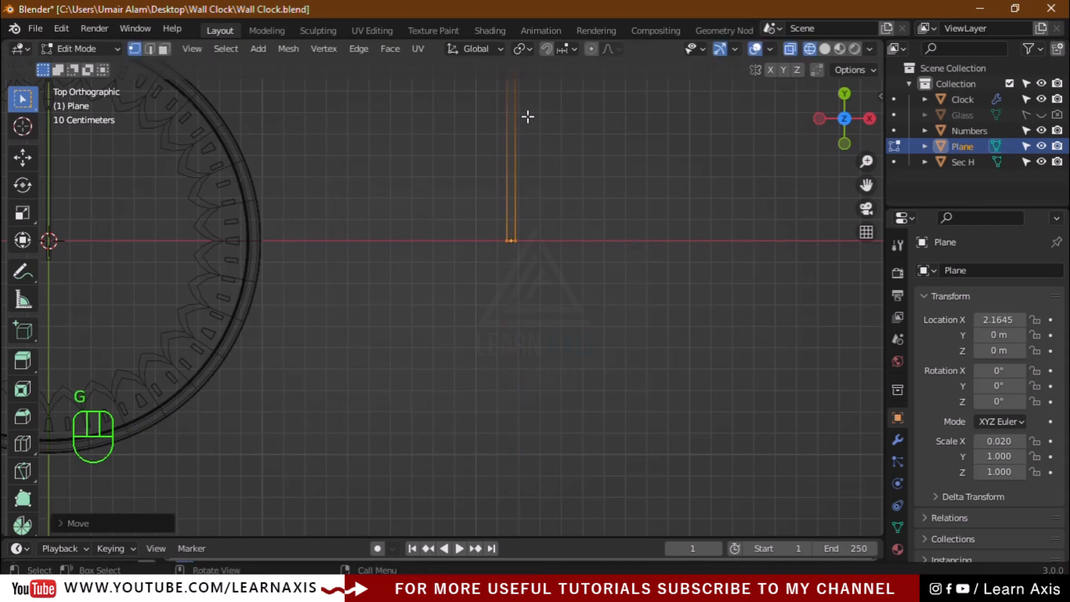
pyautogui.scroll(-2, 540, 130)
pyautogui.keyDown('shift'); pyautogui.moveTo(540, 130); pyautogui.dragTo(543, 308, button='middle'); pyautogui.keyUp('shift')
pyautogui.scroll(1, 544, 334)
pyautogui.scroll(2, 544, 335)
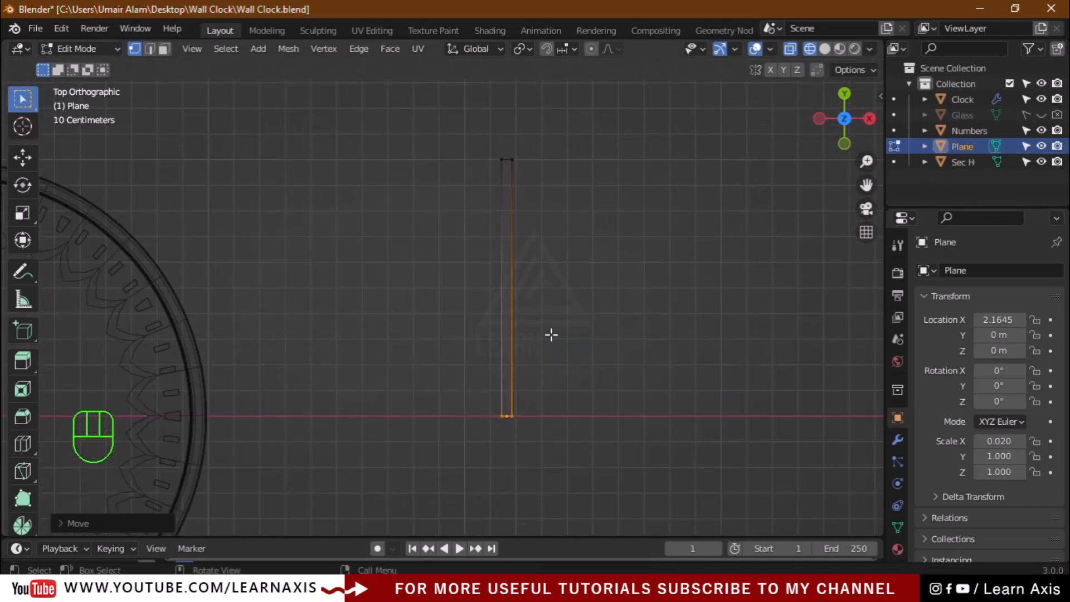
pyautogui.press('Tab')
pyautogui.click(620, 368)
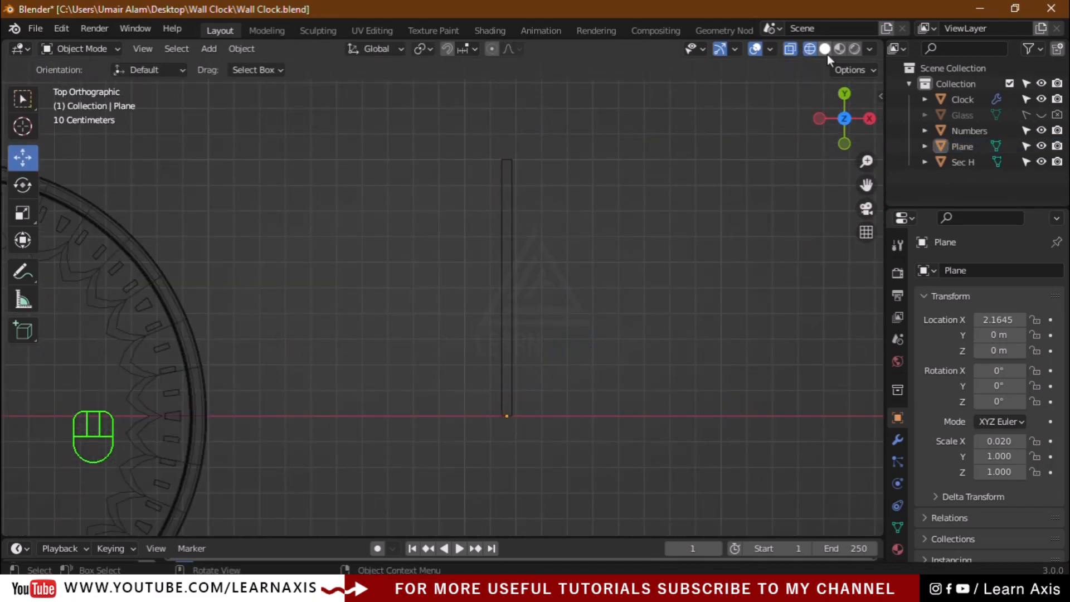
# Move the bar along X closer to the clock, to about 1.25 m
pyautogui.scroll(-6, 365, 440)
pyautogui.scroll(4, 150, 440)
pyautogui.moveTo(631, 219); pyautogui.dragTo(779, 434)
pyautogui.moveTo(705, 416); pyautogui.dragTo(629, 429)
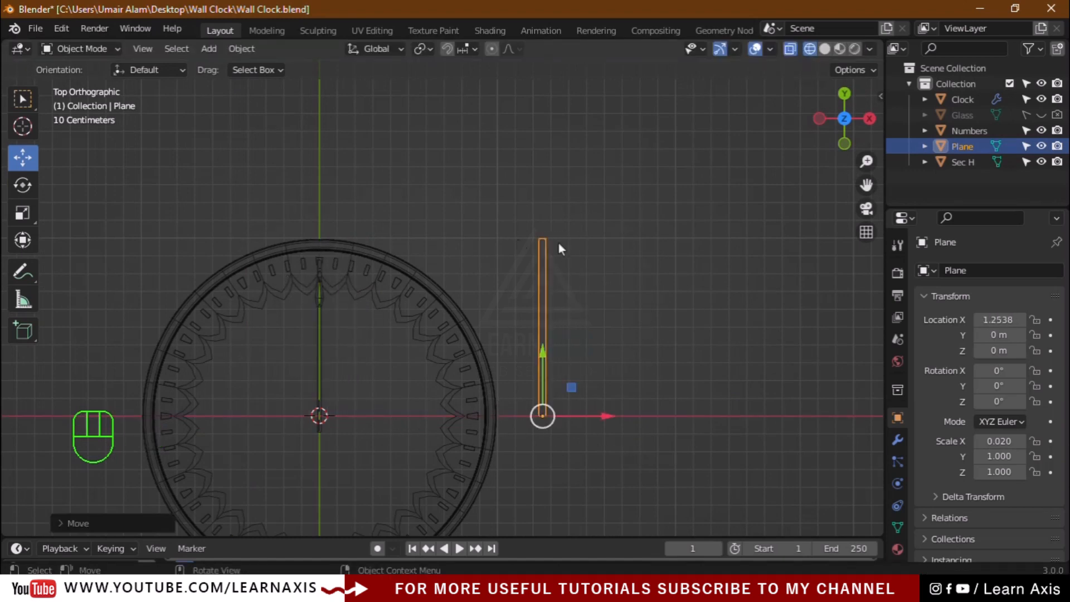
pyautogui.keyDown('shift'); pyautogui.click(964, 99); pyautogui.keyUp('shift')
pyautogui.press('n')
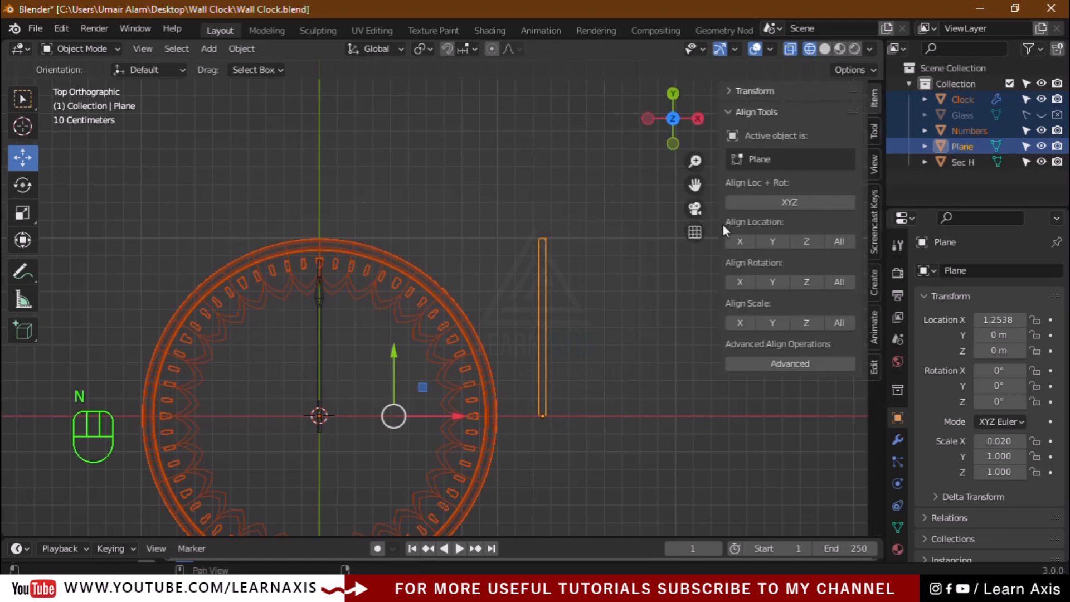
pyautogui.click(744, 243)
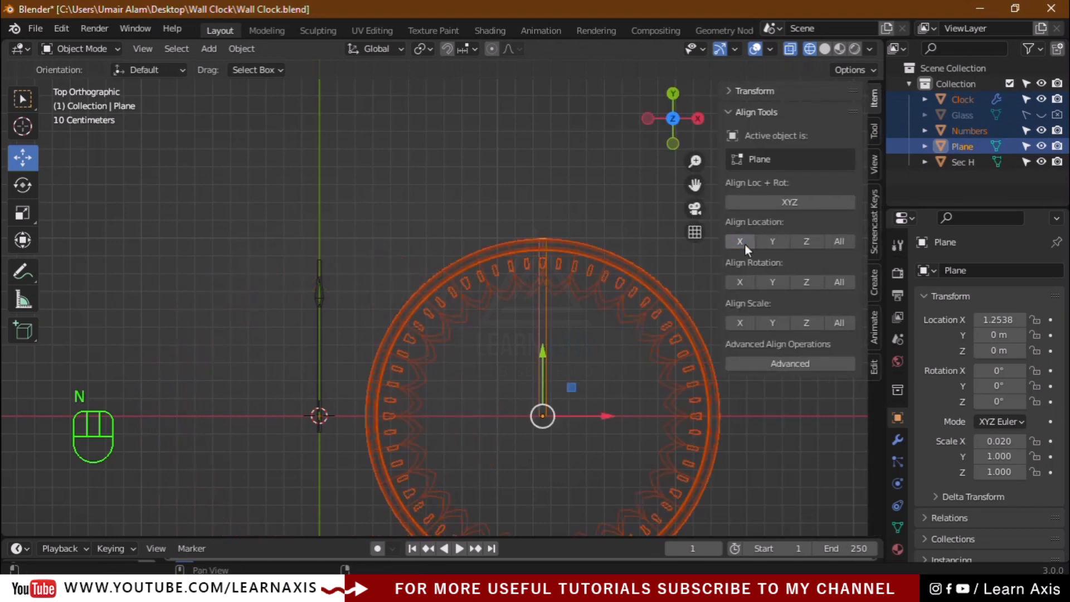
pyautogui.hotkey('ctrl', 'z')
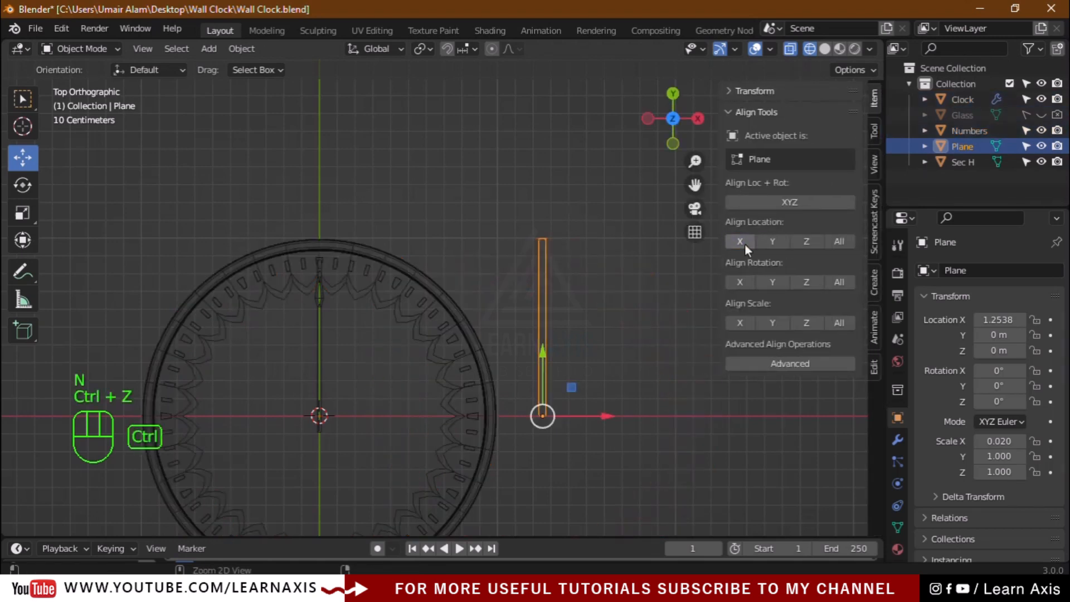
# Align the bar's X location to the Clock object using Align Tools, with Clock as the active object
pyautogui.keyDown('shift'); pyautogui.click(460, 310); pyautogui.keyUp('shift')
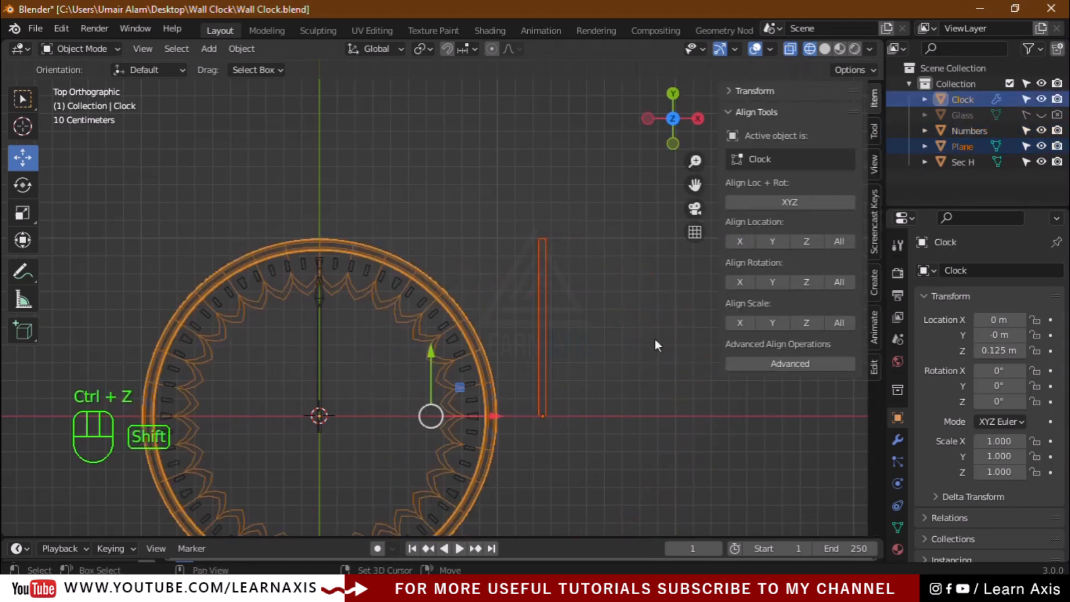
pyautogui.click(746, 241)
pyautogui.click(656, 306)
pyautogui.press('n')
pyautogui.scroll(3, 433, 388)
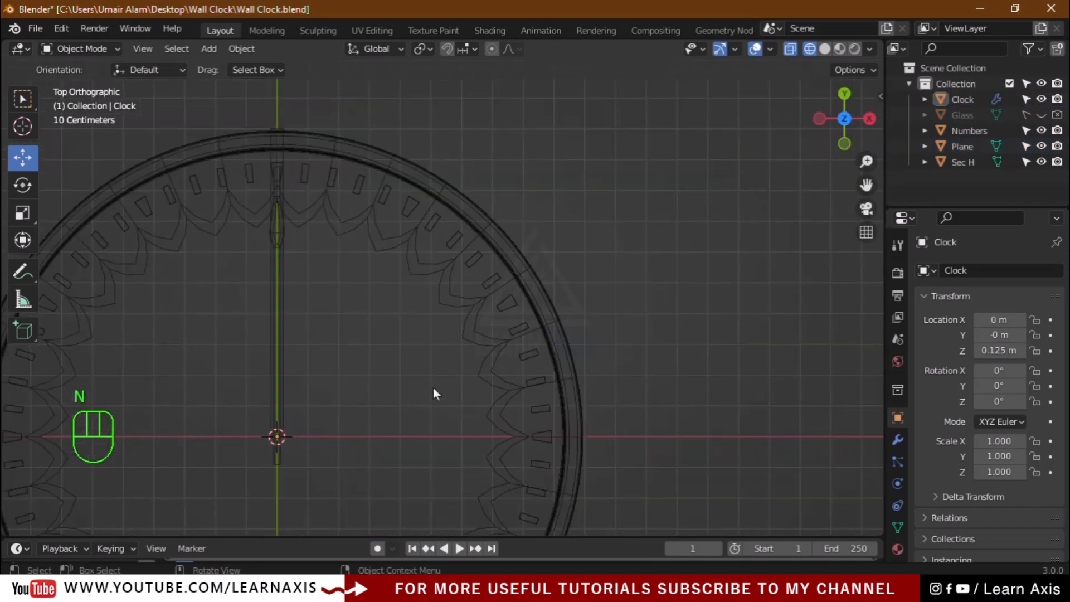
# Switch the viewport from wireframe to solid shading with X-ray enabled
pyautogui.click(810, 49)
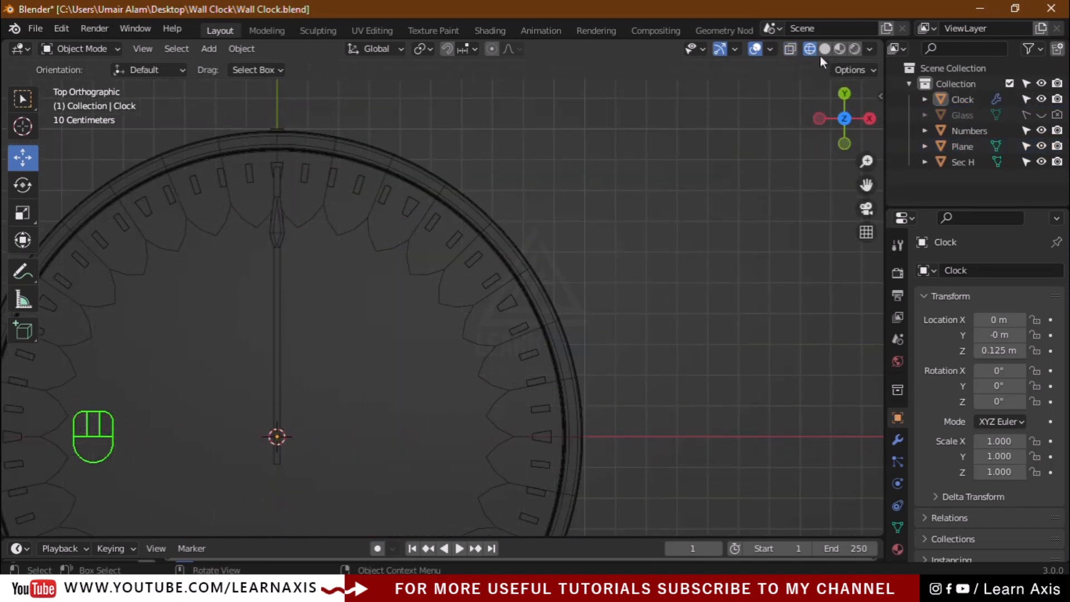
pyautogui.click(825, 49)
pyautogui.scroll(-2, 389, 329)
pyautogui.scroll(2, 389, 329)
pyautogui.click(790, 49)
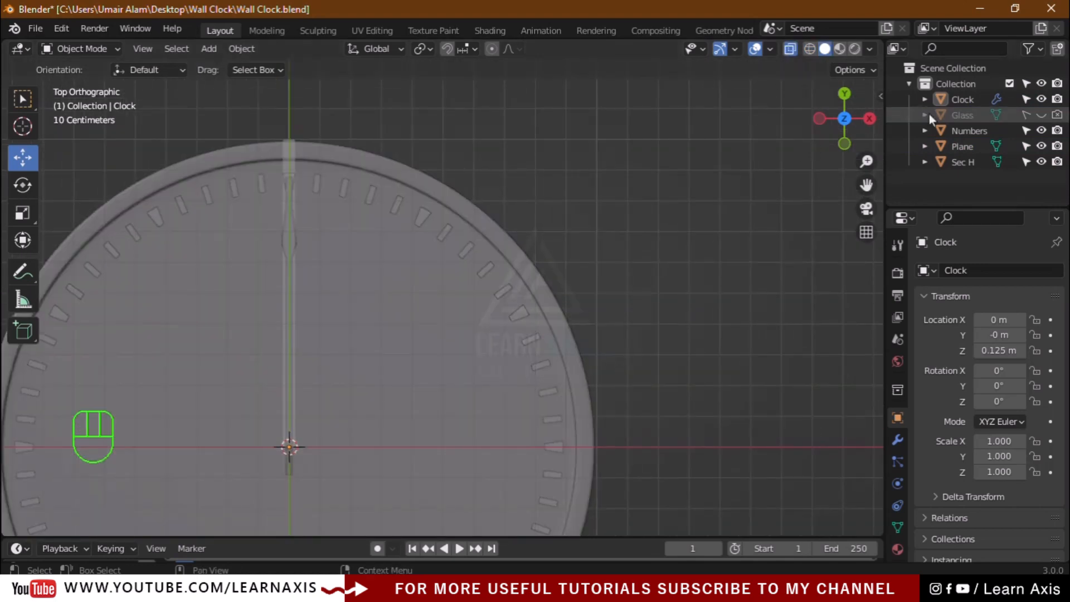
# Rename the Plane object to Min H
pyautogui.doubleClick(963, 146)
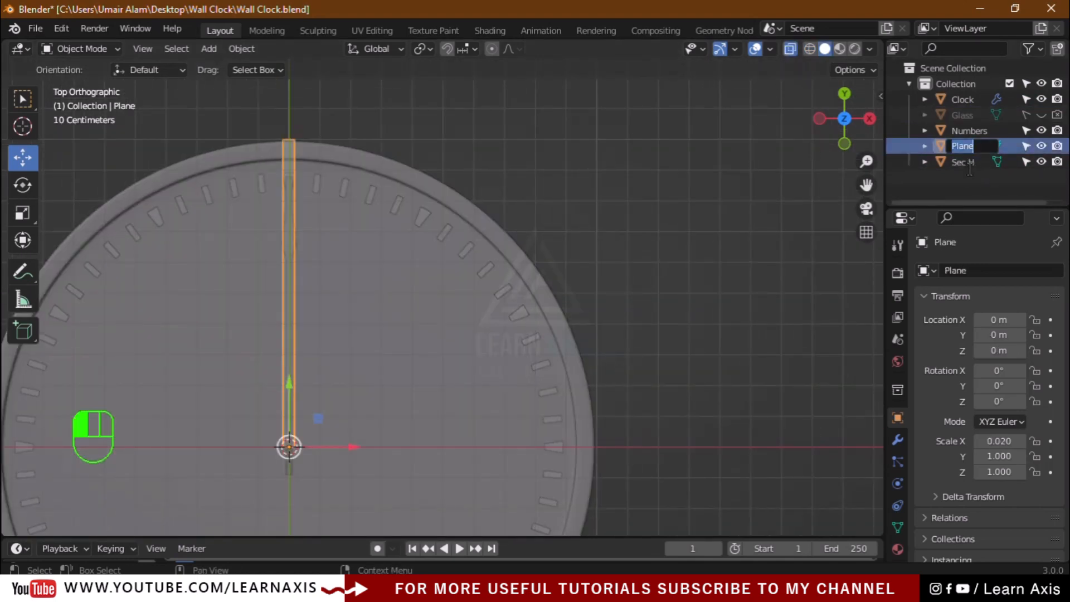
pyautogui.press('BackSpace')
pyautogui.write('Min H')
pyautogui.press('Return')
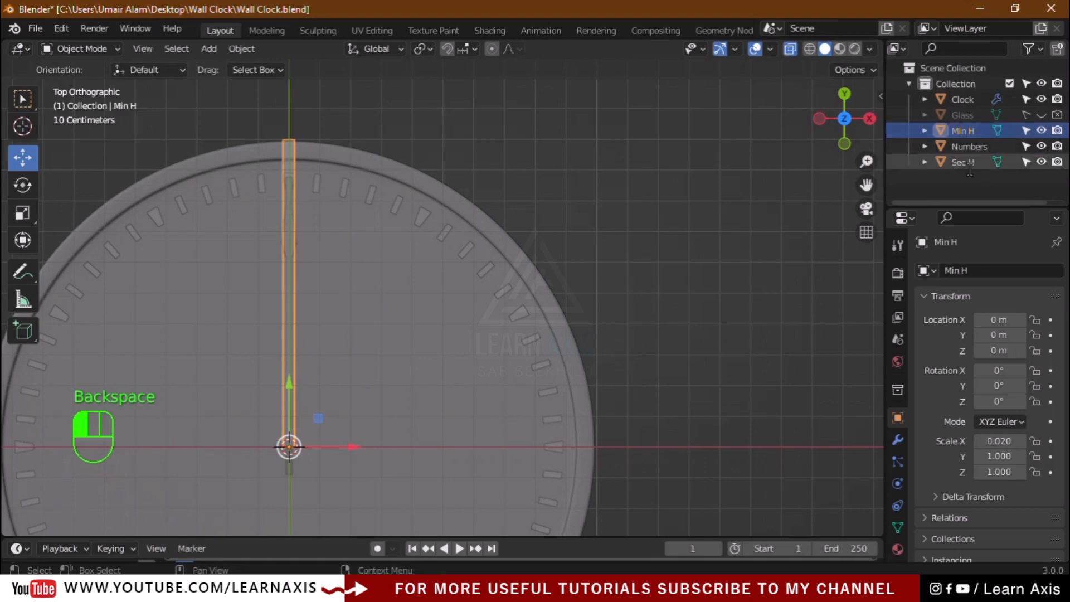
# Shorten the minute hand by scaling it to 0.8 along Y, and apply all transforms
pyautogui.scroll(-4, 305, 423)
pyautogui.scroll(2, 314, 294)
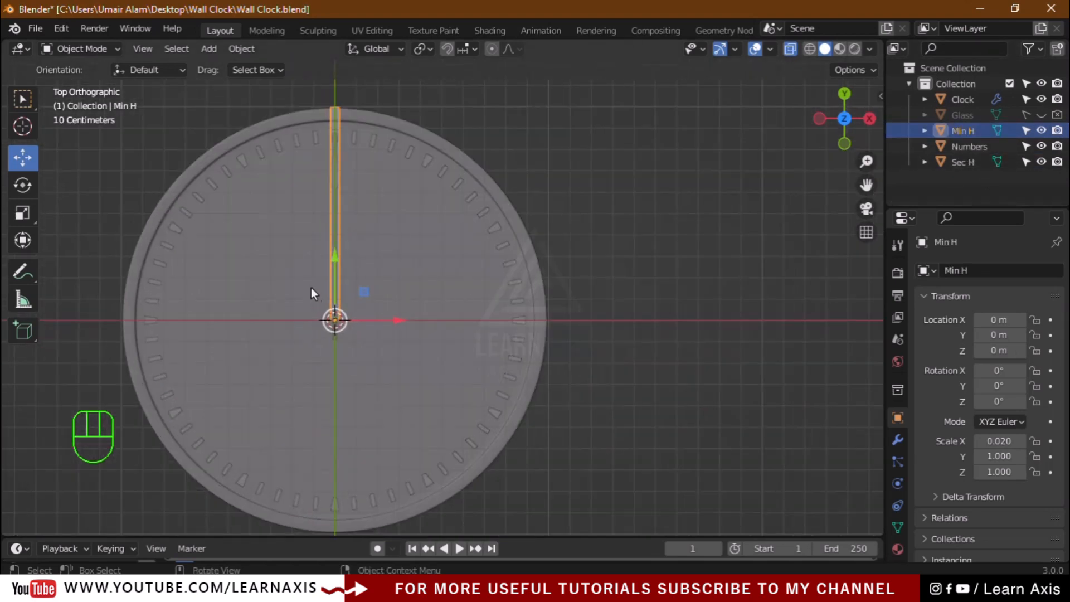
pyautogui.press('s')
pyautogui.press('y')
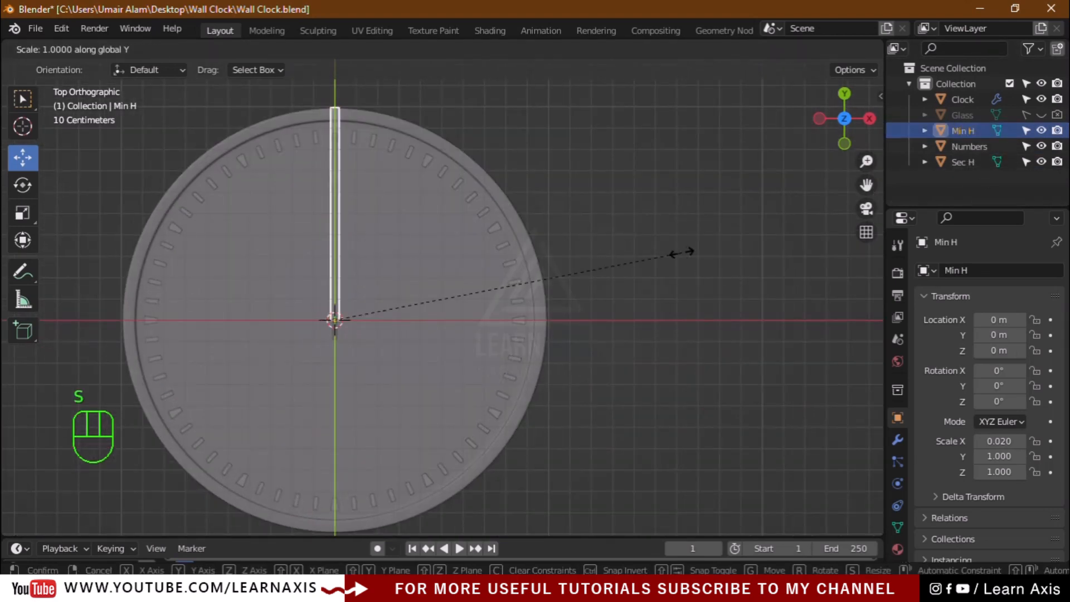
pyautogui.press('ctrl')
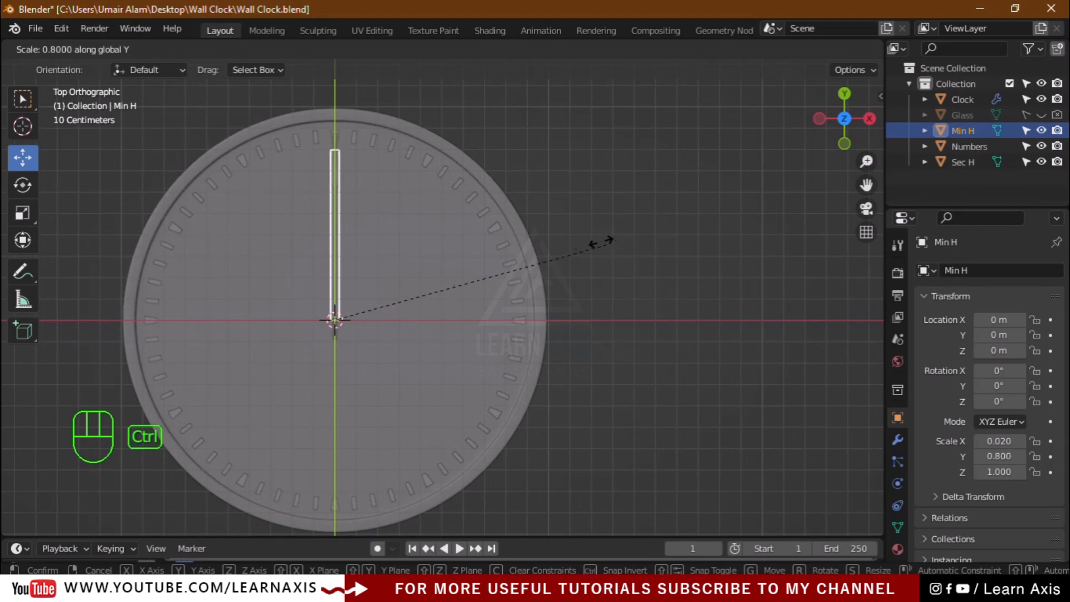
pyautogui.click(640, 247)
pyautogui.hotkey('ctrl', 'a')
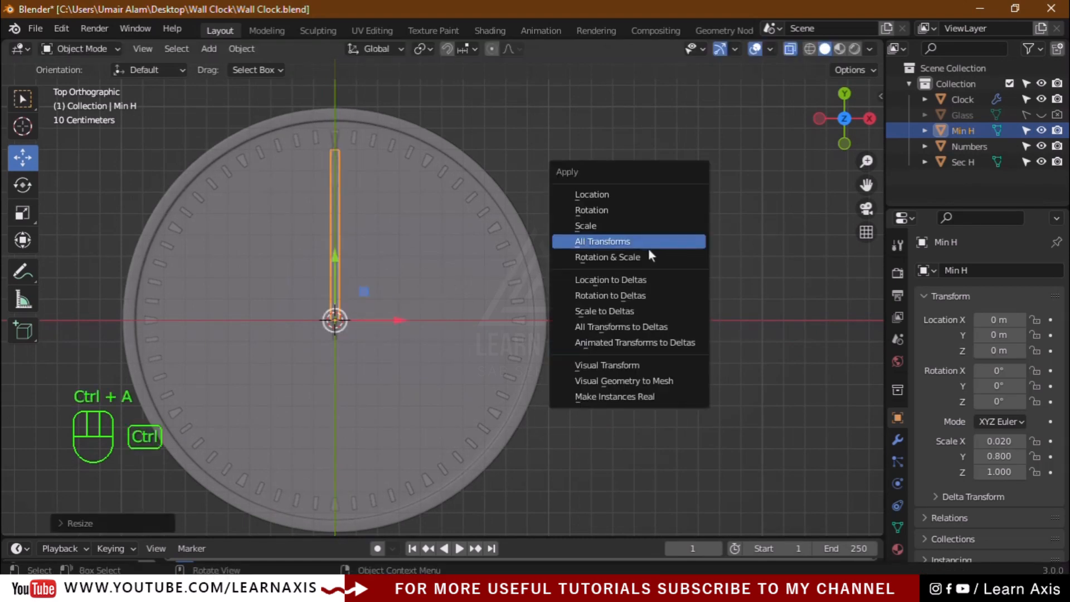
pyautogui.click(612, 244)
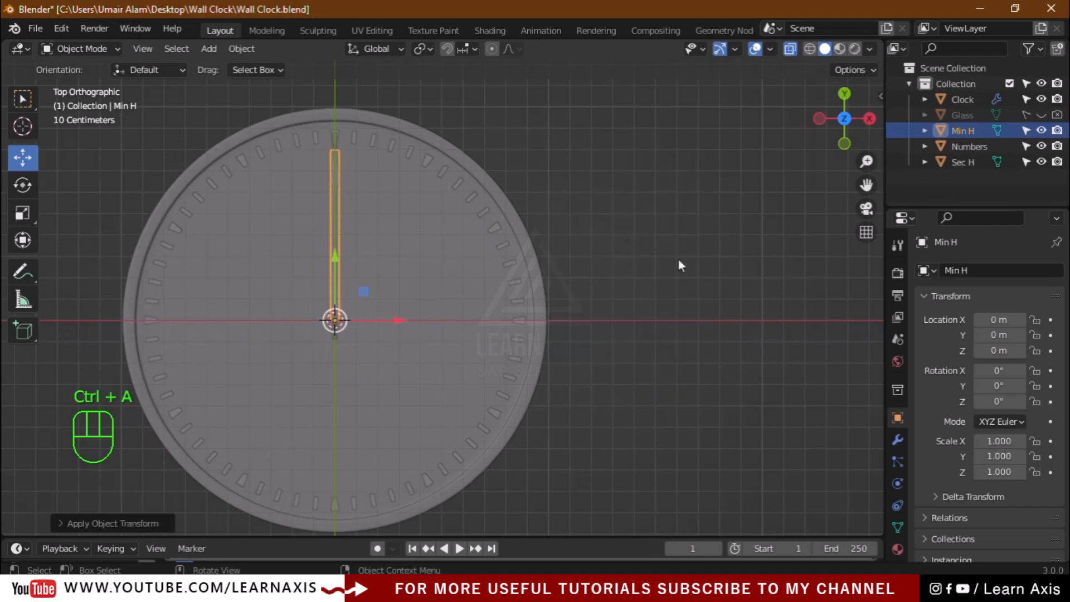
# Test the minute hand's pivot by rotating it slightly about Z, and reset its Z rotation to 0°
pyautogui.moveTo(998, 401)
pyautogui.mouseDown()
pyautogui.moveTo(1011, 401)
pyautogui.moveTo(989, 401)
pyautogui.moveTo(1004, 402)
pyautogui.mouseUp()
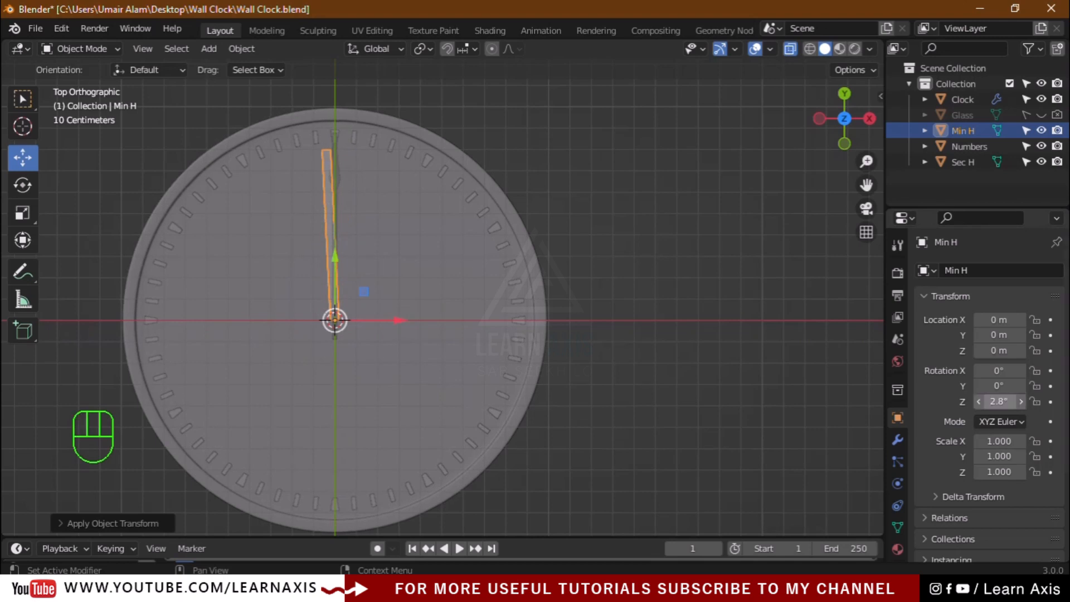
pyautogui.click(999, 401)
pyautogui.write('0')
pyautogui.press('Return')
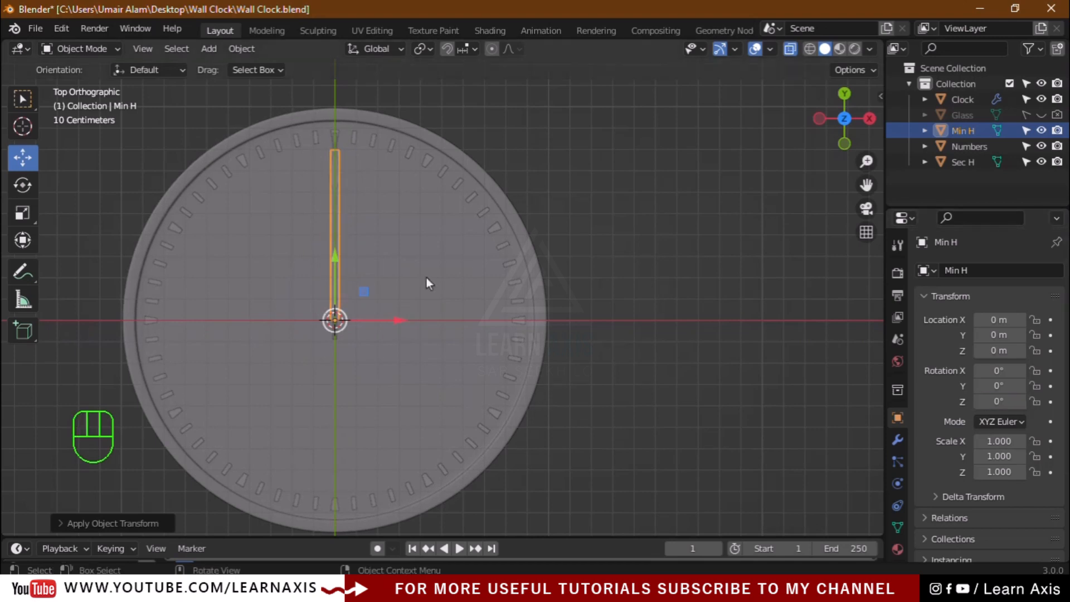
# Duplicate the minute hand in place and scale the copy to 0.8 along Y
pyautogui.scroll(2, 388, 262)
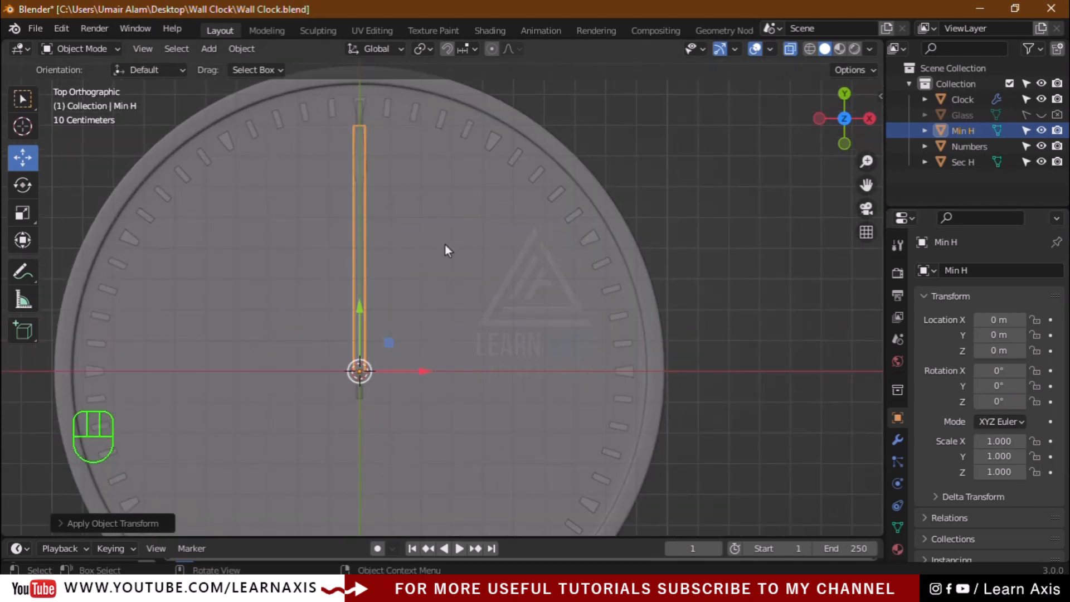
pyautogui.hotkey('shift', 'd')
pyautogui.rightClick(483, 221)
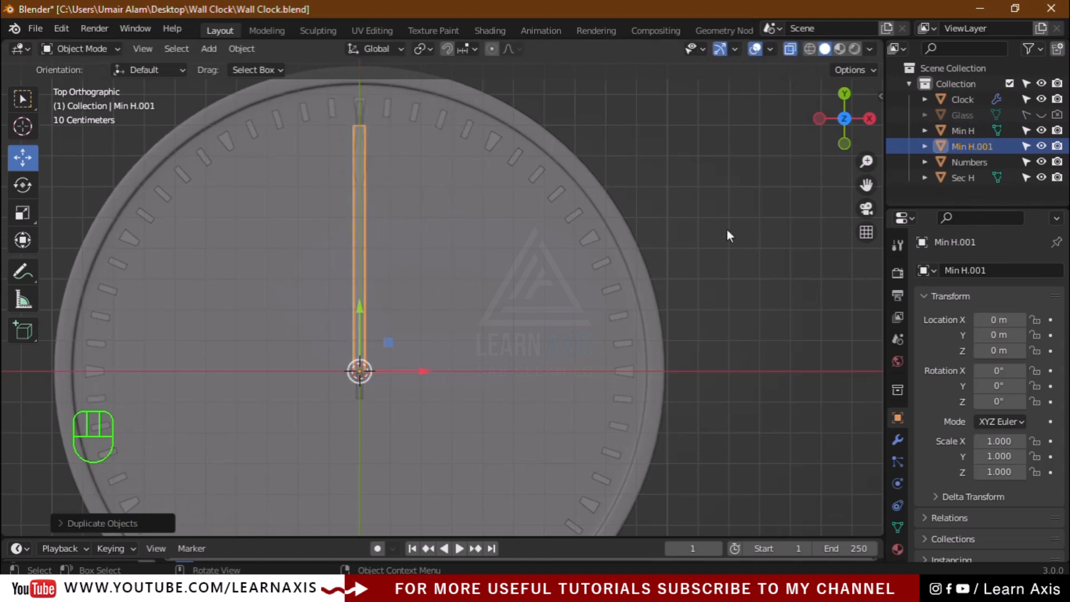
pyautogui.press('s')
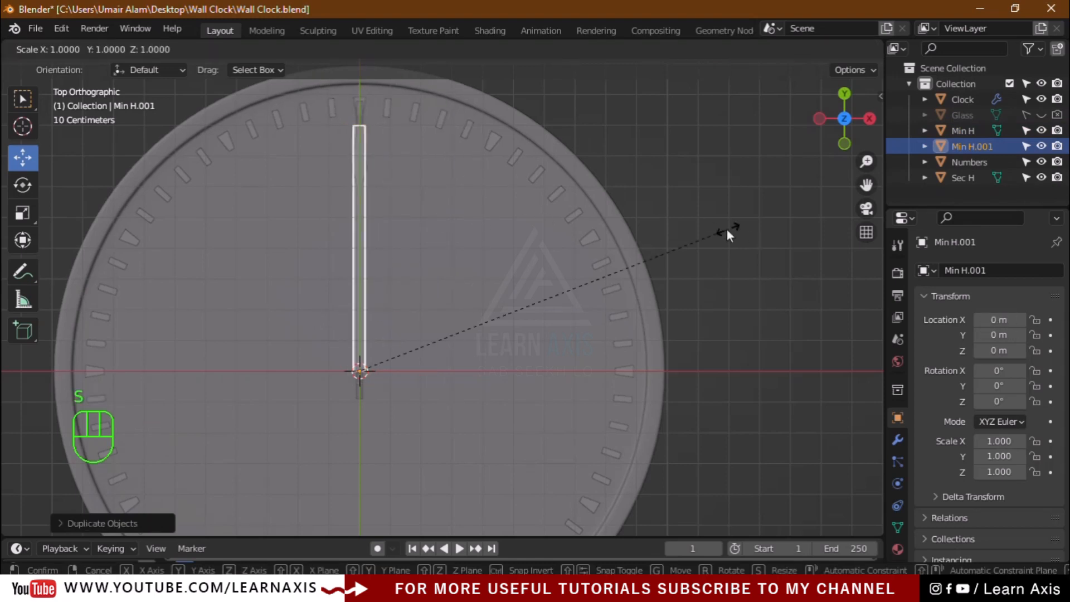
pyautogui.press('y')
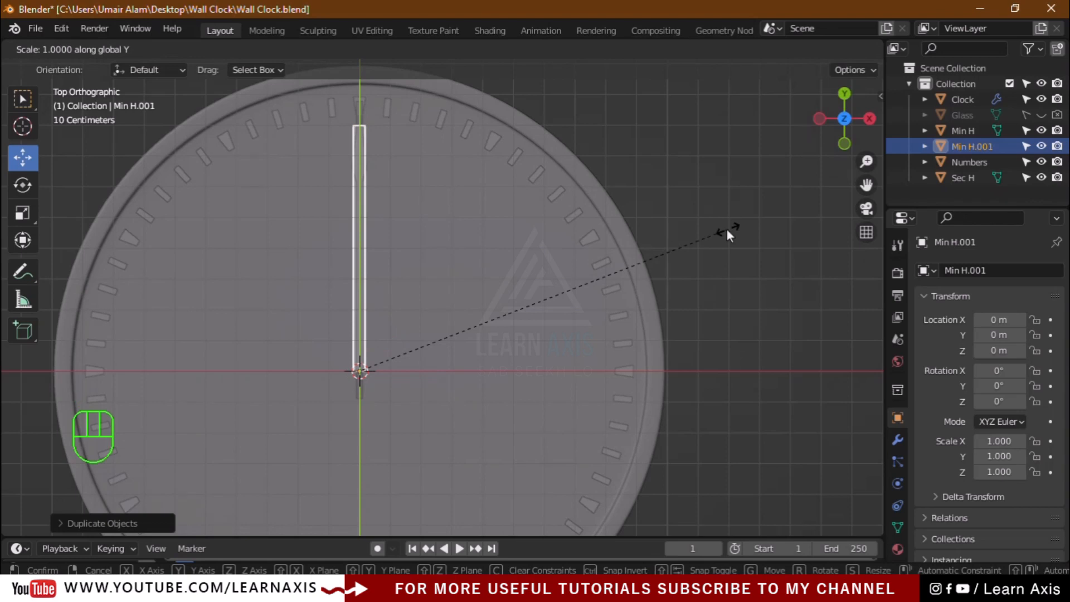
pyautogui.press('ctrl')
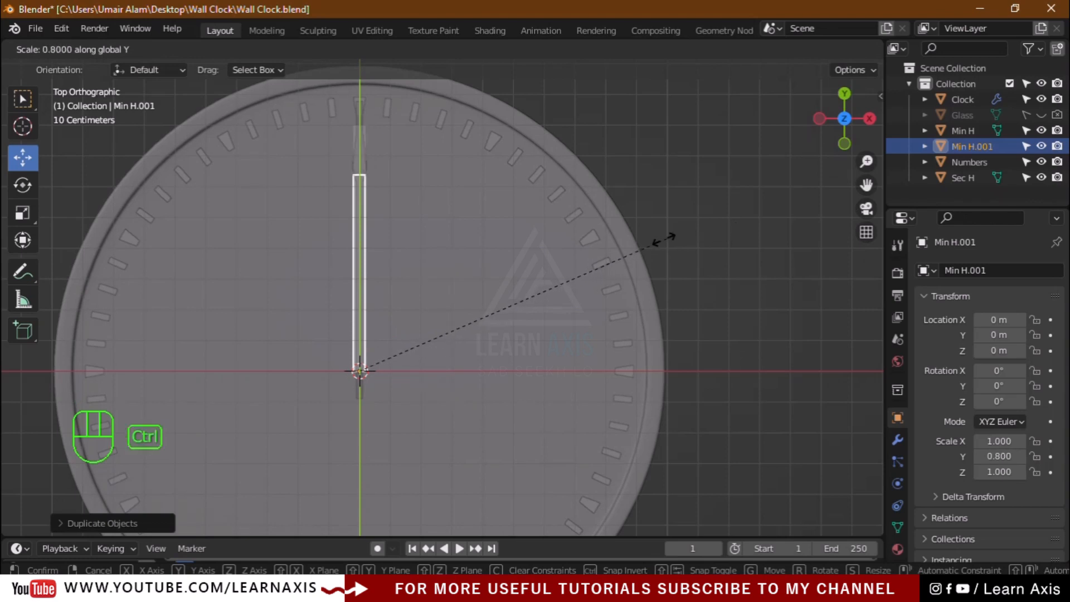
pyautogui.click(620, 245)
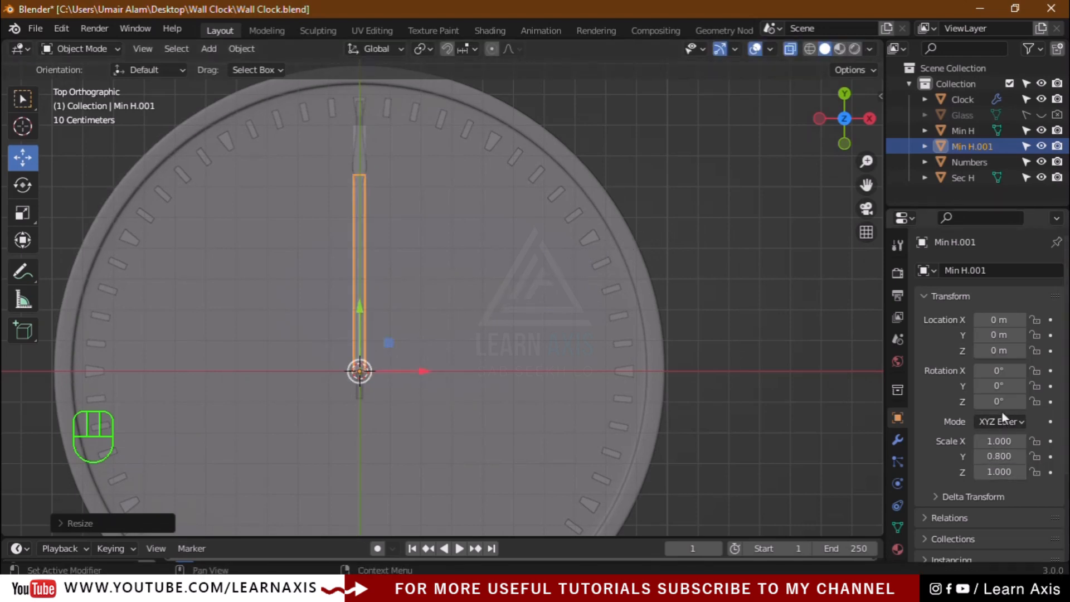
# Rename the shorter duplicate hand to Hrs H and apply its transforms
pyautogui.doubleClick(976, 146)
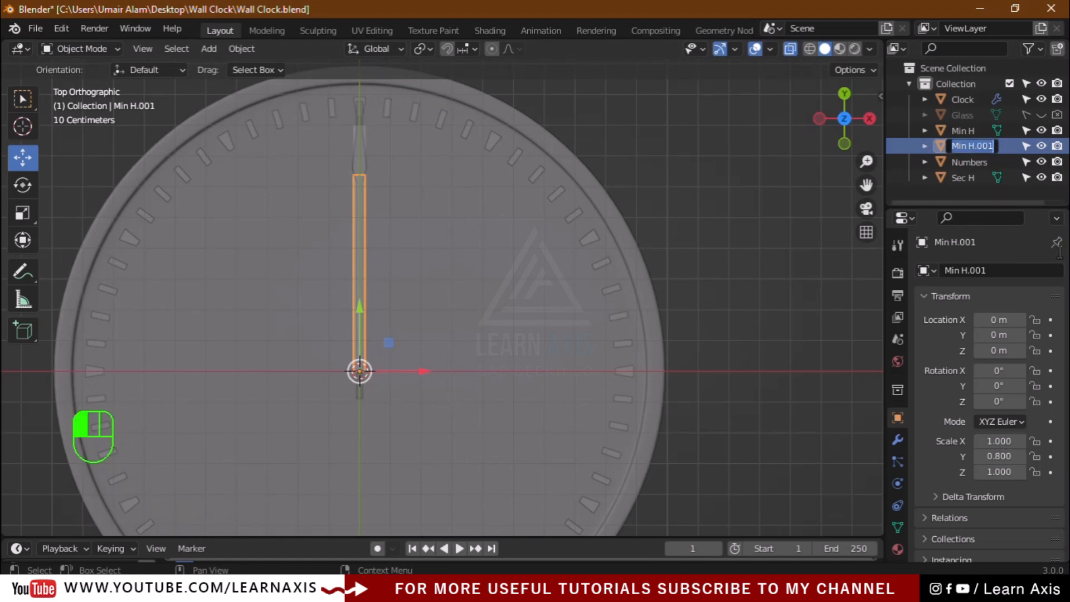
pyautogui.write('H H')
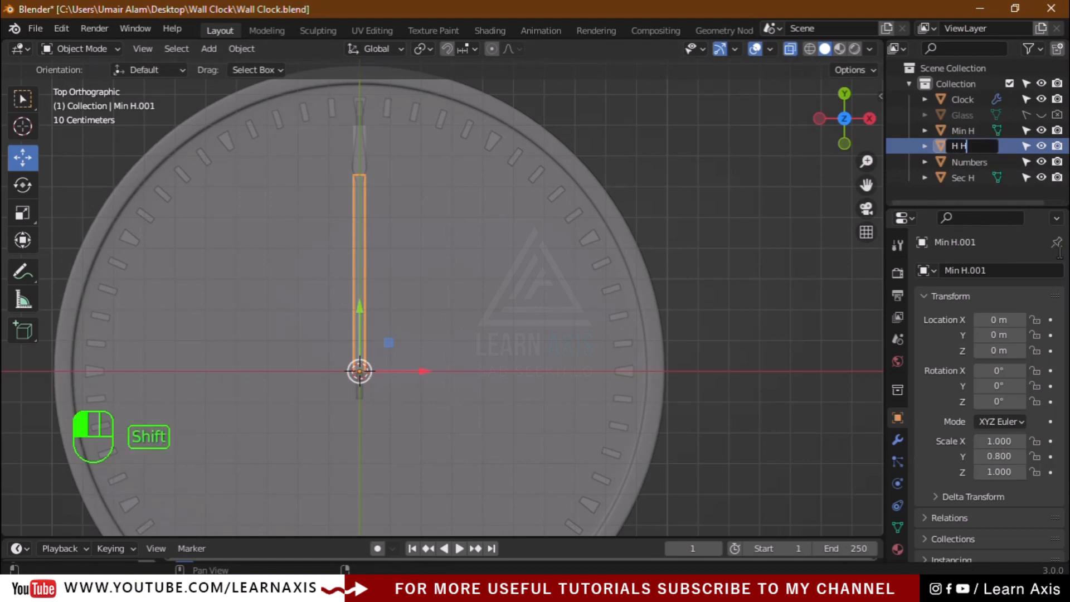
pyautogui.press('BackSpace')
pyautogui.press('BackSpace')
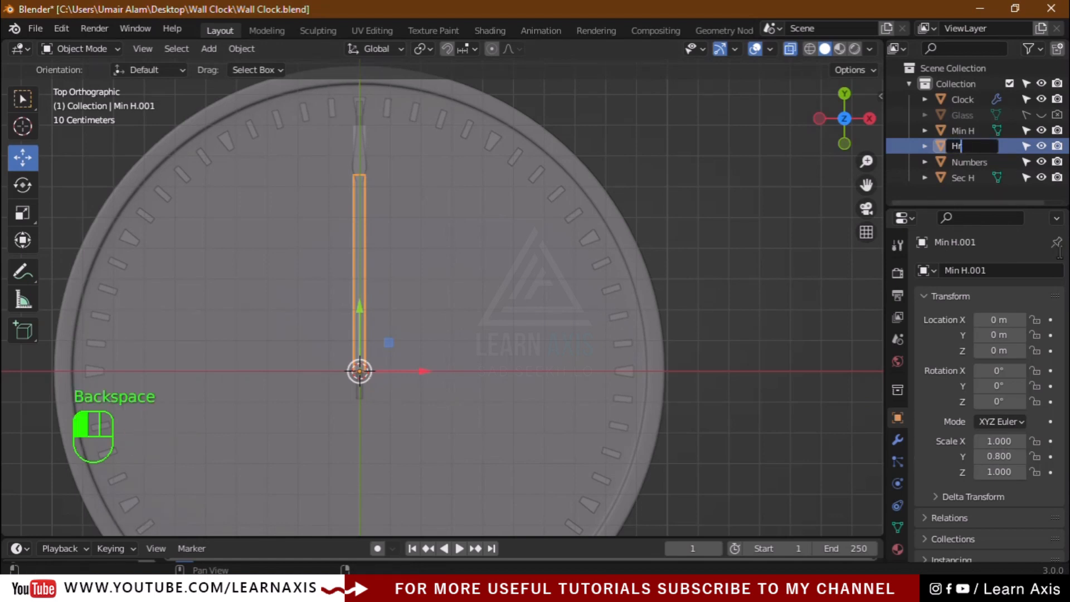
pyautogui.write('rs H')
pyautogui.press('Return')
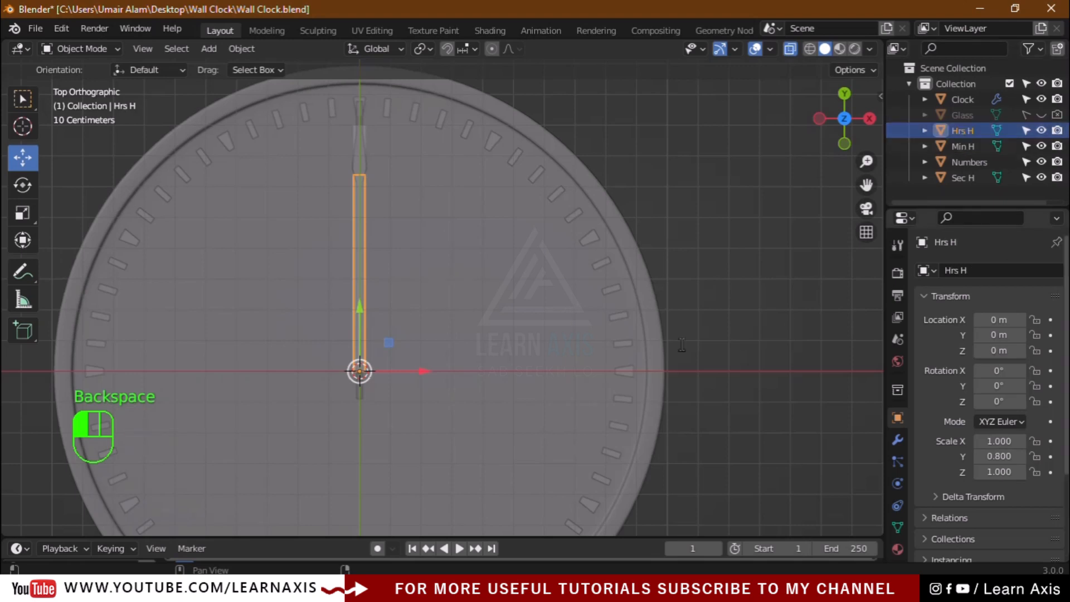
pyautogui.hotkey('ctrl', 'a')
pyautogui.click(437, 396)
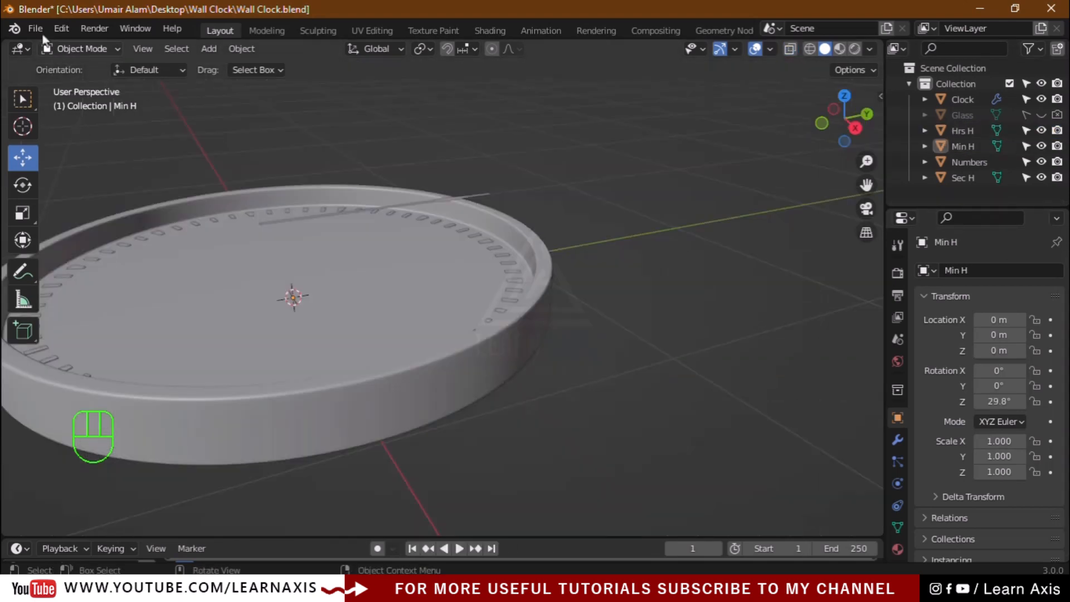
pyautogui.click(35, 28)
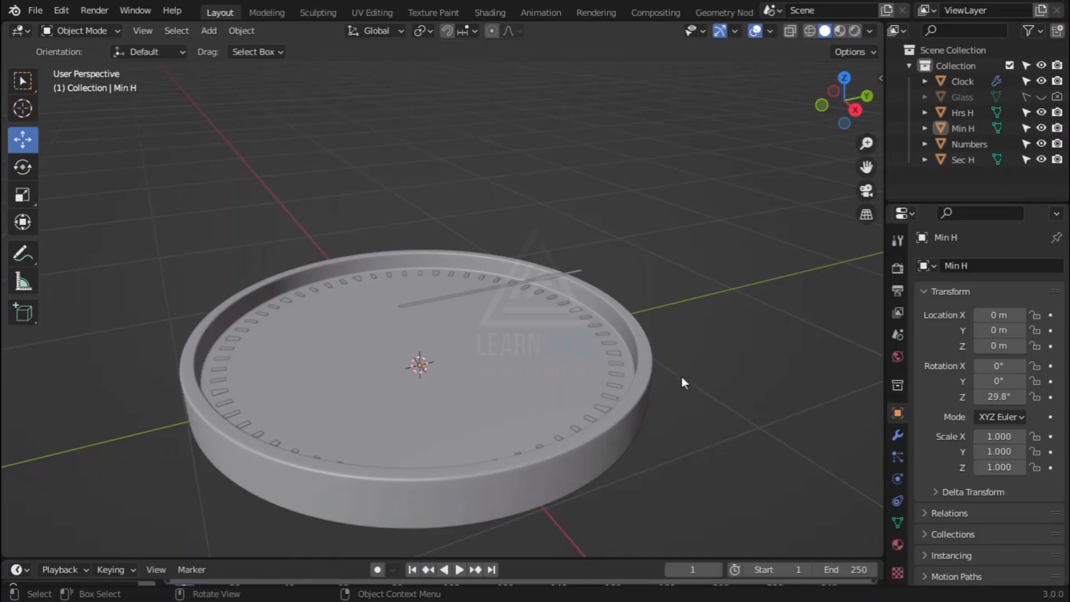
pyautogui.scroll(-2, 680, 376)
pyautogui.scroll(3, 674, 446)
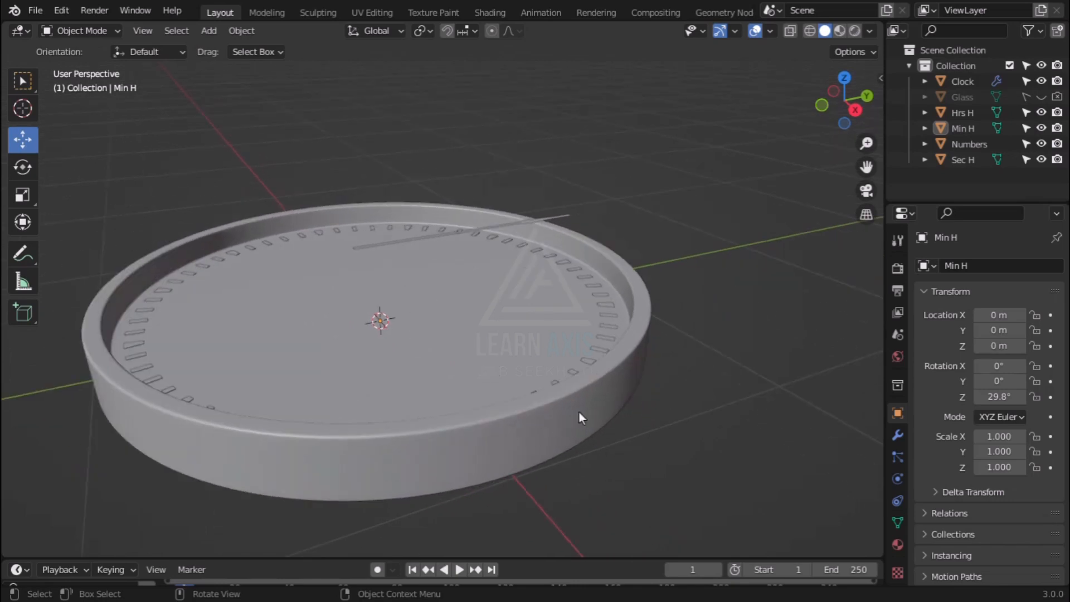
pyautogui.moveTo(523, 393); pyautogui.dragTo(458, 396, button='middle')
pyautogui.scroll(2, 464, 330)
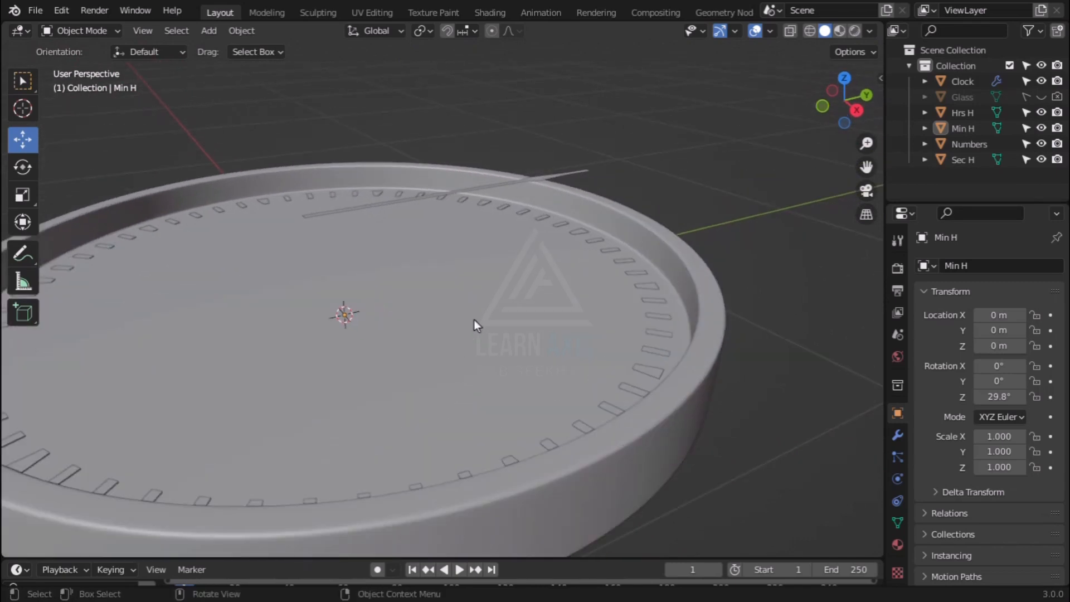
# In wireframe display, raise the Min H object along Z to about 0.167 m
pyautogui.click(808, 31)
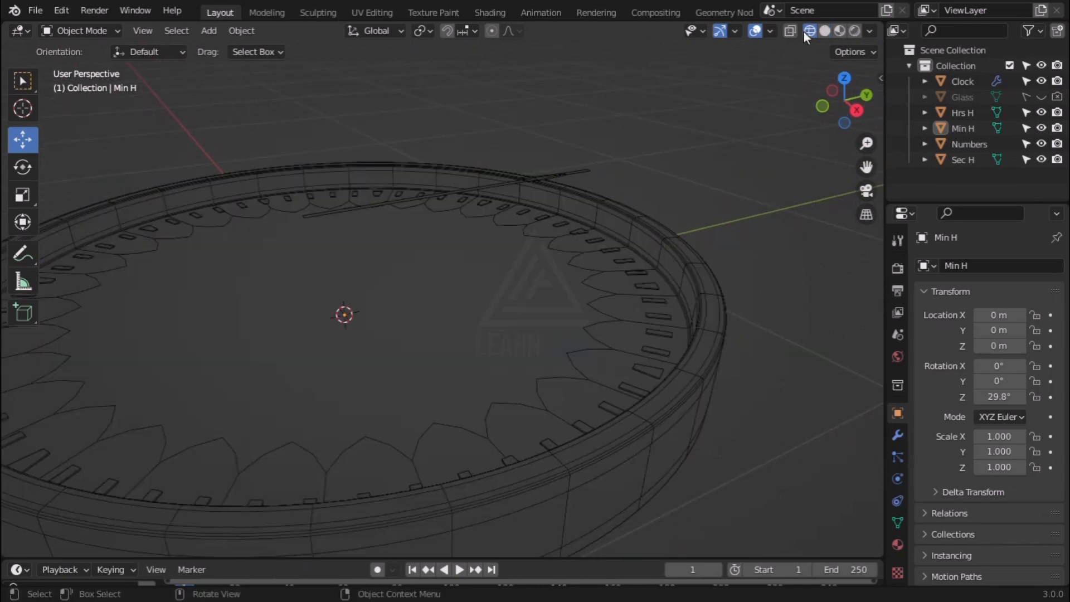
pyautogui.moveTo(870, 218); pyautogui.dragTo(840, 231, button='middle')
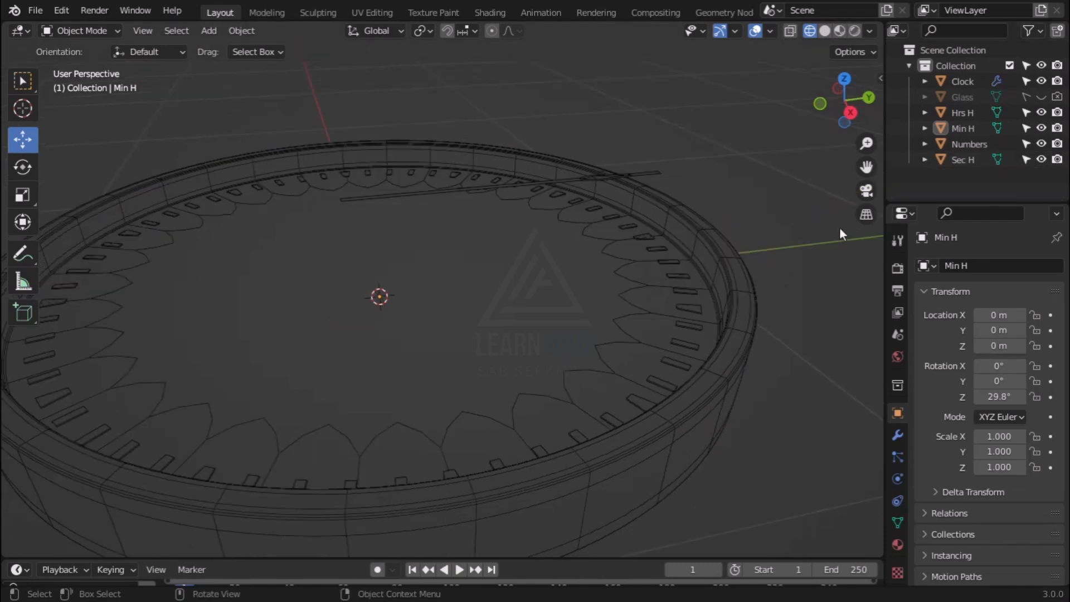
pyautogui.click(967, 129)
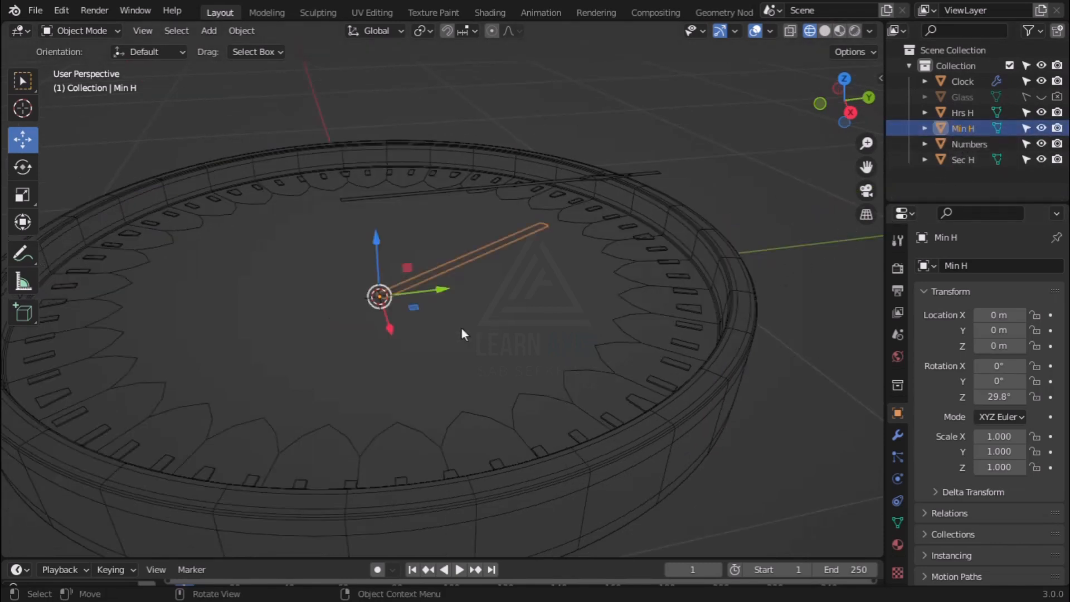
pyautogui.scroll(4, 518, 319)
pyautogui.moveTo(517, 319); pyautogui.dragTo(363, 222, button='middle')
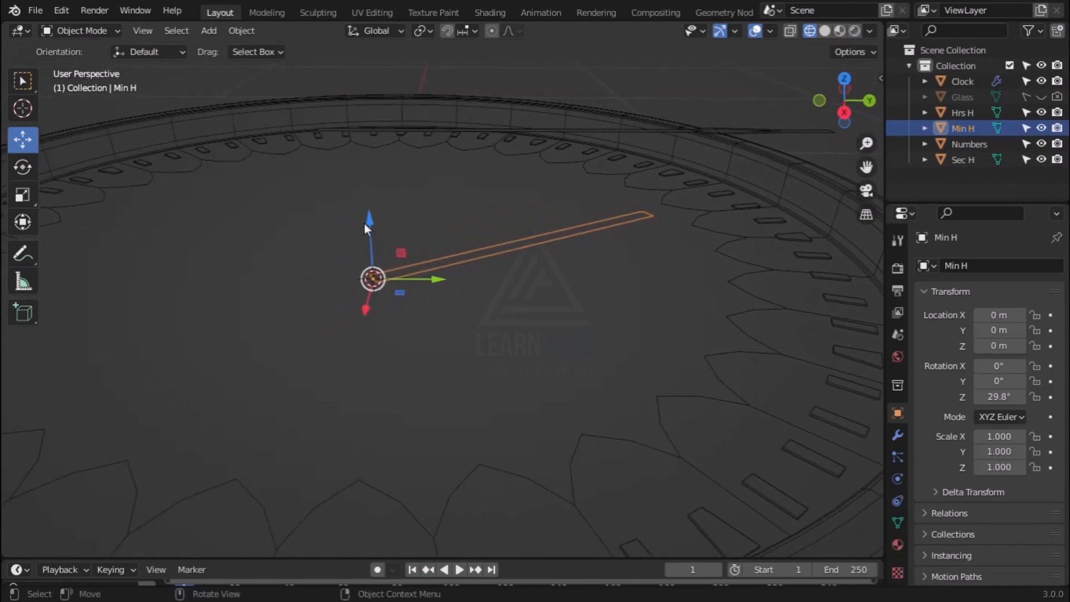
pyautogui.moveTo(368, 214); pyautogui.dragTo(364, 142)
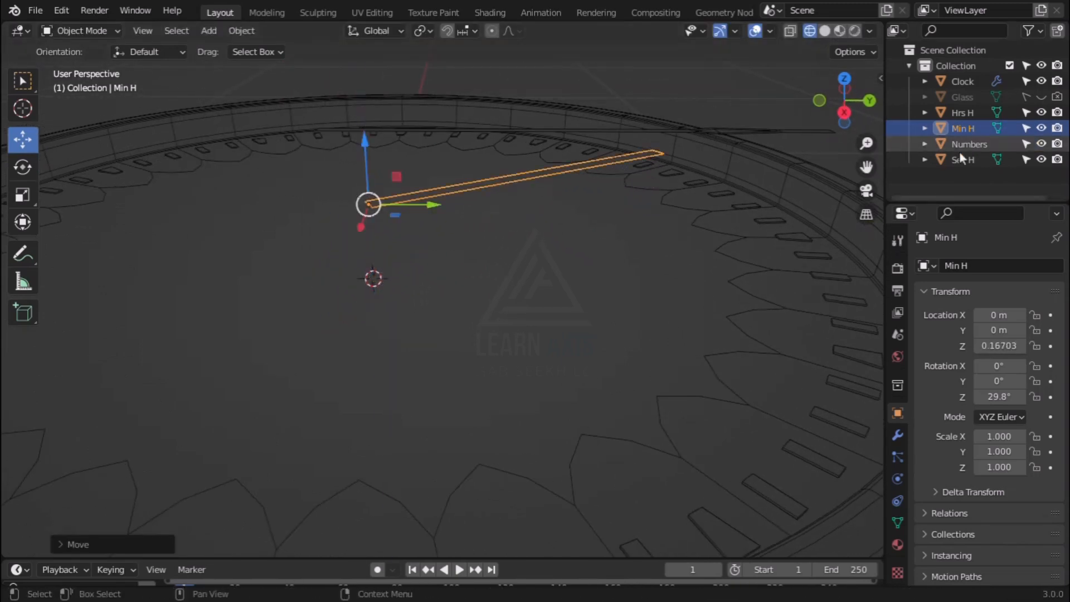
# Raise the Hrs H object along Z to about 0.219 m and return the viewport to solid display
pyautogui.click(962, 116)
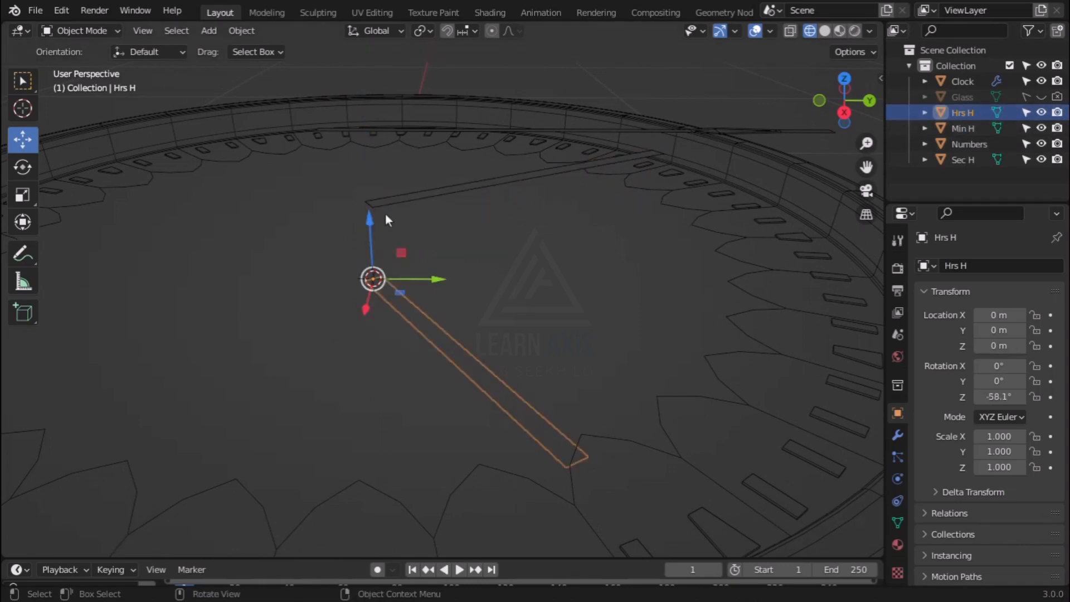
pyautogui.moveTo(370, 222); pyautogui.dragTo(355, 119)
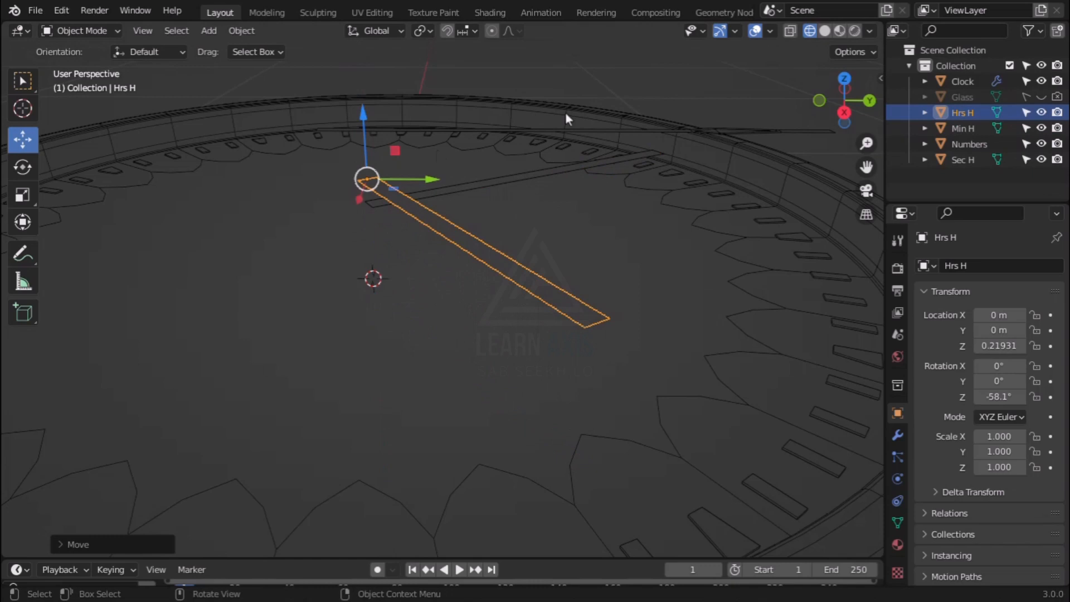
pyautogui.click(825, 30)
# Reset the Z rotation of the Hrs H and Min H objects to 0°
pyautogui.moveTo(464, 249)
pyautogui.mouseDown(button='middle')
pyautogui.moveTo(599, 340)
pyautogui.moveTo(516, 295)
pyautogui.mouseUp(button='middle')
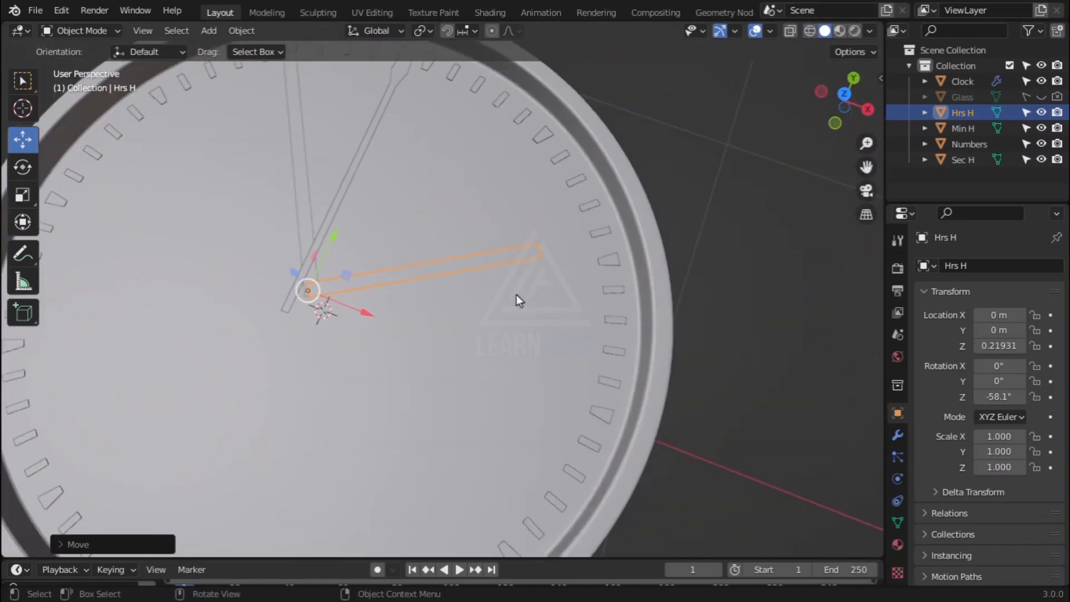
pyautogui.scroll(-5, 370, 239)
pyautogui.scroll(4, 351, 187)
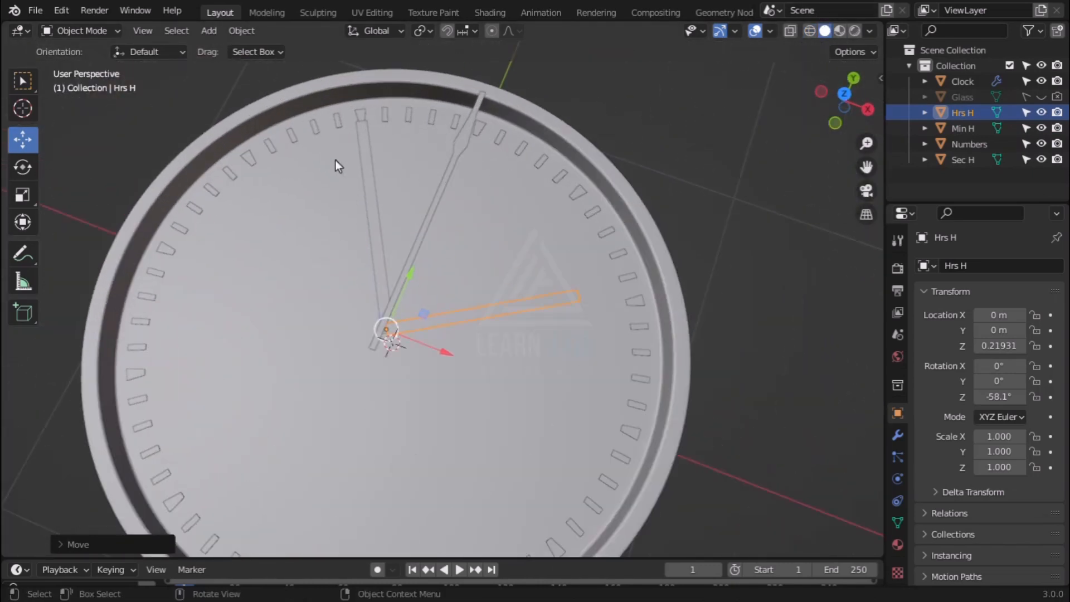
pyautogui.click(1002, 400)
pyautogui.write('0')
pyautogui.click(1002, 411)
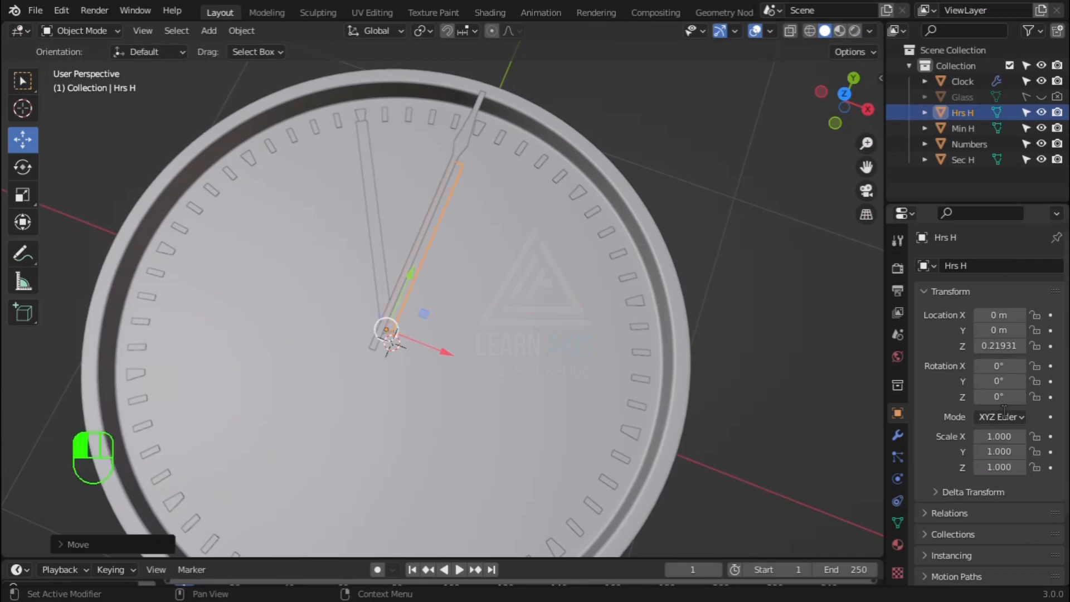
pyautogui.click(375, 239)
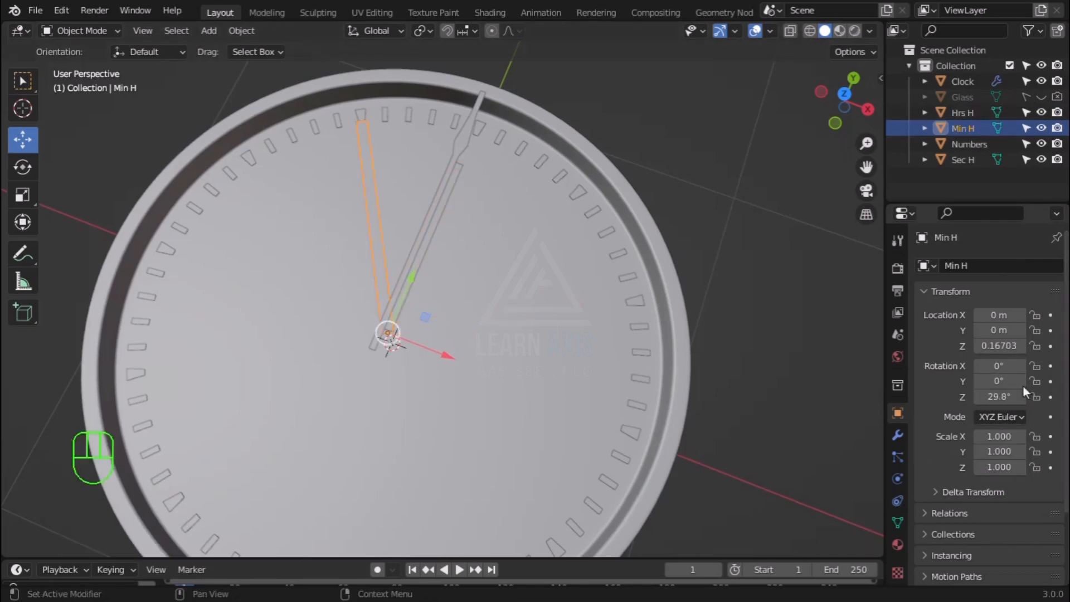
pyautogui.click(999, 396)
pyautogui.write('0')
pyautogui.press('Return')
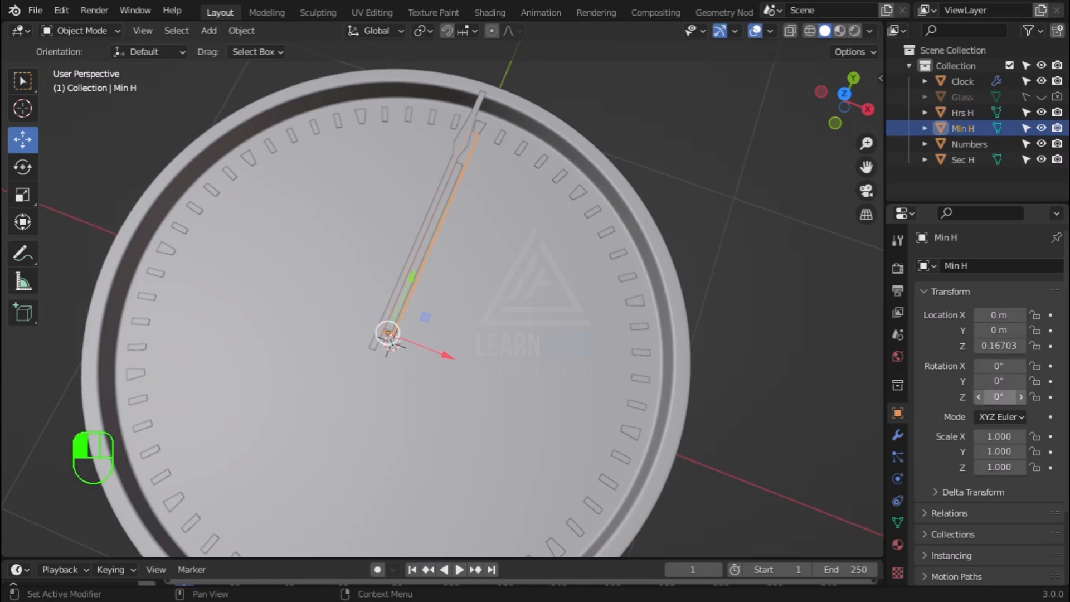
# Examine the spacing between the hour and minute hands and the clock face from low angles
pyautogui.scroll(3, 545, 224)
pyautogui.moveTo(545, 224); pyautogui.dragTo(575, 330, button='middle')
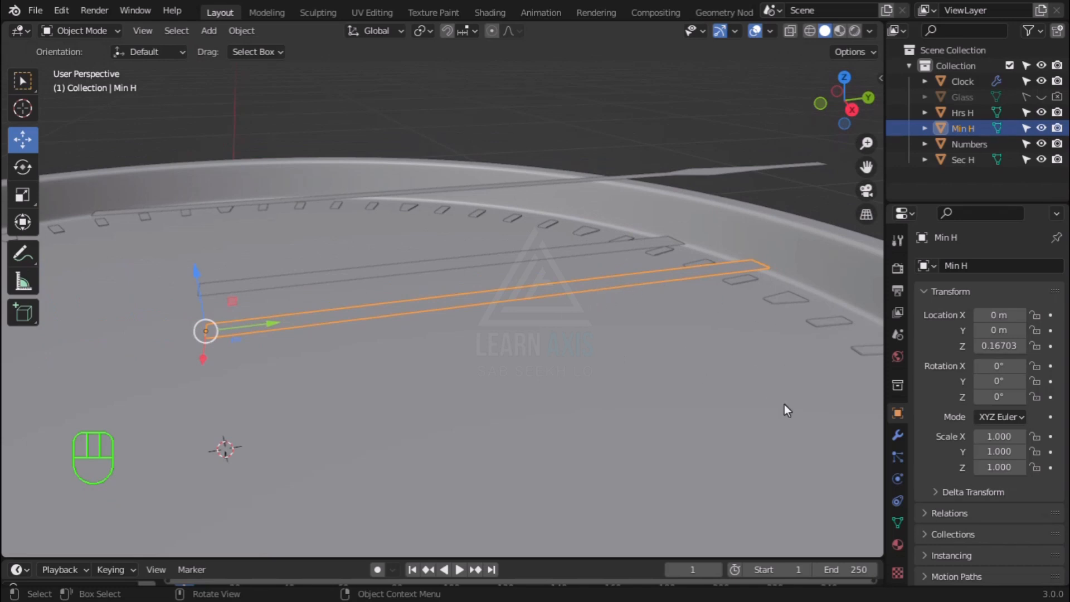
pyautogui.moveTo(784, 403); pyautogui.dragTo(785, 375, button='middle')
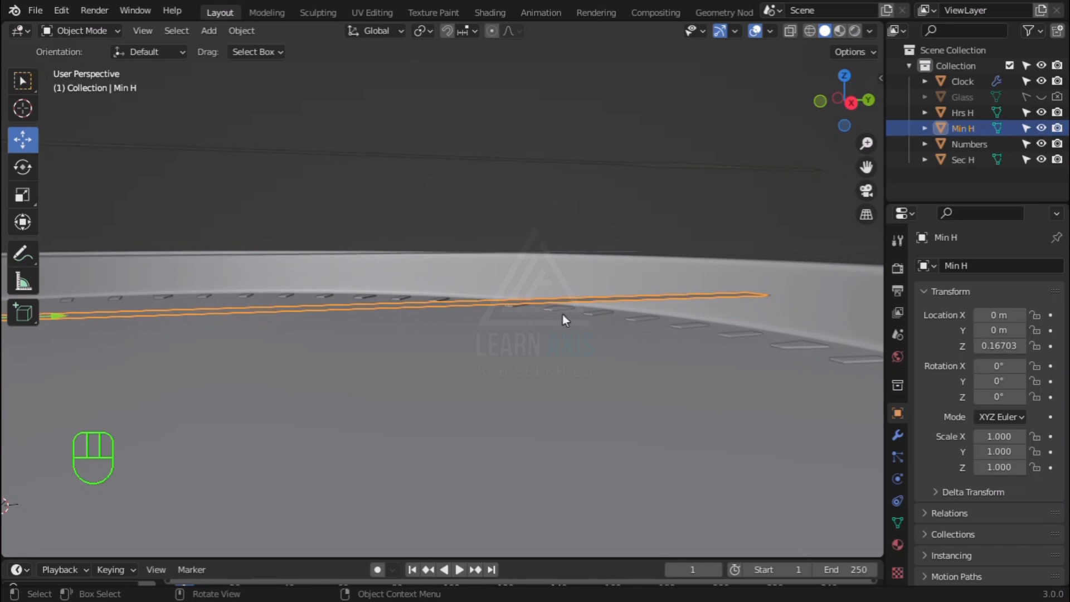
pyautogui.scroll(1, 675, 374)
pyautogui.scroll(-4, 675, 374)
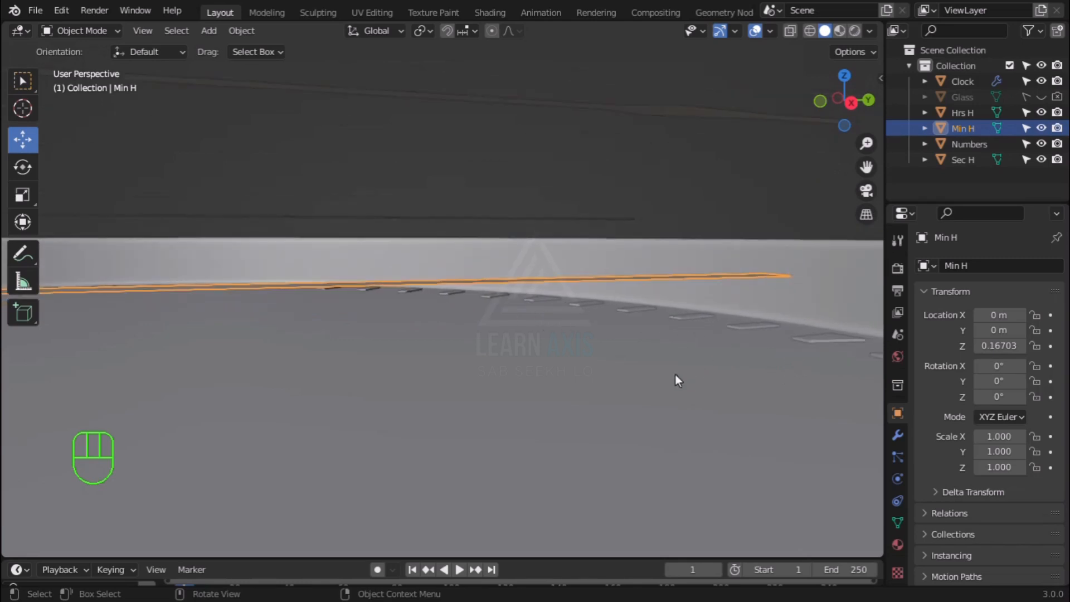
pyautogui.moveTo(546, 379); pyautogui.dragTo(538, 287, button='middle')
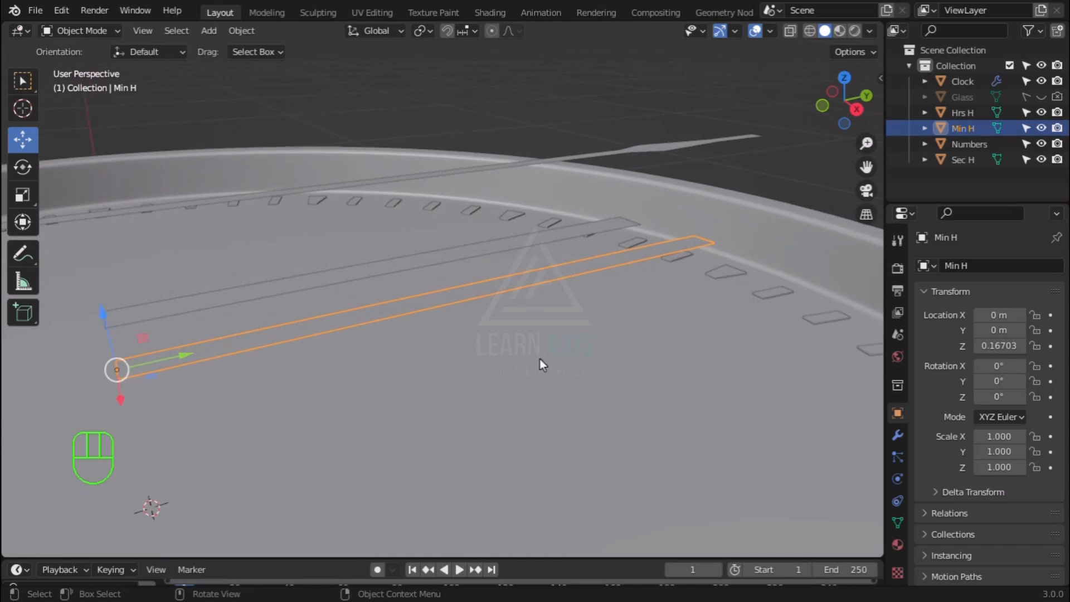
pyautogui.moveTo(540, 358); pyautogui.dragTo(594, 350, button='middle')
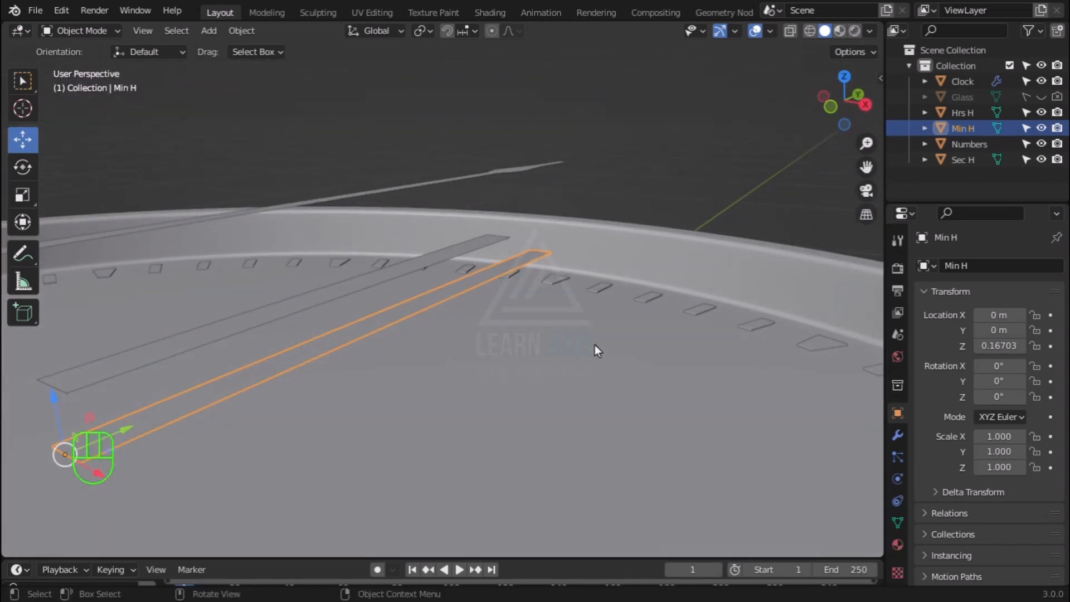
# Extrude the flat face of the Min H mesh upward by about 0.0086 m
pyautogui.press('Tab')
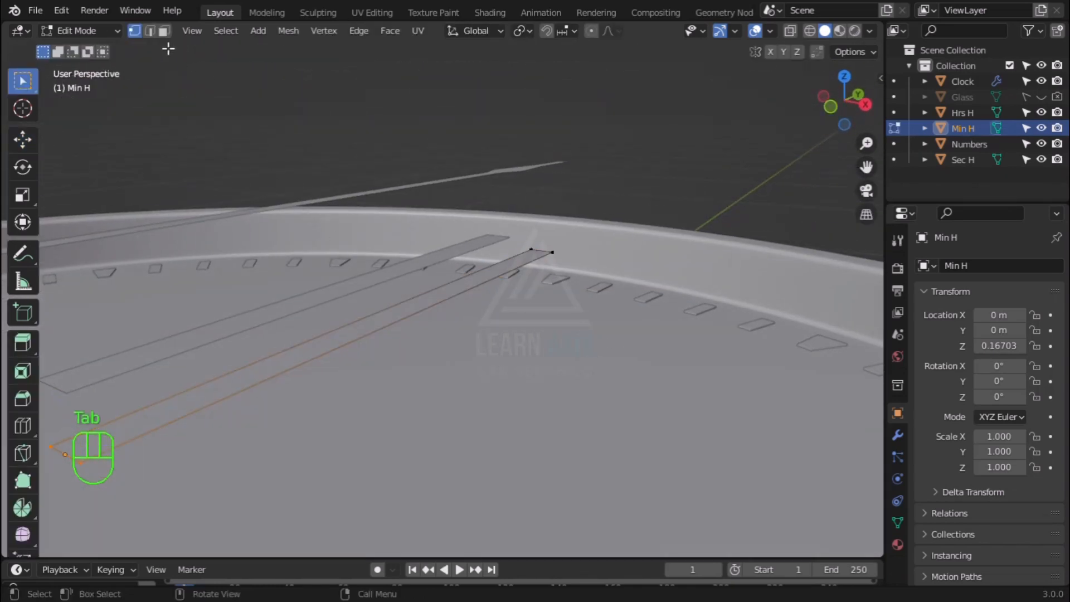
pyautogui.click(163, 31)
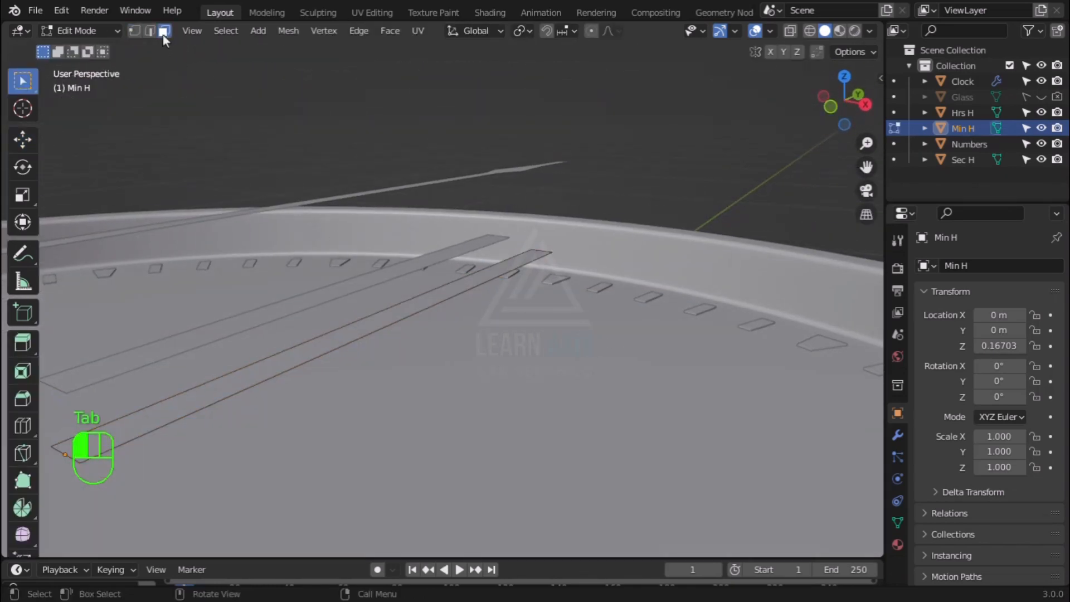
pyautogui.click(468, 286)
pyautogui.moveTo(585, 348); pyautogui.dragTo(692, 315, button='middle')
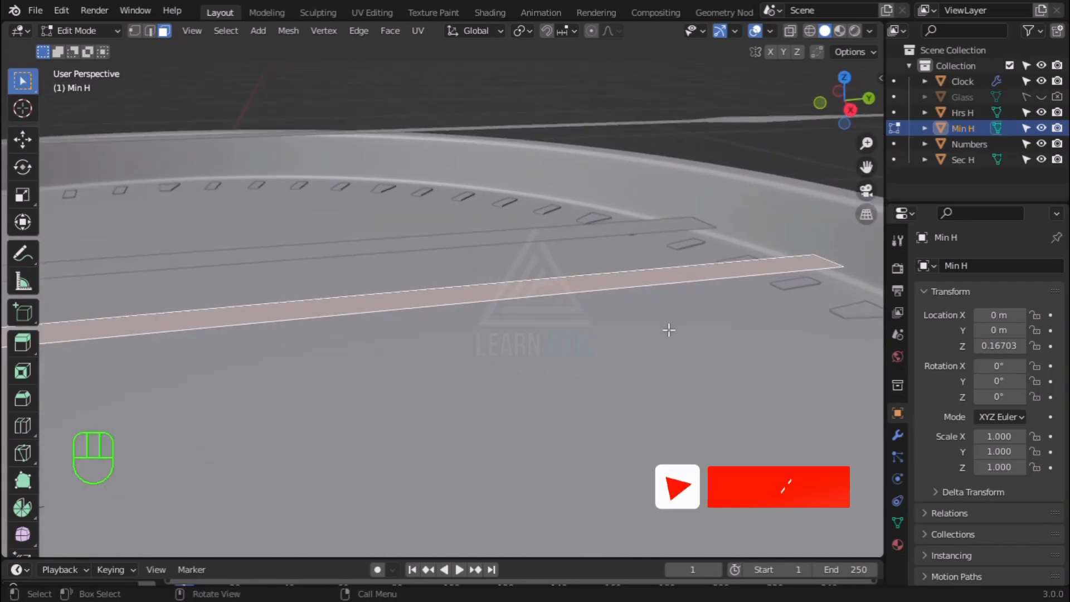
pyautogui.press('e')
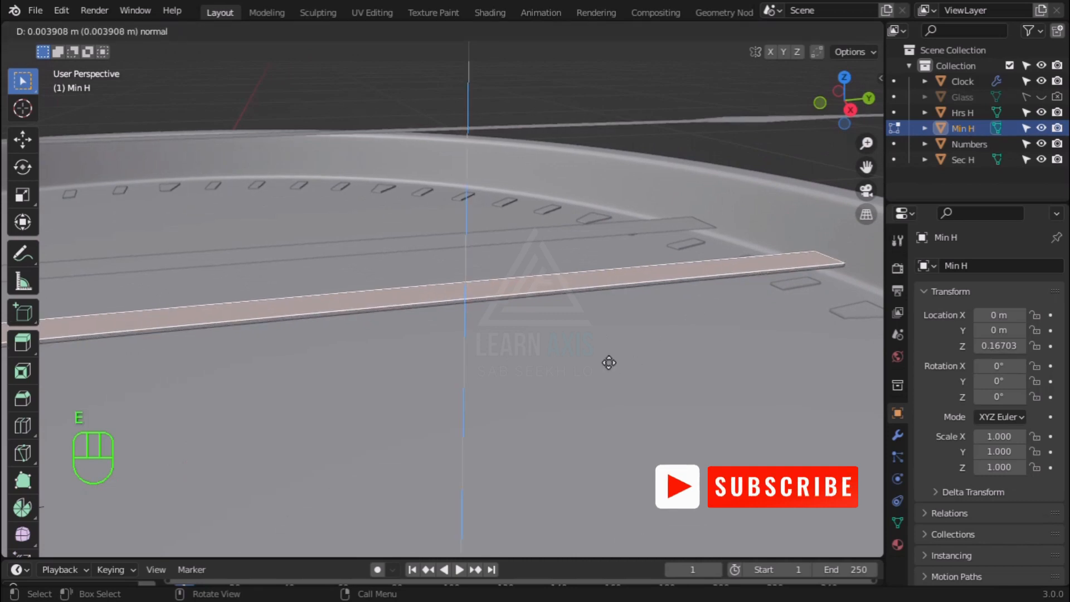
pyautogui.click(610, 357)
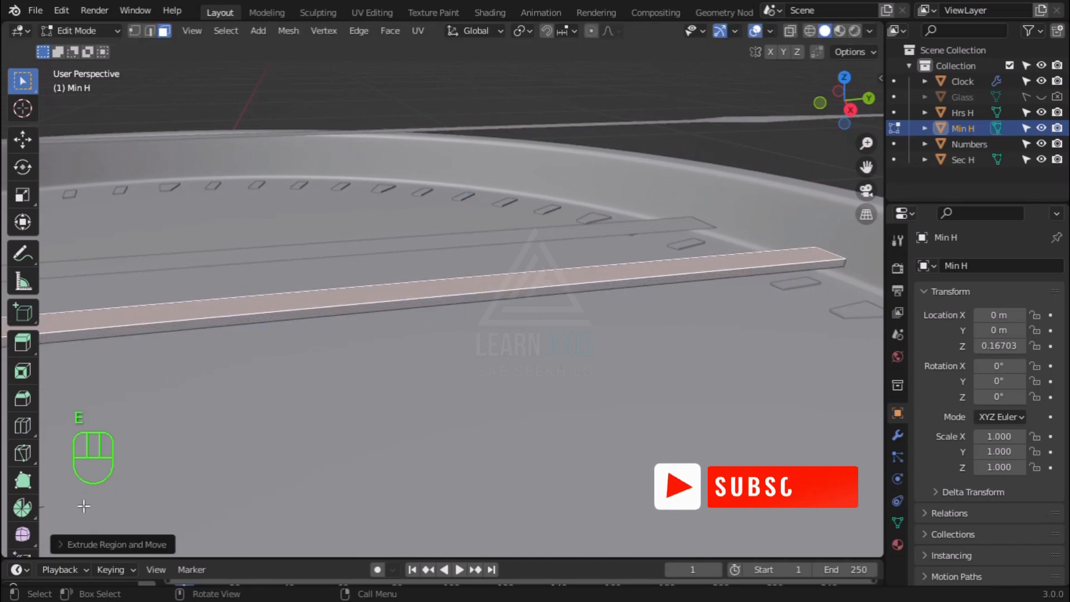
pyautogui.click(61, 549)
# Try extrusion heights of 0.05 m and 0.005 m along Z for the minute hand
pyautogui.click(209, 489)
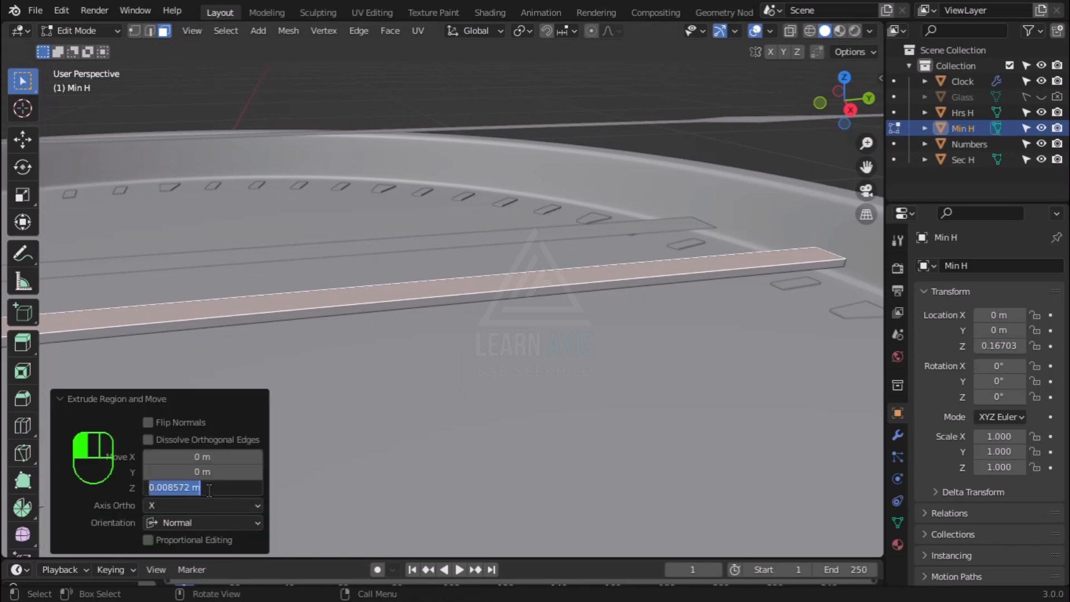
pyautogui.write('0.0')
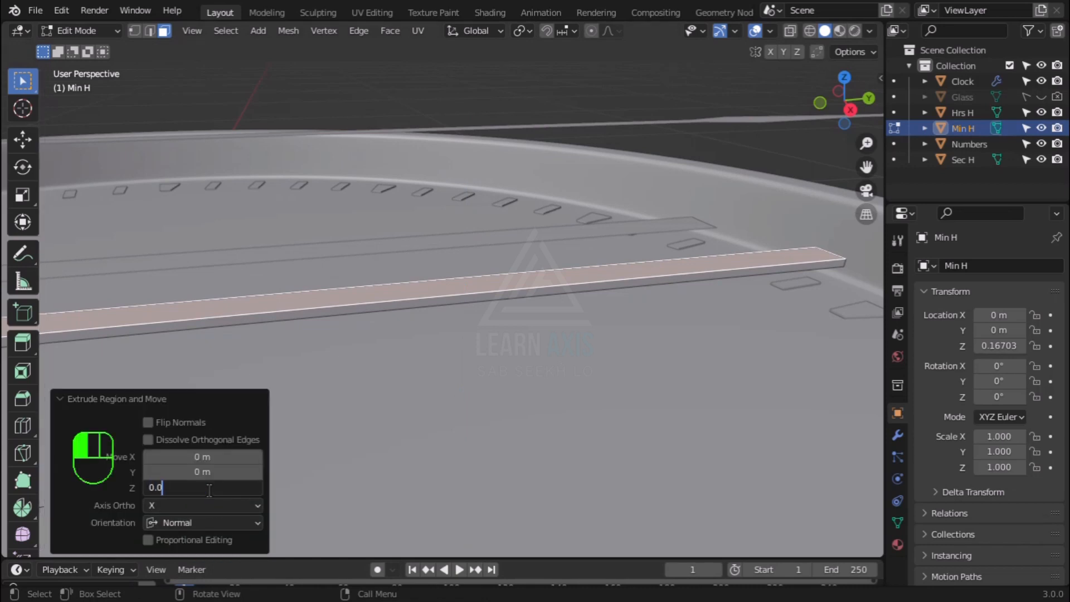
pyautogui.write('5')
pyautogui.press('Return')
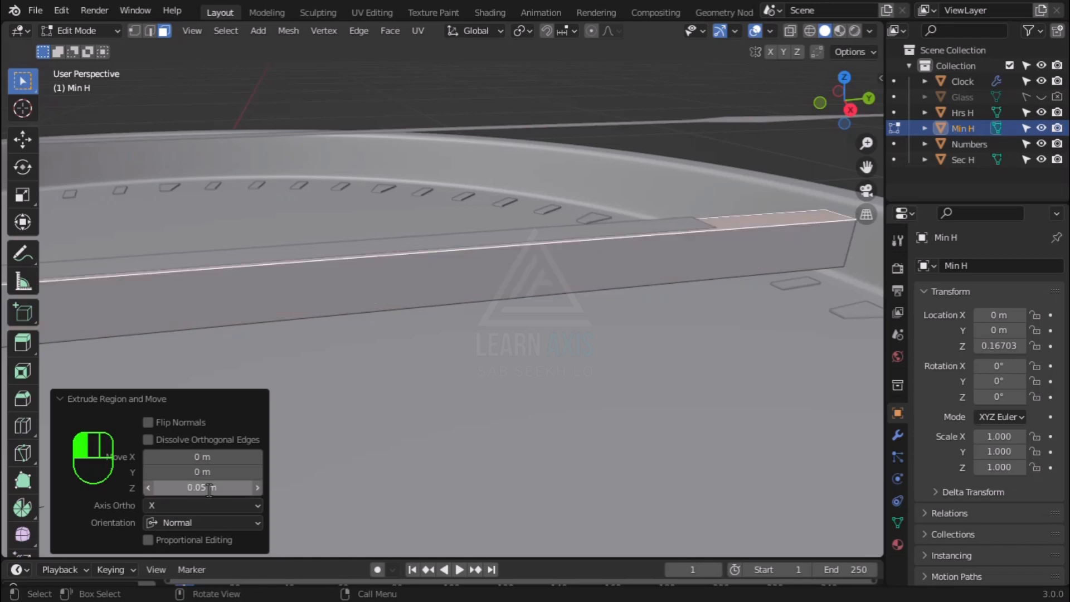
pyautogui.click(209, 488)
pyautogui.write('0.0')
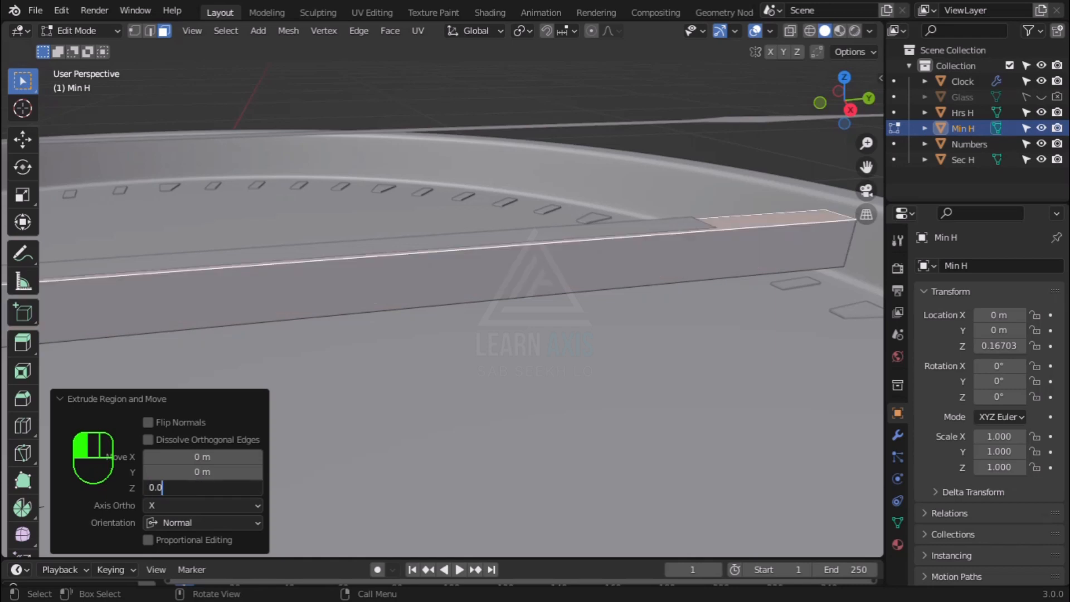
pyautogui.write('05')
pyautogui.press('Return')
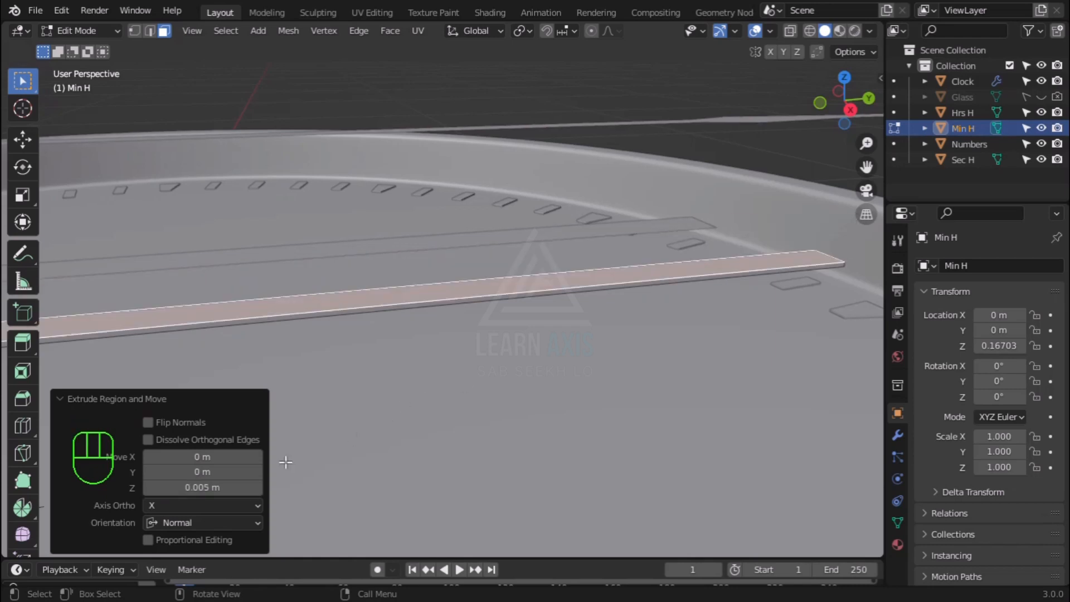
# Set the minute hand's extrusion height to 0.008 m along Z and return to Object Mode
pyautogui.click(209, 488)
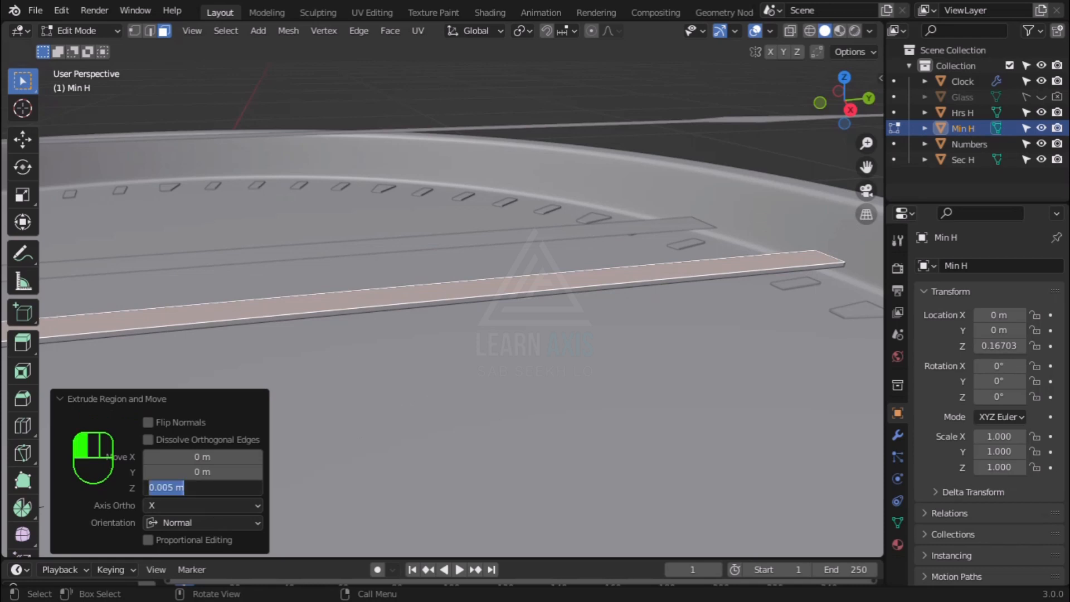
pyautogui.write('0.00')
pyautogui.press('Return')
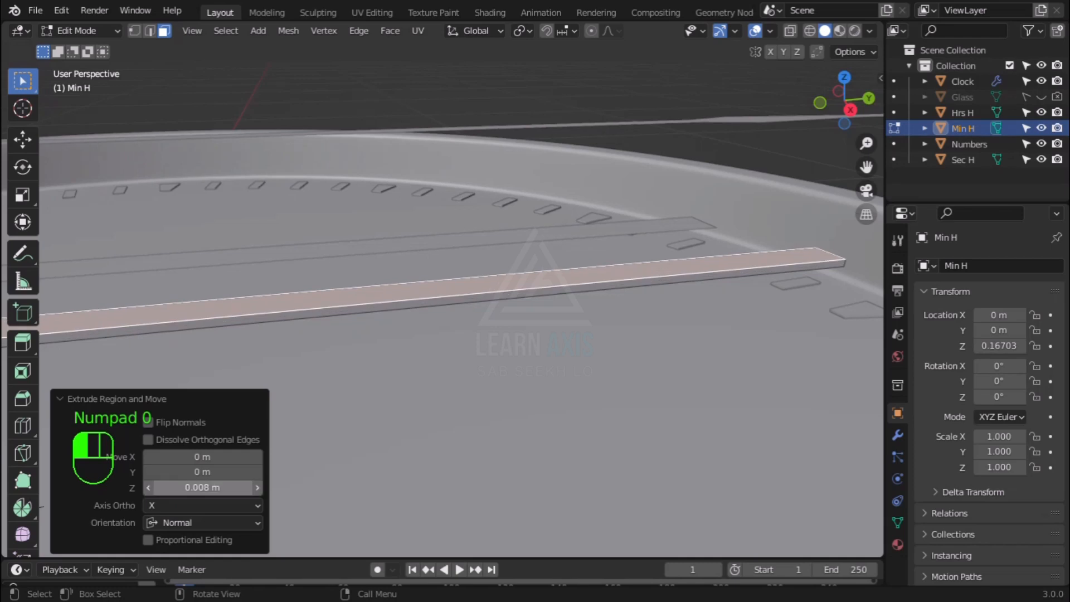
pyautogui.click(112, 398)
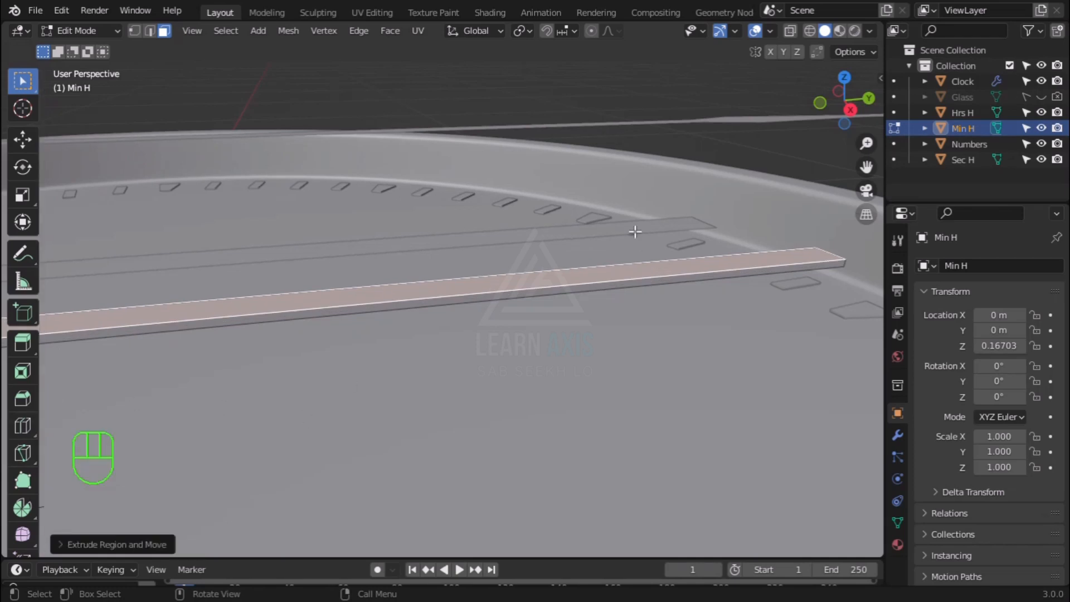
pyautogui.click(673, 250)
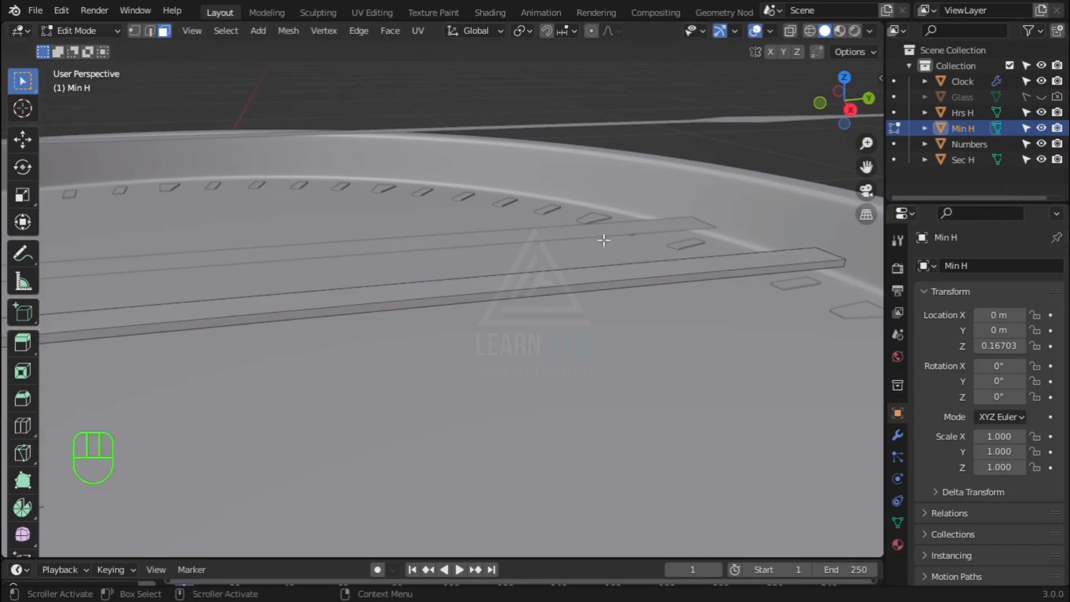
pyautogui.press('Tab')
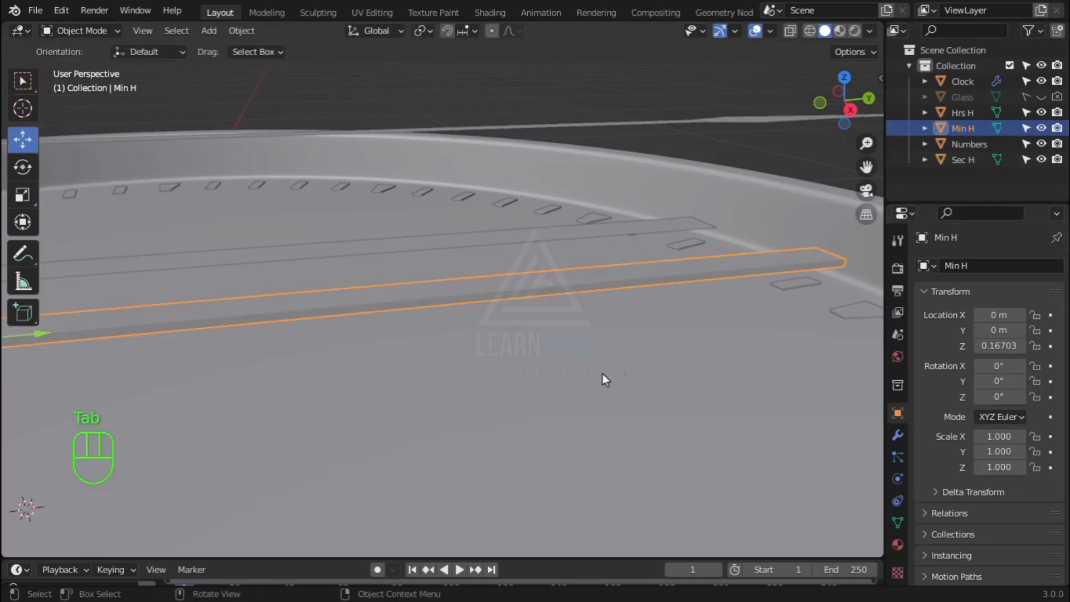
# Extrude the face of the Hrs H mesh 0.008 m along Z and return to Object Mode
pyautogui.click(972, 113)
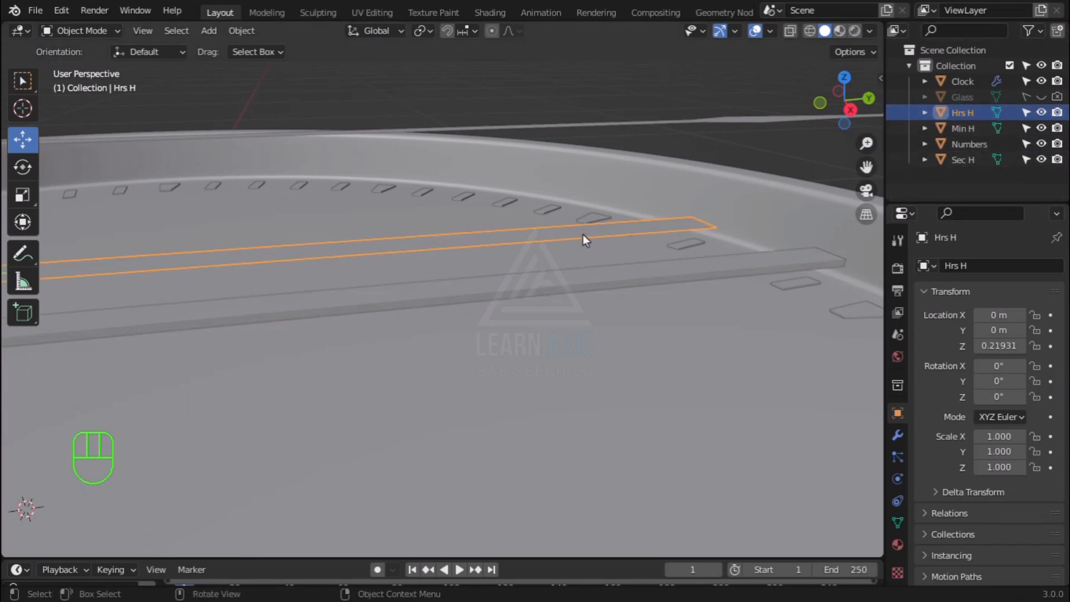
pyautogui.press('Tab')
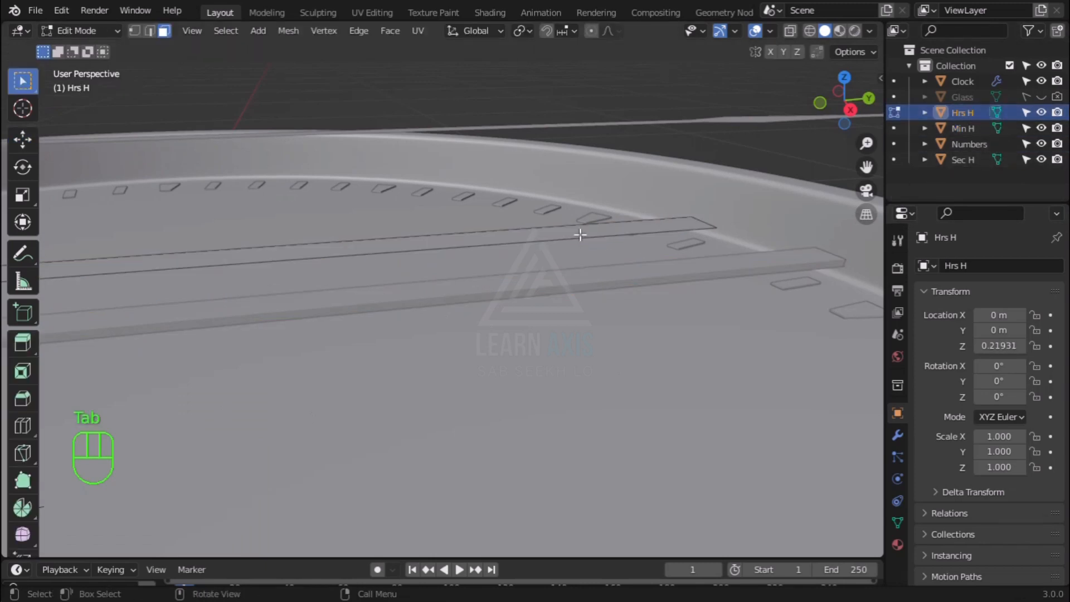
pyautogui.click(681, 228)
pyautogui.press('e')
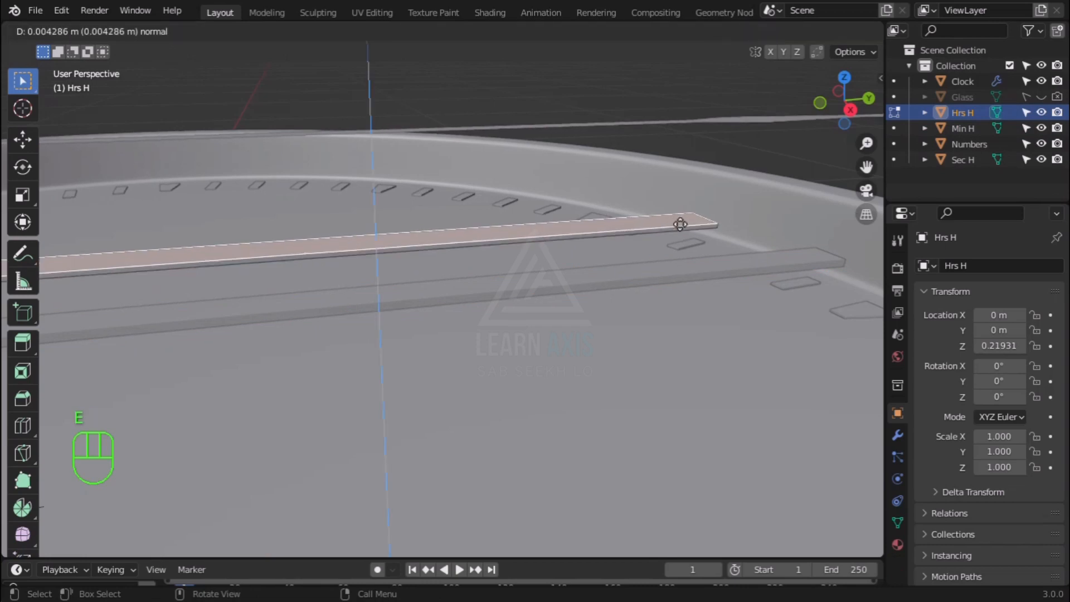
pyautogui.click(681, 219)
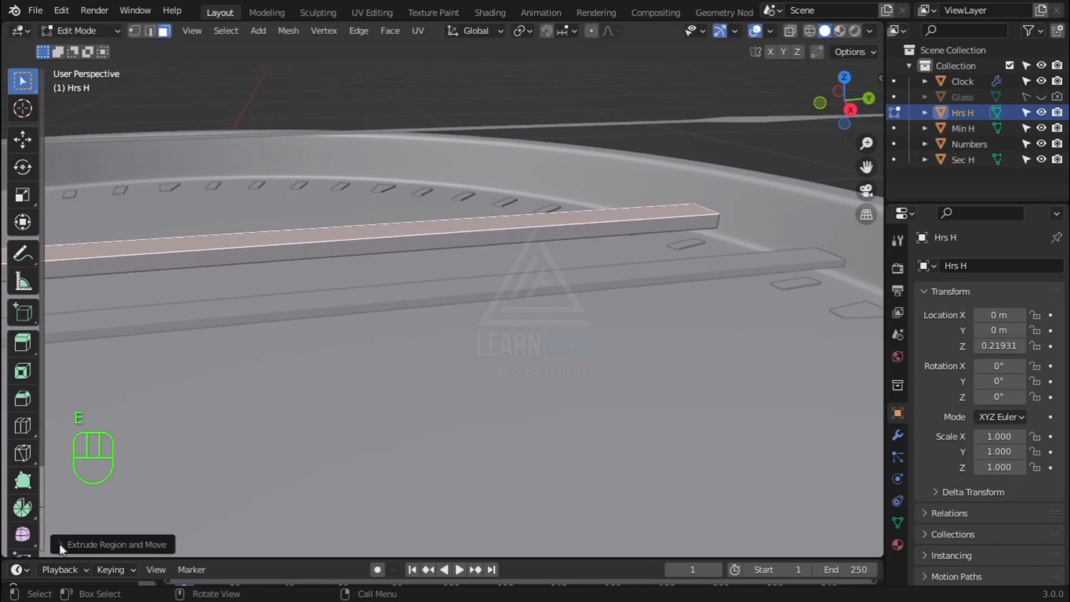
pyautogui.click(59, 545)
pyautogui.click(213, 486)
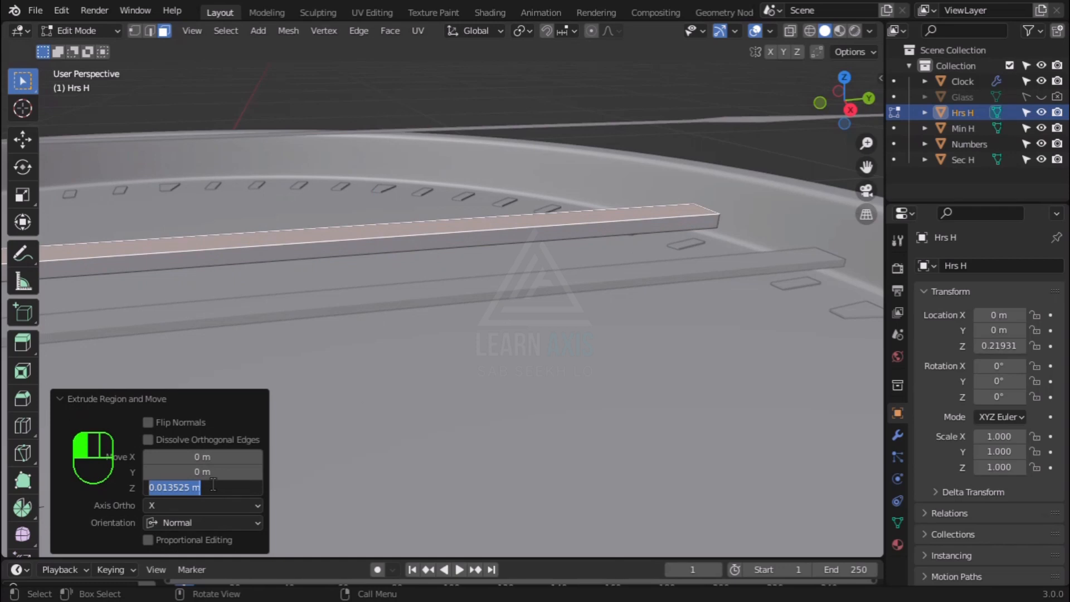
pyautogui.write('0.00')
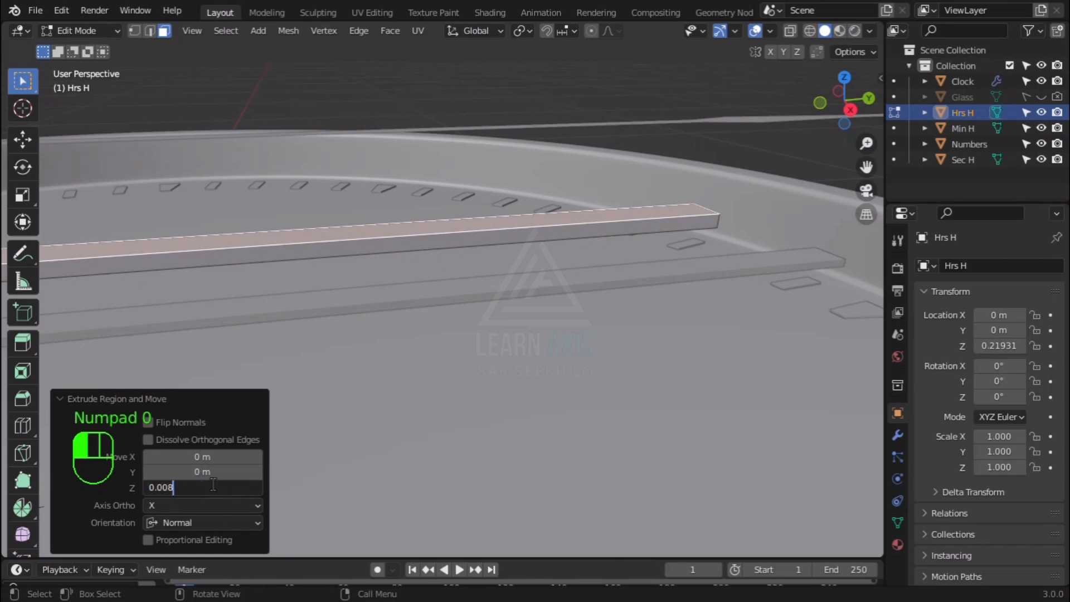
pyautogui.write('8')
pyautogui.press('Return')
pyautogui.press('Tab')
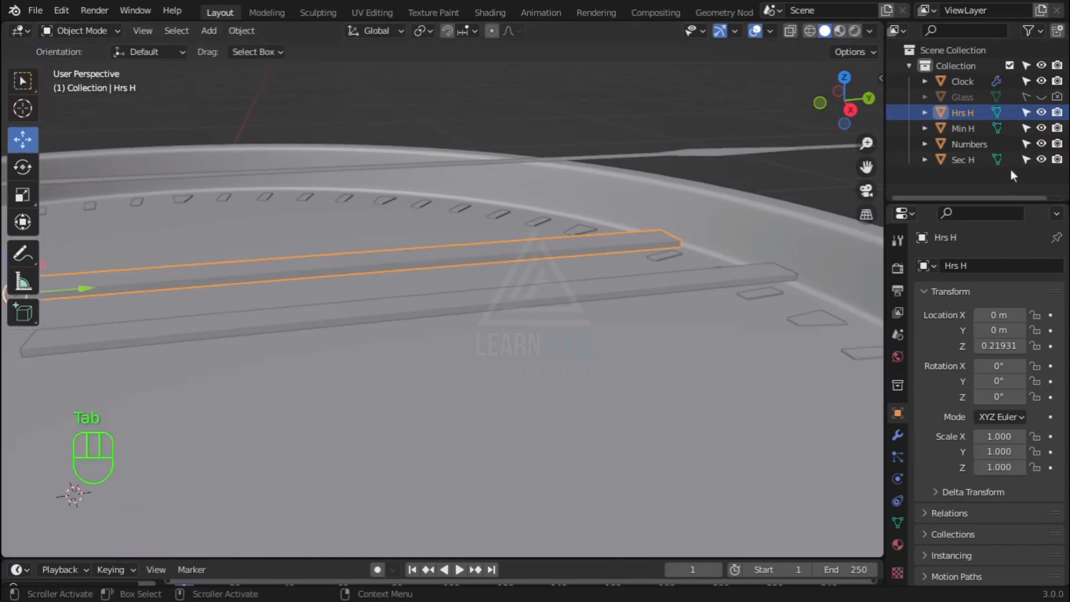
# Extrude the face of the Sec H mesh 0.008 m along Z and return to Object Mode
pyautogui.click(964, 160)
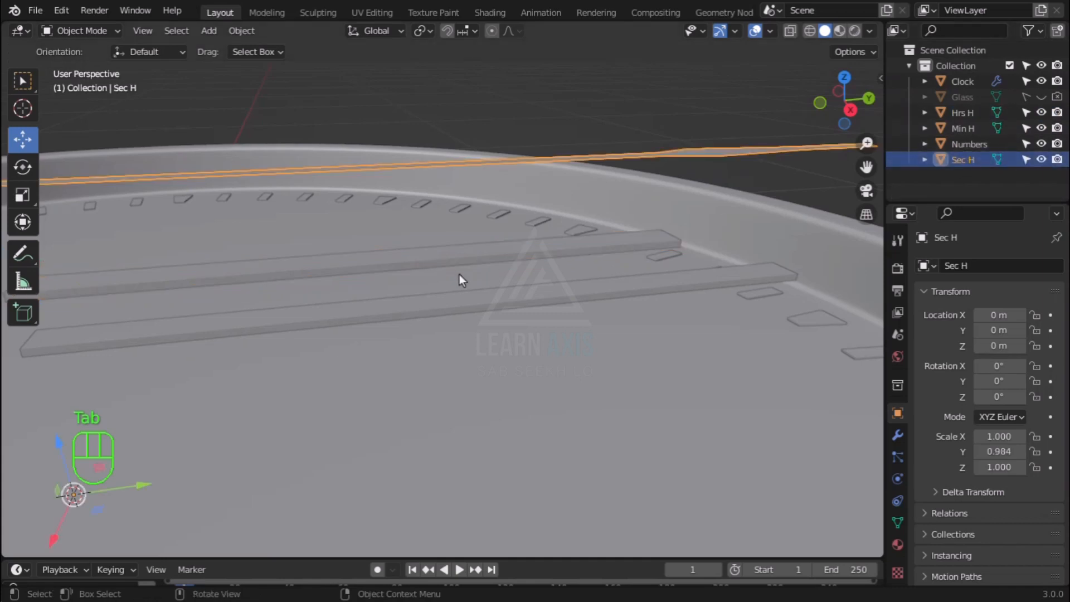
pyautogui.moveTo(459, 274); pyautogui.dragTo(519, 257, button='middle')
pyautogui.press('Tab')
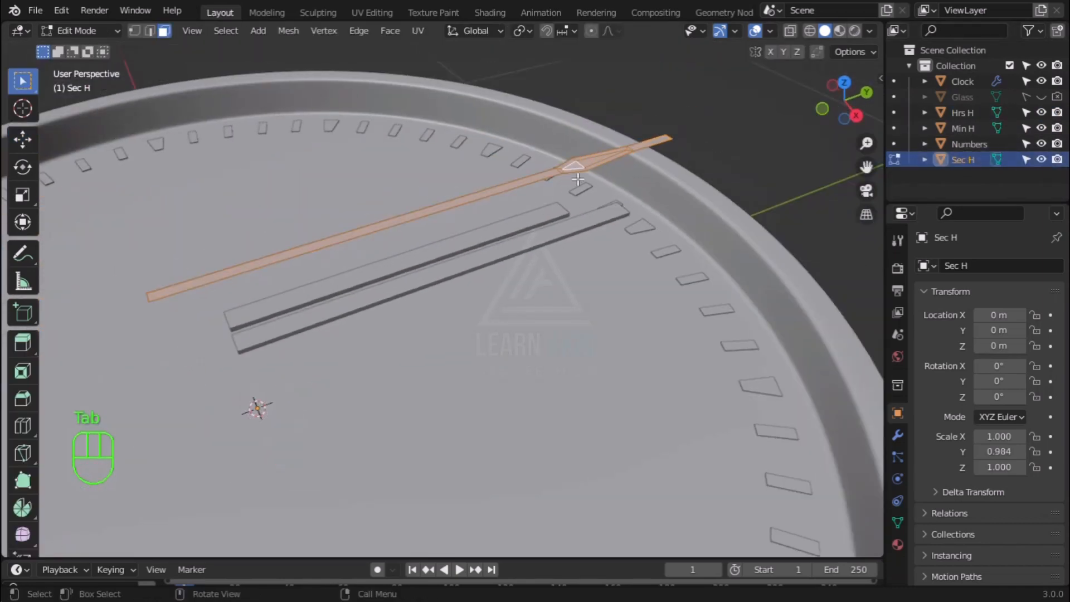
pyautogui.scroll(4, 589, 169)
pyautogui.moveTo(653, 251); pyautogui.dragTo(628, 228, button='middle')
pyautogui.press('e')
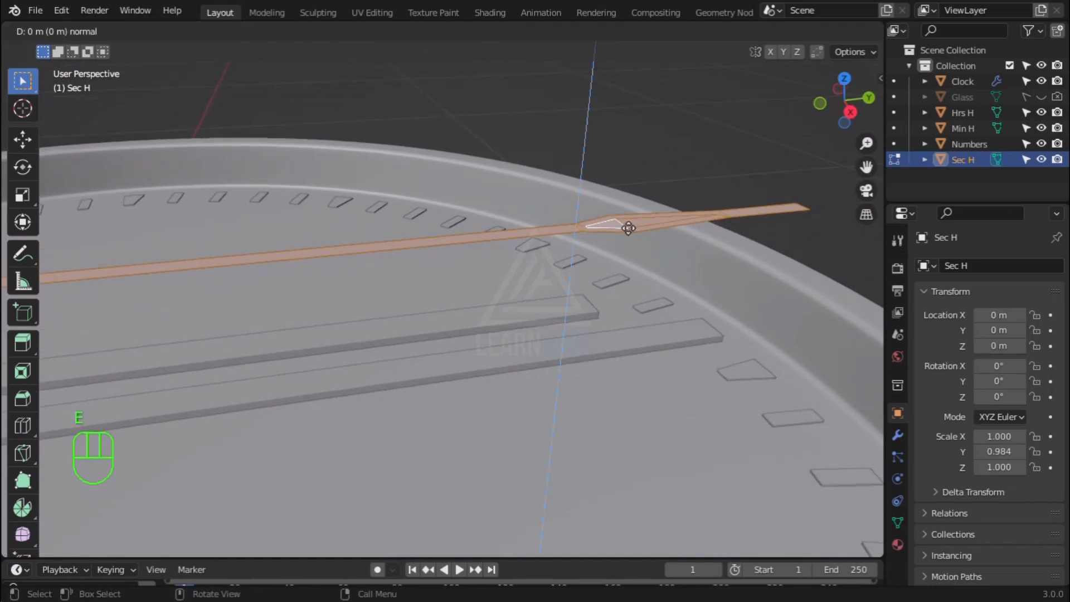
pyautogui.click(464, 306)
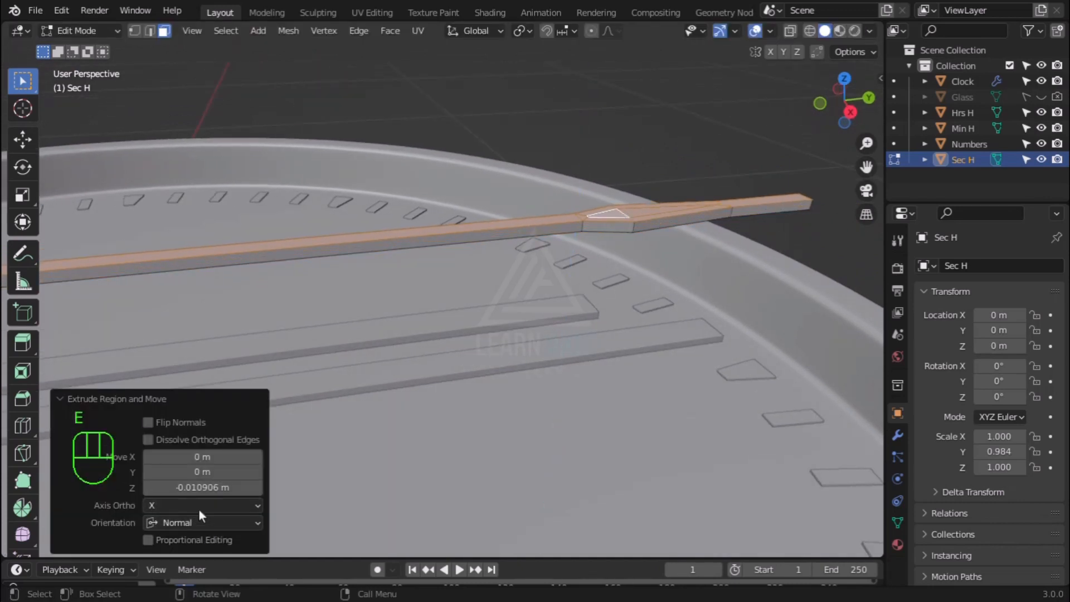
pyautogui.click(203, 488)
pyautogui.write('0')
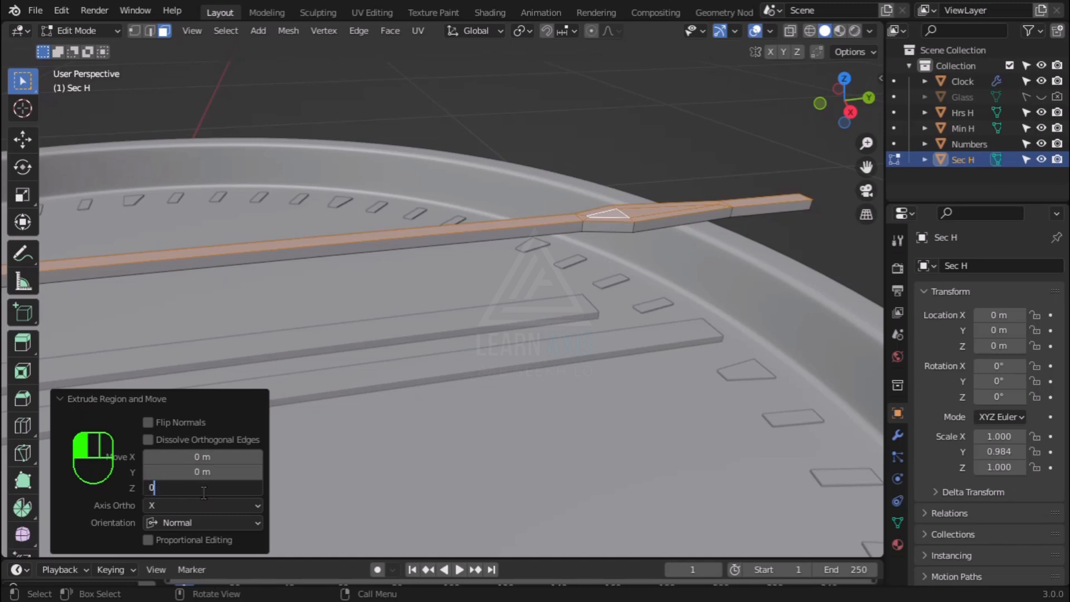
pyautogui.write('.008')
pyautogui.press('Return')
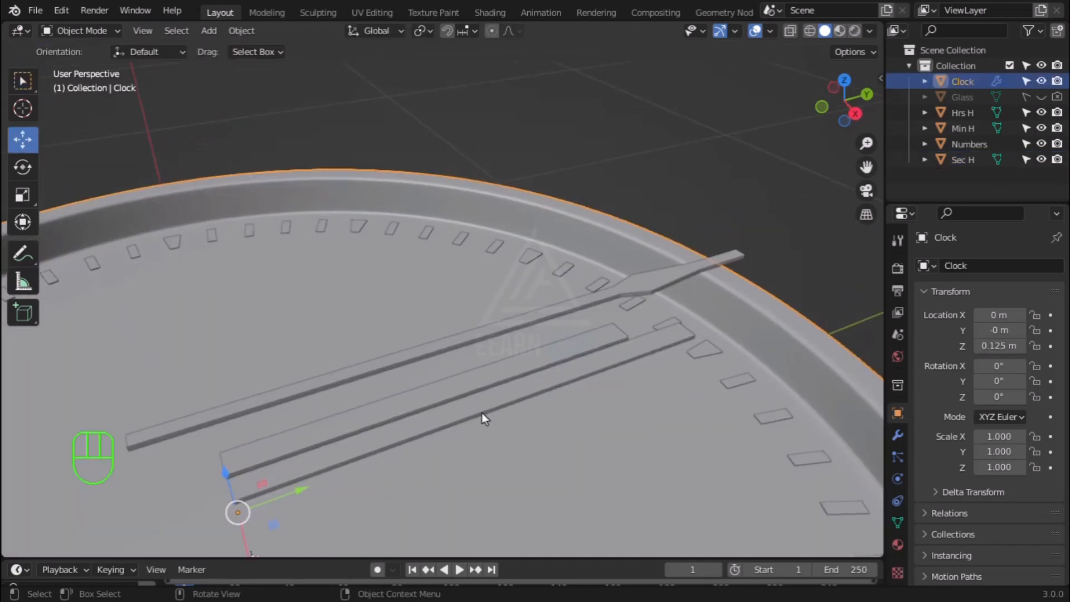
# Lower the minute hand about 0.06 m along Z so it sits just above the clock face markers
pyautogui.moveTo(483, 413); pyautogui.dragTo(526, 302, button='middle')
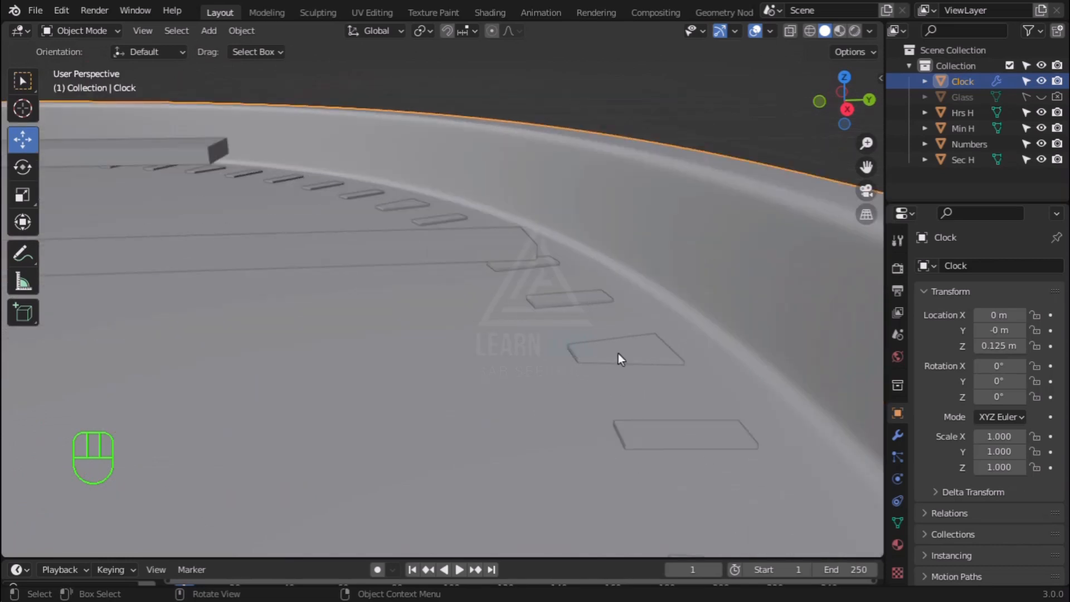
pyautogui.moveTo(521, 366); pyautogui.dragTo(469, 362, button='middle')
pyautogui.scroll(-4, 469, 362)
pyautogui.scroll(5, 156, 391)
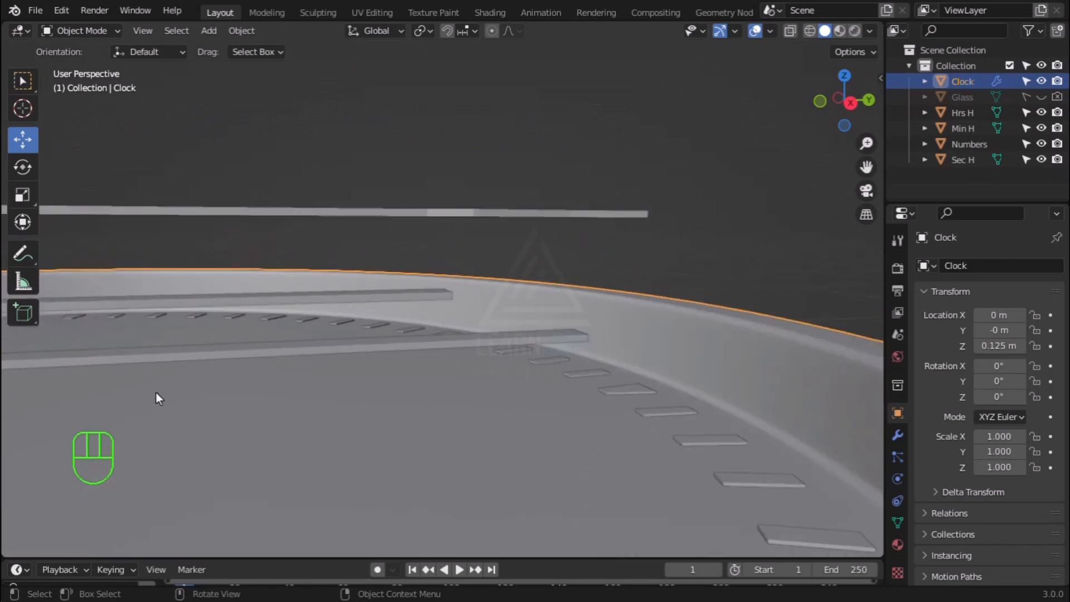
pyautogui.click(783, 317)
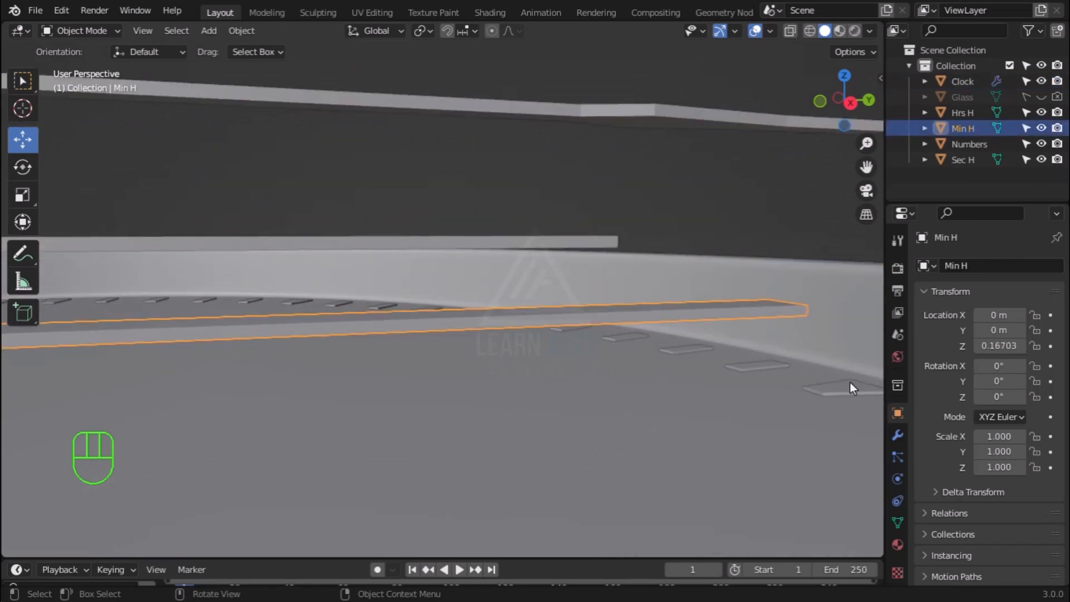
pyautogui.press('g')
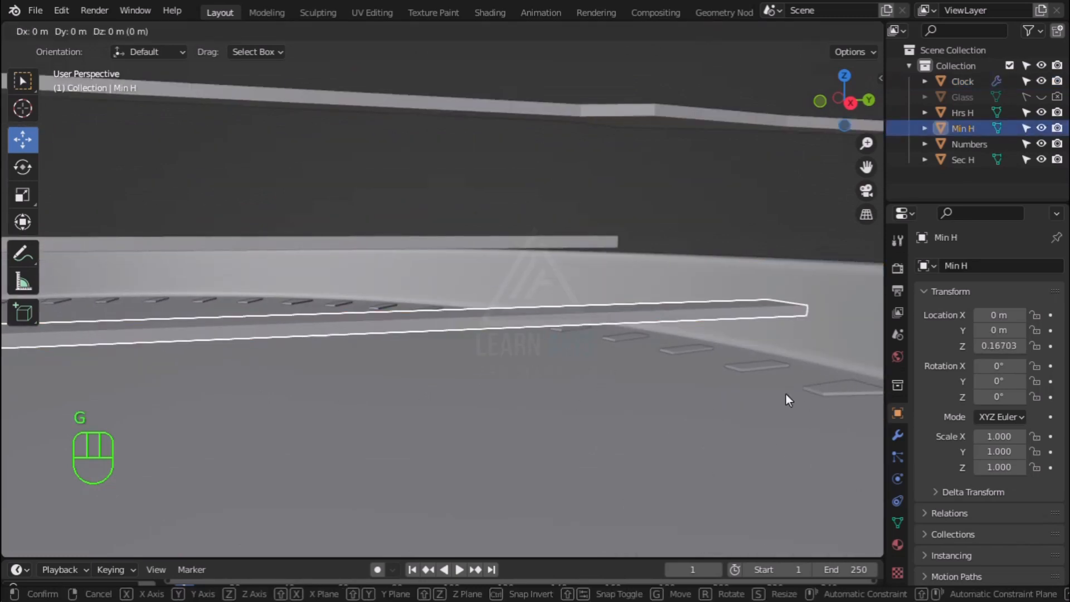
pyautogui.press('z')
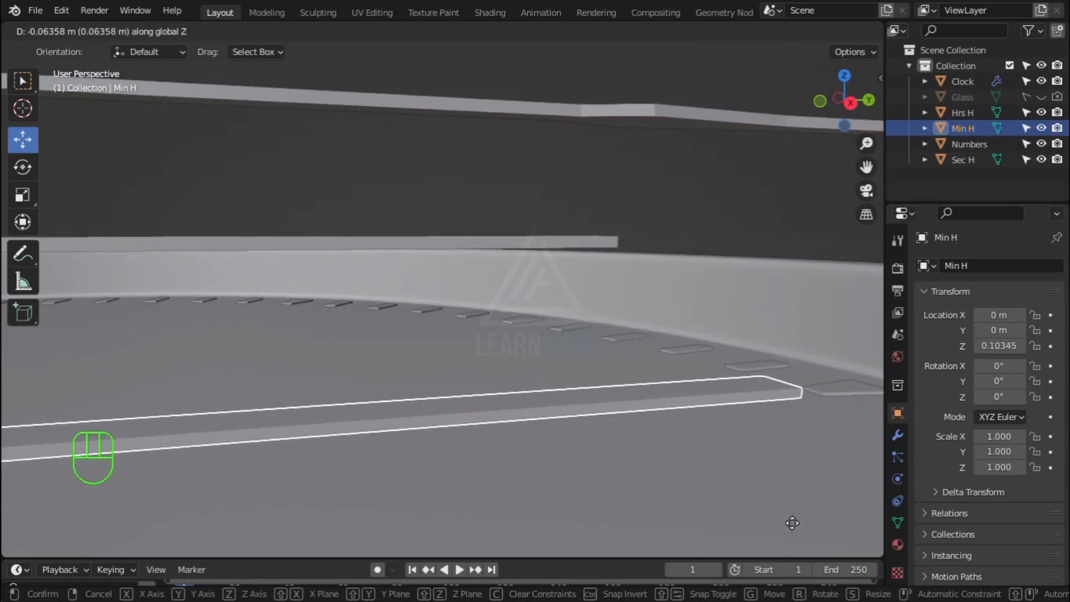
pyautogui.click(796, 515)
# Lower the hour hand about 0.1015 m along Z so it rests just above the minute hand
pyautogui.moveTo(810, 516); pyautogui.dragTo(474, 441, button='middle')
pyautogui.click(463, 367)
pyautogui.moveTo(485, 397); pyautogui.dragTo(520, 423, button='middle')
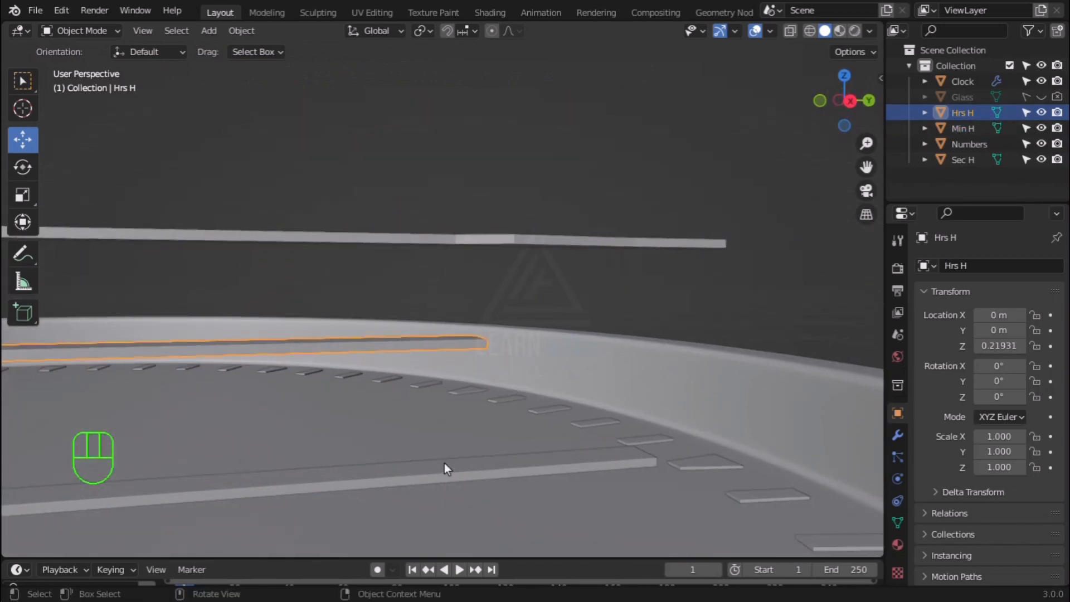
pyautogui.press('g')
pyautogui.press('z')
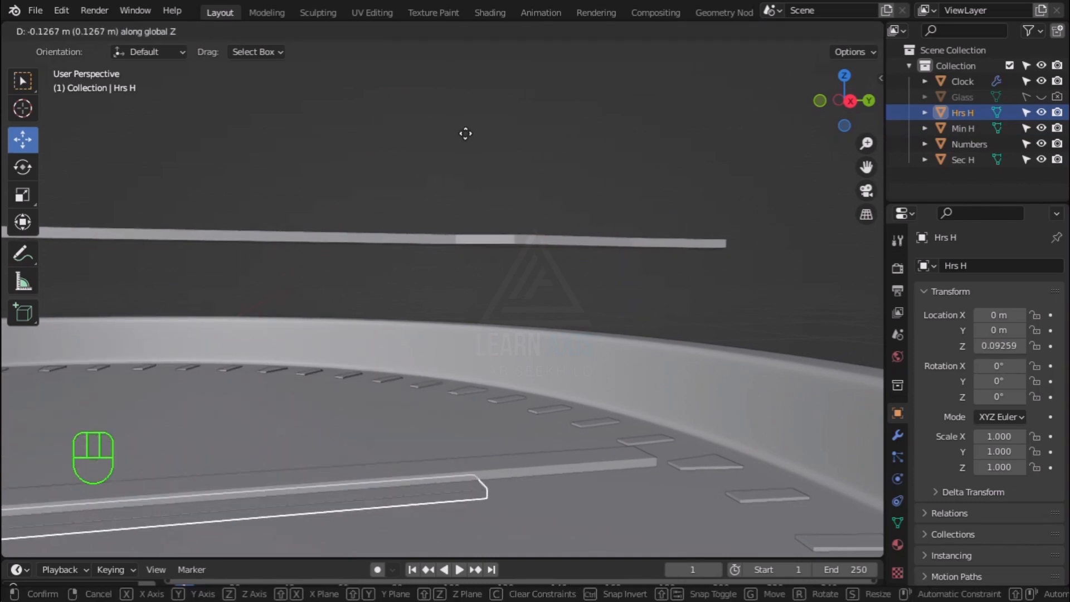
pyautogui.click(471, 92)
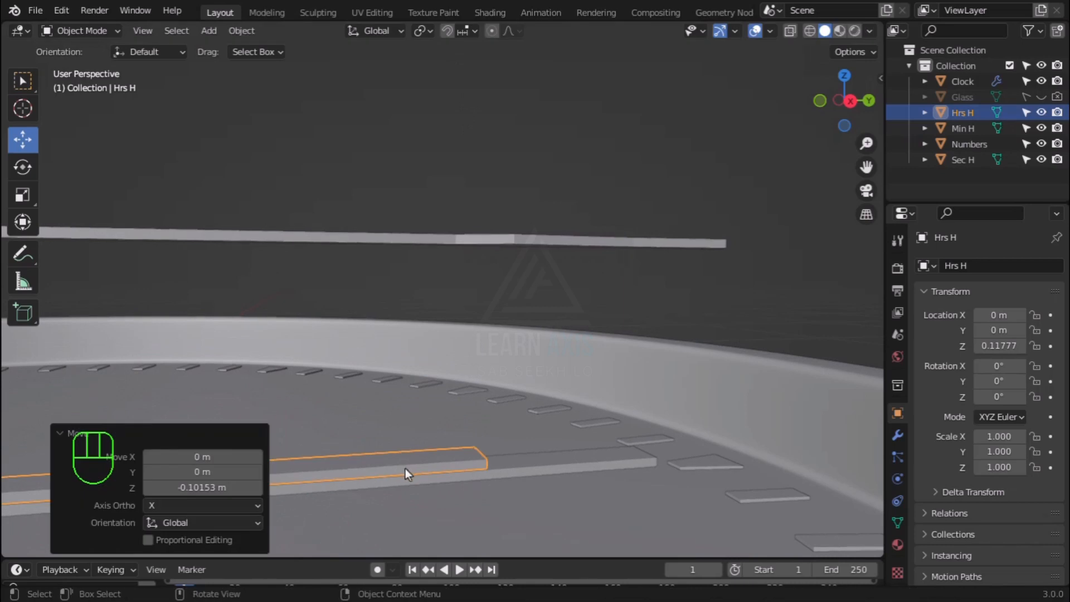
# Raise the hour hand about 0.0005 m along Z to leave a small gap above the minute hand
pyautogui.moveTo(406, 468); pyautogui.dragTo(449, 448, button='middle')
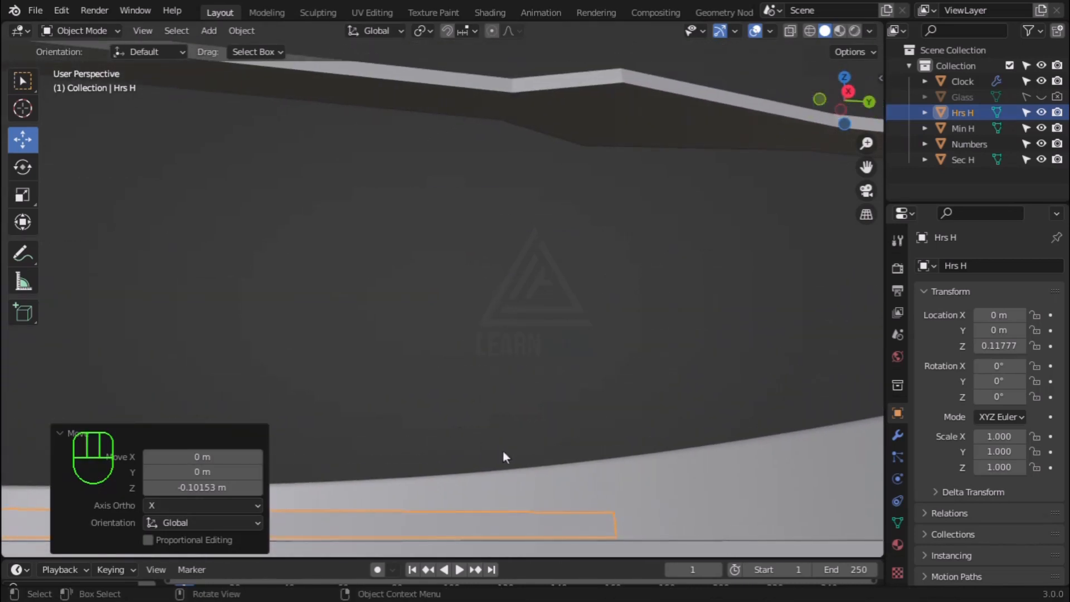
pyautogui.press('g')
pyautogui.press('z')
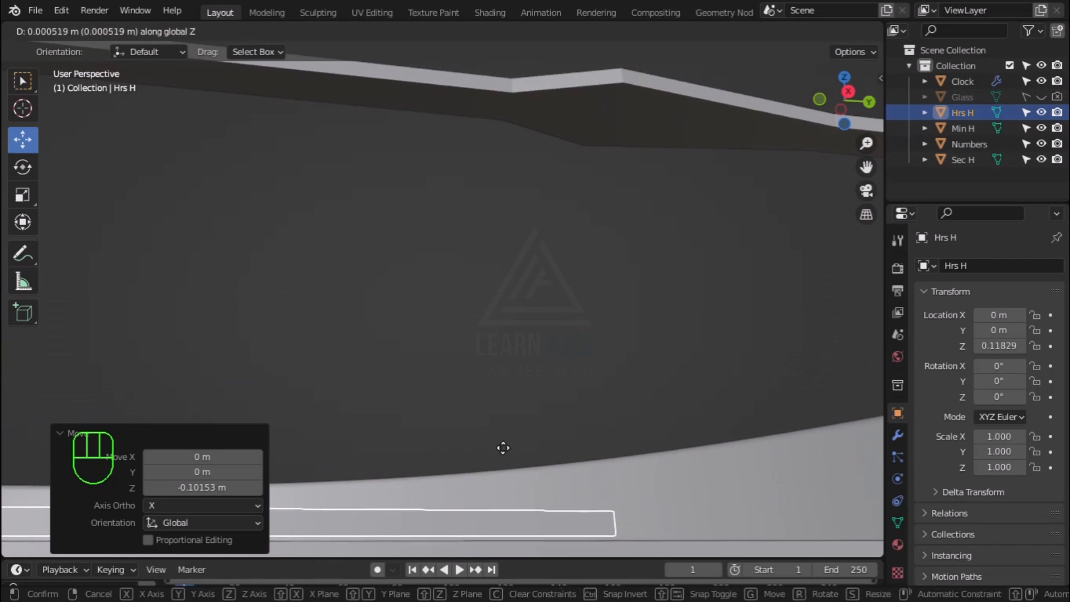
pyautogui.click(503, 447)
pyautogui.scroll(-5, 503, 448)
pyautogui.scroll(5, 488, 477)
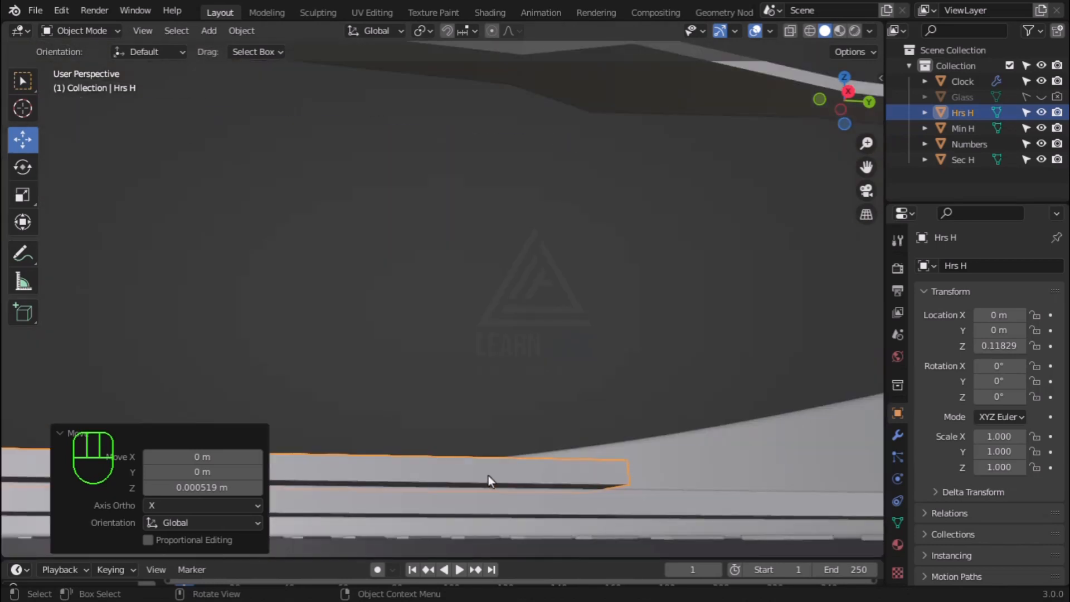
pyautogui.moveTo(488, 476); pyautogui.dragTo(485, 526, button='middle')
pyautogui.scroll(-3, 489, 485)
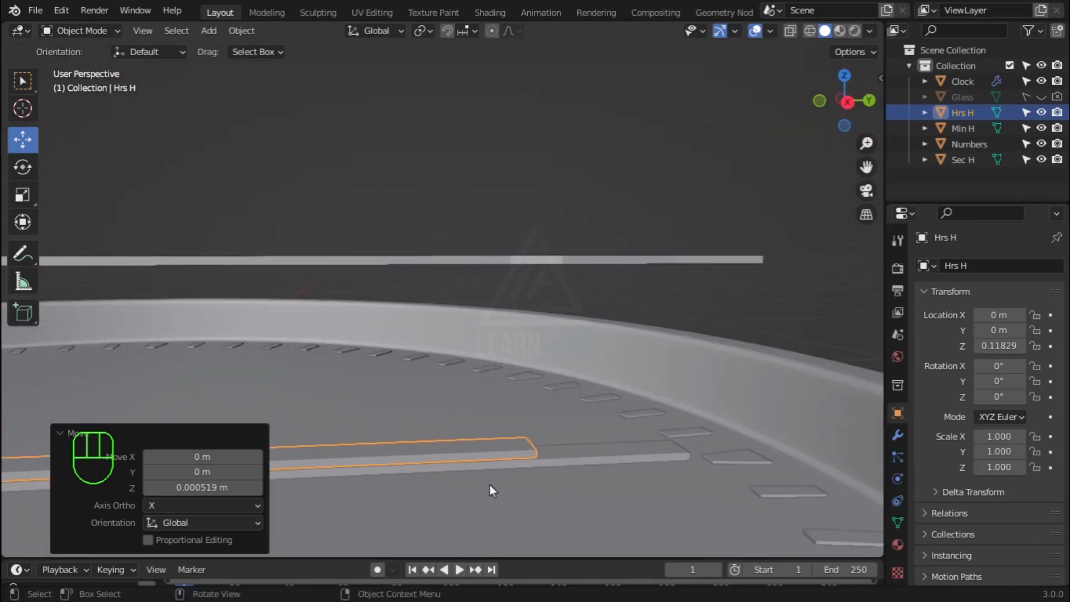
# Lower the second hand about 0.179 m along Z so it sits just above the hour hand
pyautogui.scroll(-2, 490, 485)
pyautogui.scroll(2, 493, 485)
pyautogui.moveTo(562, 383)
pyautogui.mouseDown(button='middle')
pyautogui.moveTo(557, 429)
pyautogui.moveTo(557, 402)
pyautogui.mouseUp(button='middle')
pyautogui.click(574, 265)
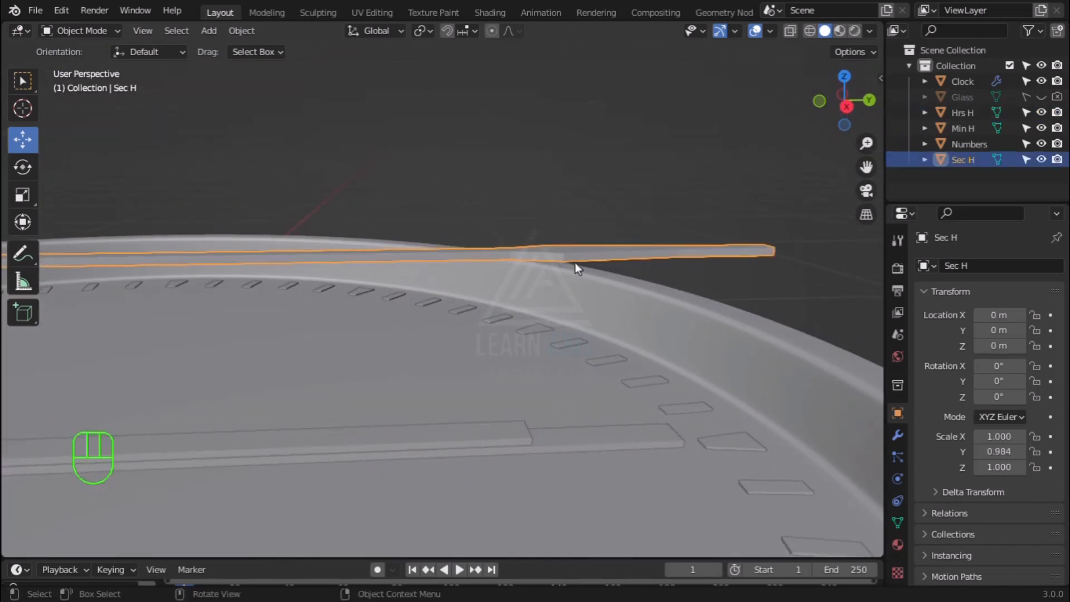
pyautogui.scroll(-3, 471, 353)
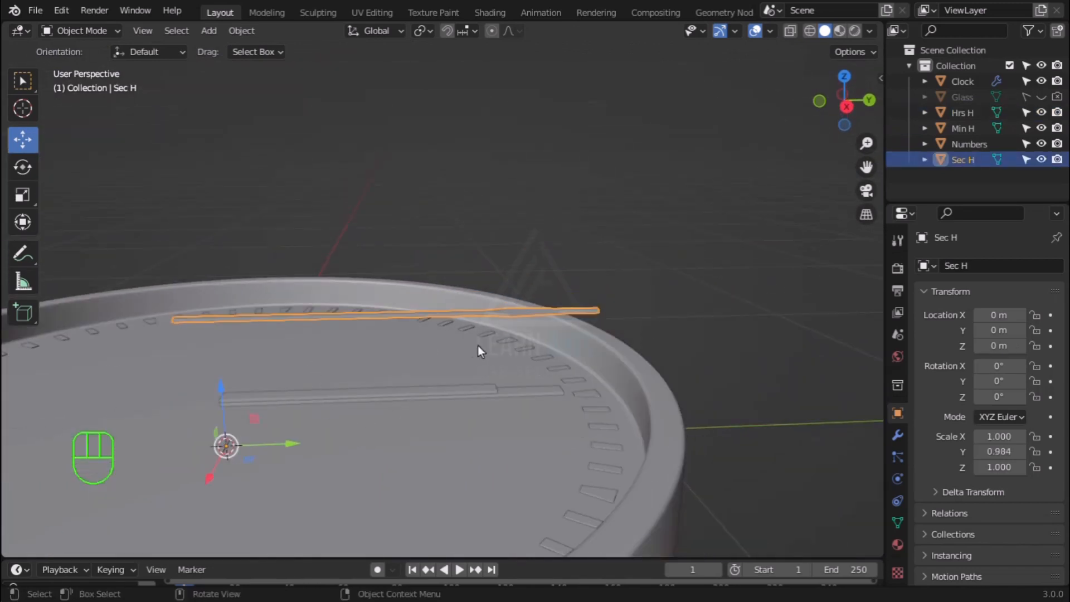
pyautogui.scroll(4, 540, 340)
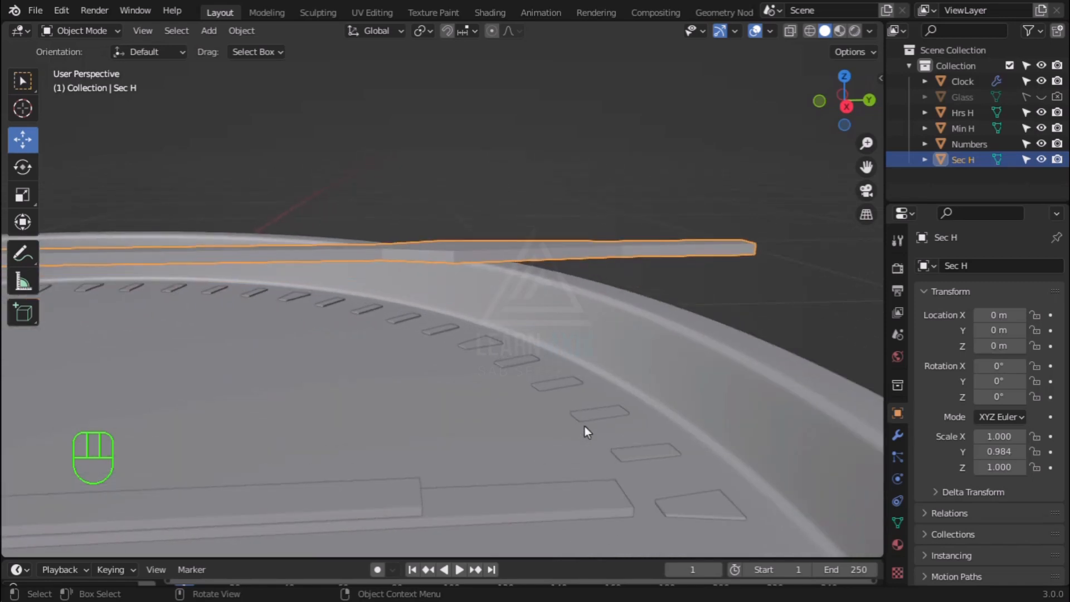
pyautogui.moveTo(606, 437); pyautogui.dragTo(572, 527, button='middle')
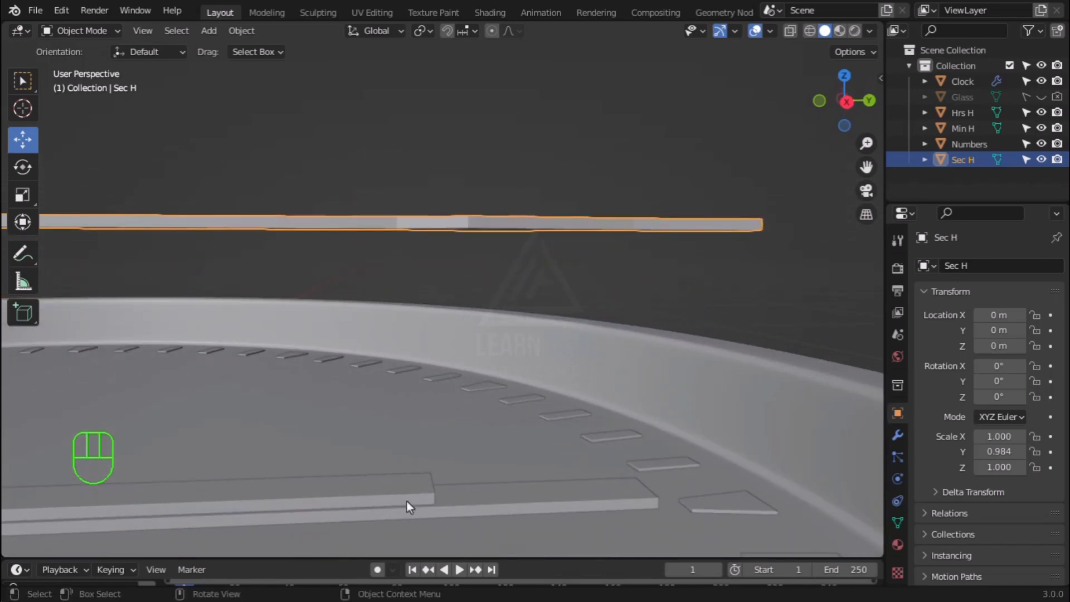
pyautogui.moveTo(406, 503); pyautogui.dragTo(430, 473, button='middle')
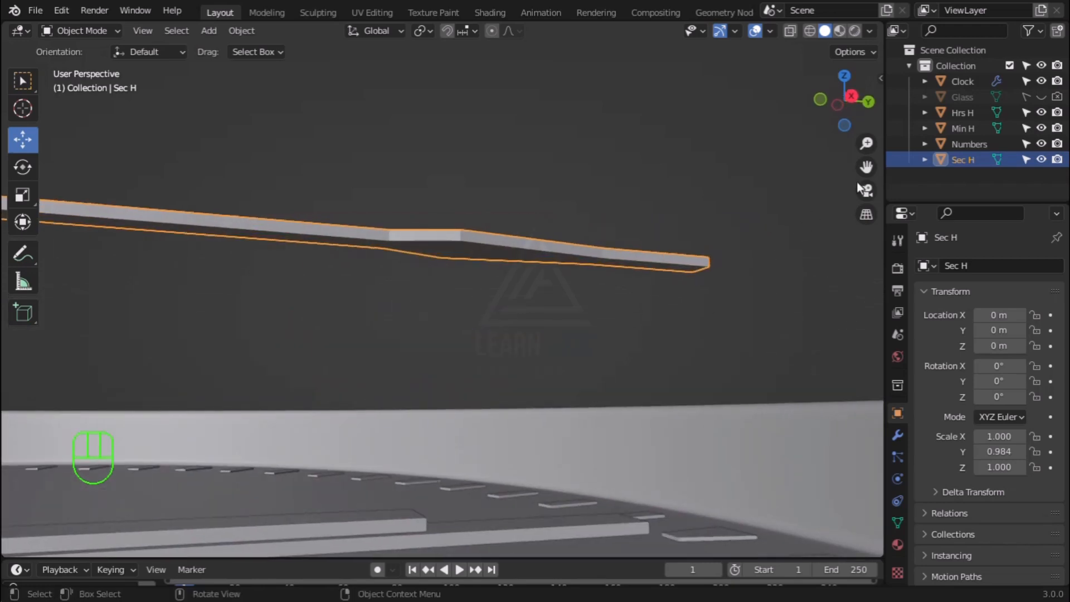
pyautogui.moveTo(859, 170); pyautogui.dragTo(872, 75)
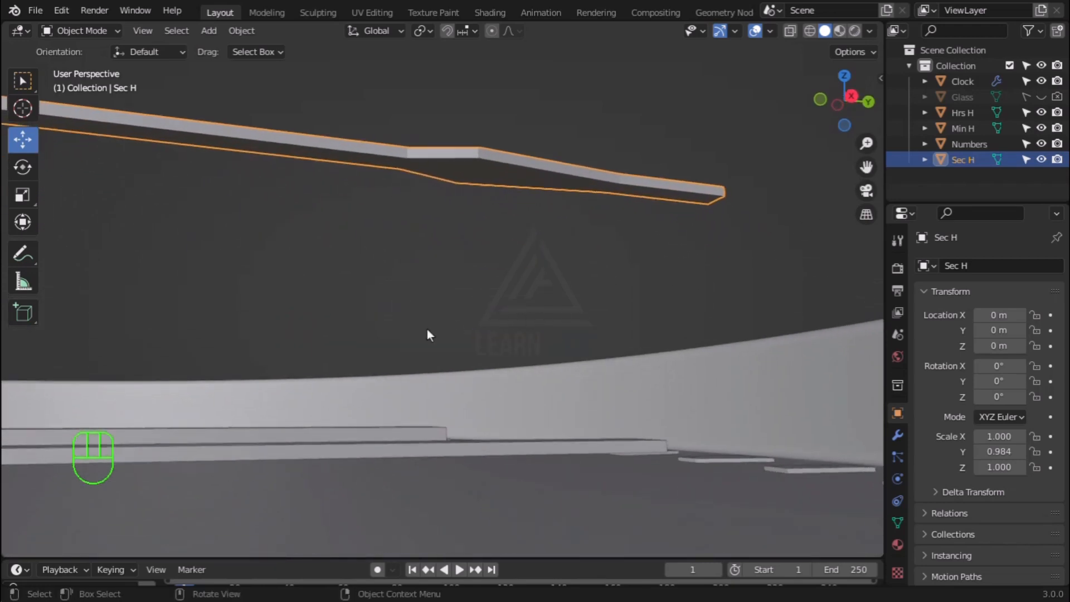
pyautogui.press('g')
pyautogui.press('z')
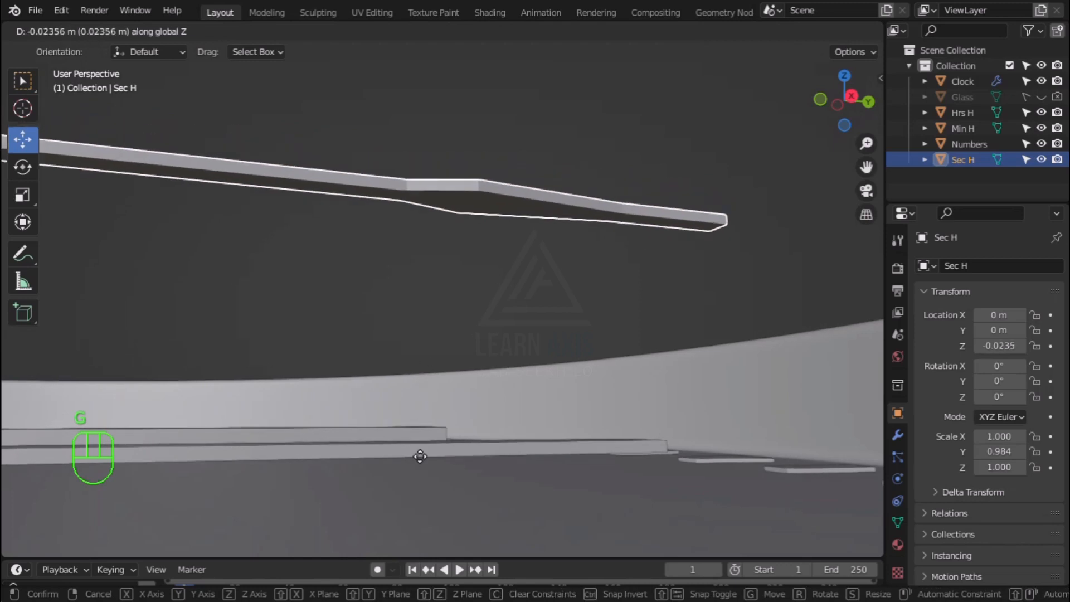
pyautogui.click(491, 384)
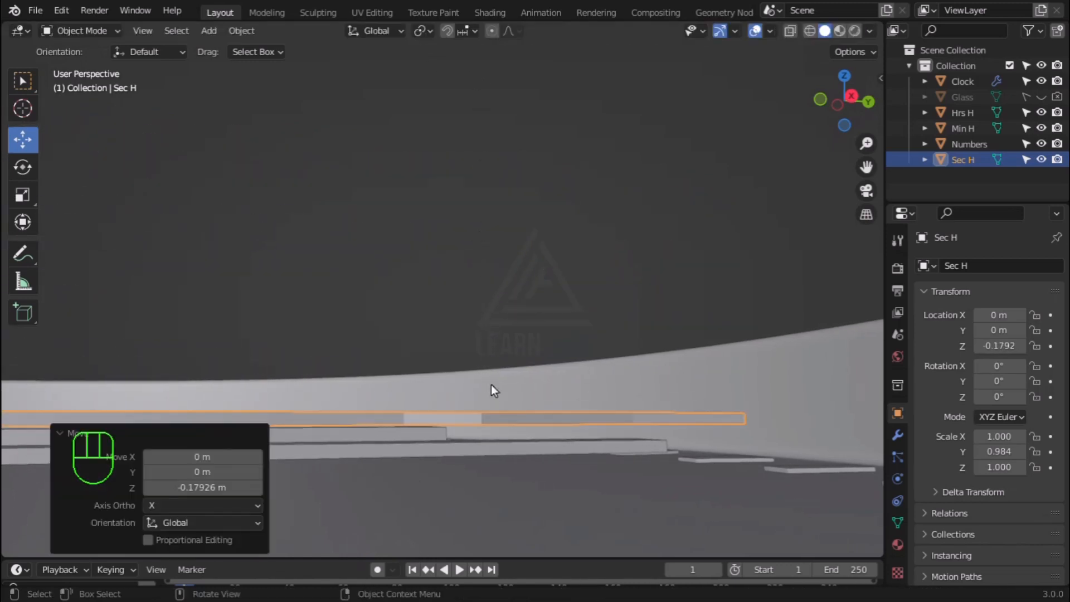
# Fine-tune the second hand's height along Z to a location of about -0.1790 m, then deselect it
pyautogui.moveTo(469, 449); pyautogui.dragTo(452, 465, button='middle')
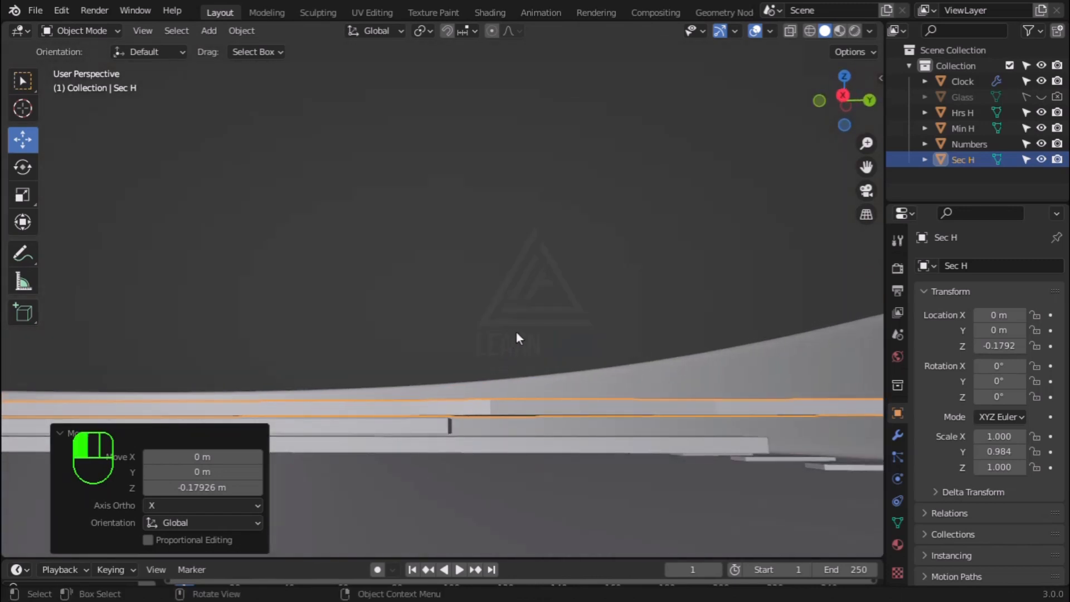
pyautogui.click(586, 309)
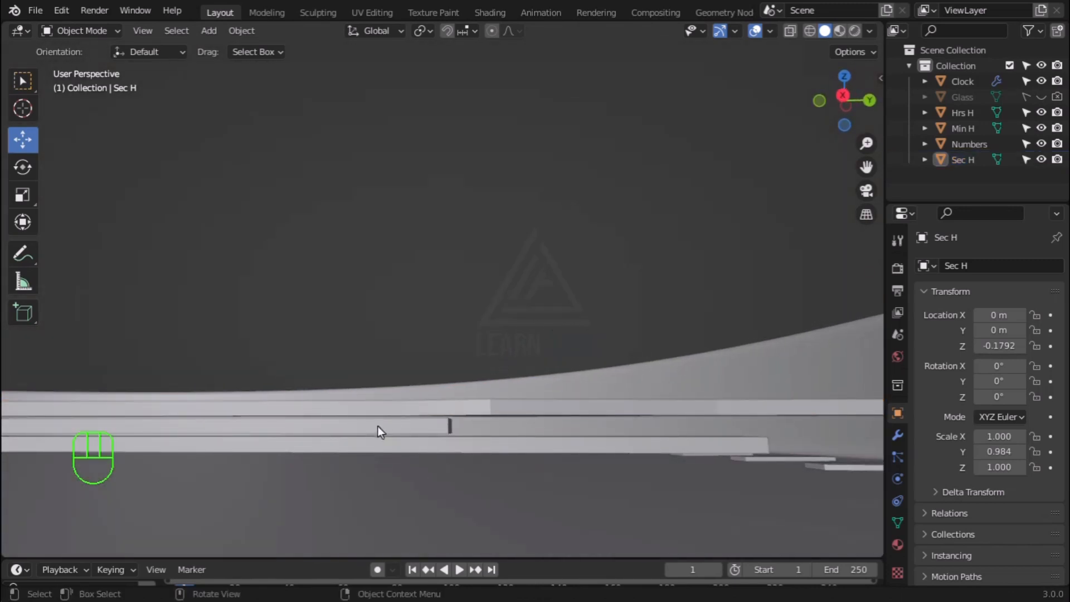
pyautogui.scroll(2, 372, 427)
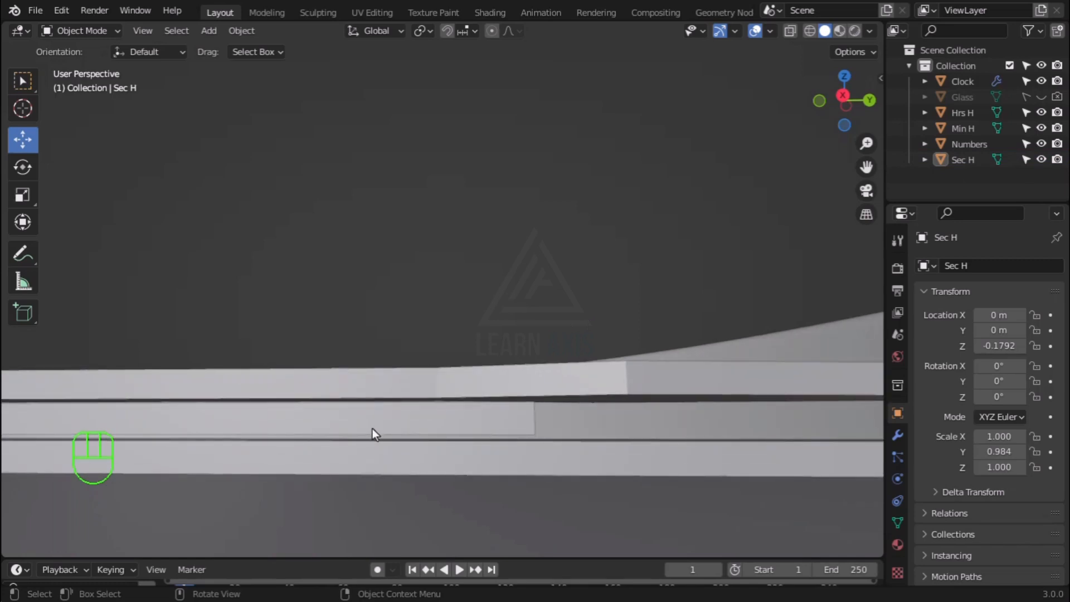
pyautogui.scroll(-1, 373, 434)
pyautogui.click(519, 404)
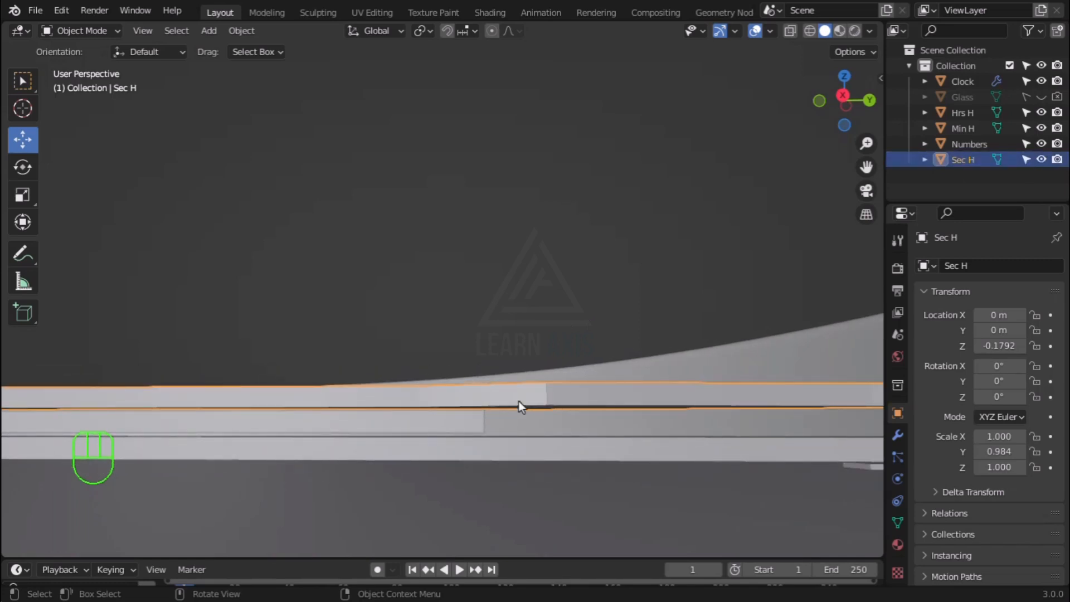
pyautogui.press('g')
pyautogui.press('z')
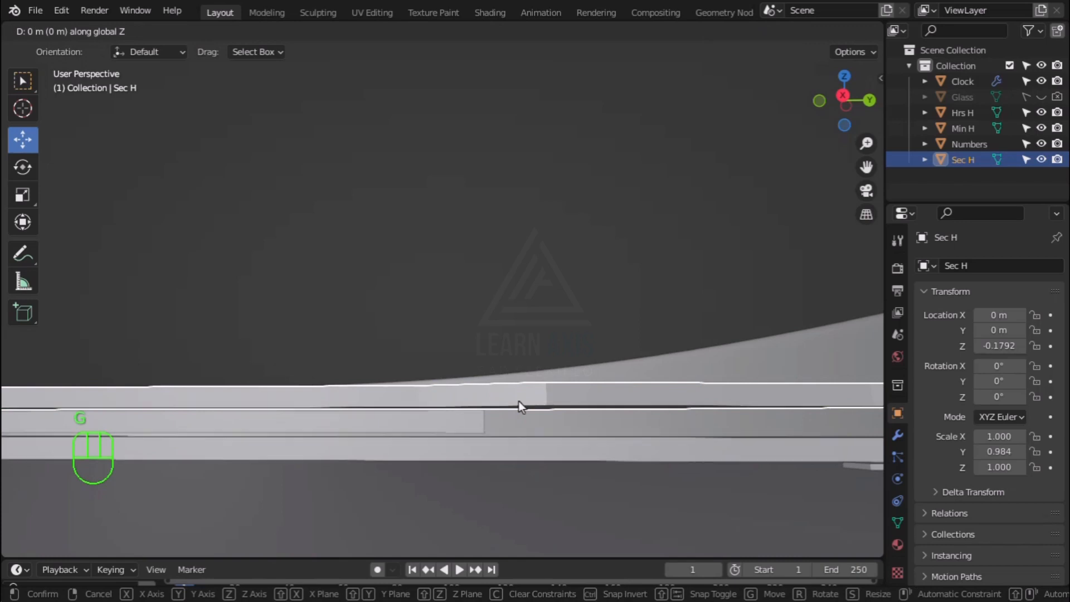
pyautogui.keyDown('shift'); pyautogui.click(520, 393); pyautogui.keyUp('shift')
pyautogui.click(540, 304)
# Examine the three stacked hands from above and from the side, checking their inner ends against the clock's centre
pyautogui.moveTo(540, 303); pyautogui.dragTo(529, 406, button='middle')
pyautogui.scroll(-3, 528, 406)
pyautogui.moveTo(357, 415); pyautogui.dragTo(556, 486, button='middle')
pyautogui.scroll(-3, 587, 409)
pyautogui.moveTo(588, 409); pyautogui.dragTo(463, 309, button='middle')
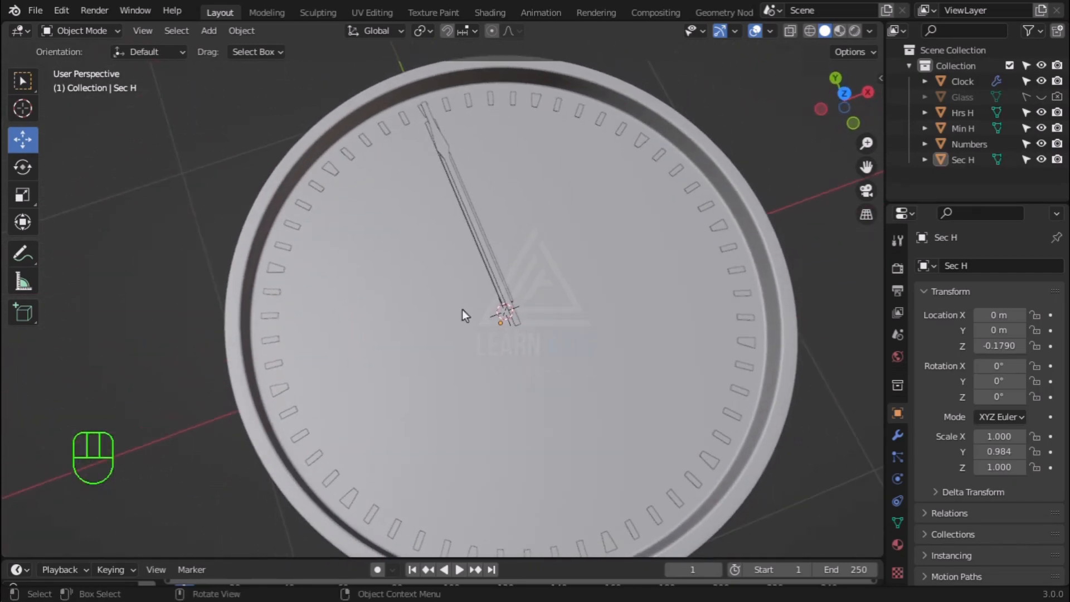
pyautogui.moveTo(525, 357); pyautogui.dragTo(461, 361, button='middle')
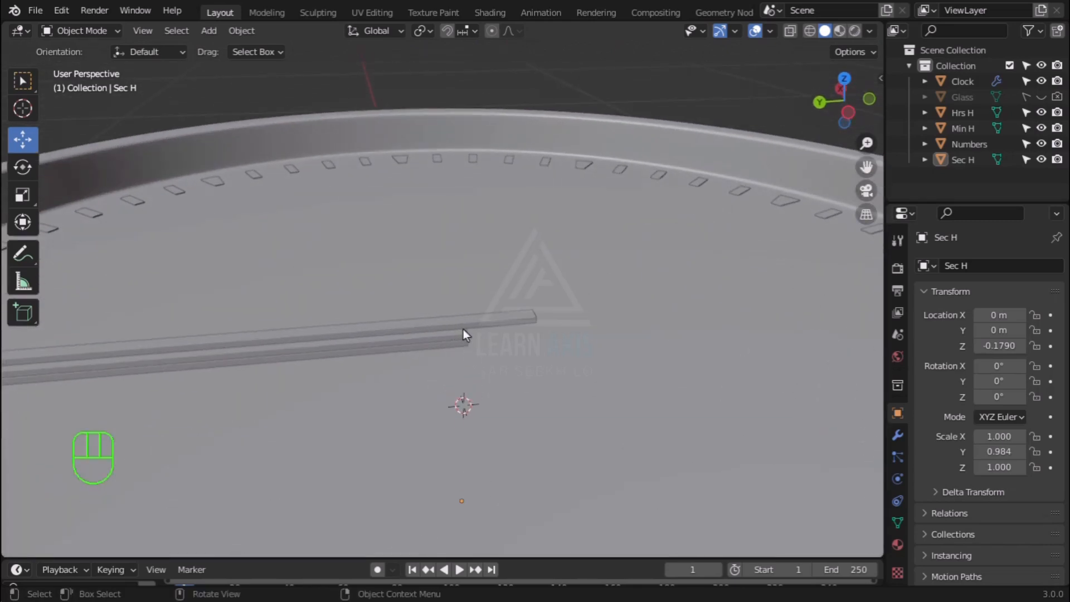
pyautogui.moveTo(446, 411); pyautogui.dragTo(508, 395, button='middle')
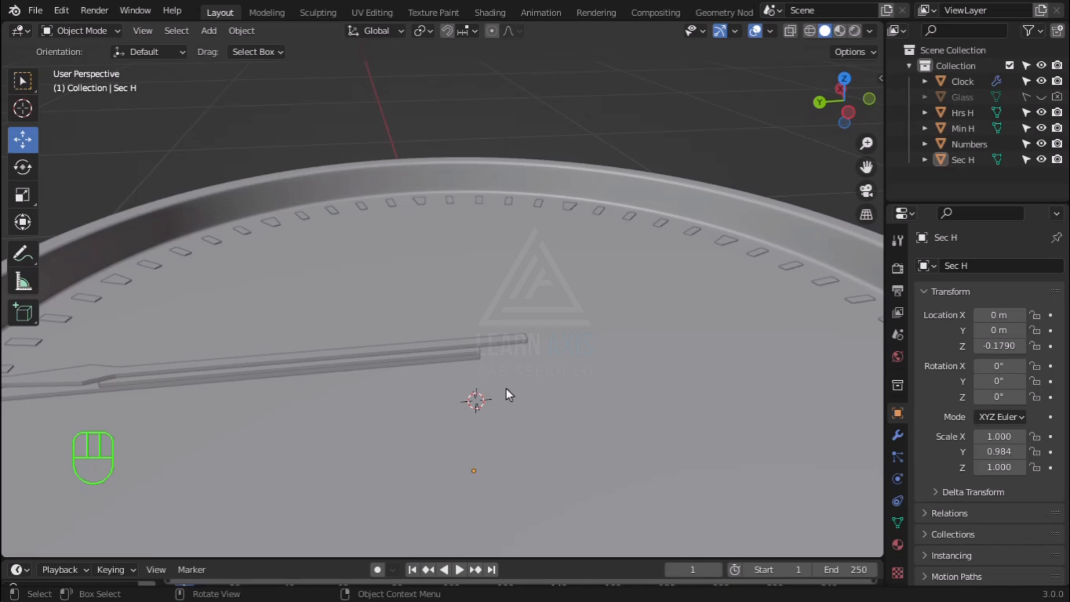
pyautogui.scroll(-3, 506, 389)
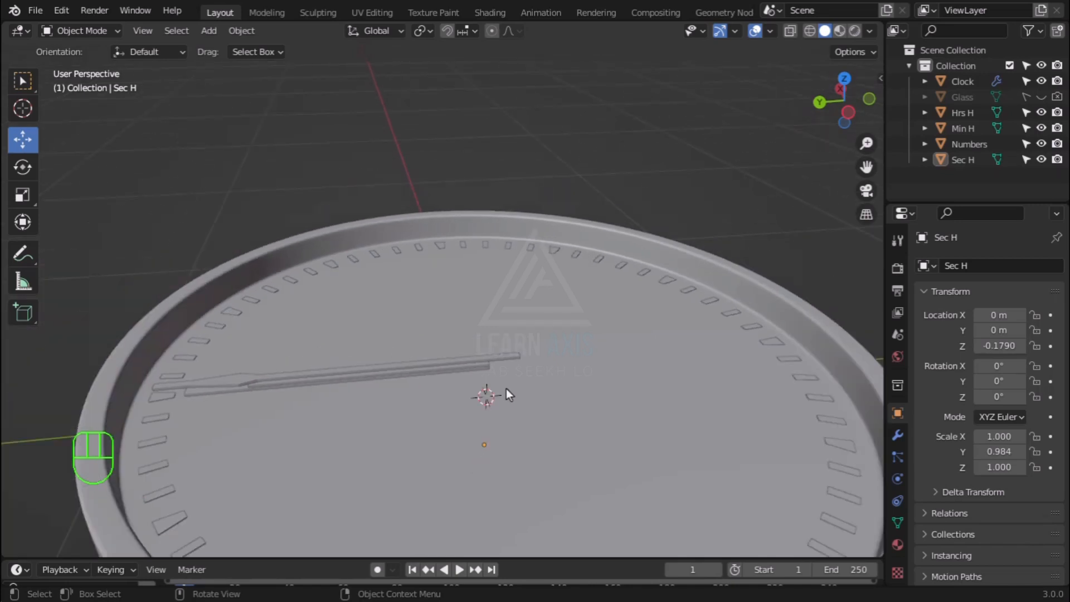
pyautogui.scroll(1, 506, 456)
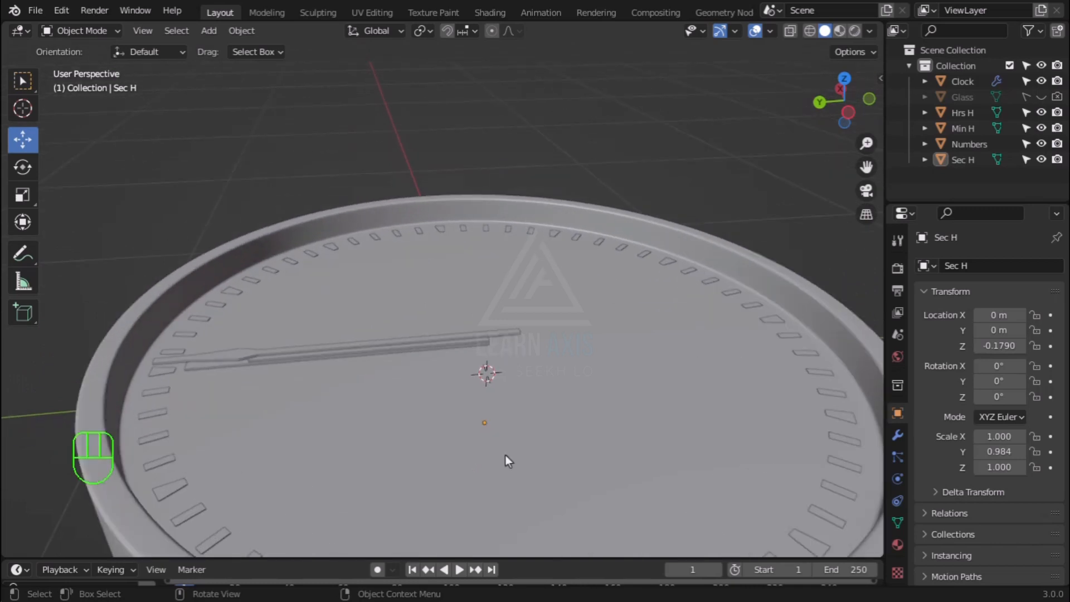
pyautogui.scroll(3, 506, 456)
pyautogui.scroll(-3, 511, 461)
pyautogui.moveTo(580, 455); pyautogui.dragTo(515, 452, button='middle')
pyautogui.scroll(2, 516, 468)
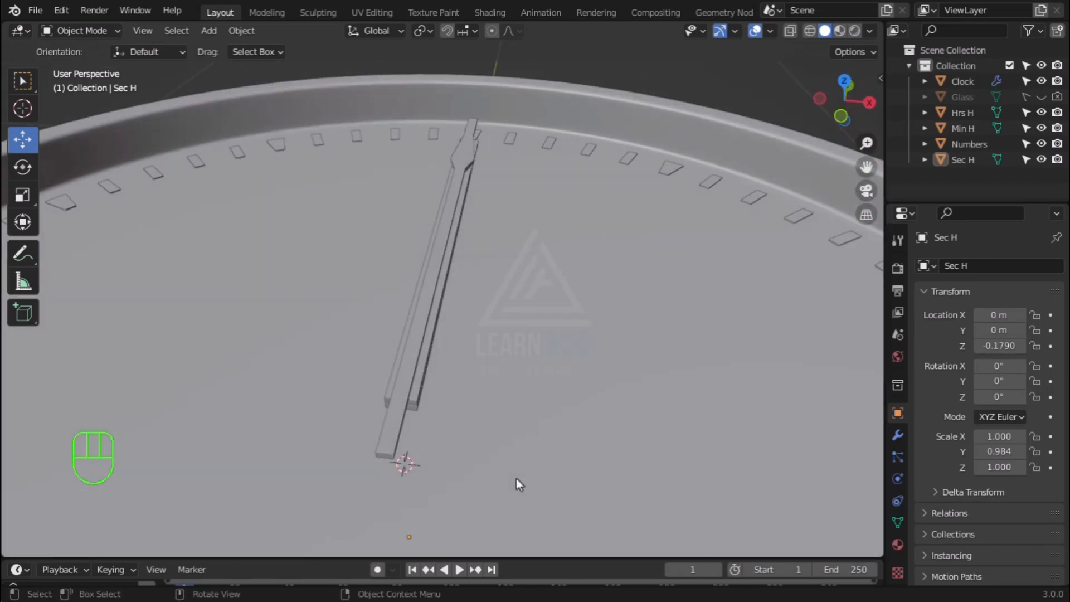
# Add a mesh circle with 32 vertices and a 1 m radius at the clock's centre
pyautogui.press('KP_7')
pyautogui.scroll(-4, 516, 479)
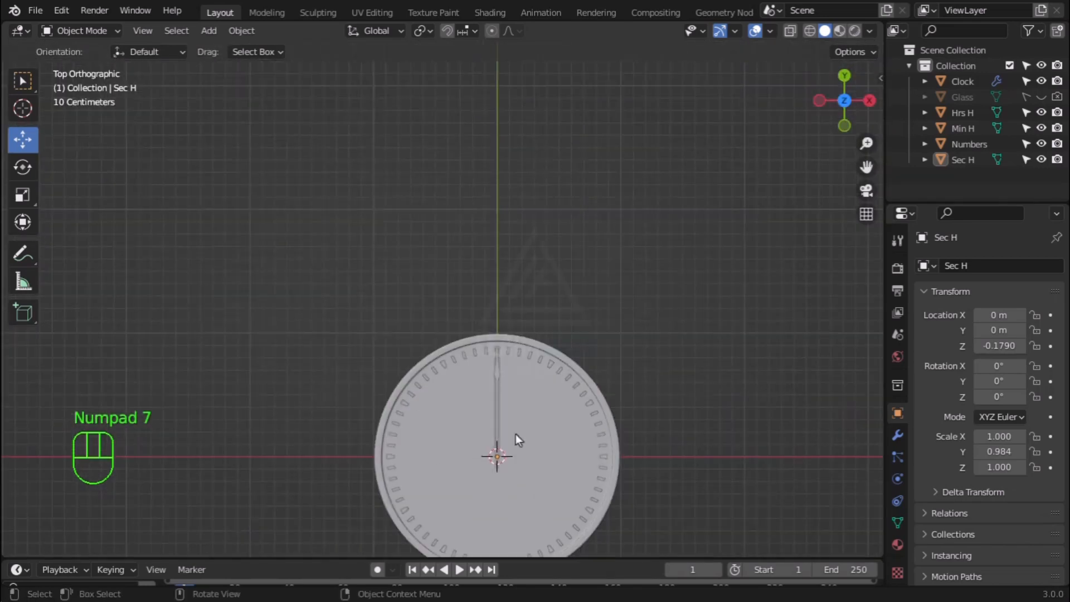
pyautogui.moveTo(863, 167); pyautogui.dragTo(597, 268)
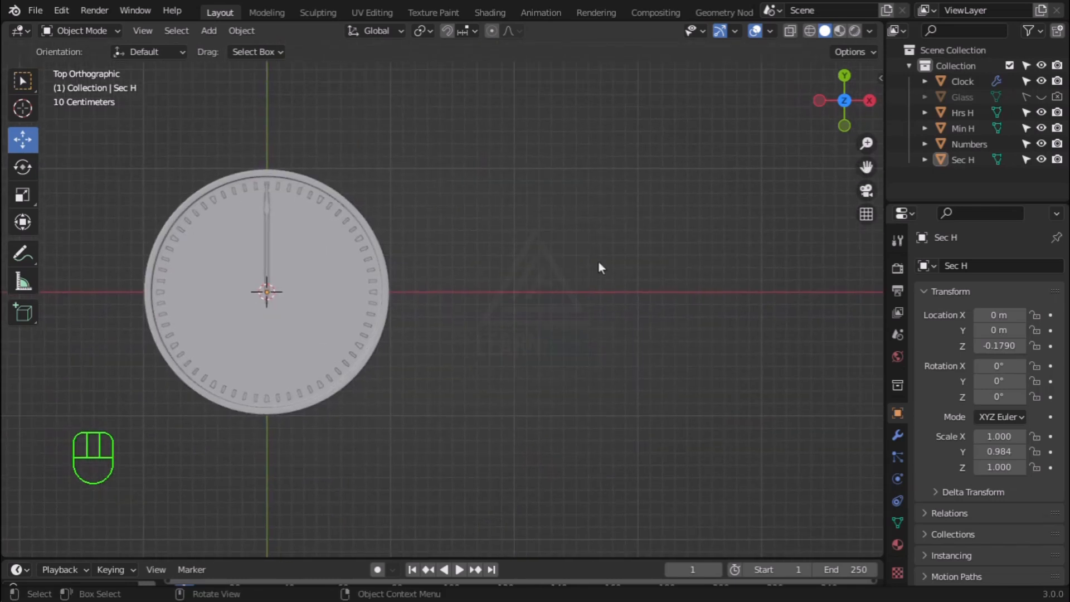
pyautogui.scroll(3, 351, 359)
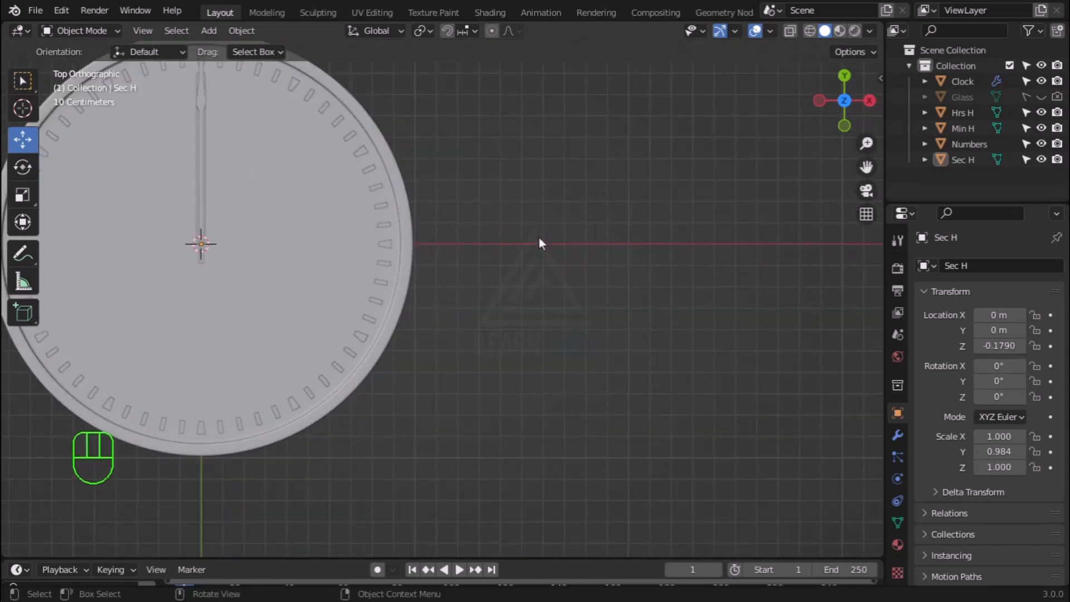
pyautogui.hotkey('shift', 'a')
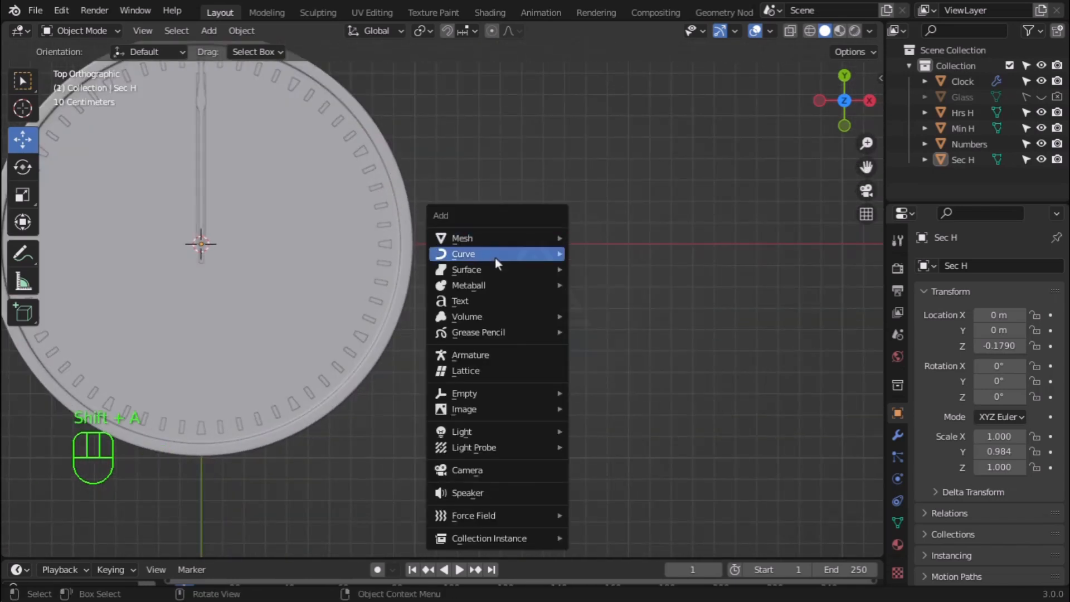
pyautogui.moveTo(493, 240)
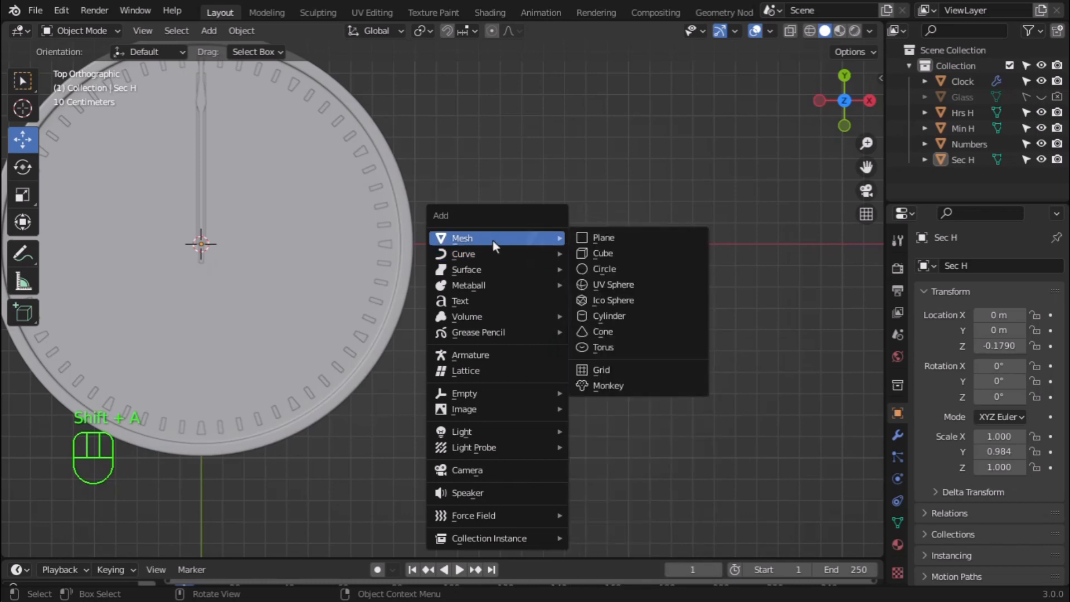
pyautogui.click(619, 268)
pyautogui.scroll(-5, 490, 322)
pyautogui.scroll(4, 291, 291)
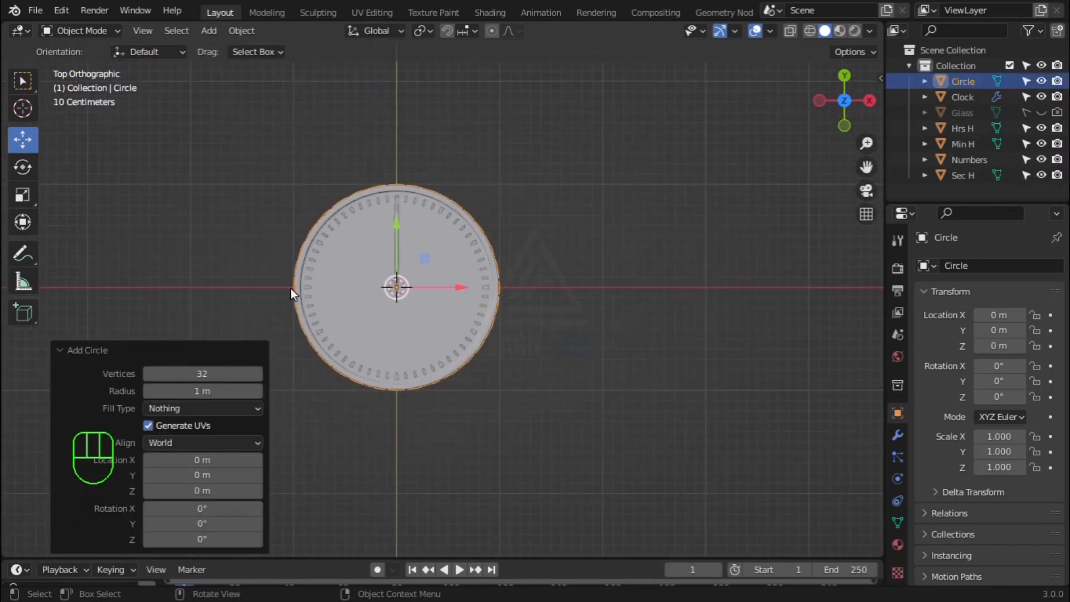
pyautogui.scroll(1, 670, 350)
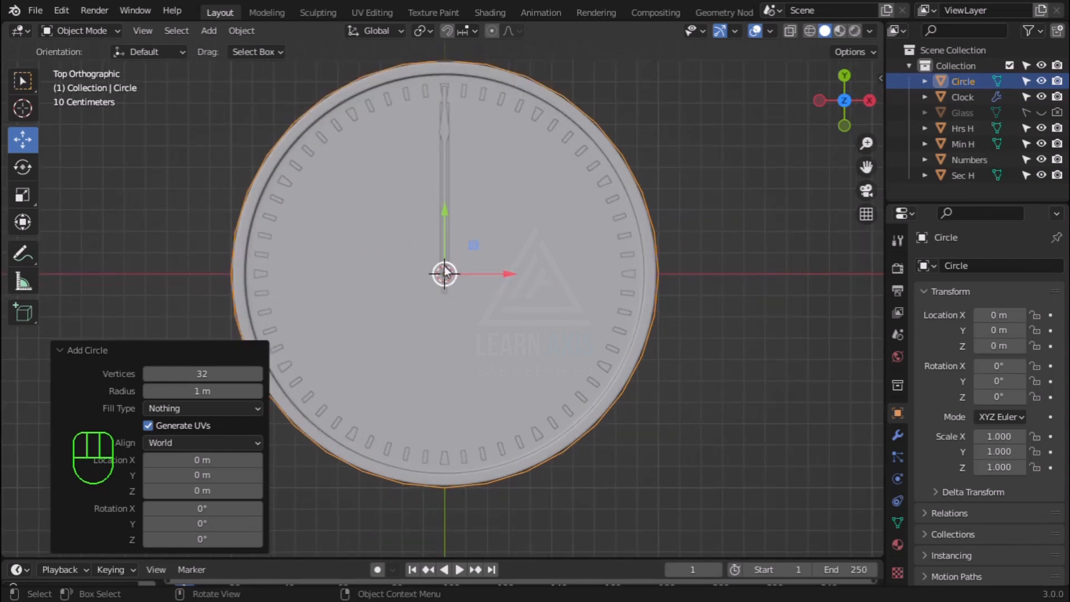
# Raise the new circle about 0.336 m along Z so it sits above the clock
pyautogui.press('w')
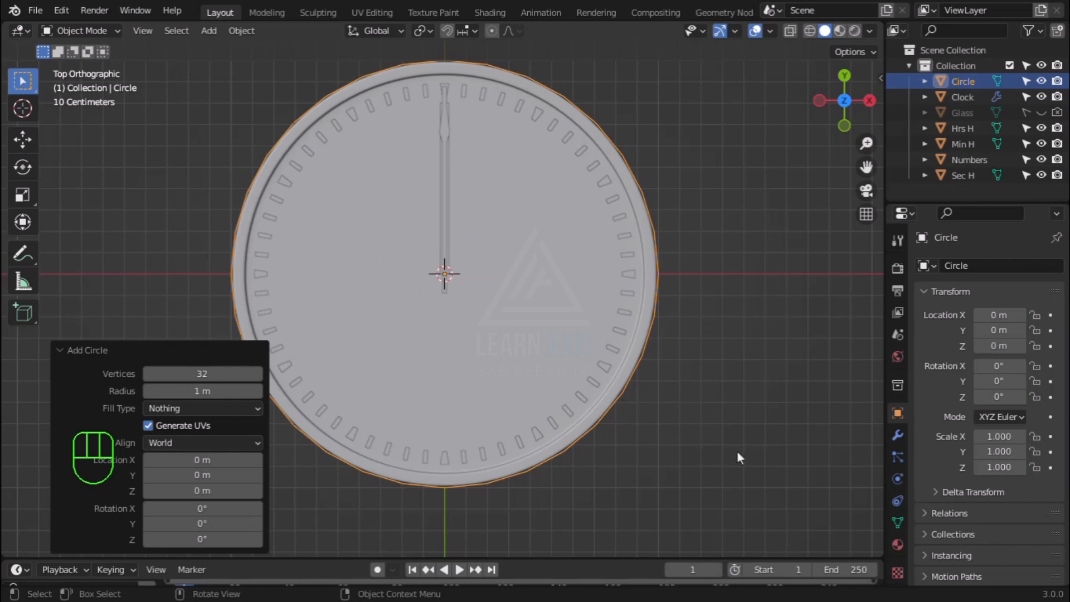
pyautogui.moveTo(737, 450); pyautogui.dragTo(697, 282, button='middle')
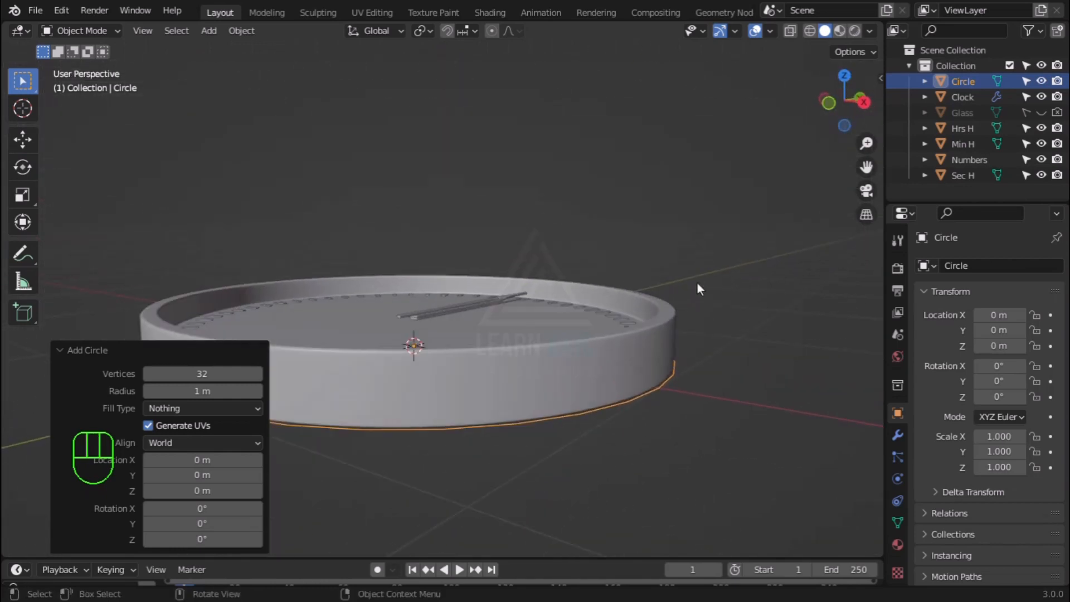
pyautogui.press('g')
pyautogui.press('z')
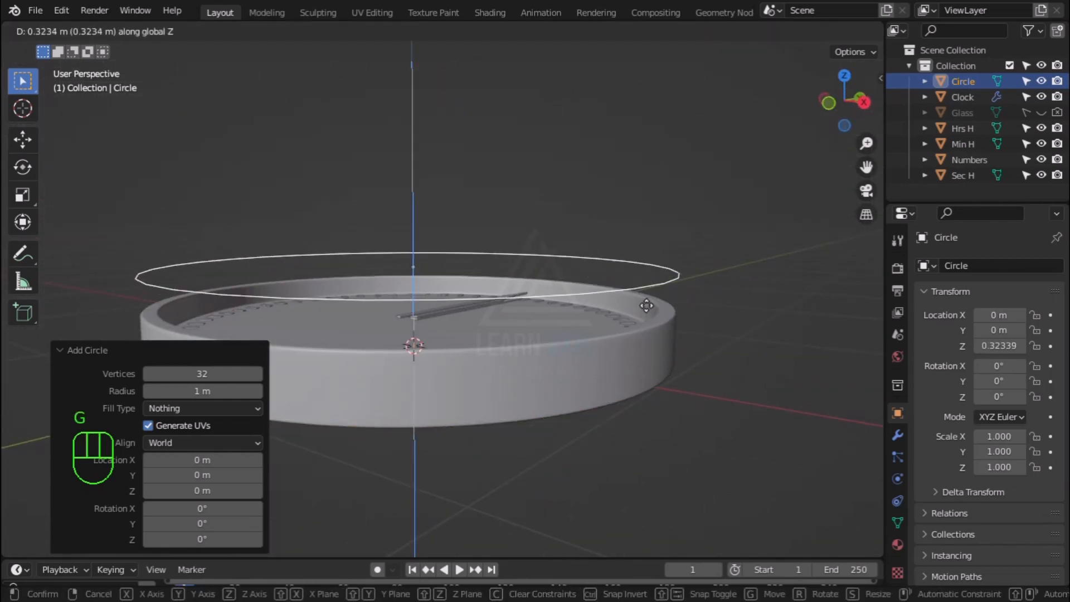
pyautogui.click(646, 306)
# Scale the circle down to about 0.033 to form a small cap over the clock's centre
pyautogui.press('KP_7')
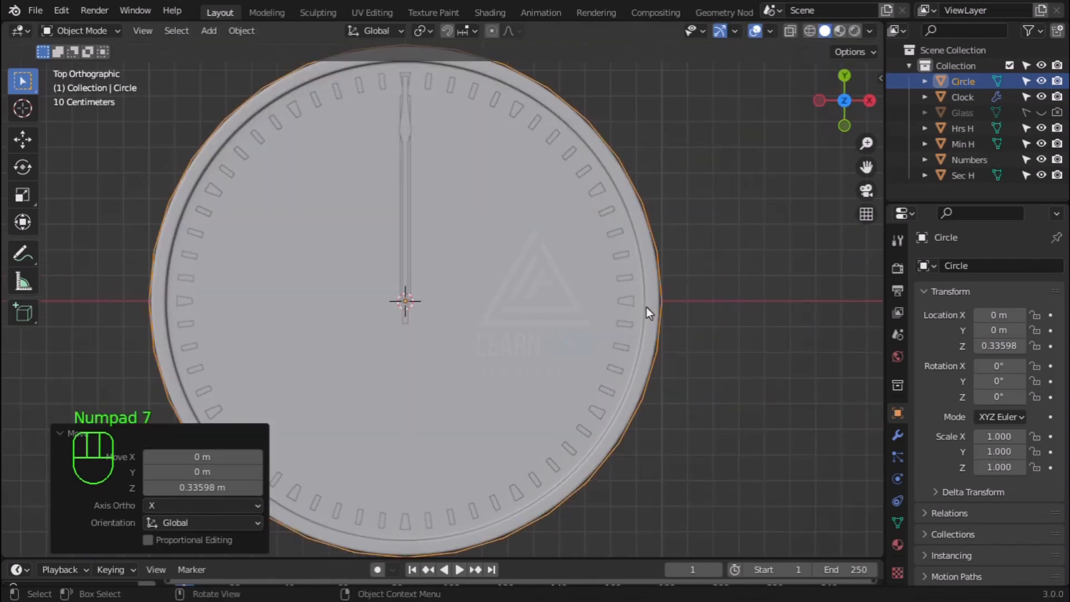
pyautogui.press('s')
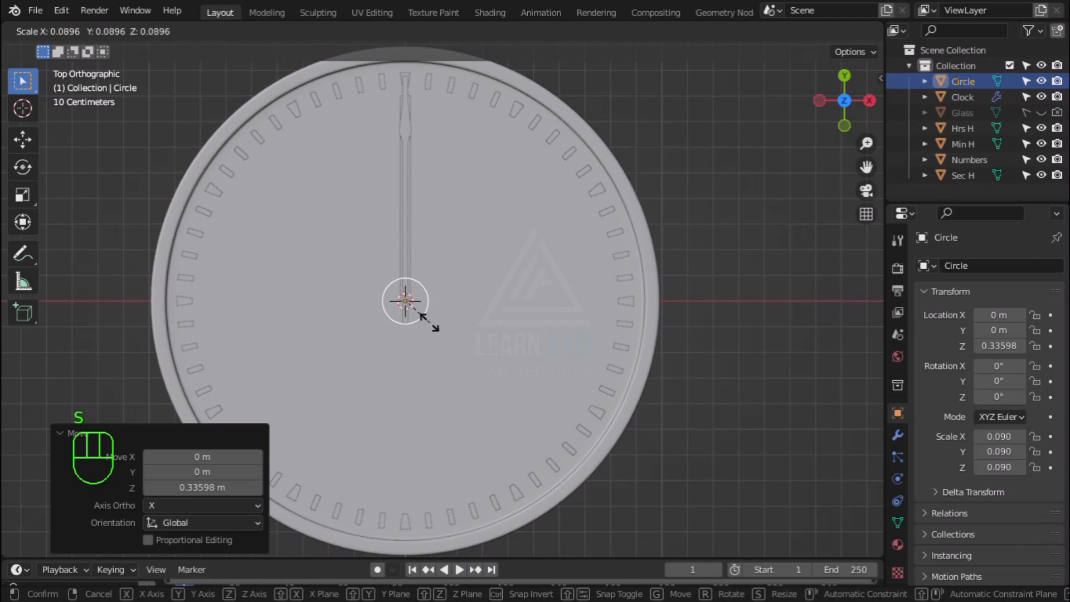
pyautogui.click(406, 303)
# Fill the small circle with a face in Edit Mode and extrude it upward about 0.0015 m into a thin disc
pyautogui.moveTo(700, 409); pyautogui.dragTo(673, 295, button='middle')
pyautogui.scroll(5, 390, 261)
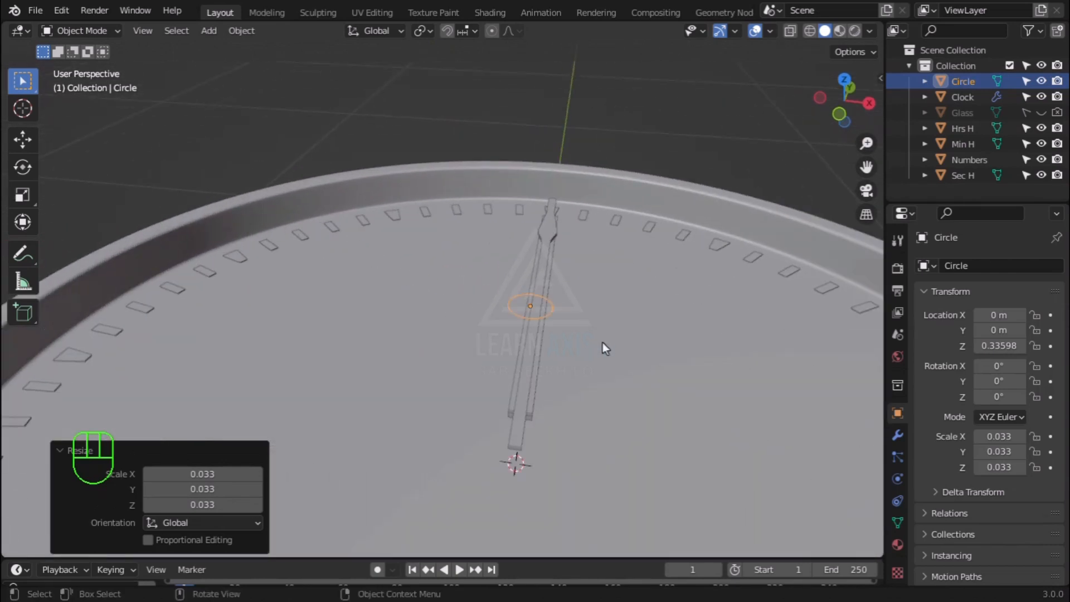
pyautogui.press('Tab')
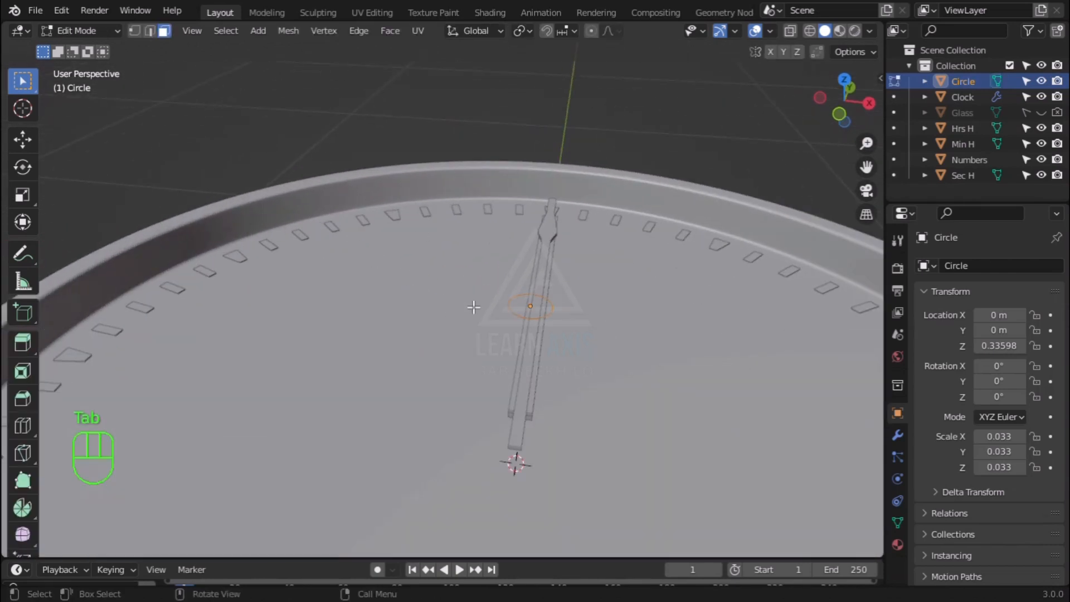
pyautogui.press('f')
pyautogui.scroll(5, 652, 370)
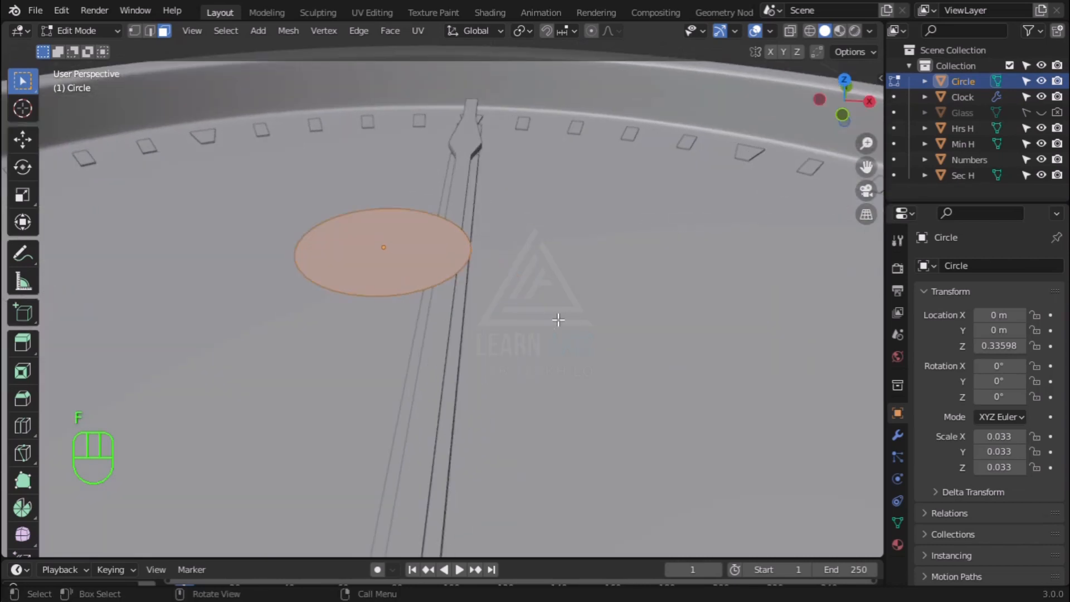
pyautogui.moveTo(555, 322); pyautogui.dragTo(375, 217, button='middle')
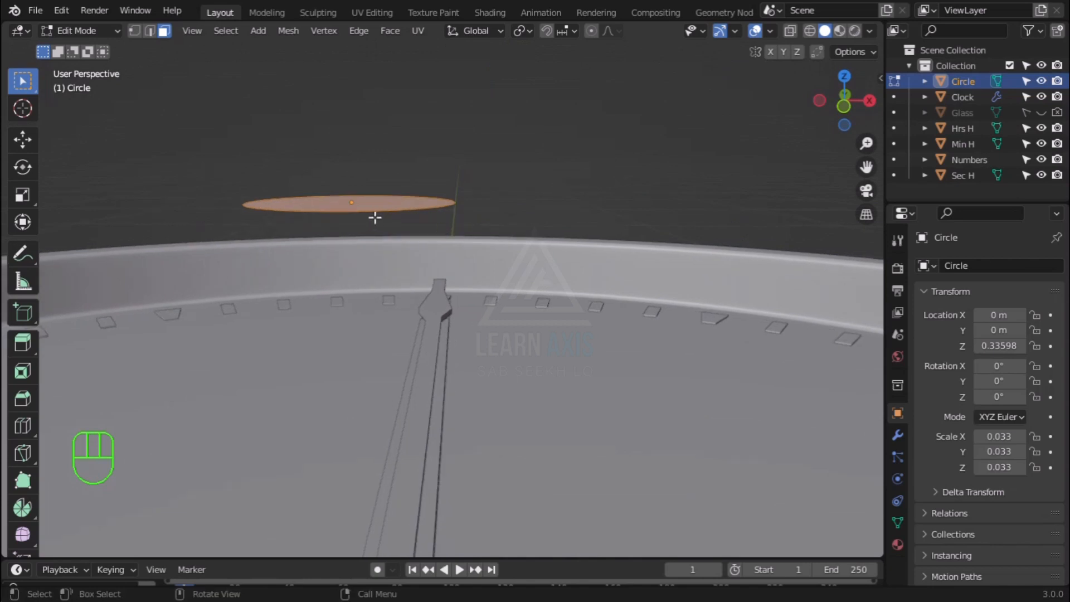
pyautogui.press('e')
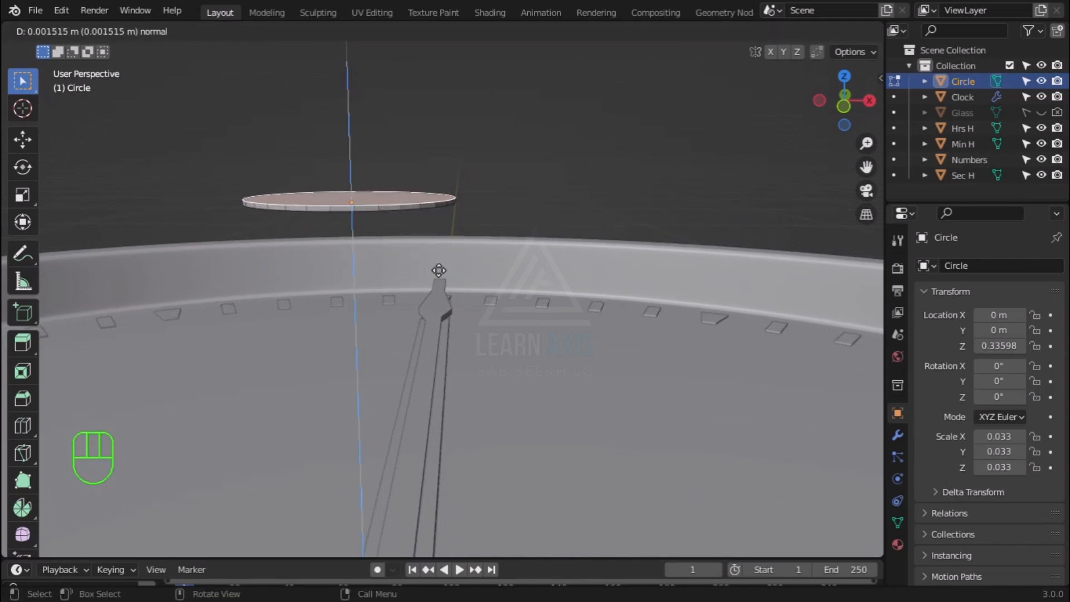
pyautogui.click(438, 270)
# Inset the disc's underside face by about 0.699 m to leave a small central circle
pyautogui.scroll(-1, 321, 228)
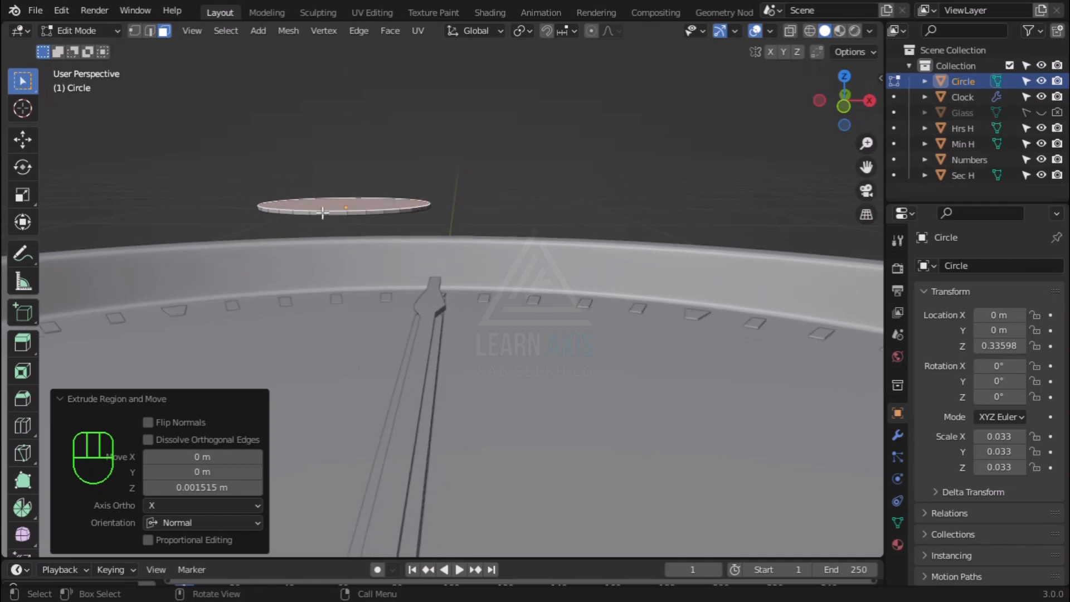
pyautogui.scroll(5, 322, 212)
pyautogui.scroll(-2, 322, 212)
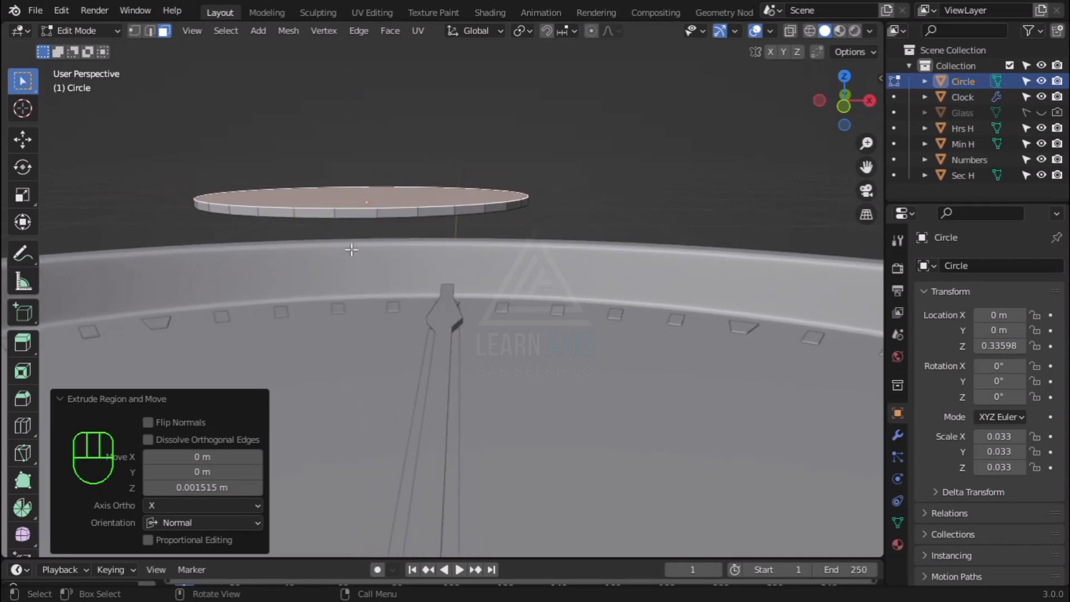
pyautogui.moveTo(375, 273); pyautogui.dragTo(385, 204, button='middle')
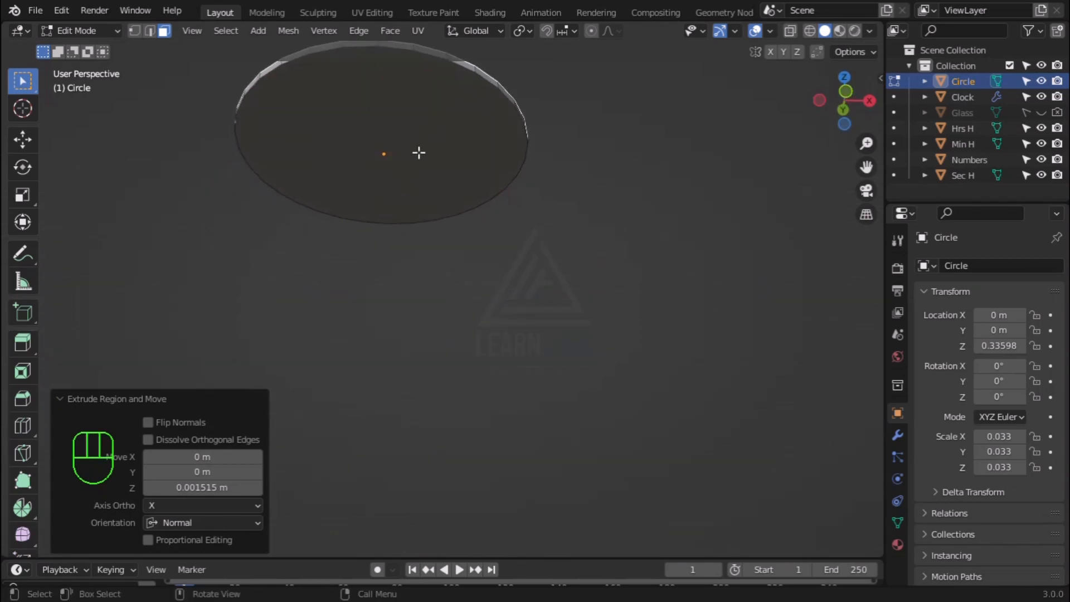
pyautogui.click(418, 152)
pyautogui.press('i')
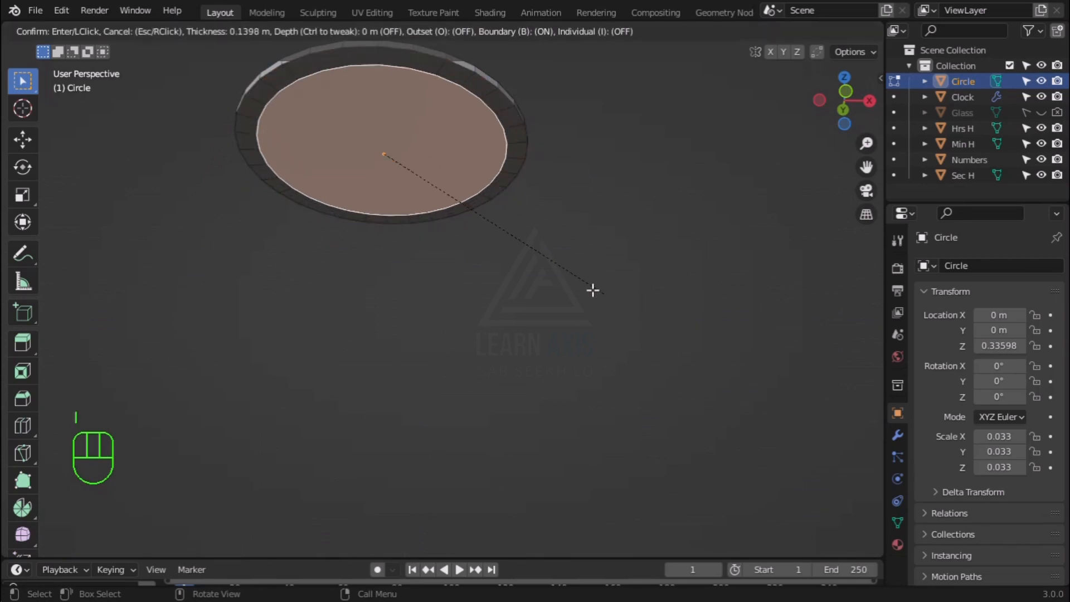
pyautogui.click(531, 259)
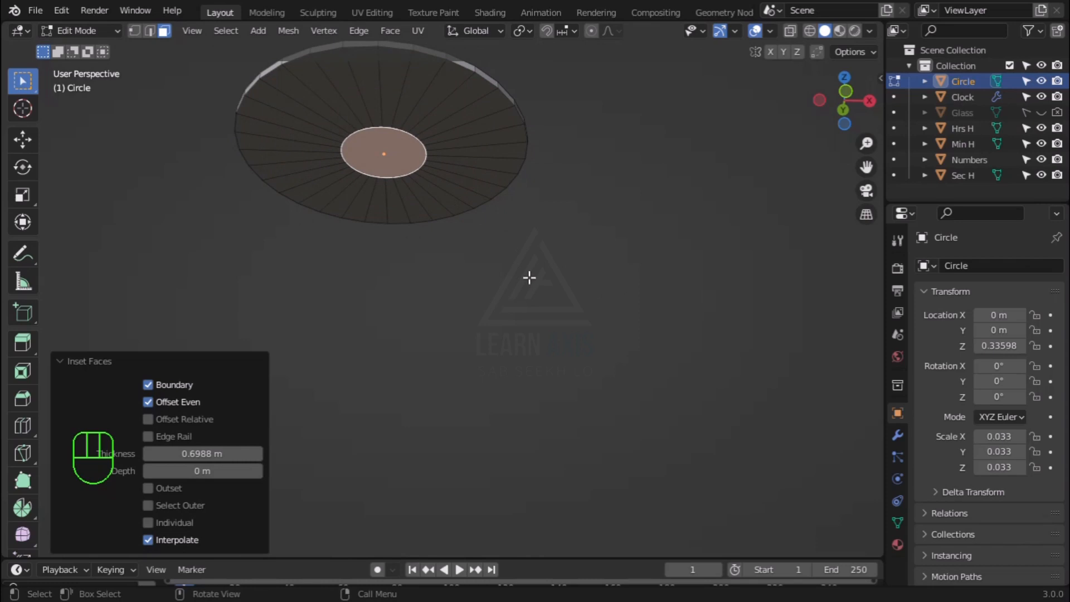
# Extrude the inset central face downward about 0.060 m to form the pin's shaft
pyautogui.press('e')
pyautogui.click(511, 485)
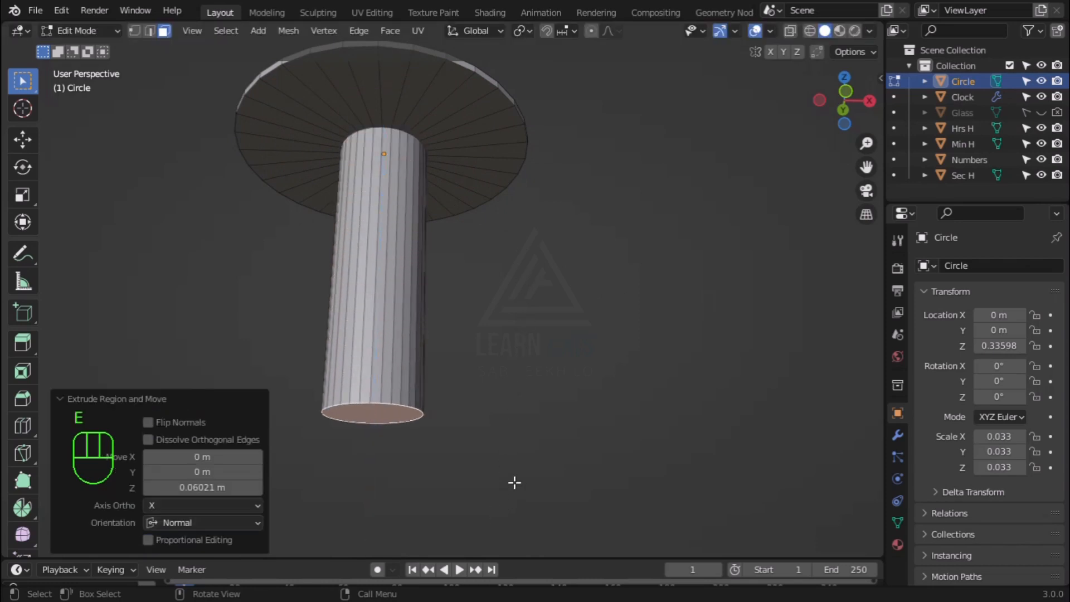
pyautogui.scroll(-4, 522, 458)
pyautogui.scroll(-5, 522, 458)
pyautogui.scroll(4, 546, 445)
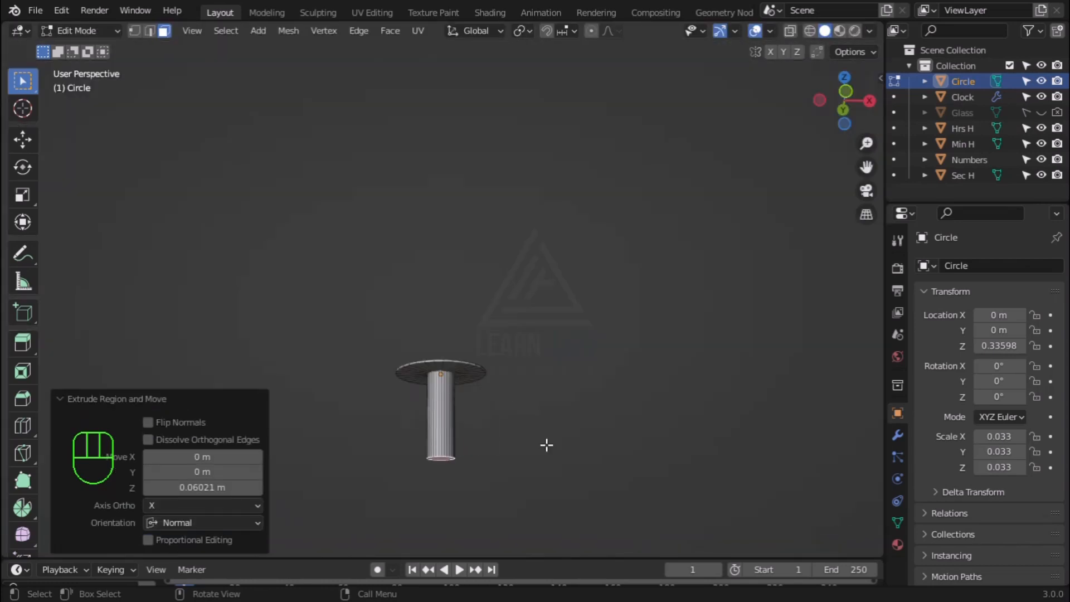
# Bevel the edge loop around the disc's top rim with a width of about 0.0322 m and 4 segments
pyautogui.moveTo(547, 445); pyautogui.dragTo(468, 496, button='middle')
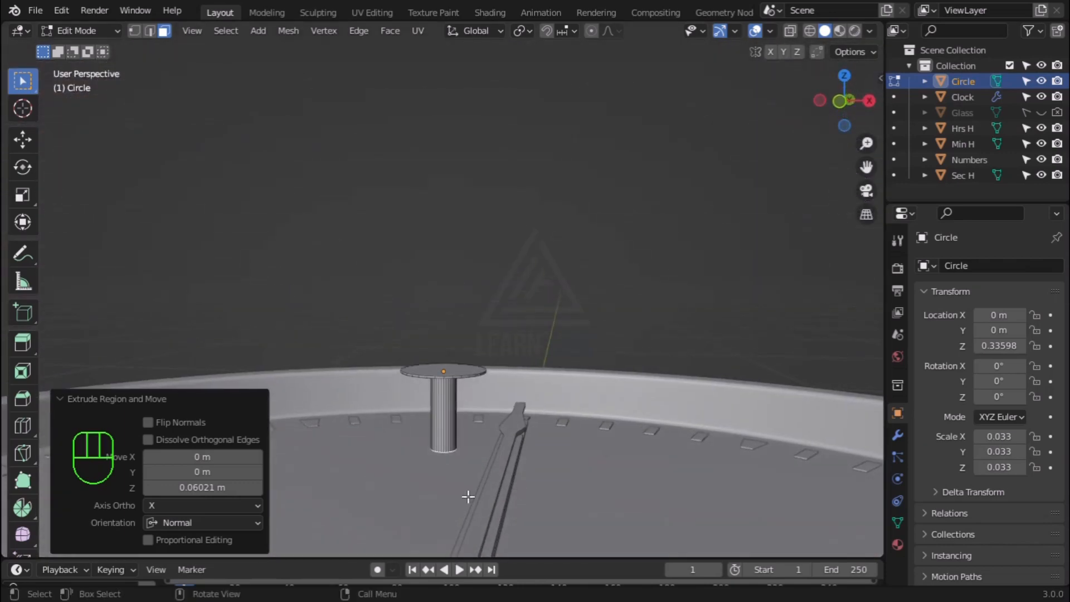
pyautogui.scroll(5, 468, 496)
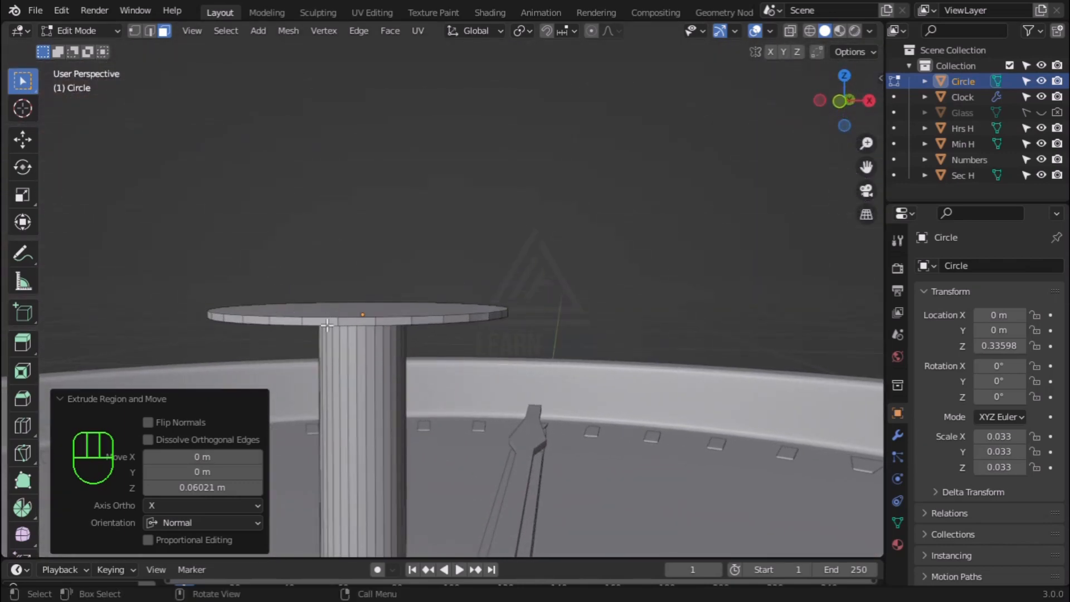
pyautogui.scroll(2, 327, 324)
pyautogui.moveTo(366, 339); pyautogui.dragTo(367, 348, button='middle')
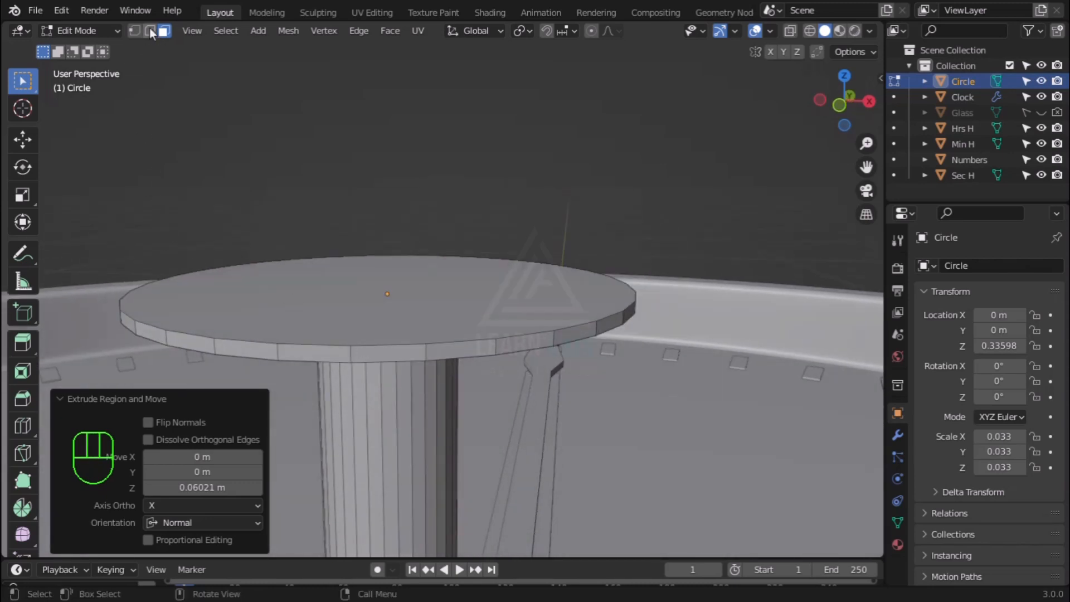
pyautogui.click(150, 30)
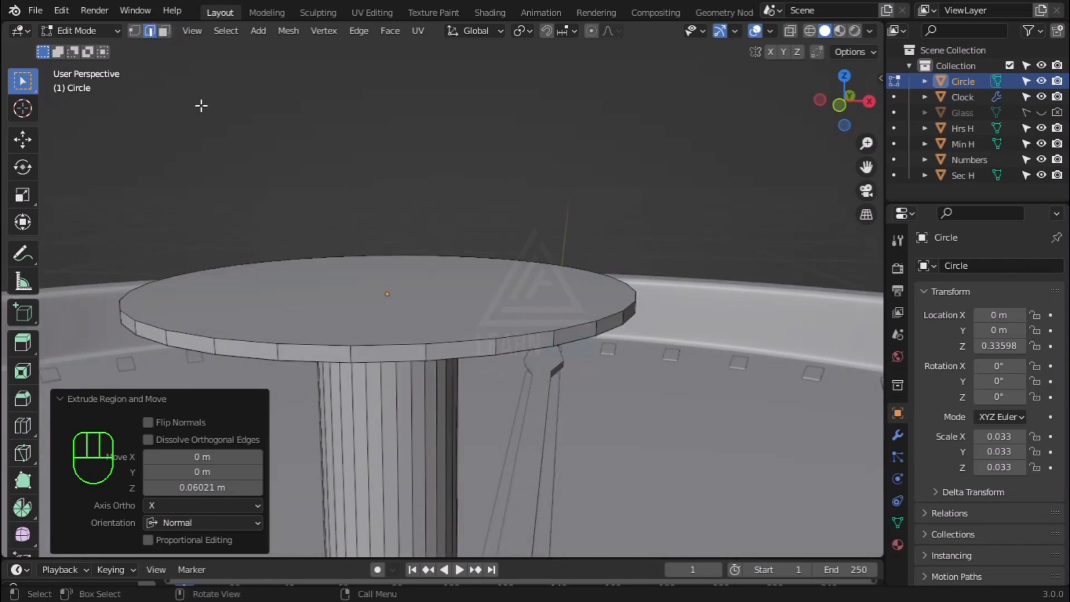
pyautogui.press('alt')
pyautogui.keyDown('alt'); pyautogui.click(529, 333); pyautogui.keyUp('alt')
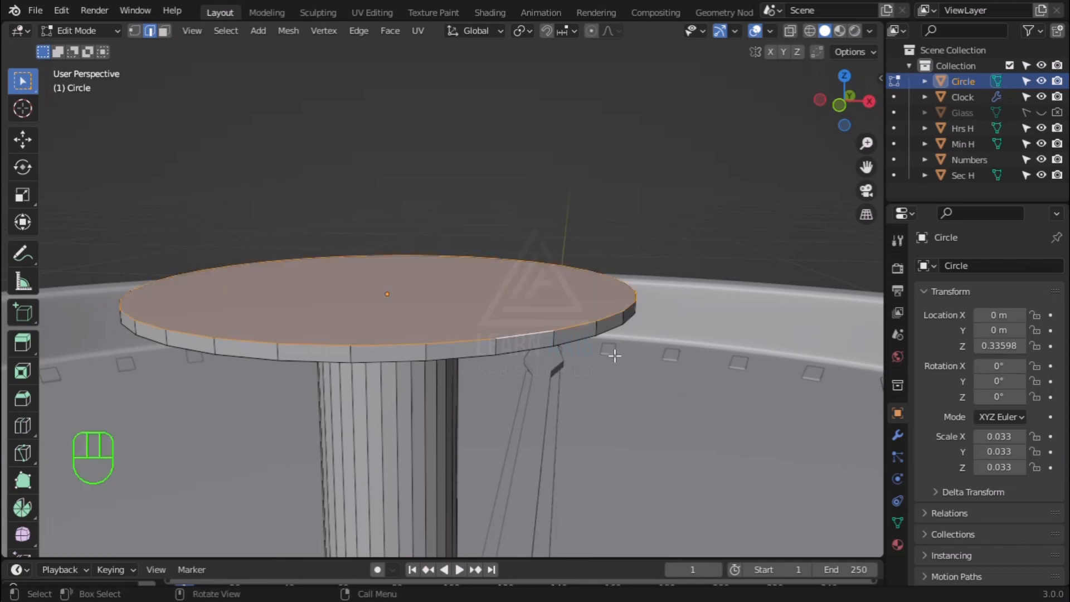
pyautogui.press('ctrl')
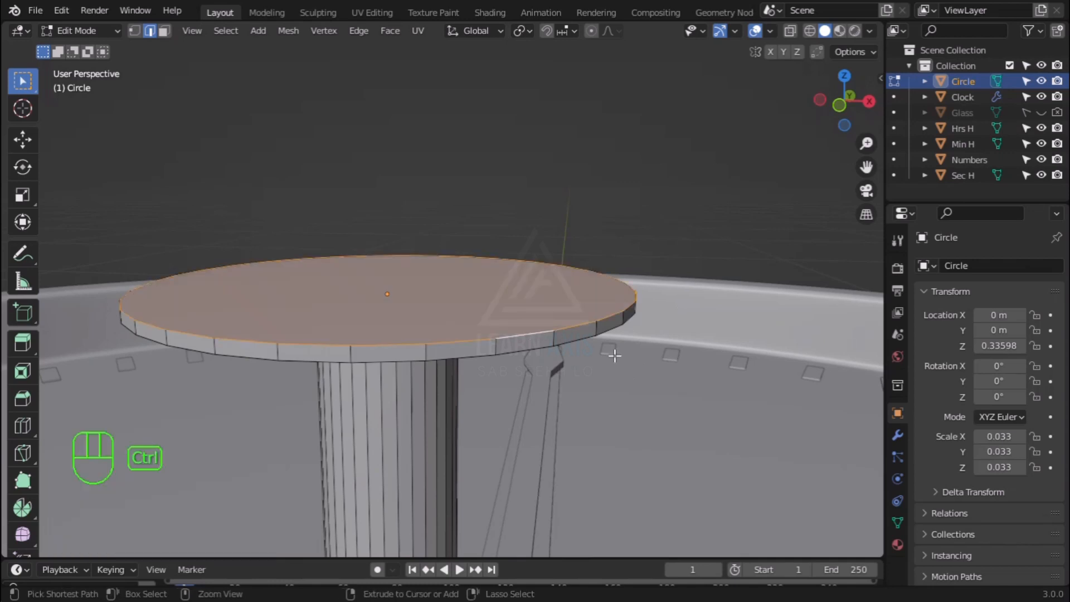
pyautogui.hotkey('ctrl', 'b')
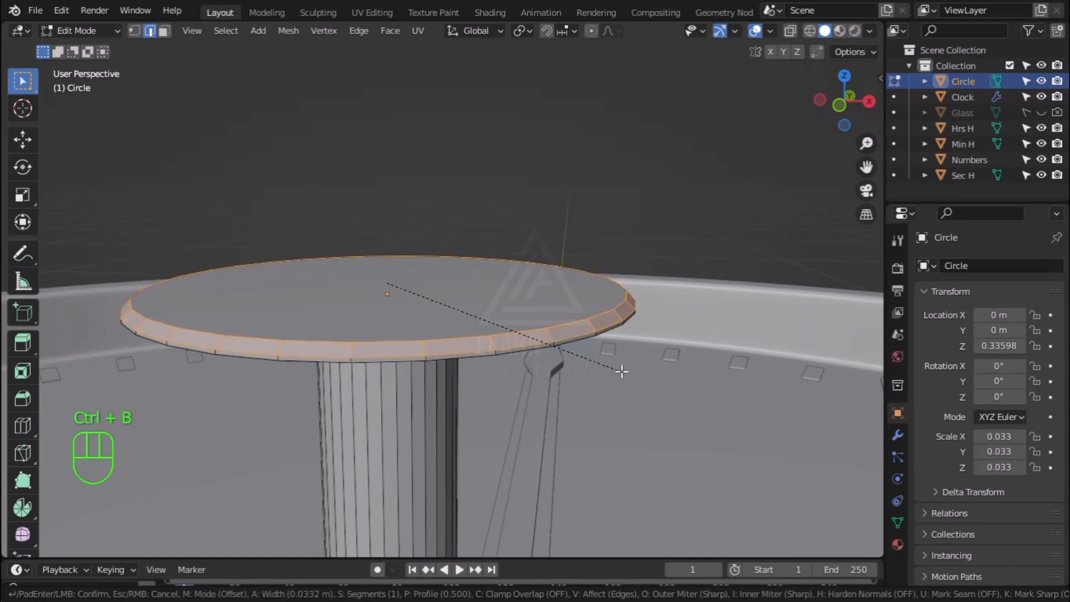
pyautogui.scroll(2, 621, 371)
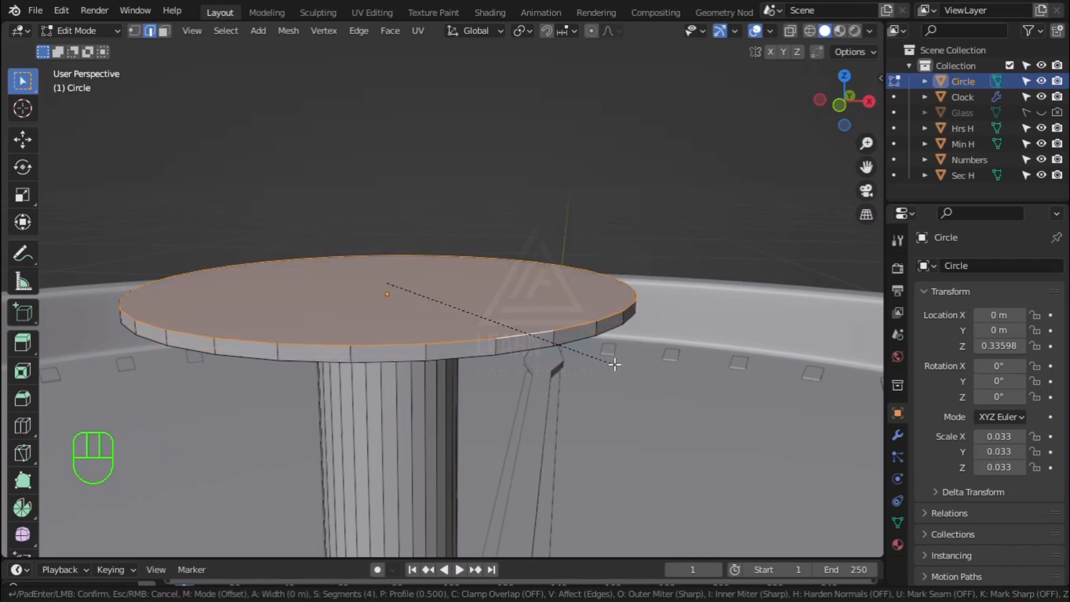
pyautogui.click(612, 392)
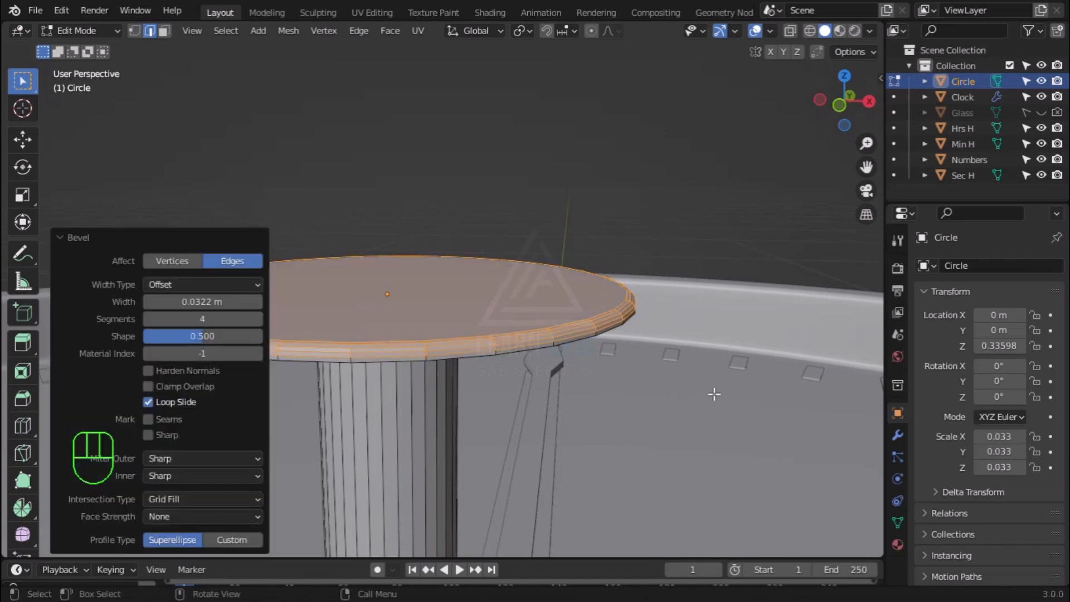
pyautogui.hotkey('alt', 'a')
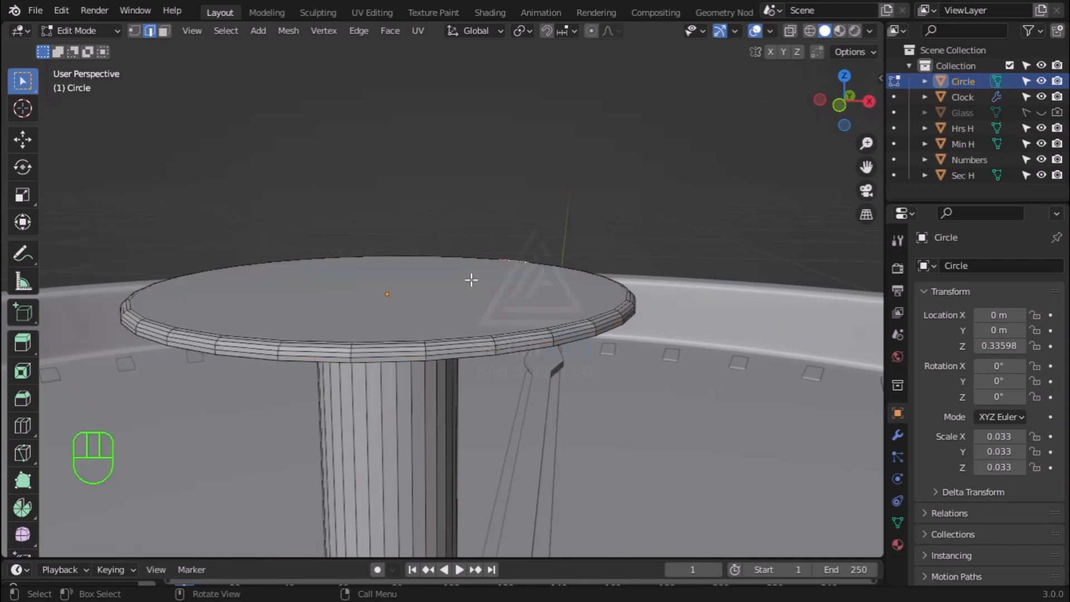
pyautogui.click(165, 30)
pyautogui.click(380, 310)
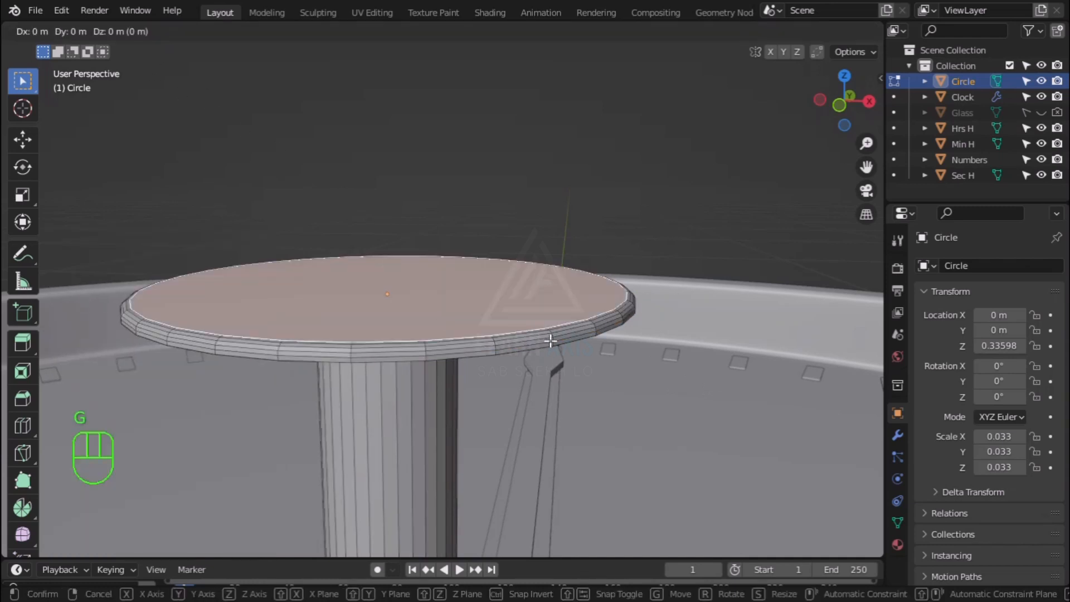
pyautogui.press('g')
pyautogui.press('z')
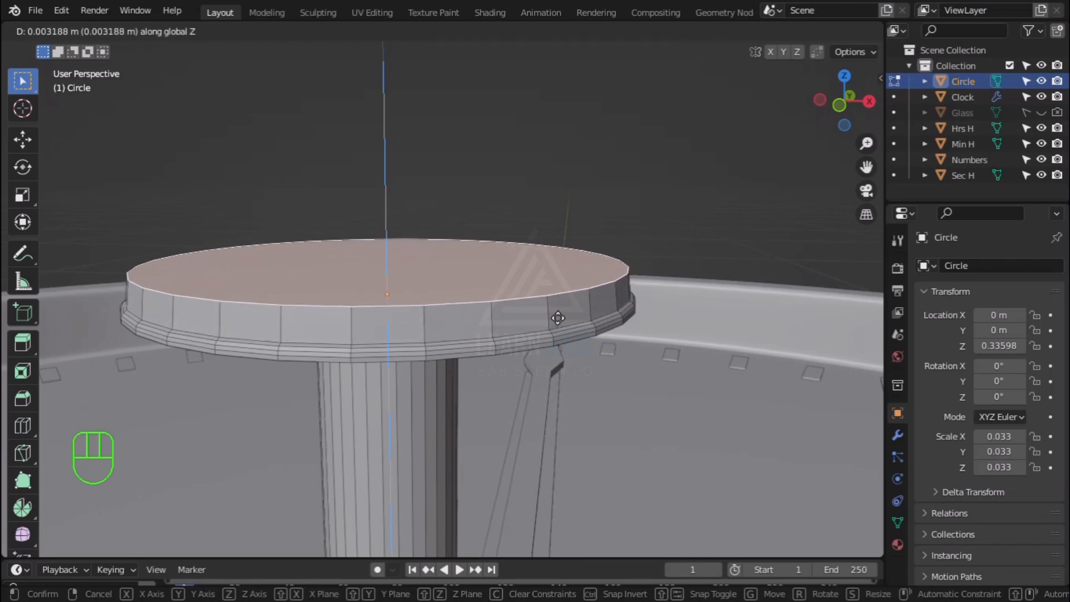
pyautogui.rightClick(557, 320)
pyautogui.click(700, 336)
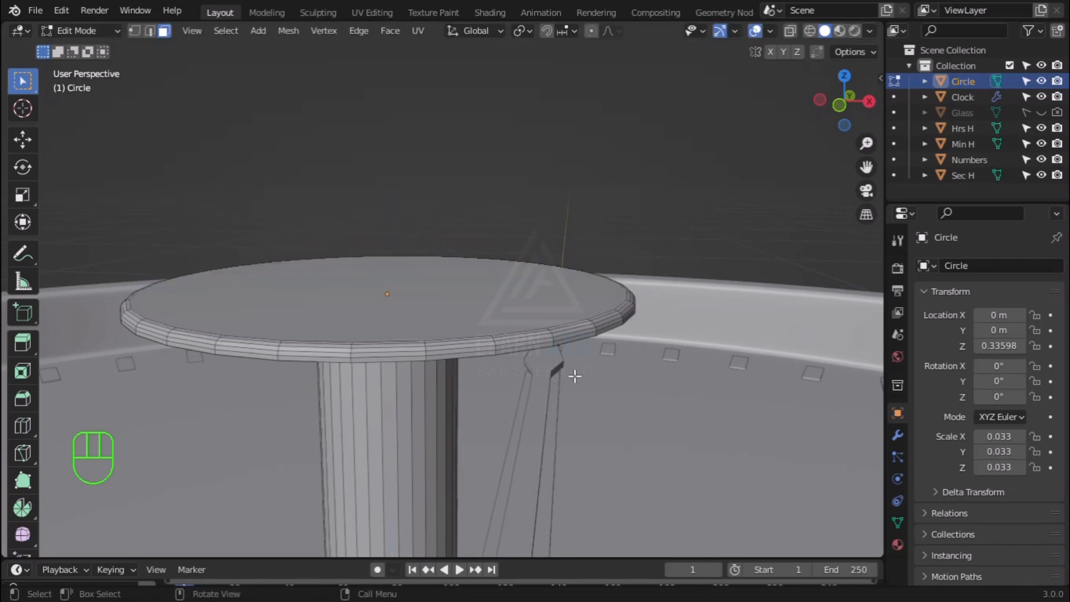
# Return to Object Mode, shade the pin smooth and enable Auto Smooth on it
pyautogui.press('Tab')
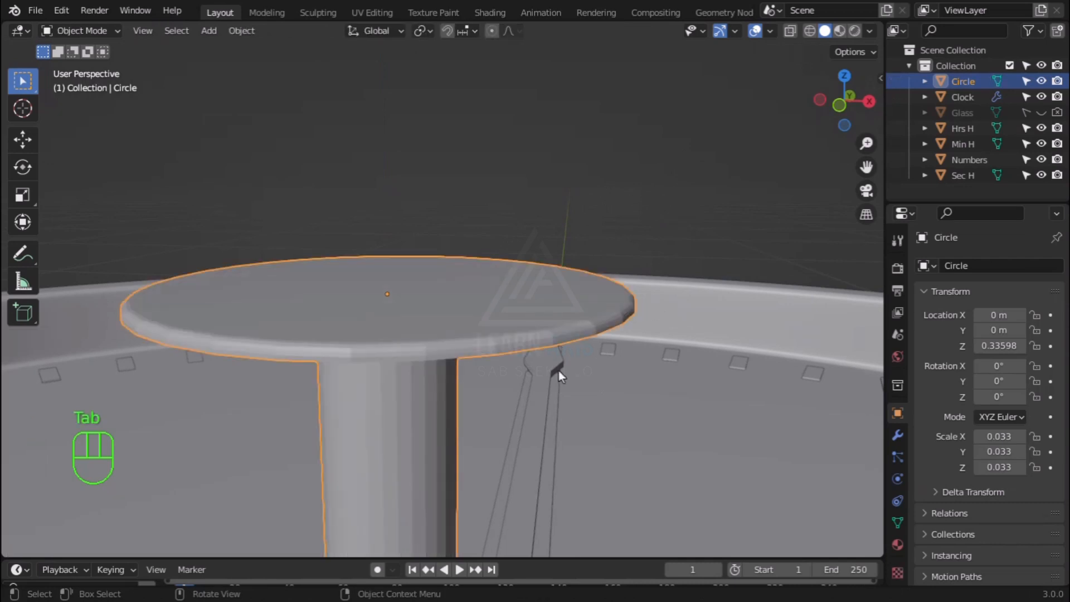
pyautogui.scroll(-5, 558, 369)
pyautogui.rightClick(478, 275)
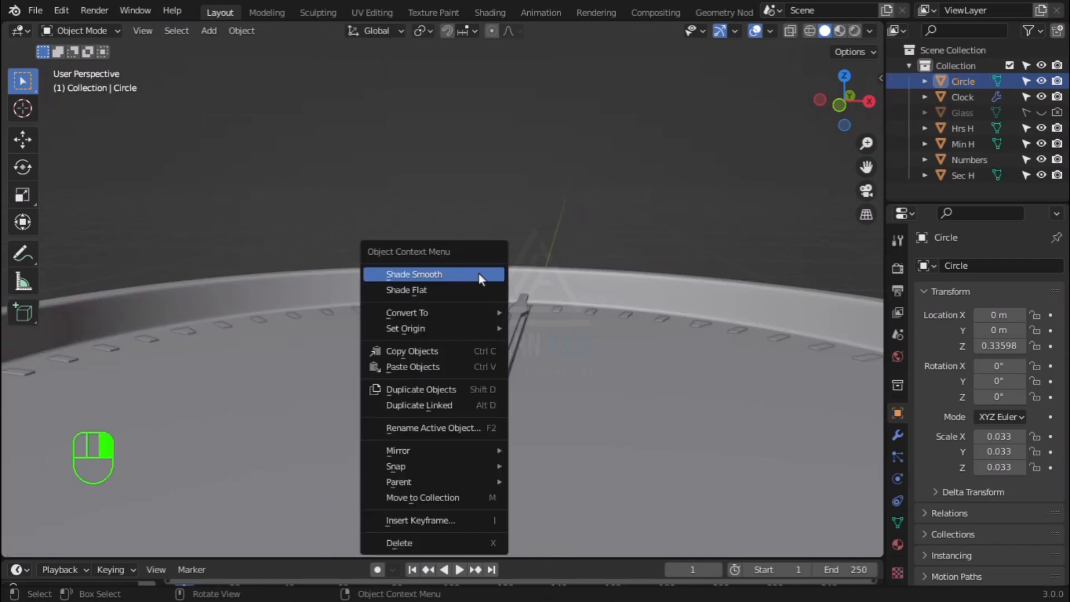
pyautogui.click(479, 274)
pyautogui.scroll(5, 490, 285)
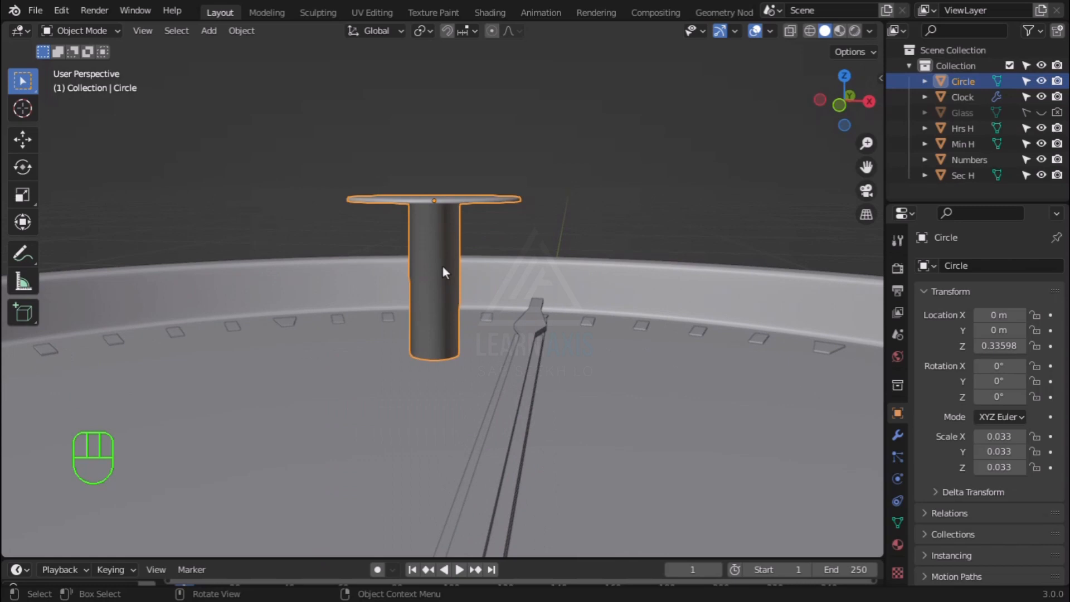
pyautogui.press('q')
pyautogui.click(347, 287)
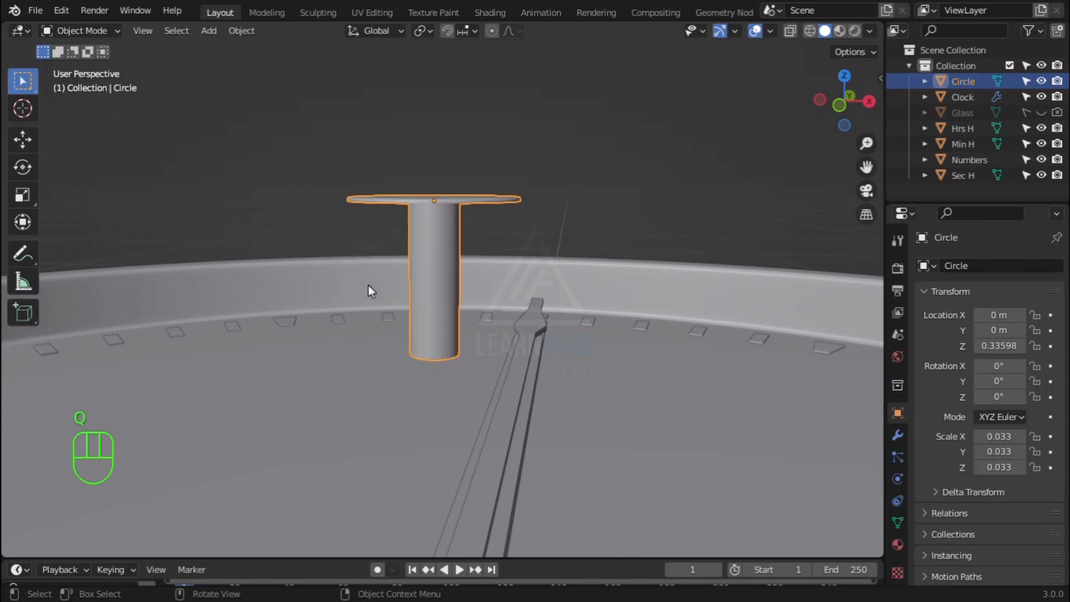
# Check the face normals of the pin and clock with the Face Orientation overlay, switching it off when done
pyautogui.moveTo(519, 332); pyautogui.dragTo(590, 345, button='middle')
pyautogui.click(770, 30)
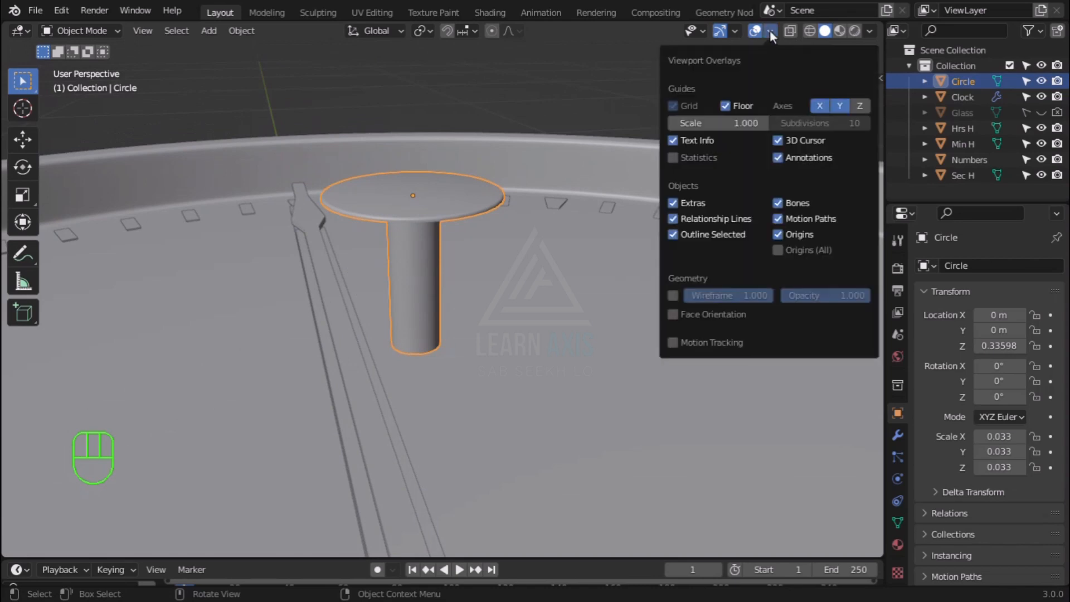
pyautogui.click(673, 315)
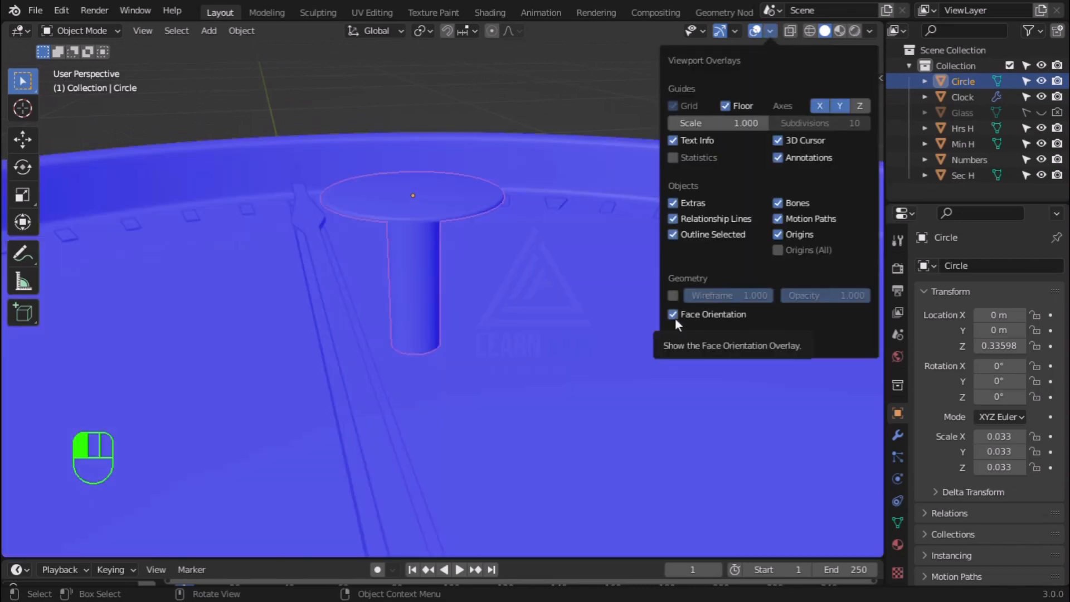
pyautogui.click(674, 316)
# Move the pin down about 0.190 m along the Z axis so its shaft meets the clock hands
pyautogui.scroll(-3, 474, 378)
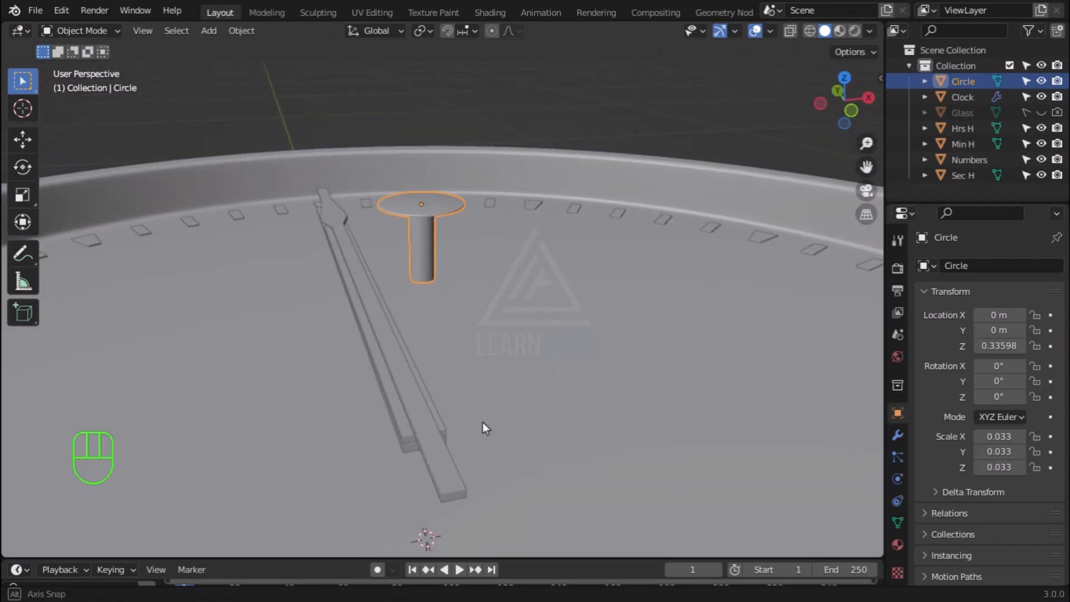
pyautogui.moveTo(483, 422); pyautogui.dragTo(467, 384, button='middle')
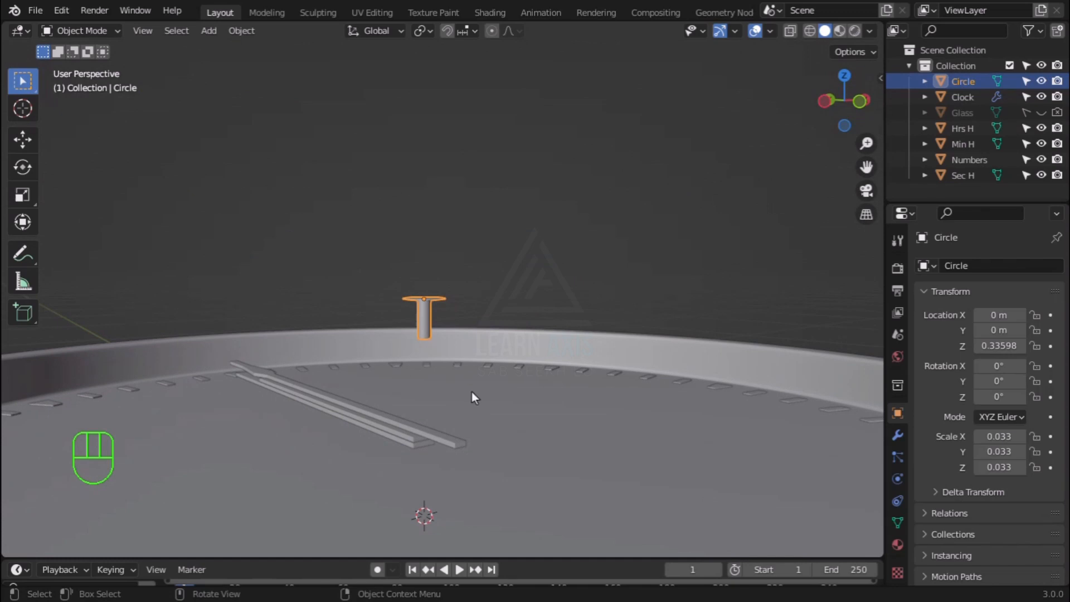
pyautogui.press('g')
pyautogui.press('z')
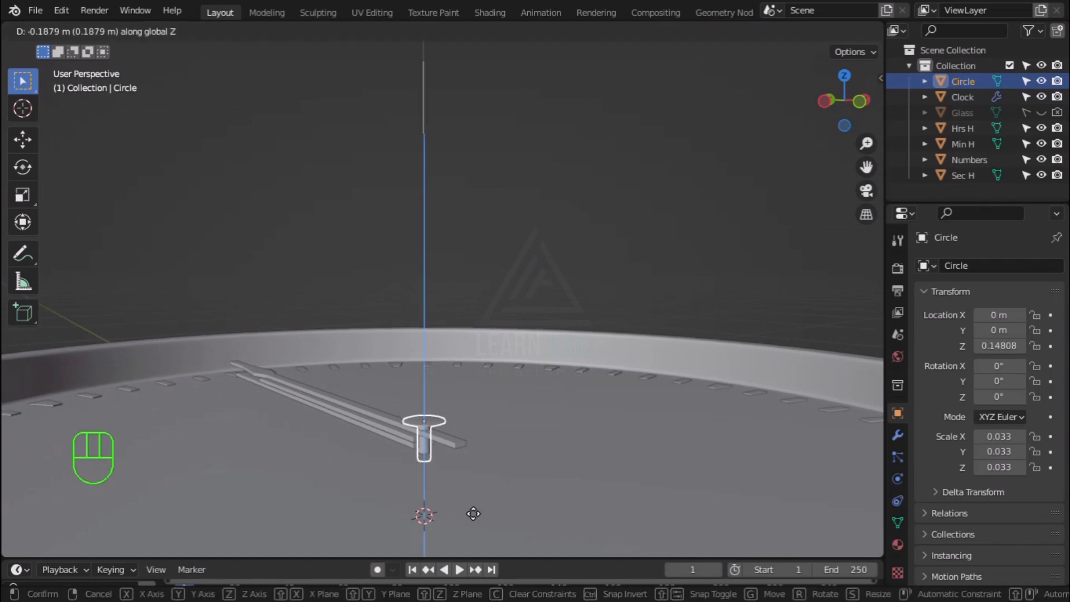
pyautogui.click(473, 514)
pyautogui.moveTo(475, 504); pyautogui.dragTo(526, 476, button='middle')
pyautogui.scroll(4, 469, 478)
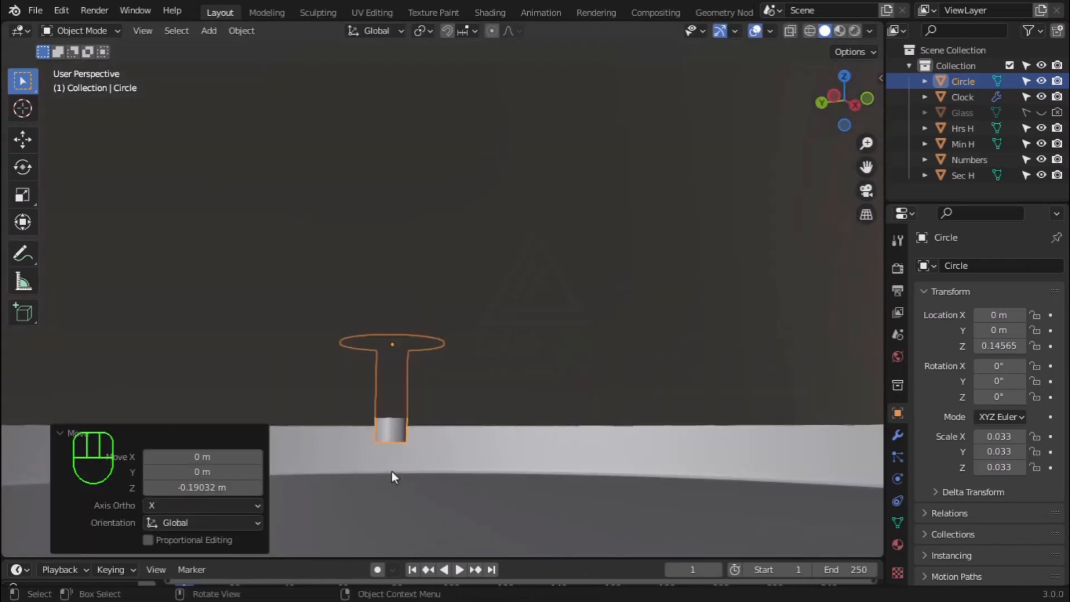
pyautogui.moveTo(375, 476); pyautogui.dragTo(436, 483, button='middle')
pyautogui.click(598, 252)
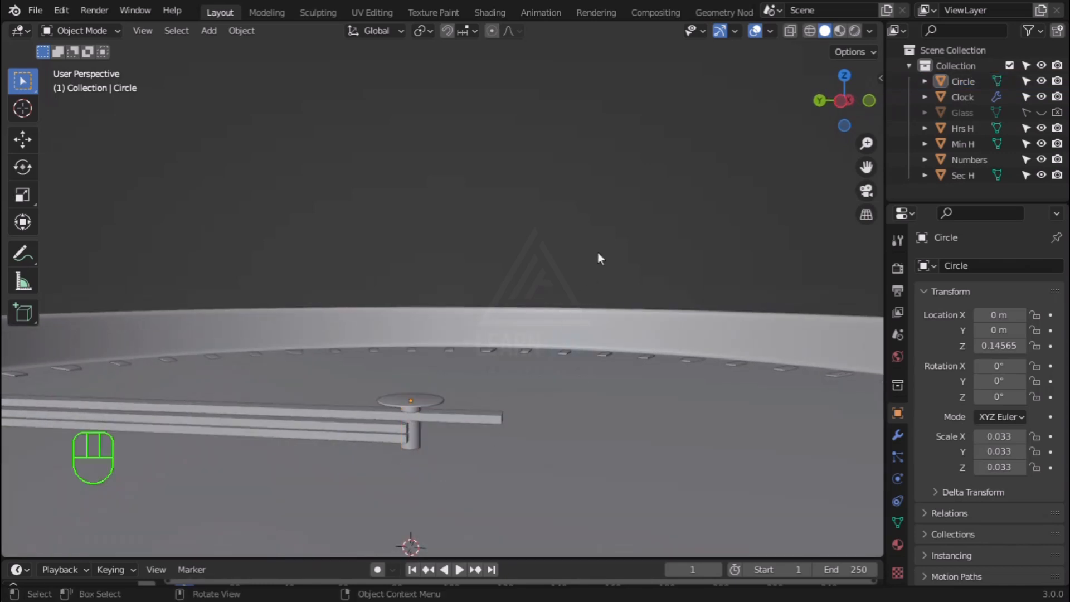
# Lower the pin a further 0.005 m or so along Z, bringing its cap just above the second hand
pyautogui.moveTo(551, 367); pyautogui.dragTo(654, 346, button='middle')
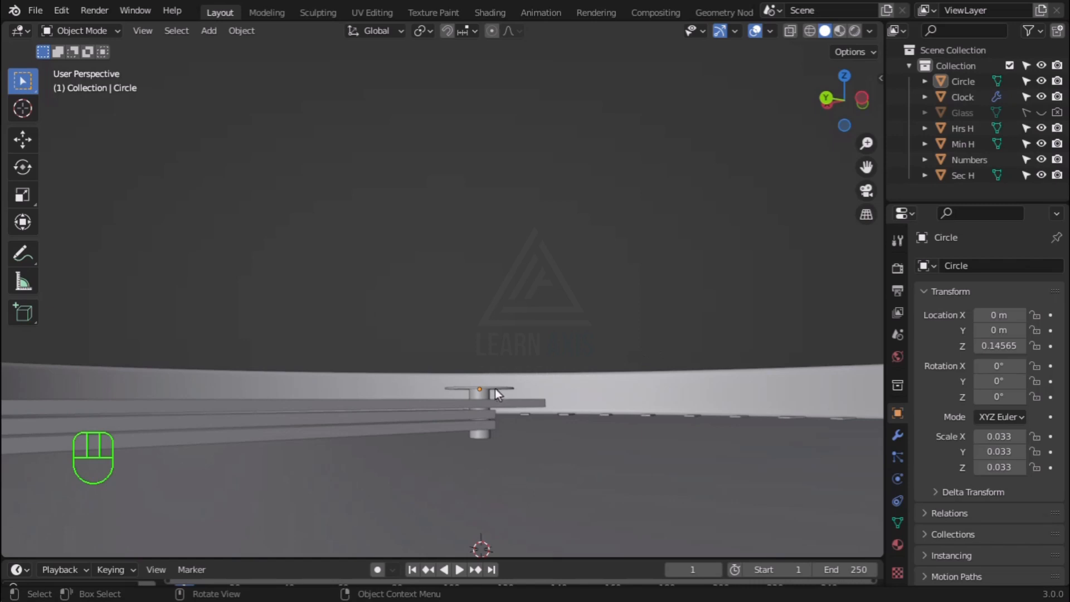
pyautogui.click(495, 389)
pyautogui.press('g')
pyautogui.press('z')
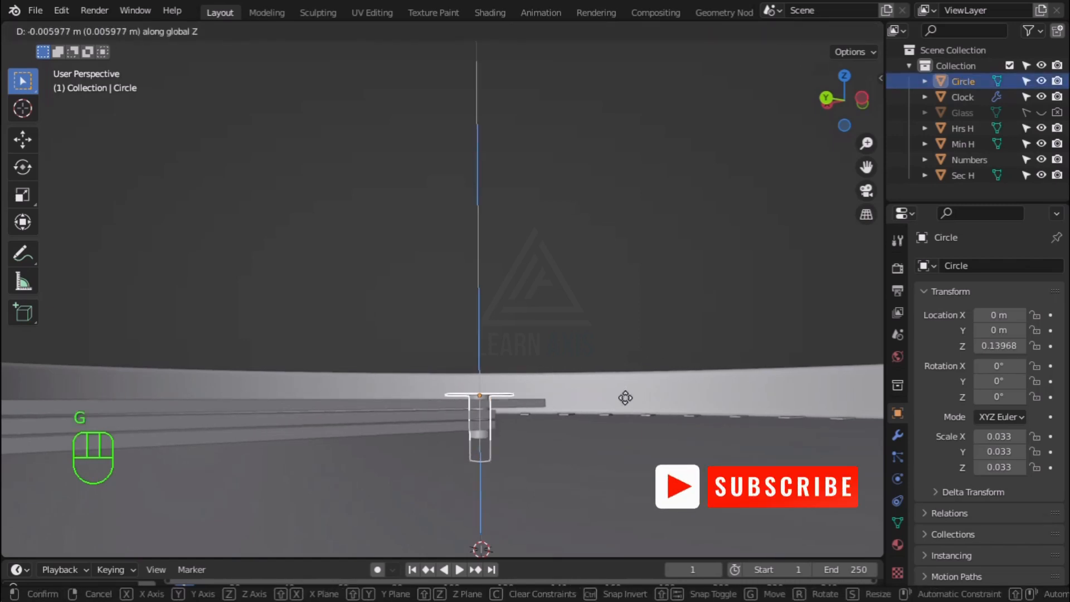
pyautogui.click(626, 395)
pyautogui.click(615, 361)
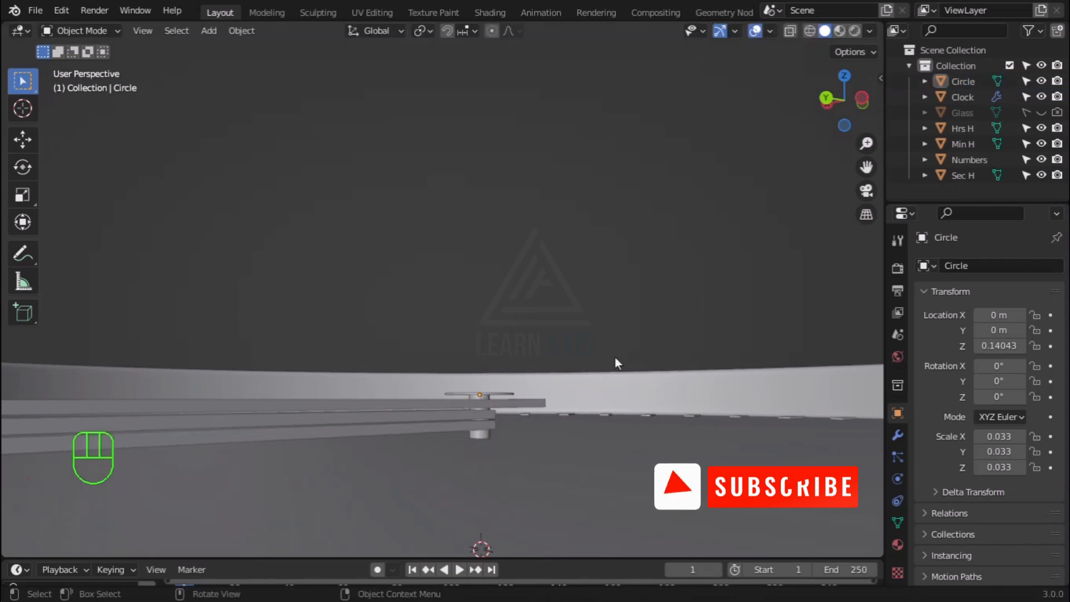
# Apply all transforms to the pin
pyautogui.moveTo(610, 374); pyautogui.dragTo(378, 445, button='middle')
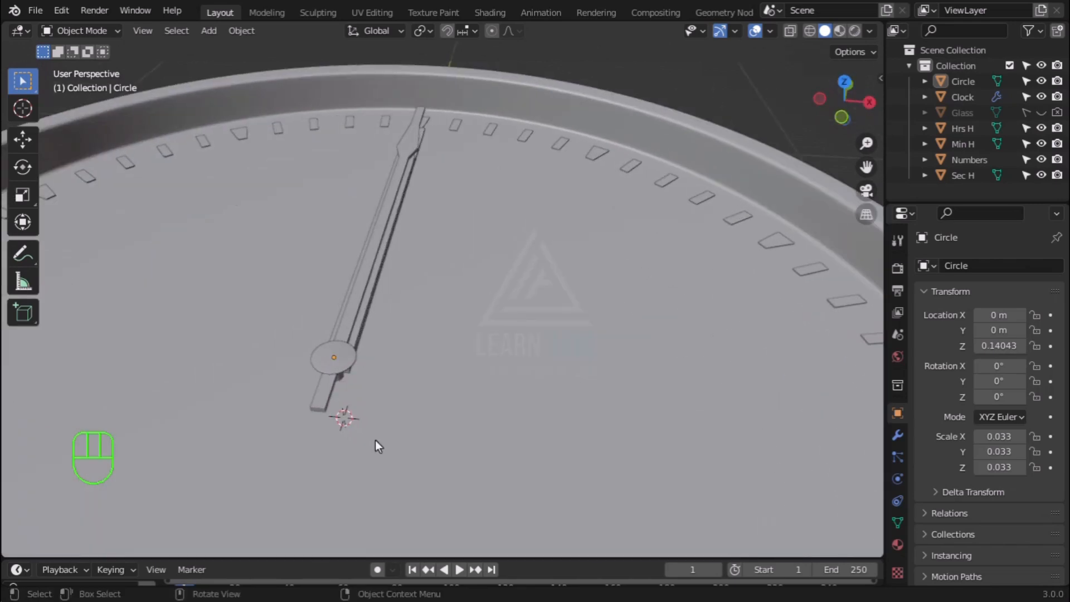
pyautogui.scroll(-9, 375, 441)
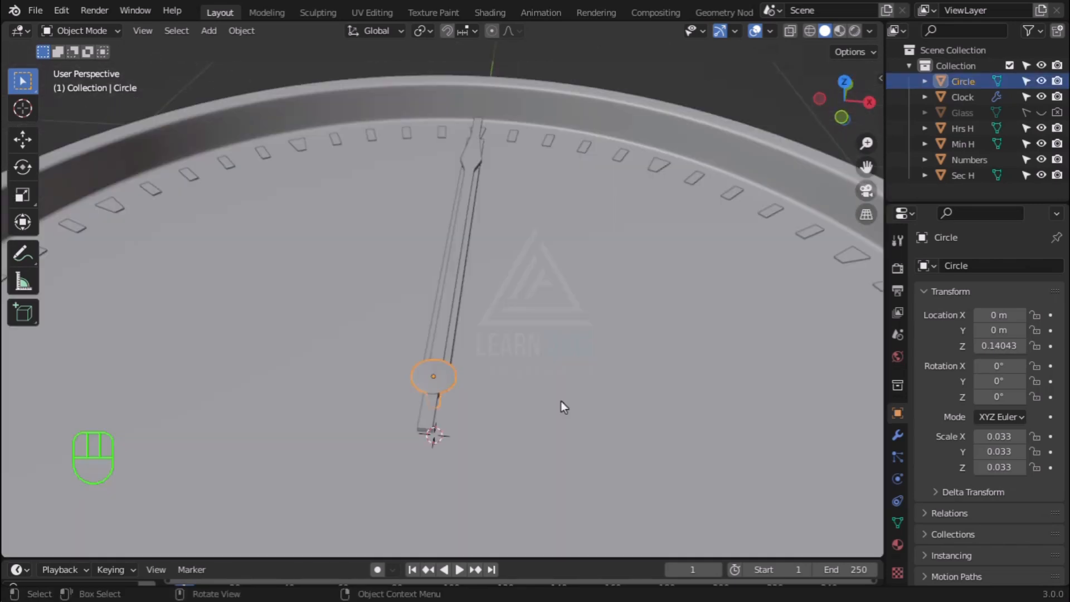
pyautogui.hotkey('ctrl', 'a')
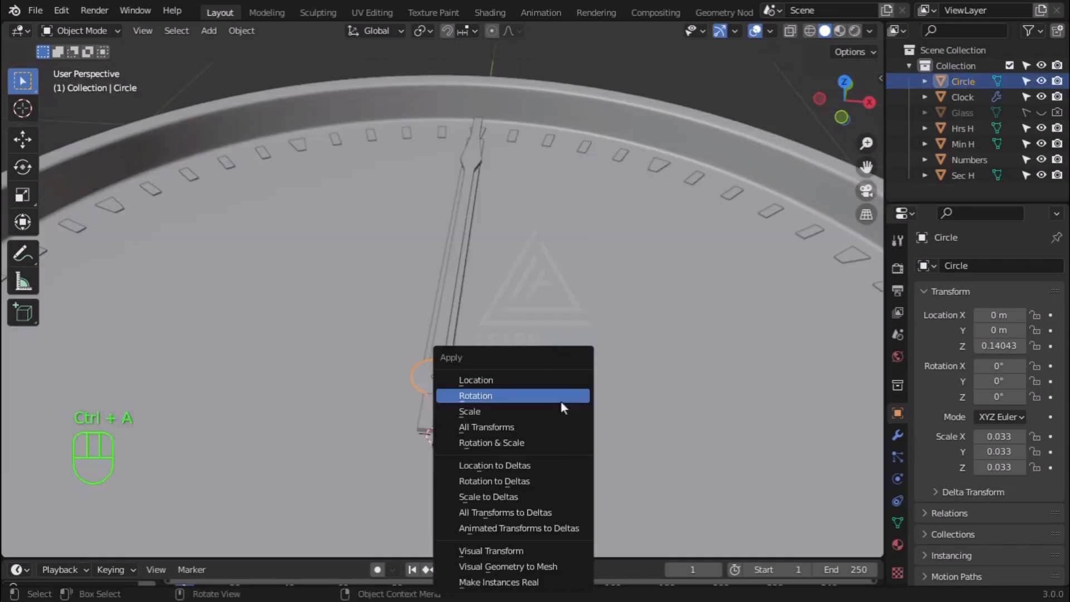
pyautogui.click(509, 431)
# Shade the second hand (Sec H) smooth and enable Auto Smooth on it
pyautogui.click(447, 313)
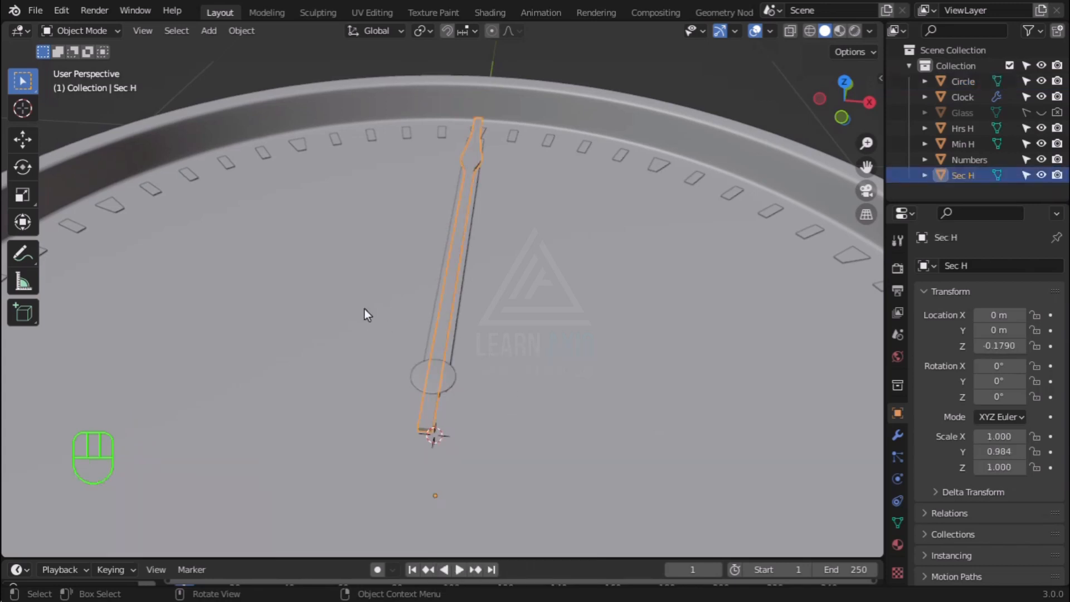
pyautogui.moveTo(365, 309); pyautogui.dragTo(483, 329, button='middle')
pyautogui.scroll(6, 82, 266)
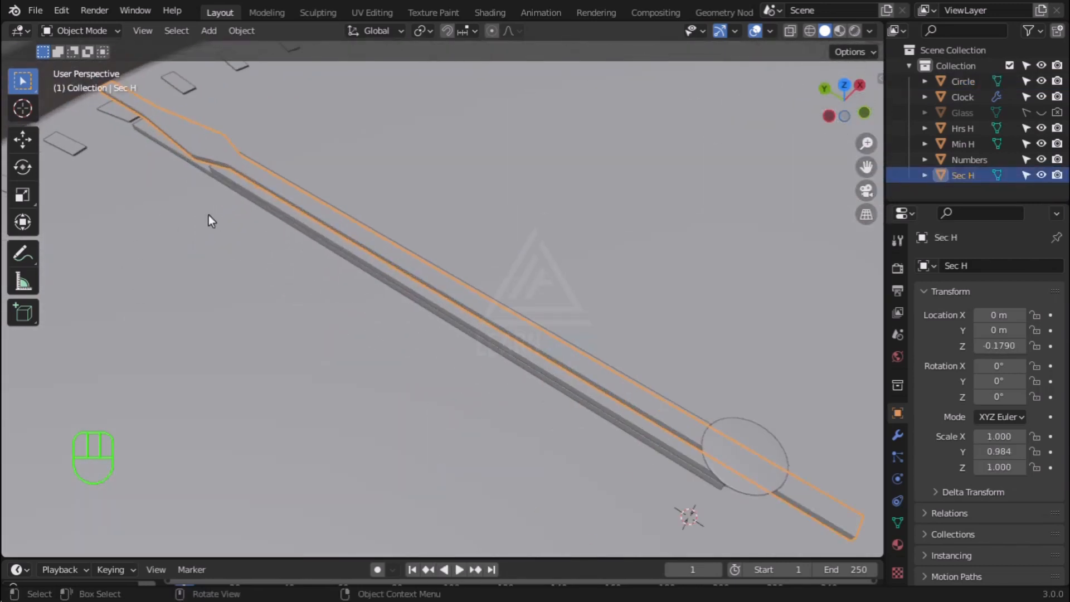
pyautogui.moveTo(276, 311); pyautogui.dragTo(301, 295, button='middle')
pyautogui.rightClick(306, 269)
pyautogui.click(296, 272)
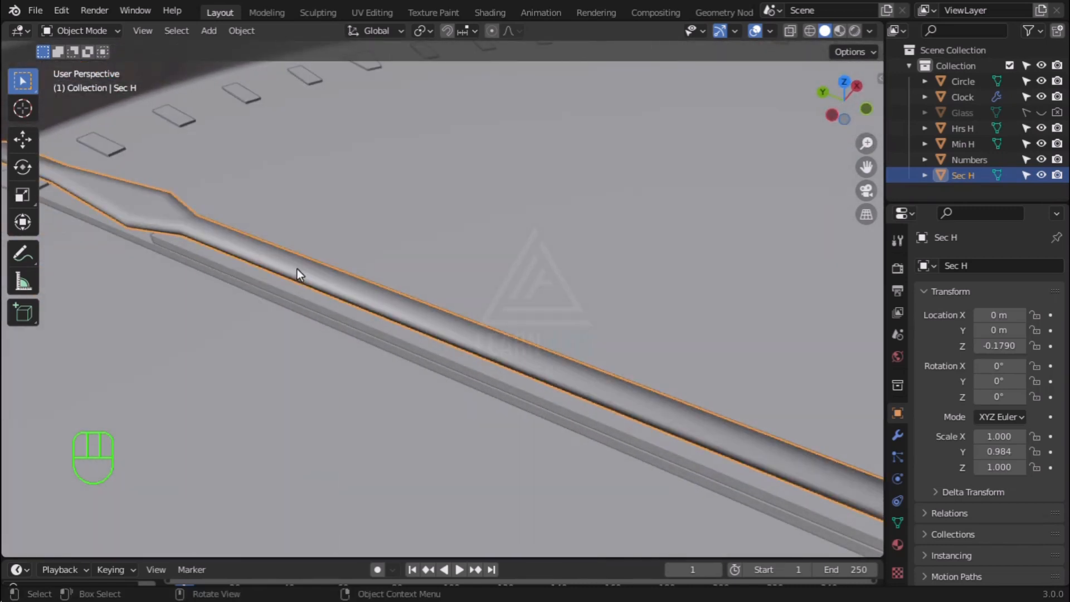
pyautogui.press('q')
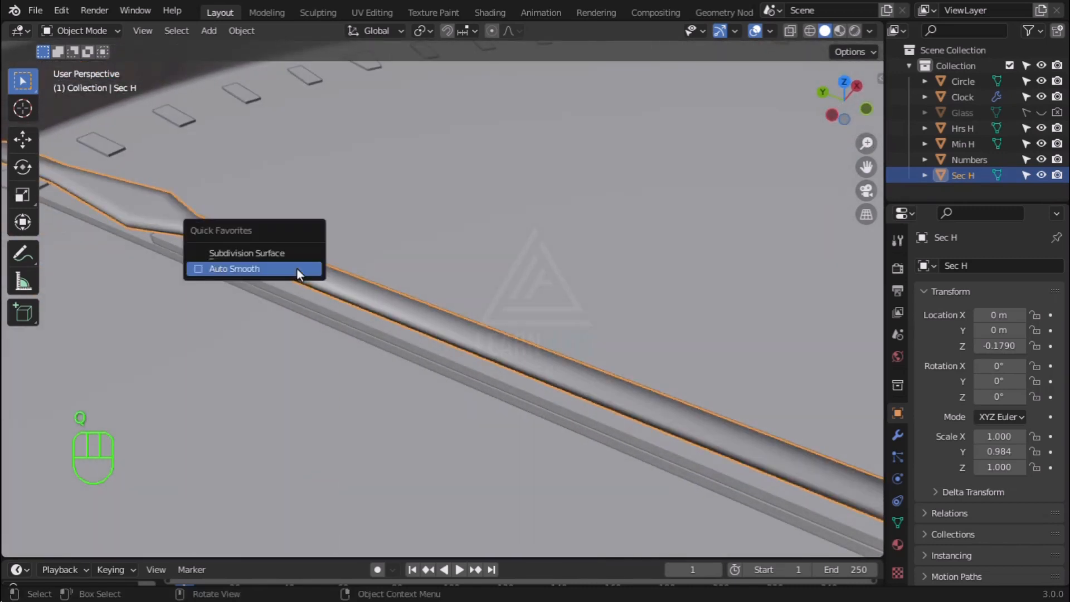
pyautogui.click(236, 270)
# Shade the hour hand (Hrs H) smooth and enable Auto Smooth on it
pyautogui.click(312, 303)
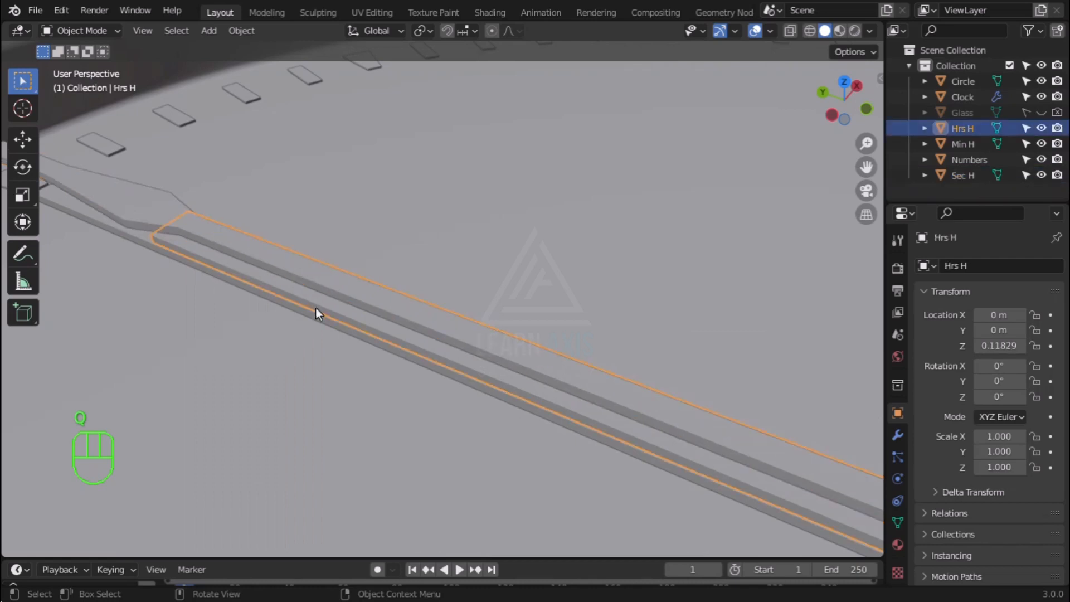
pyautogui.rightClick(315, 307)
pyautogui.click(259, 307)
pyautogui.press('q')
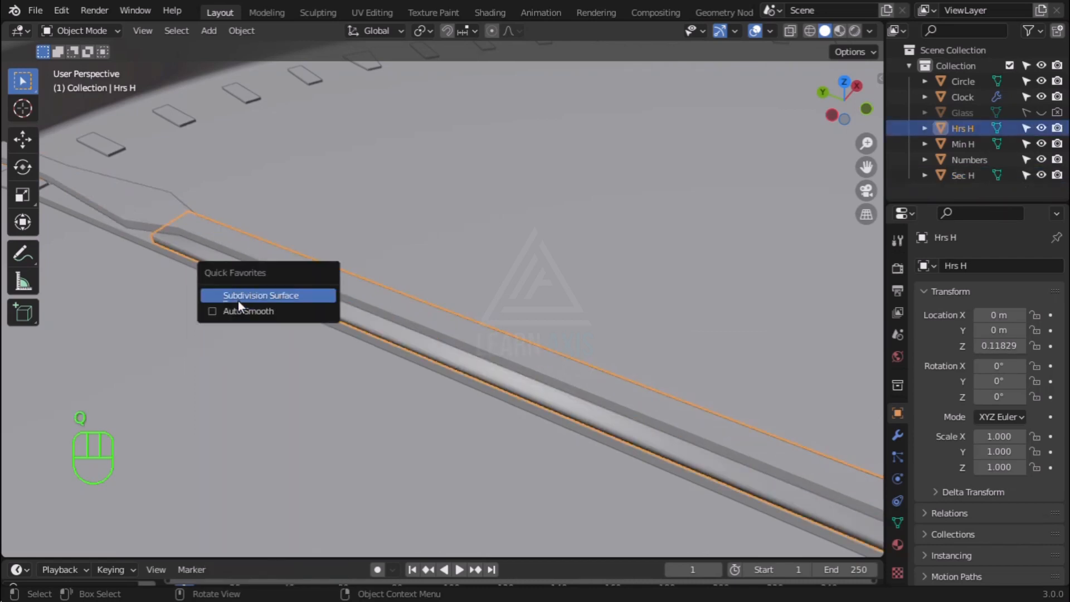
pyautogui.click(214, 312)
# Shade the minute hand (Min H) smooth and enable Auto Smooth on it
pyautogui.click(357, 340)
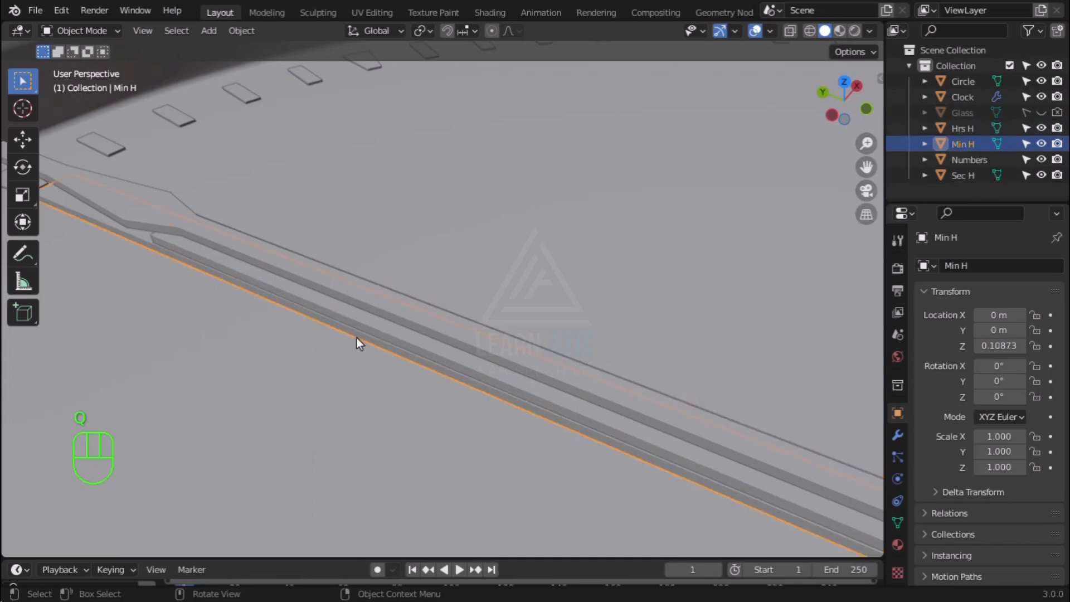
pyautogui.rightClick(356, 337)
pyautogui.click(304, 310)
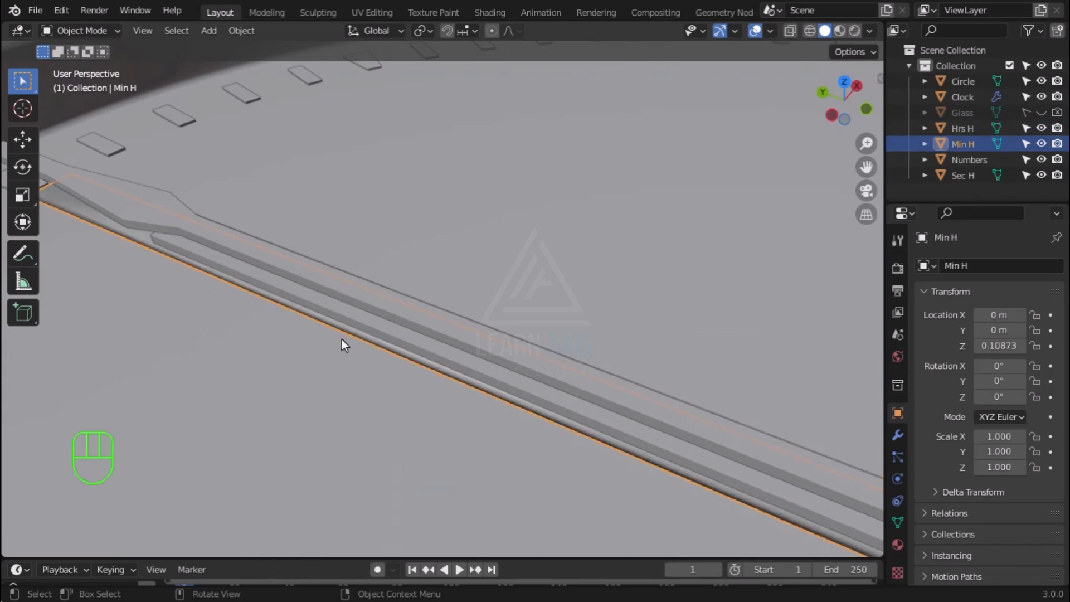
pyautogui.press('q')
pyautogui.click(244, 340)
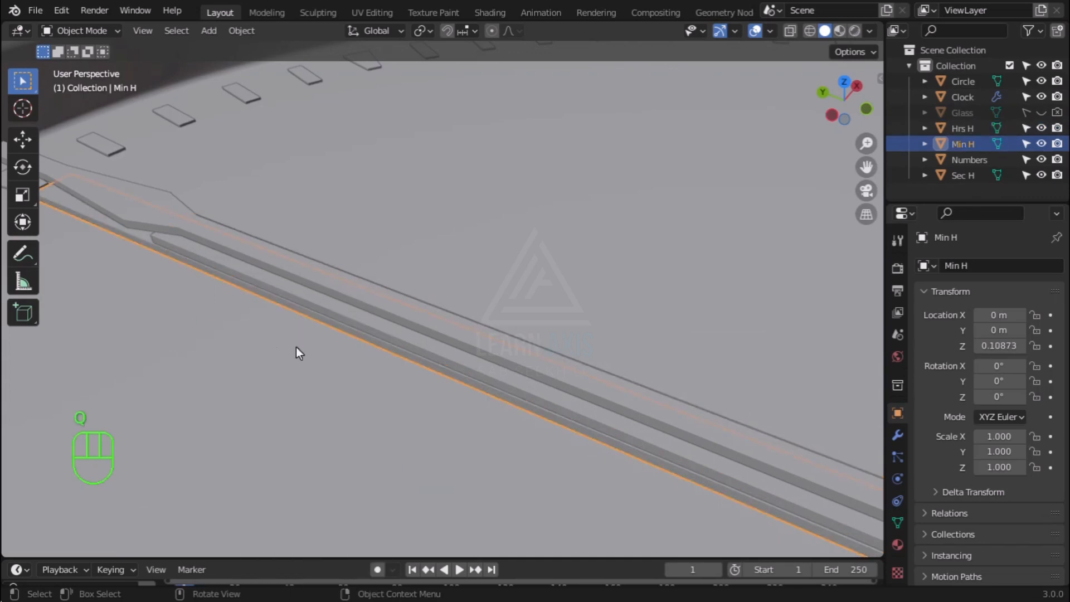
# Inspect the whole clock with its hands and pin from the top view and at an angle
pyautogui.click(385, 371)
pyautogui.scroll(-1, 383, 377)
pyautogui.scroll(-5, 381, 379)
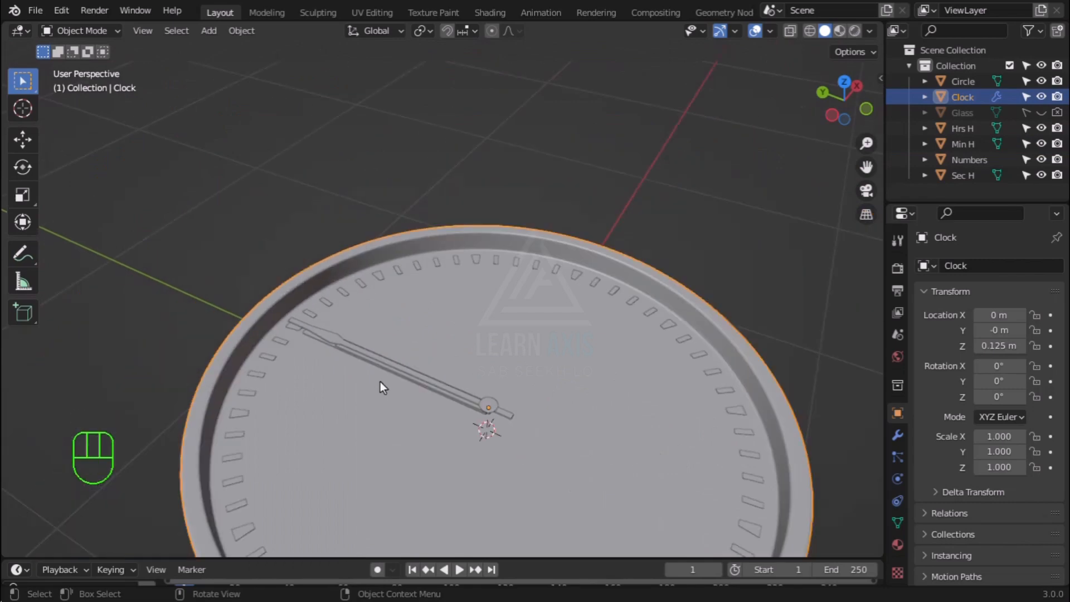
pyautogui.press('KP_7')
pyautogui.scroll(-5, 371, 382)
pyautogui.scroll(3, 400, 415)
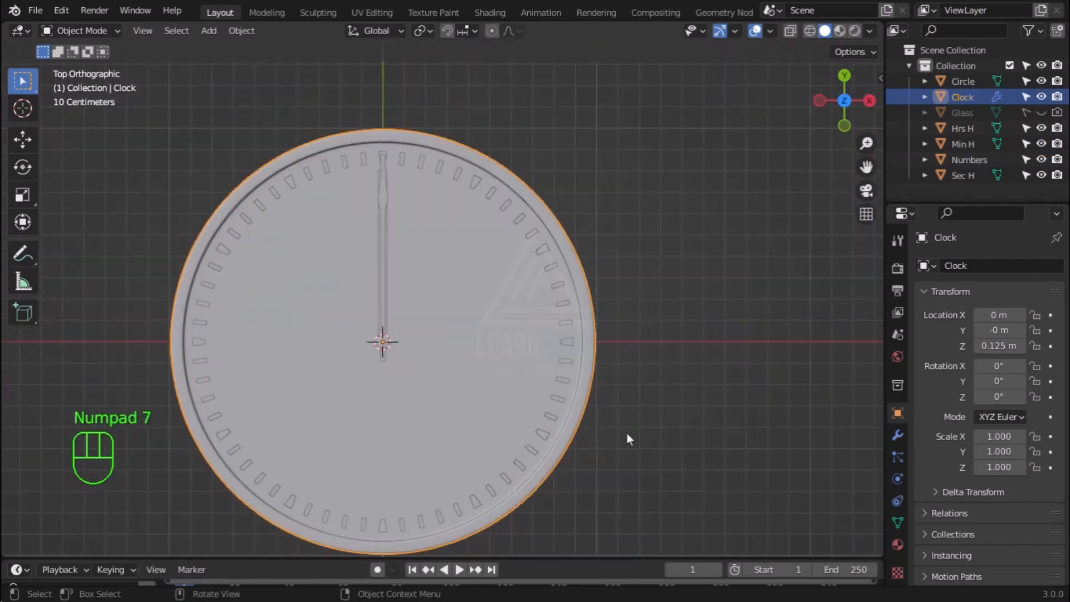
pyautogui.moveTo(668, 475); pyautogui.dragTo(674, 445, button='middle')
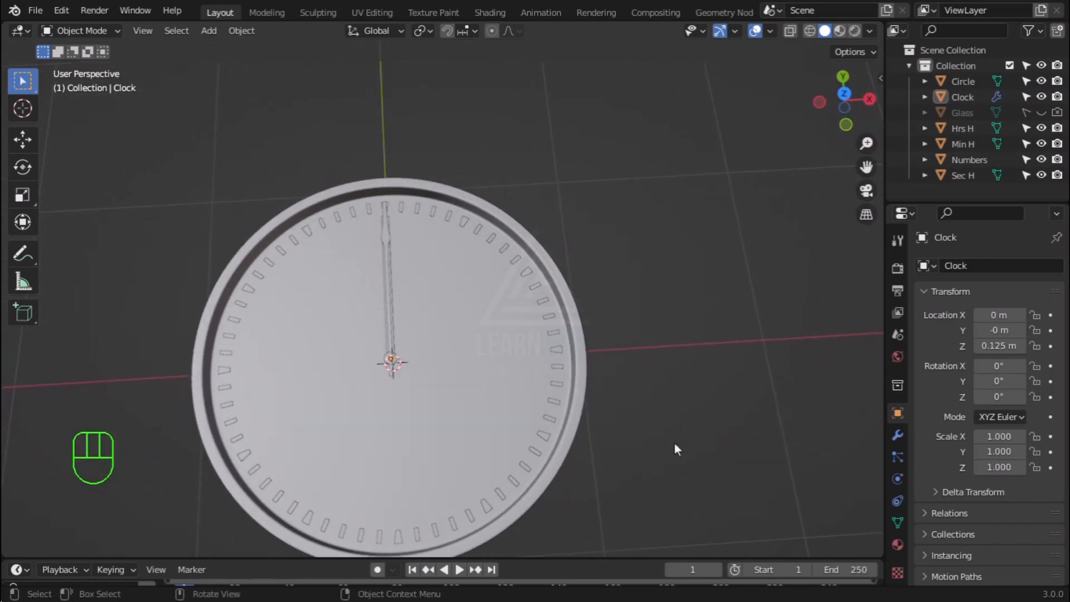